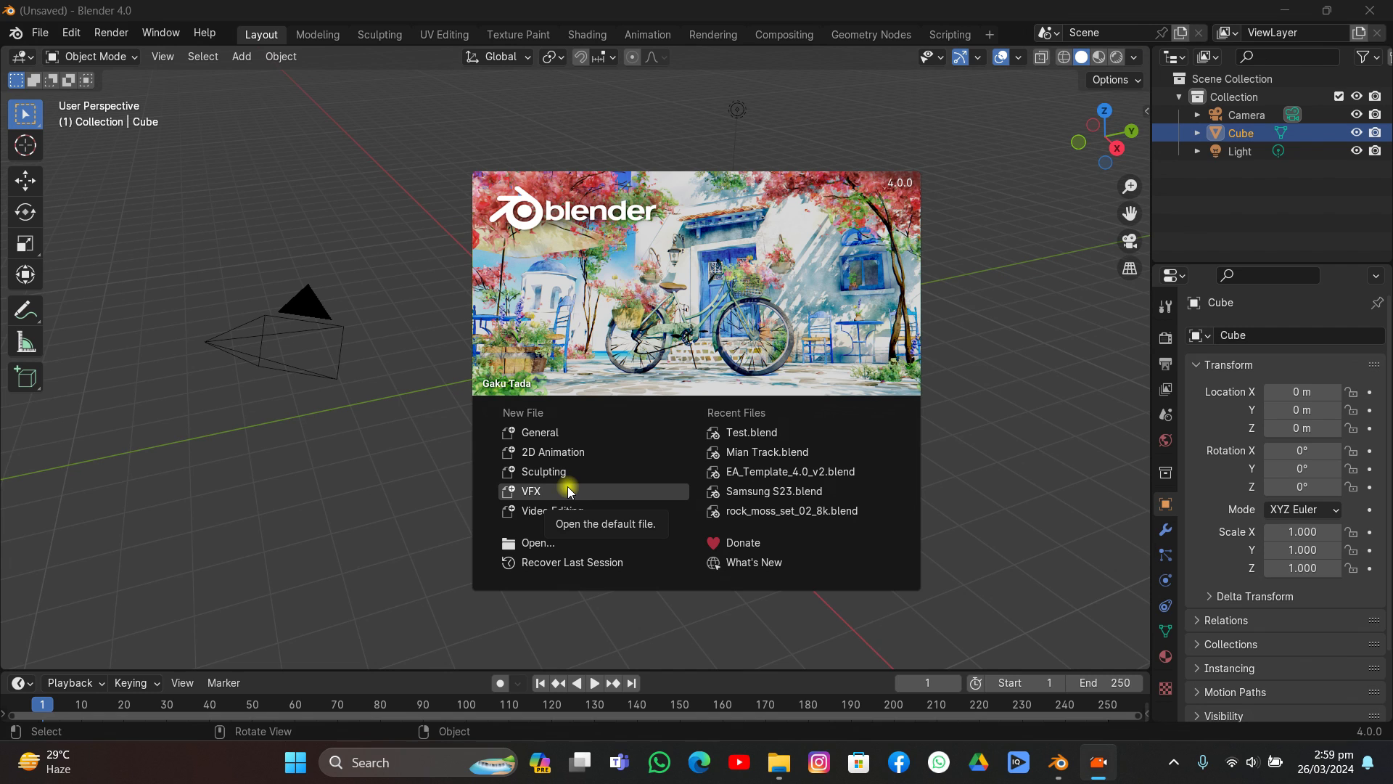
click(569, 490)
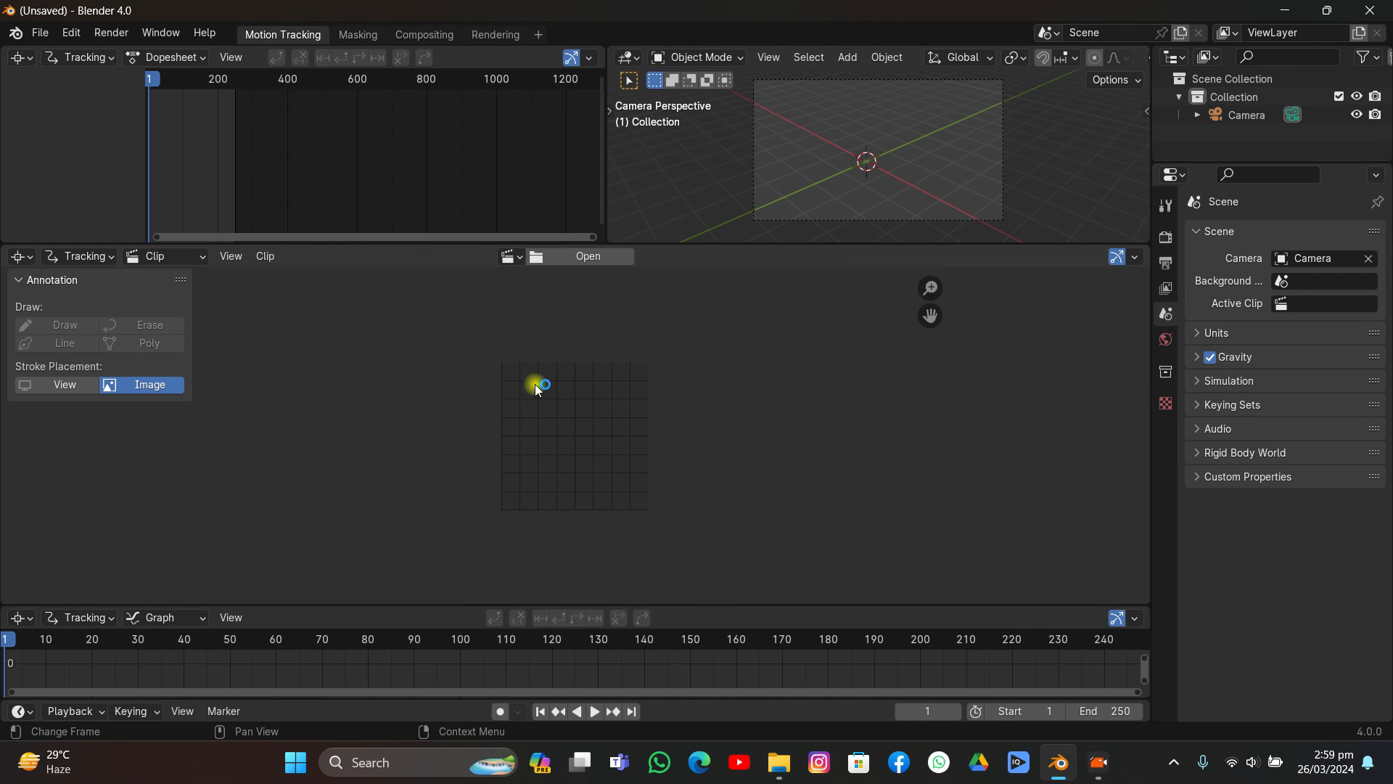
click(580, 258)
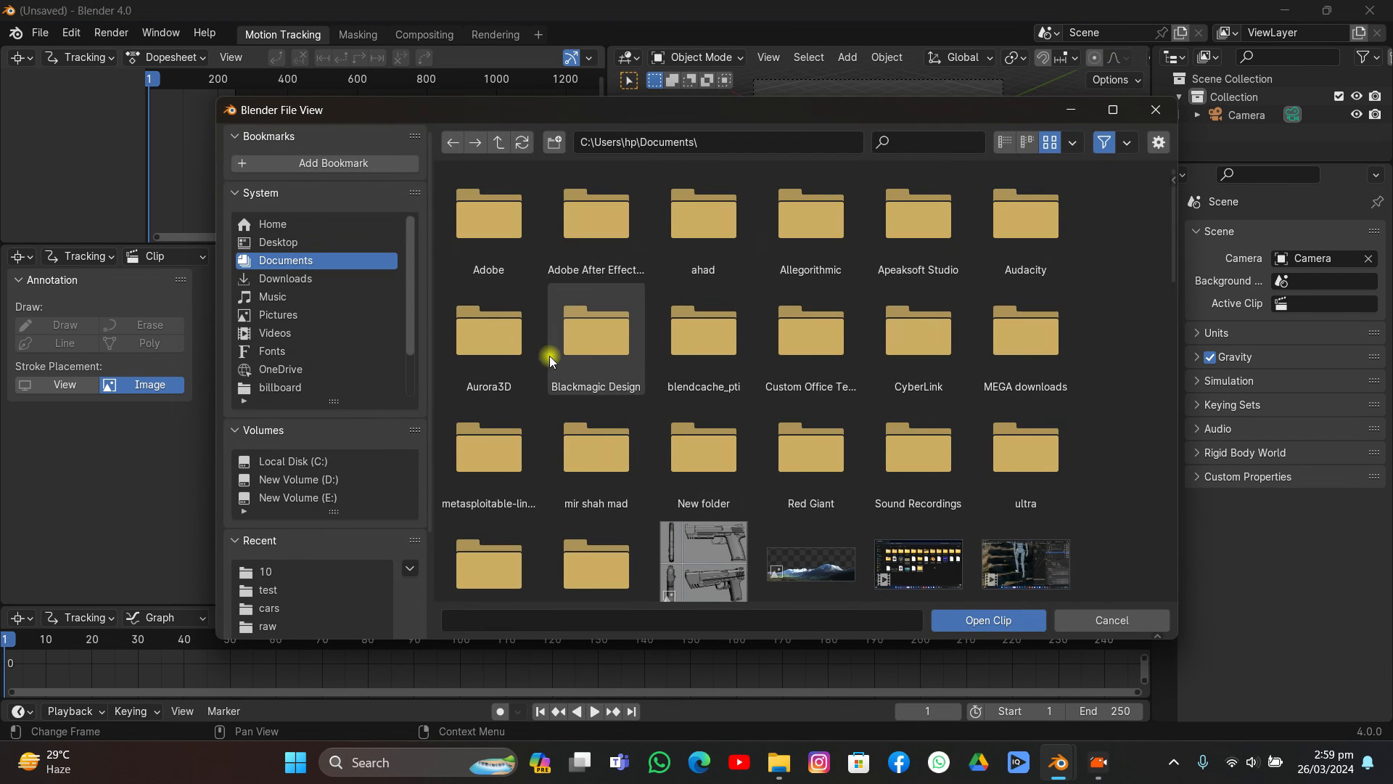
scroll(280, 320, down, 3)
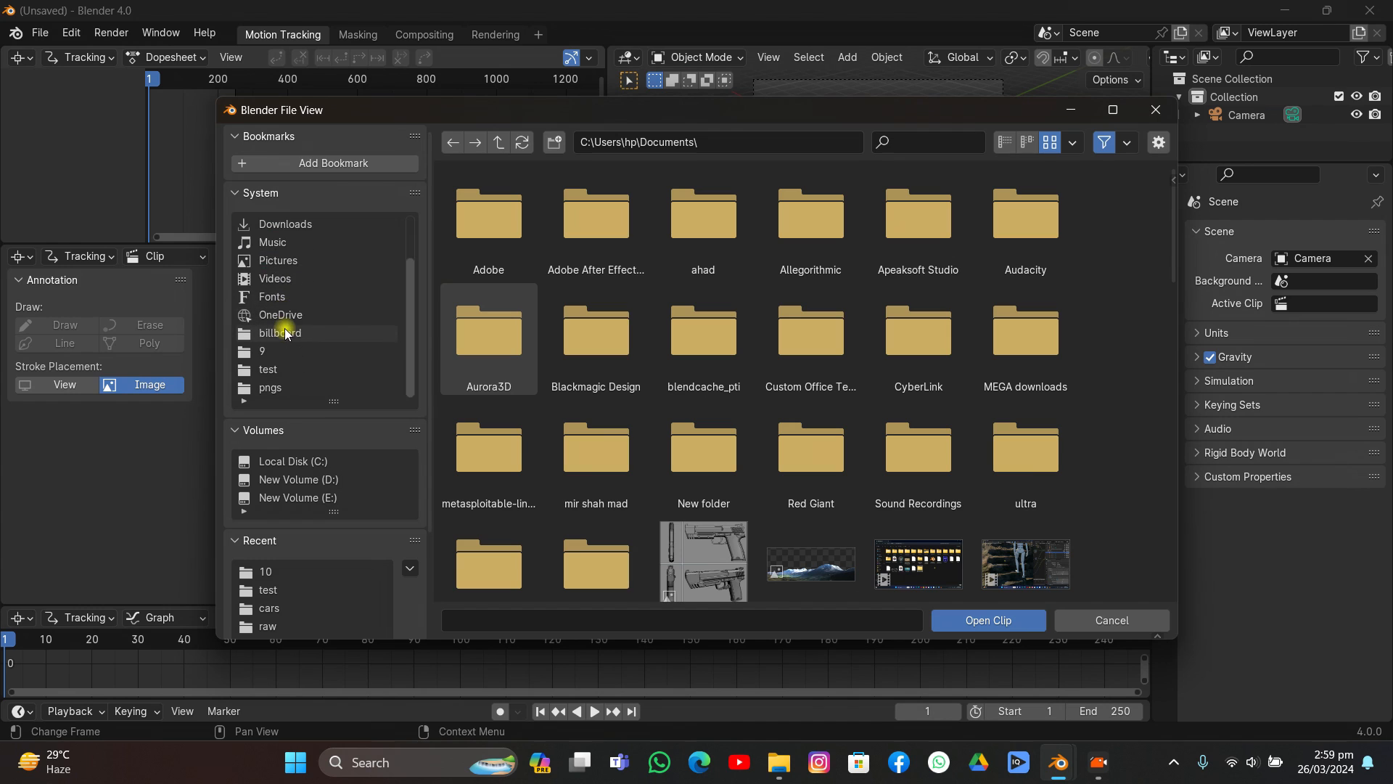
click(293, 277)
double_click(808, 239)
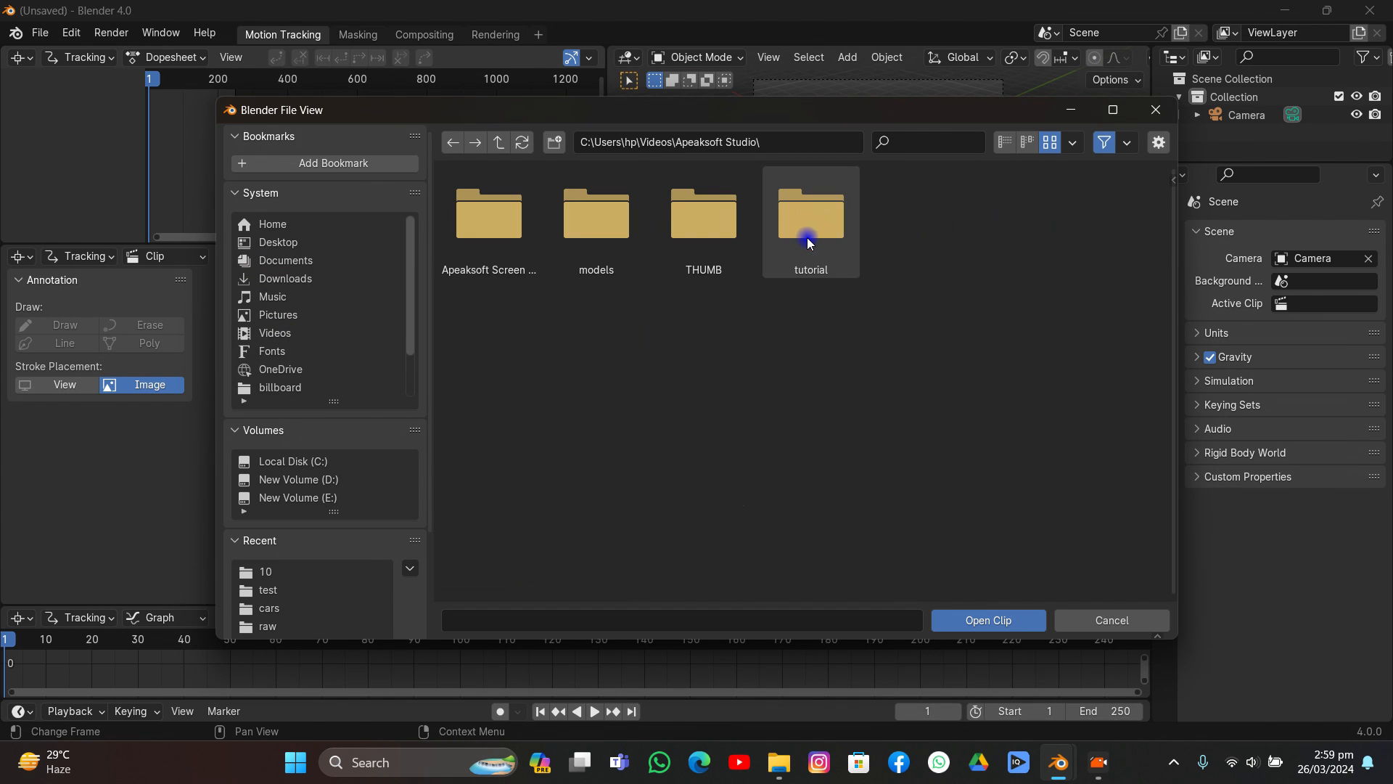
double_click(787, 245)
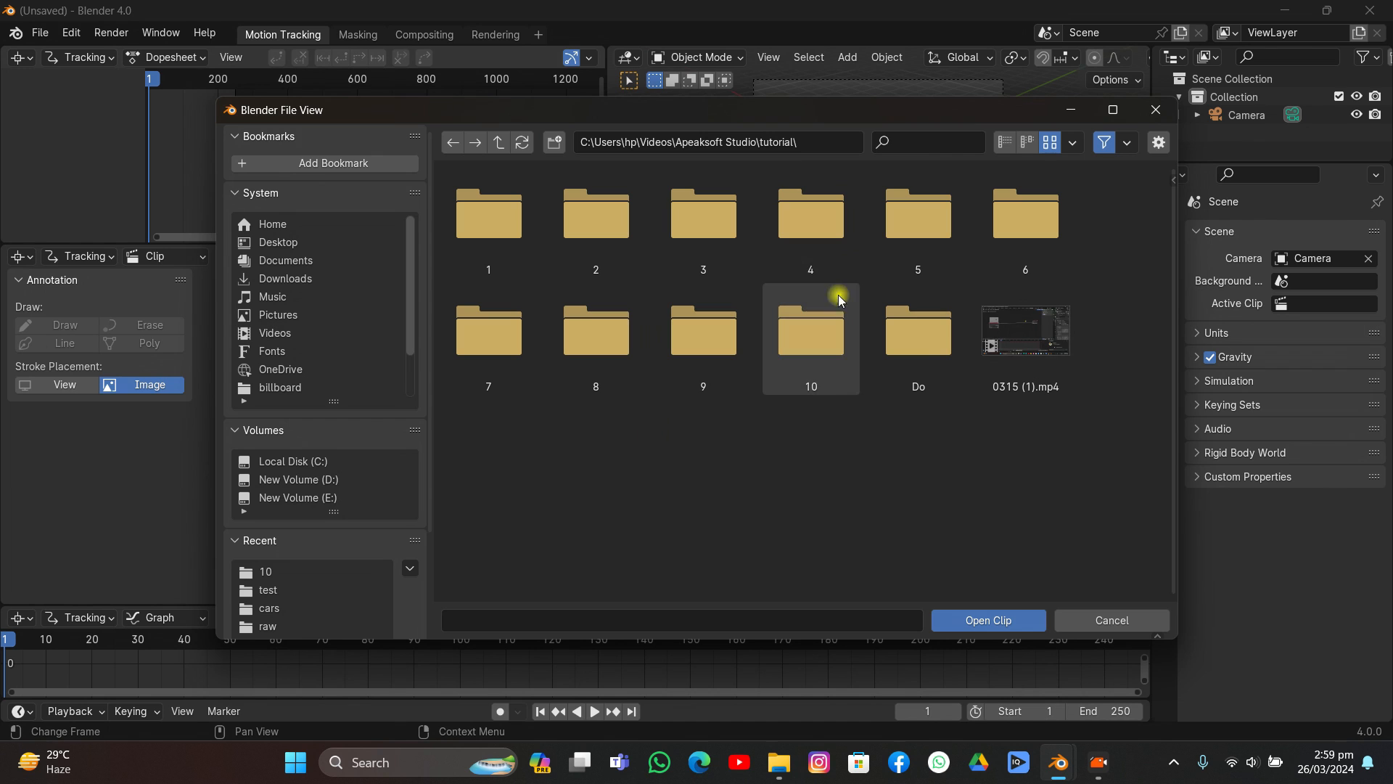
double_click(782, 378)
double_click(490, 220)
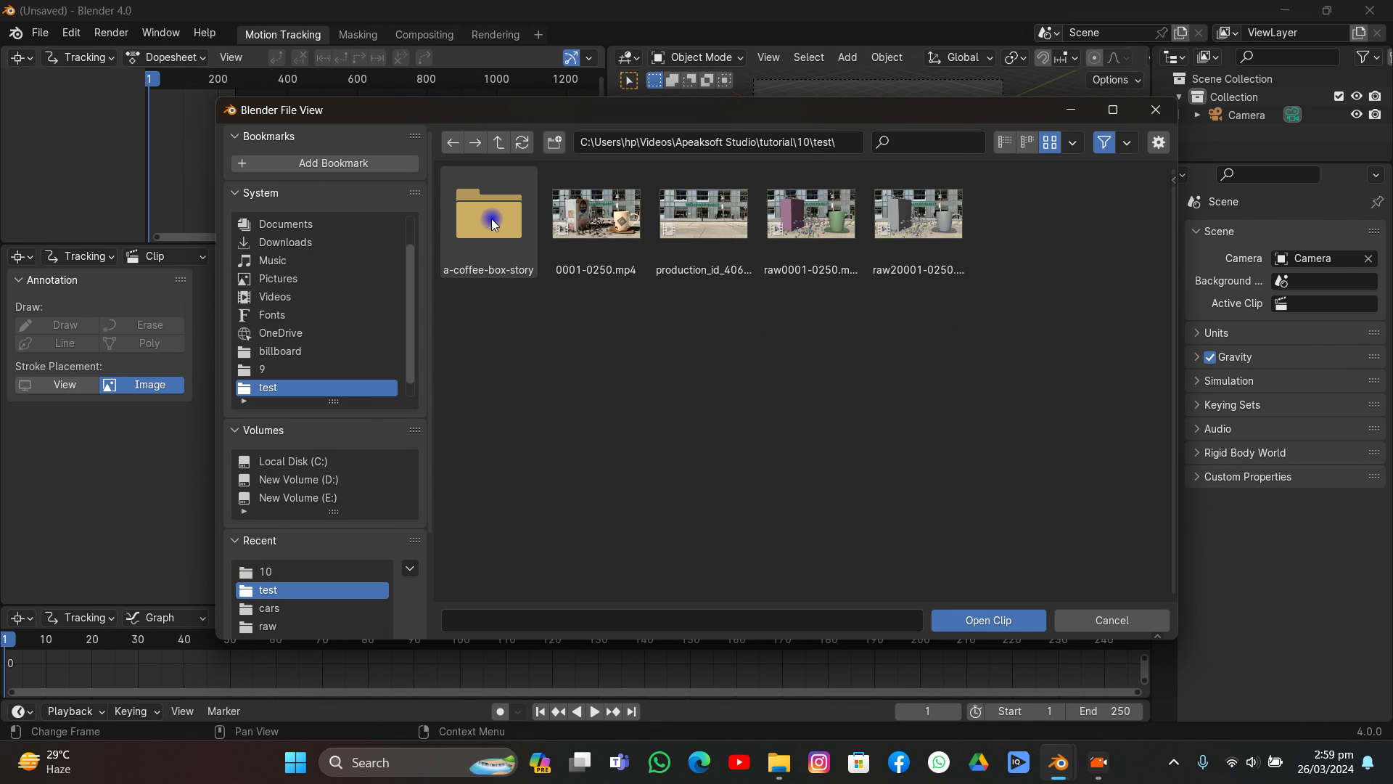
double_click(741, 236)
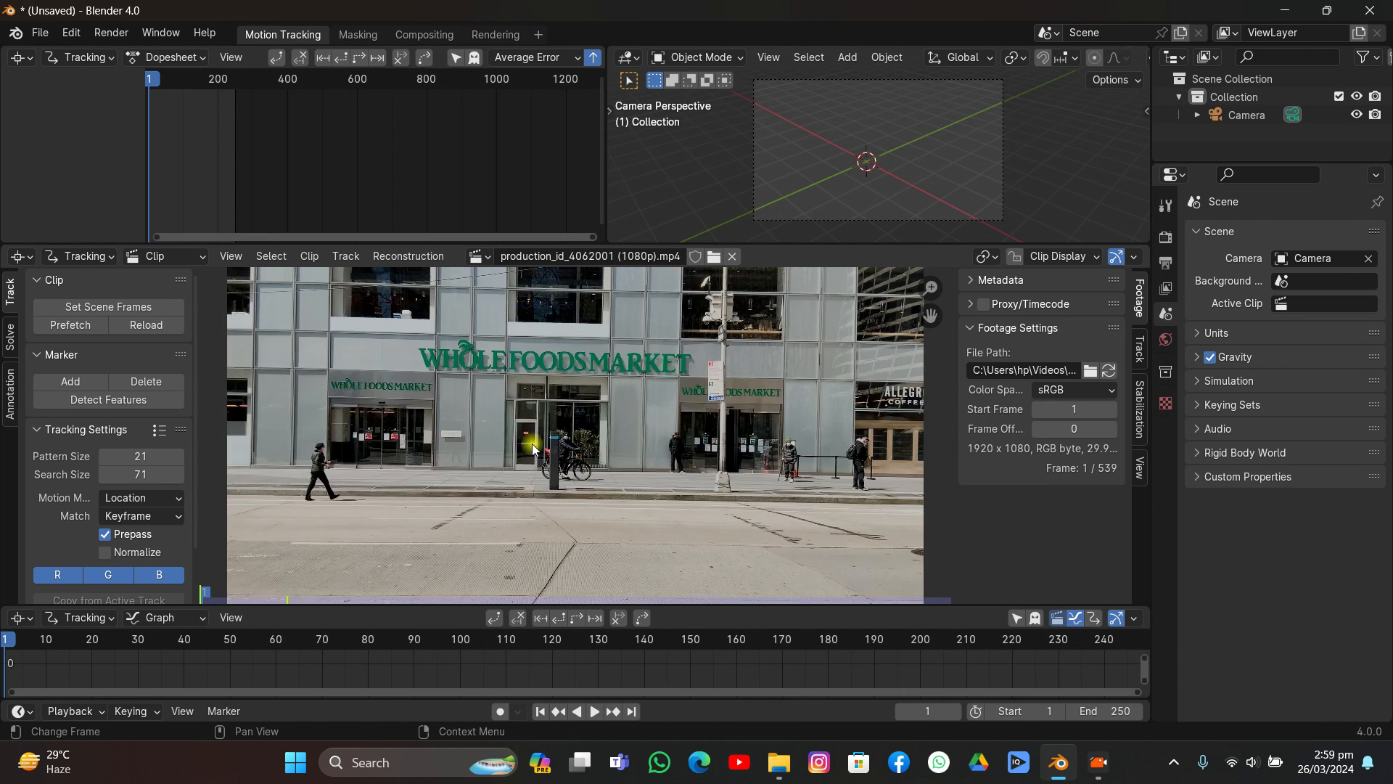
Step: Prefetch the clip's frames and detect tracking features across the street footage
middle_drag(571, 466, 580, 465)
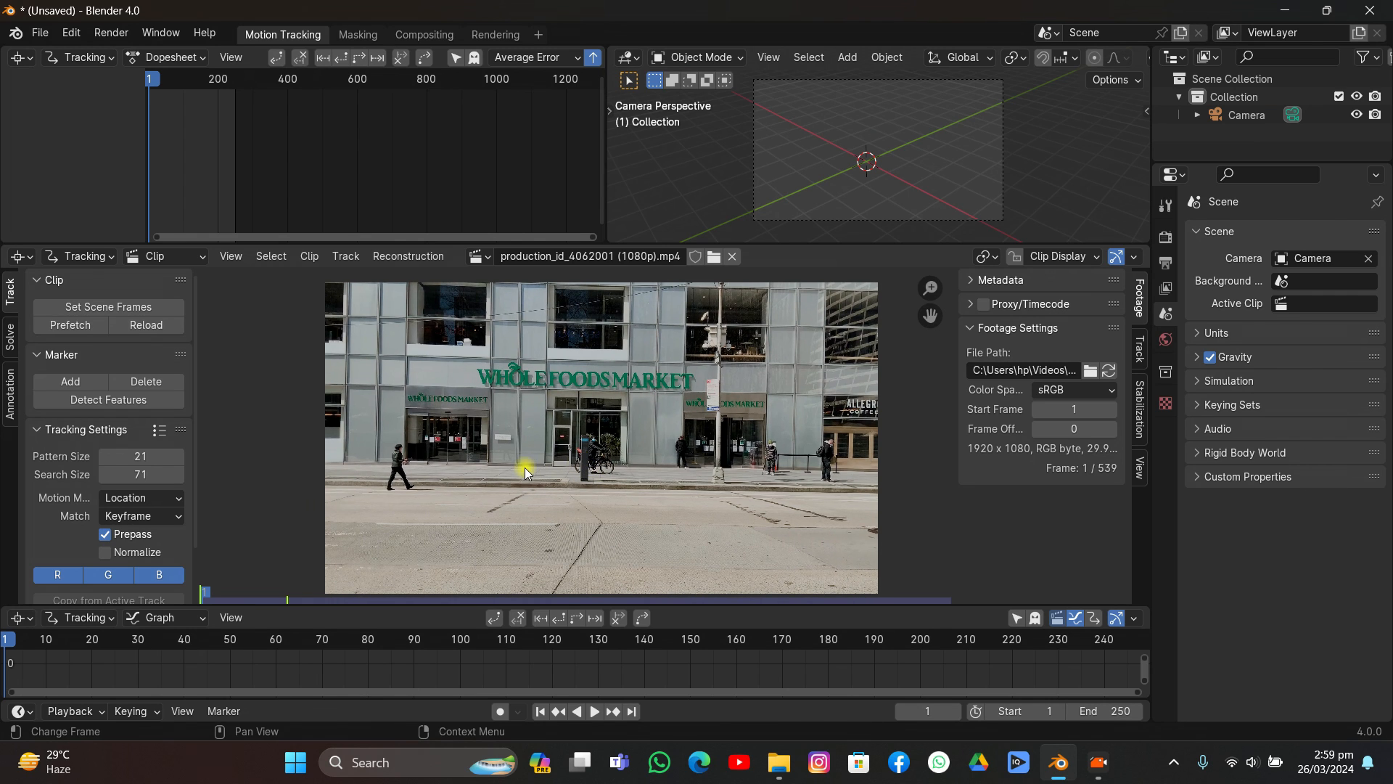
scroll(524, 467, down, 2)
scroll(530, 420, up, 3)
scroll(511, 389, up, 1)
middle_drag(529, 421, 582, 475)
scroll(596, 484, down, 2)
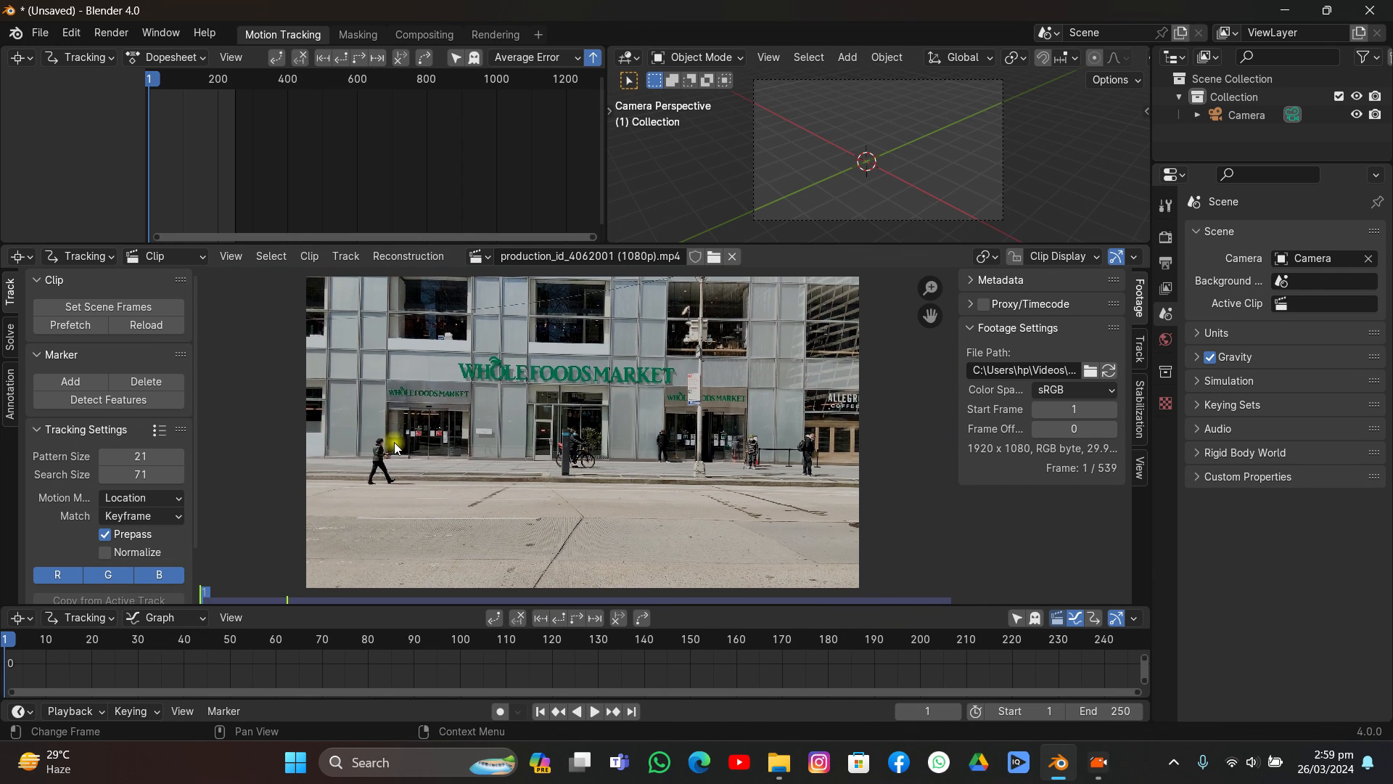
click(70, 324)
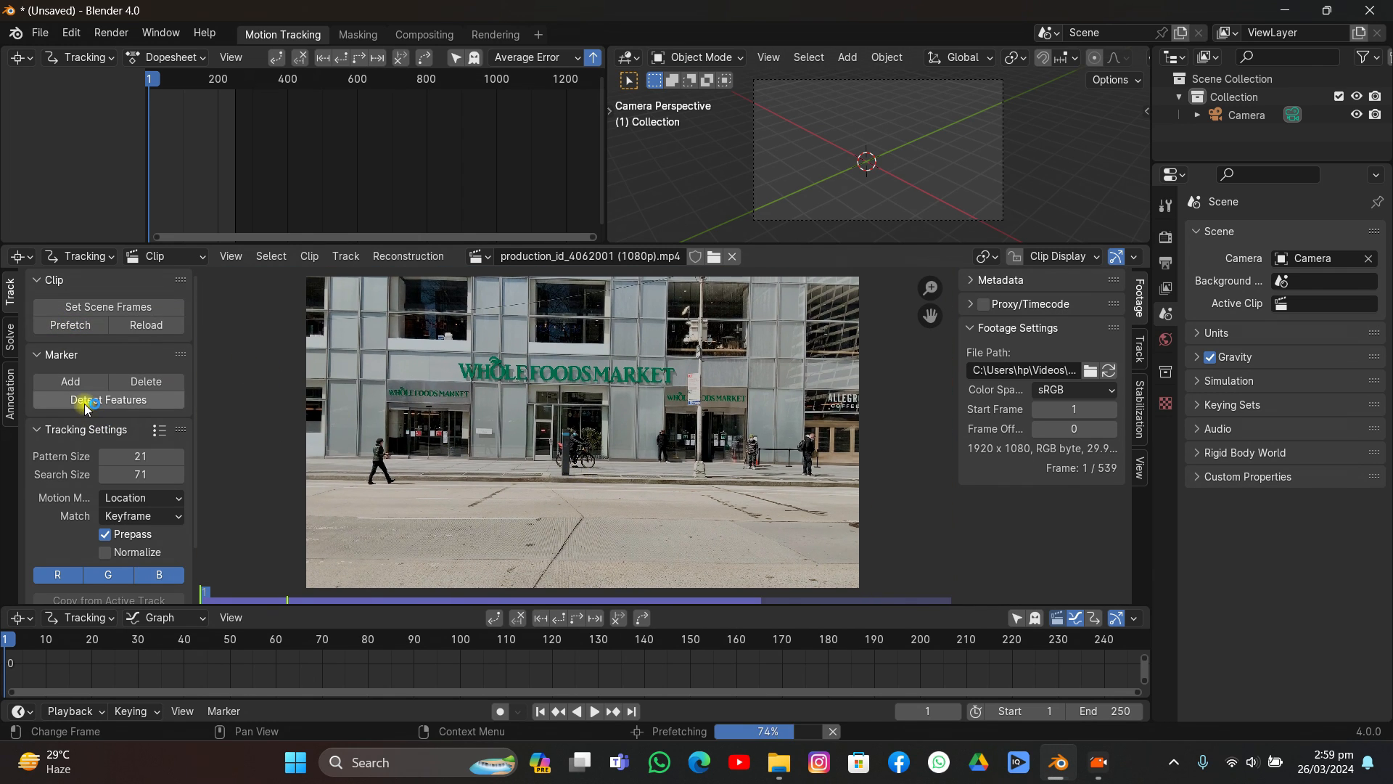
click(124, 405)
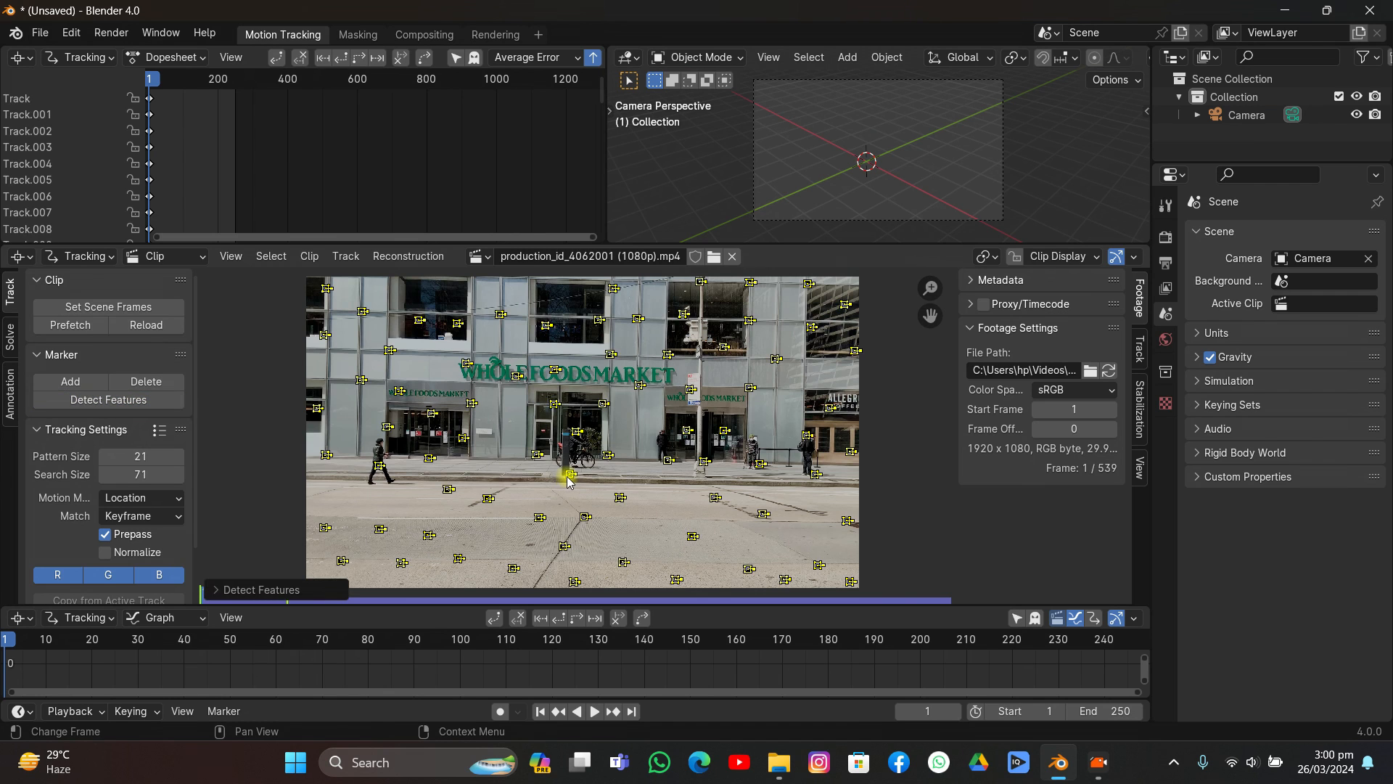
Step: Lower the feature detection threshold to 0.130, keeping Whole Frame placement
scroll(569, 473, down, 2)
scroll(651, 459, up, 4)
middle_drag(652, 460, 666, 412)
scroll(652, 394, up, 2)
scroll(653, 396, down, 3)
click(250, 588)
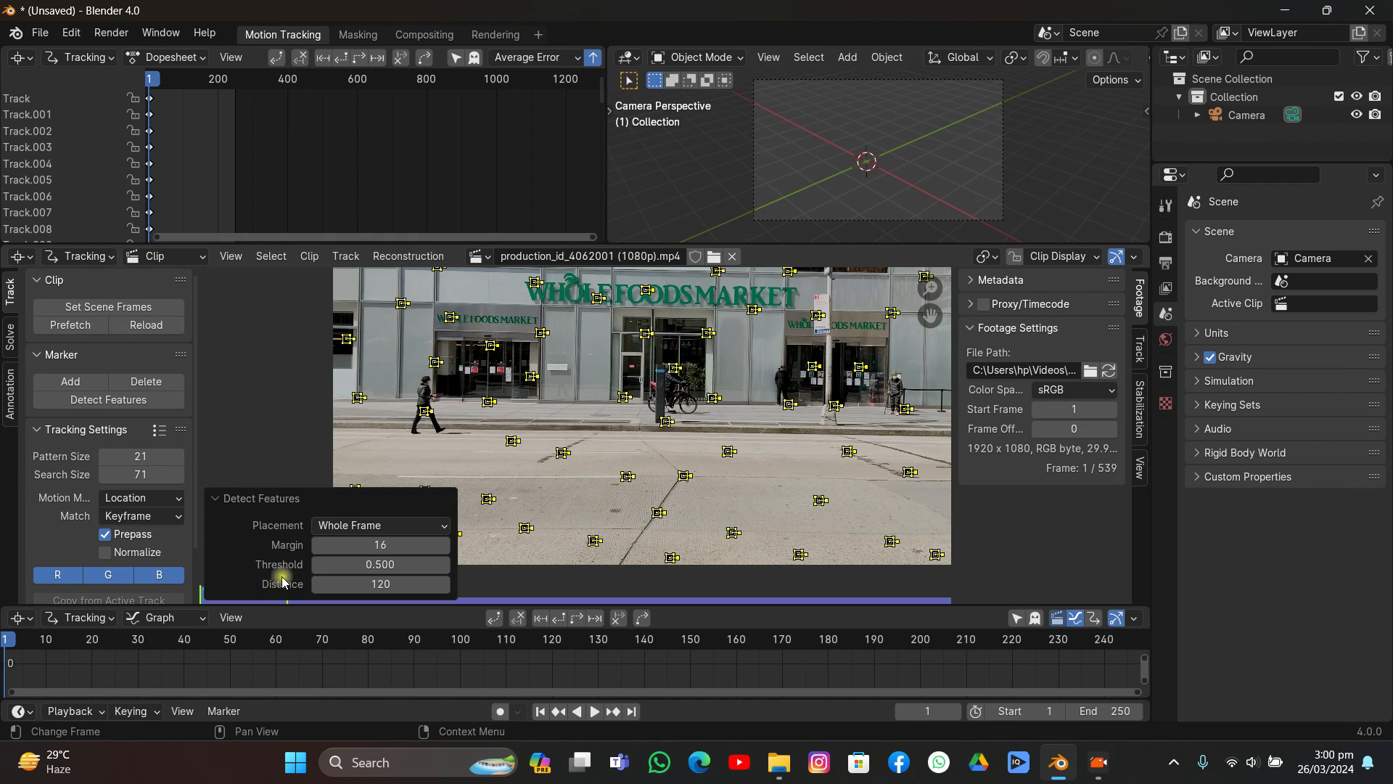
click(320, 564)
drag(323, 568, 294, 567)
scroll(656, 450, down, 2)
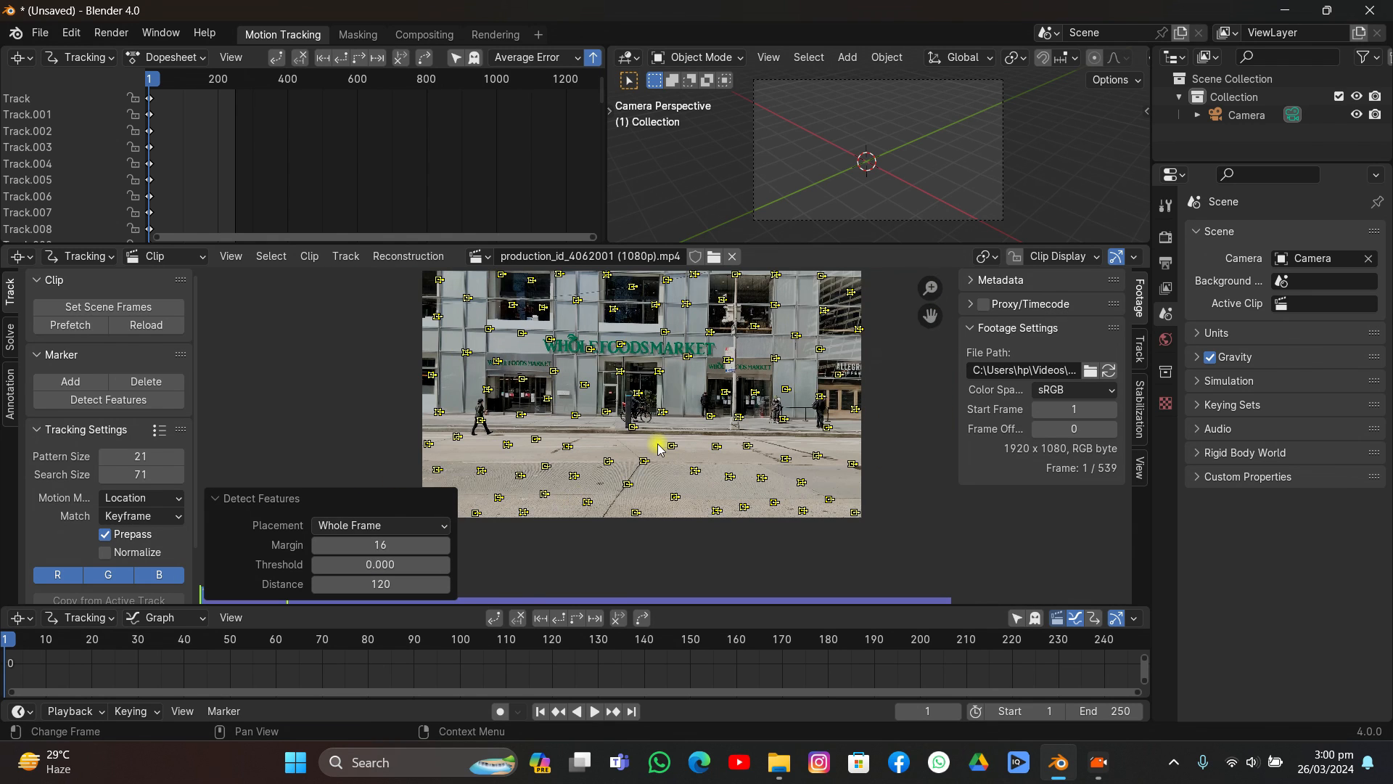
drag(380, 558, 385, 558)
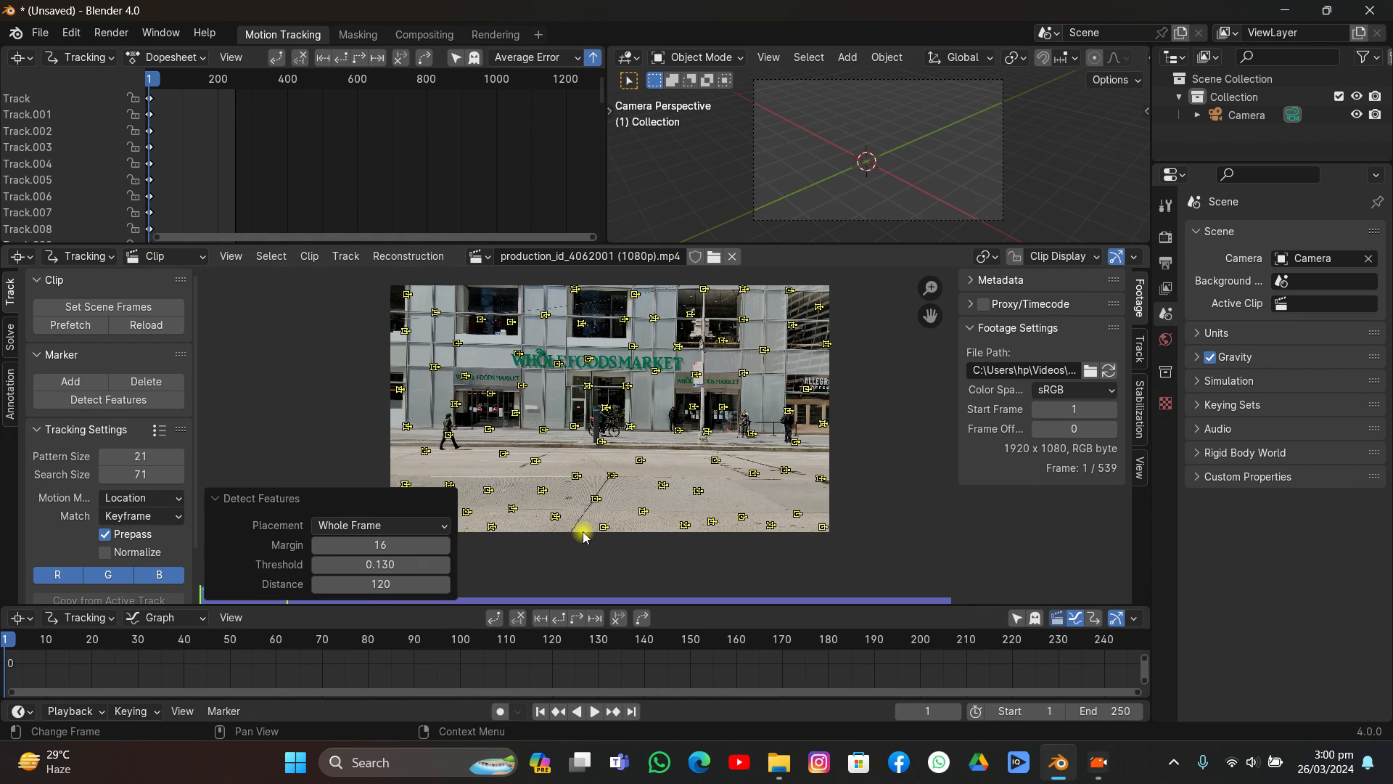
scroll(589, 528, up, 2)
click(250, 491)
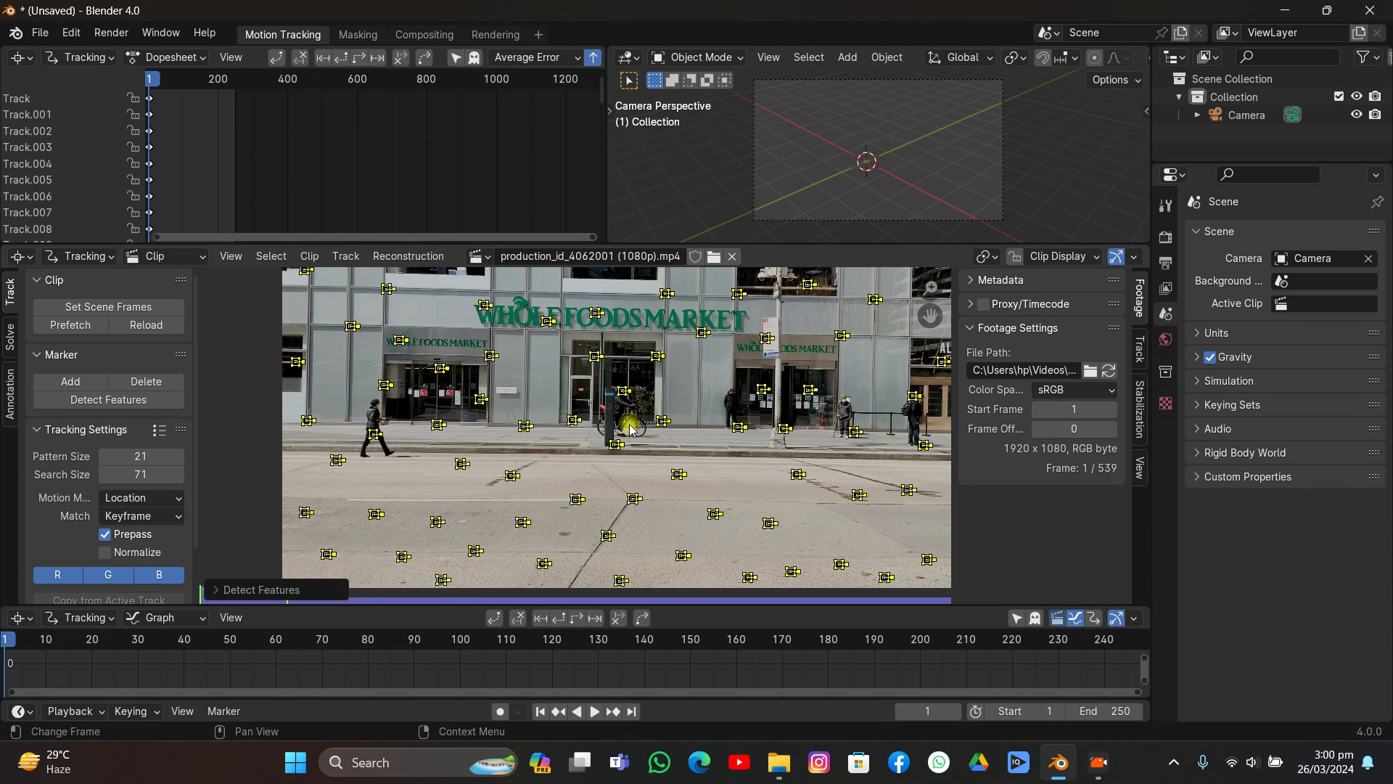
Step: Set the tracking motion model to Location & Rotation, match against the previous frame, and enable Normalize
middle_drag(632, 428, 508, 414)
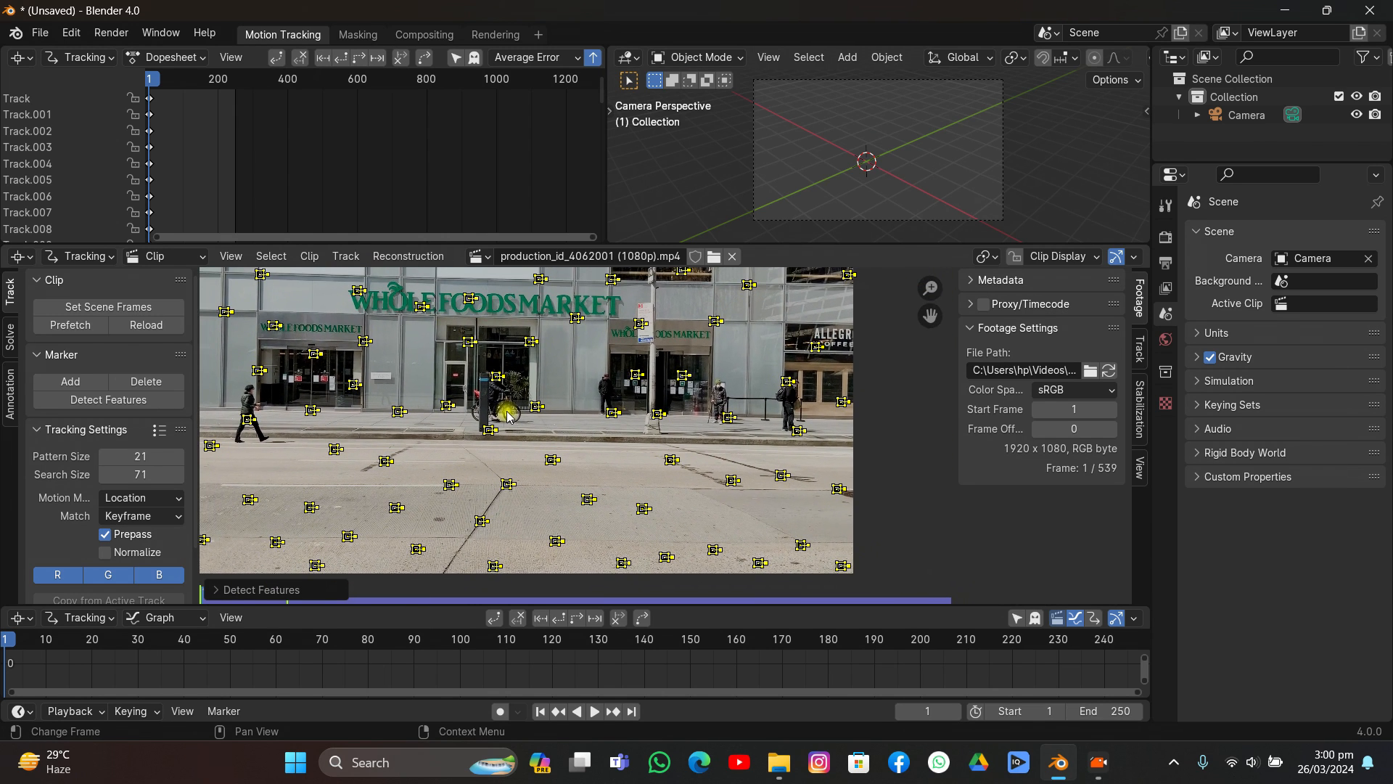
click(120, 498)
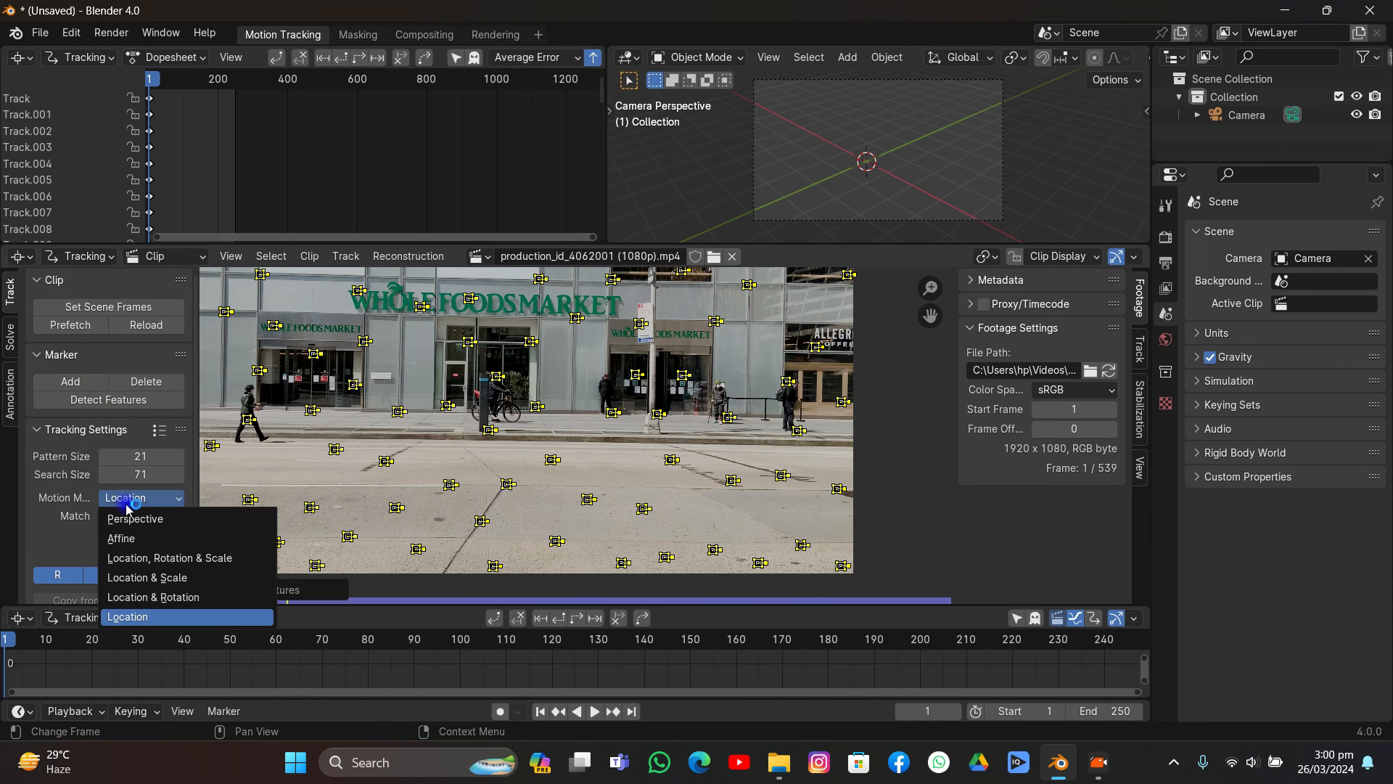
click(138, 597)
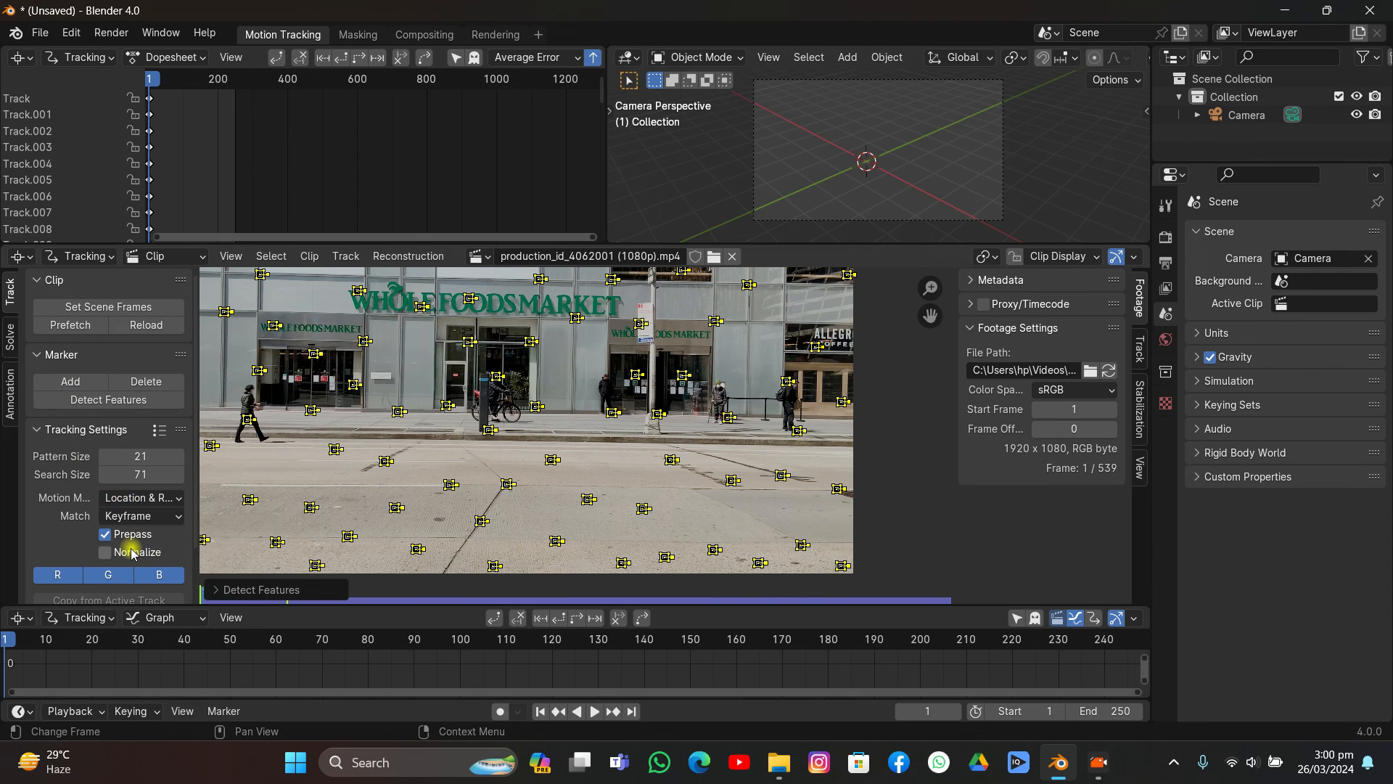
click(137, 516)
click(137, 556)
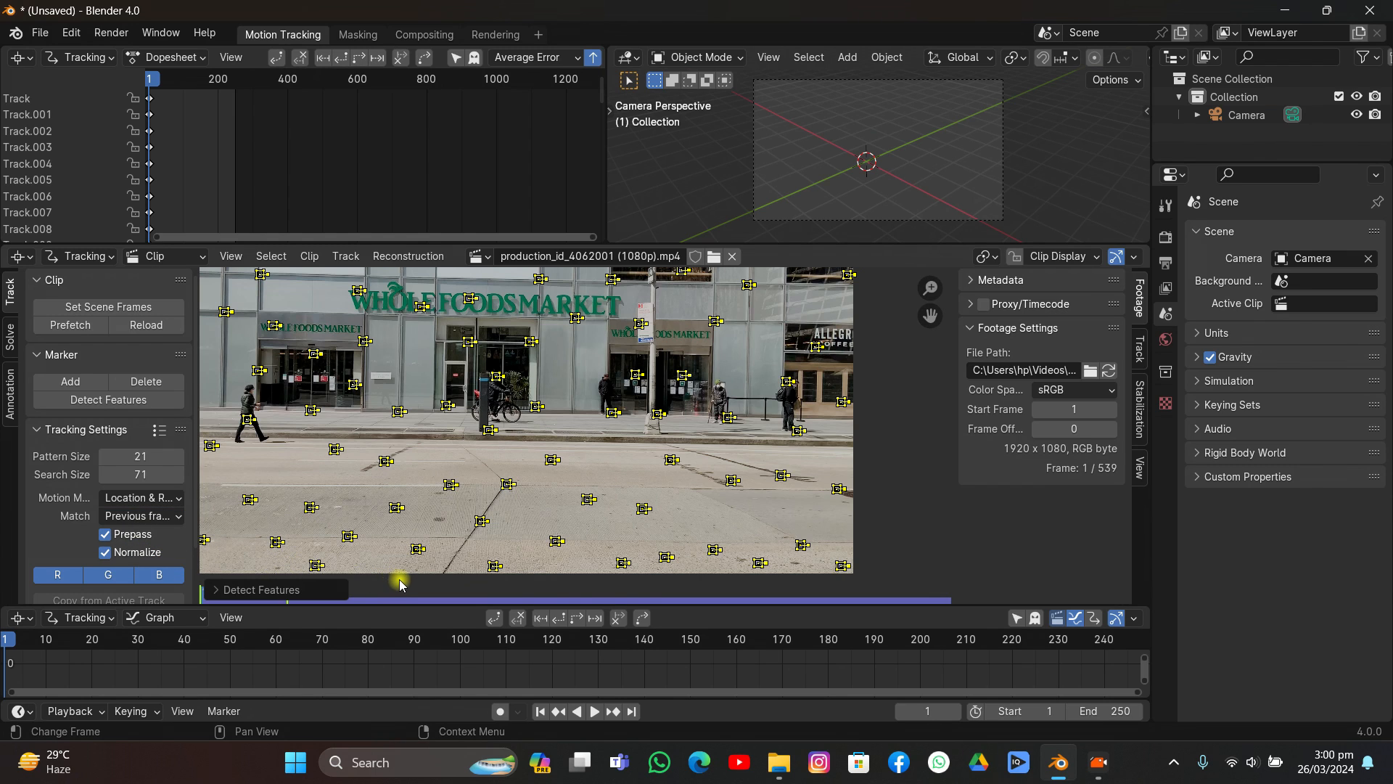
Step: Track the detected markers forward through frame 250 and enlarge the tracking graph area
click(576, 619)
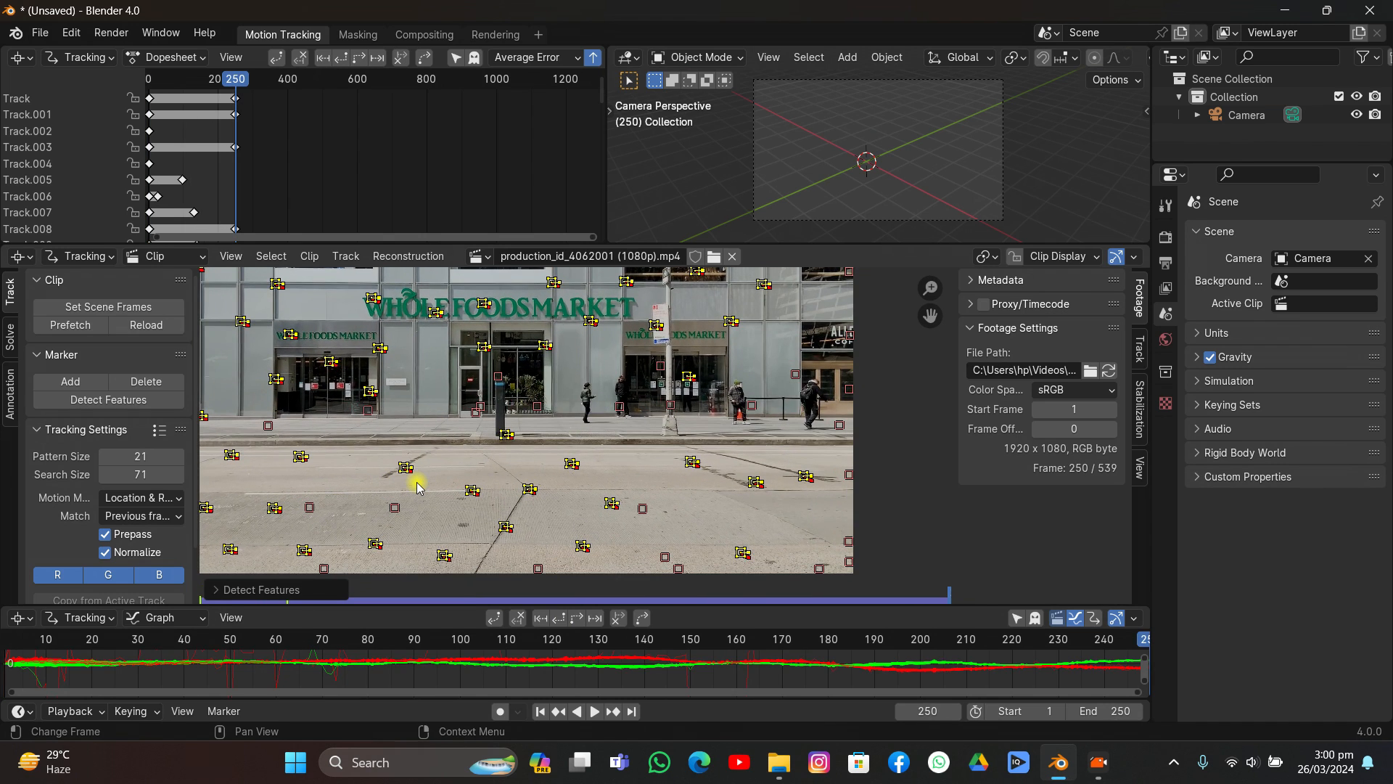
scroll(417, 484, down, 4)
middle_drag(417, 482, 509, 457)
scroll(429, 489, up, 4)
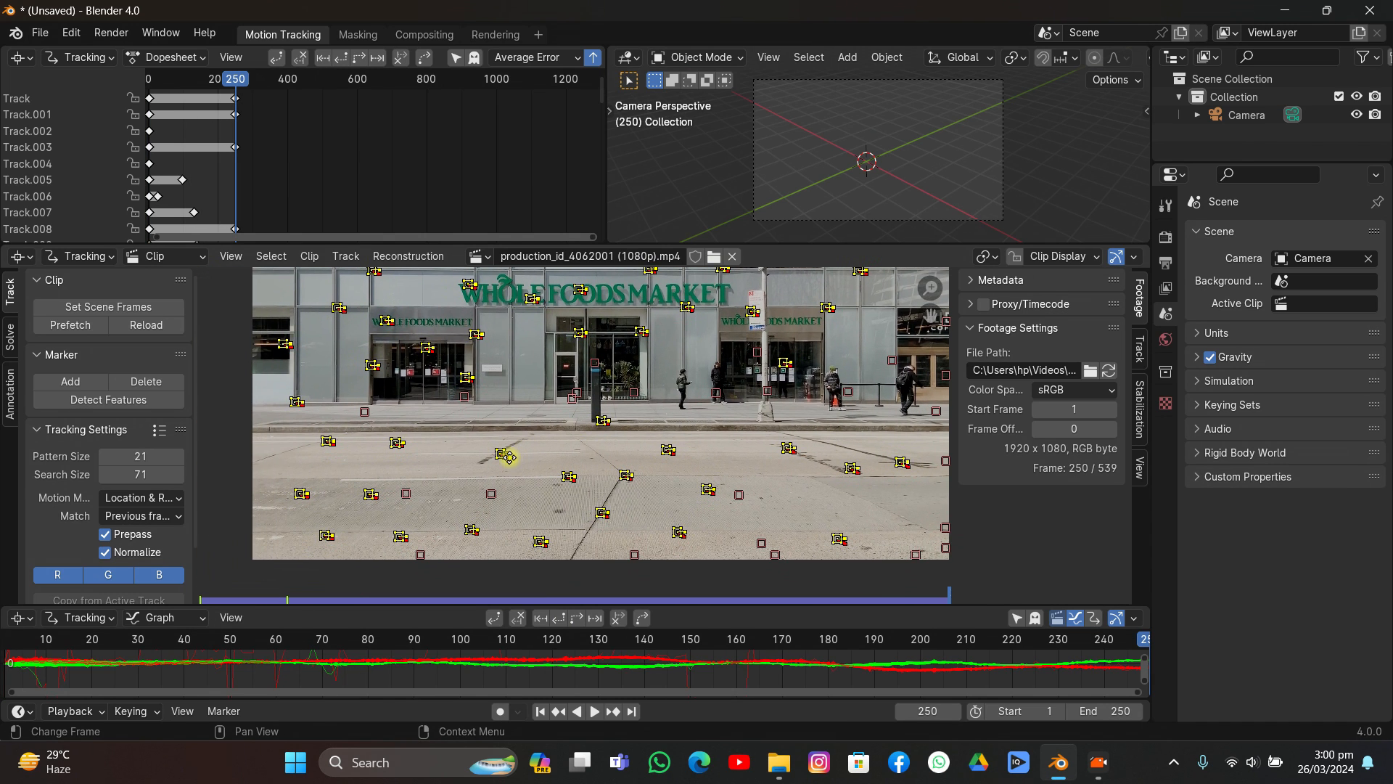
scroll(470, 642, down, 4)
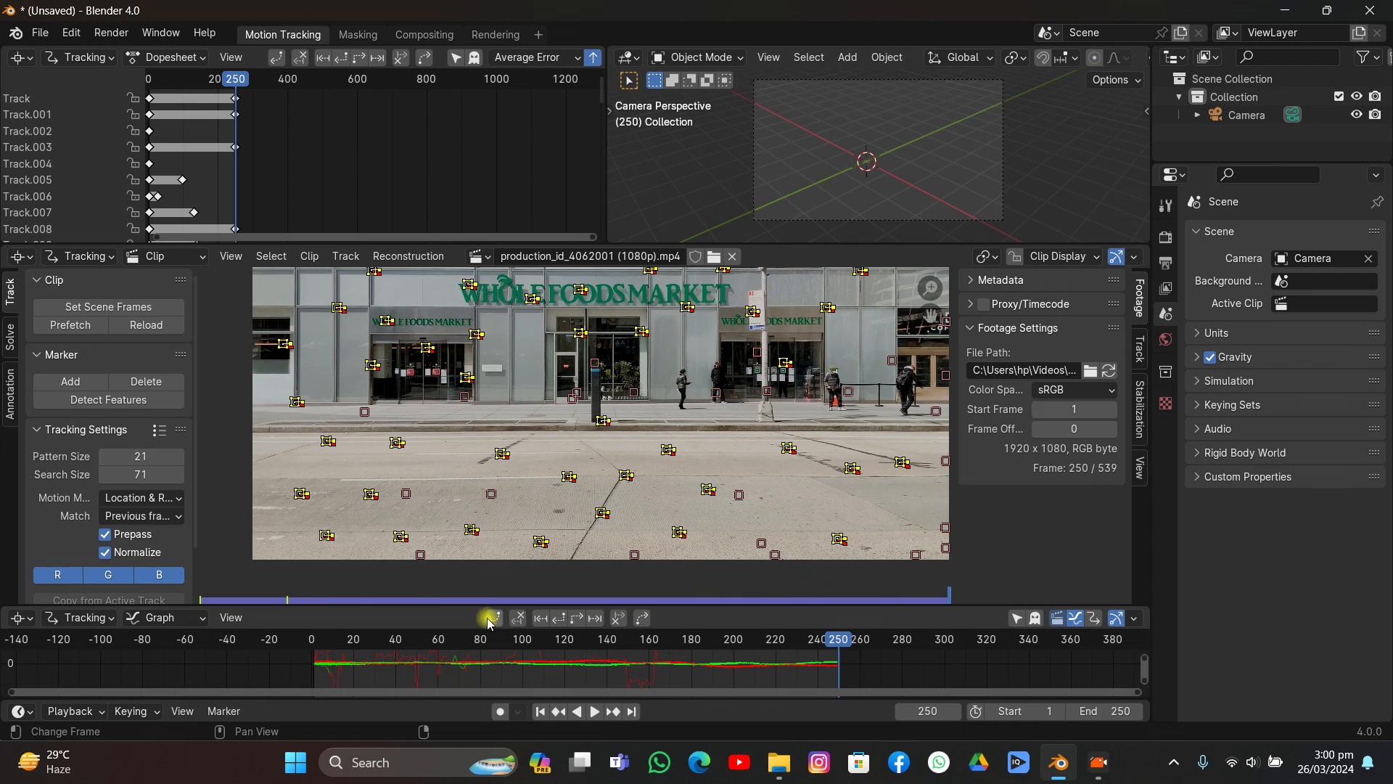
drag(473, 607, 483, 444)
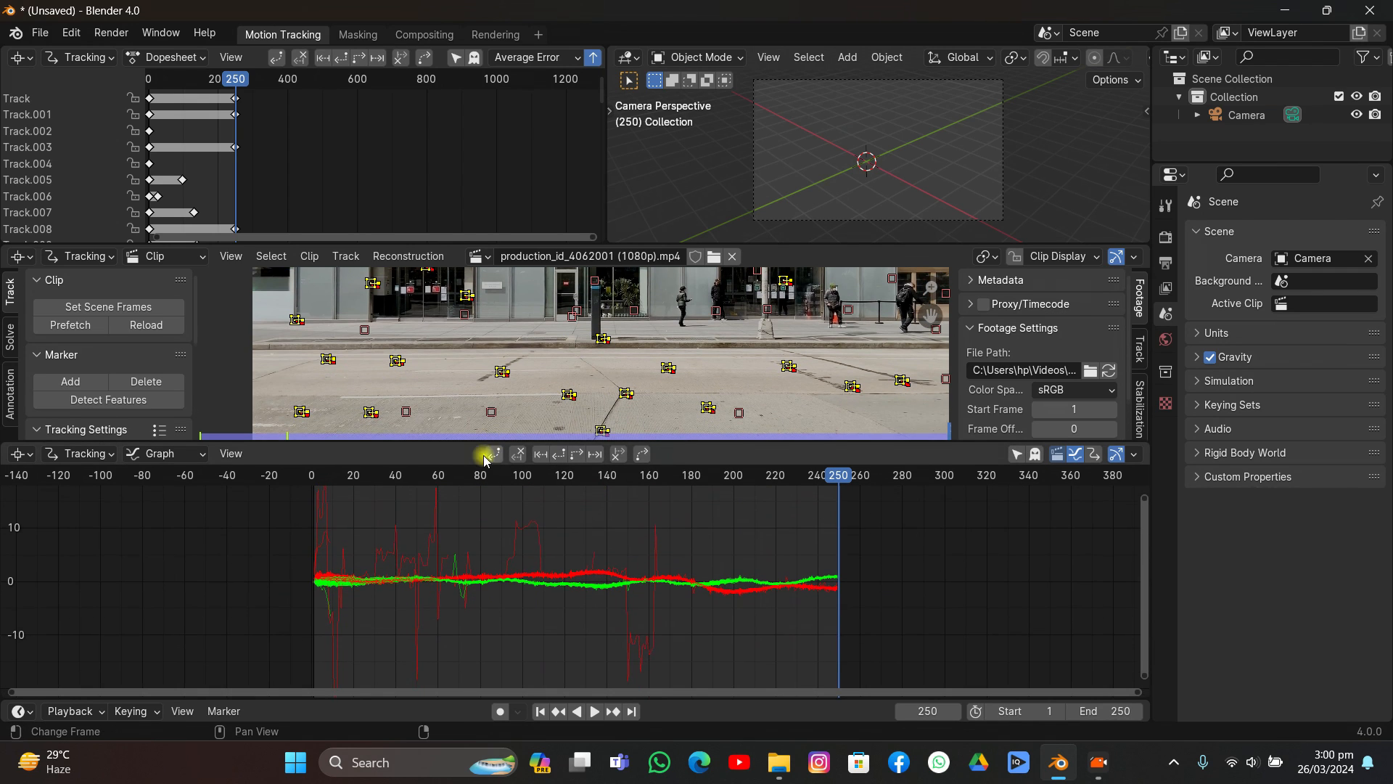
Step: Delete the outlier track curves that spike before frame 60, around frames 100 and 155, and in the opening frames
key(x)
click(446, 531)
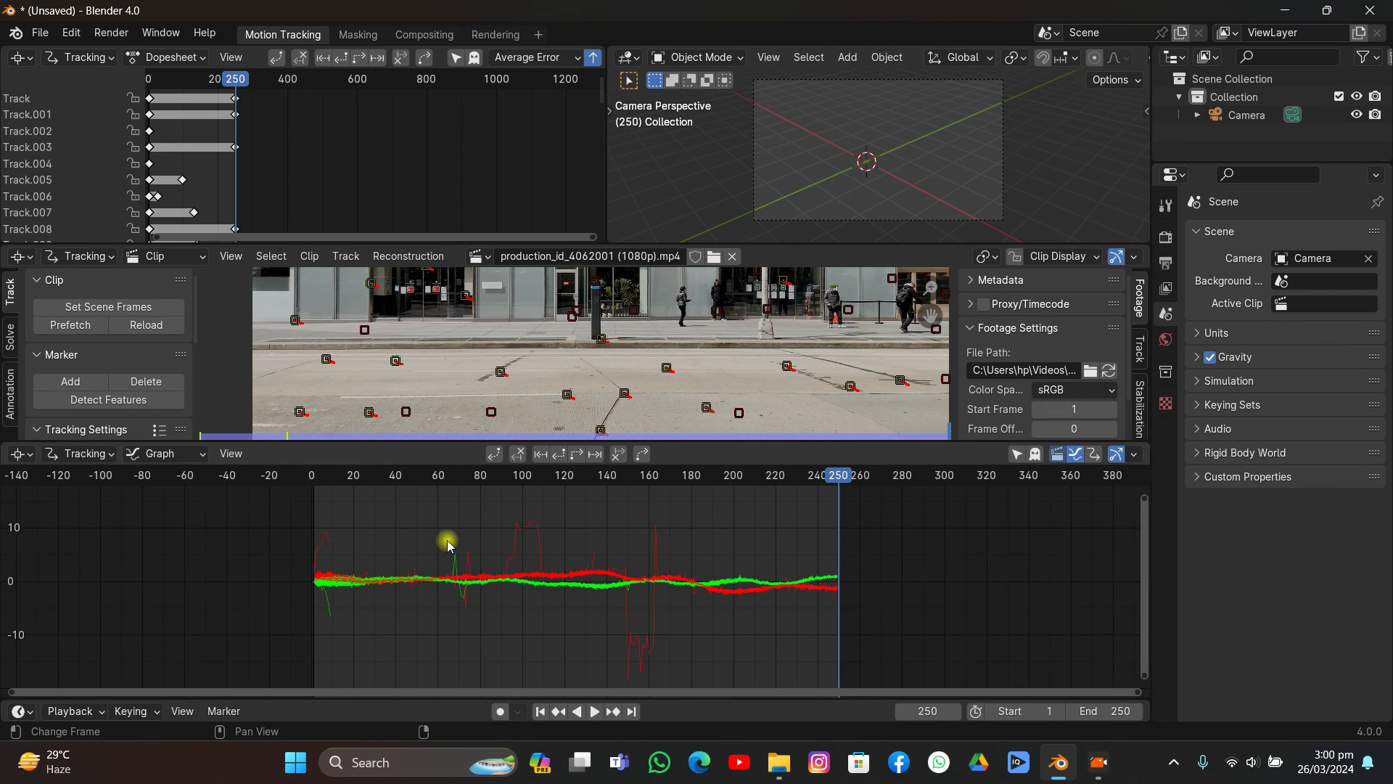
click(518, 532)
key(x)
click(519, 534)
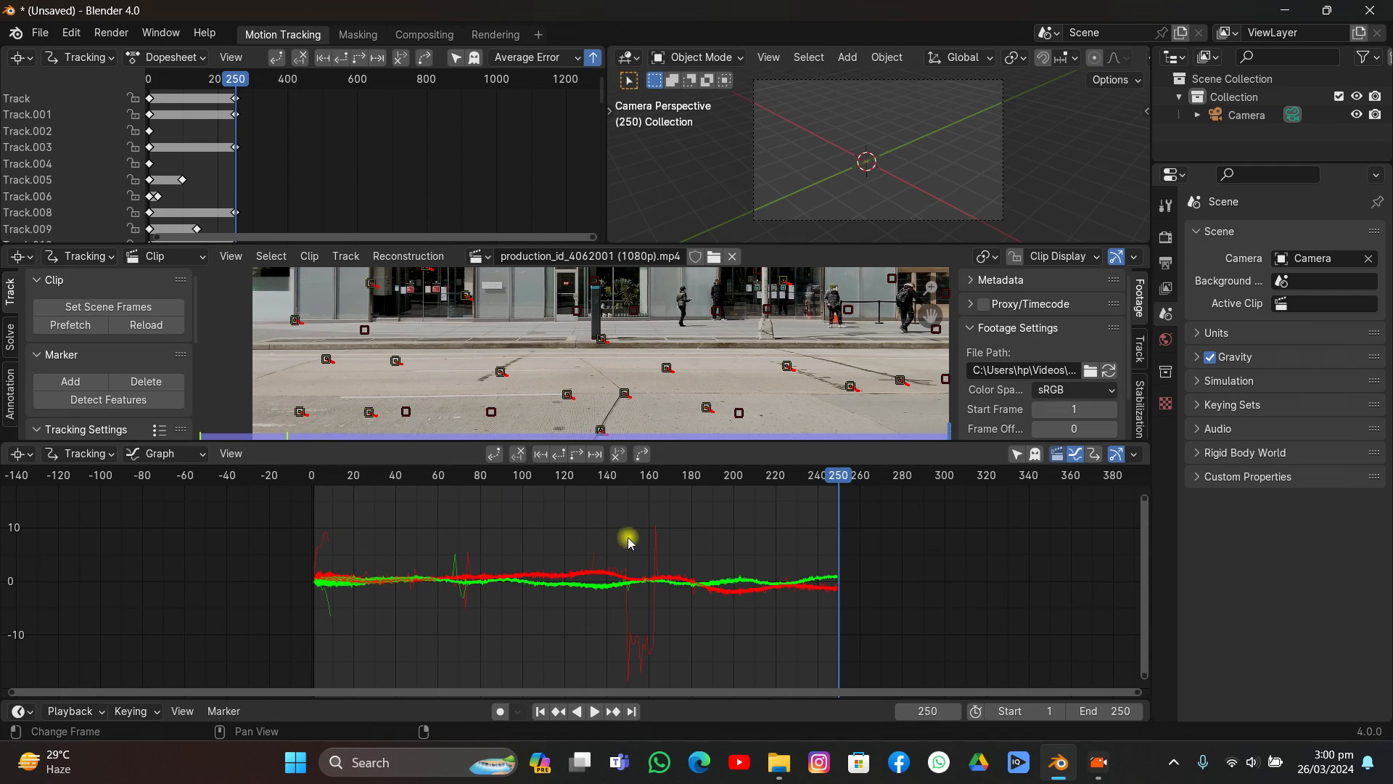
click(643, 539)
key(x)
click(644, 539)
click(325, 549)
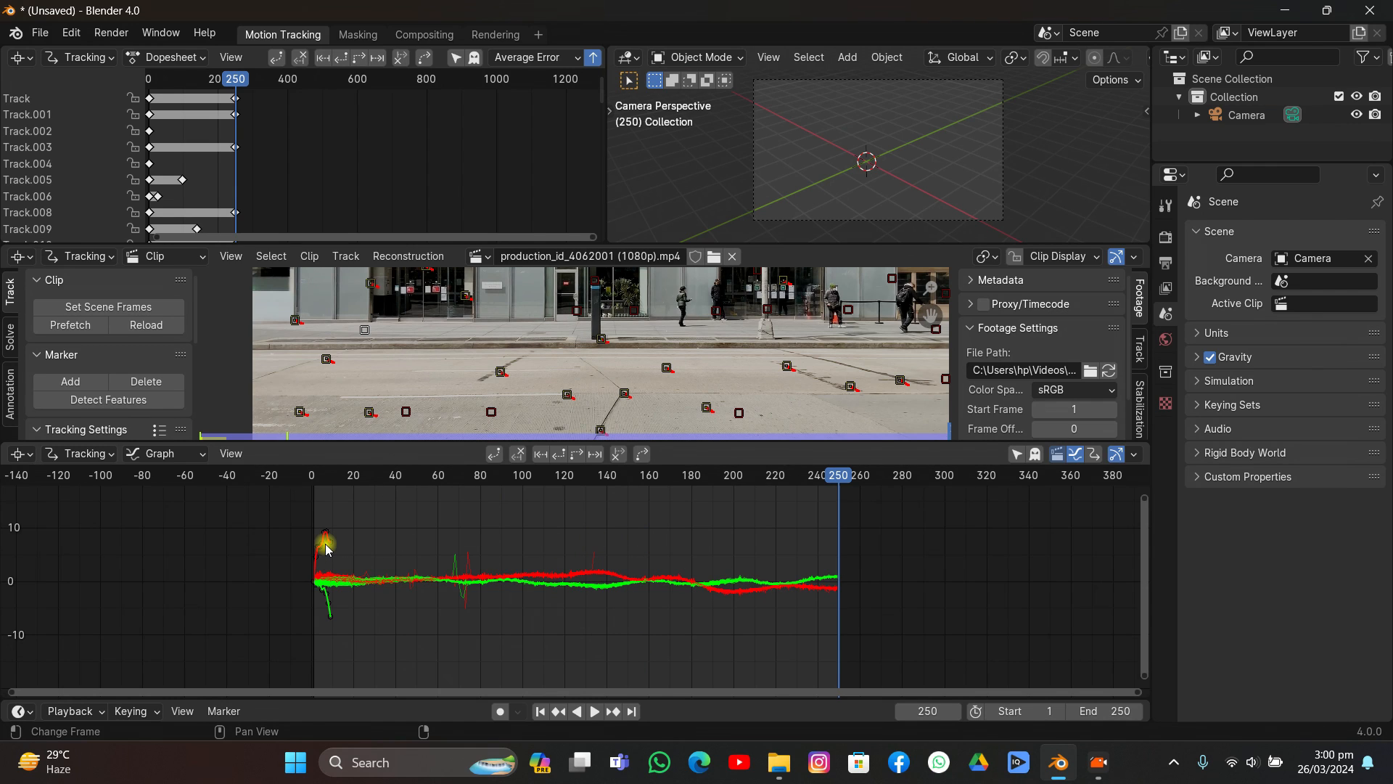
key(x)
click(324, 549)
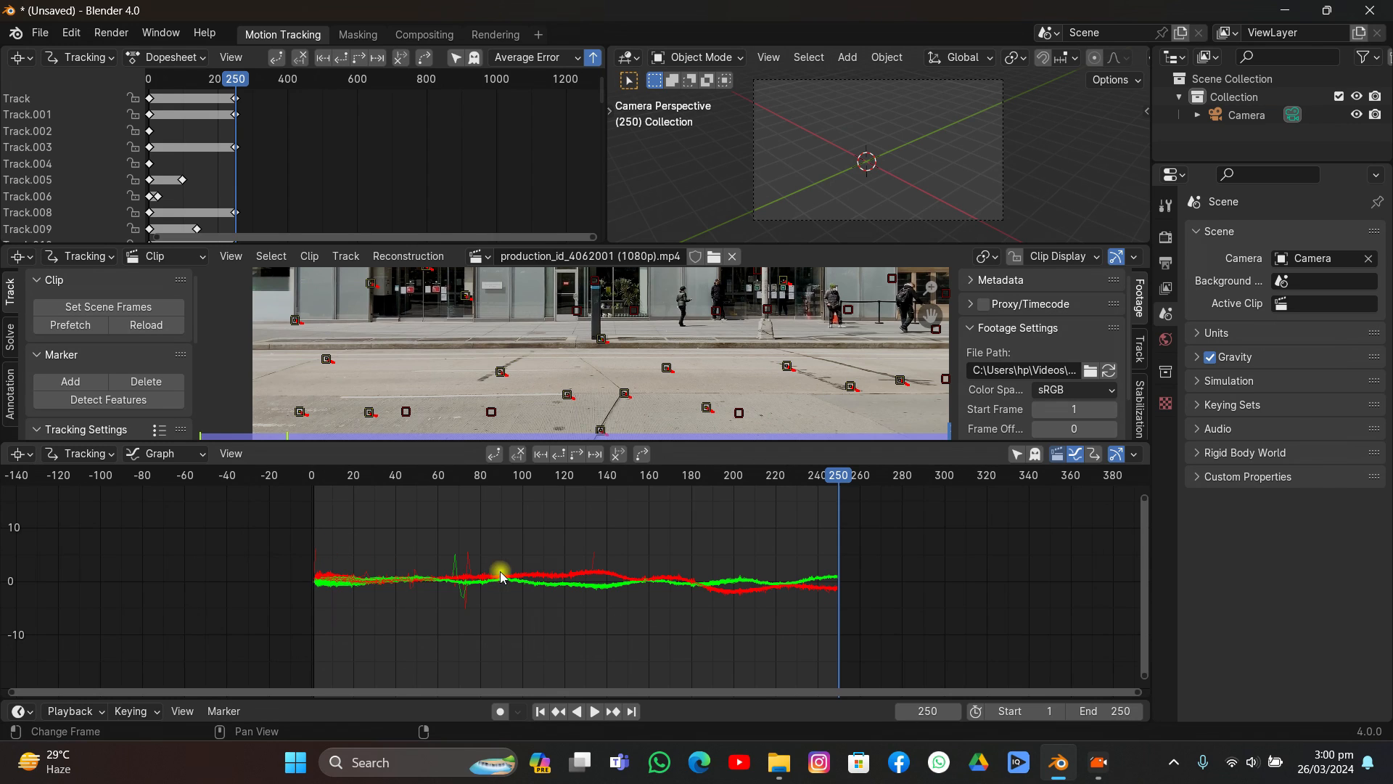
Step: Delete the remaining stray track curves, including those around frames 70 and 75 and at the first frame
click(470, 557)
key(x)
click(473, 559)
click(454, 557)
key(x)
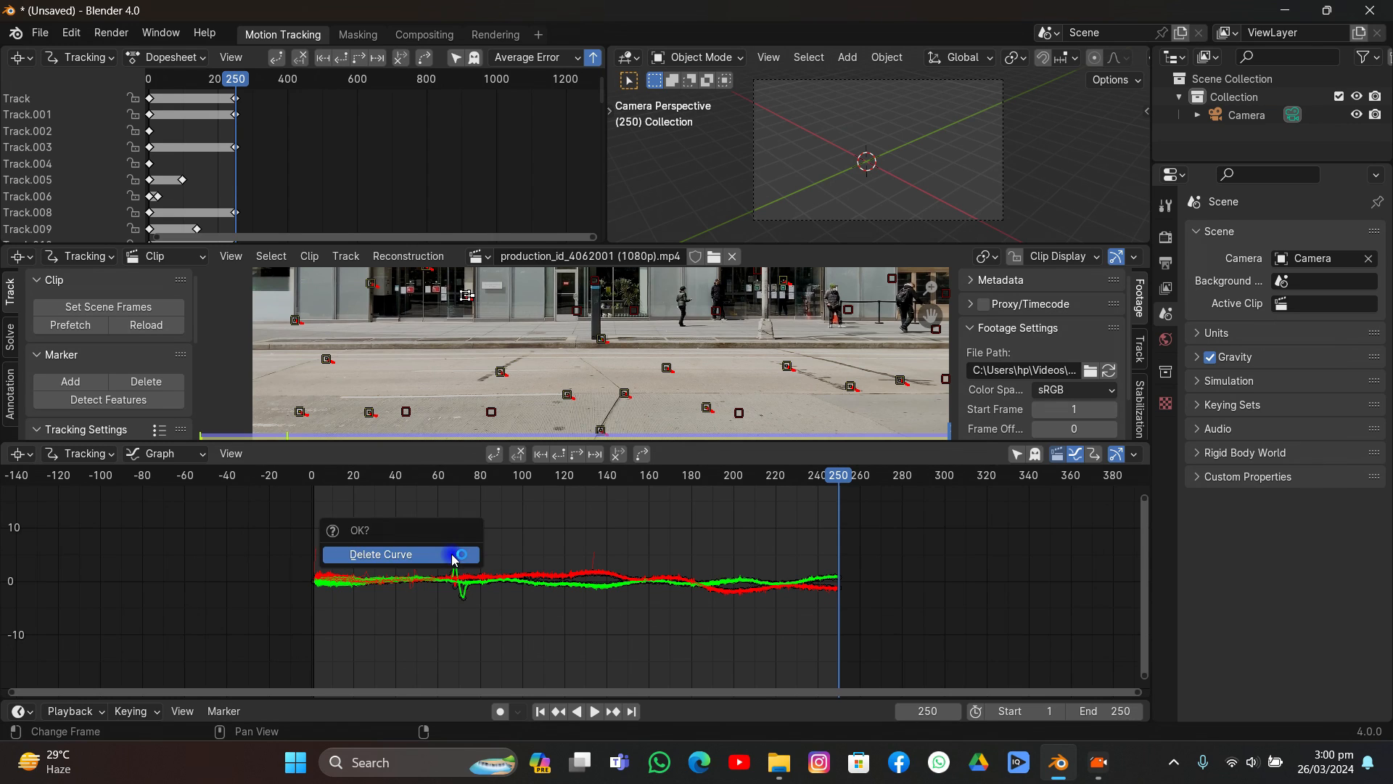
click(454, 559)
click(598, 554)
key(x)
click(598, 555)
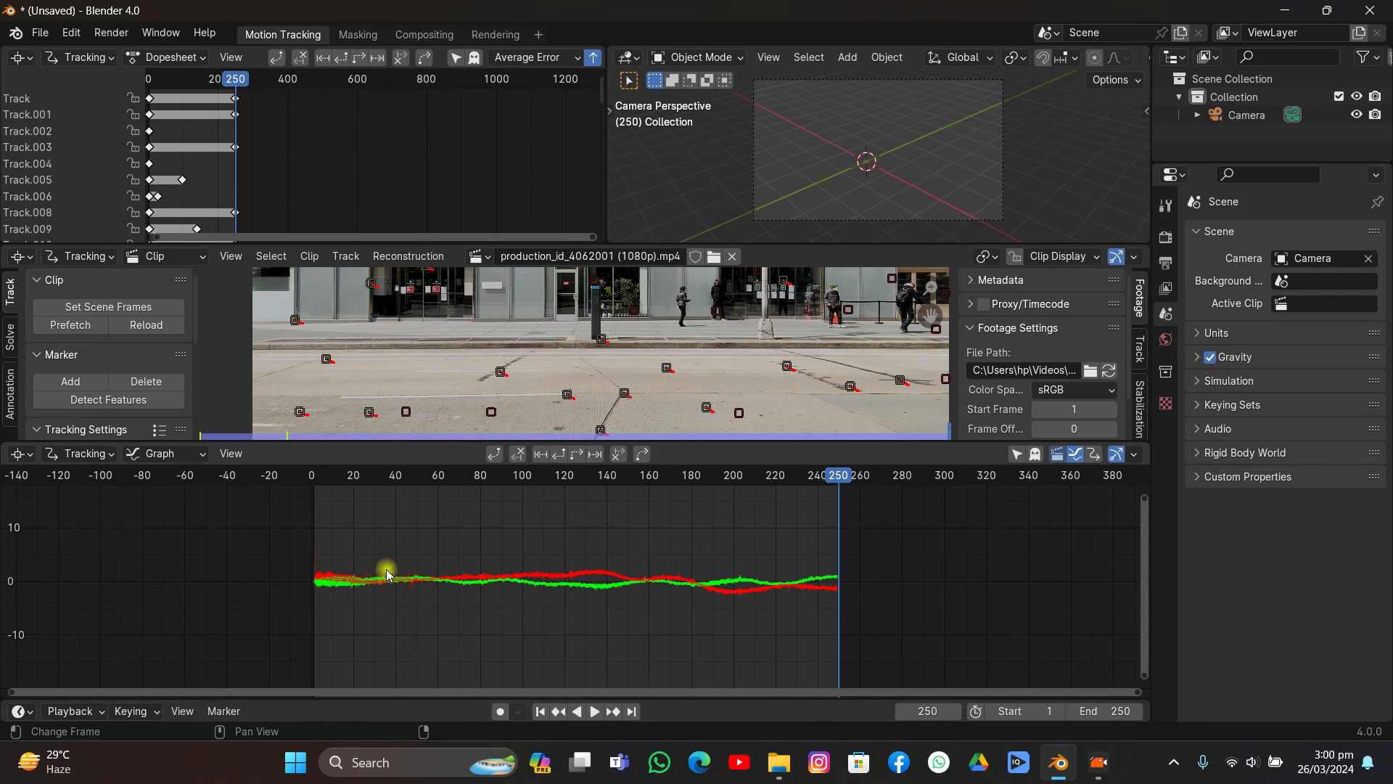
click(316, 556)
key(x)
click(328, 557)
Step: Go to frame 84 and solve the camera motion, refining Focal Length, Optical Center and Radial Distortion
scroll(498, 561, down, 2)
middle_drag(499, 560, 501, 593)
mouse_move(489, 481)
mouse_down()
mouse_move(404, 476)
mouse_move(502, 479)
mouse_up()
scroll(134, 374, down, 1)
click(10, 338)
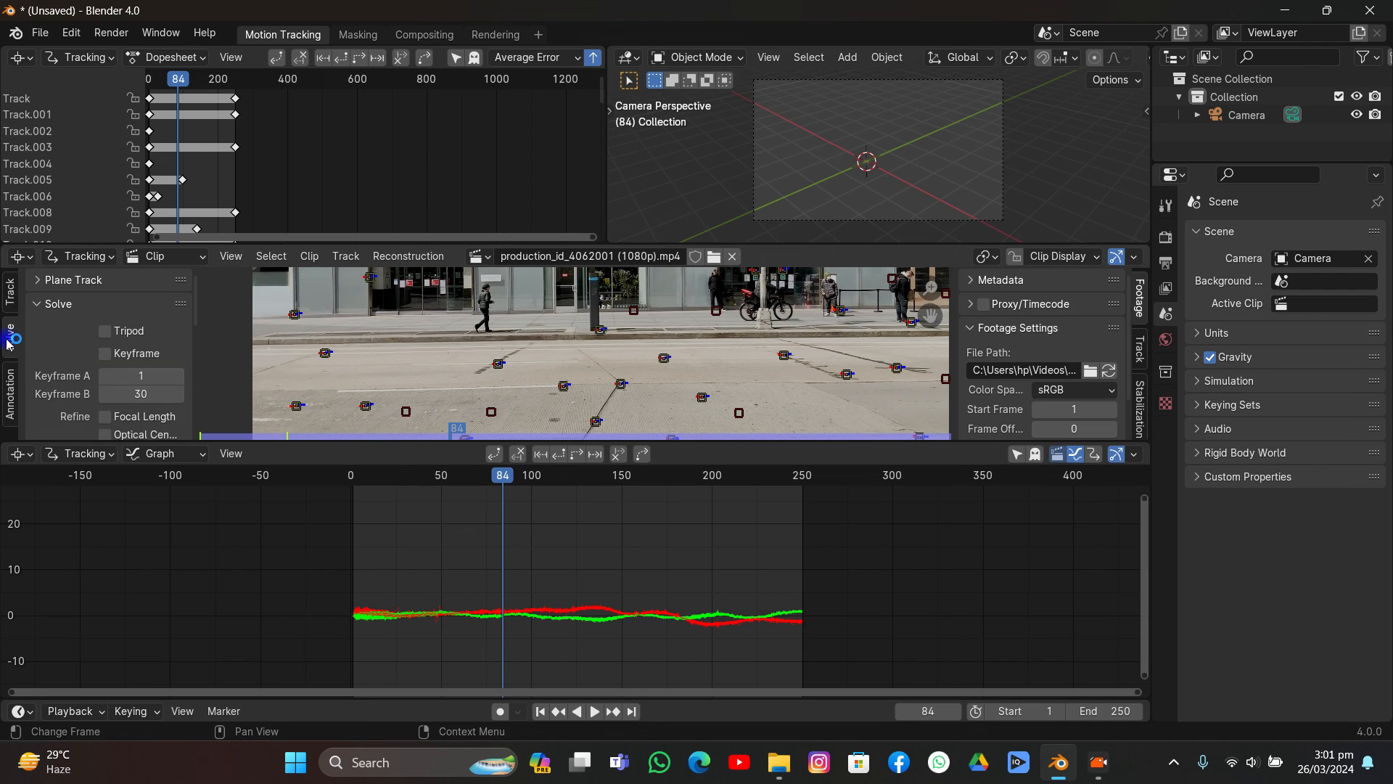
scroll(58, 363, down, 2)
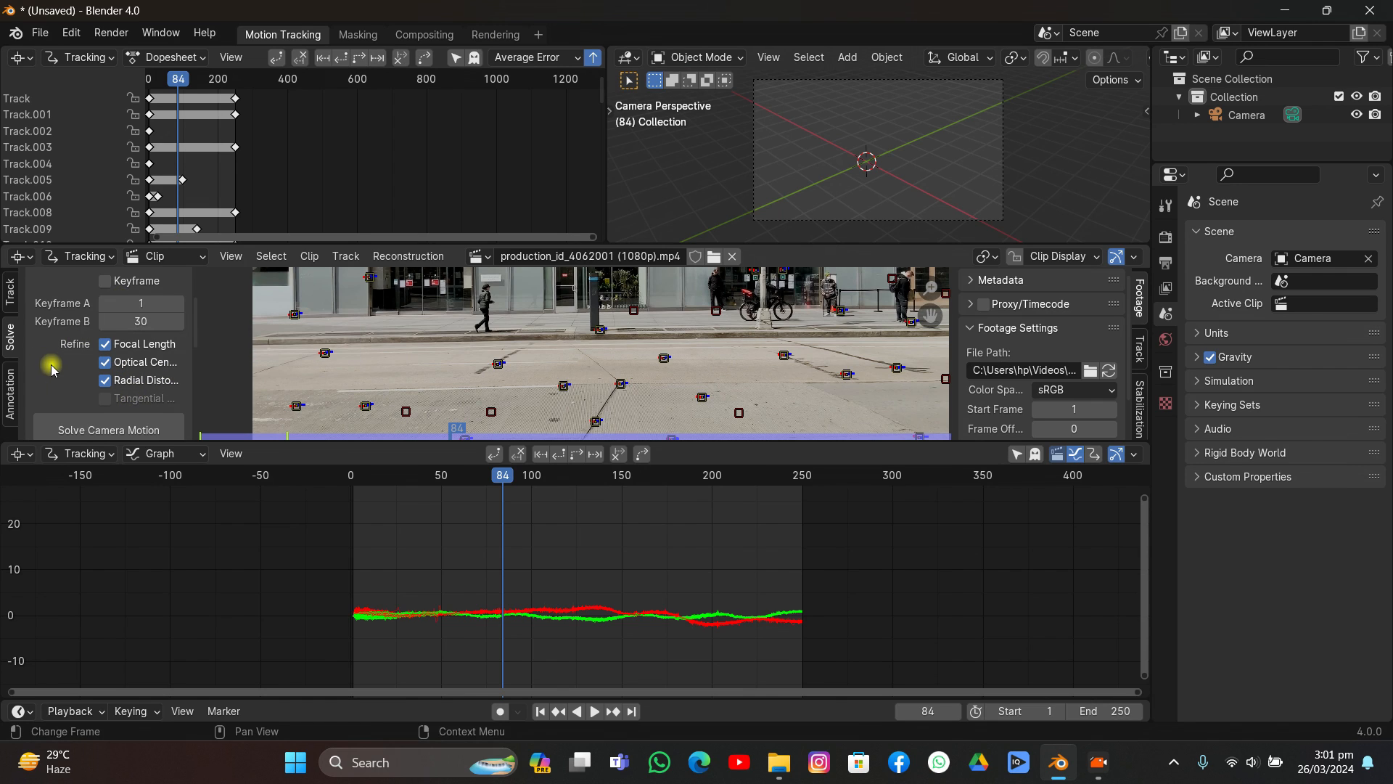
scroll(52, 364, down, 1)
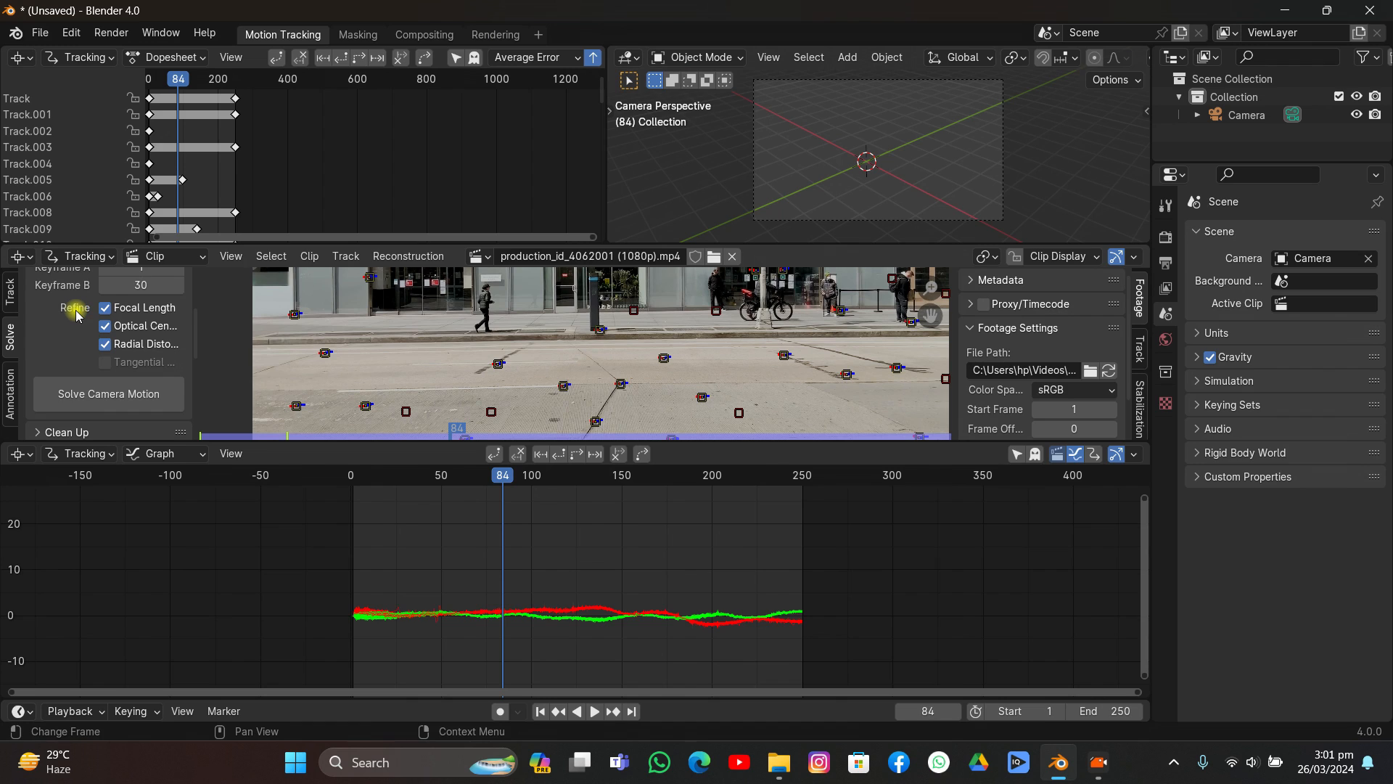
click(84, 388)
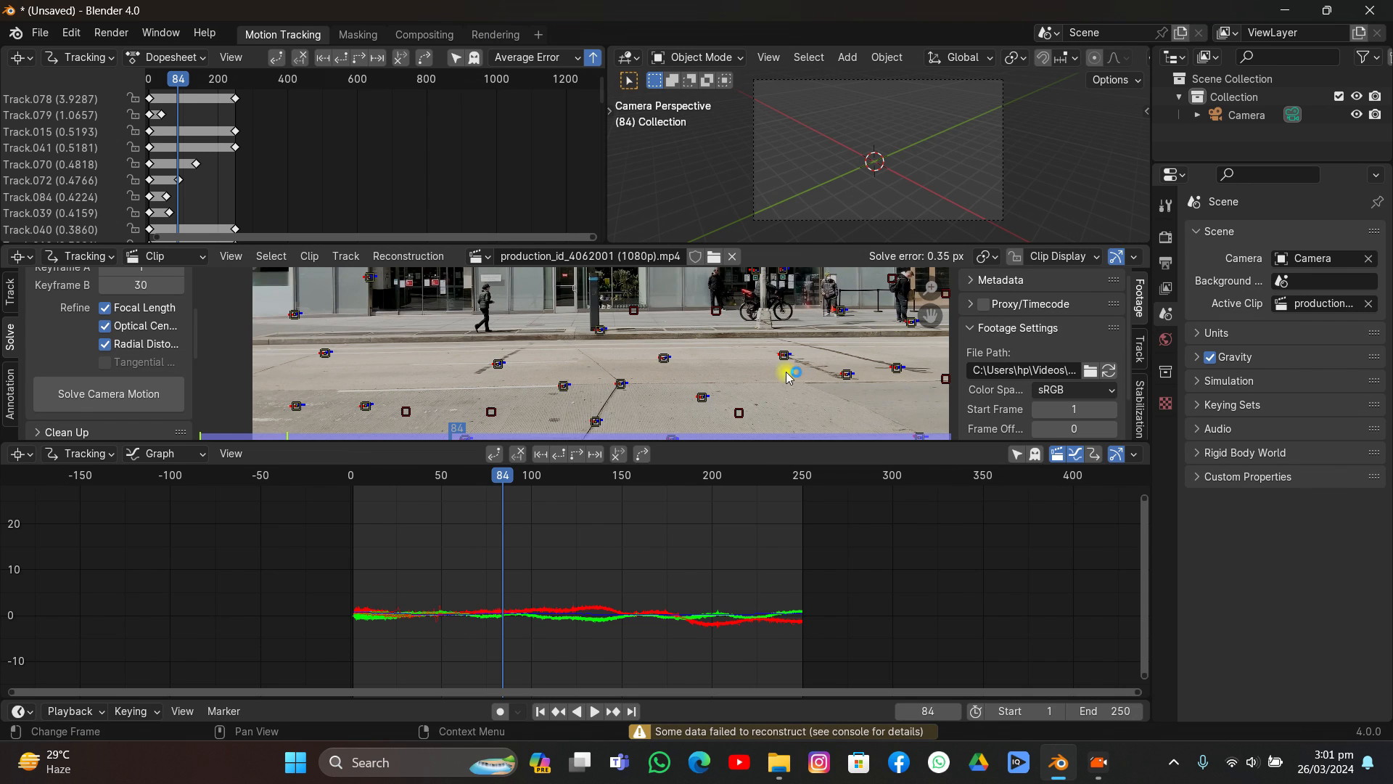
Step: Select three road-surface markers around the pavement crack junction and define them as the floor plane
scroll(726, 356, down, 5)
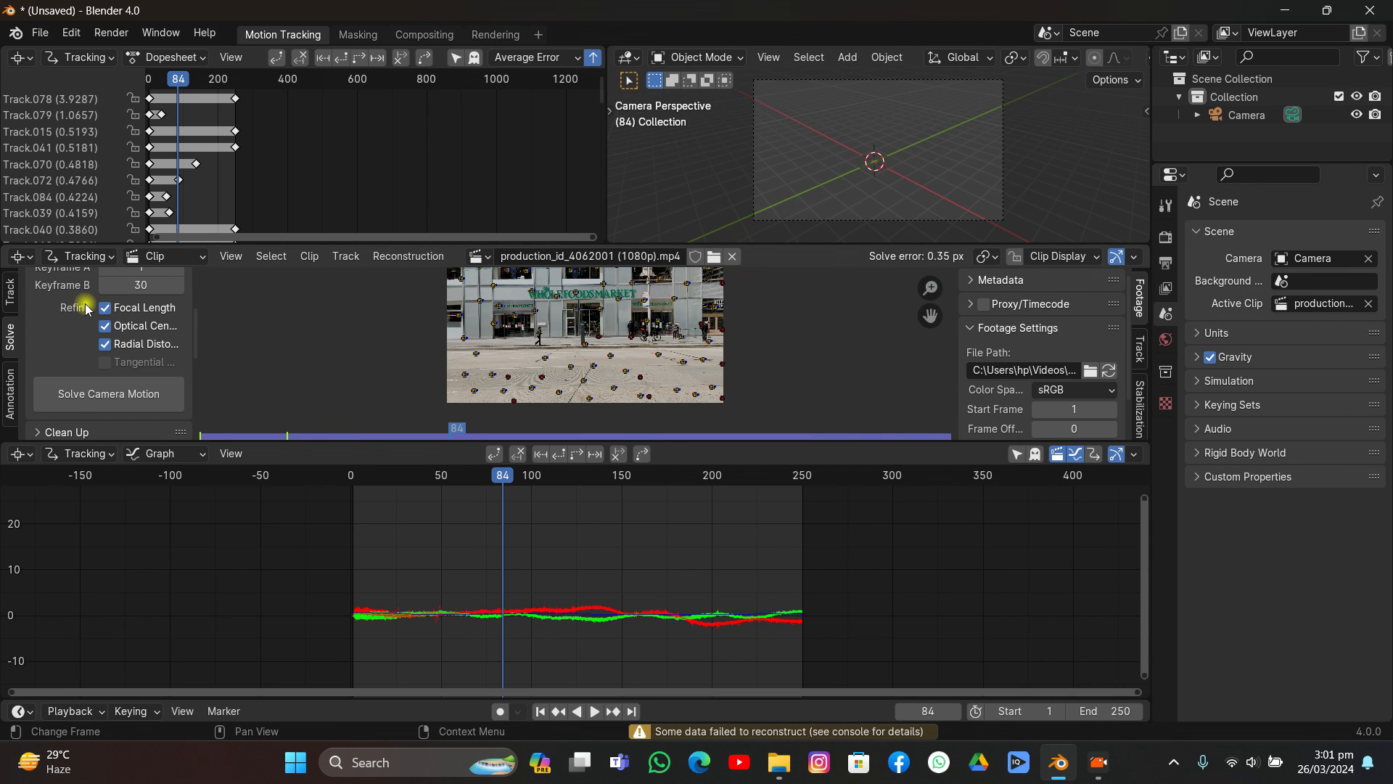
scroll(71, 376, down, 5)
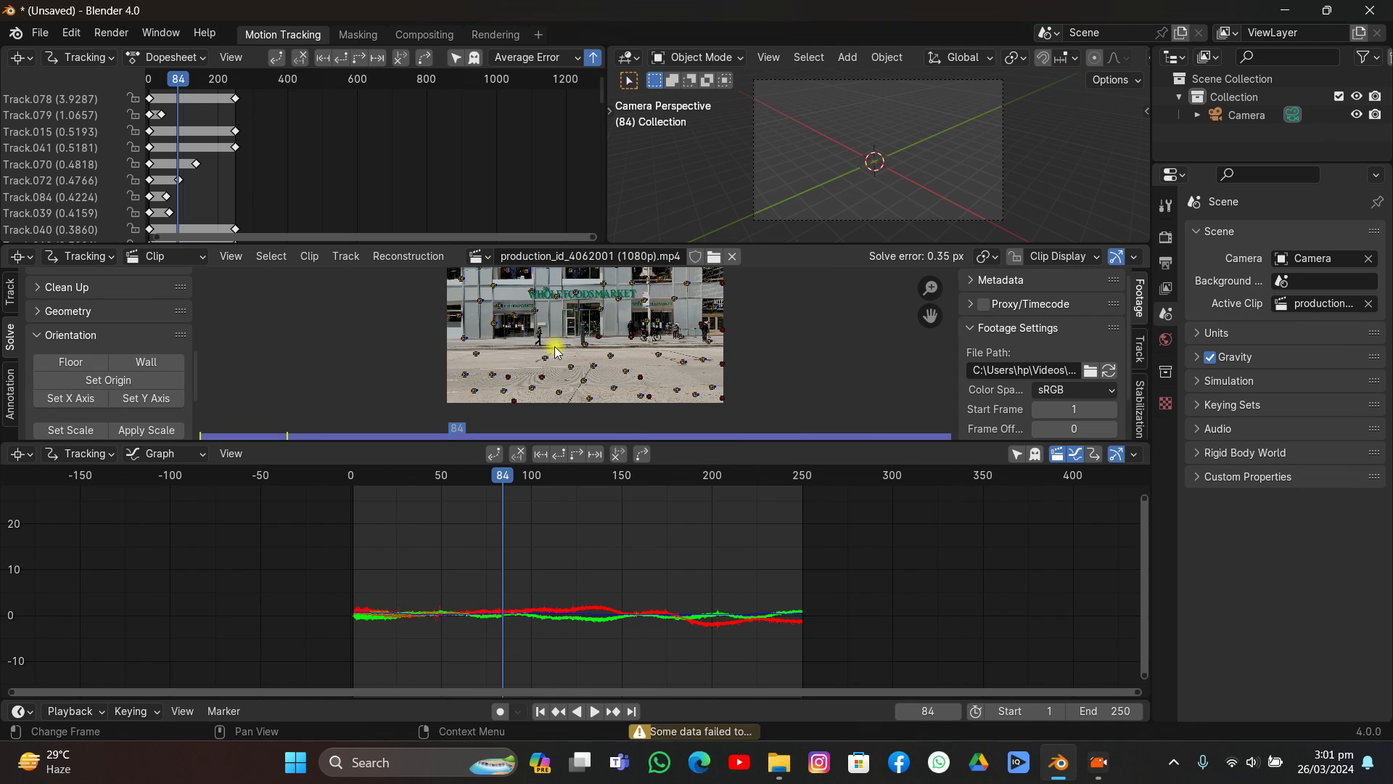
scroll(682, 389, up, 4)
scroll(682, 388, up, 5)
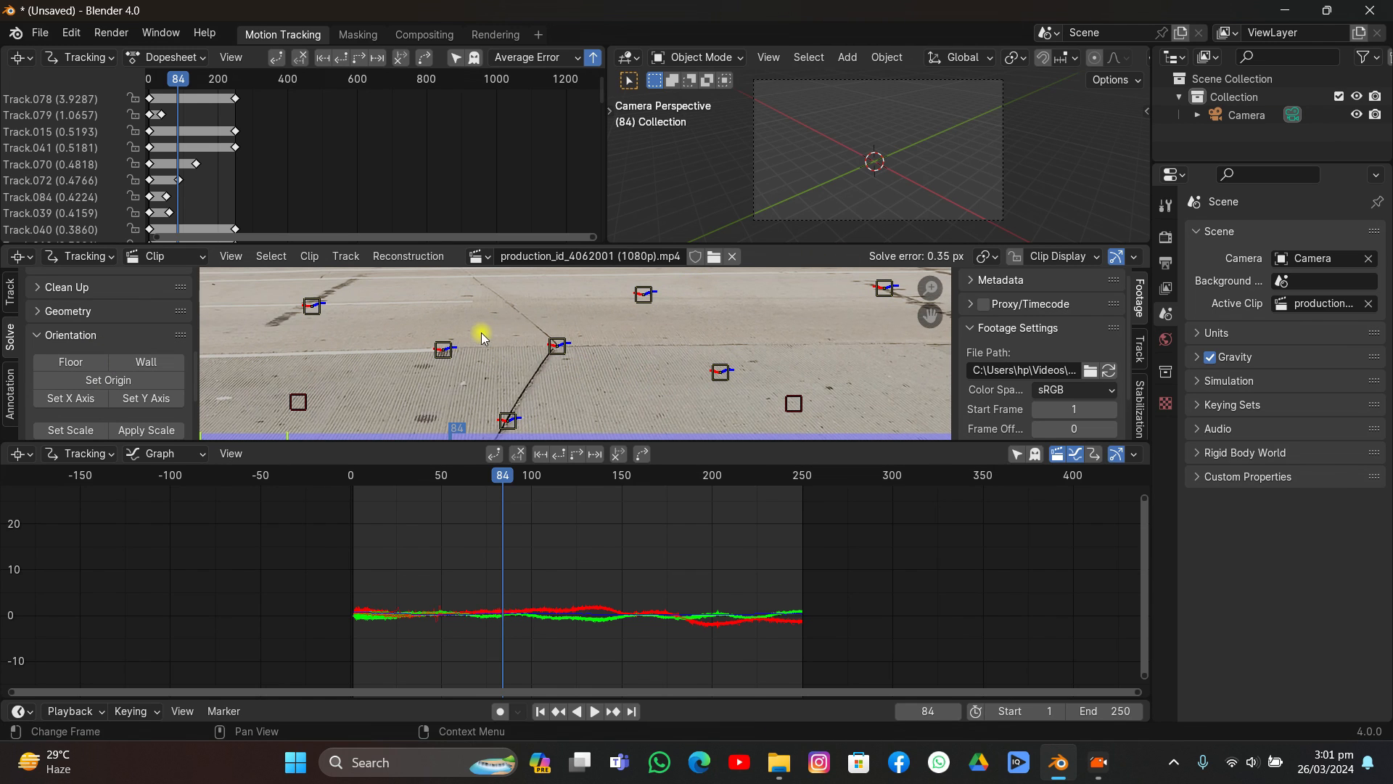
click(445, 350)
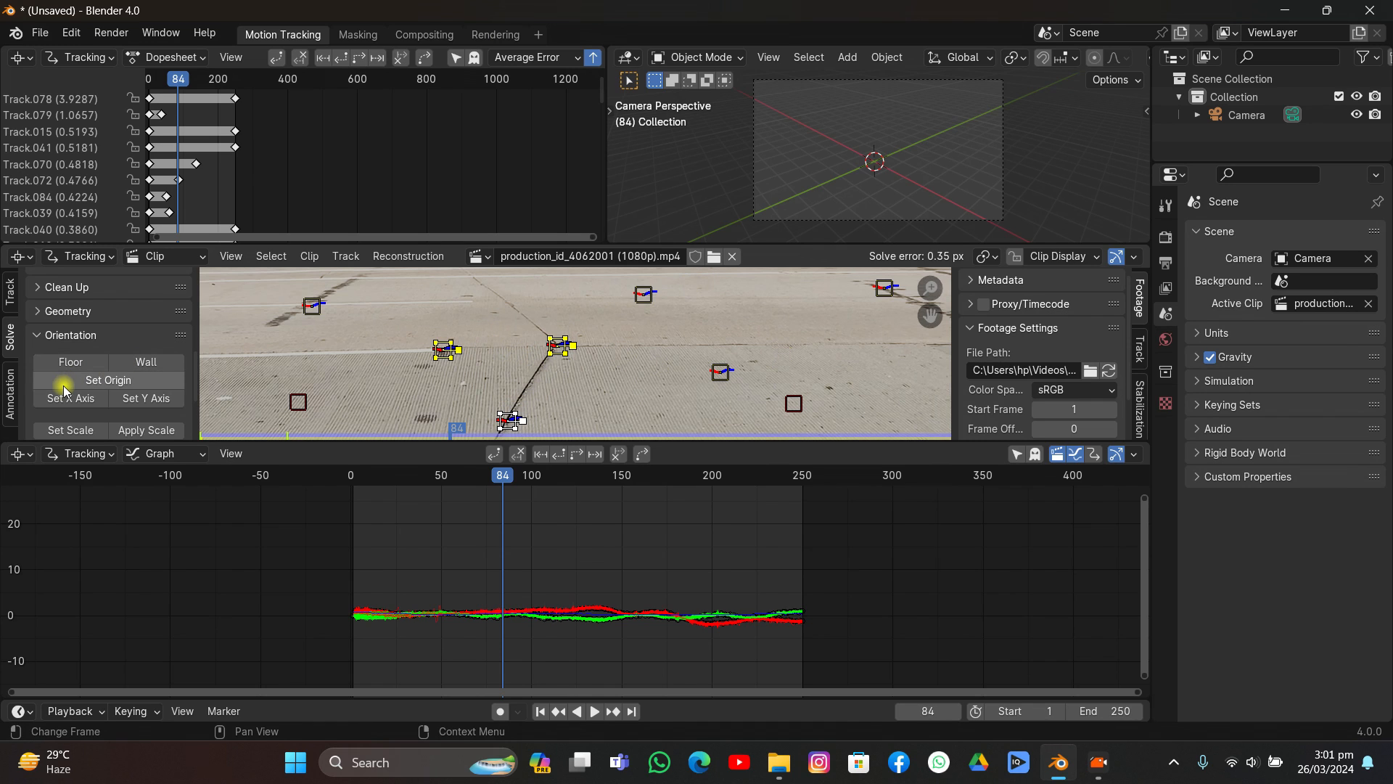
click(66, 362)
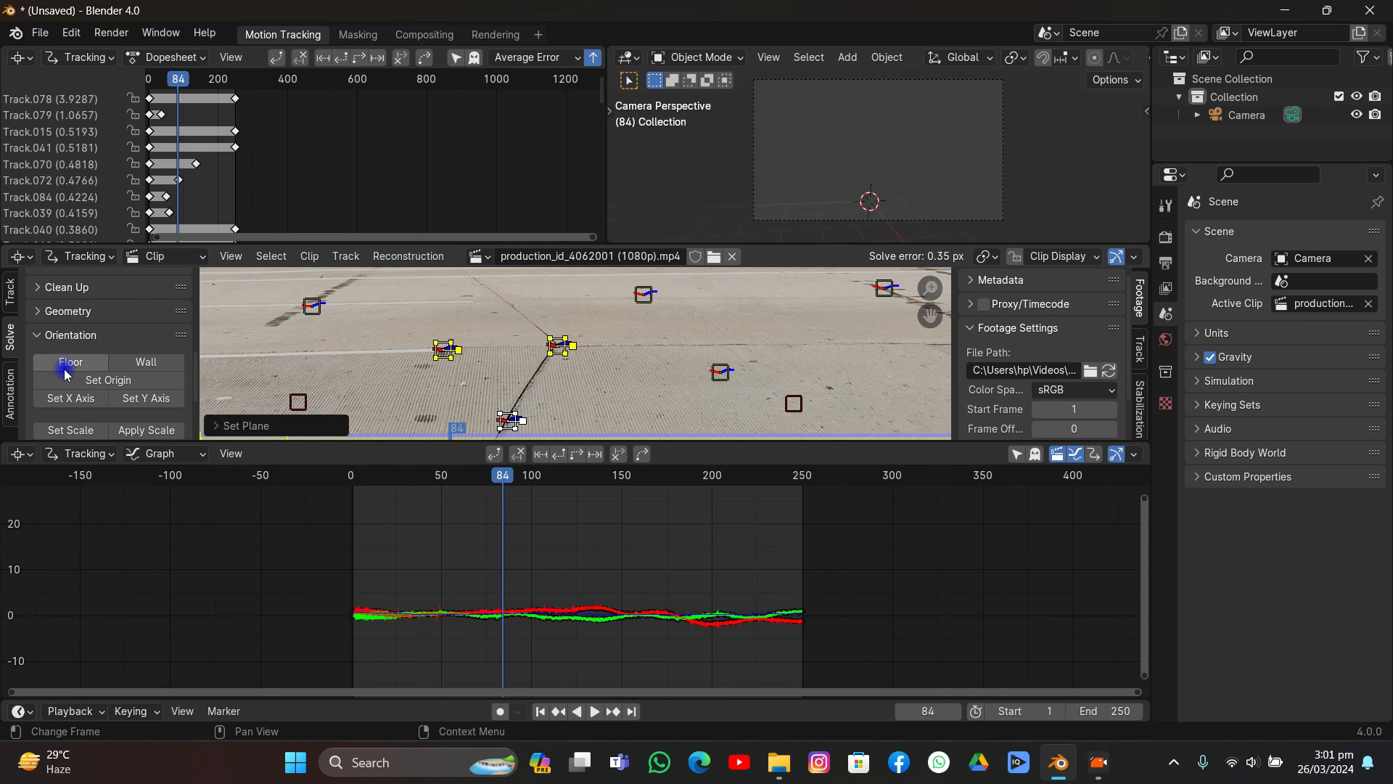
Step: Select the scene camera in the 3D view and set its clip end distance to 100000 m
scroll(376, 394, down, 4)
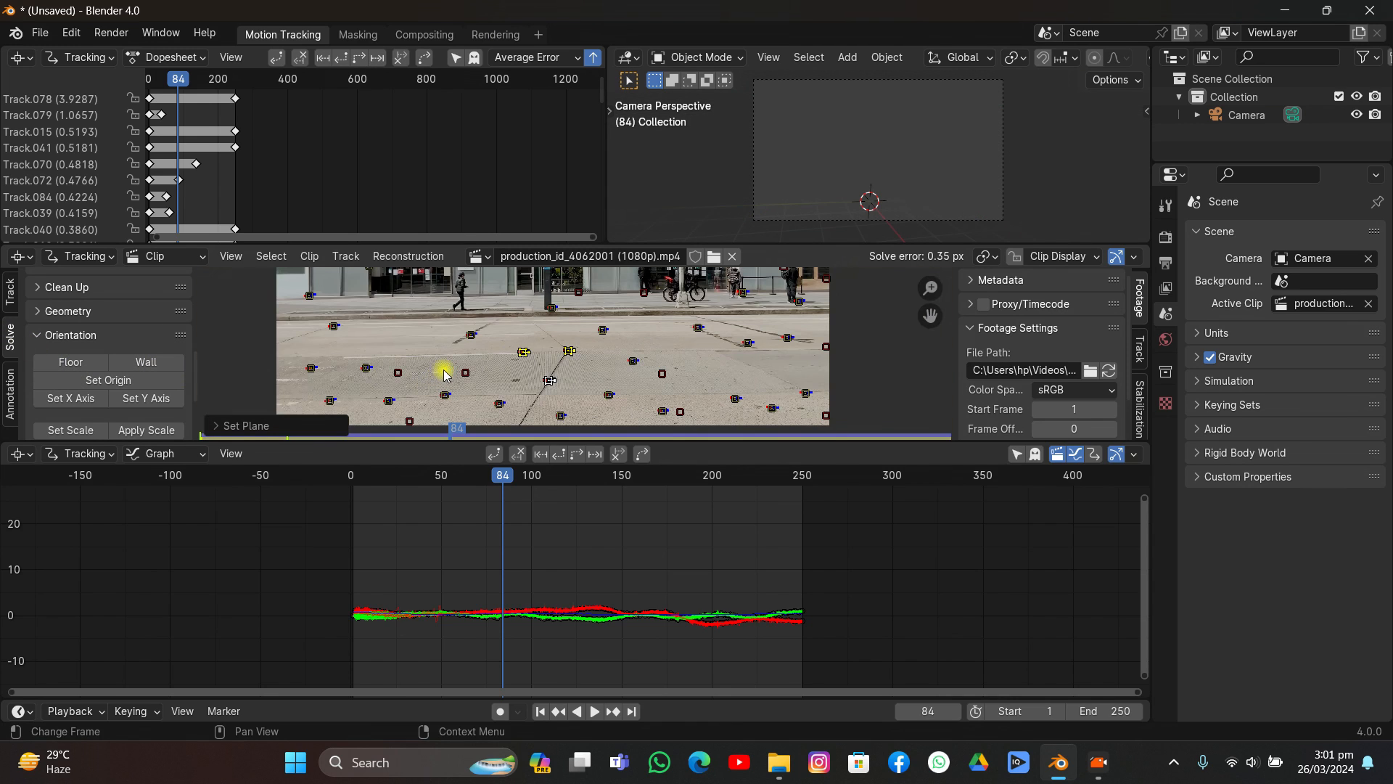
scroll(446, 383, up, 1)
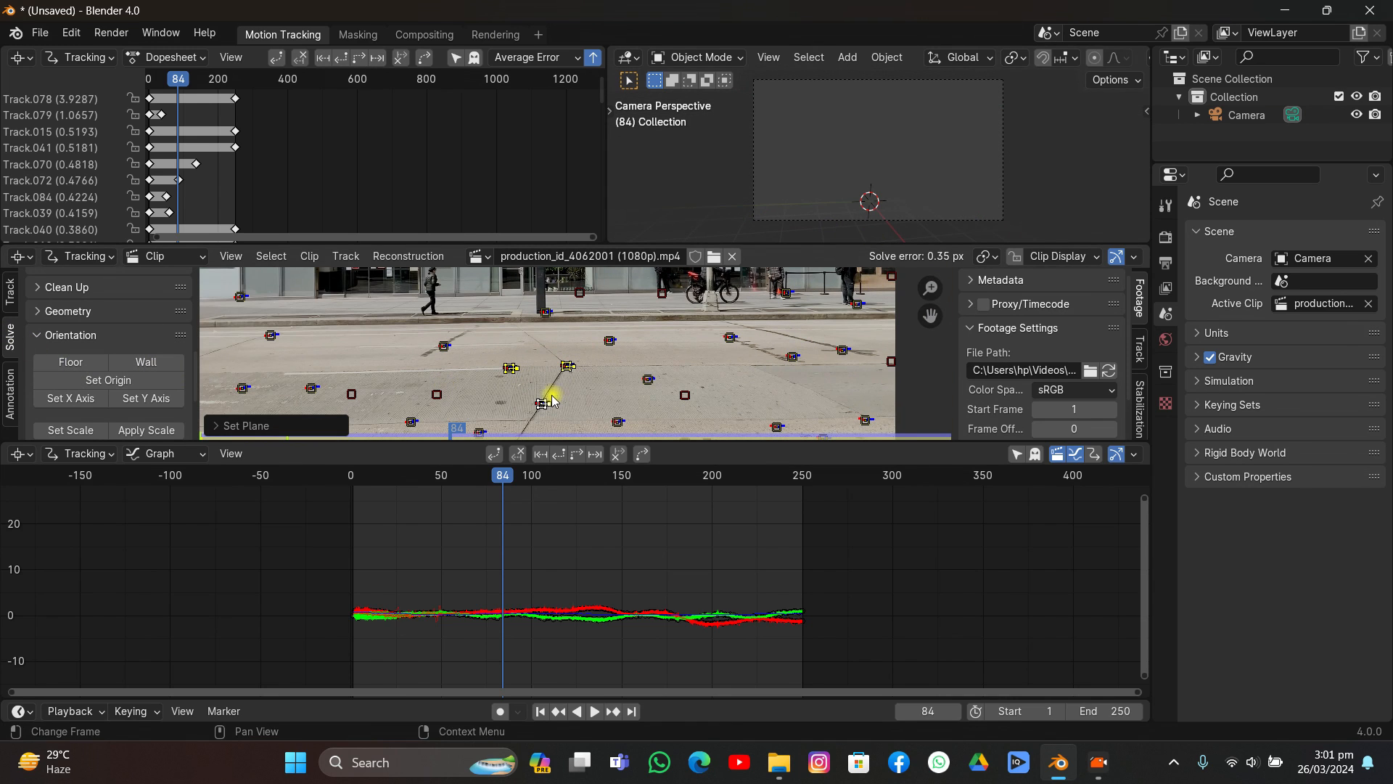
middle_drag(631, 393, 618, 364)
click(963, 80)
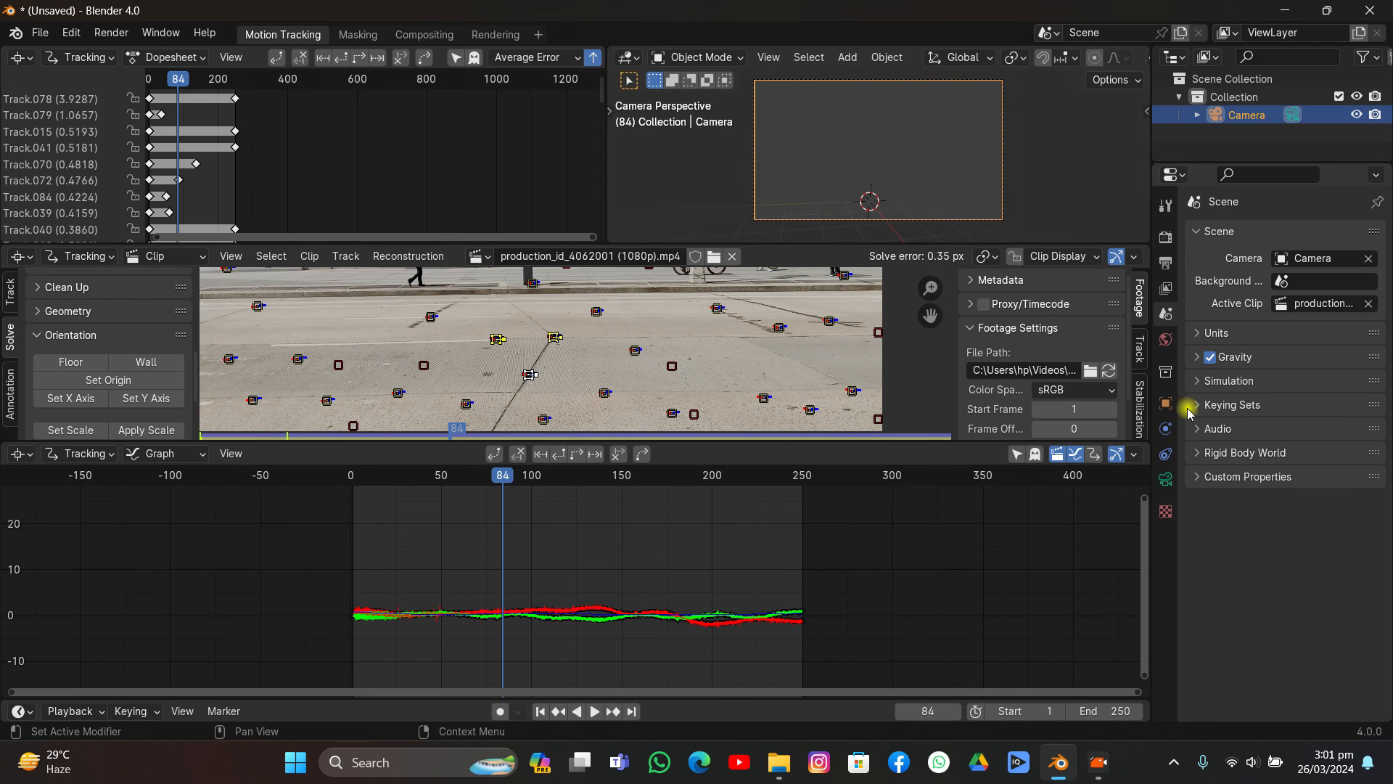
click(1166, 479)
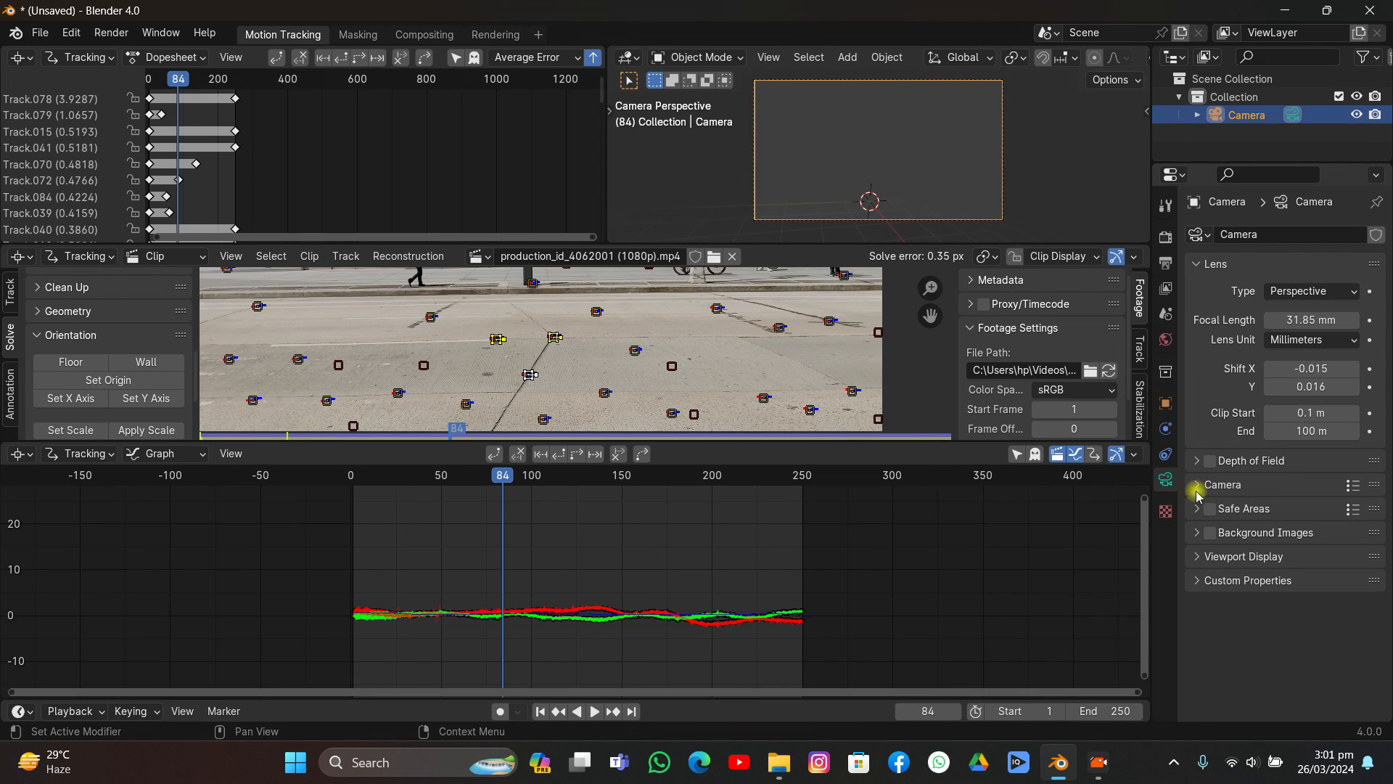
click(1289, 430)
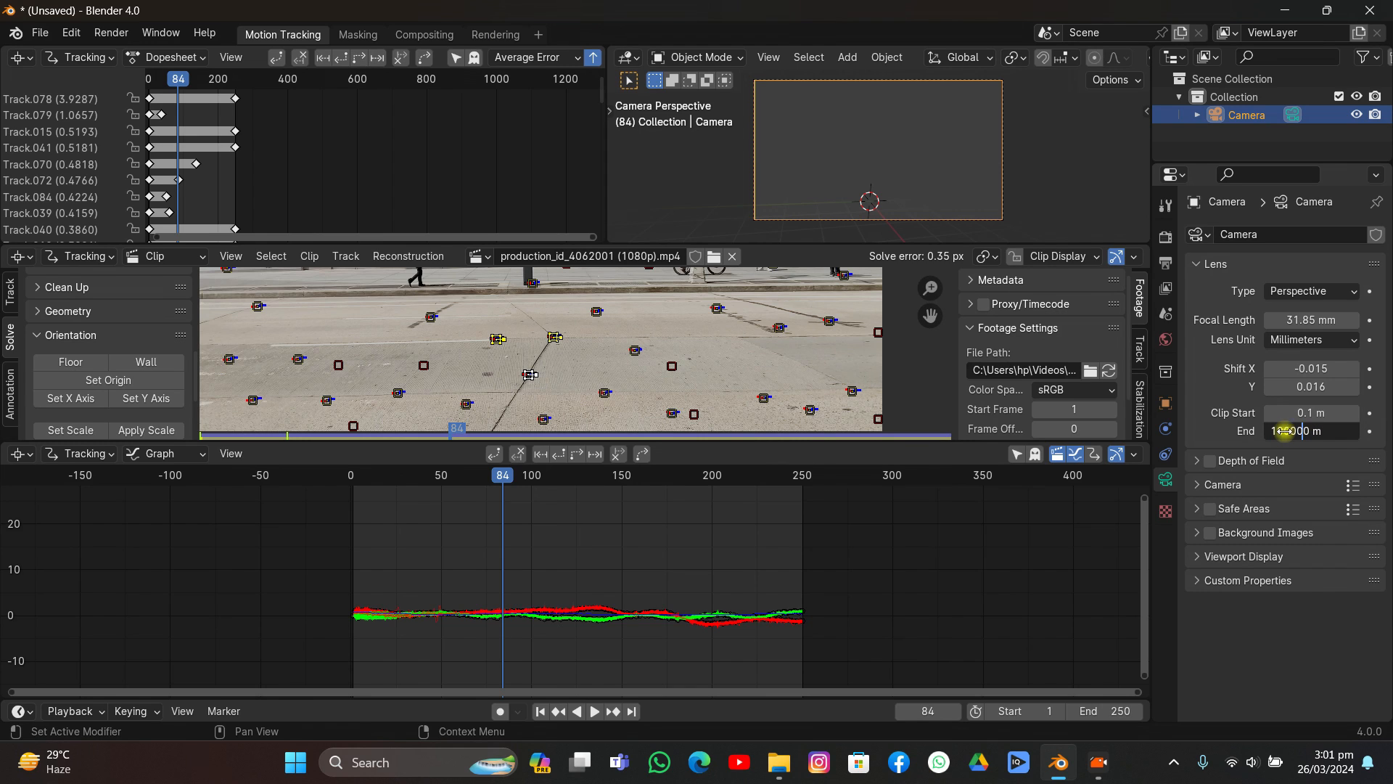
key(Return)
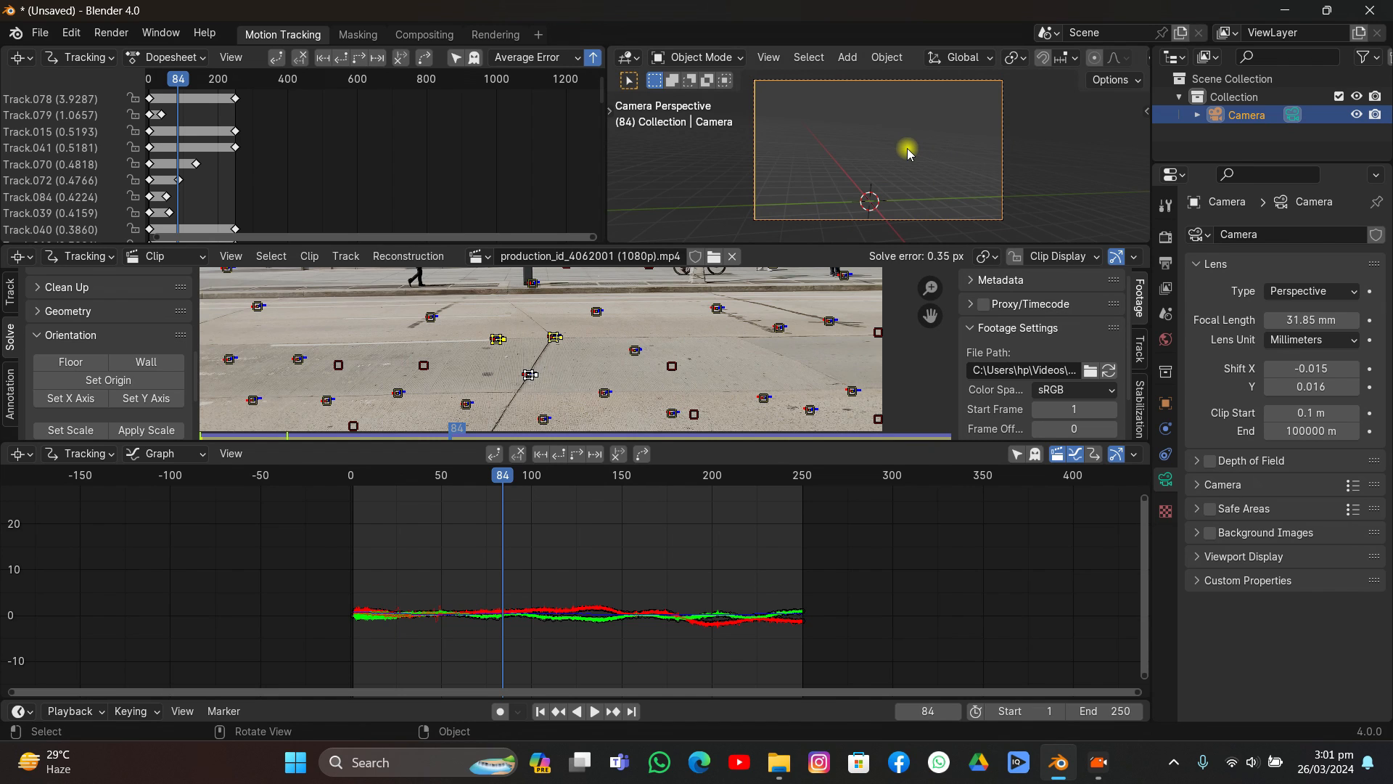
Step: Set the scene origin at the crack junction marker and the X axis from a road marker far to its right
click(553, 338)
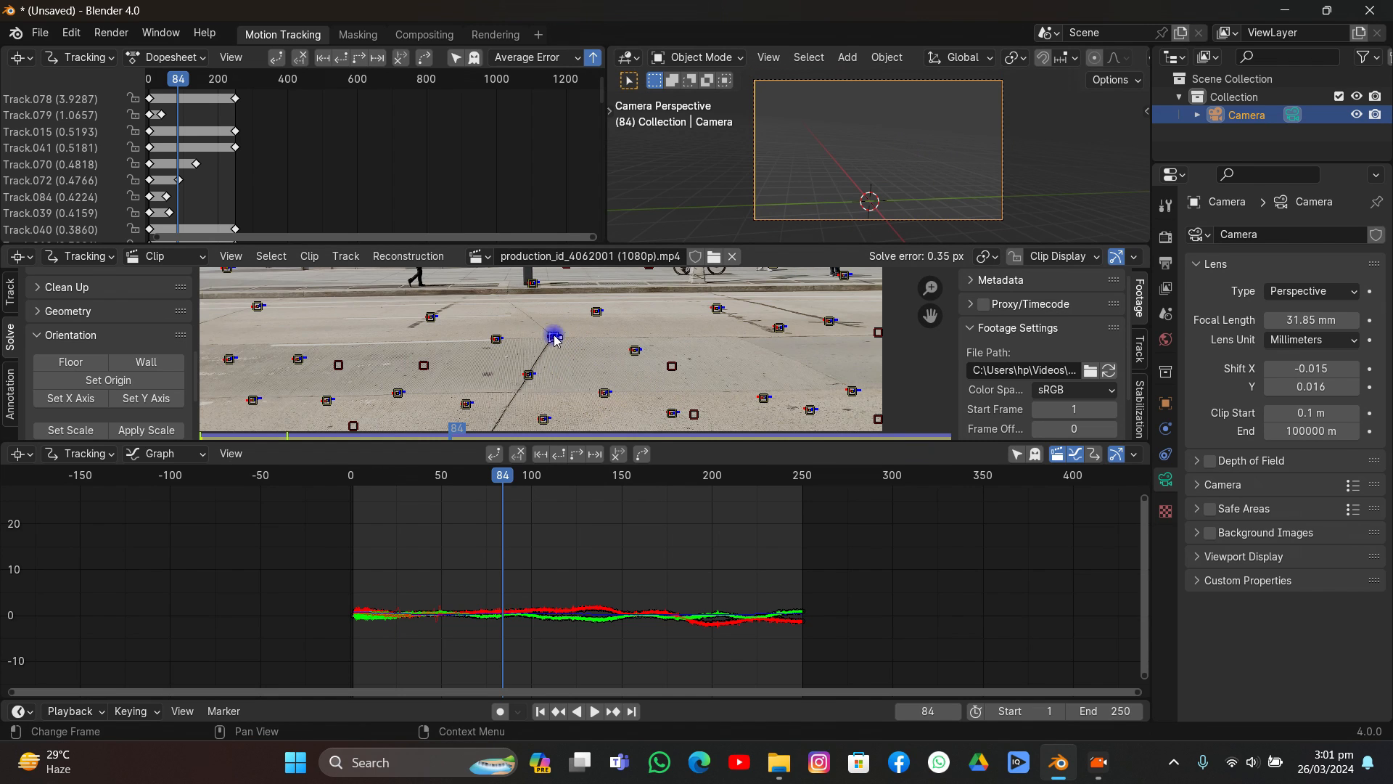
click(121, 380)
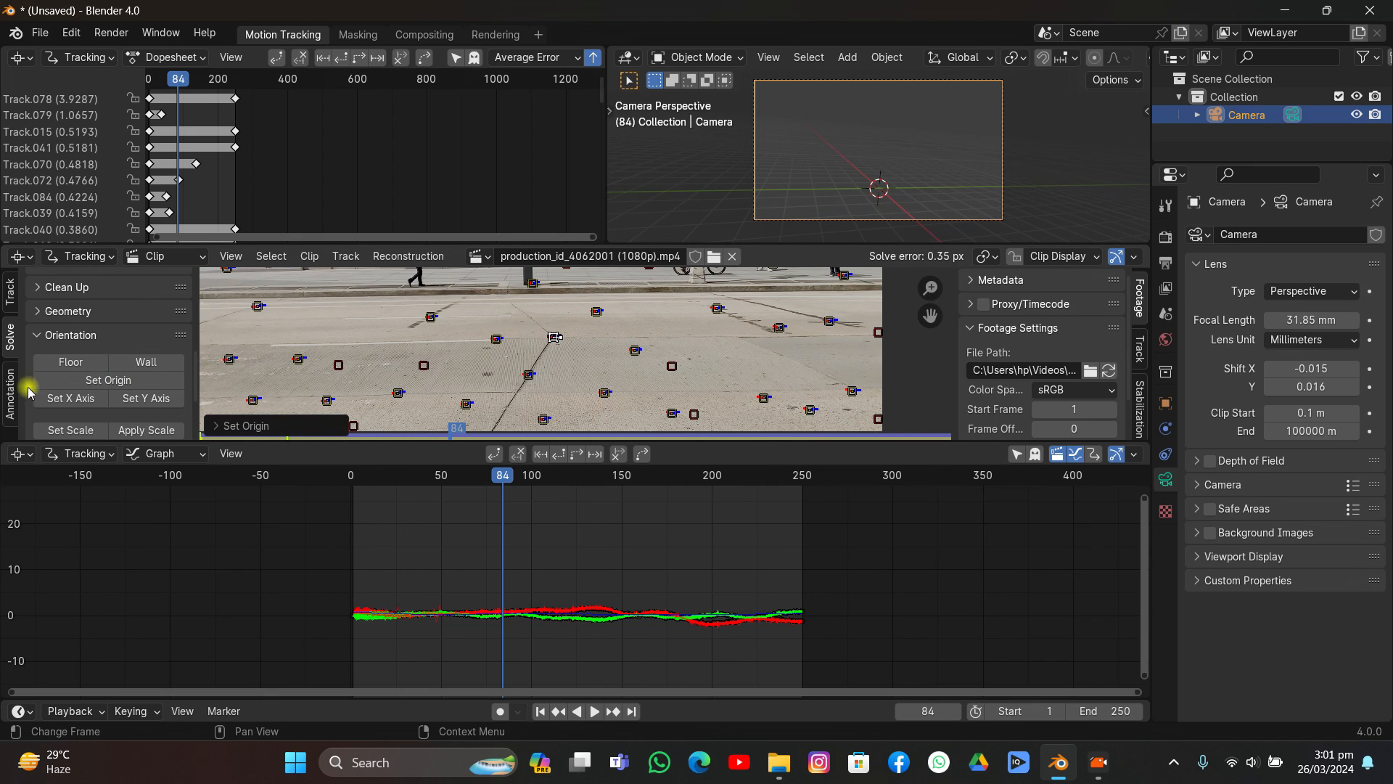
click(831, 322)
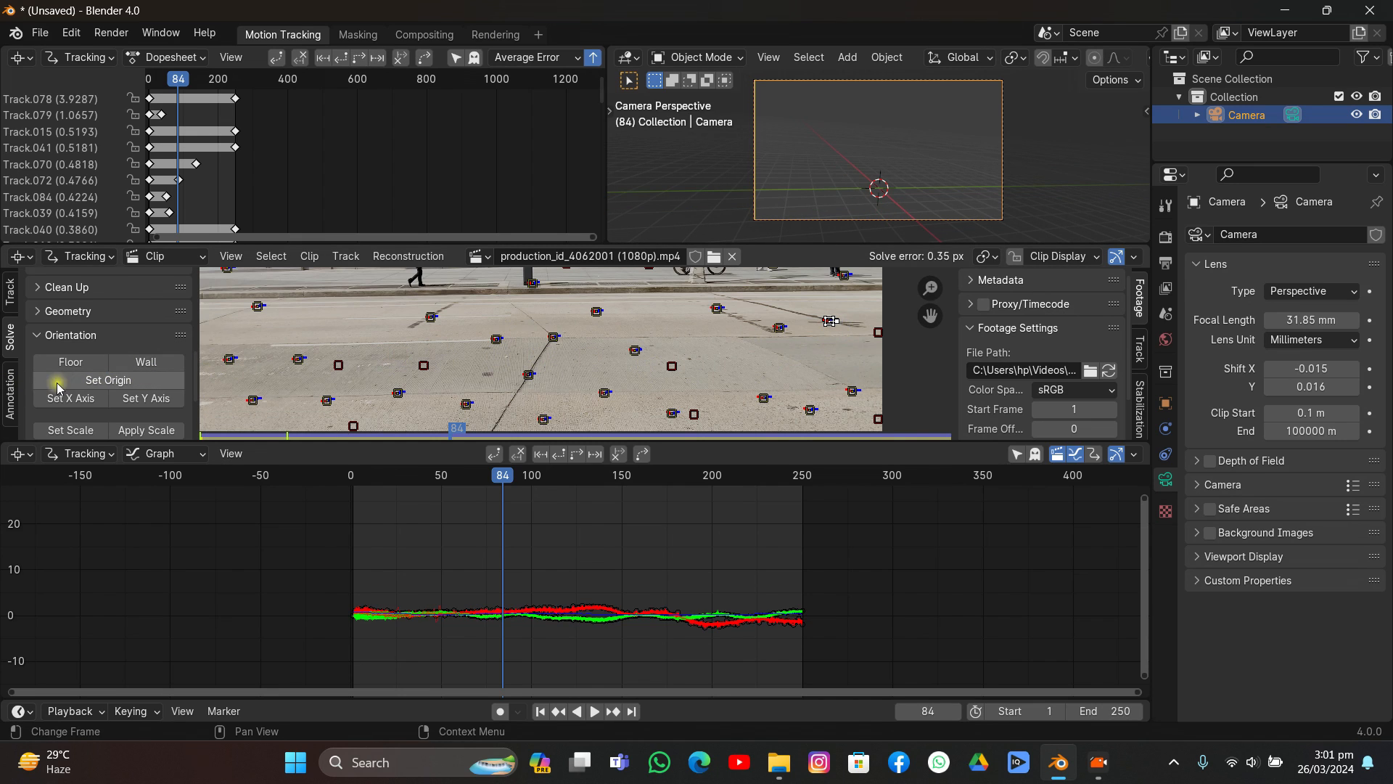
click(70, 398)
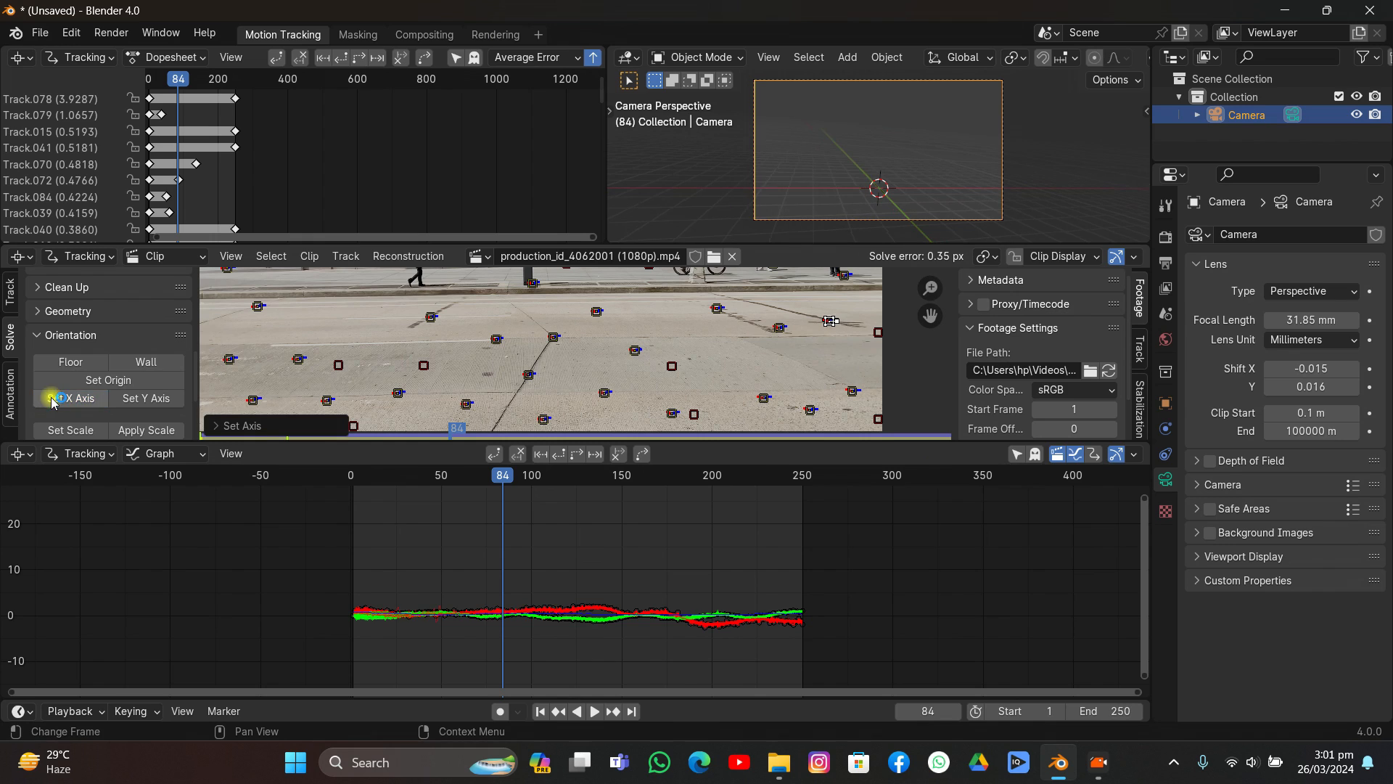
Step: Set the Y axis direction by trying several foreground road markers, finishing with the one to the right of the crack near the clip's lower edge
click(545, 420)
click(155, 398)
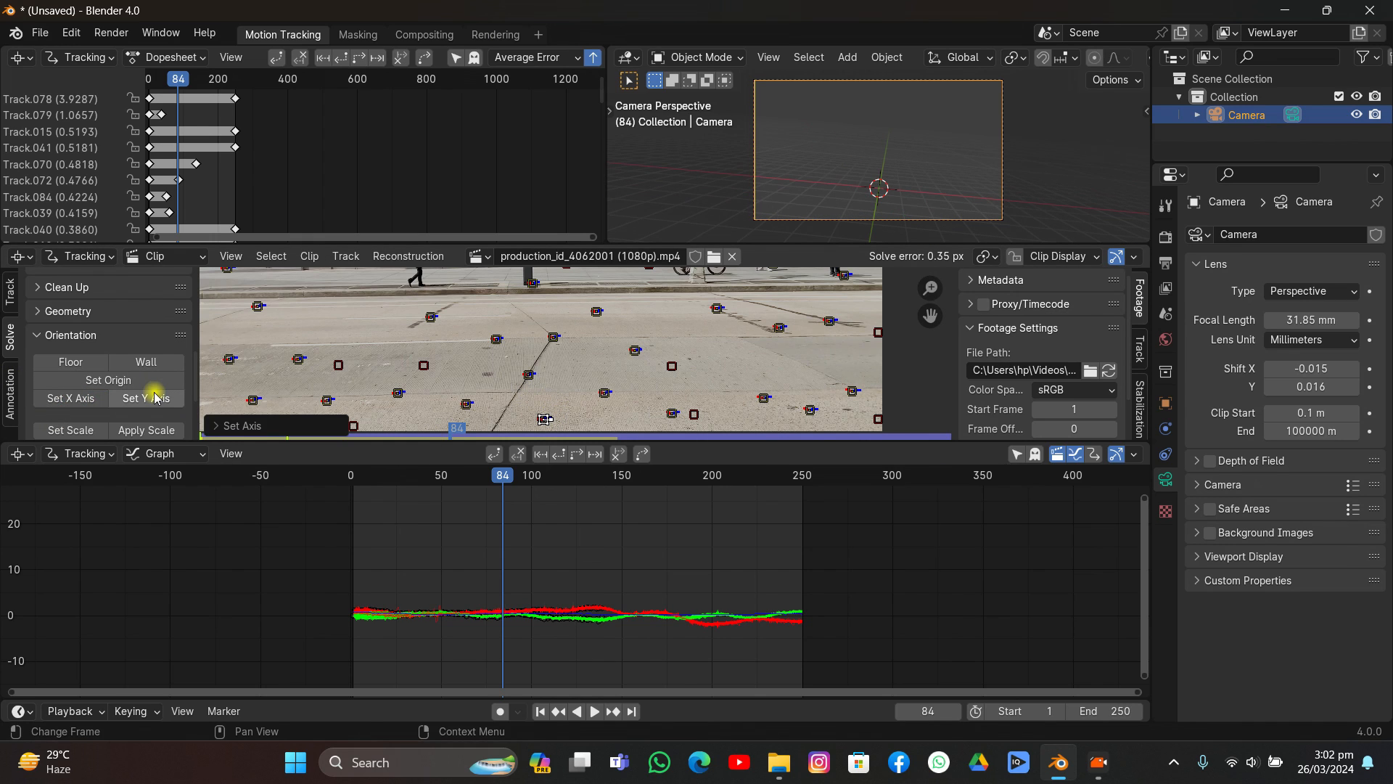
scroll(479, 384, down, 3)
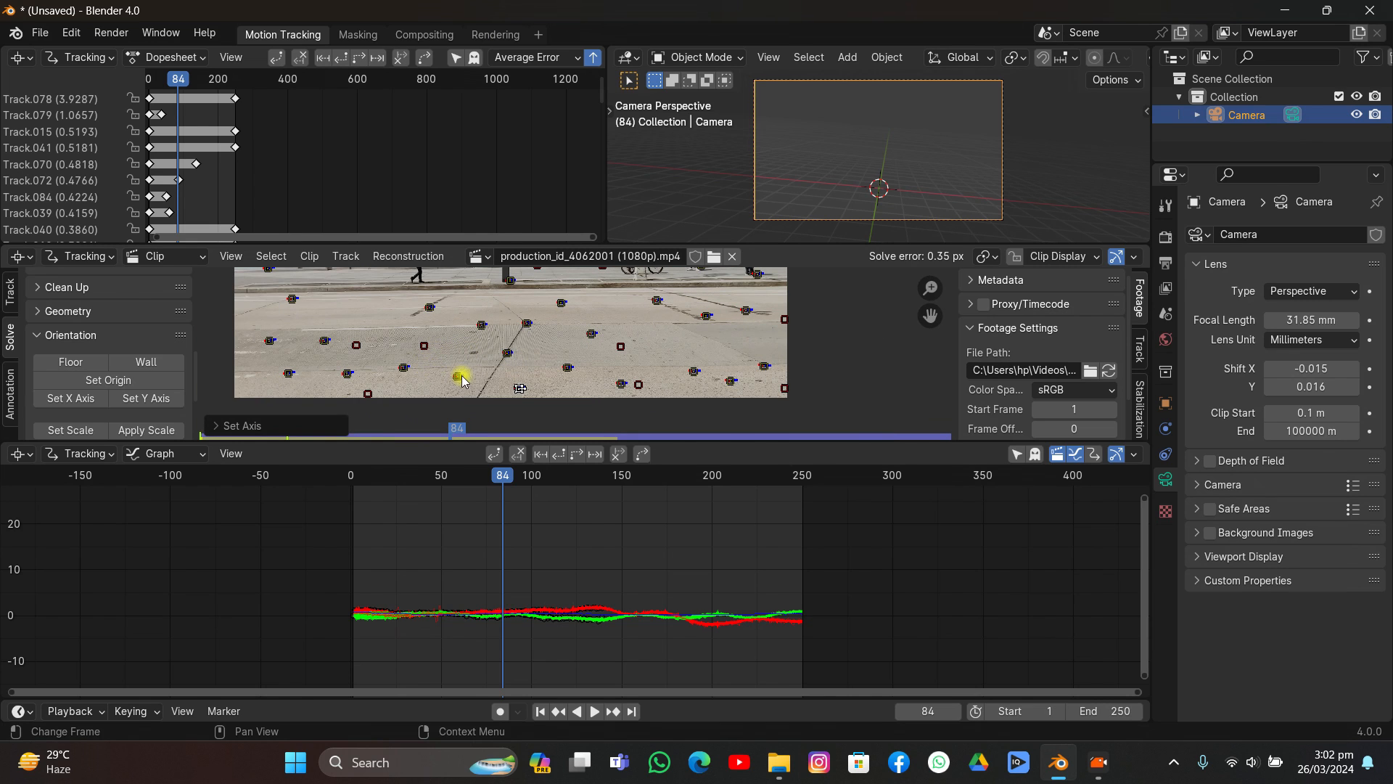
click(459, 377)
click(151, 396)
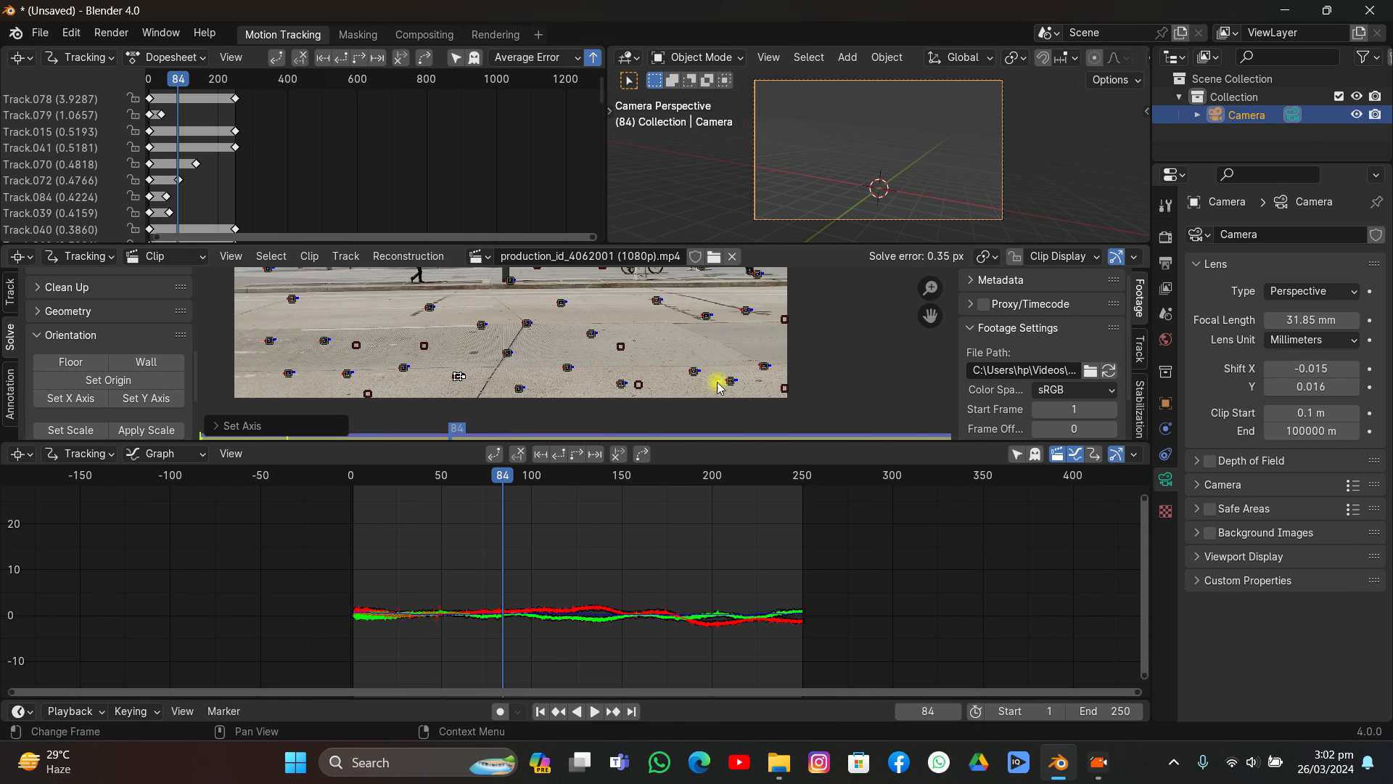
click(146, 399)
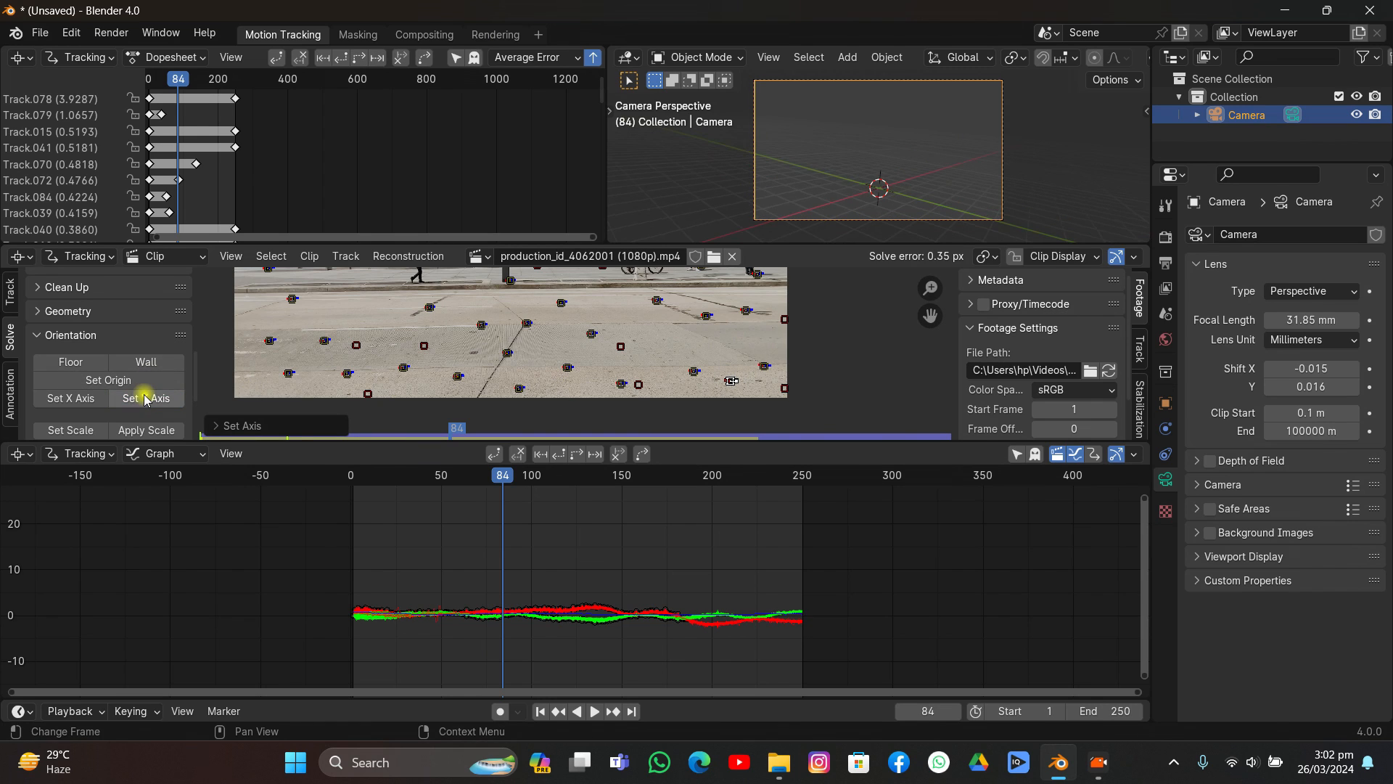
click(620, 384)
click(149, 401)
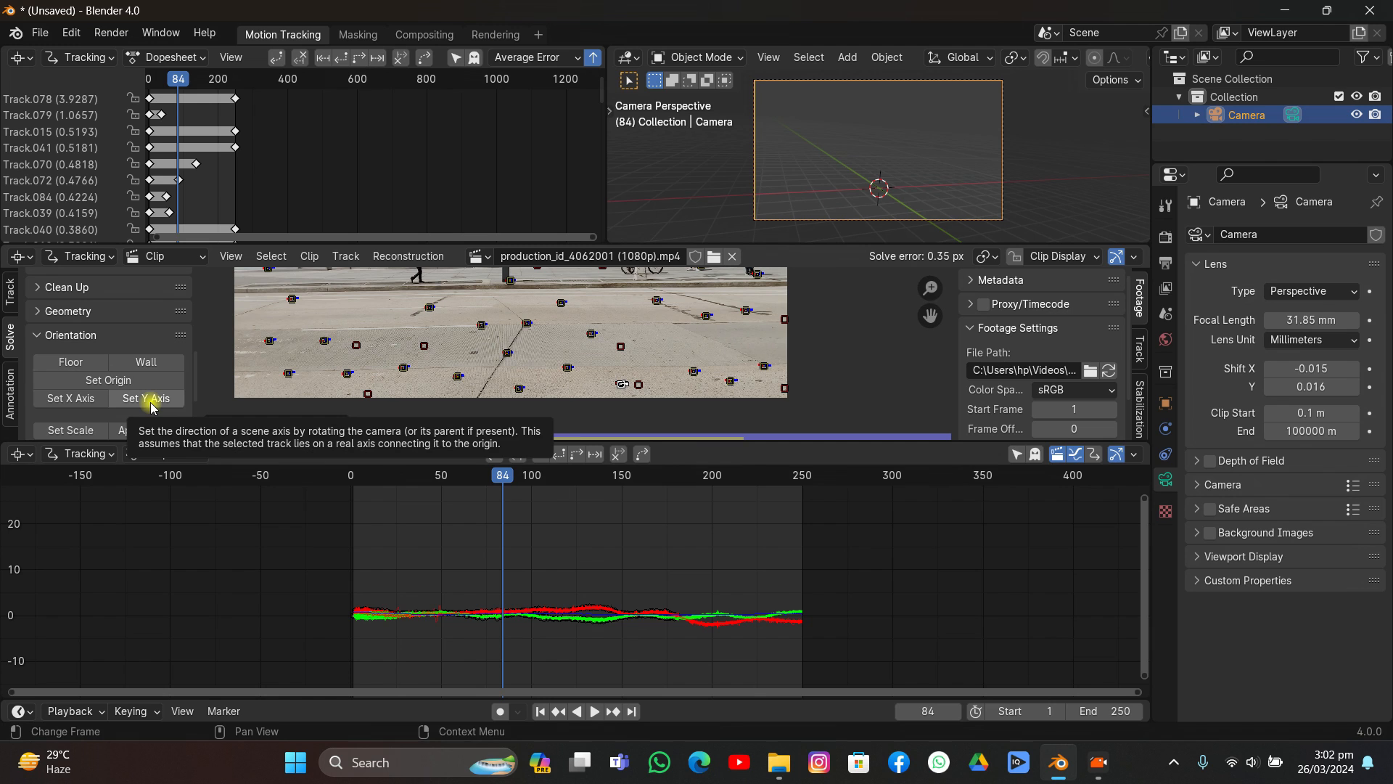
Step: Set the tracked clip as the camera background and raise the background image opacity to 1.000
scroll(151, 405, down, 4)
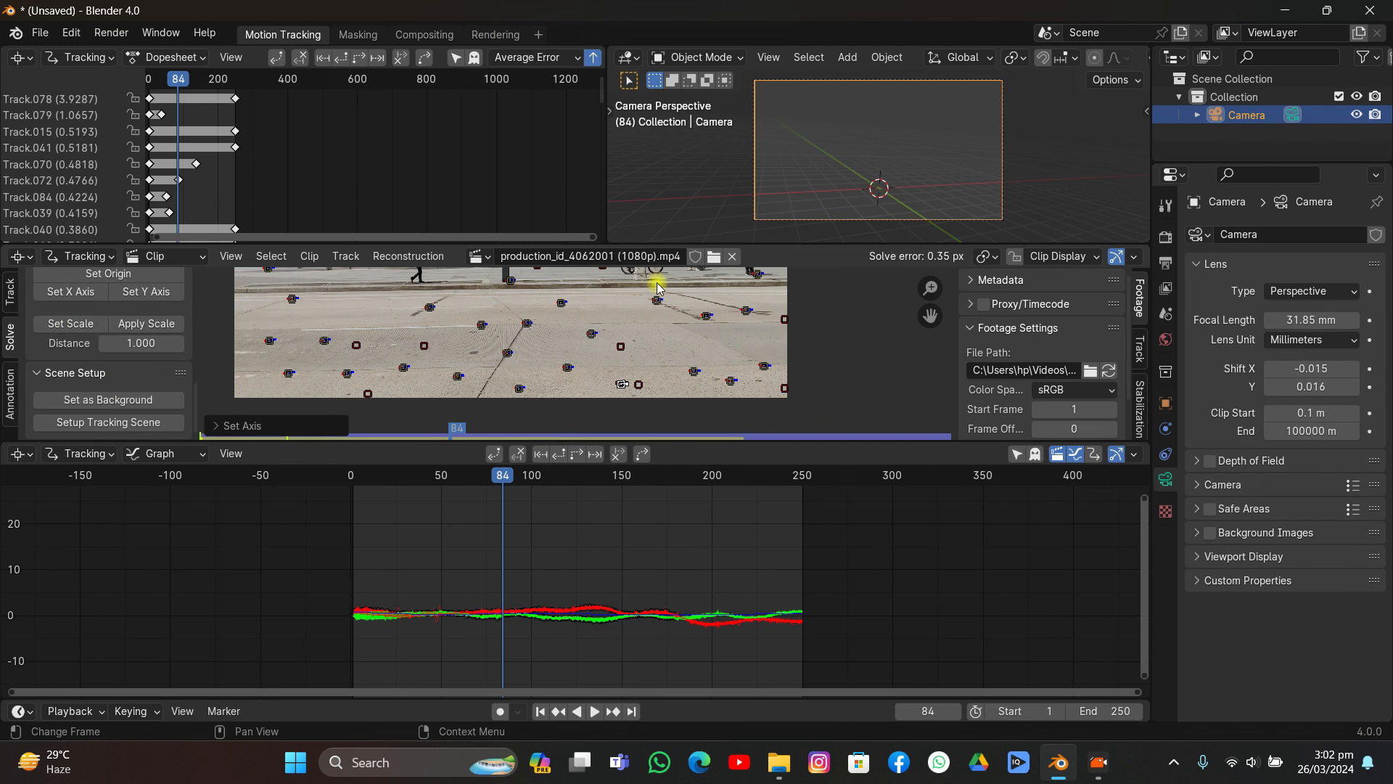
scroll(560, 373, up, 3)
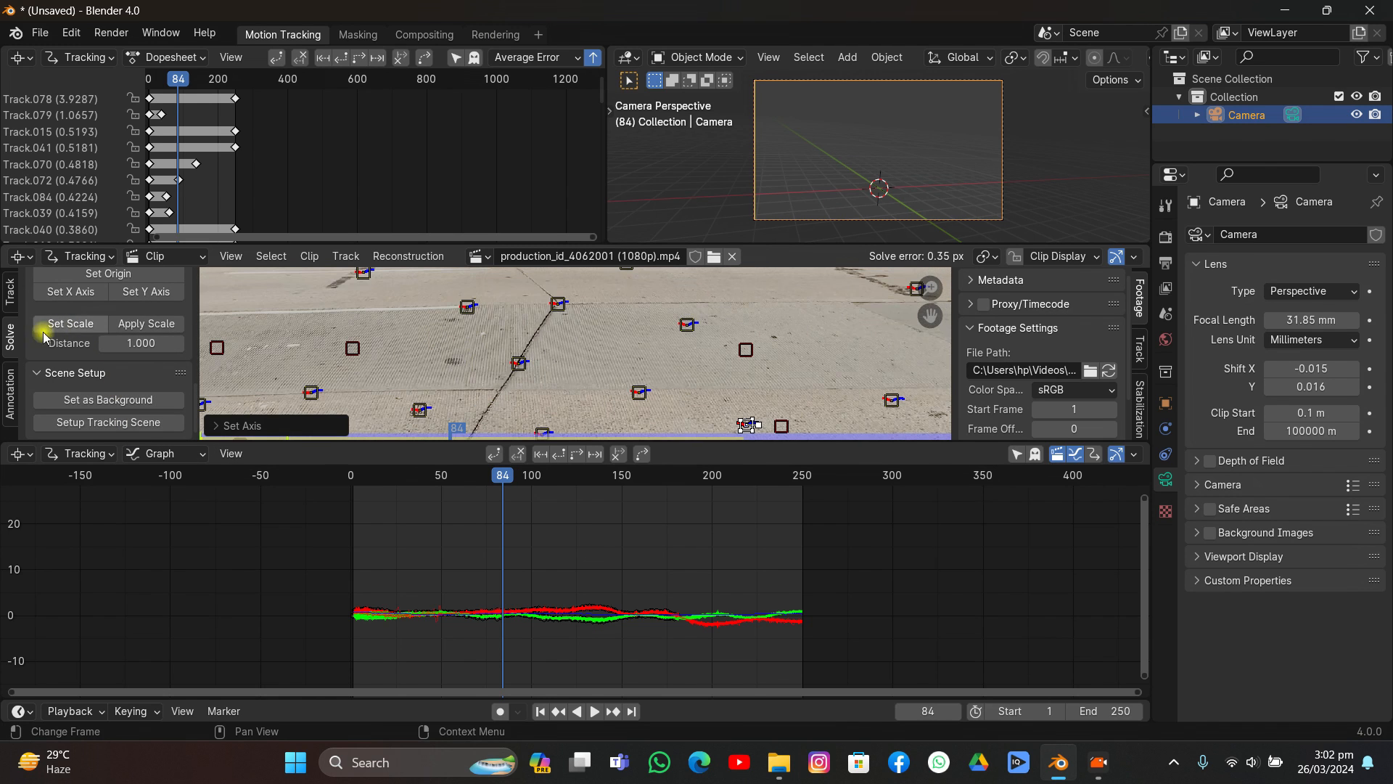
click(69, 400)
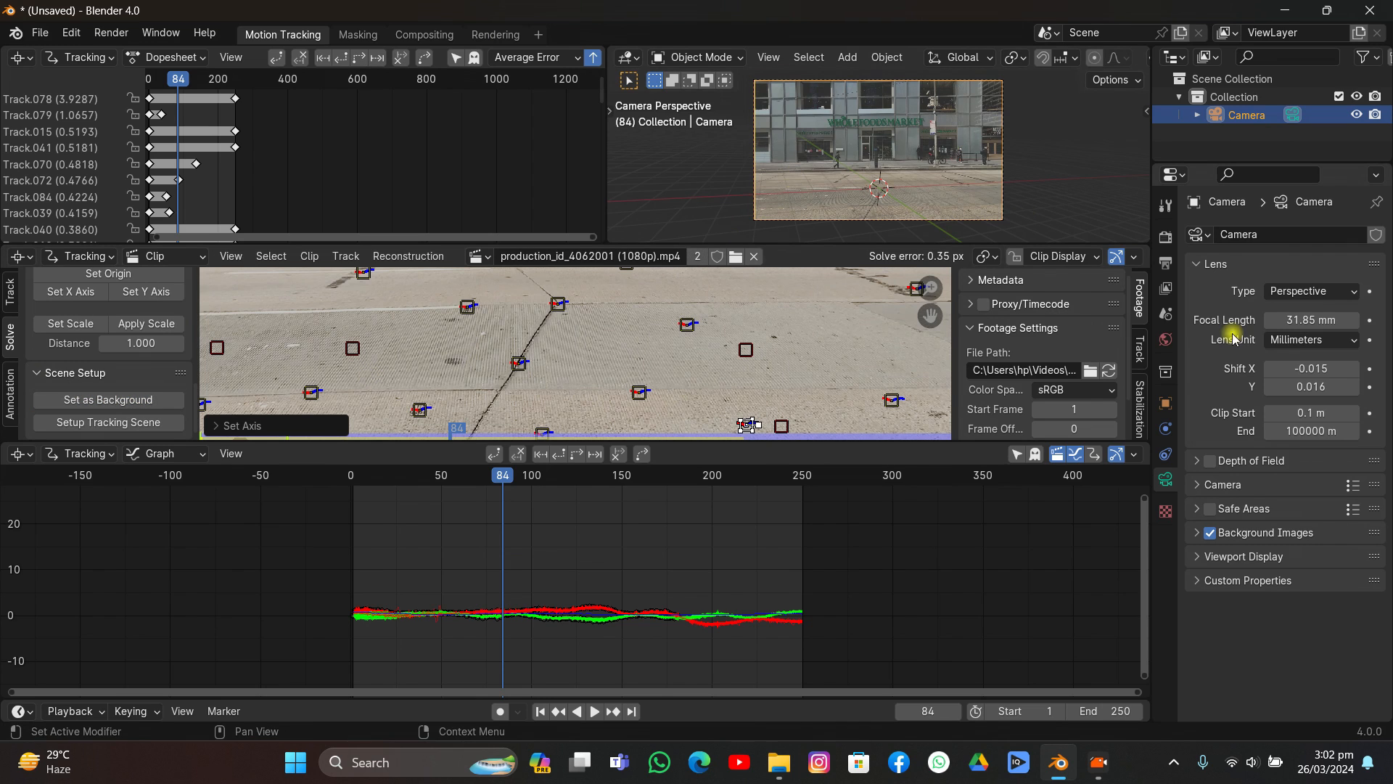
click(1198, 534)
scroll(1208, 537, down, 5)
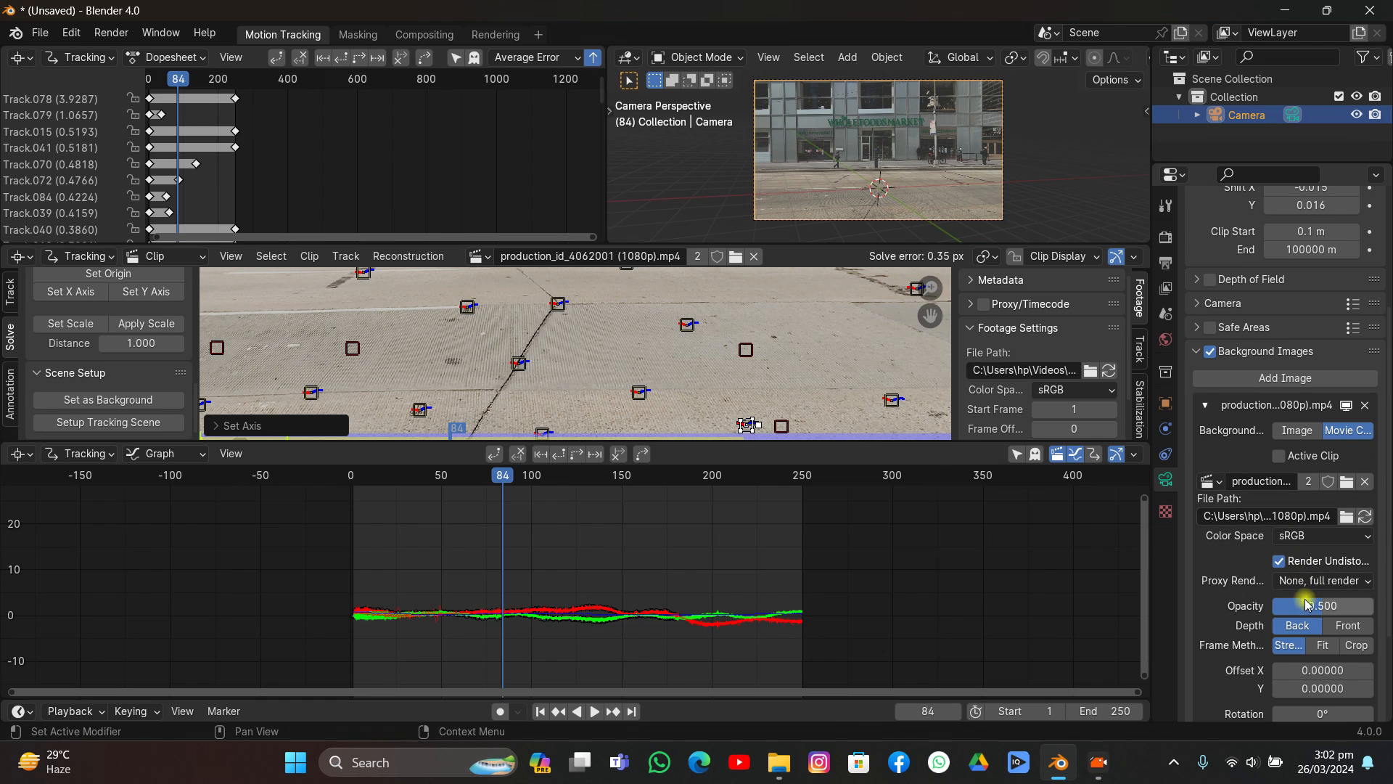
drag(1306, 605, 1373, 605)
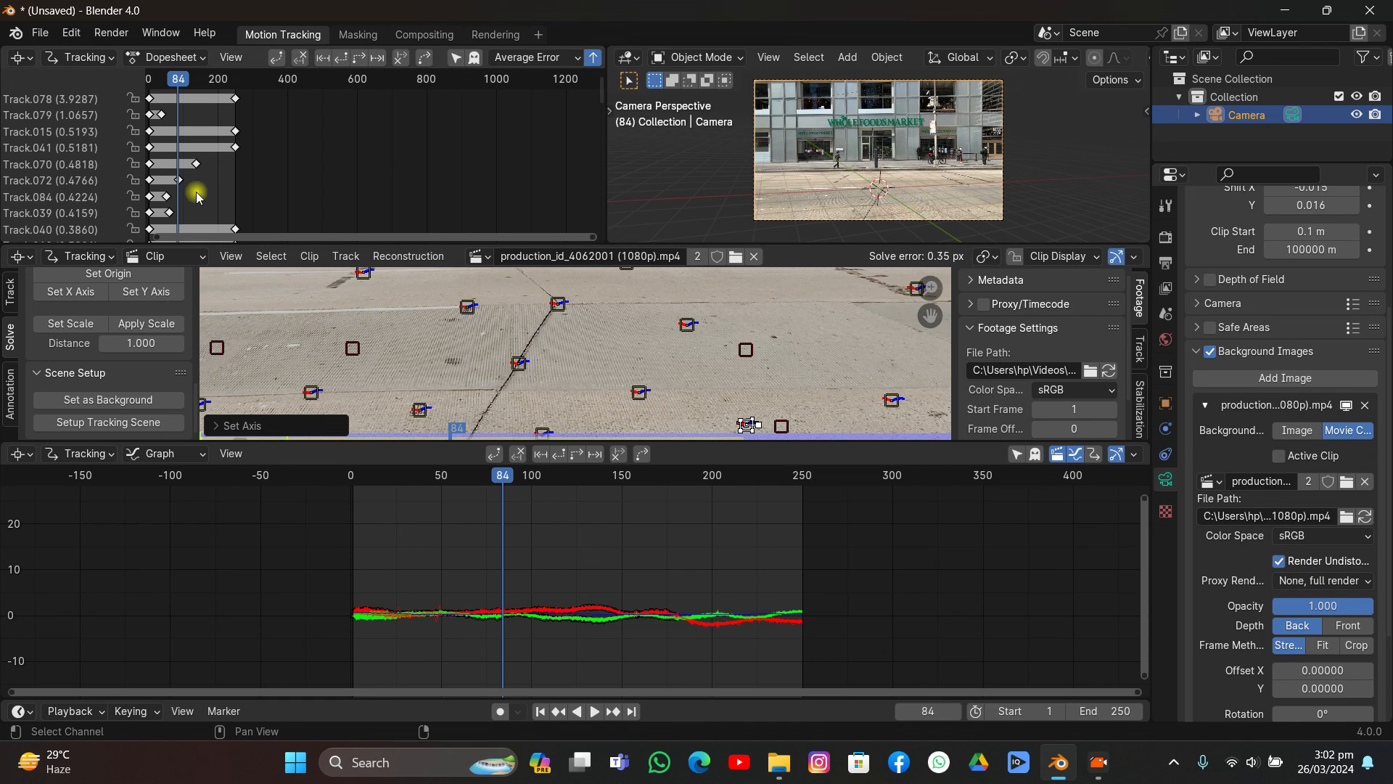
Step: Set up the tracking scene from the solved clip and check it through the camera view
click(100, 423)
scroll(819, 197, up, 1)
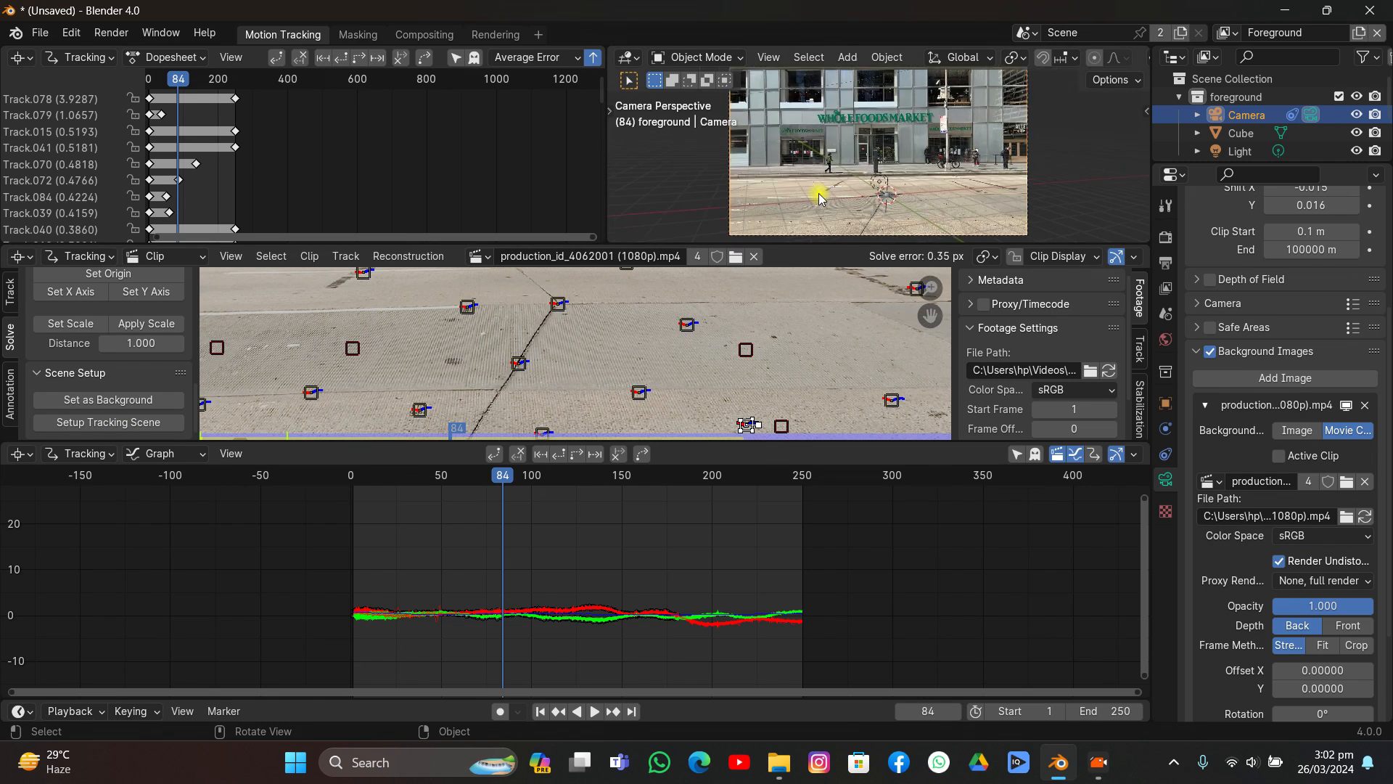
scroll(923, 181, up, 1)
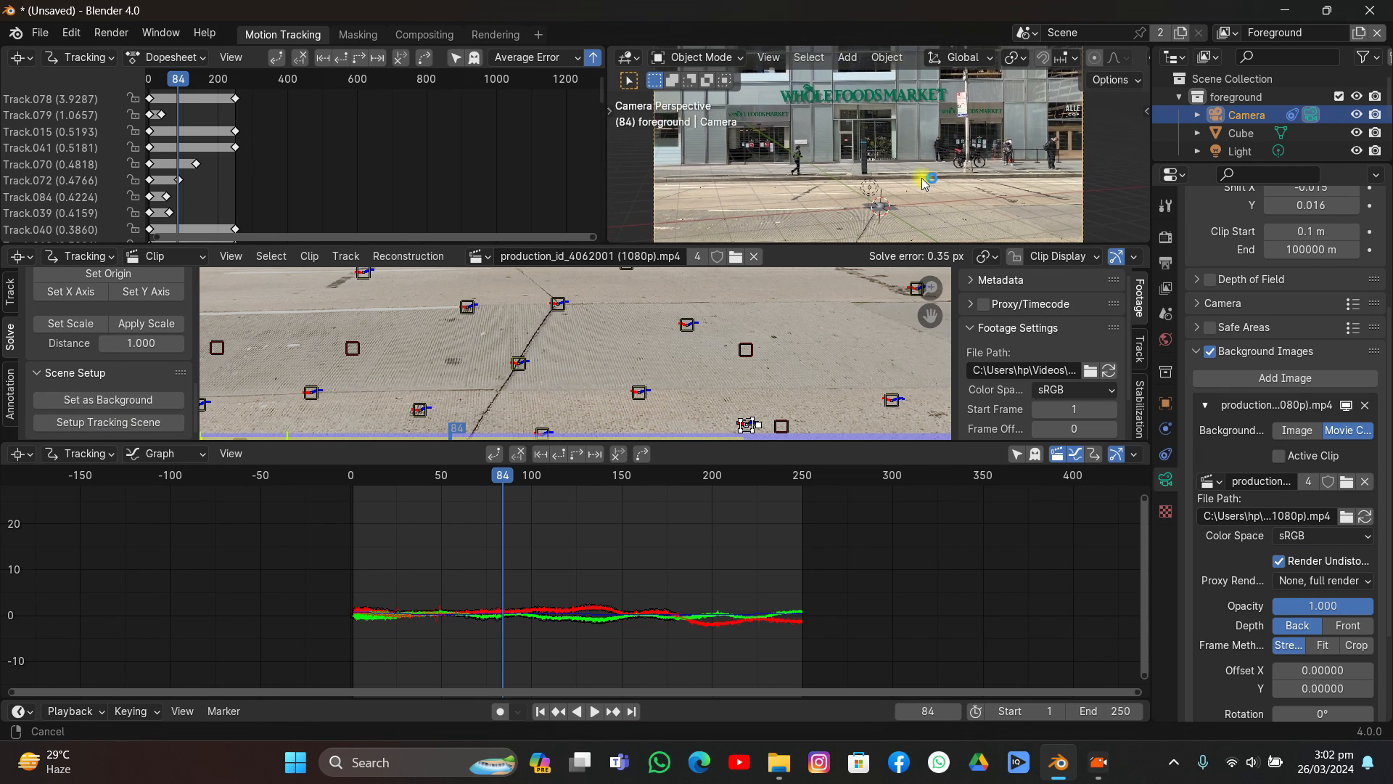
scroll(923, 174, down, 2)
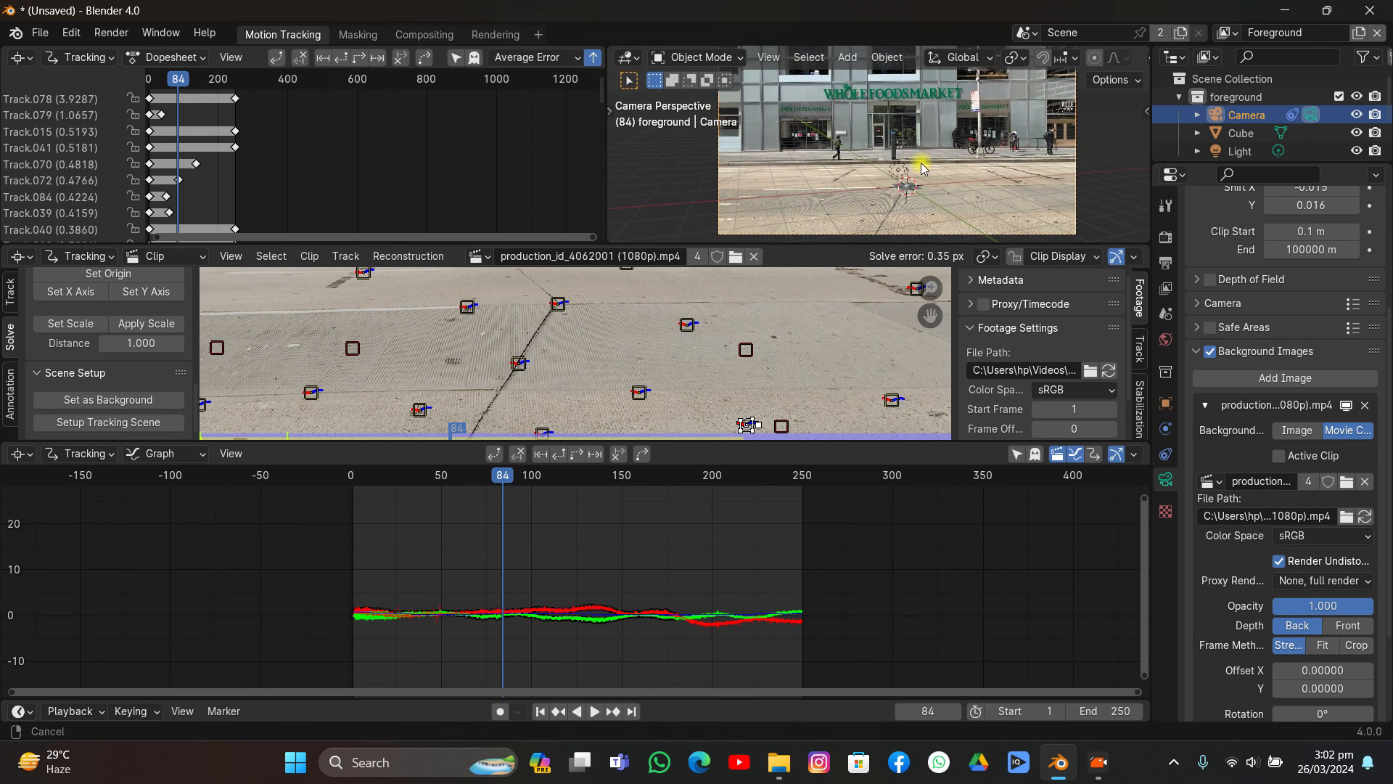
Step: Set the scene scale from the two upper road markers on either side of the crack, using a distance of 4
middle_drag(537, 352, 556, 374)
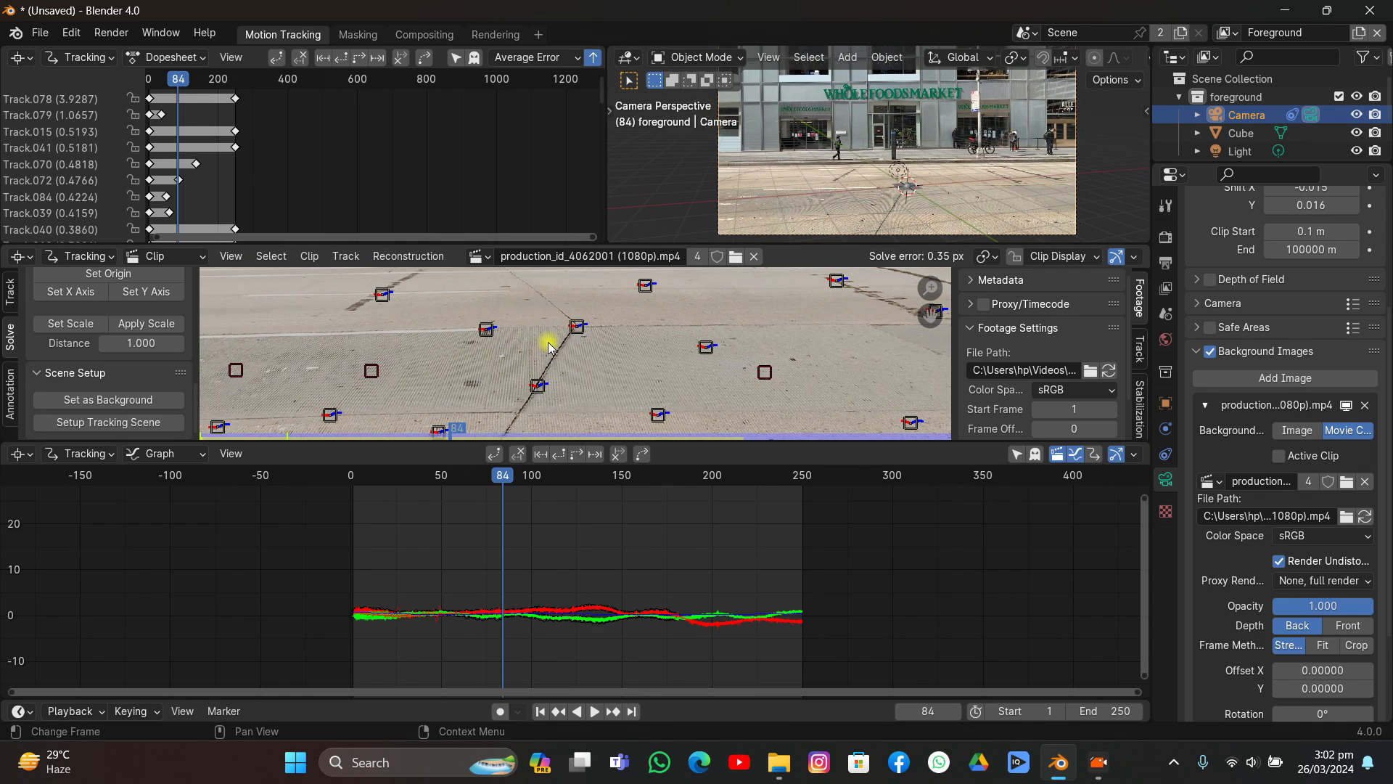
click(578, 326)
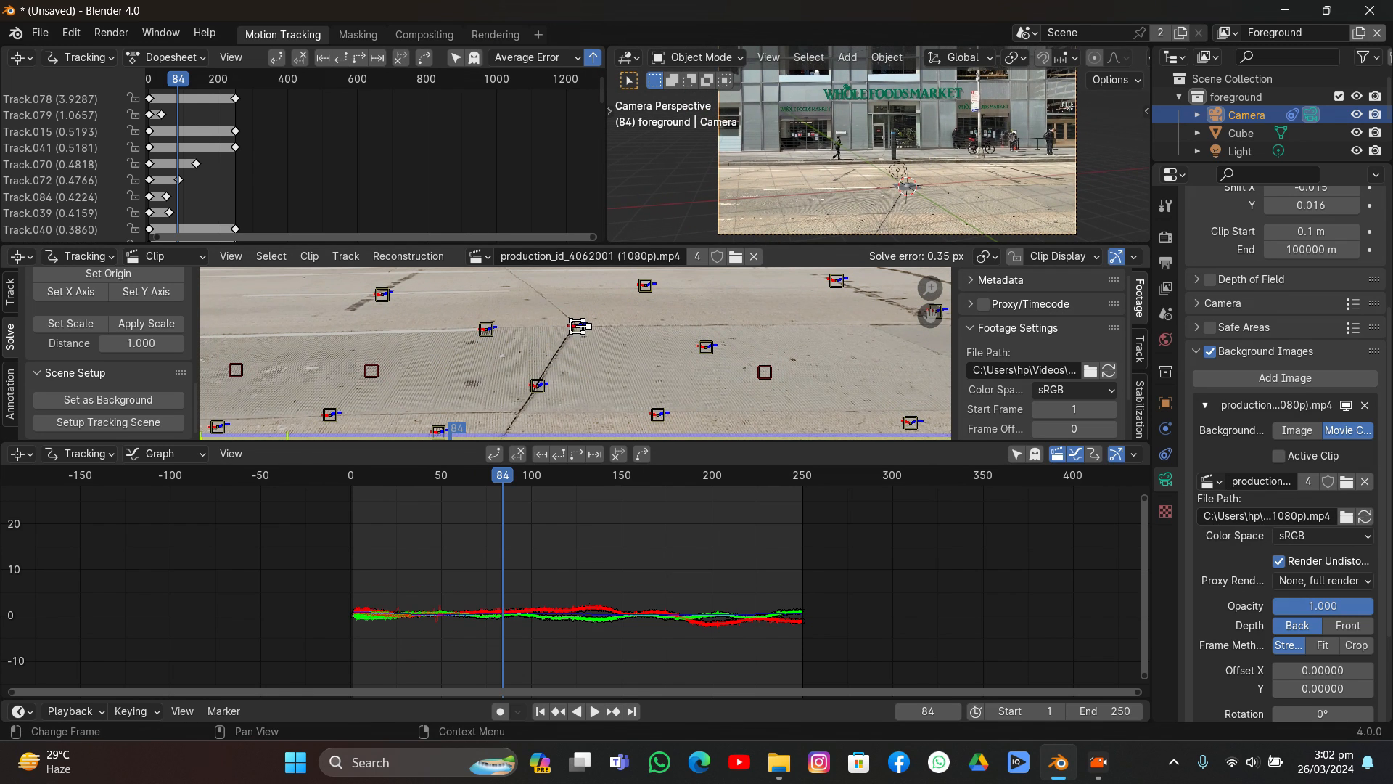
click(644, 287)
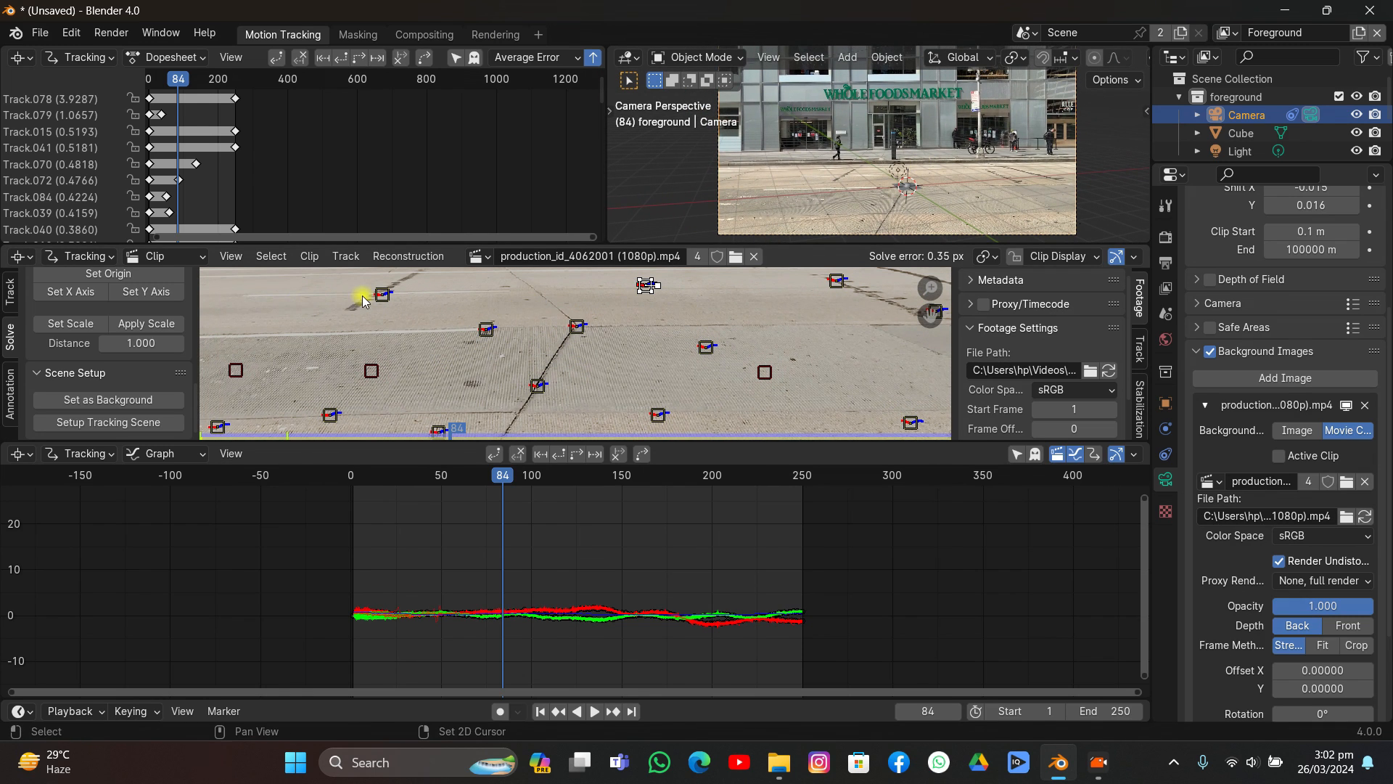
shift+click(383, 294)
click(91, 325)
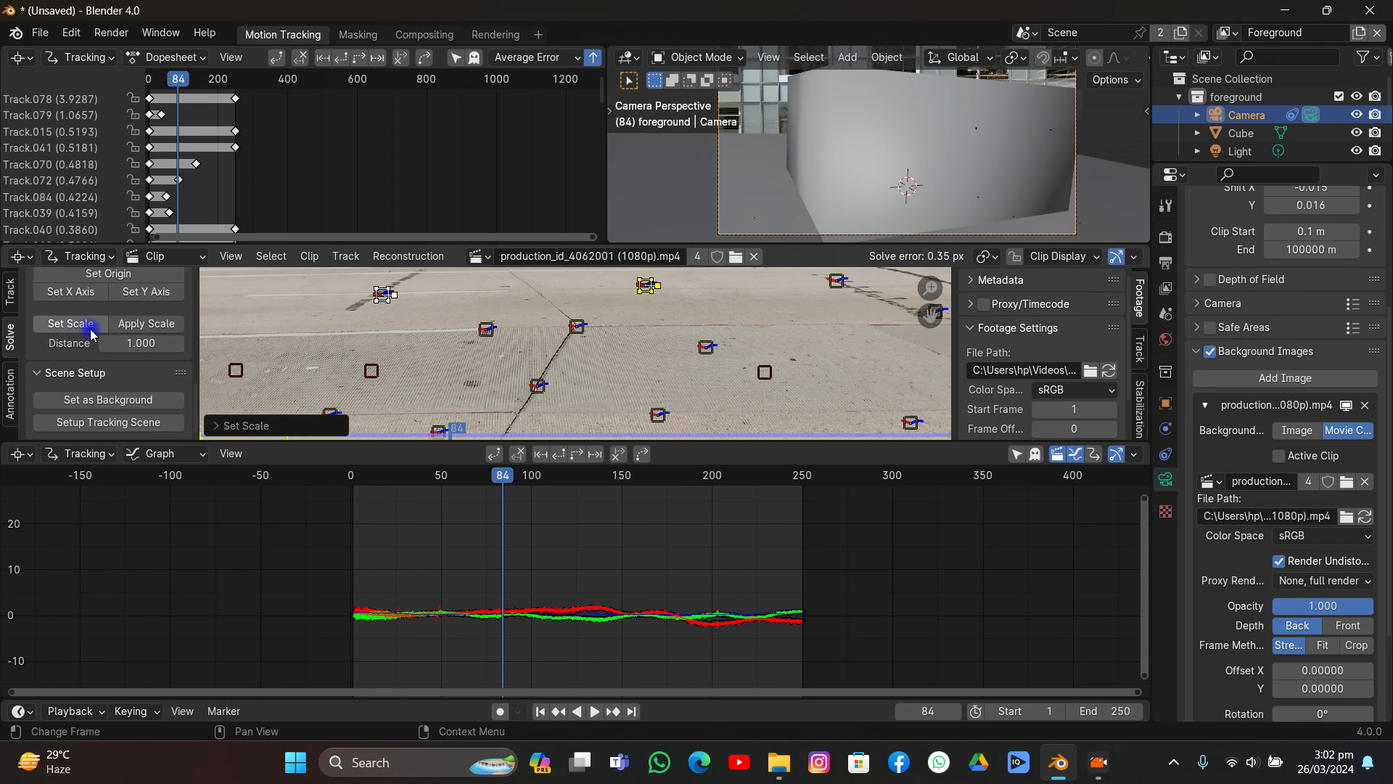
click(134, 339)
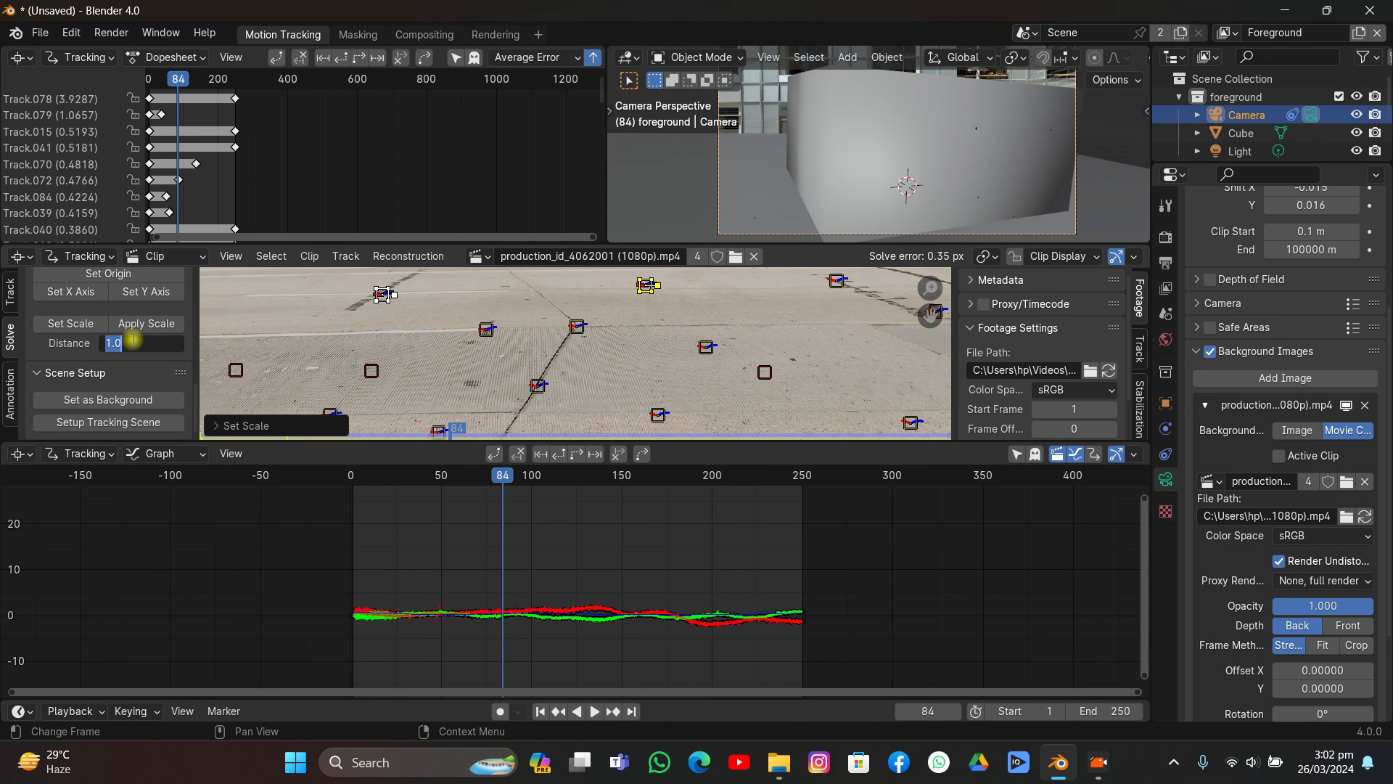
text(4)
key(Return)
click(85, 323)
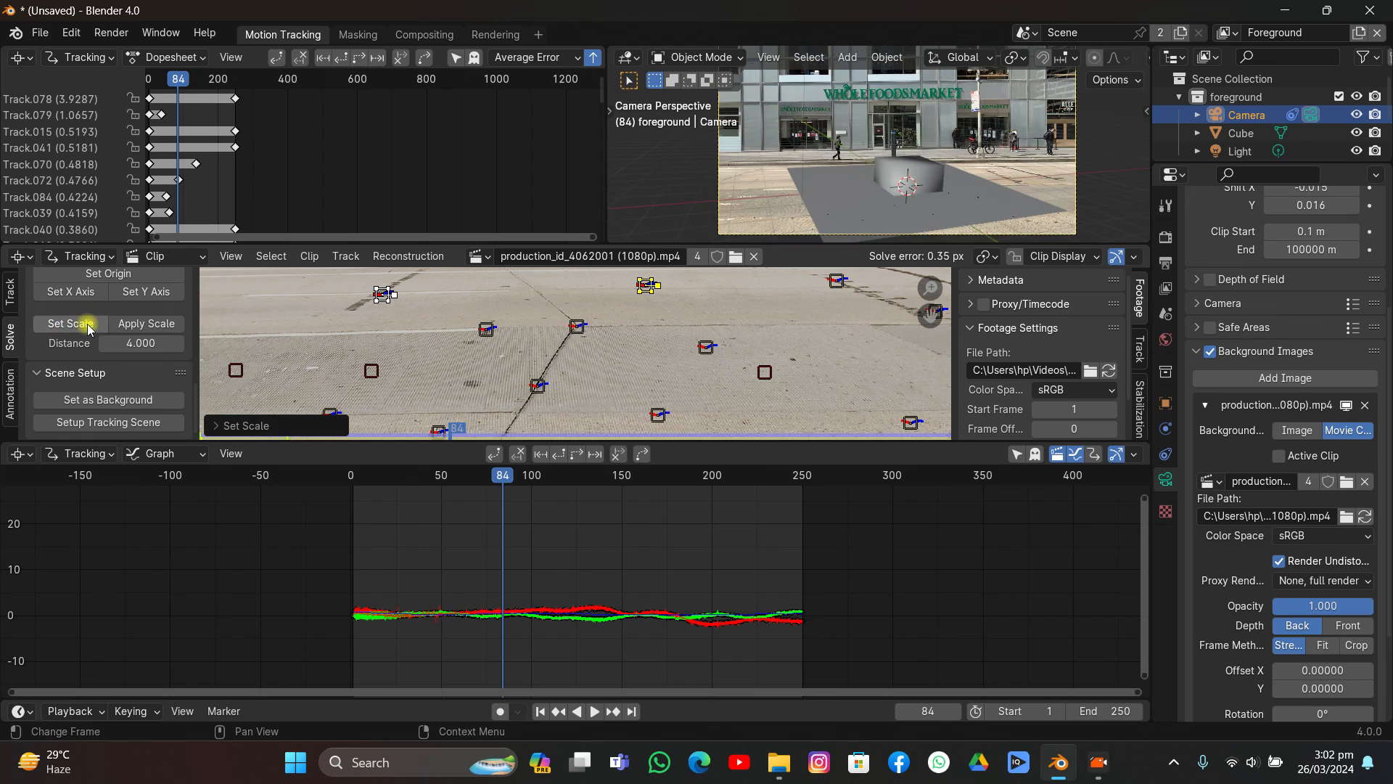
Step: Set the scene scale from the two selected road markers using a distance of 6
click(137, 343)
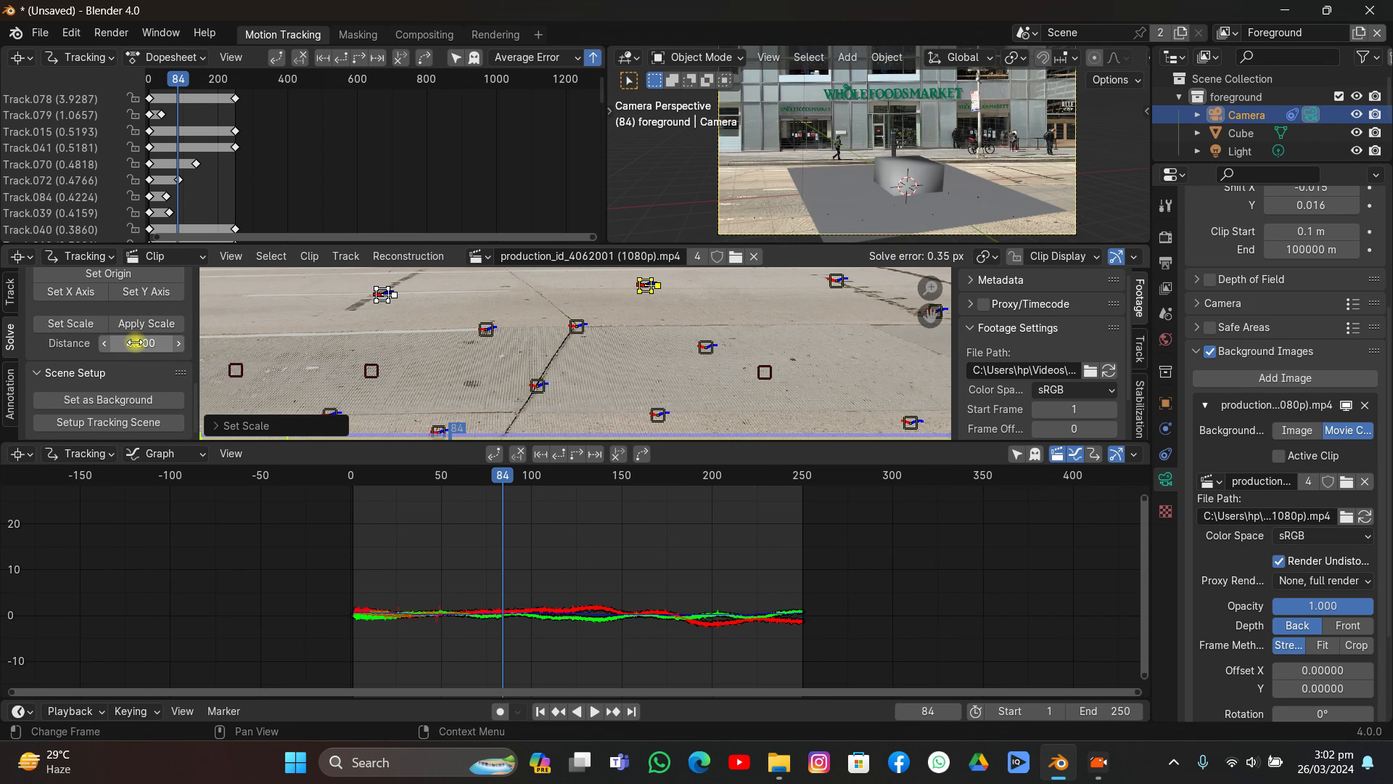
text(6)
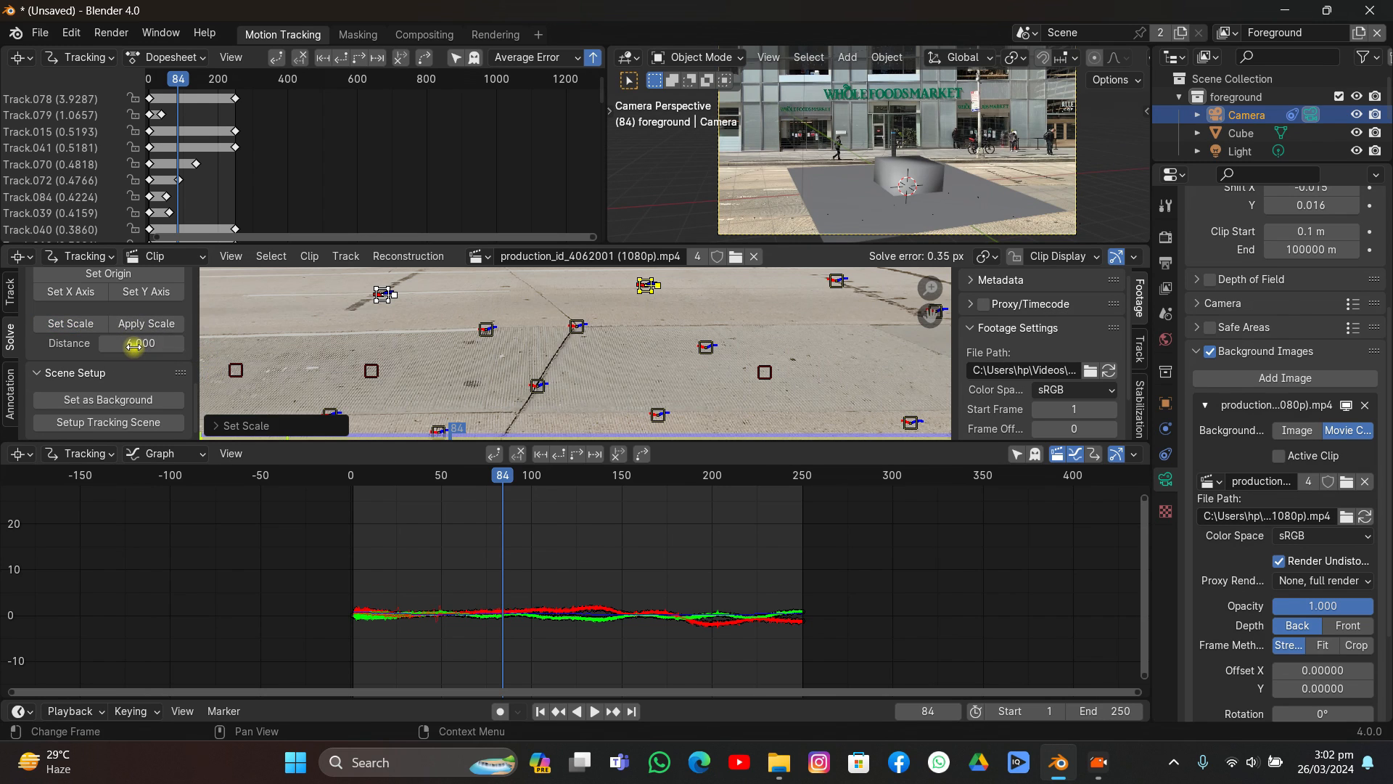
key(Return)
click(86, 324)
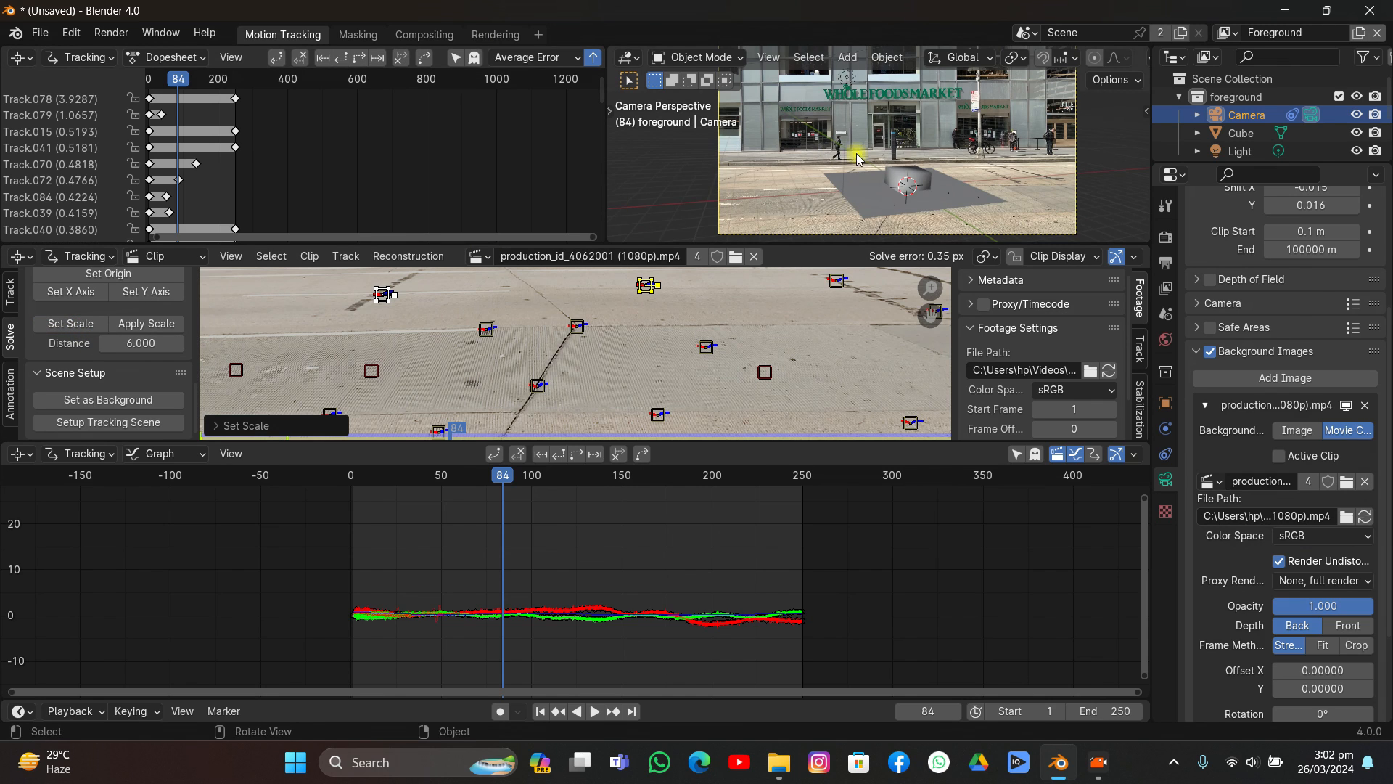
scroll(873, 166, up, 2)
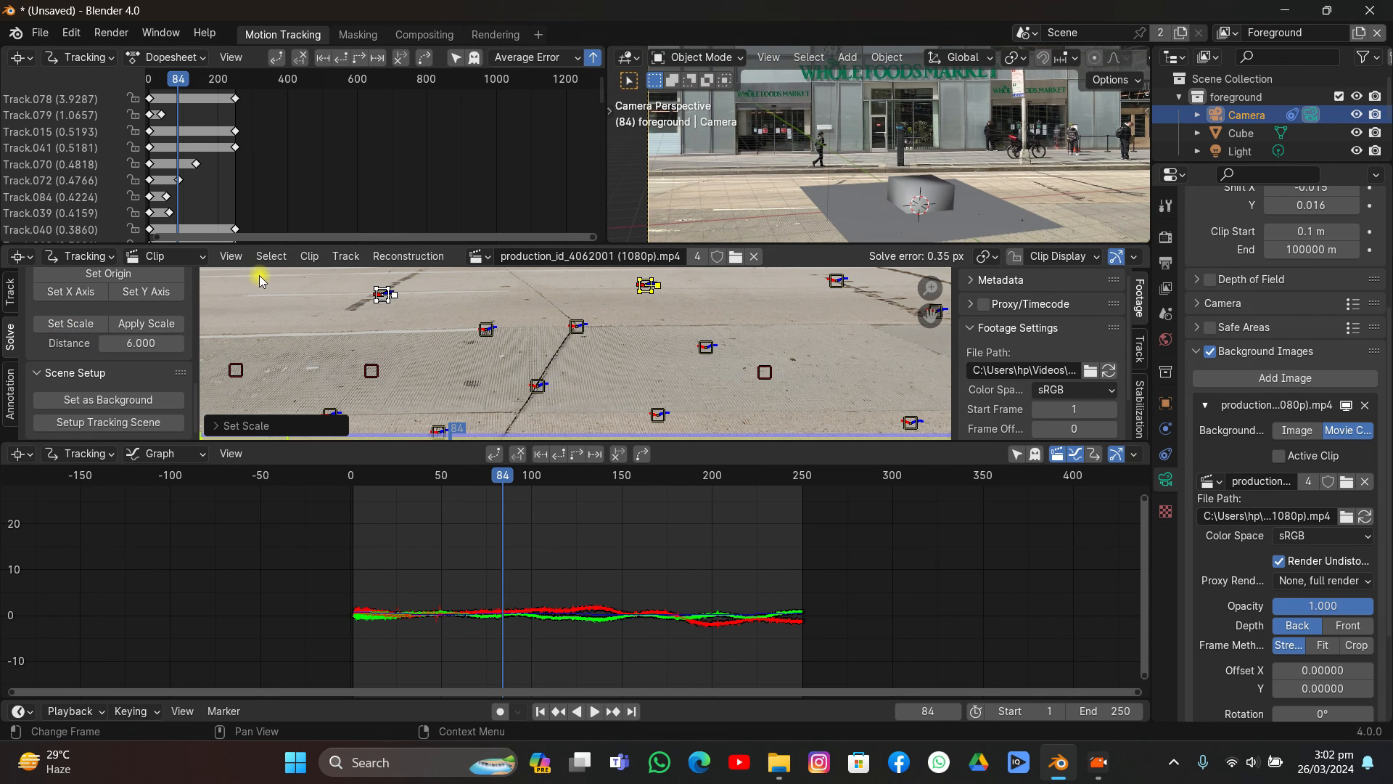
Step: Raise the scale distance to 7 and reapply the scene scale to the two selected road markers
click(148, 343)
key(Return)
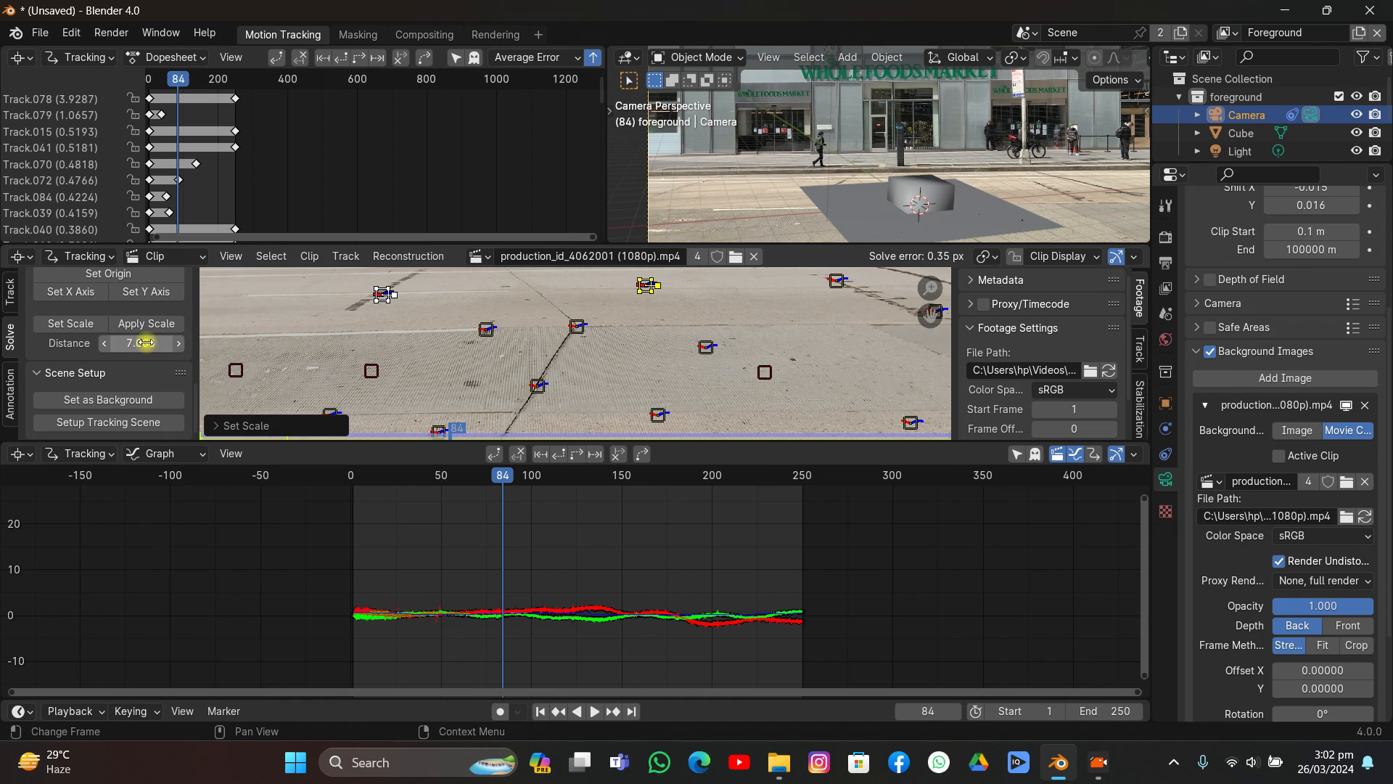
click(70, 323)
scroll(951, 222, down, 2)
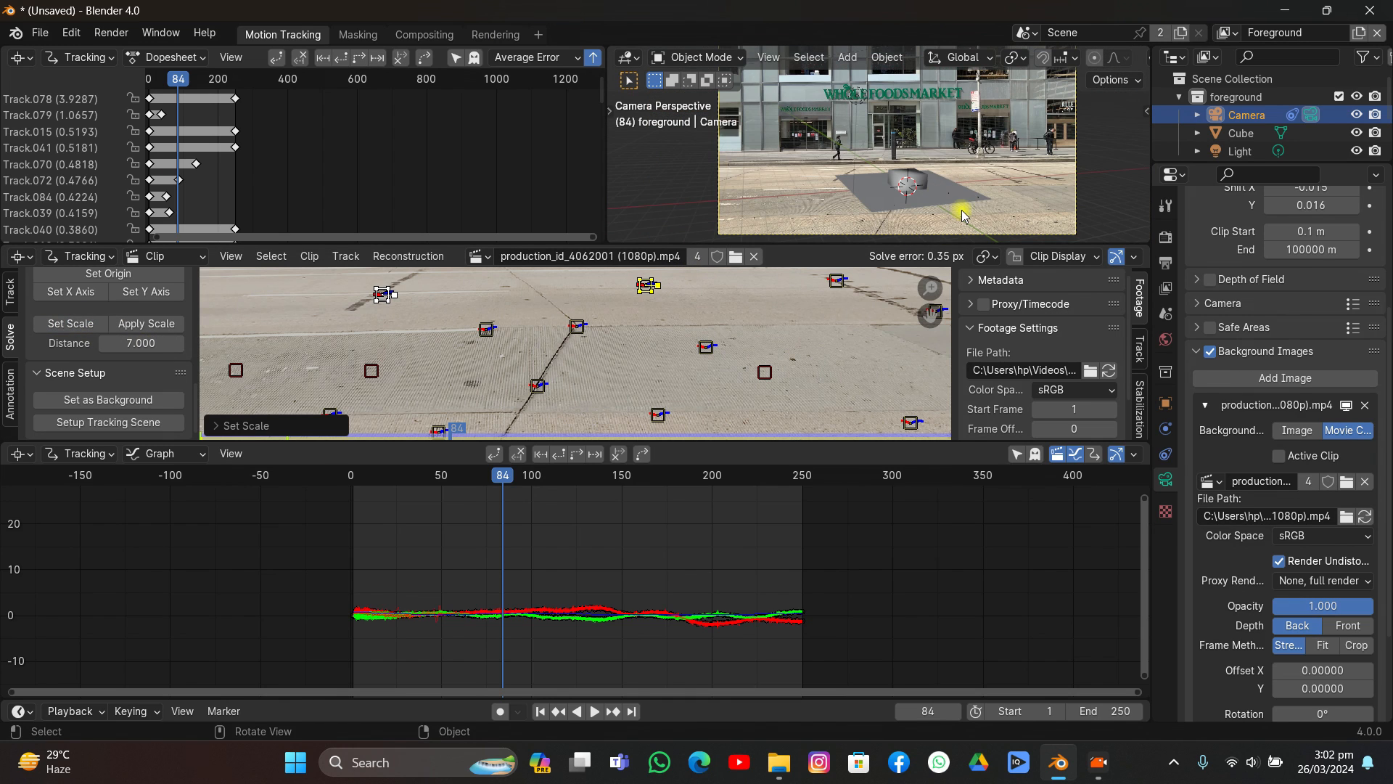
Step: Lock the camera to the view in the 3D viewport's View Lock settings
key(n)
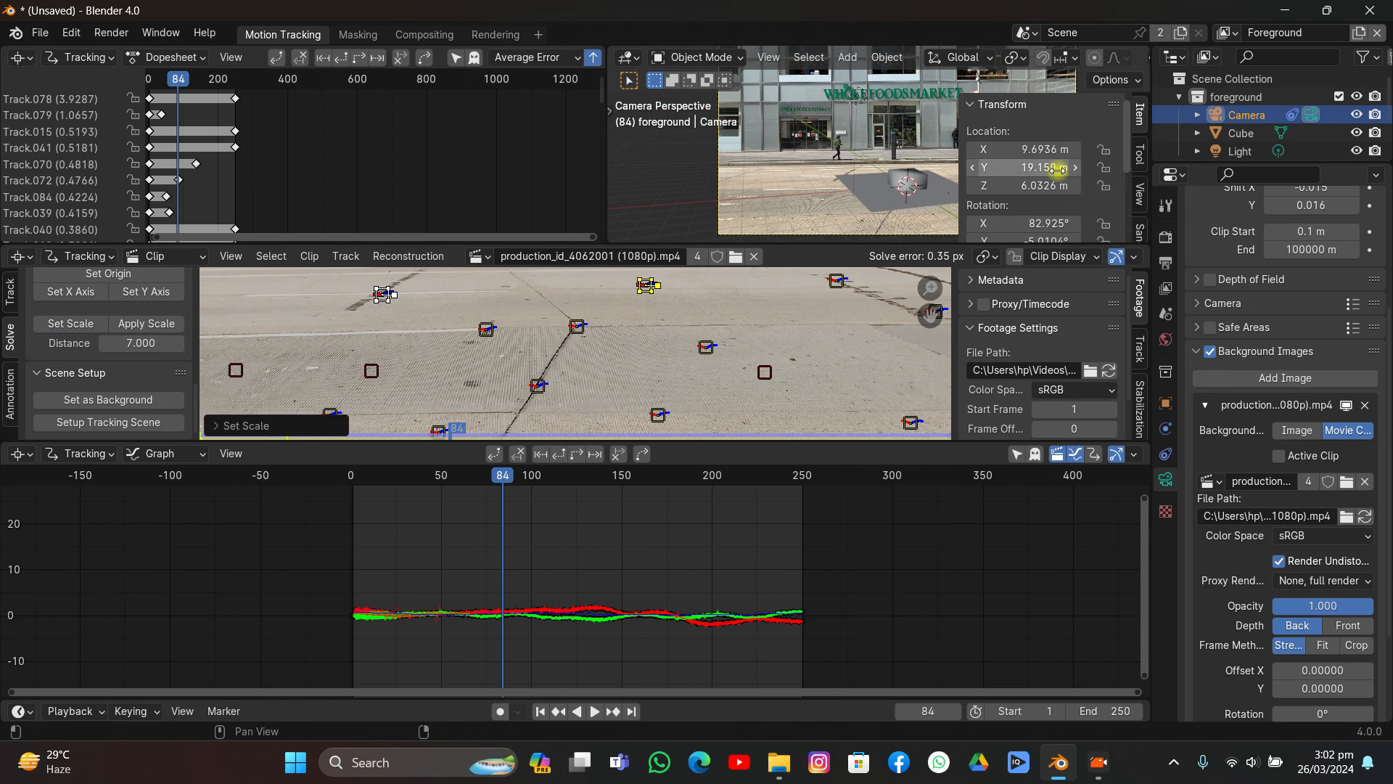
click(1139, 195)
scroll(1078, 207, down, 2)
click(1056, 220)
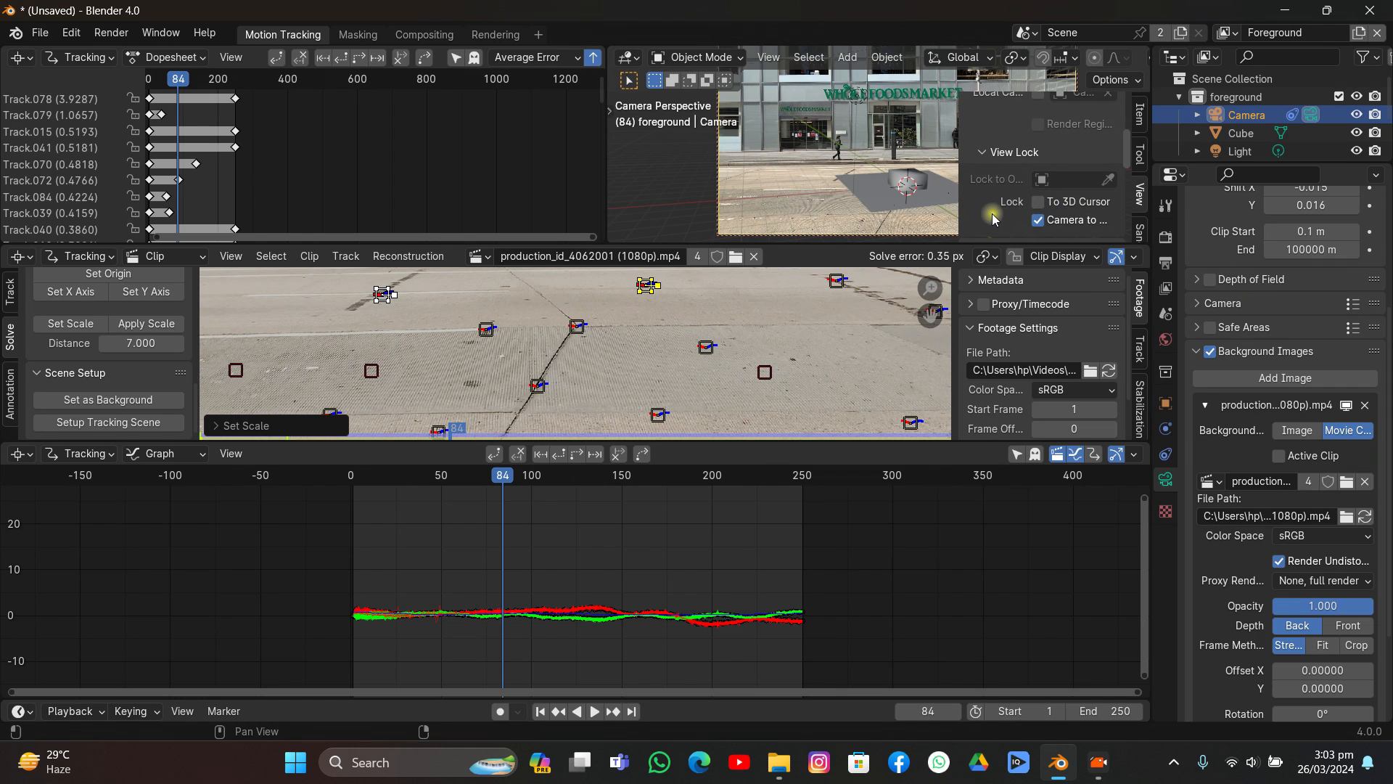
key(n)
Step: Line up the ground plane with the road by orbiting the camera, rotating it about 0.74° and 0.98°, and shifting it sideways; scrub to frame 80
middle_drag(1039, 191, 989, 175)
key(r)
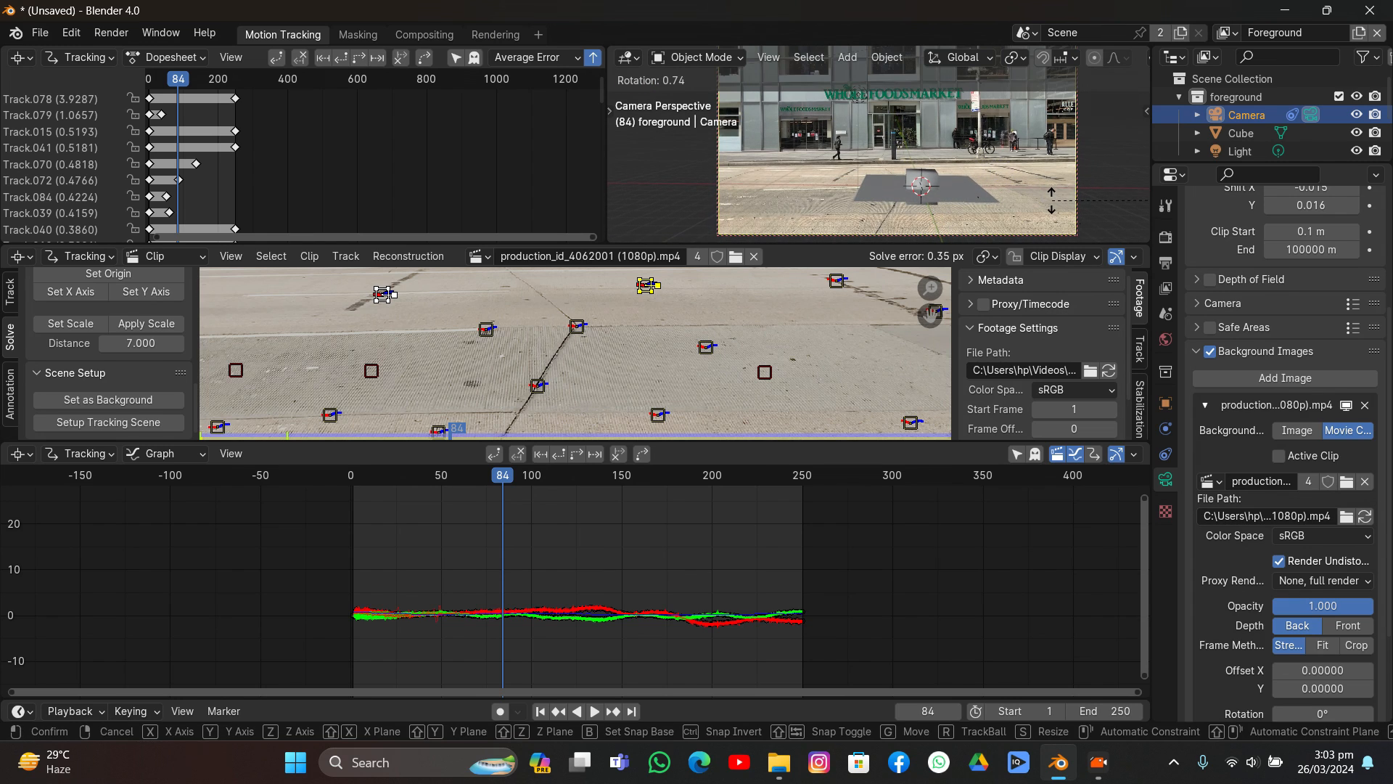
click(1051, 201)
key(g)
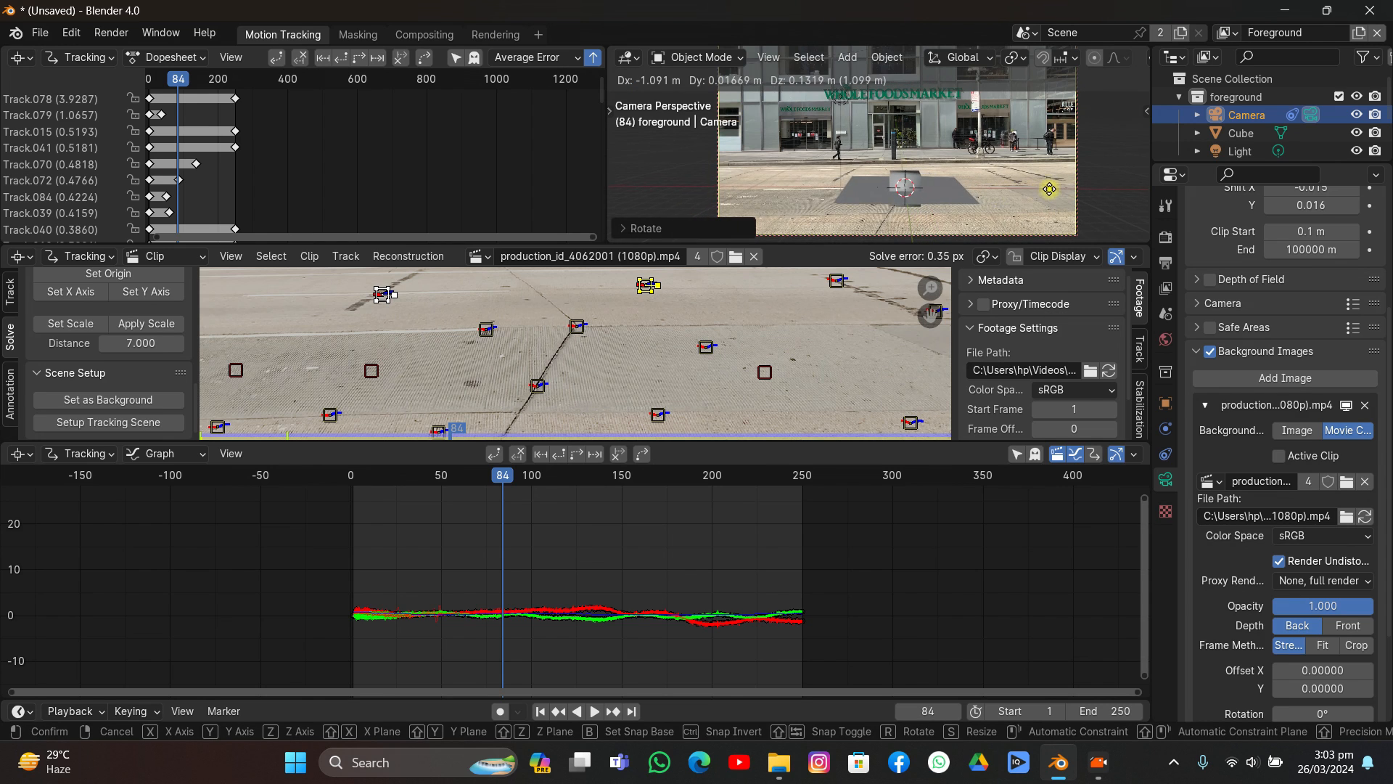
click(1108, 194)
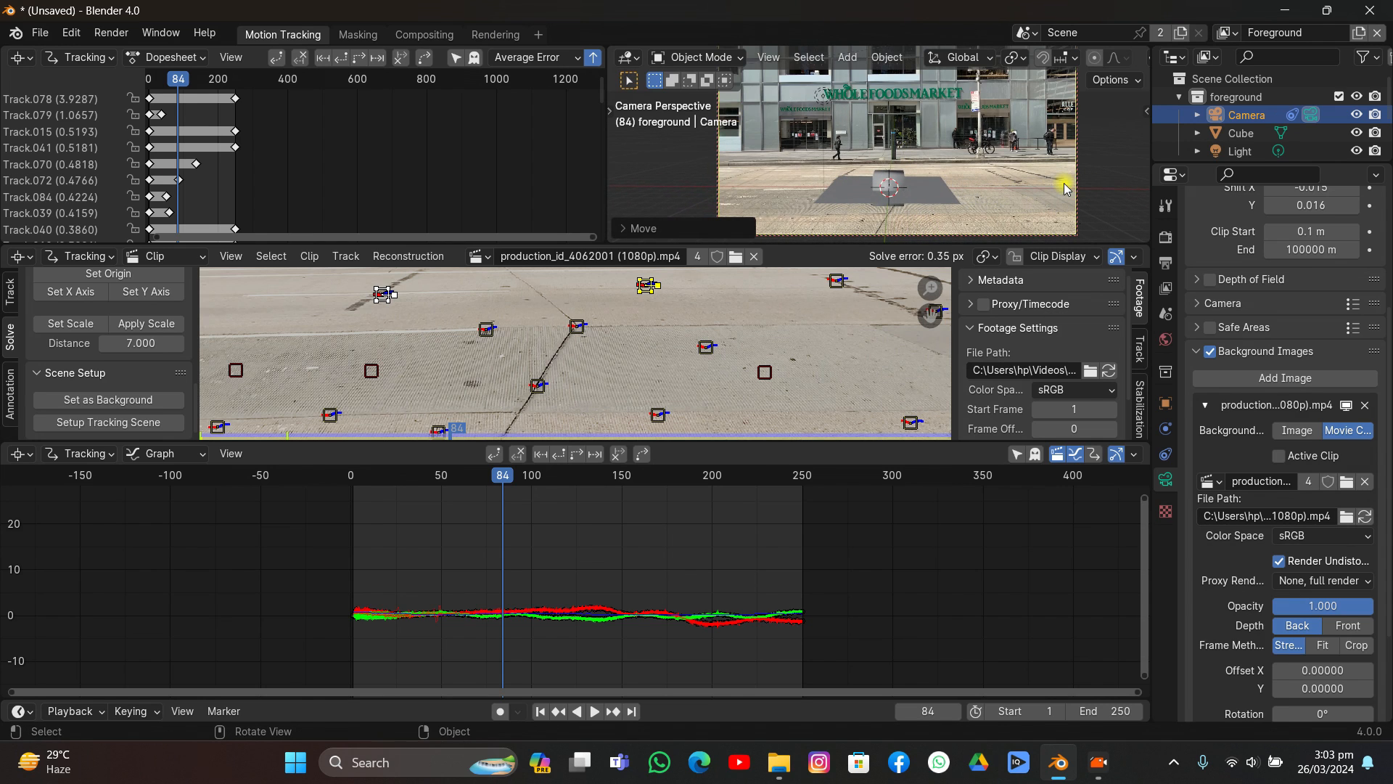
key(r)
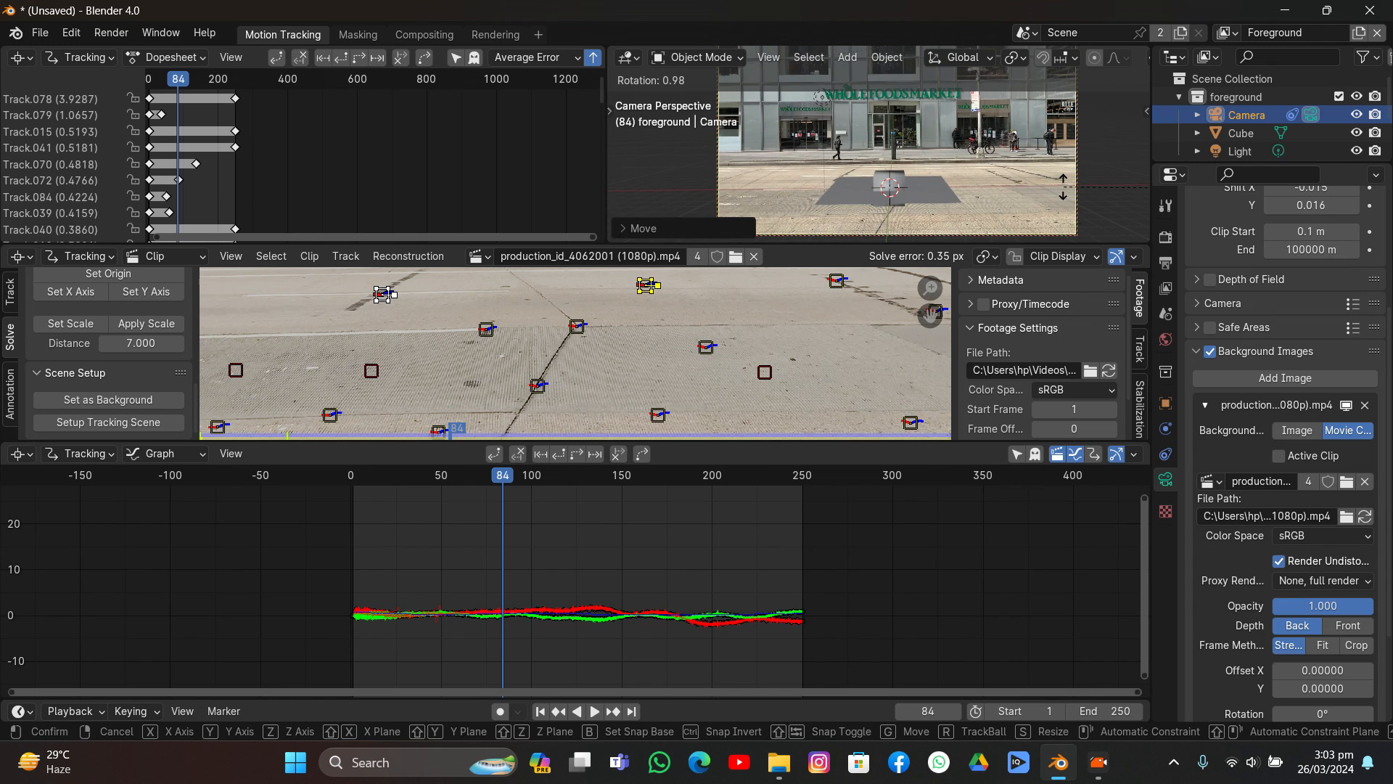
click(1063, 186)
click(497, 475)
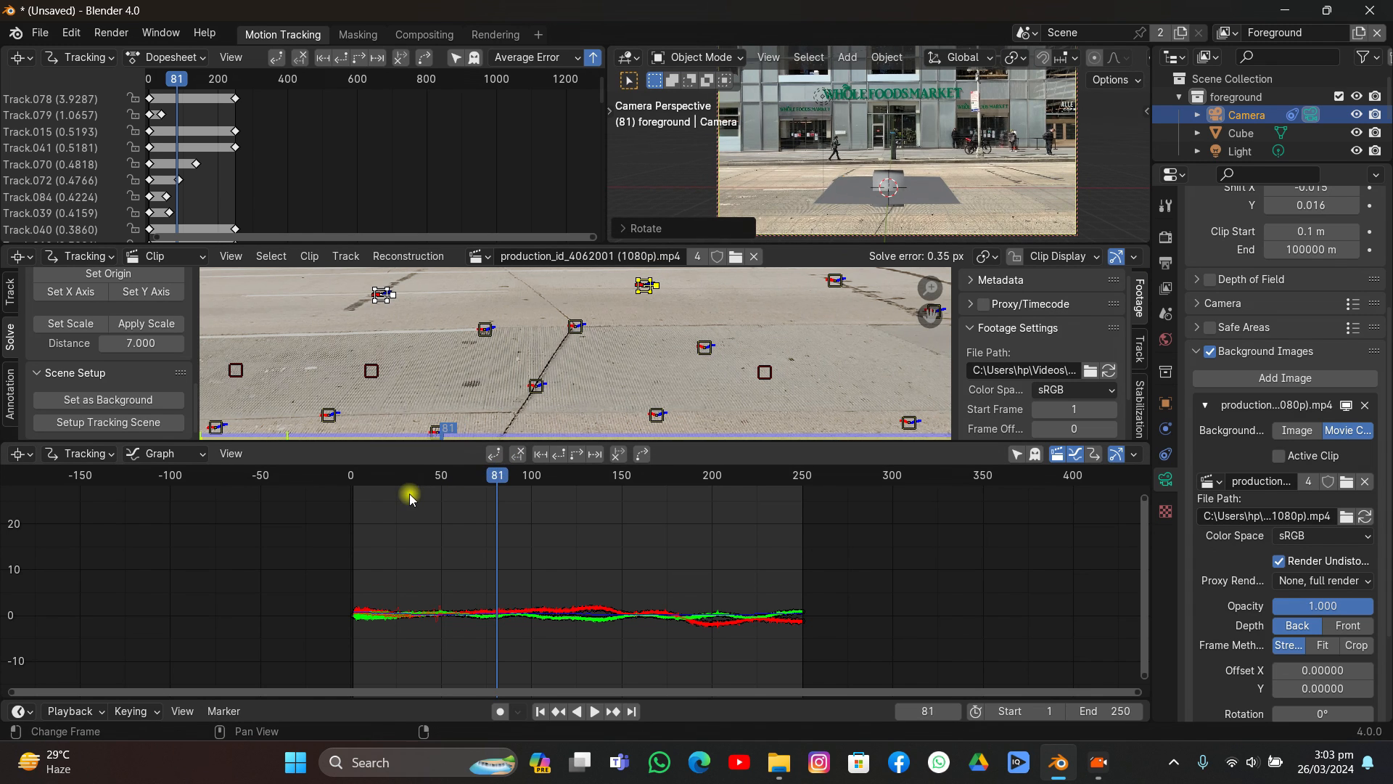
drag(410, 498, 494, 508)
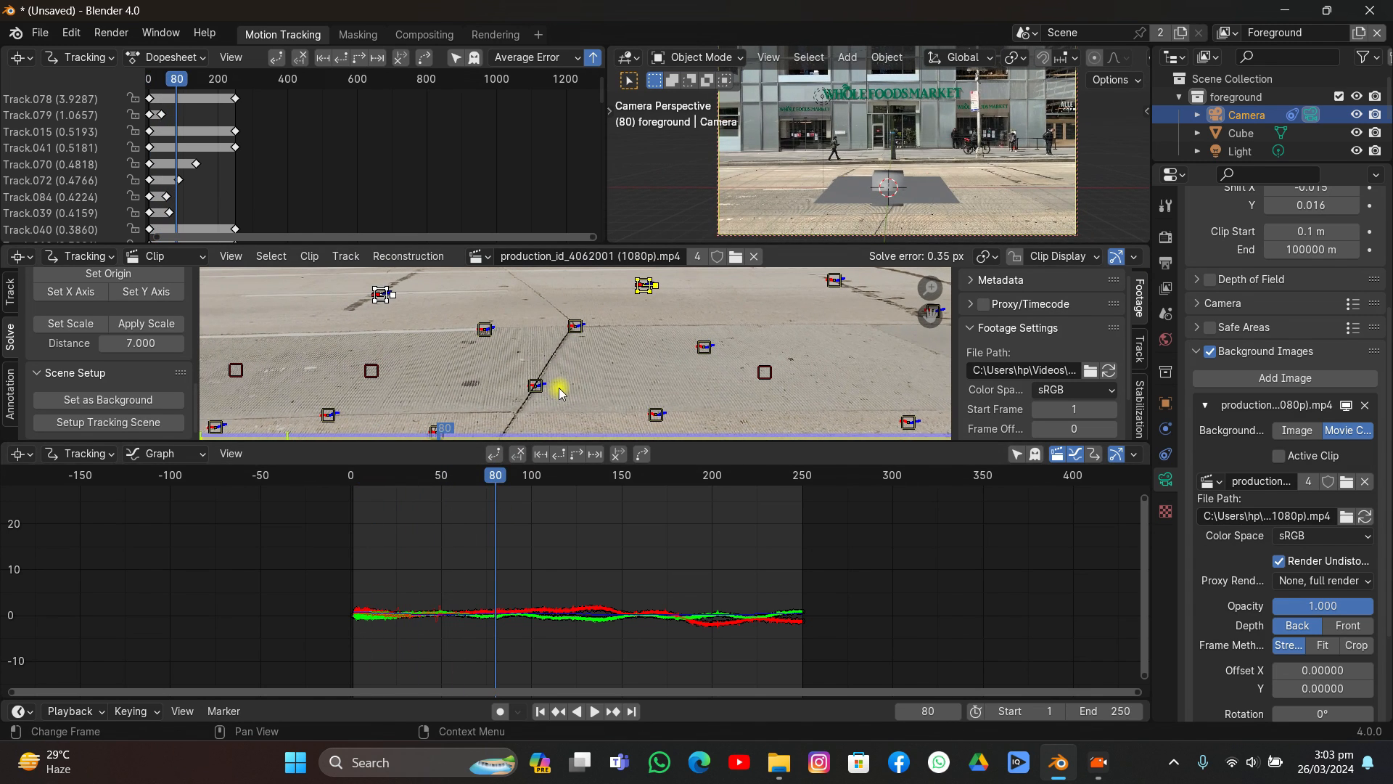
Step: Set the scene's output frame rate to 29.97 fps
click(1167, 266)
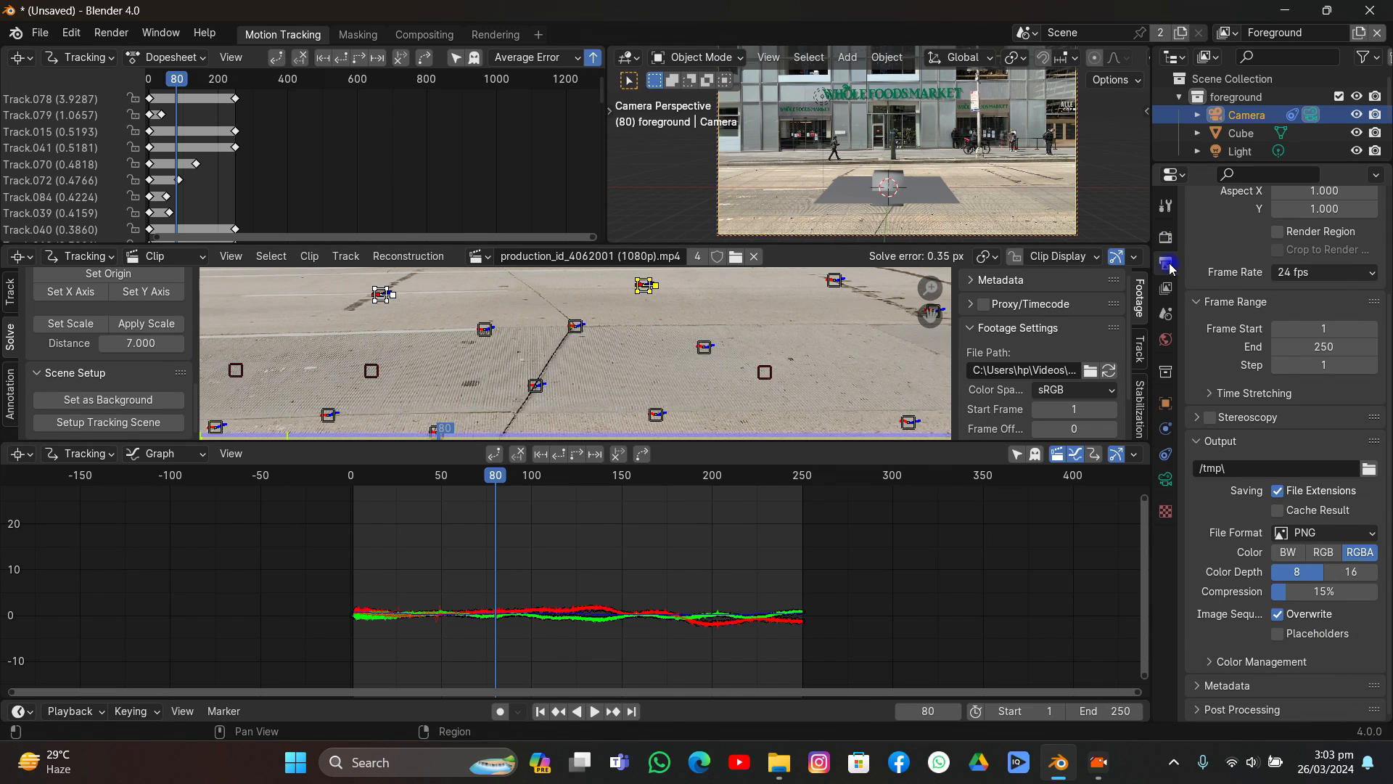
click(1284, 277)
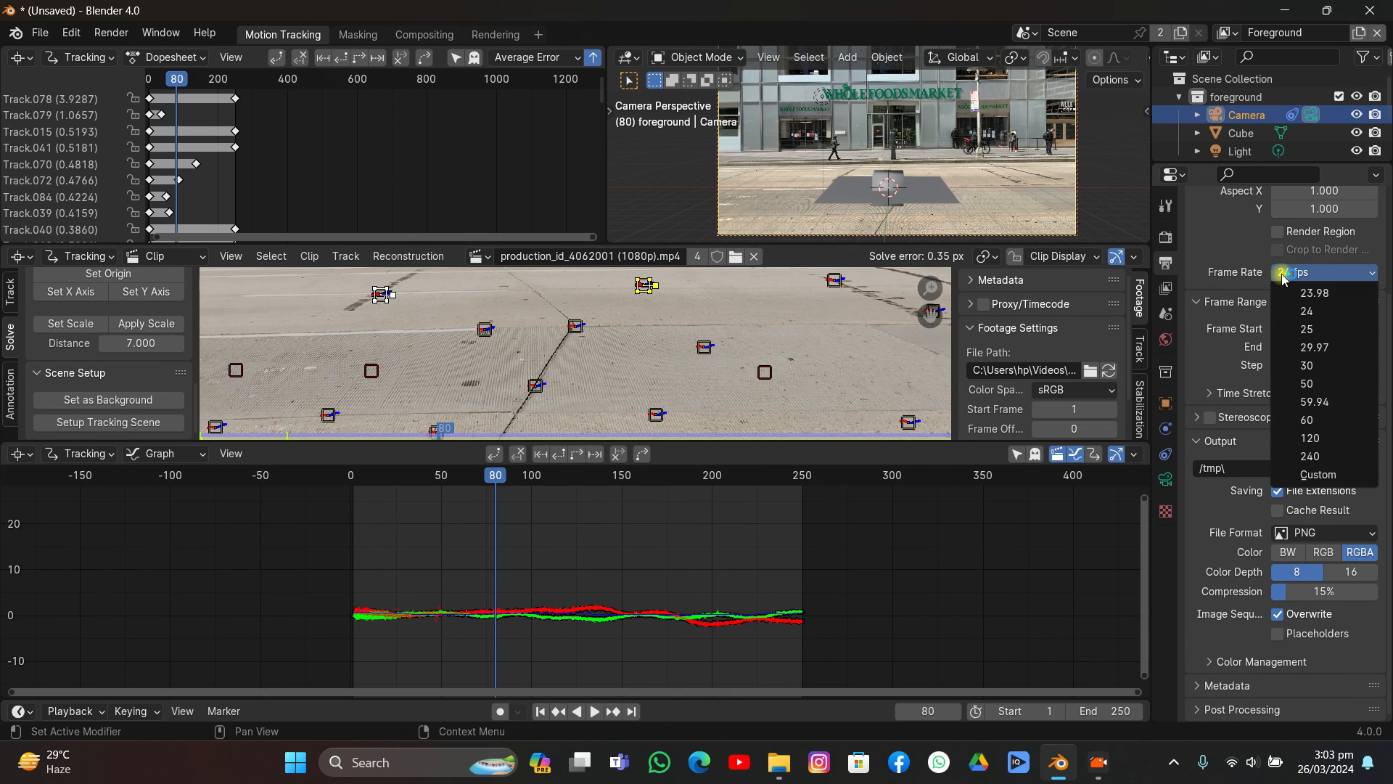
click(1310, 347)
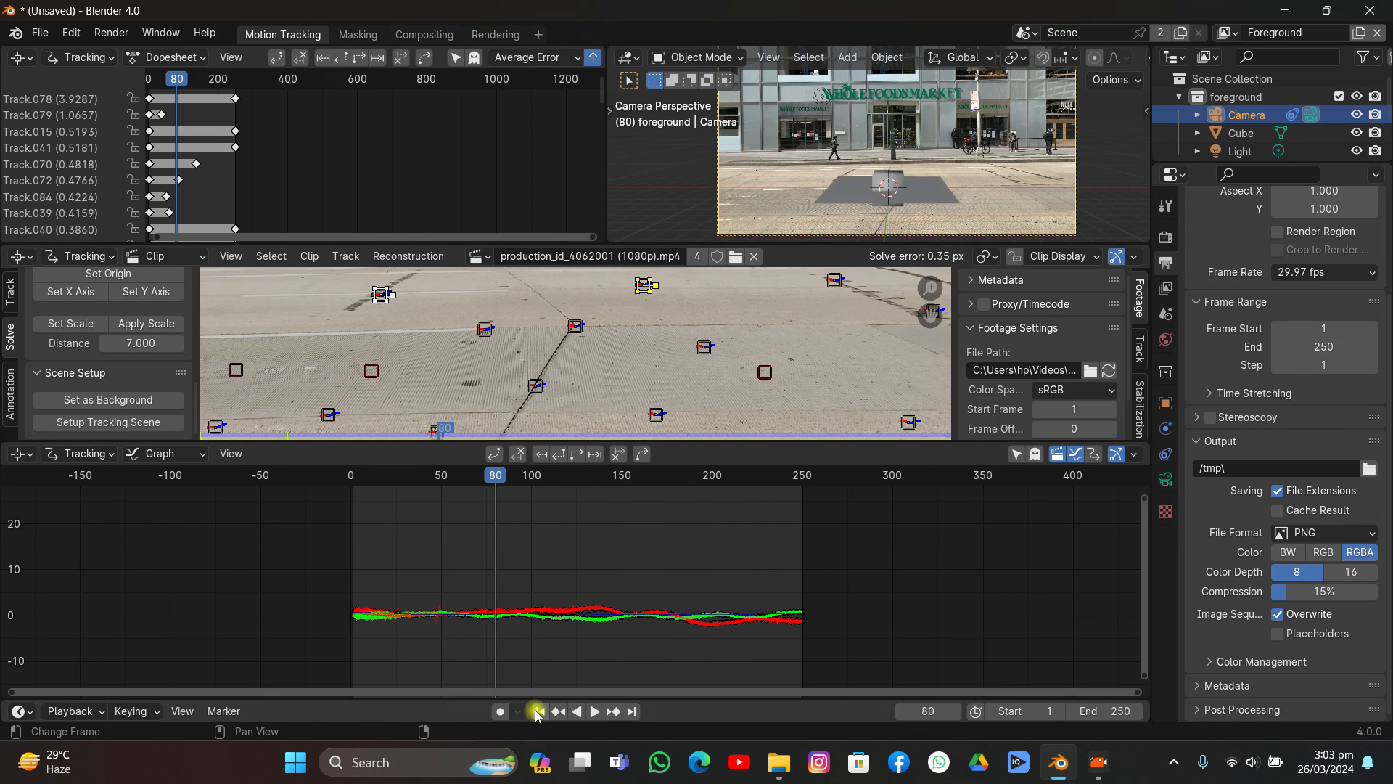
Step: Add a General Layout workspace and play the animation through the camera to check that the cube and ground follow the footage
click(540, 34)
mouse_move(501, 66)
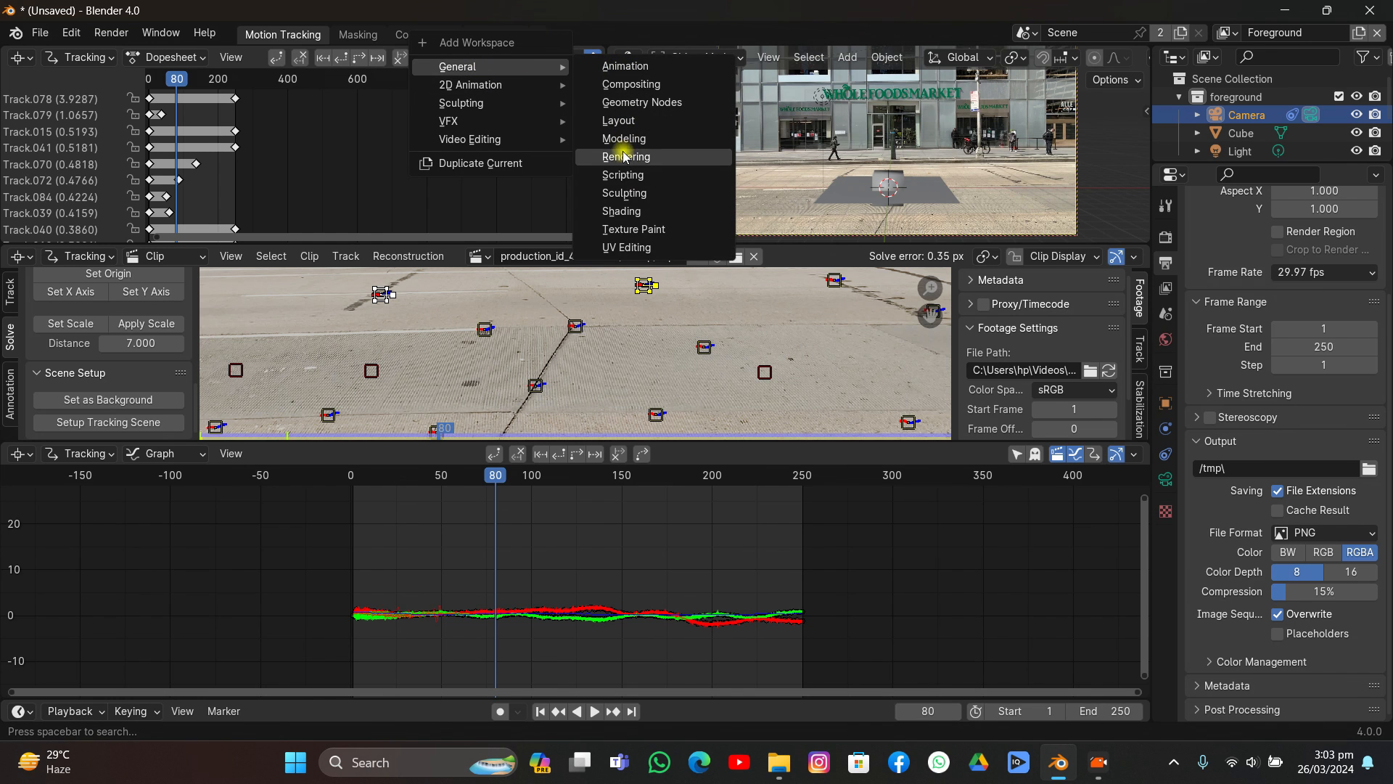
click(618, 120)
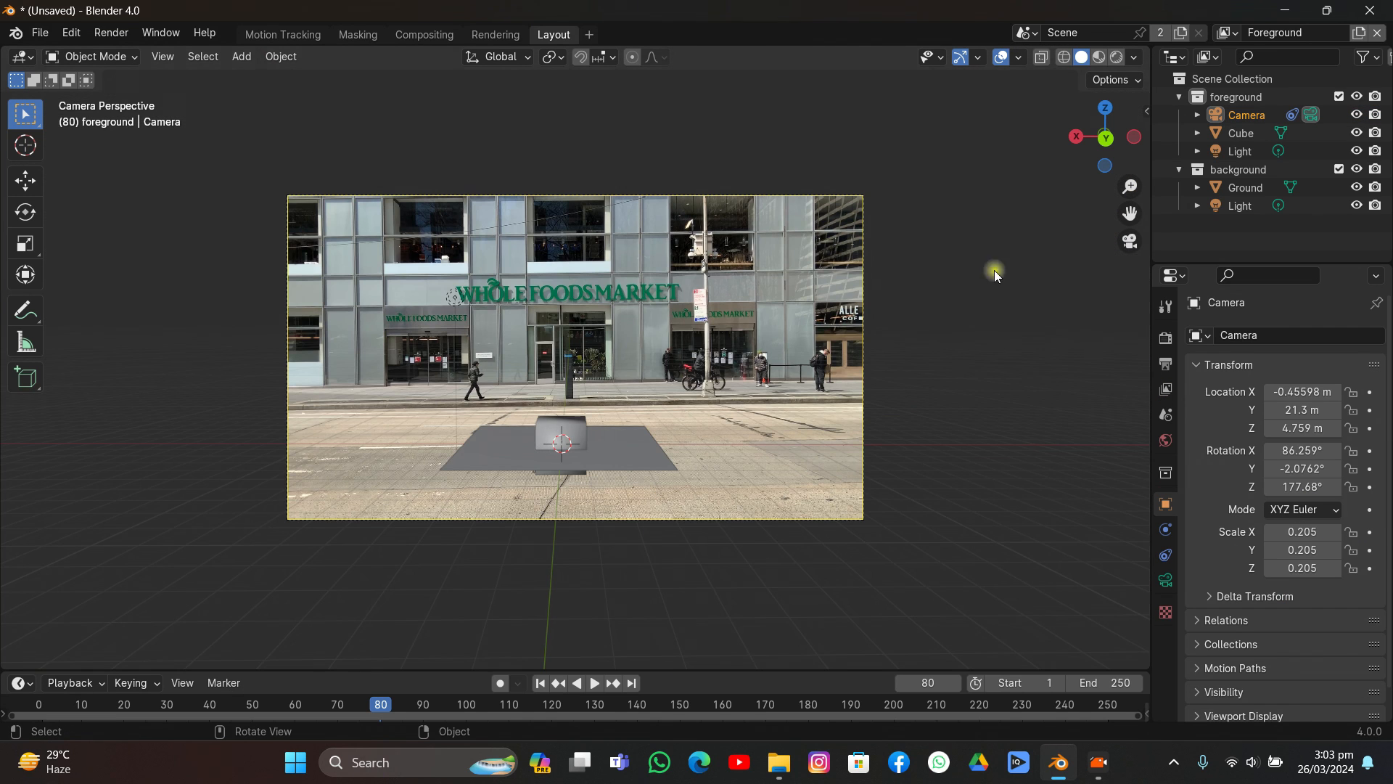
key(space)
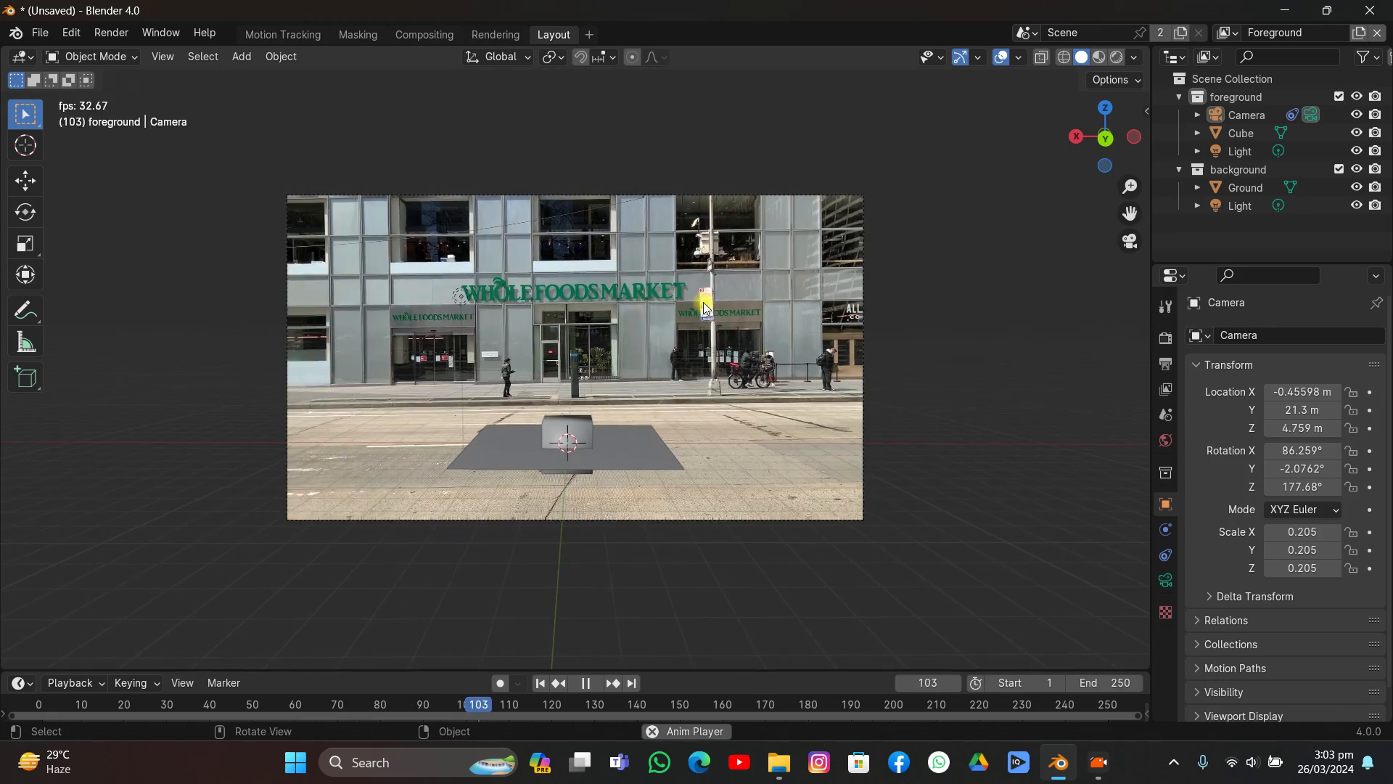
scroll(703, 303, up, 4)
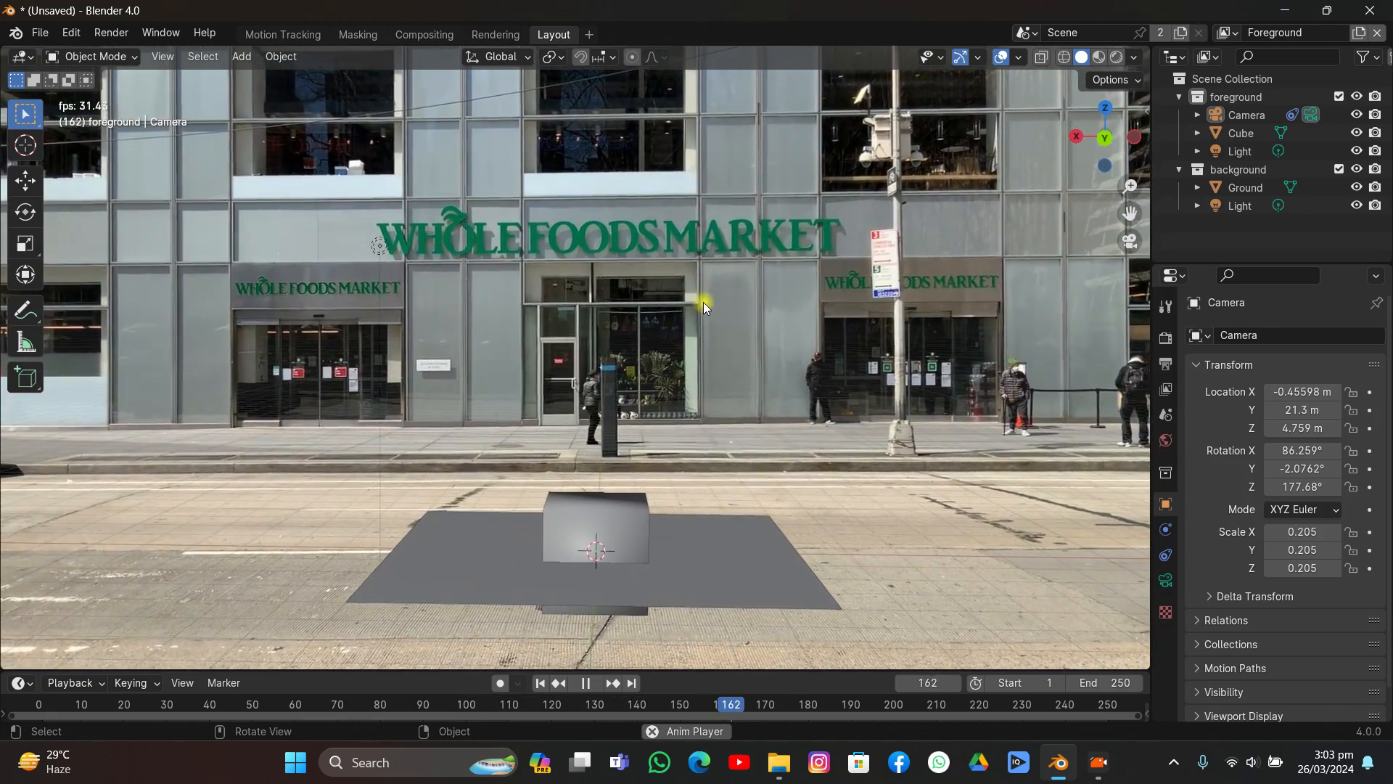
key(space)
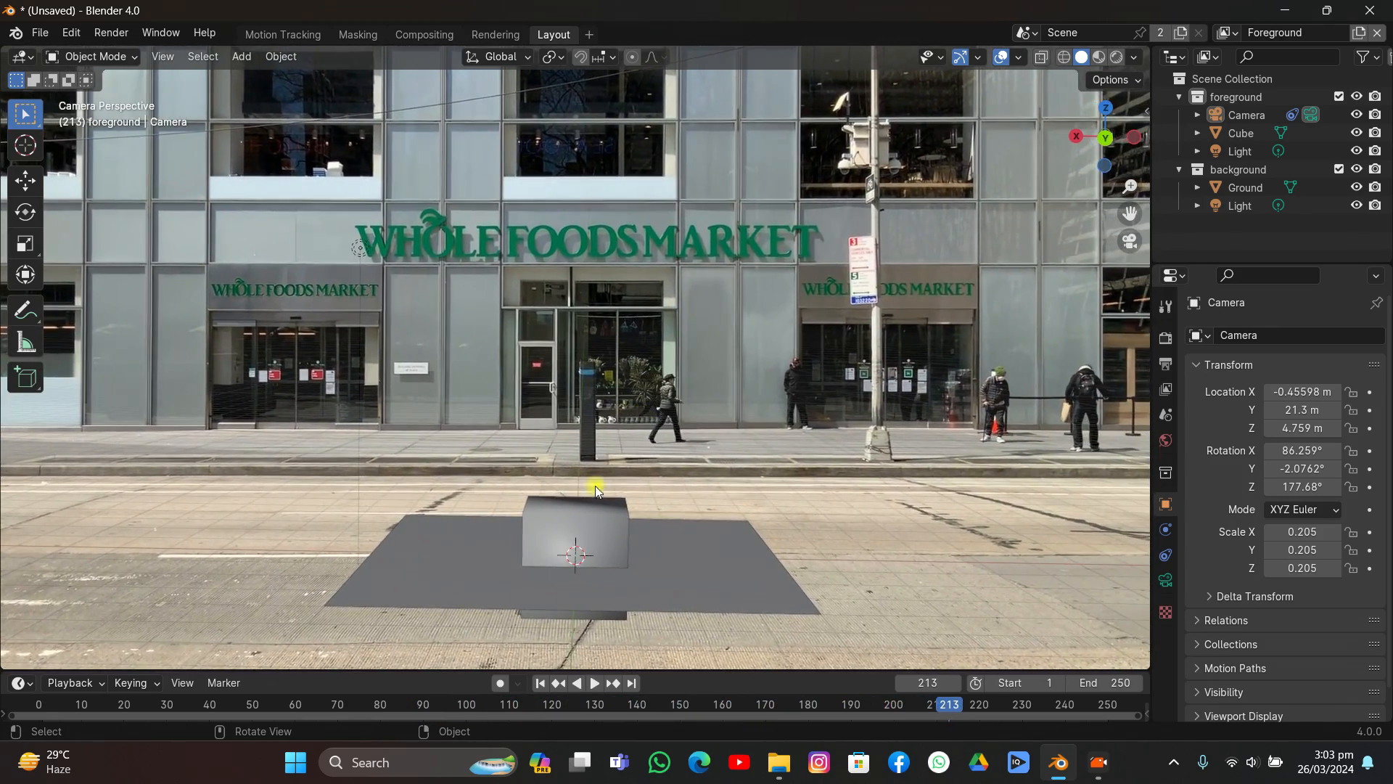
Step: Delete the cube standing on the ground plane
click(581, 522)
key(x)
click(577, 494)
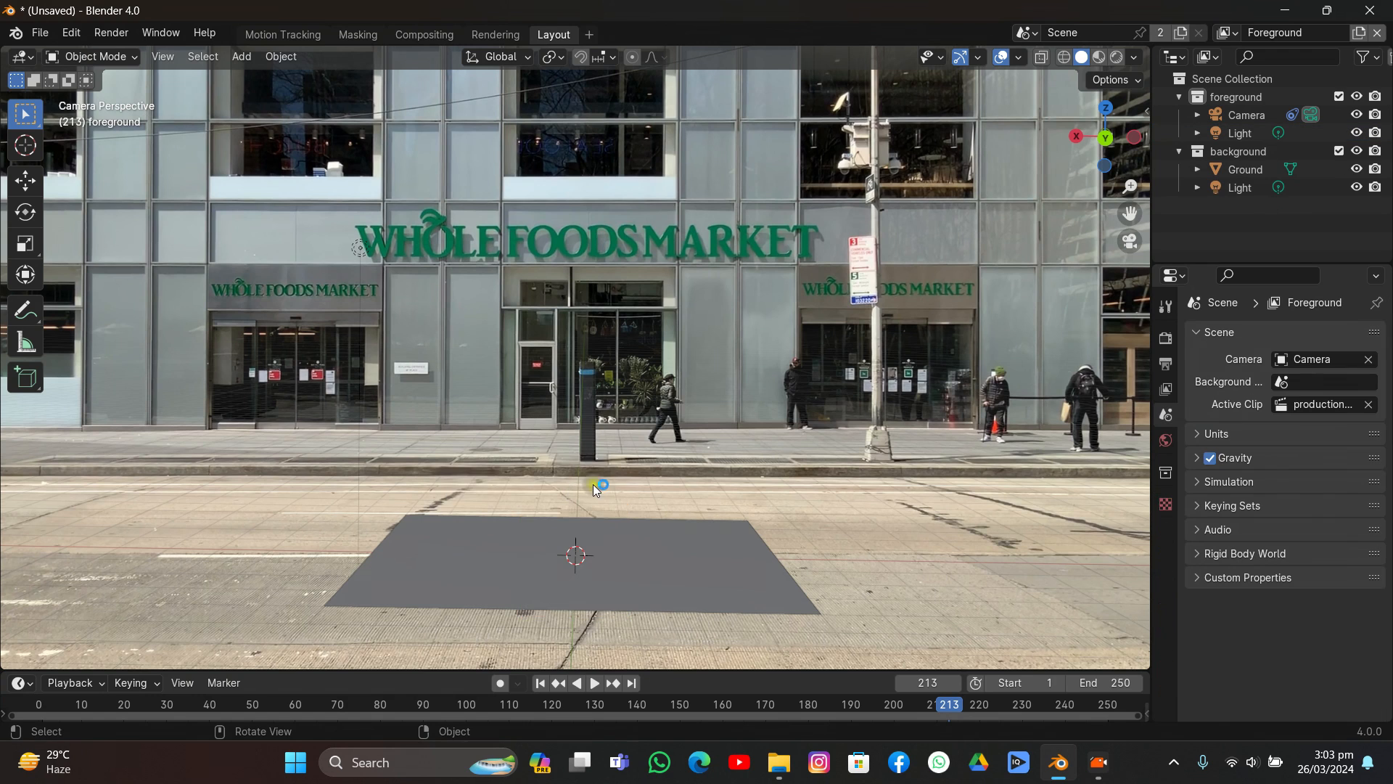
Step: Stretch the Ground plane along the X axis to a scale of about 4.2
scroll(594, 485, down, 5)
click(620, 454)
key(s)
key(x)
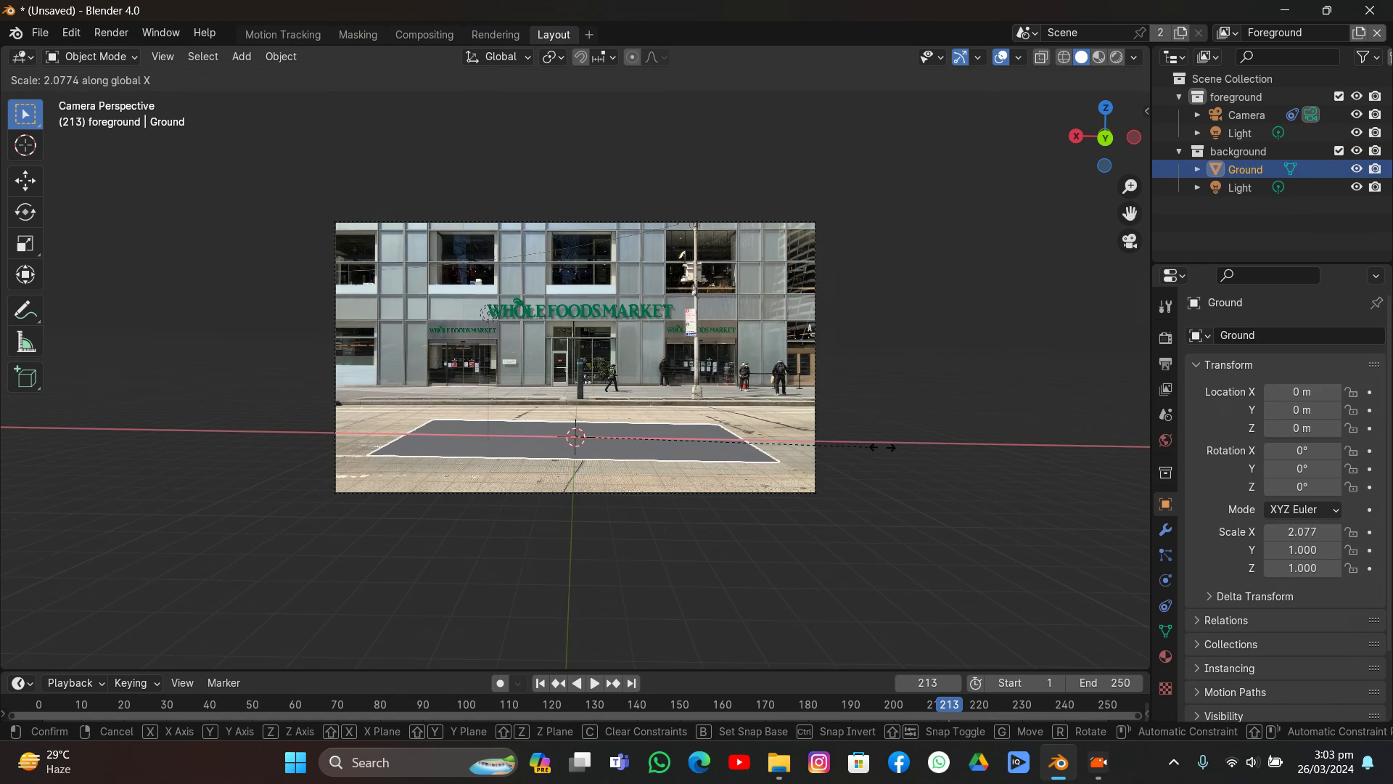
key(Return)
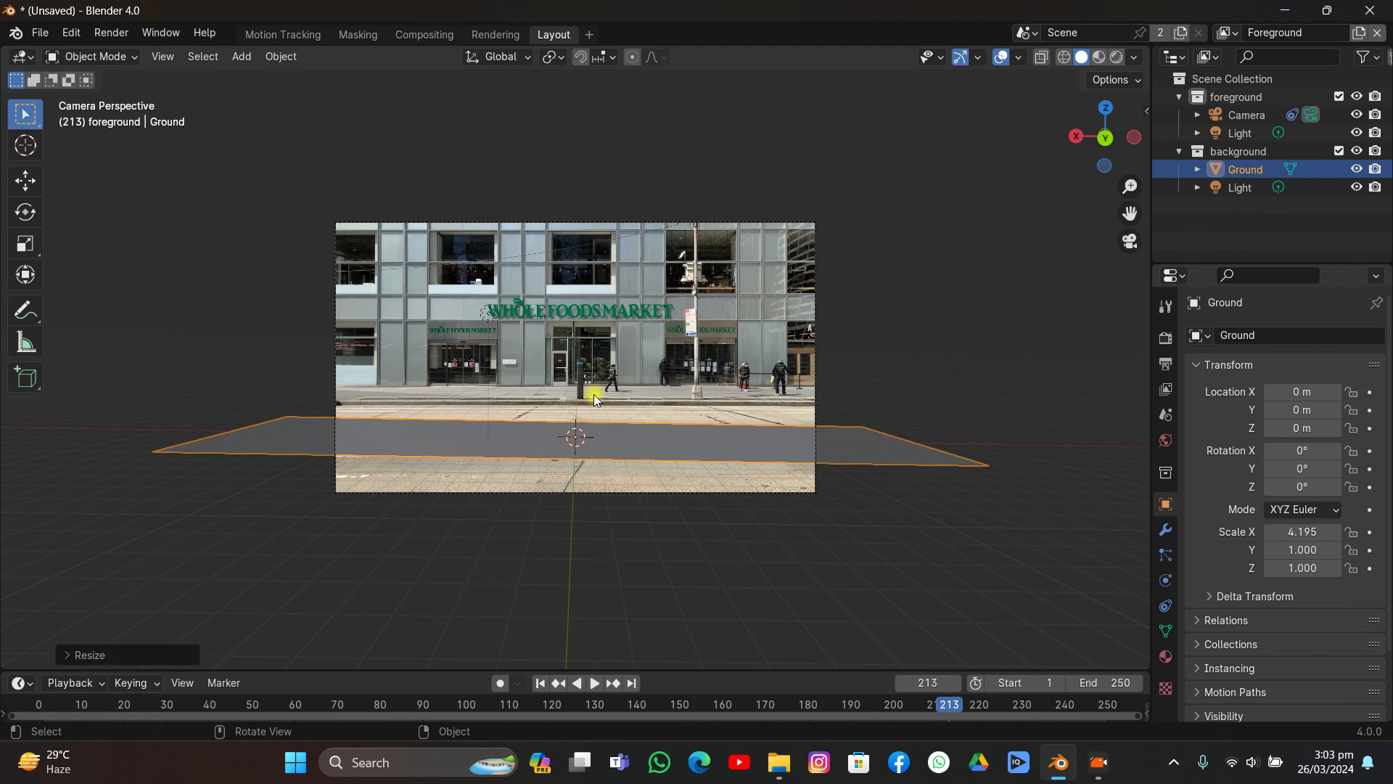
Step: Scale the Ground plane along Y to about 3.92 and widen it along X to about 4.61
middle_drag(595, 399, 544, 451)
scroll(675, 429, down, 3)
key(s)
key(y)
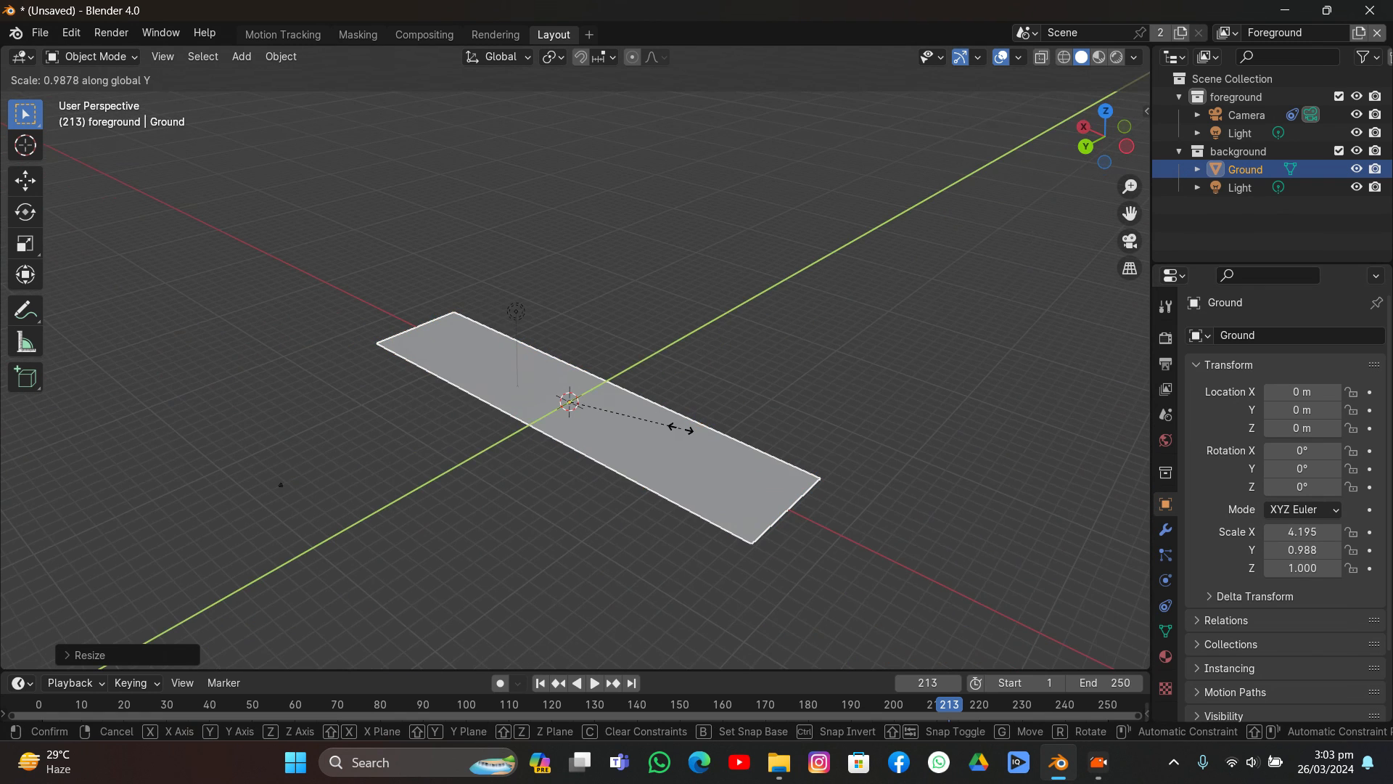
click(949, 272)
key(s)
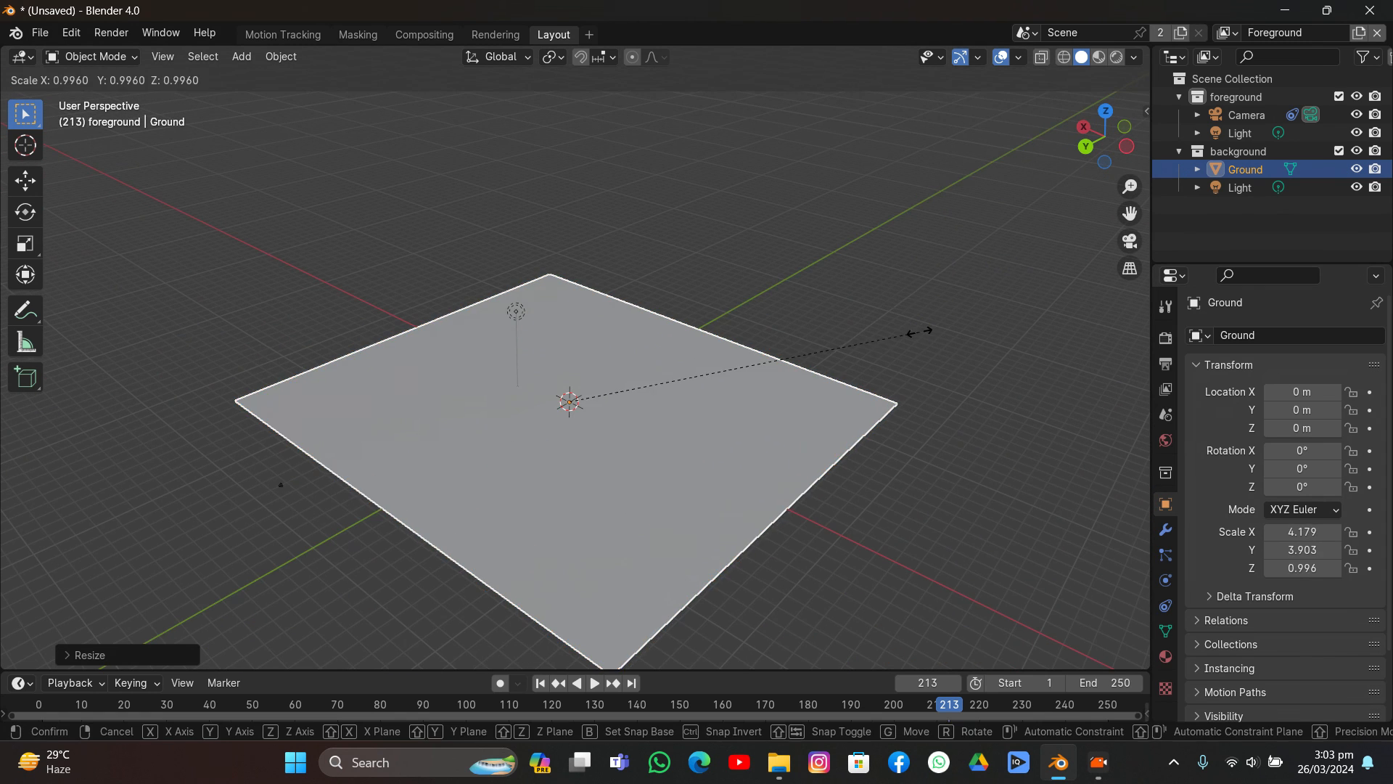
key(x)
click(964, 363)
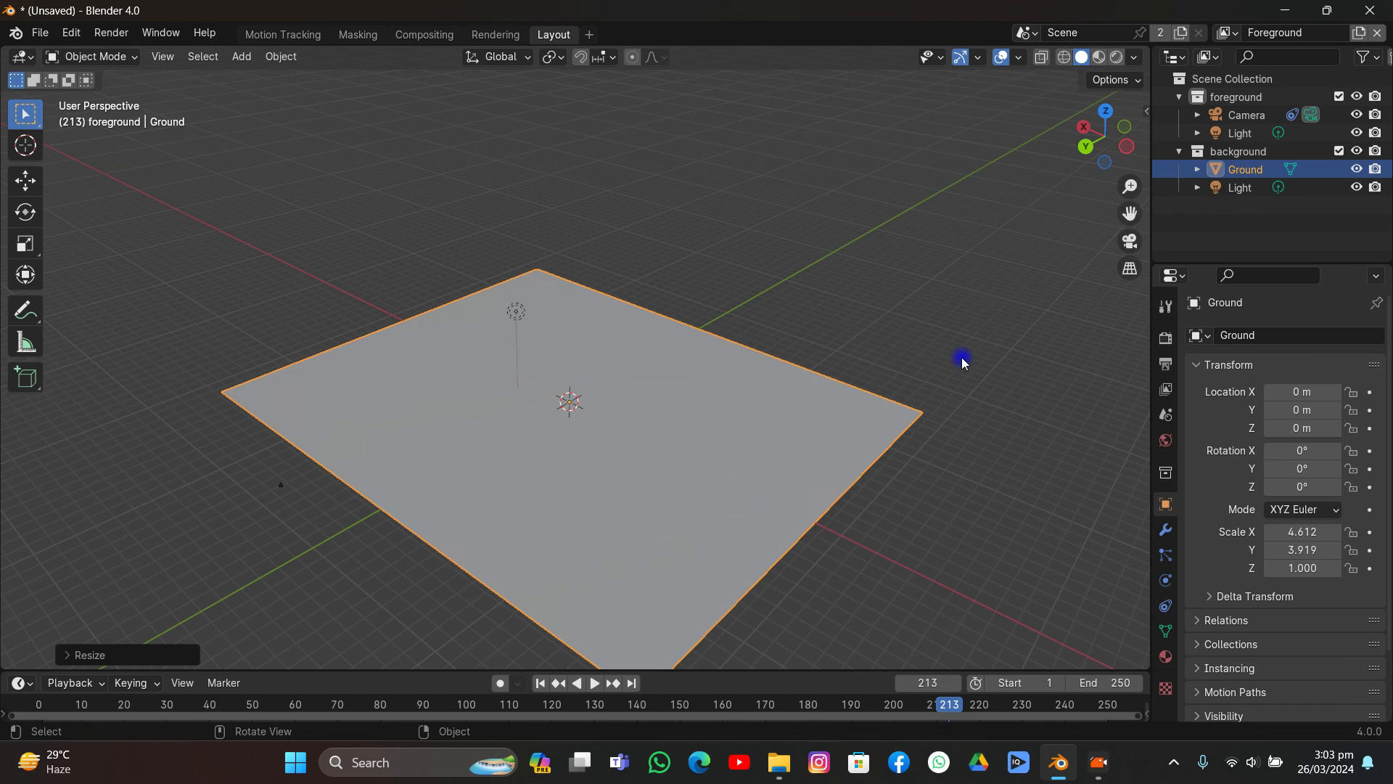
Step: Move the Ground plane along the Y axis to about -8.98 m
click(1130, 241)
key(KP_0)
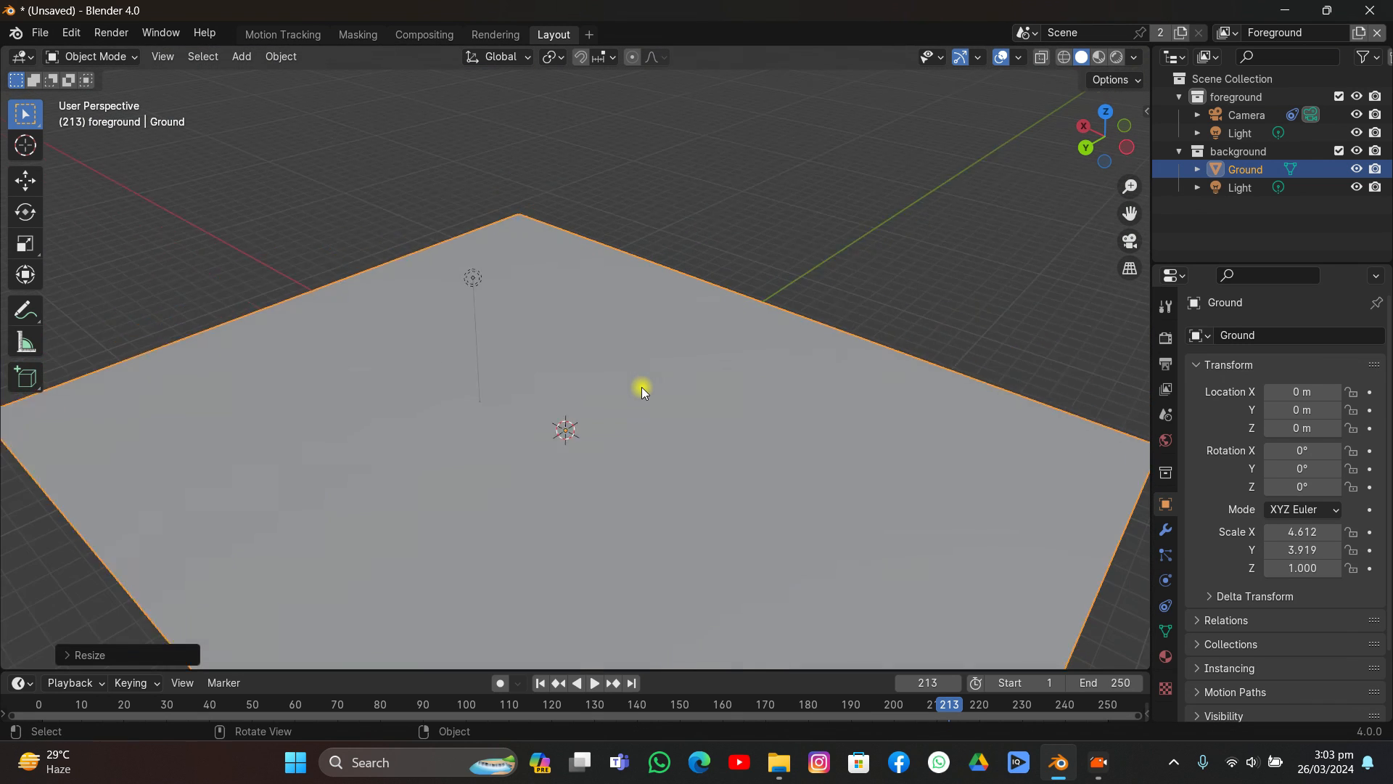
key(g)
key(y)
click(701, 357)
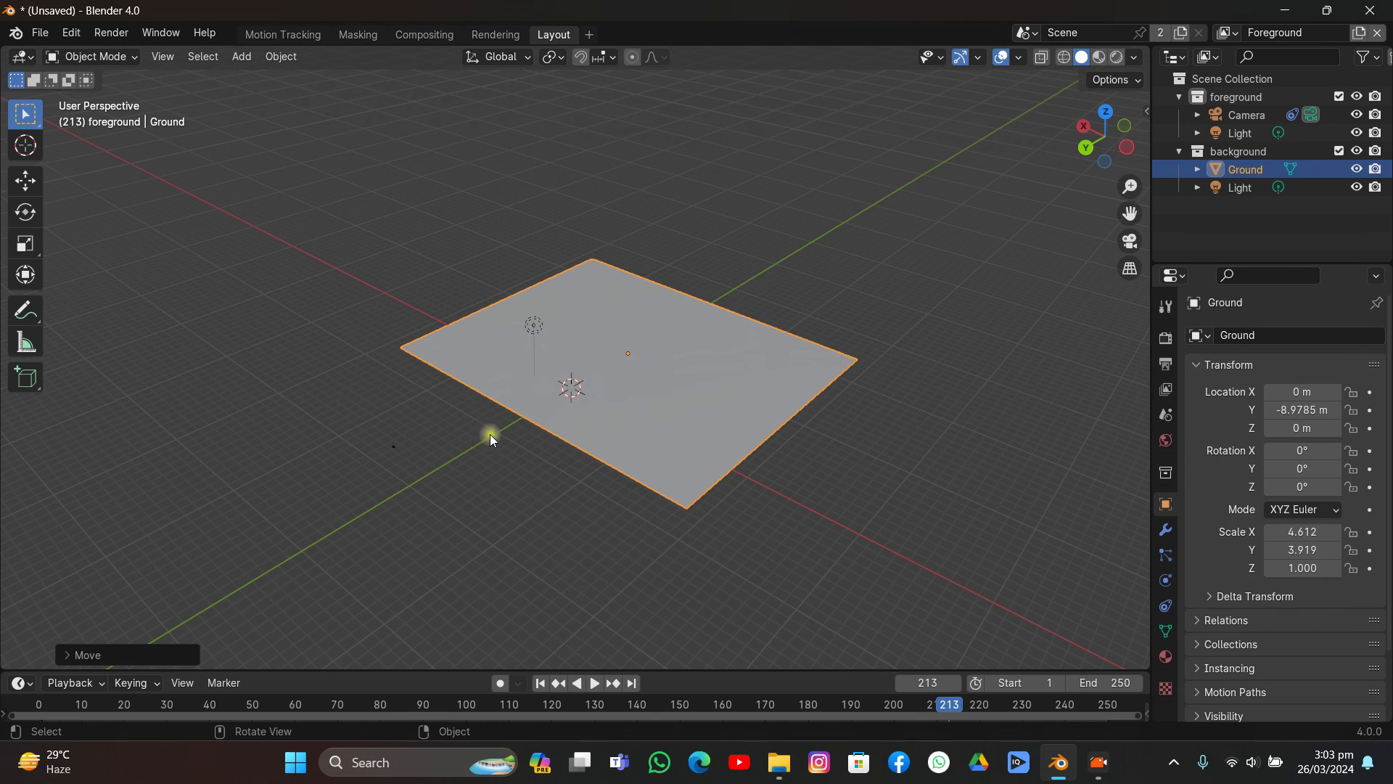
Step: Try to enlarge the camera object uniformly to about five times its size
click(400, 444)
key(s)
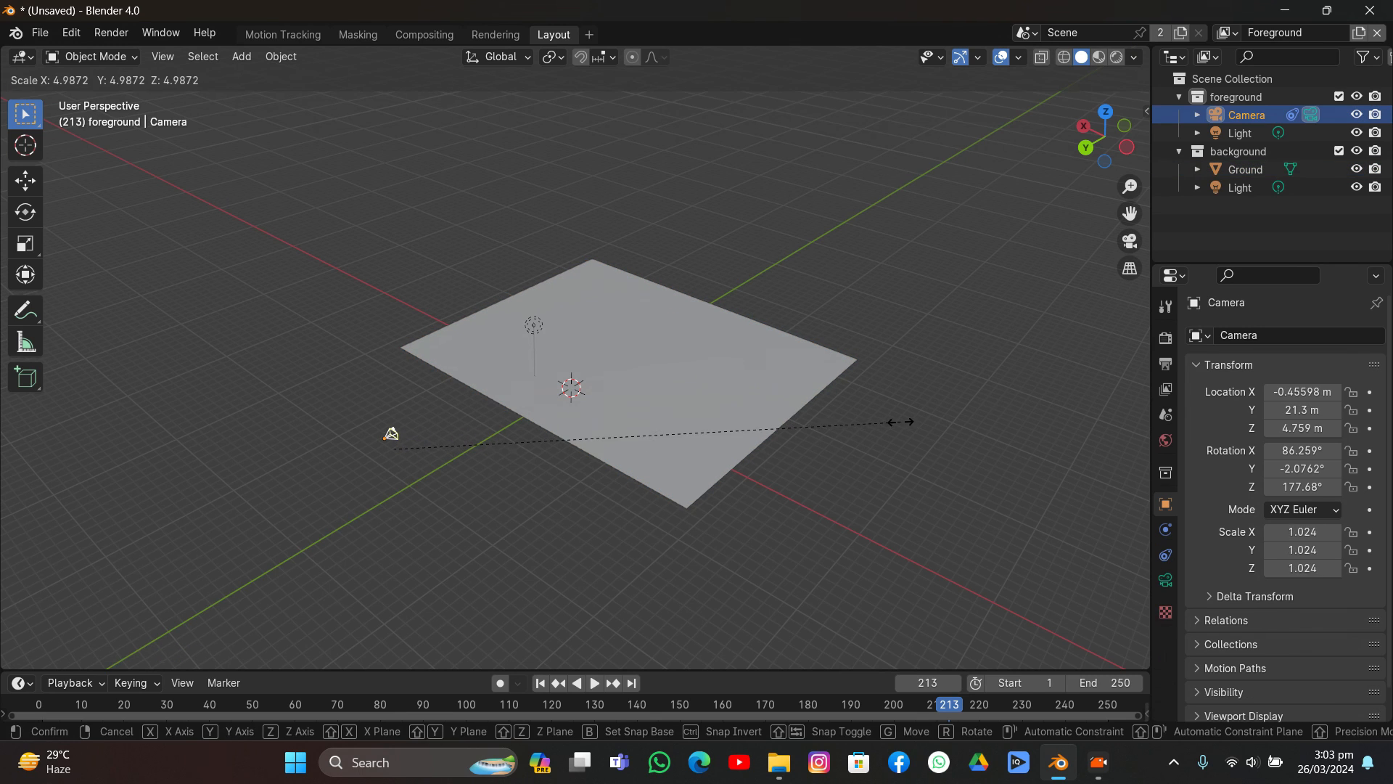
click(945, 417)
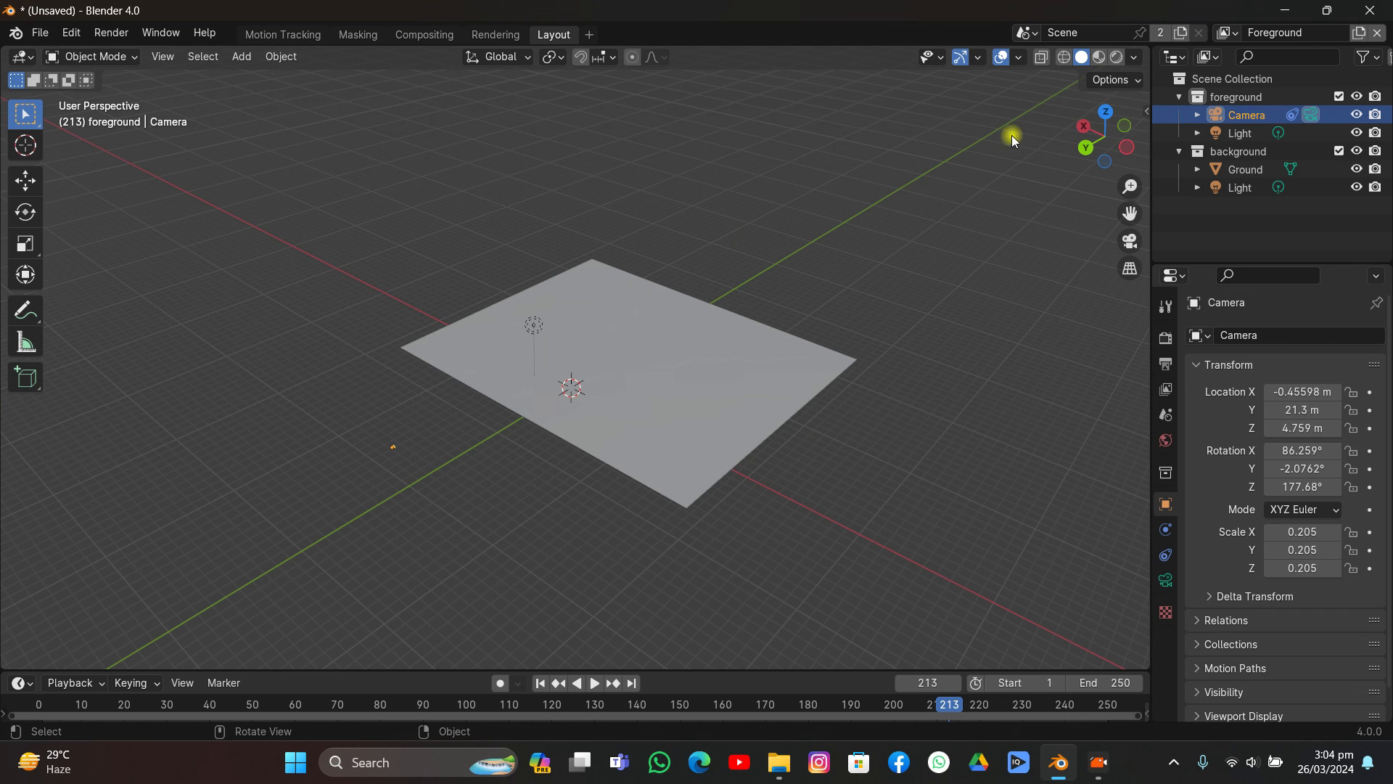
Step: Switch to the Background view layer and remove it, and select the background collection
click(1228, 33)
click(1120, 86)
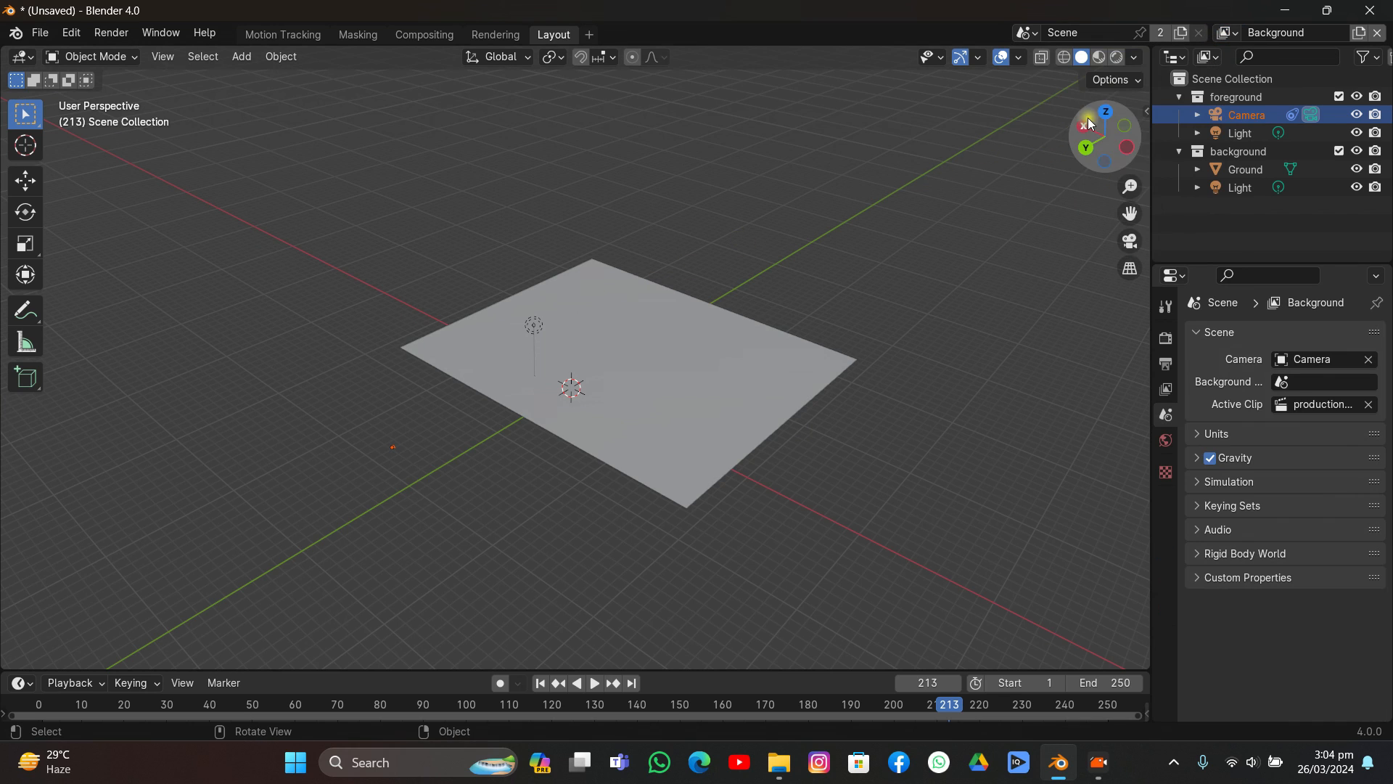
click(1379, 34)
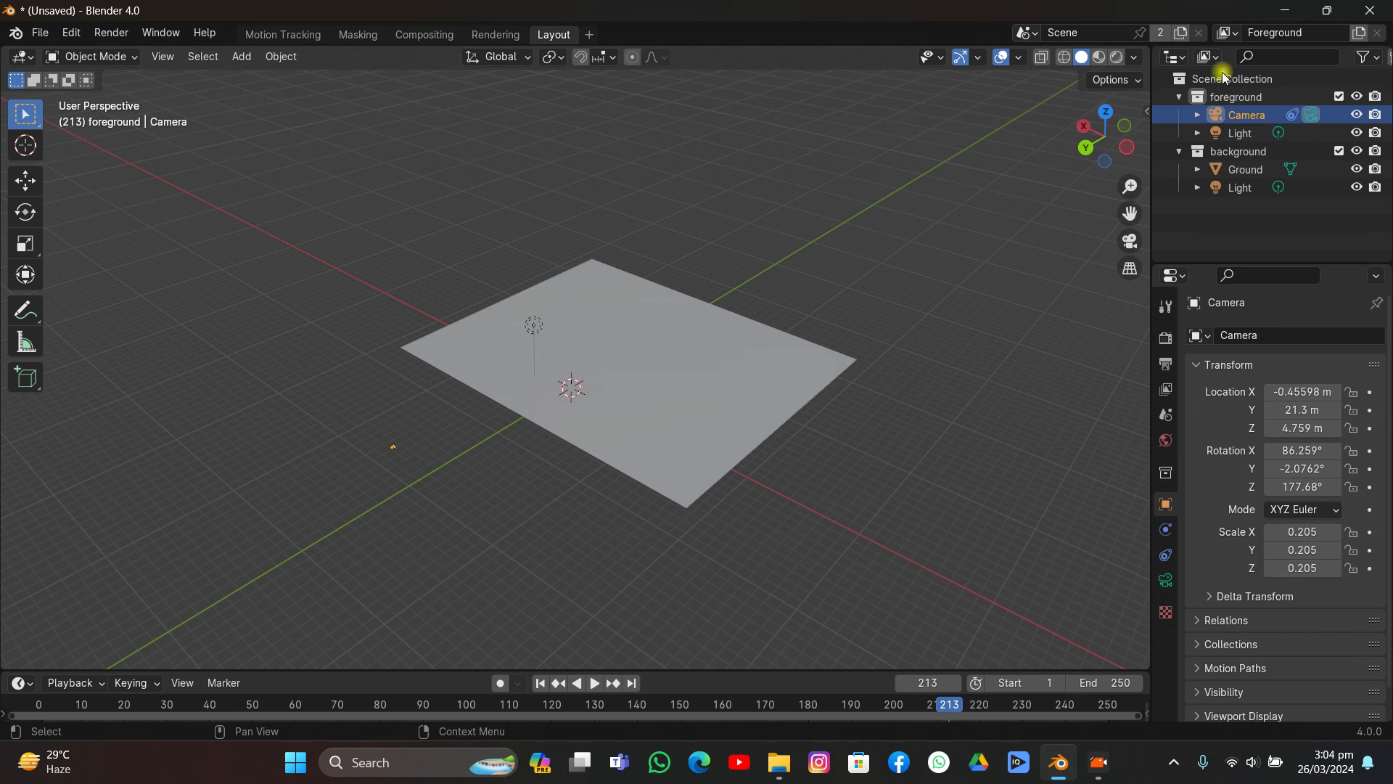
click(1231, 151)
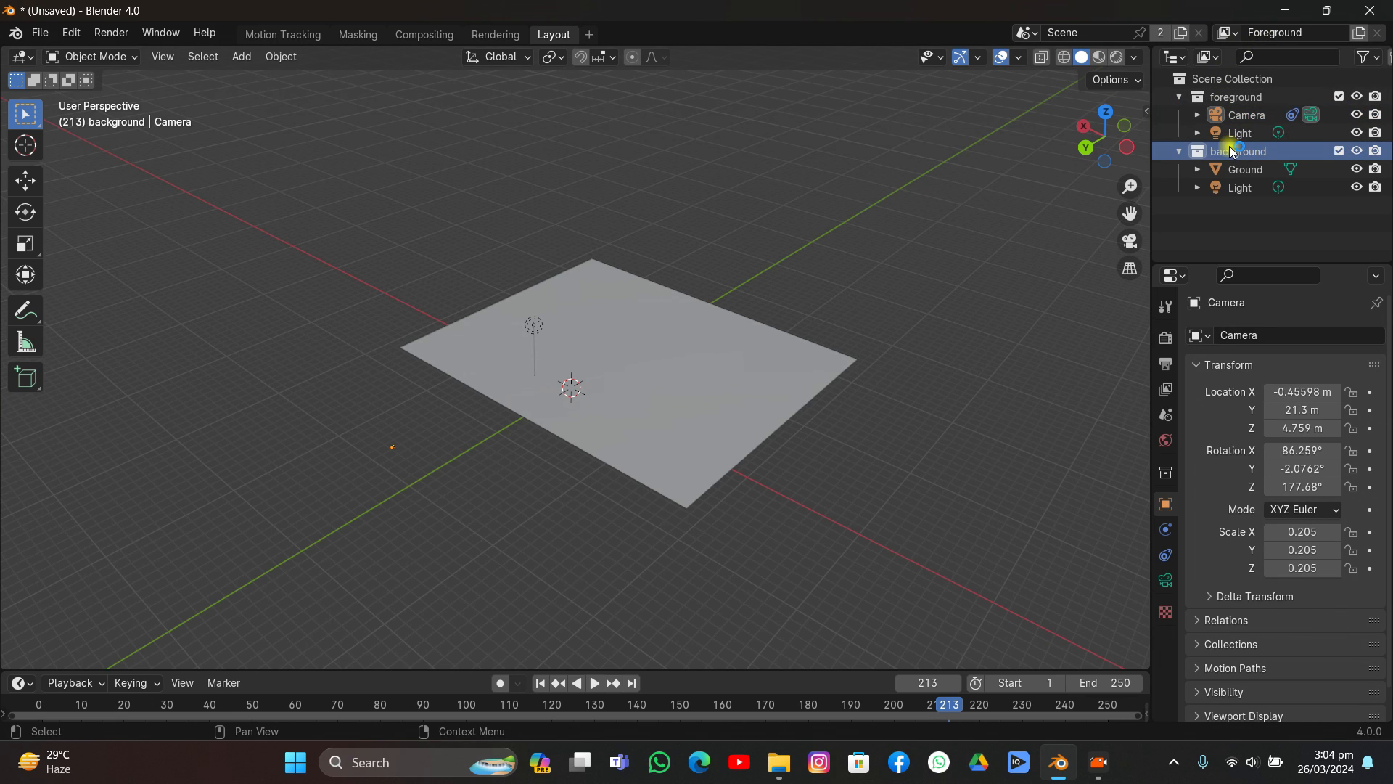
Step: Delete the background collection and view the scene through the camera
key(x)
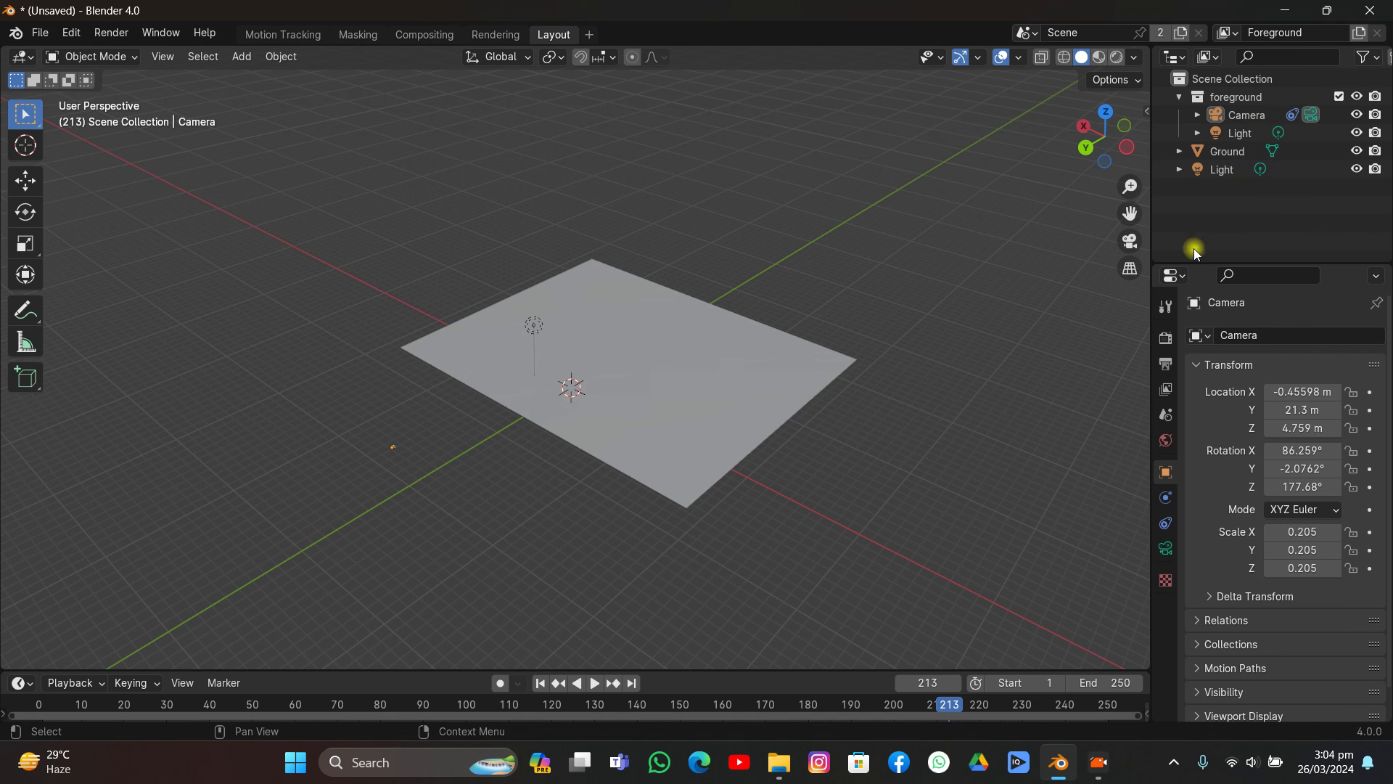
middle_drag(914, 324, 1013, 229)
click(1129, 245)
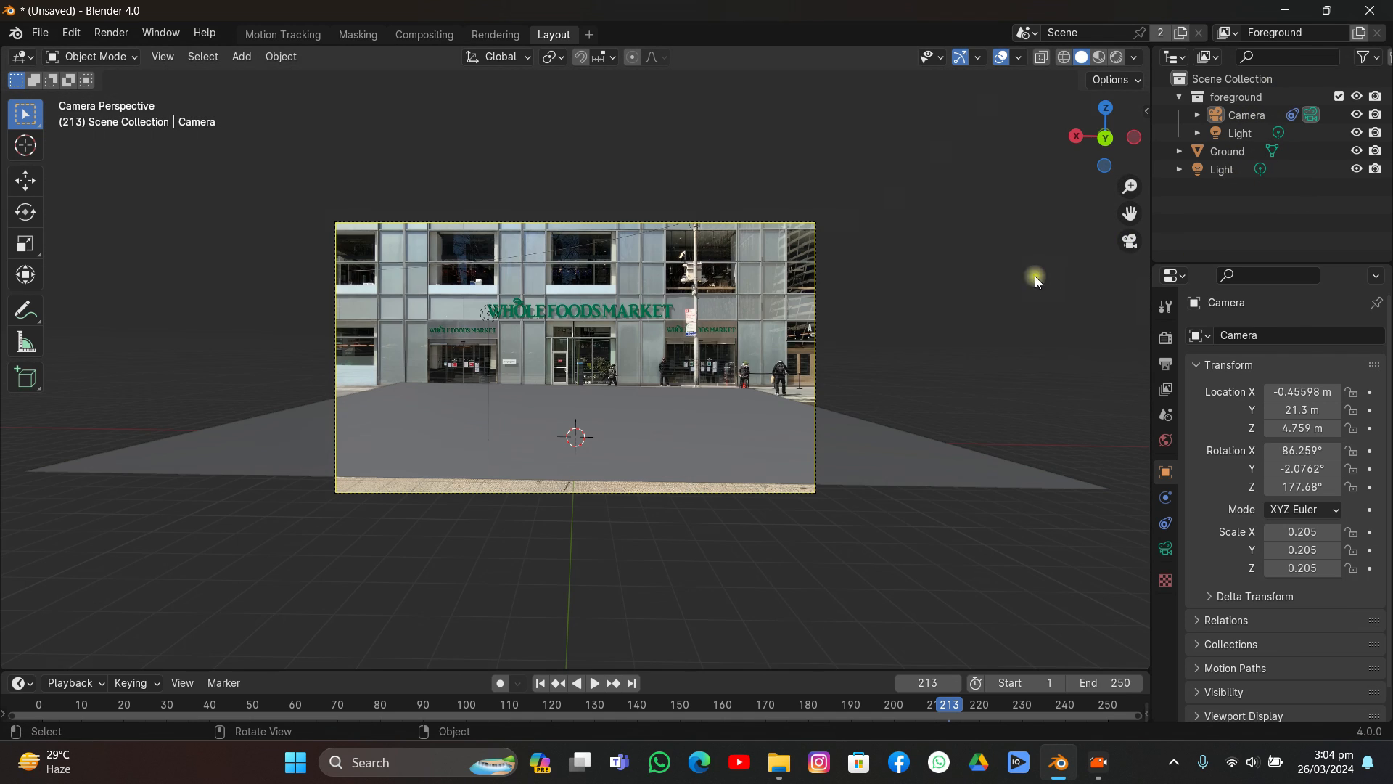
Step: Rotate the Ground plane about the global Z axis by about 6.87°
click(865, 443)
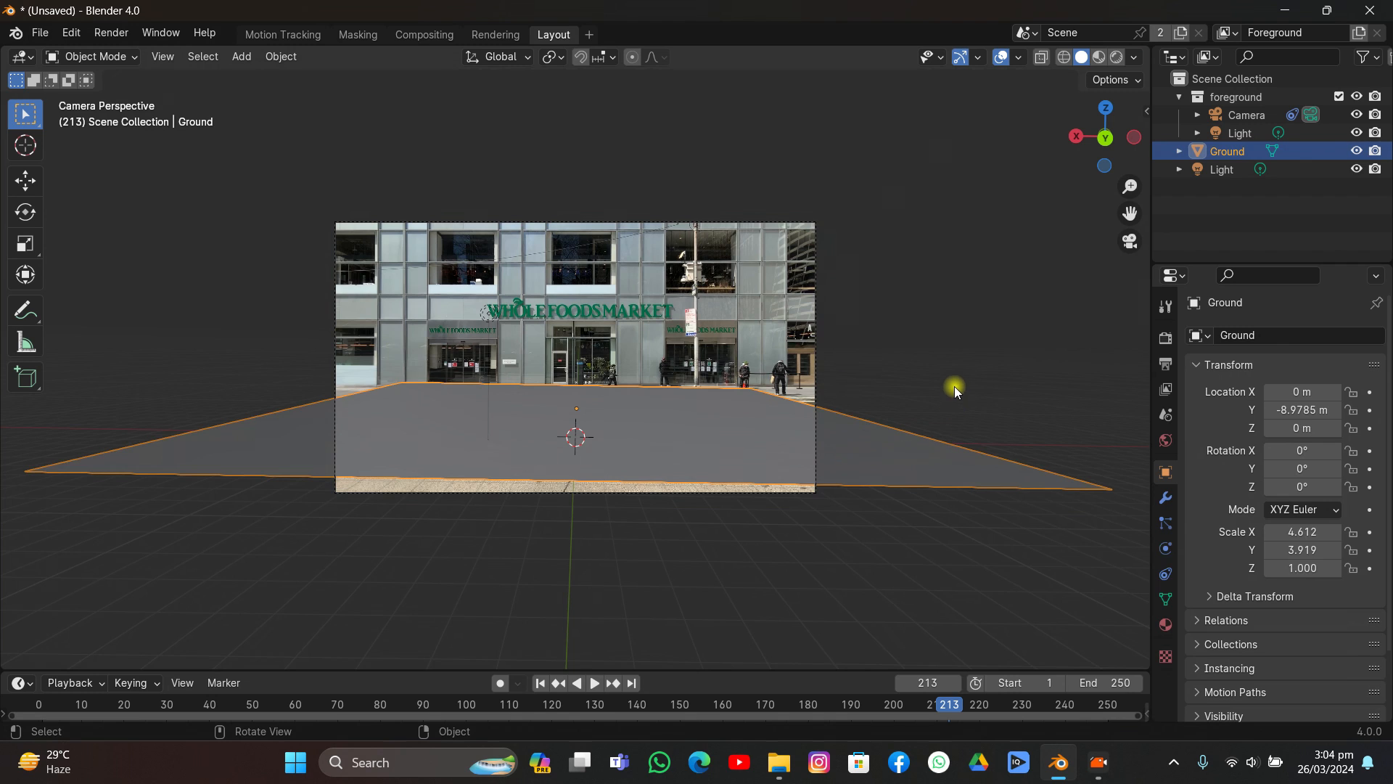
scroll(955, 386, up, 2)
key(r)
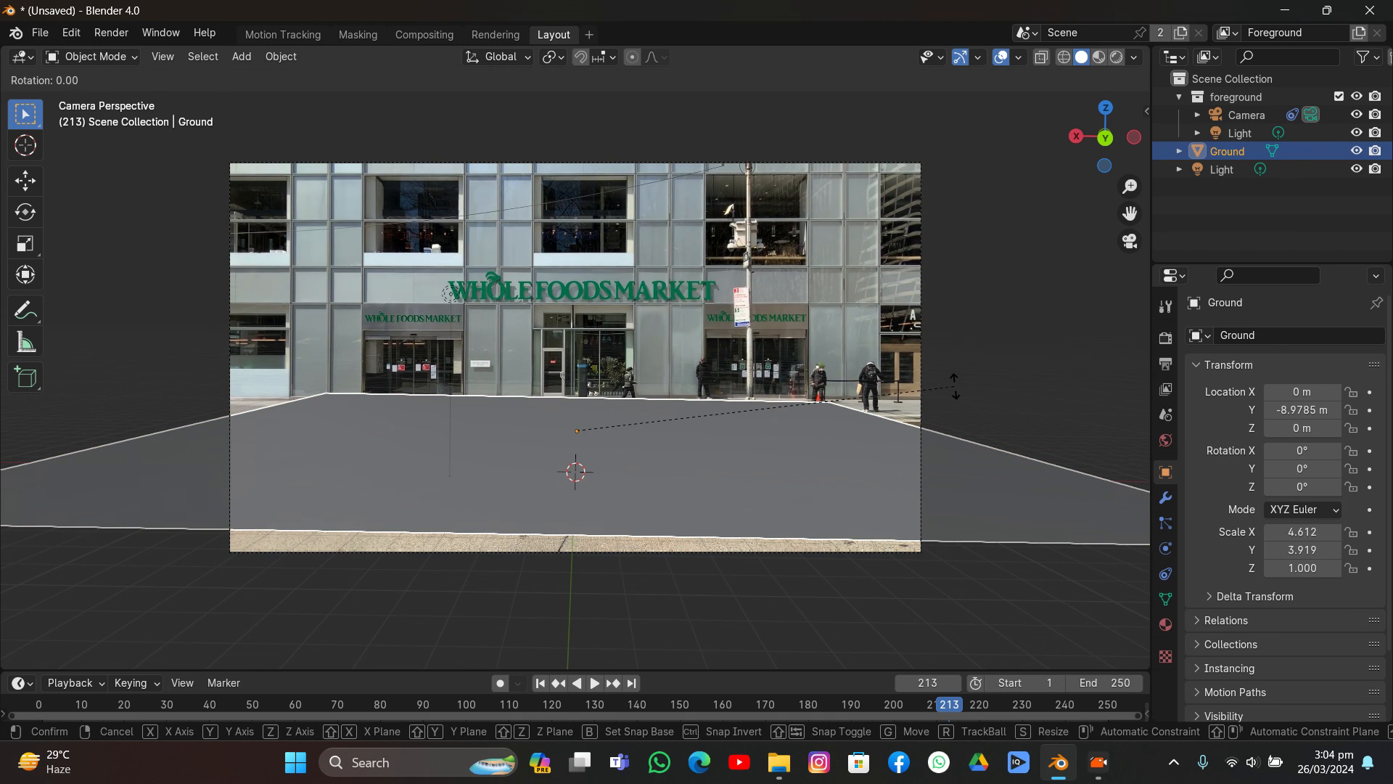
key(z)
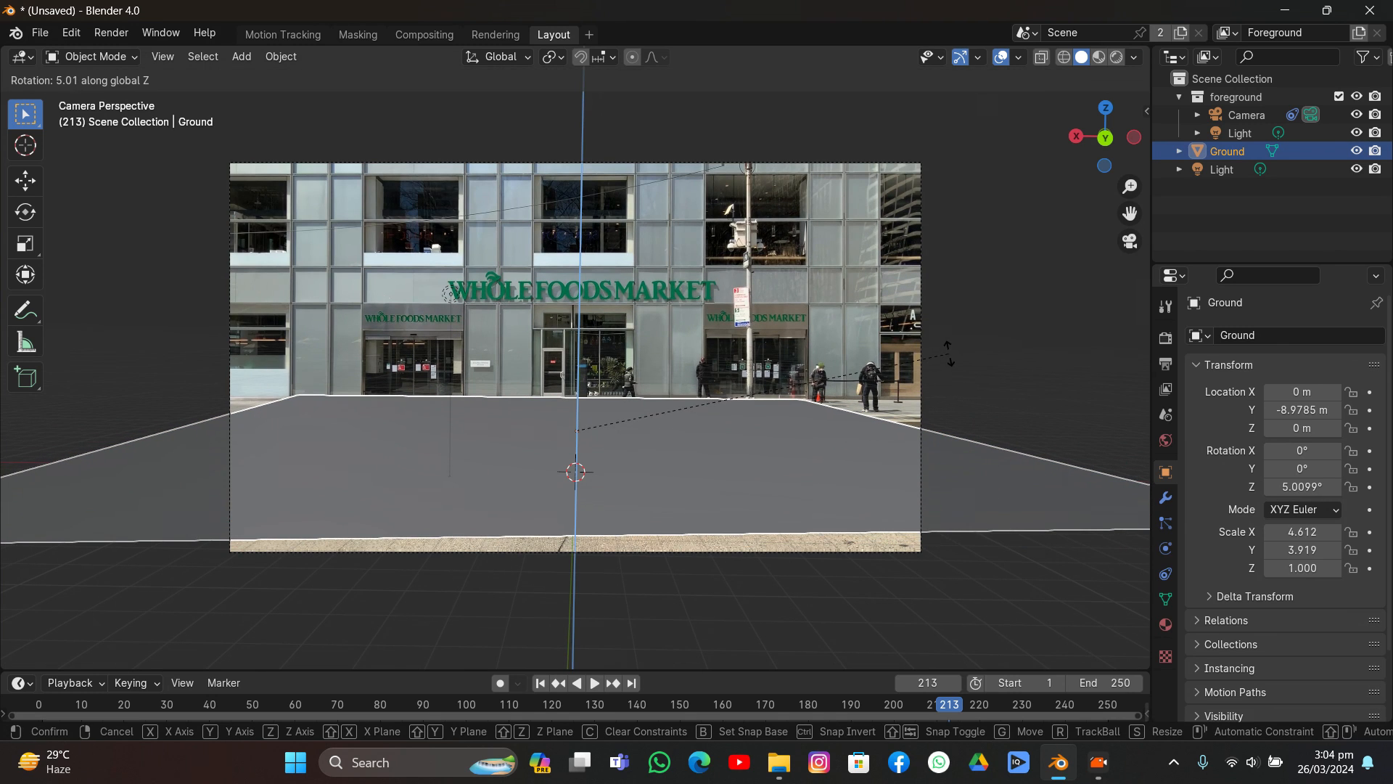
click(942, 344)
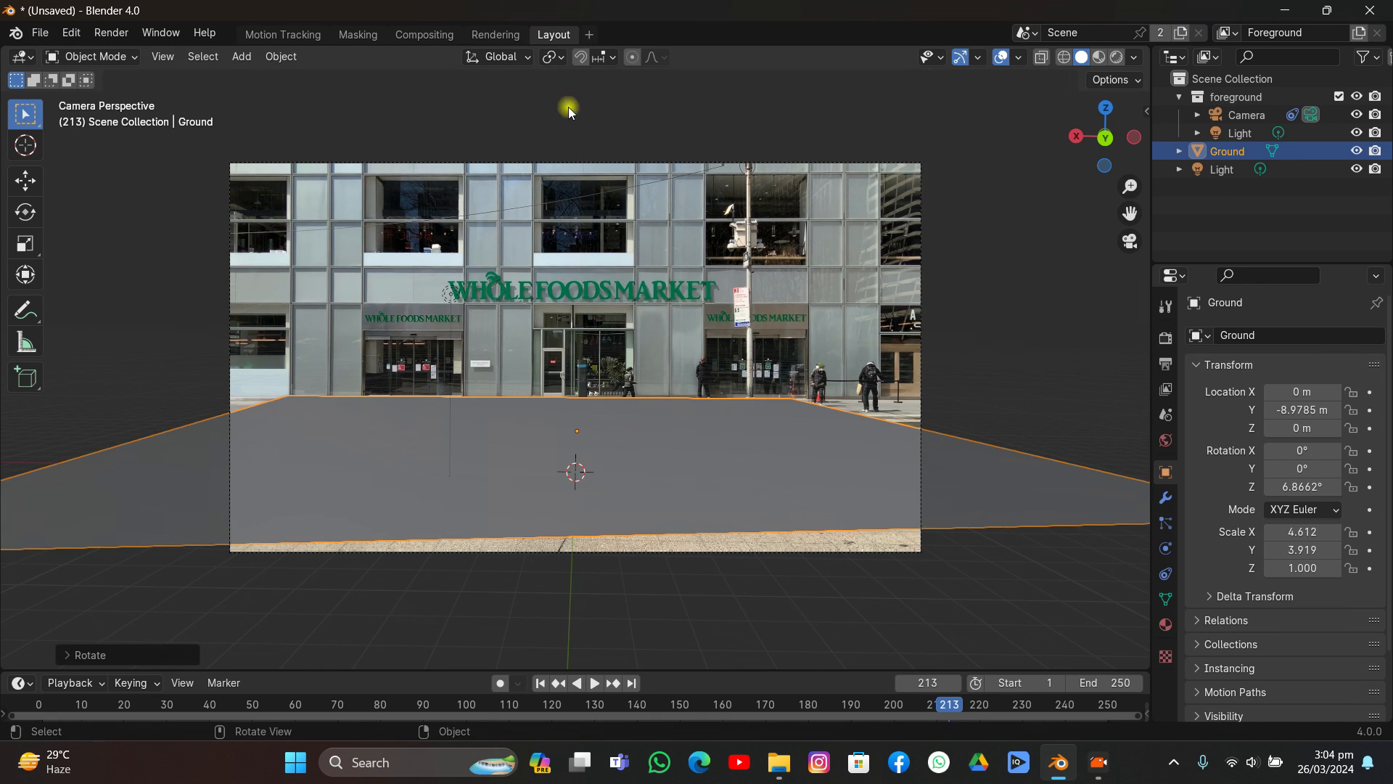
Step: Set the transform orientation to Local and scale the Ground plane along Y to about 4.52
click(500, 57)
click(444, 138)
key(s)
key(y)
click(840, 363)
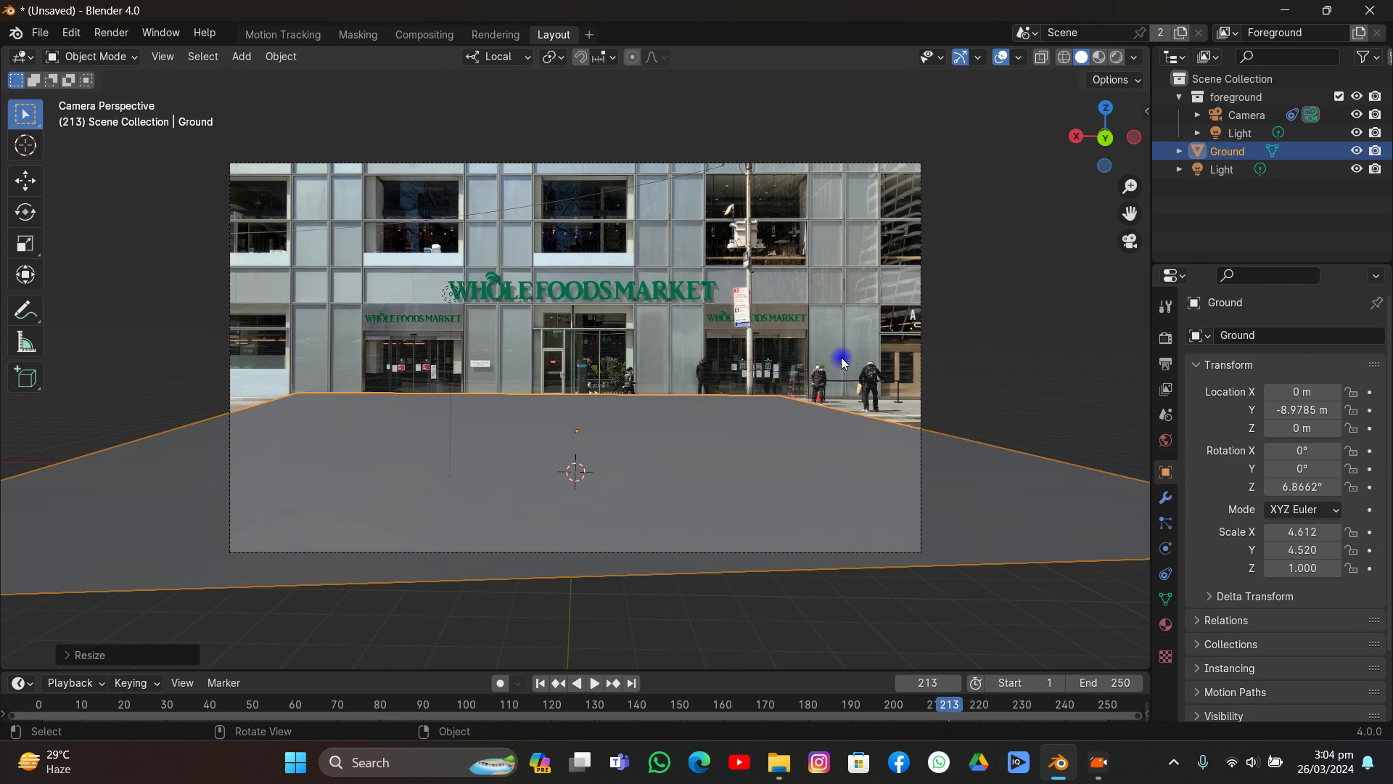
Step: Move the Ground plane along its local Y axis to about Y -7.97 m
key(g)
key(y)
click(845, 366)
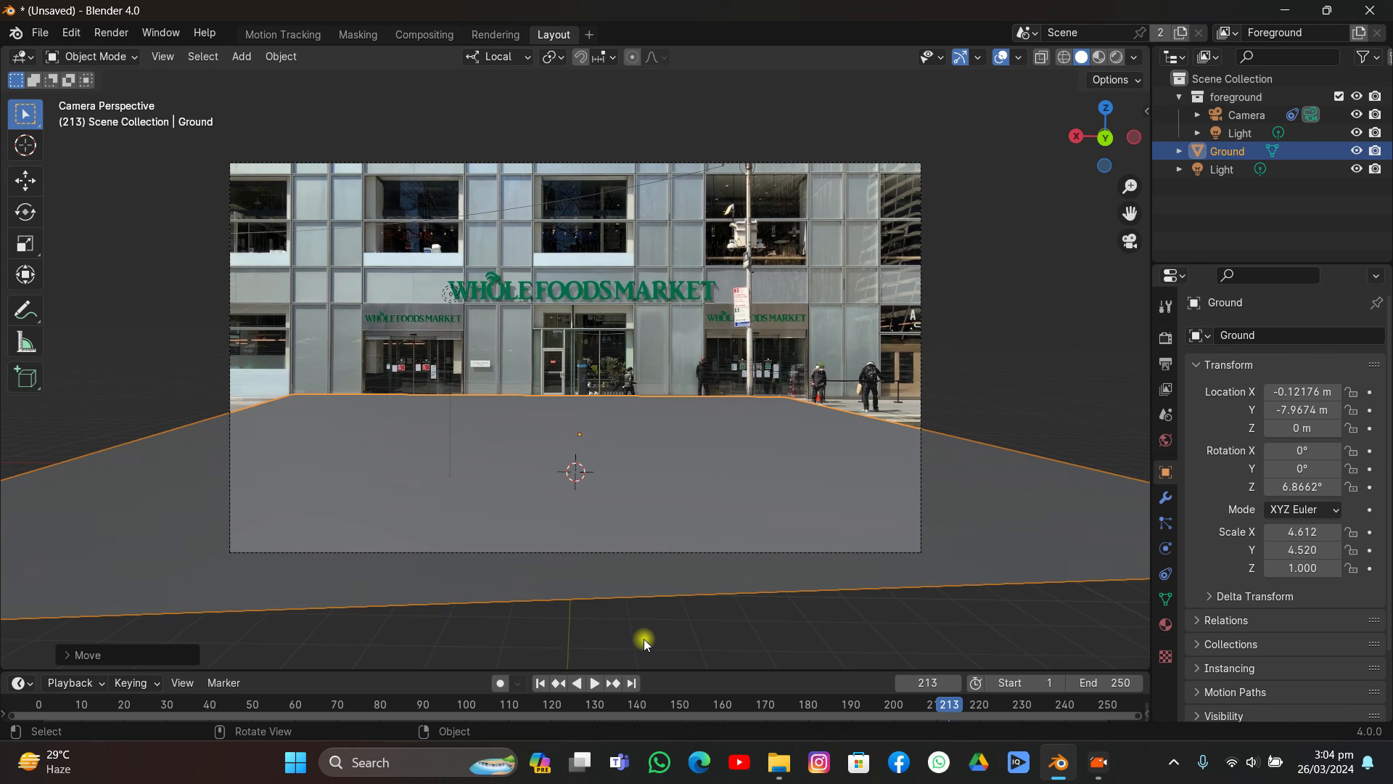
Step: Enlarge the timeline and play the animation from the first frame to check how the ground plane sticks to the footage
drag(658, 670, 658, 568)
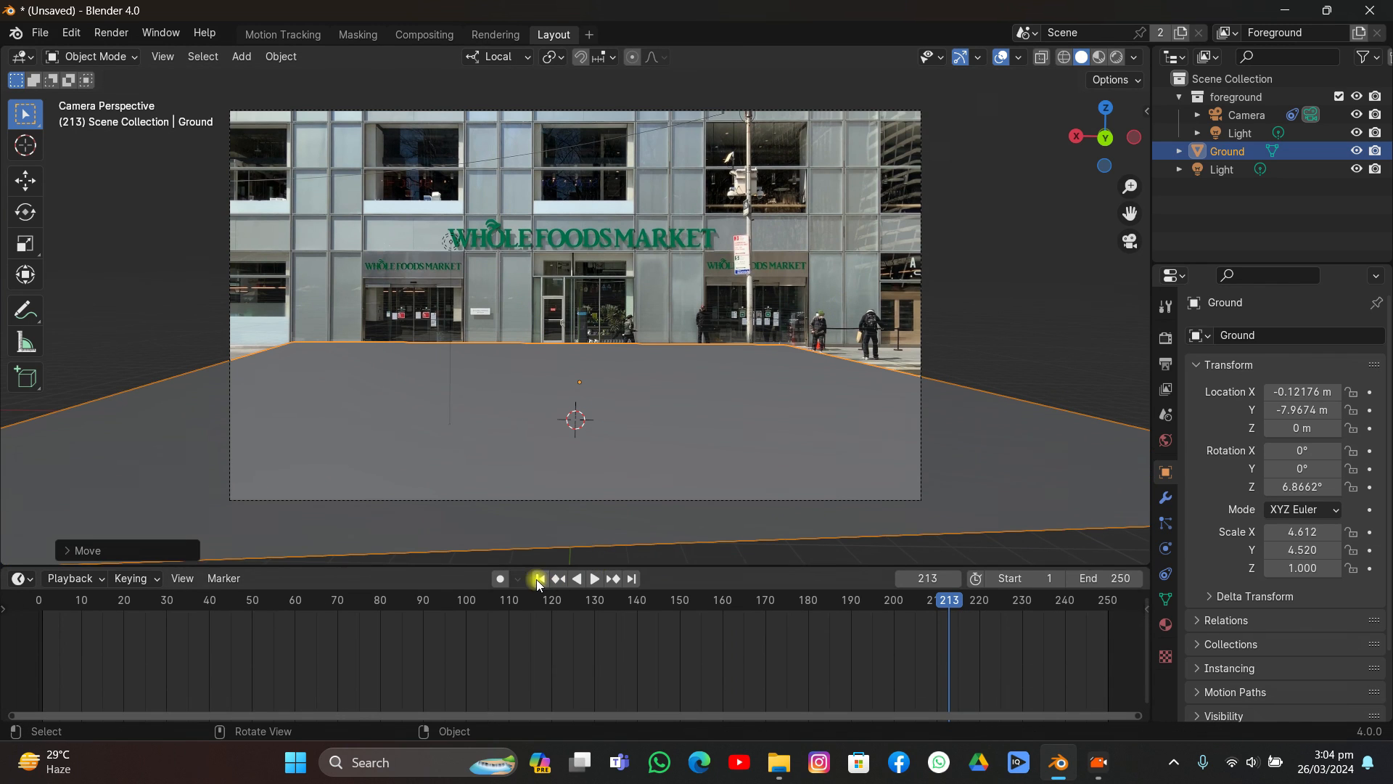
click(537, 579)
click(586, 579)
click(693, 283)
scroll(693, 283, up, 3)
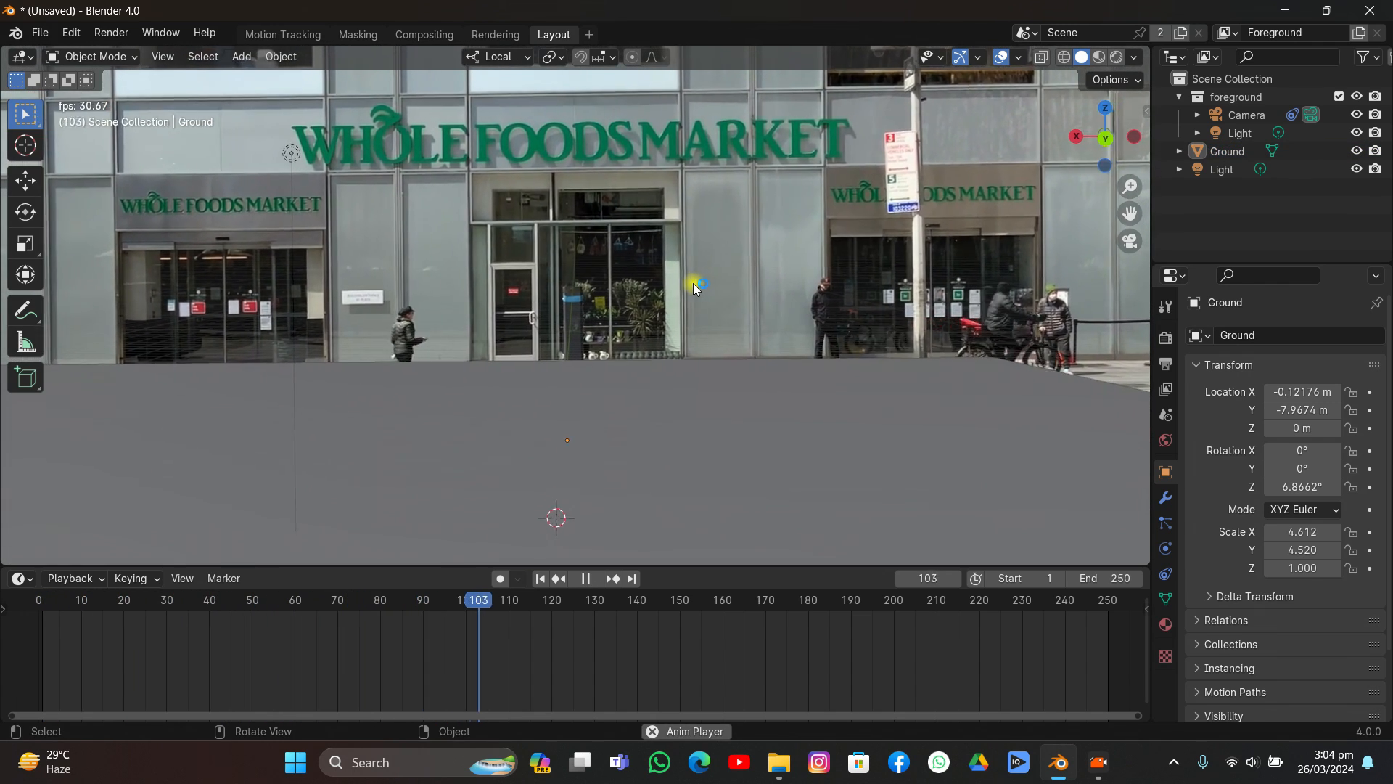
key(space)
scroll(694, 283, down, 3)
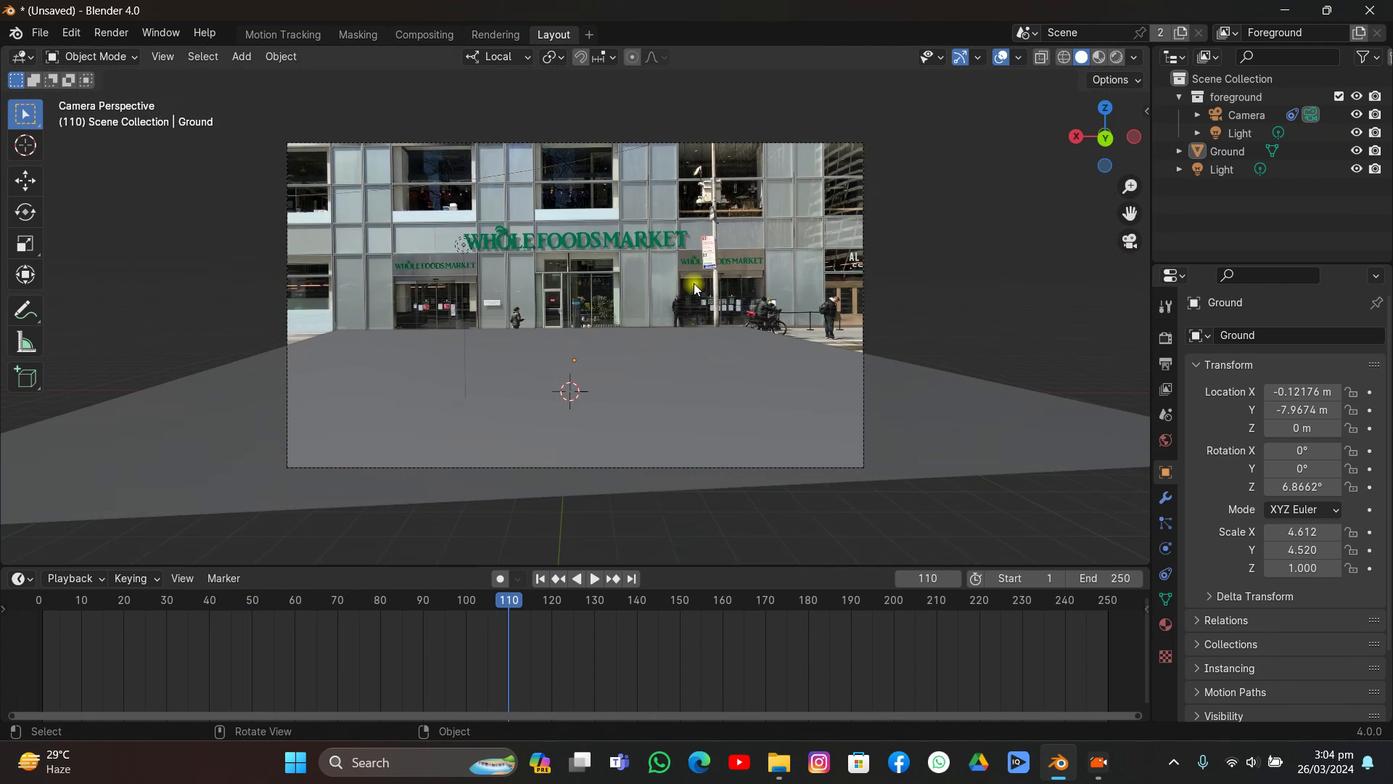
Step: Widen the Ground plane along its local X axis to a scale of about 7.6
click(703, 368)
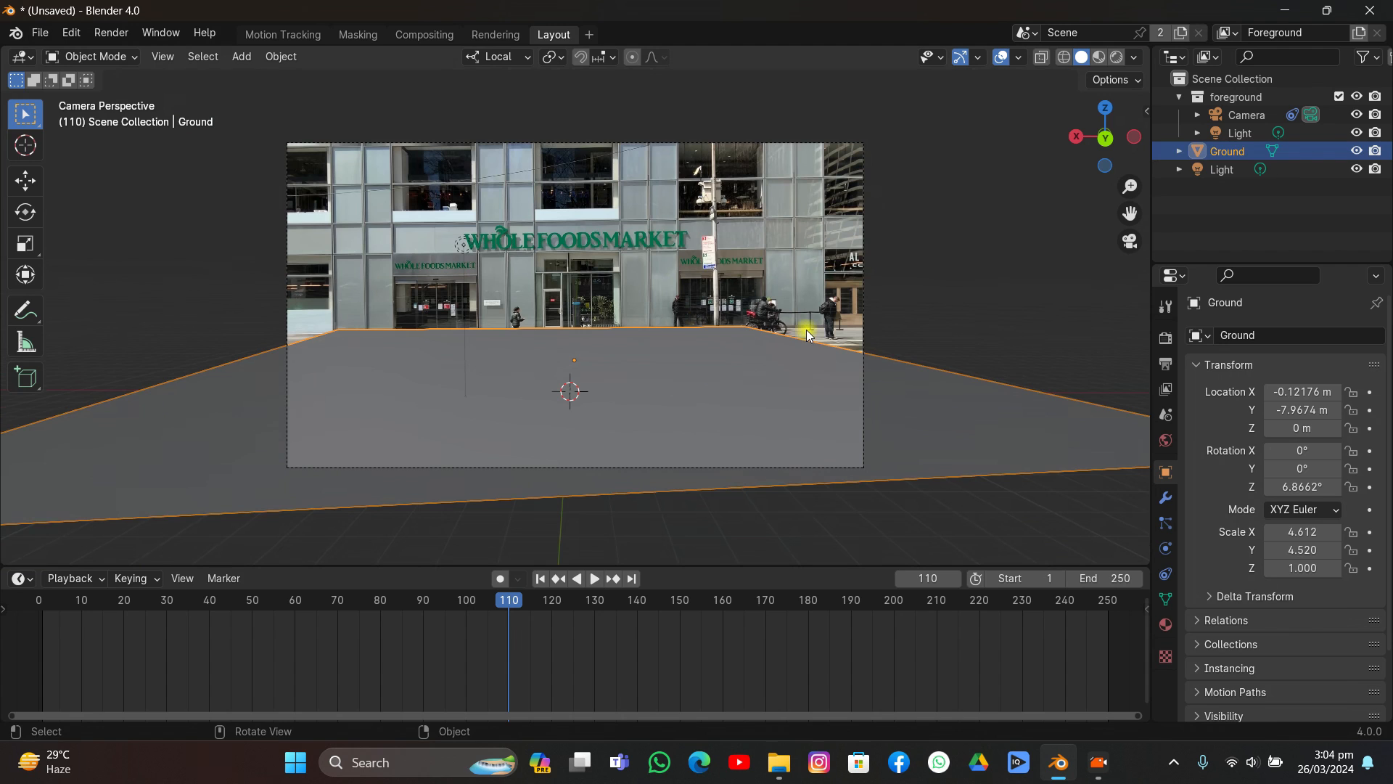
key(s)
key(x)
click(954, 358)
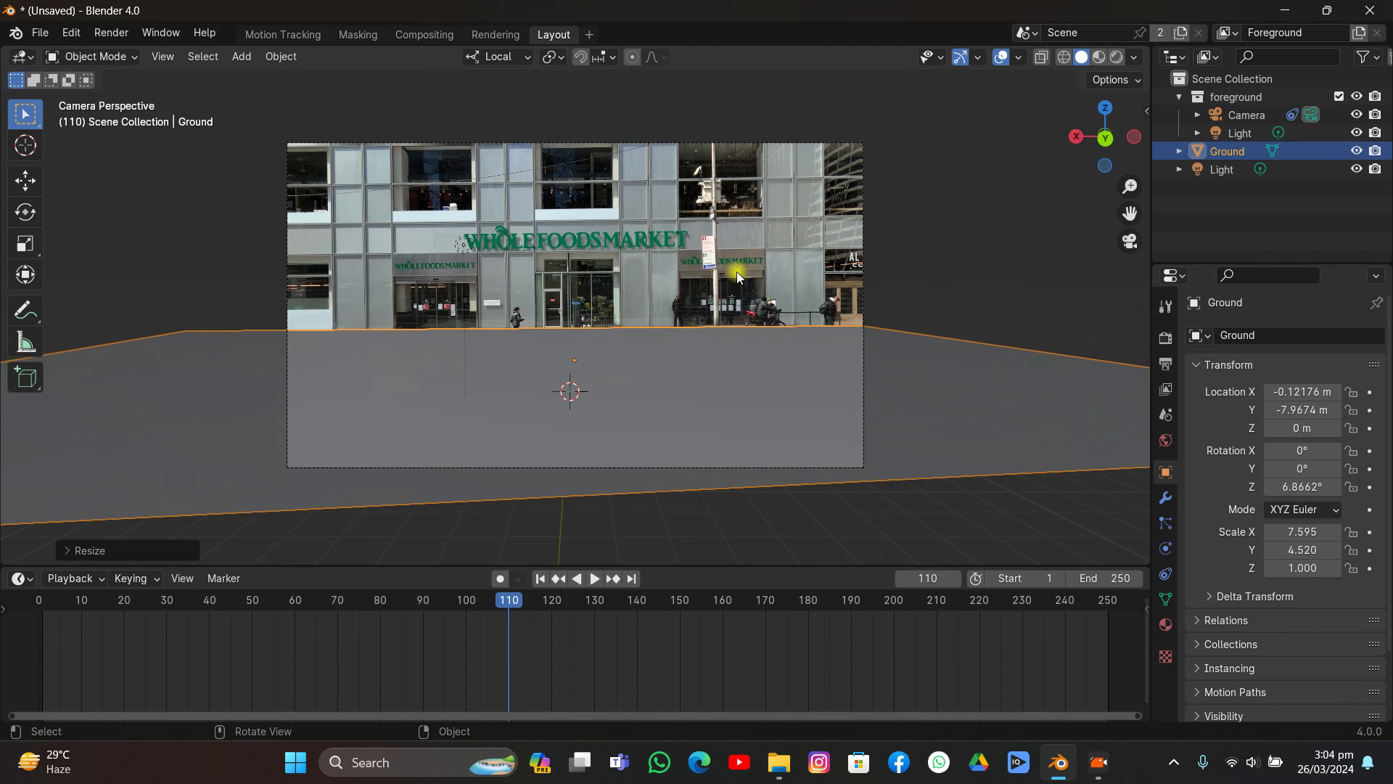
Step: Save the project in the parent folder 10 as "MAin track.blend"
key(ctrl+s)
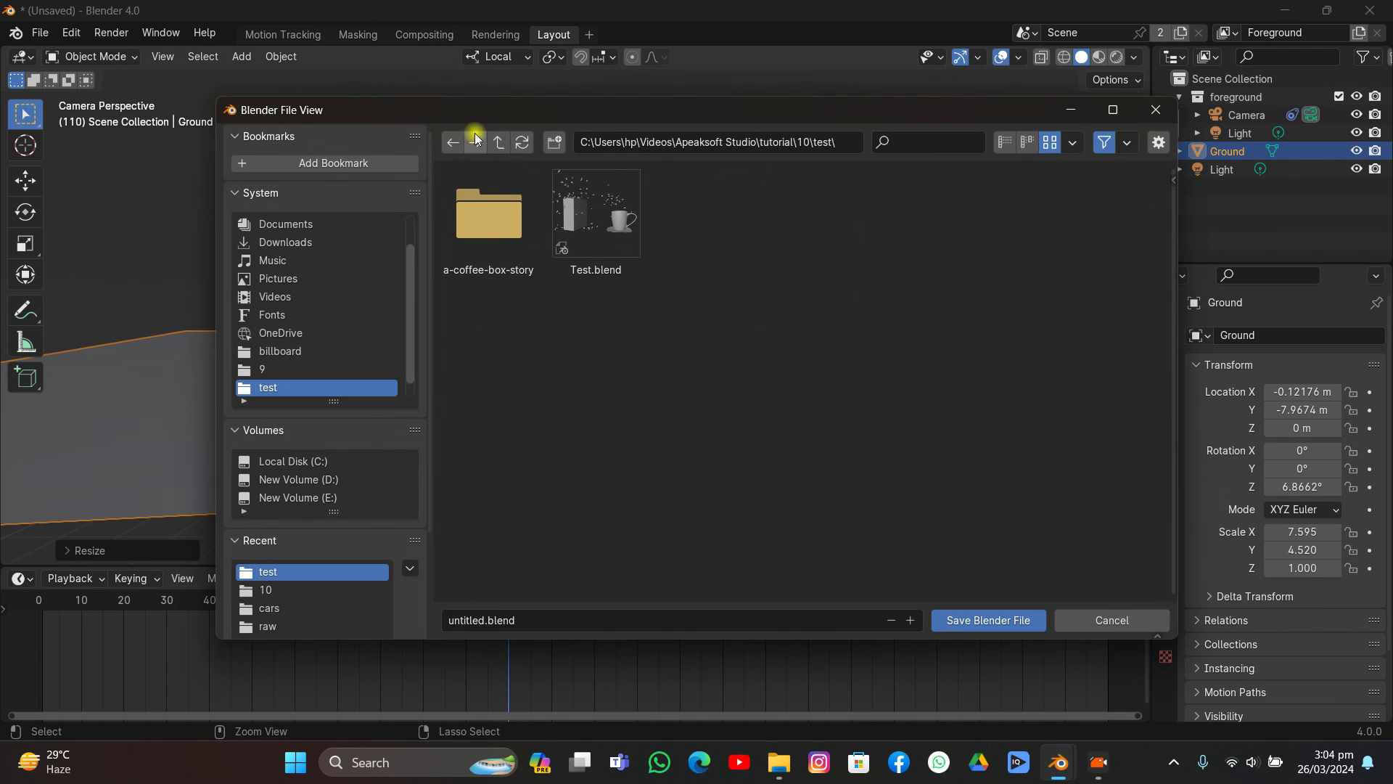
click(497, 143)
click(563, 614)
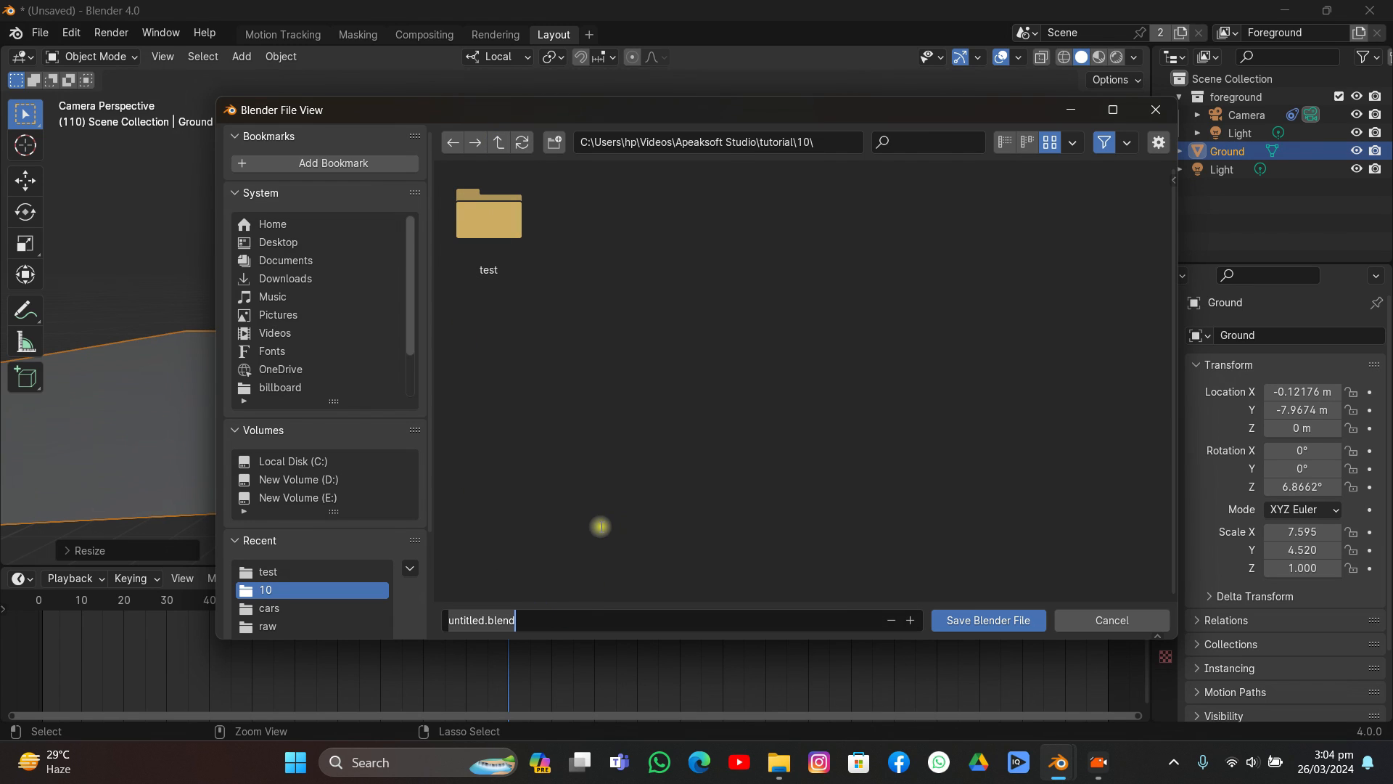
text(MAin track)
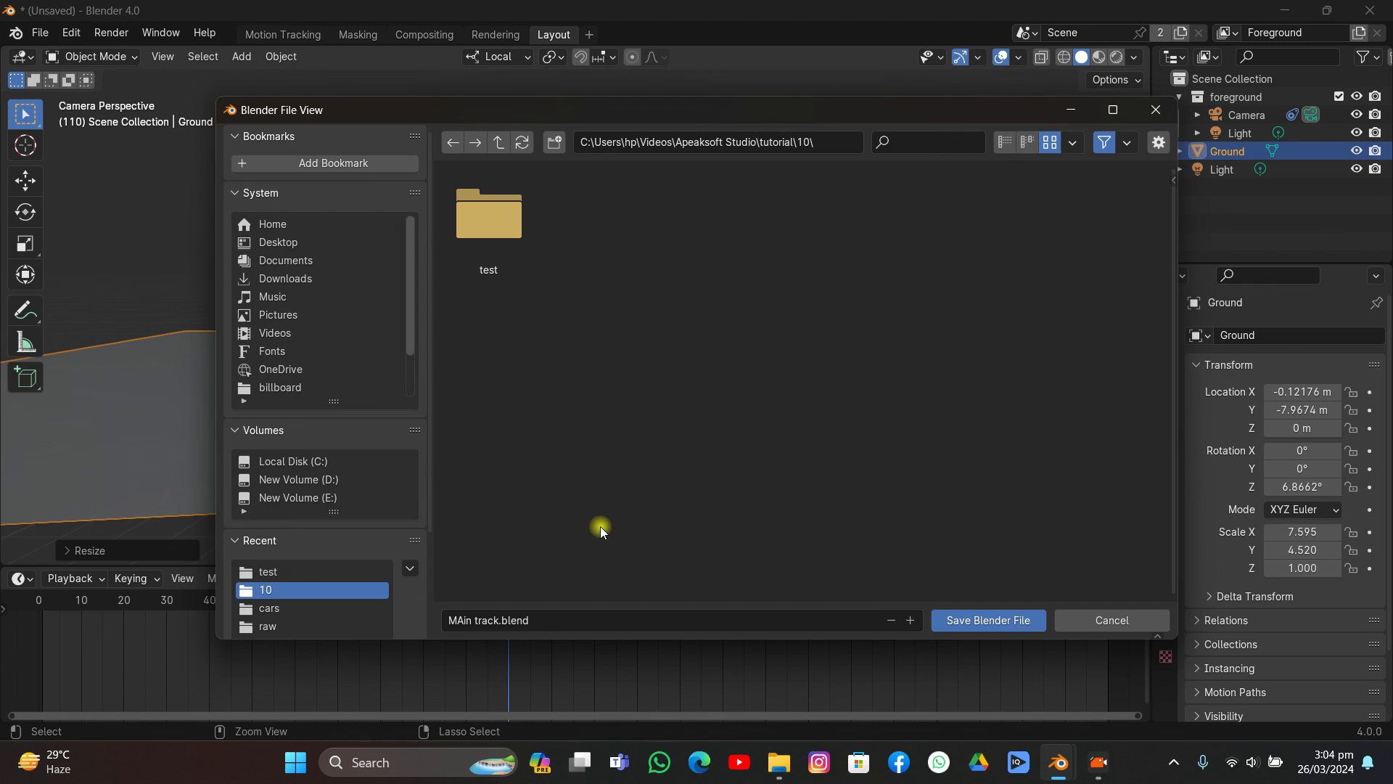
click(1008, 618)
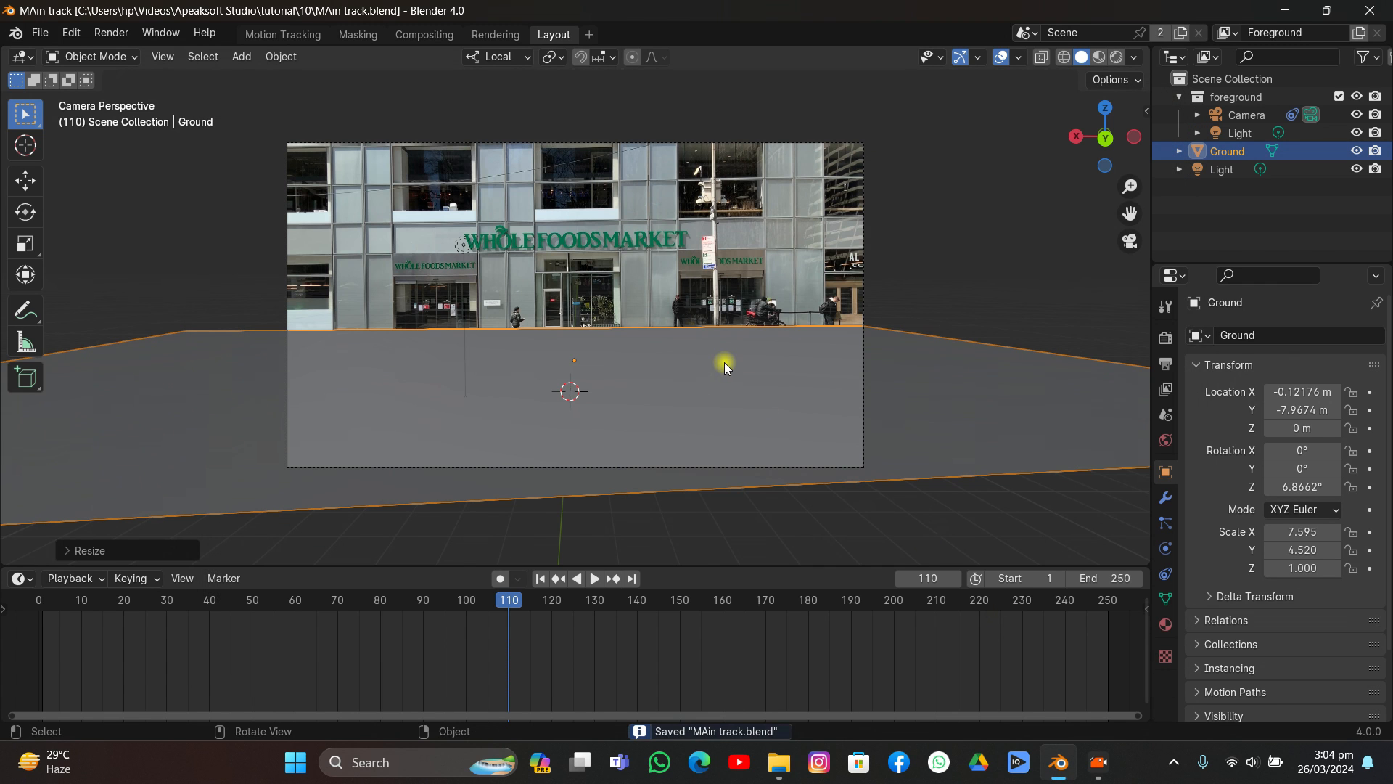
Step: Append the objects baso, Coffee Box and COFFEE_COFFEE_MAT_0 from Test.blend in the test folder
click(40, 33)
click(119, 247)
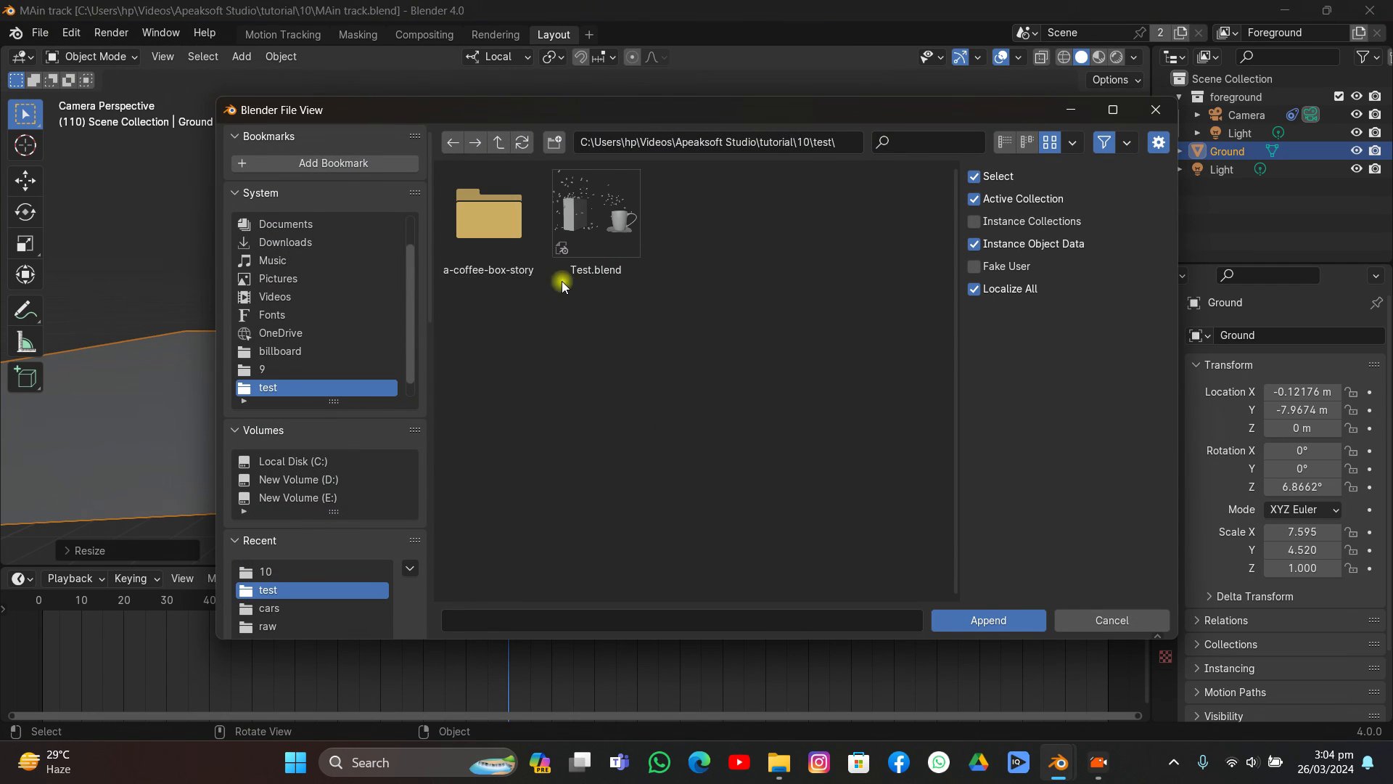
click(585, 239)
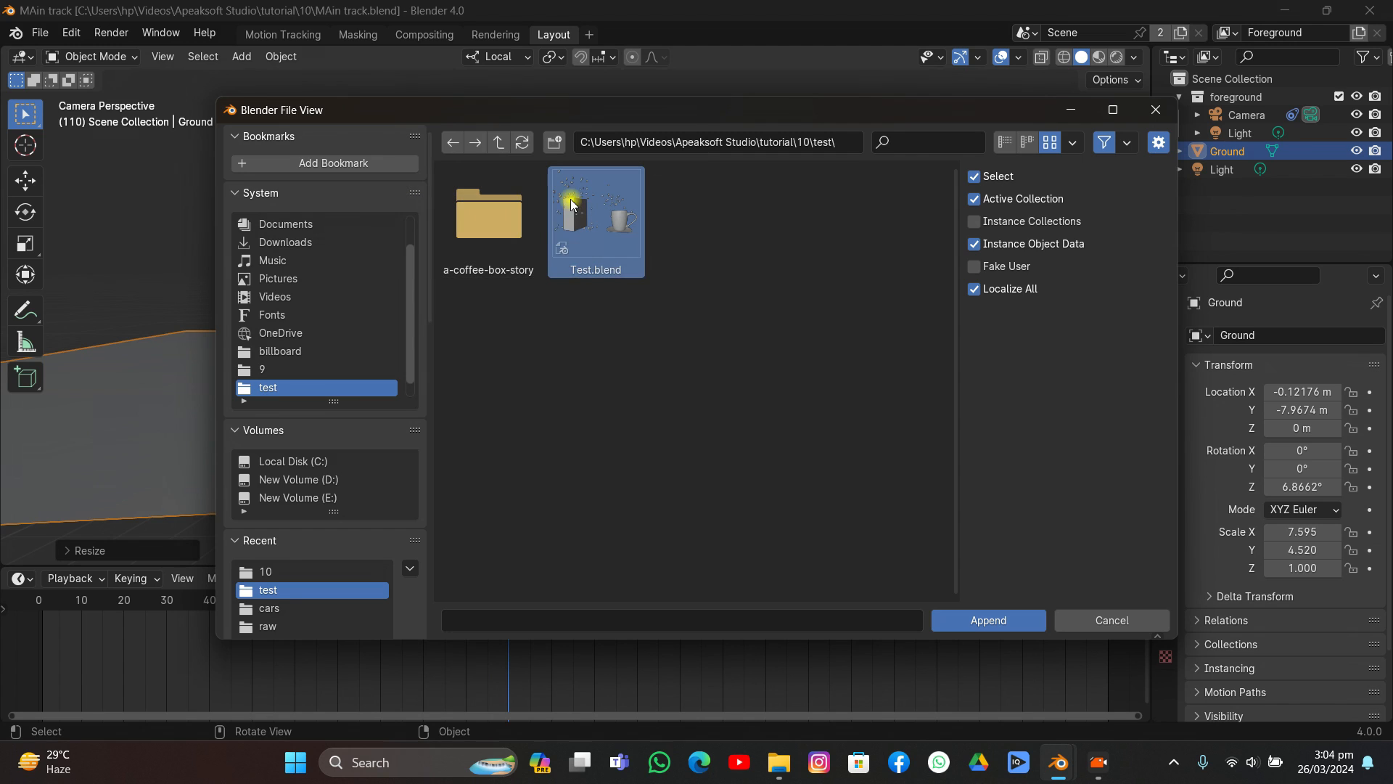
double_click(572, 202)
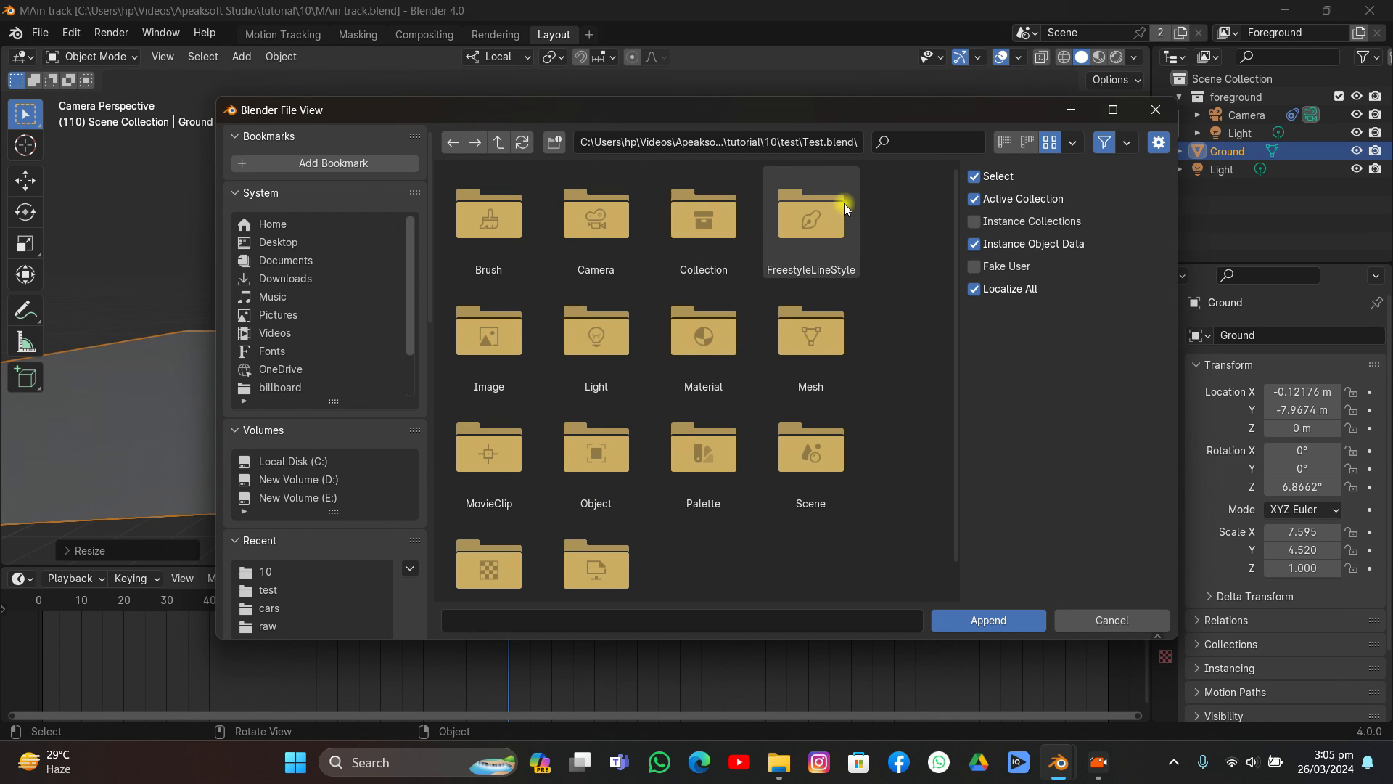
scroll(816, 273, down, 1)
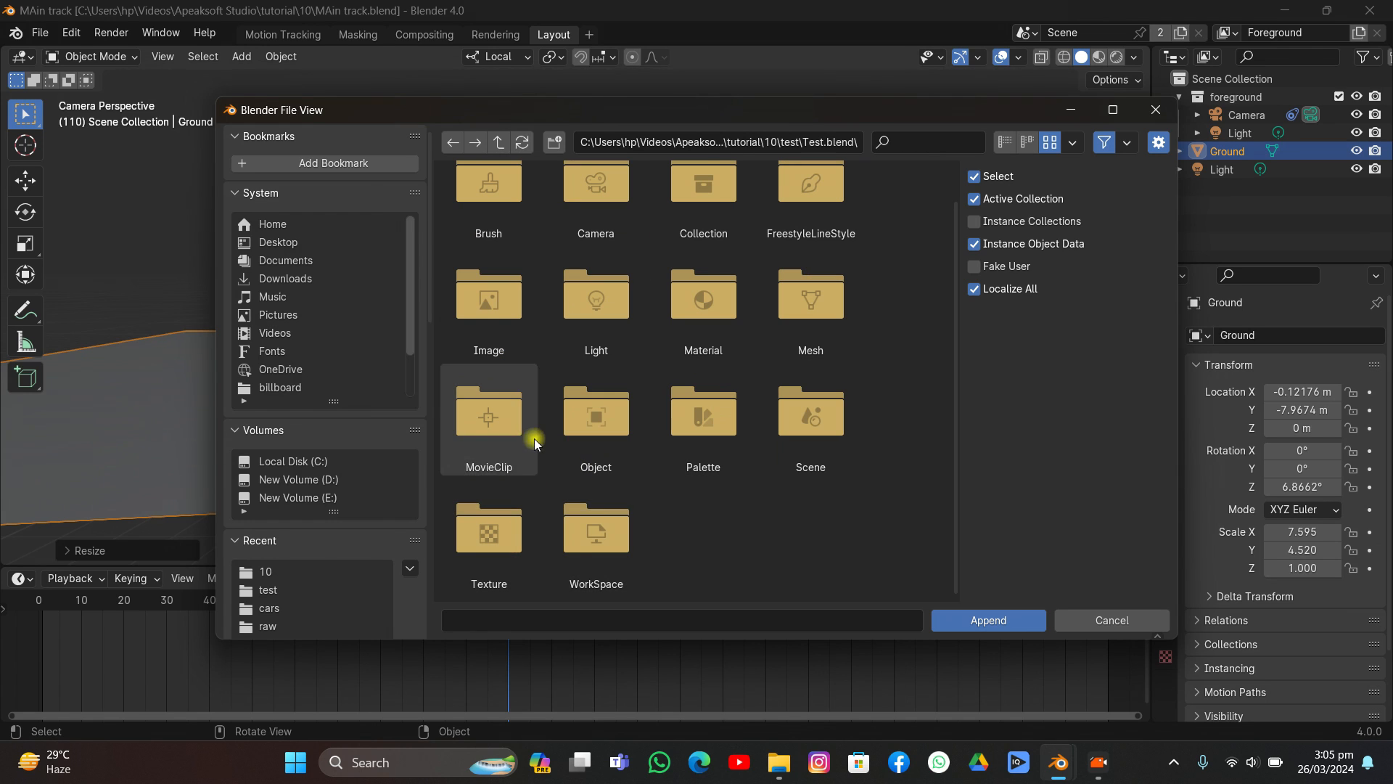
double_click(603, 415)
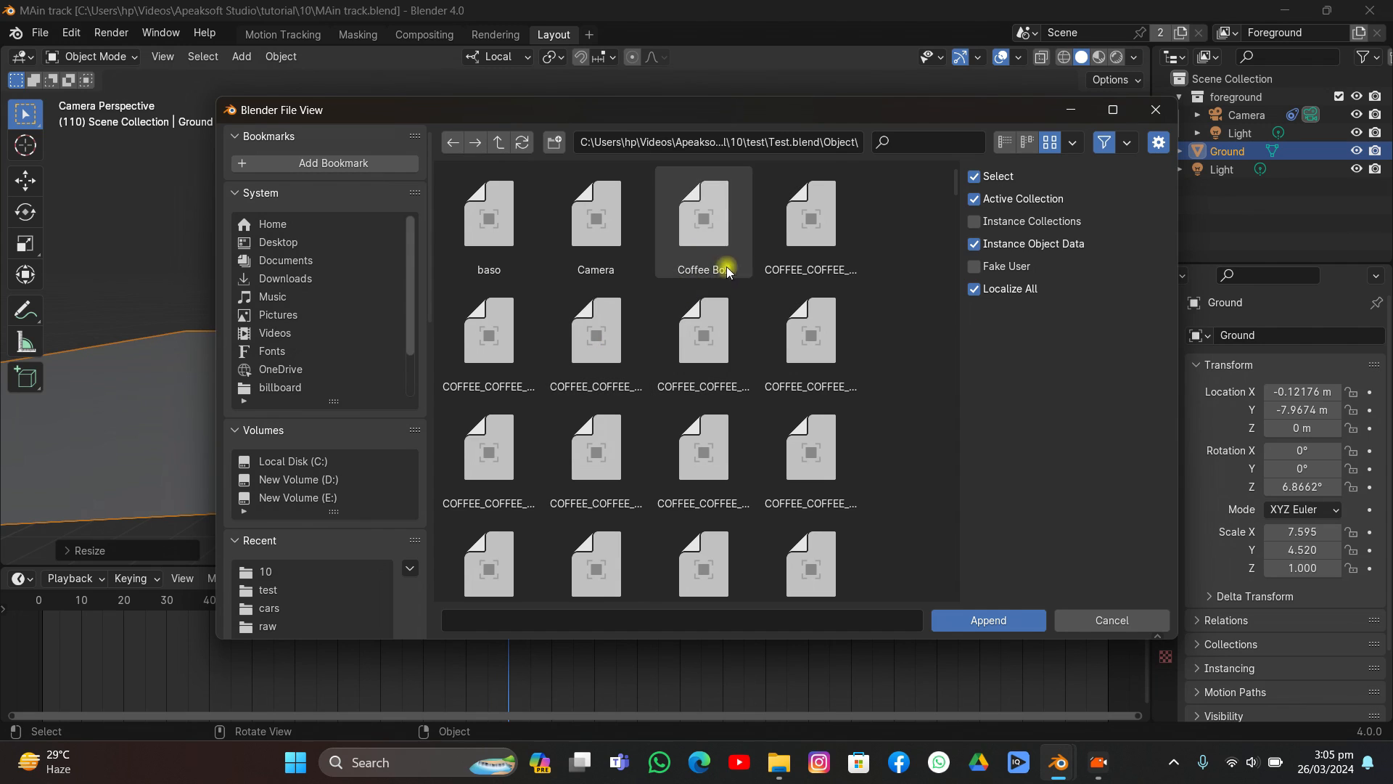
click(704, 240)
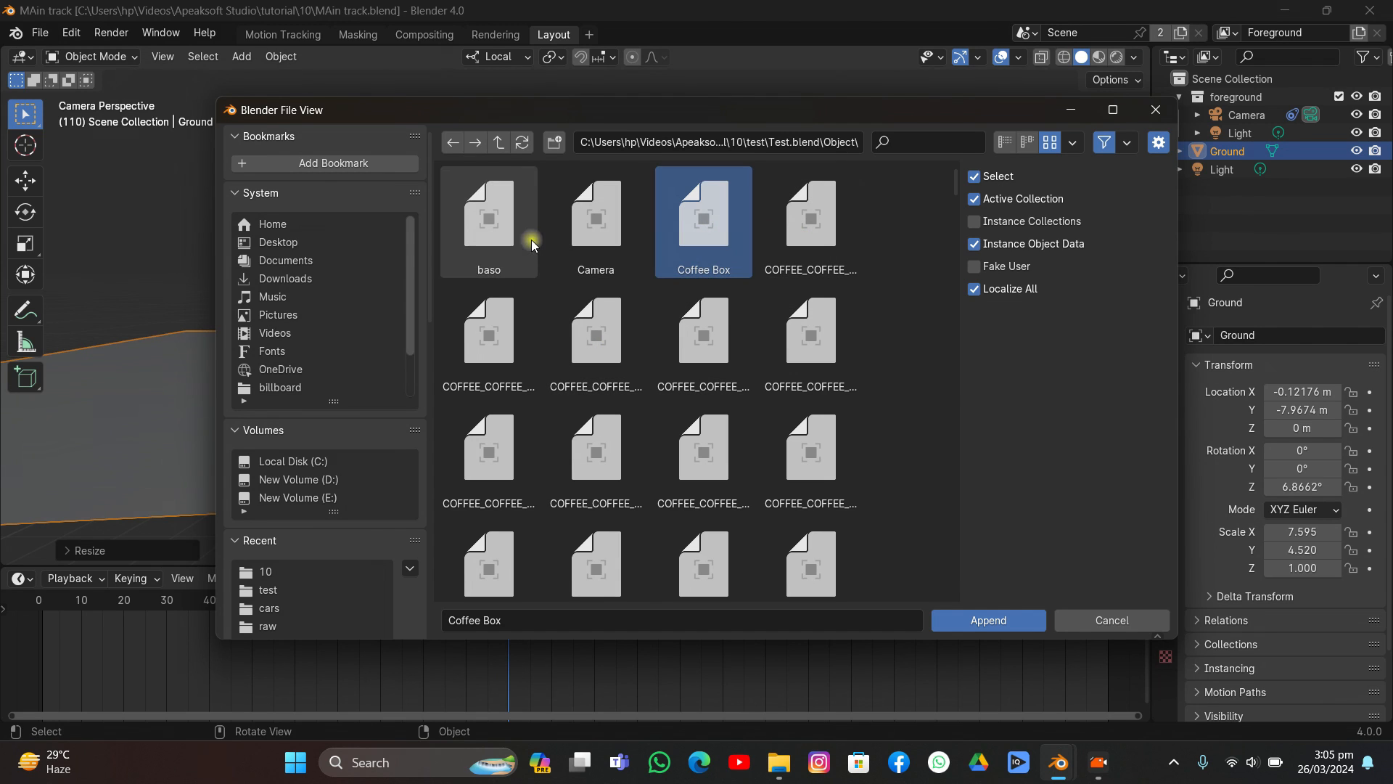
ctrl+click(534, 233)
ctrl+click(774, 232)
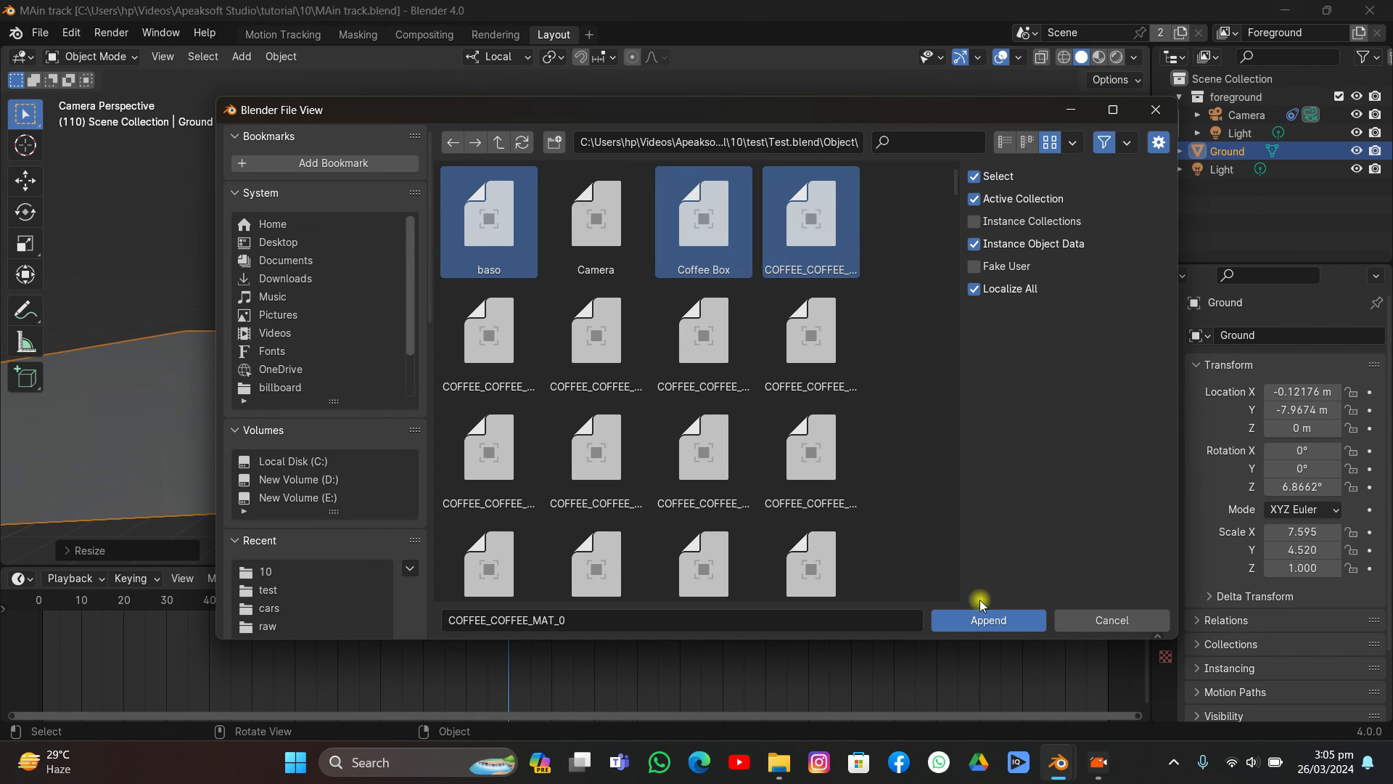
click(983, 619)
middle_drag(729, 280, 619, 319)
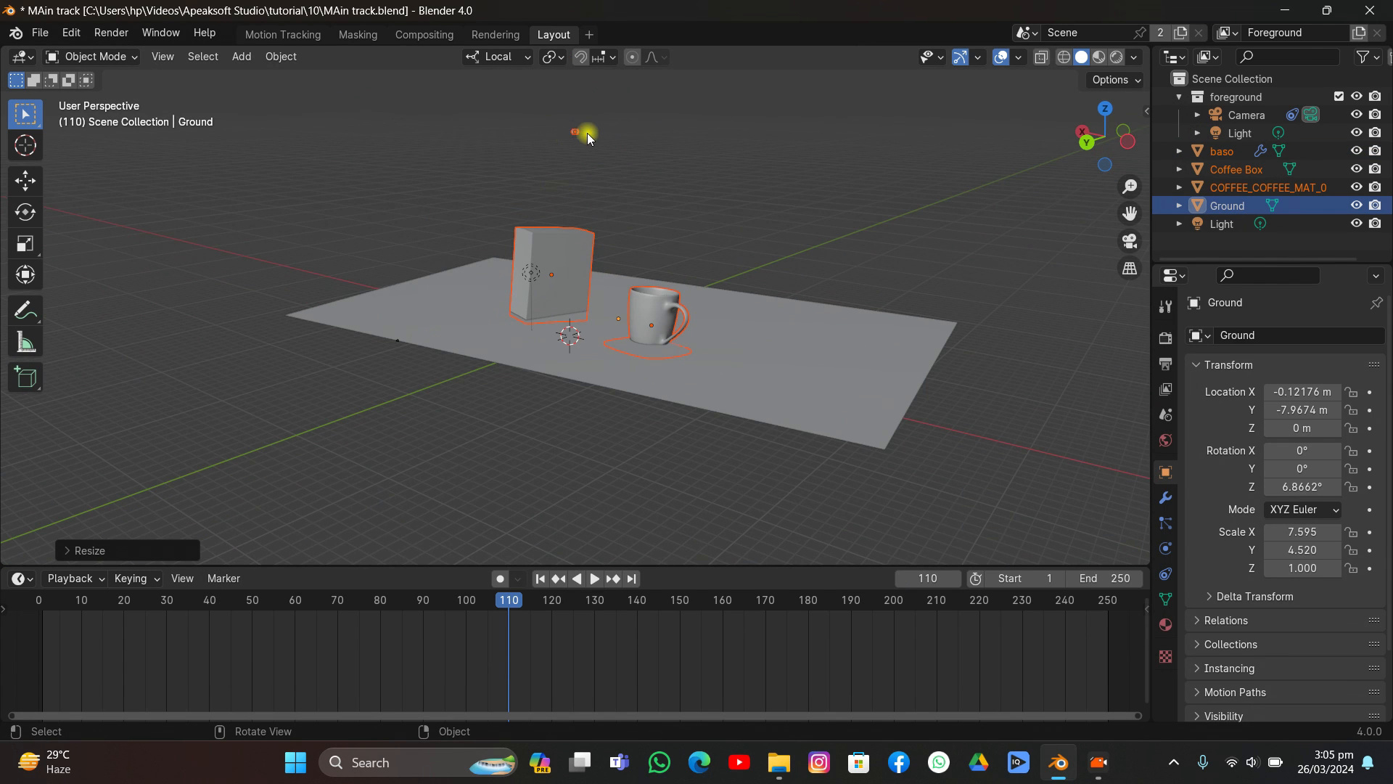
Step: Remove the rigid body physics from COFFEE_COFFEE_MAT_0, the mug and the Coffee Box
click(1269, 187)
click(1168, 550)
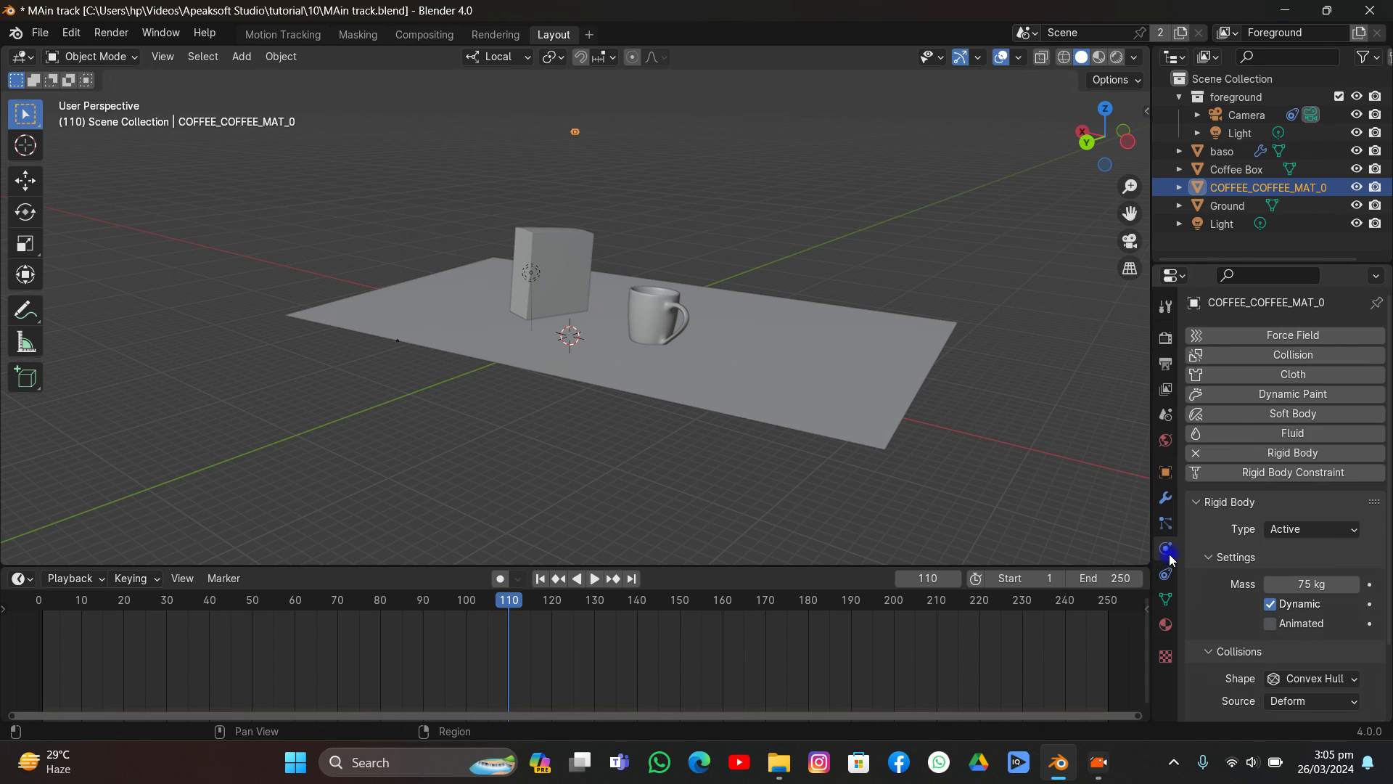
click(1196, 453)
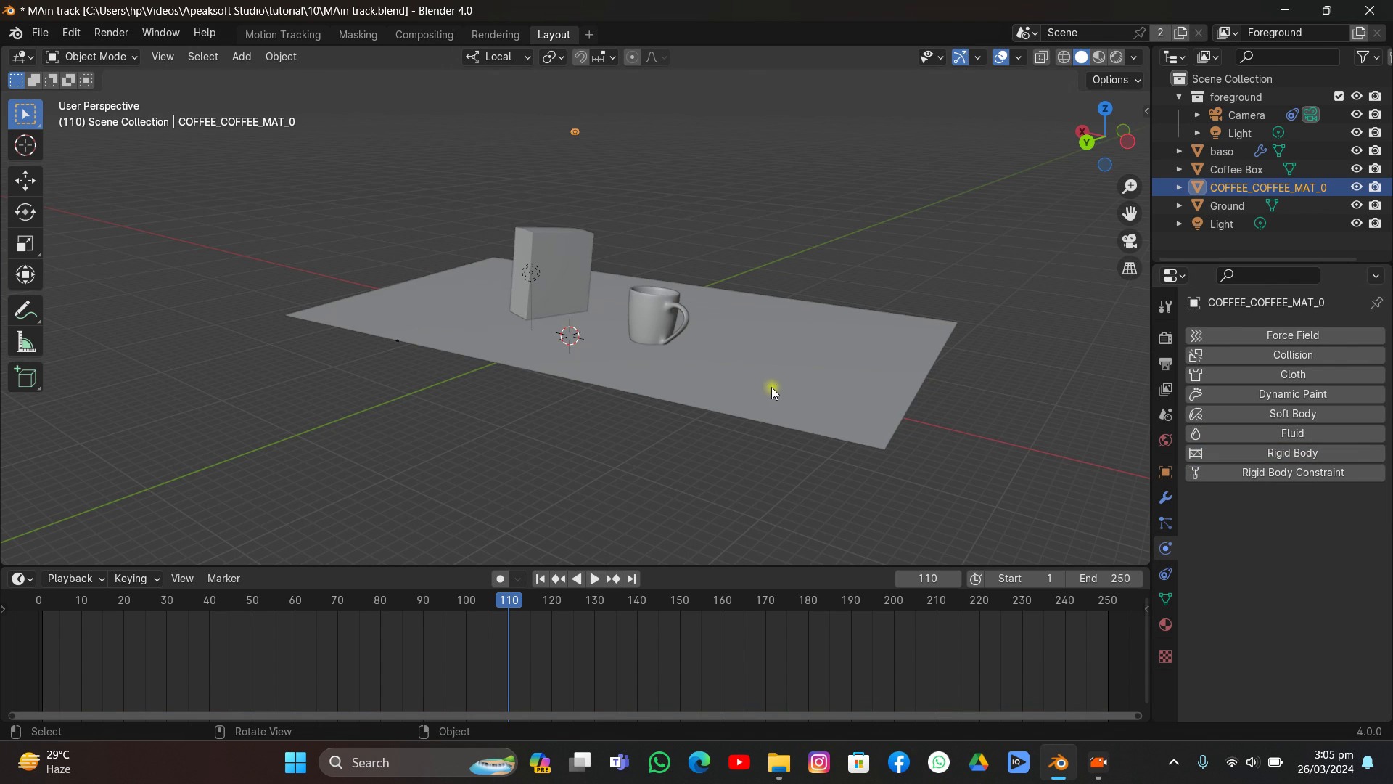
click(656, 312)
click(1239, 454)
click(539, 238)
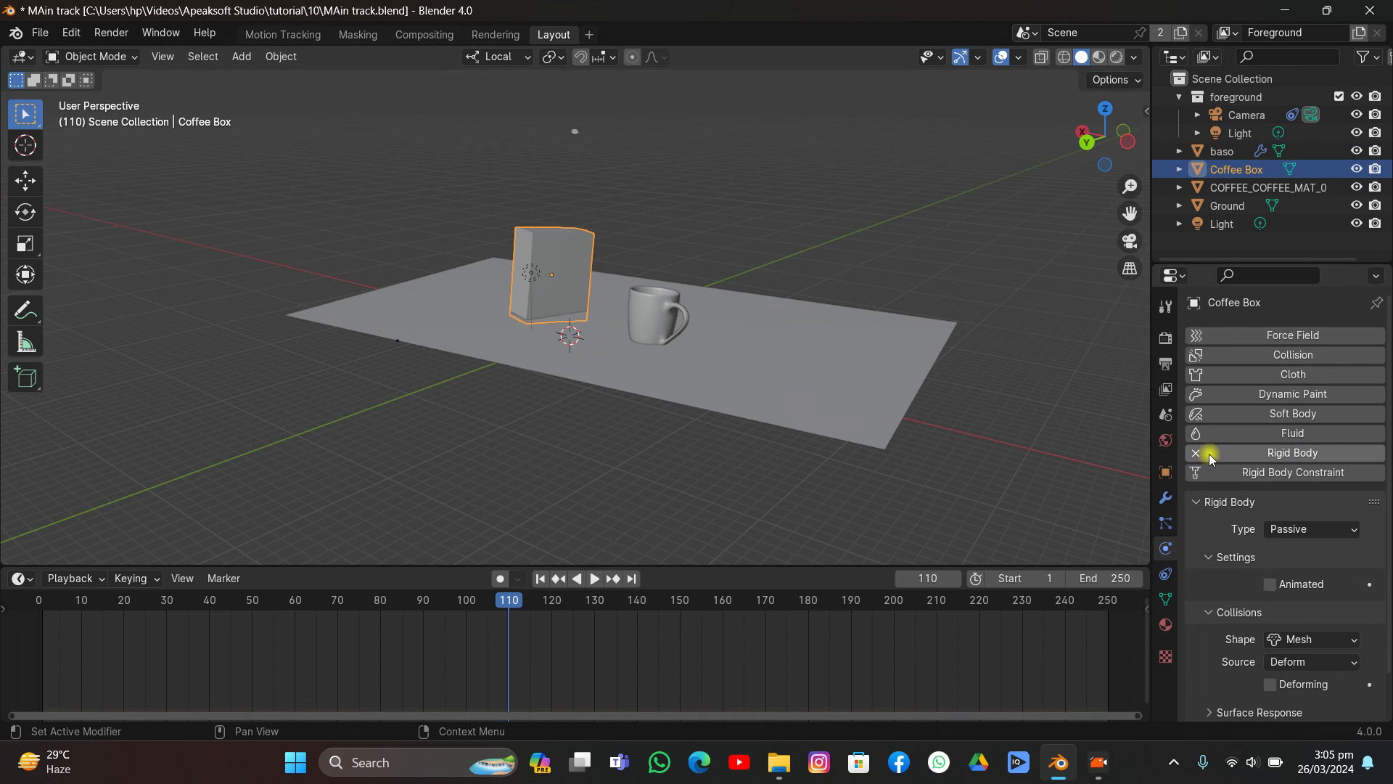
click(1205, 452)
middle_drag(648, 307, 463, 329)
scroll(606, 368, up, 4)
scroll(606, 369, down, 3)
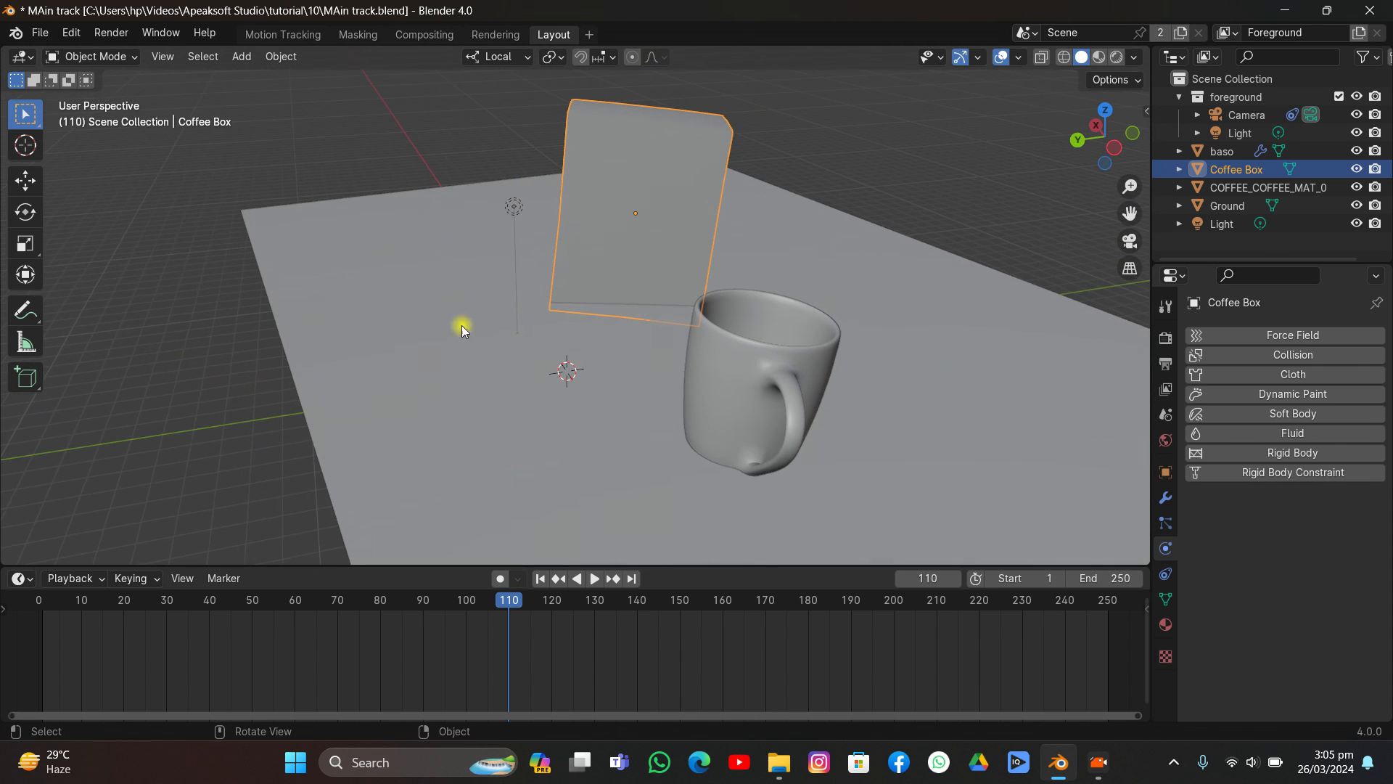
key(r)
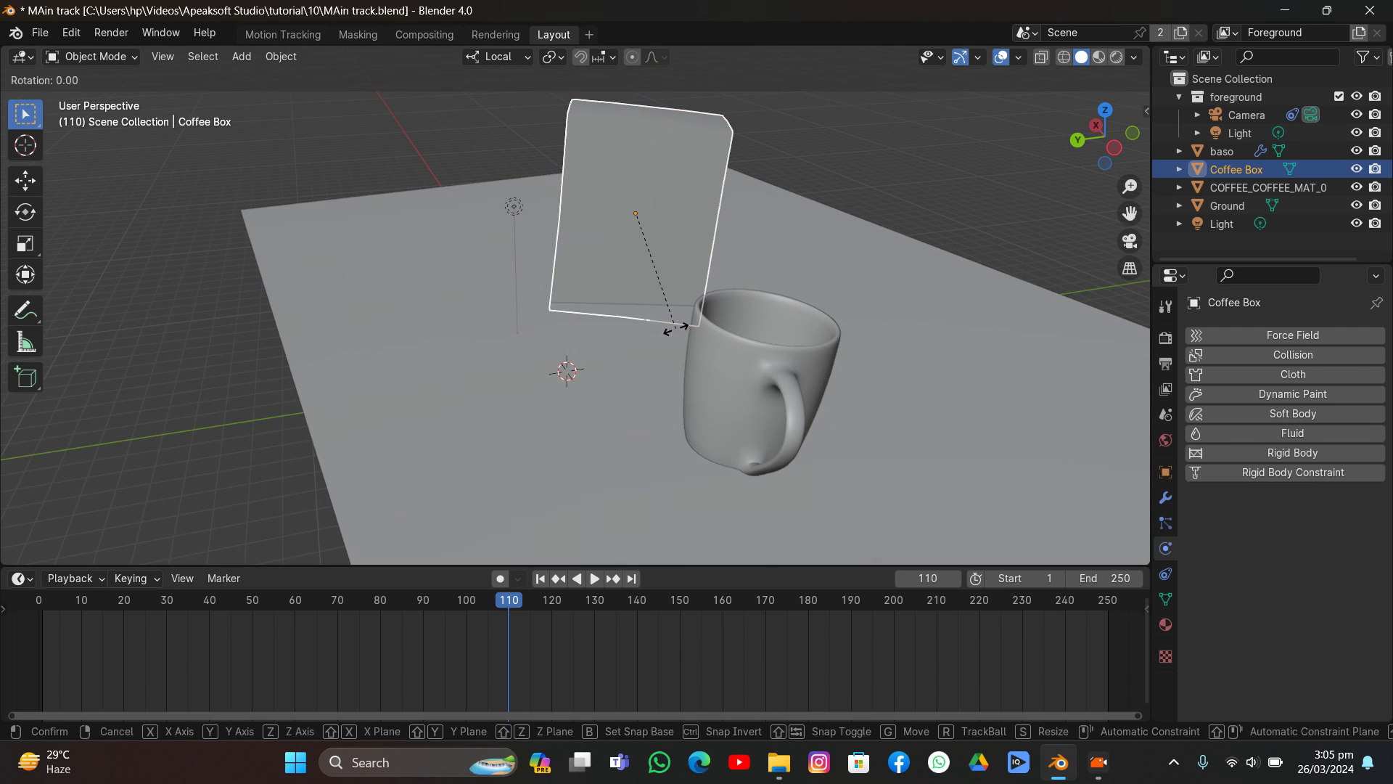
key(y)
key(y)
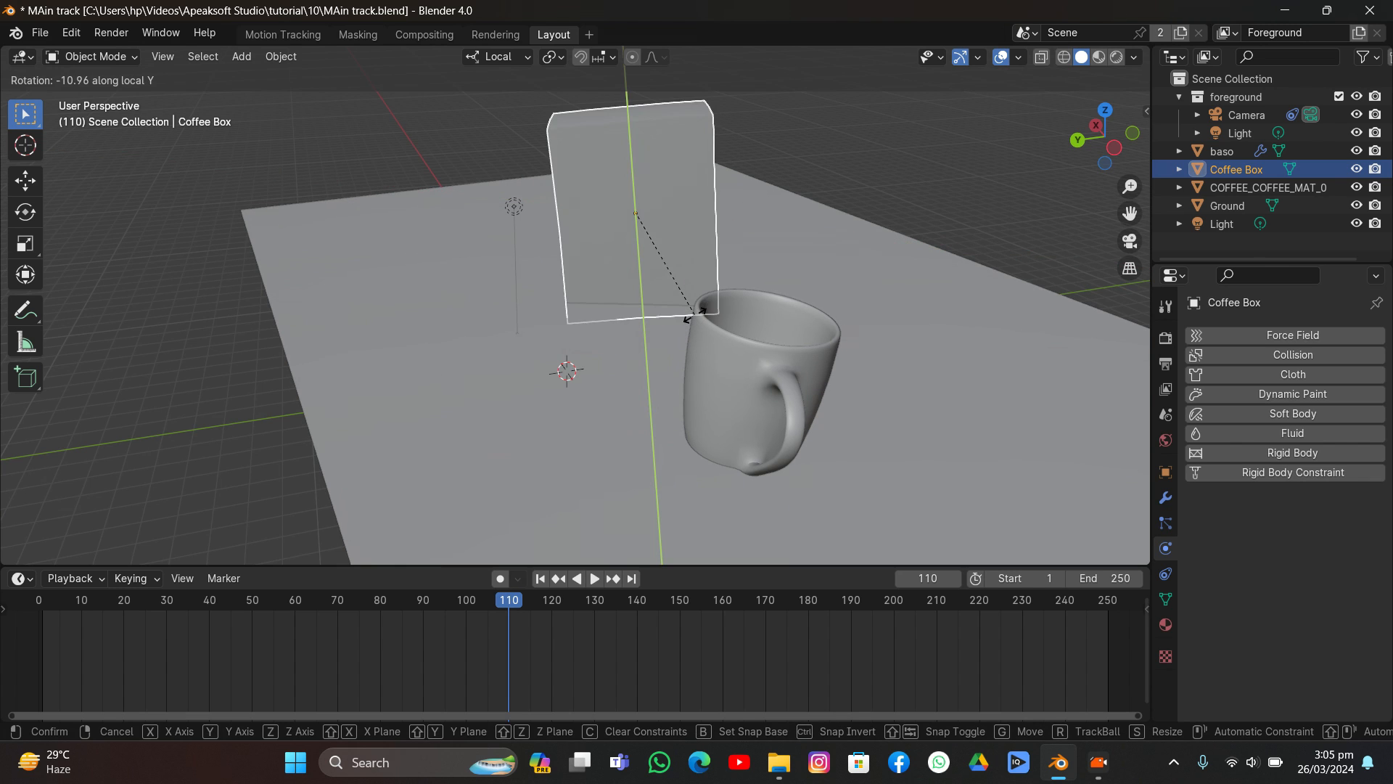
key(Escape)
middle_drag(591, 341, 736, 364)
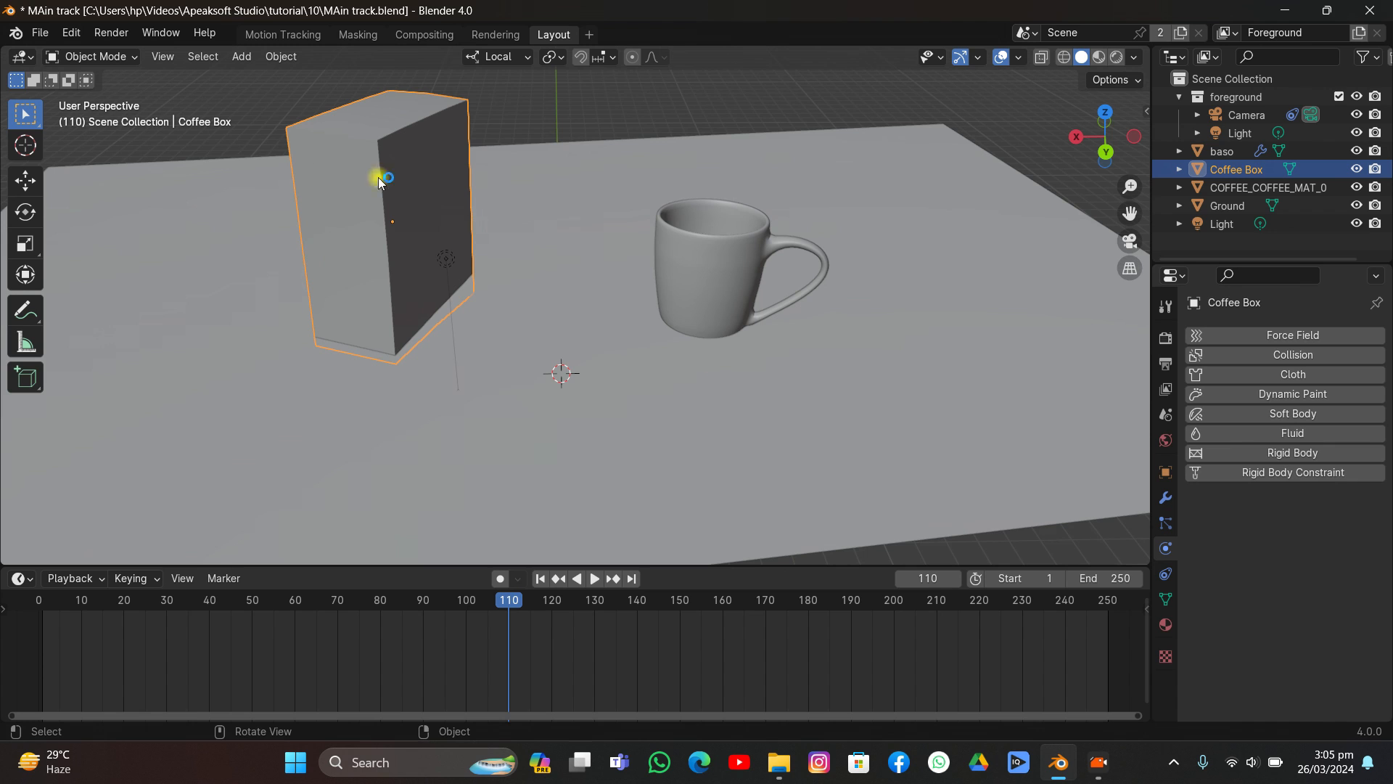
Step: Open the add-on preferences and search the add-ons for "cop"
click(71, 32)
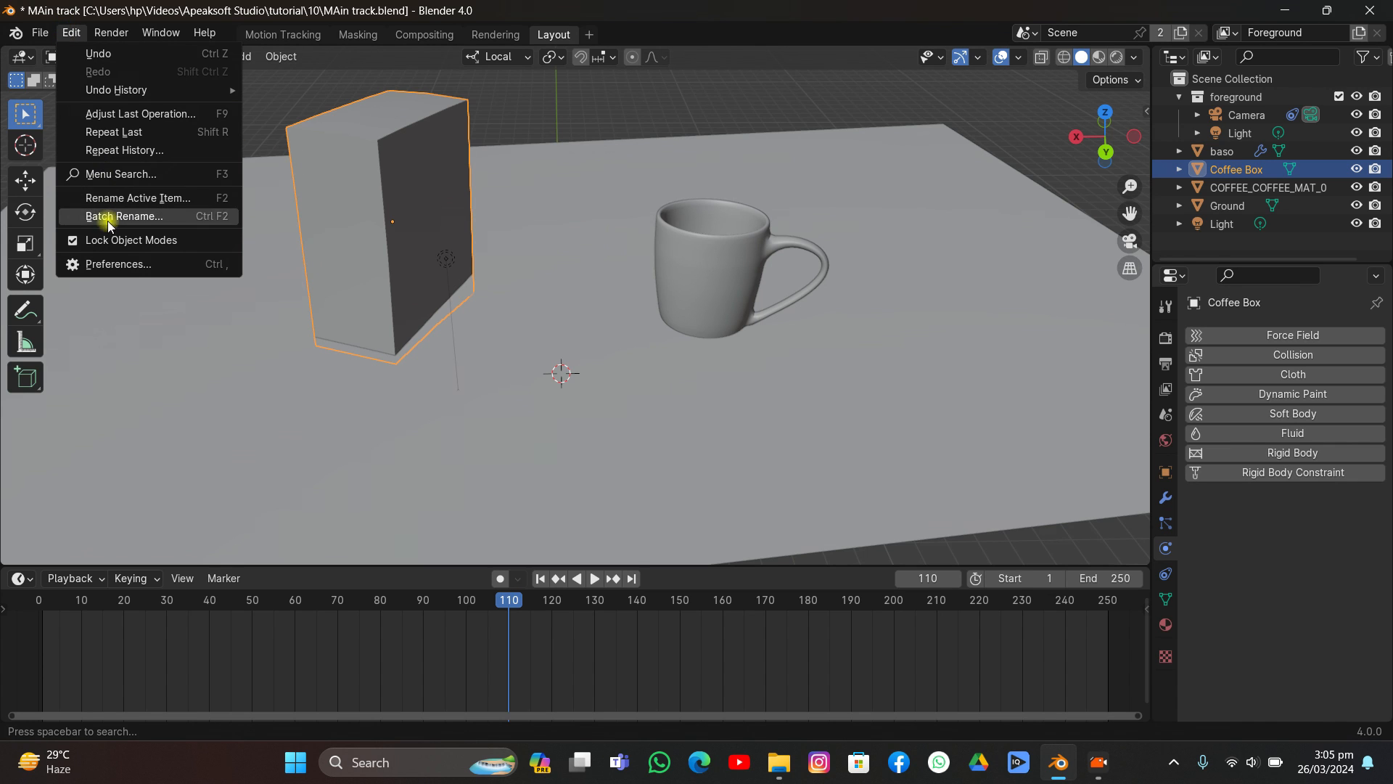
click(94, 264)
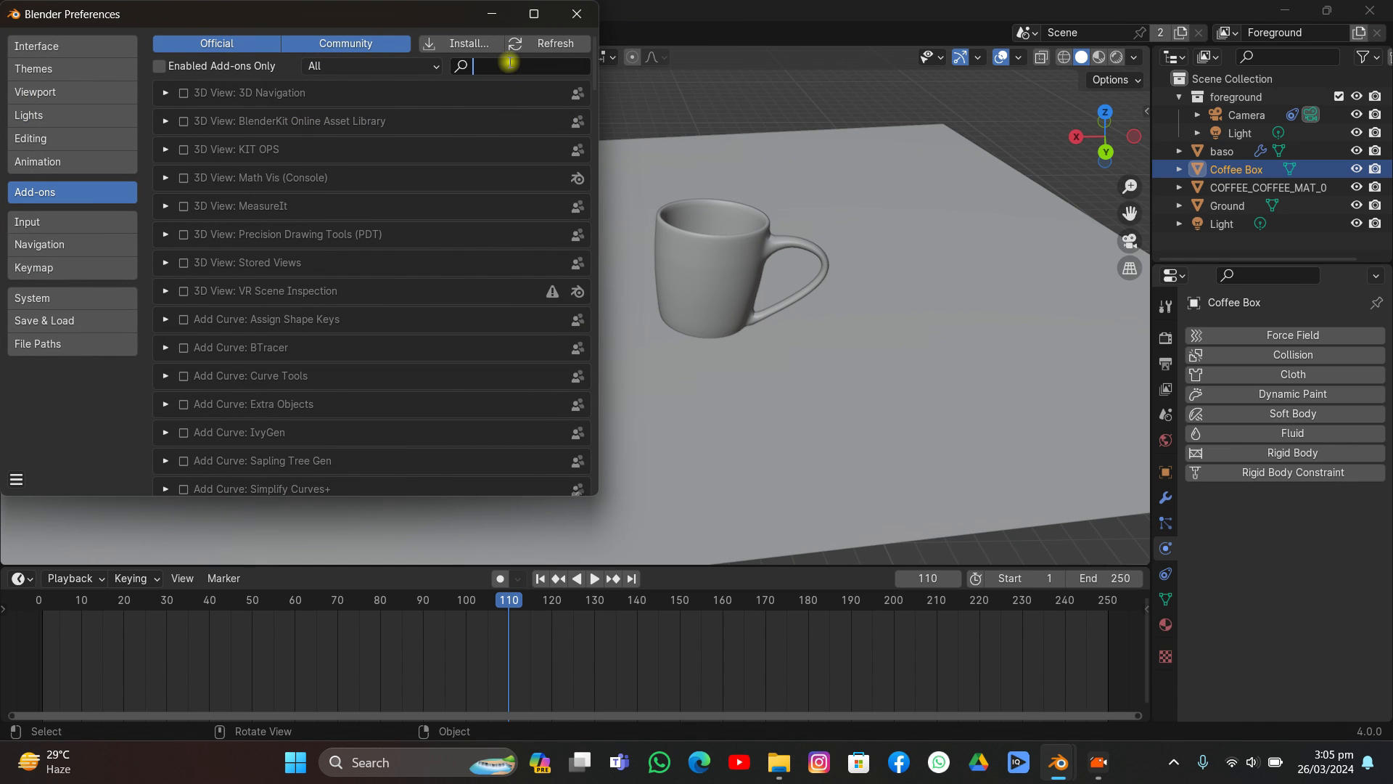
text(cop)
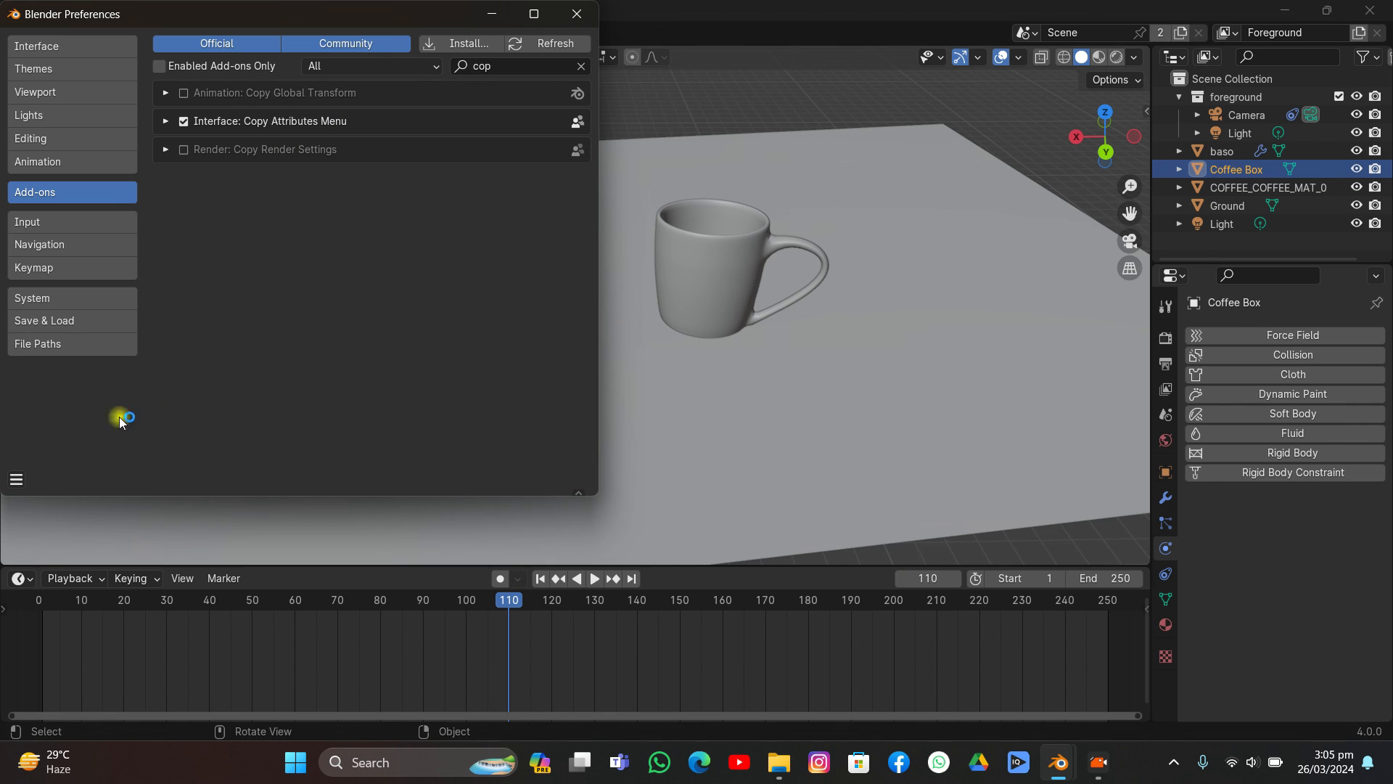
Step: Save the preferences with the Copy Attributes Menu add-on enabled and close the preferences window
click(16, 481)
click(75, 401)
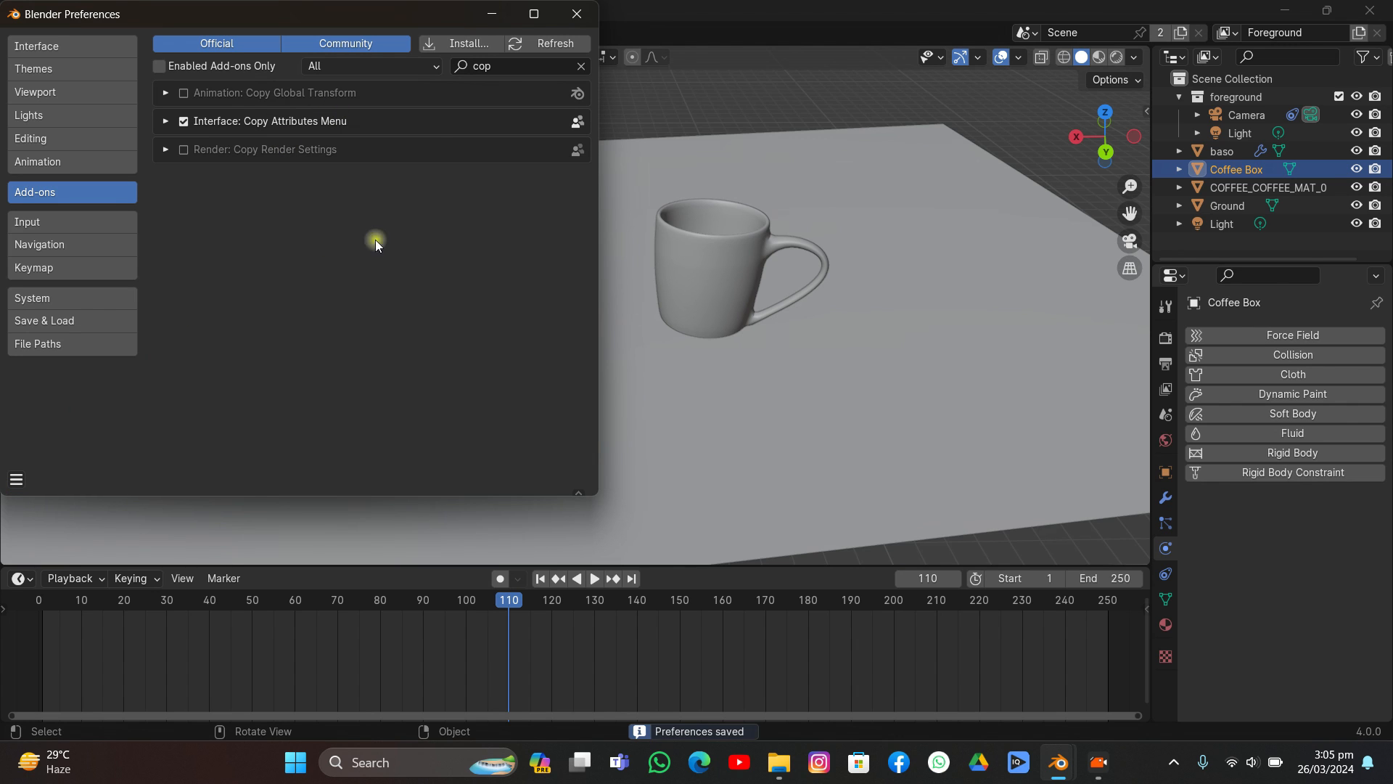
click(575, 11)
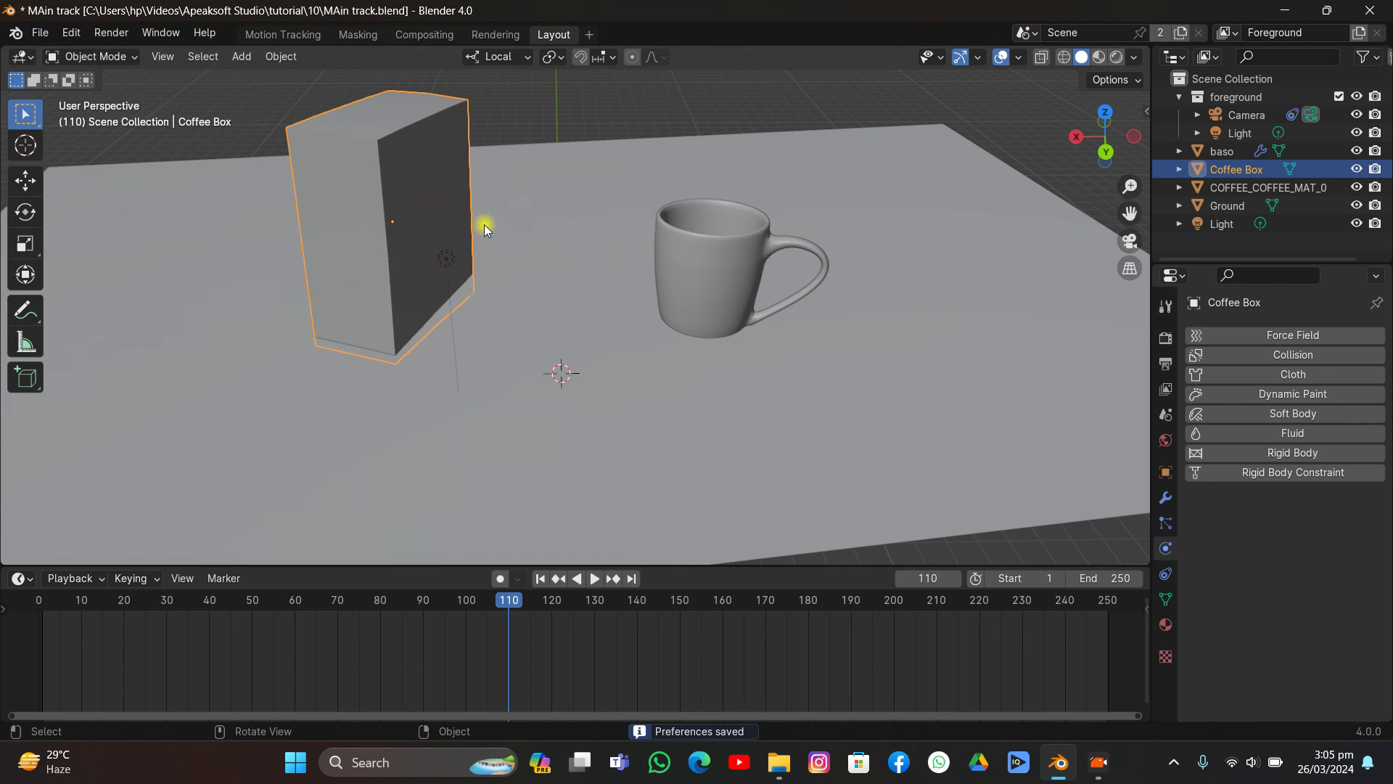
Step: Copy the Ground plane's rotation to the Coffee Box with Copy Attributes
mouse_move(592, 251)
middle_down()
mouse_move(540, 258)
mouse_move(579, 253)
middle_up()
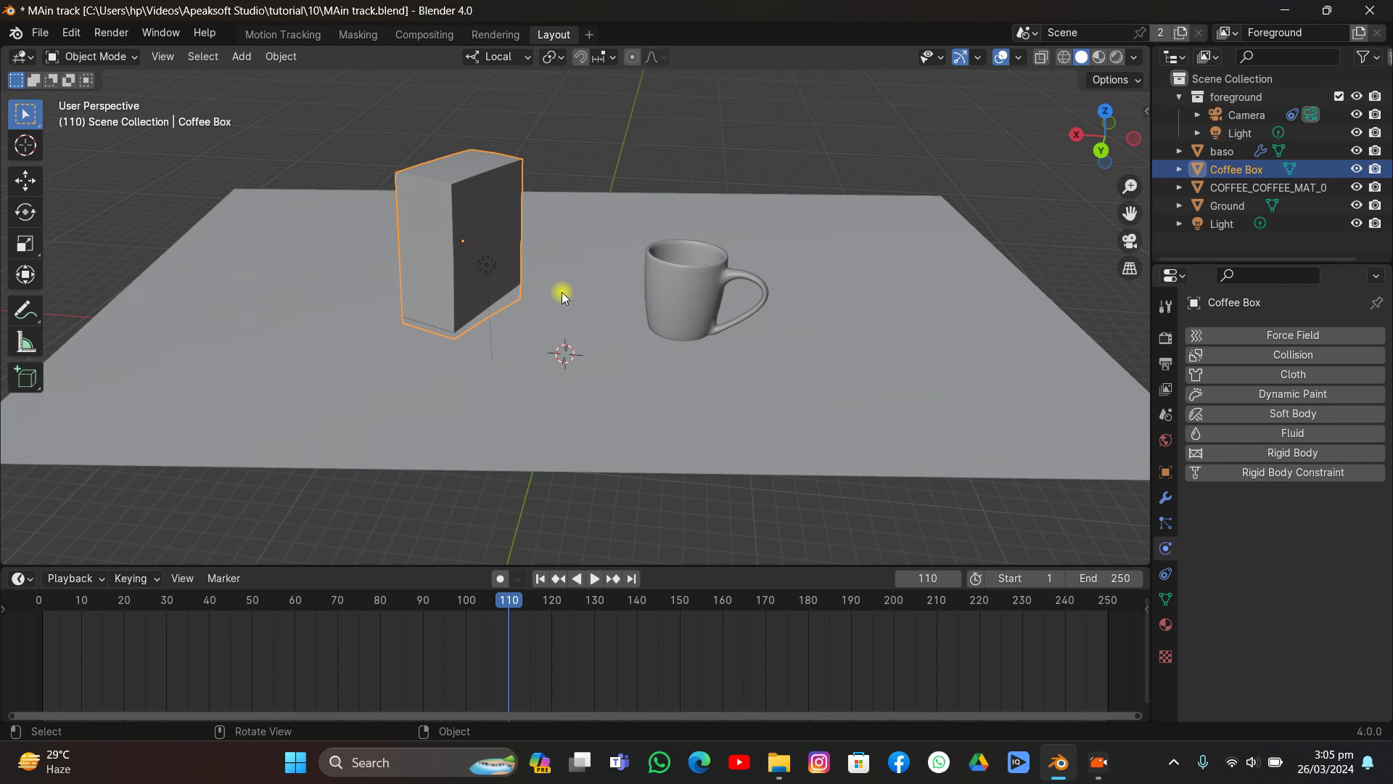
shift+click(582, 229)
key(ctrl+c)
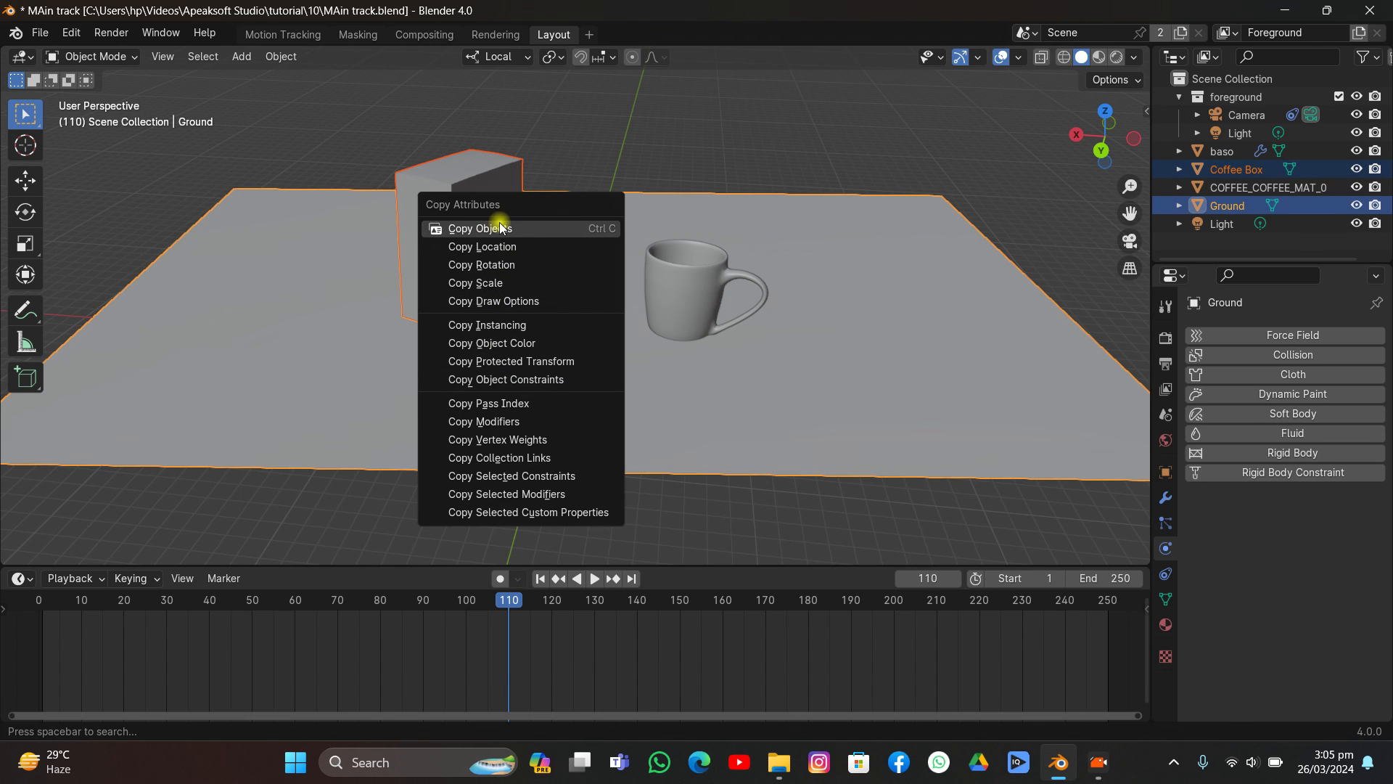
click(488, 264)
middle_drag(552, 264, 224, 323)
Step: Show the scene in material preview and raise the Coffee Box about 0.77 m along its local Z axis onto the ground
click(761, 317)
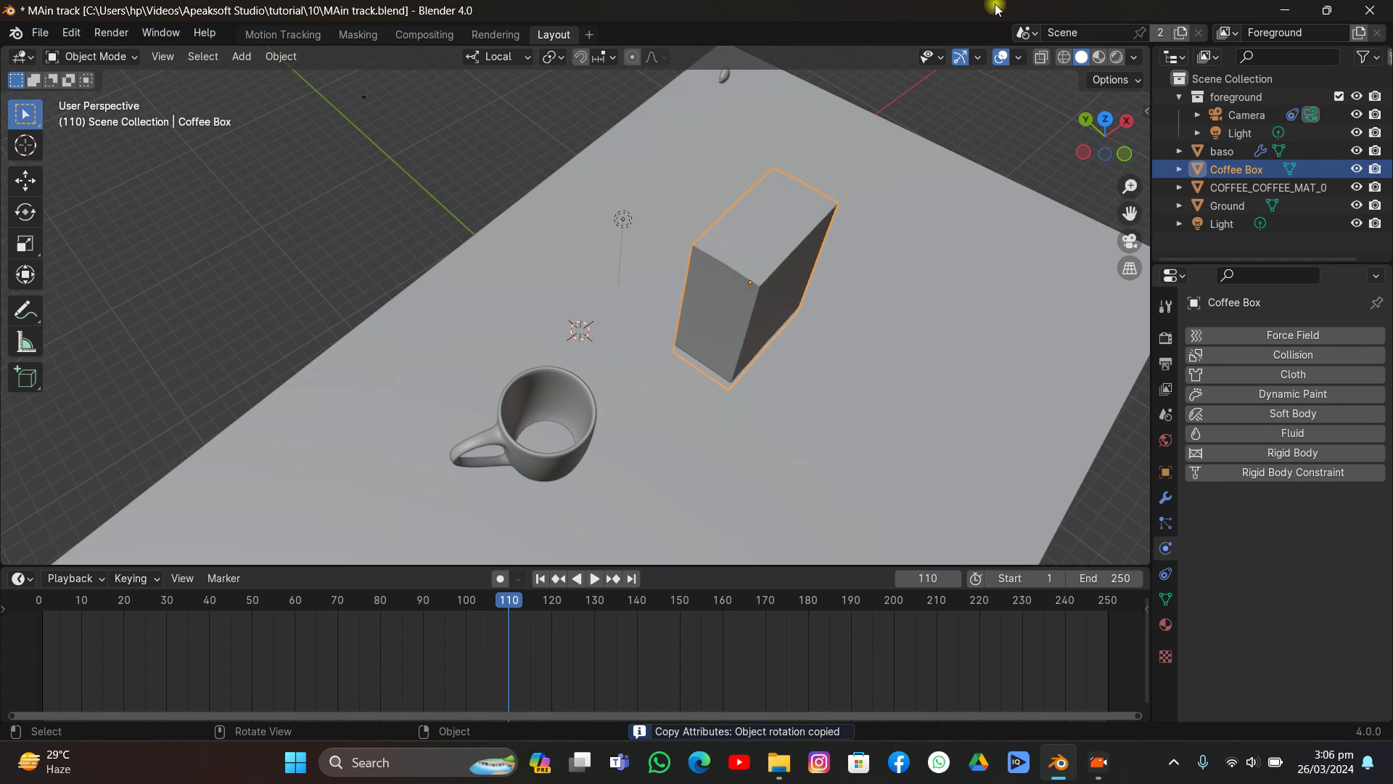
click(1100, 58)
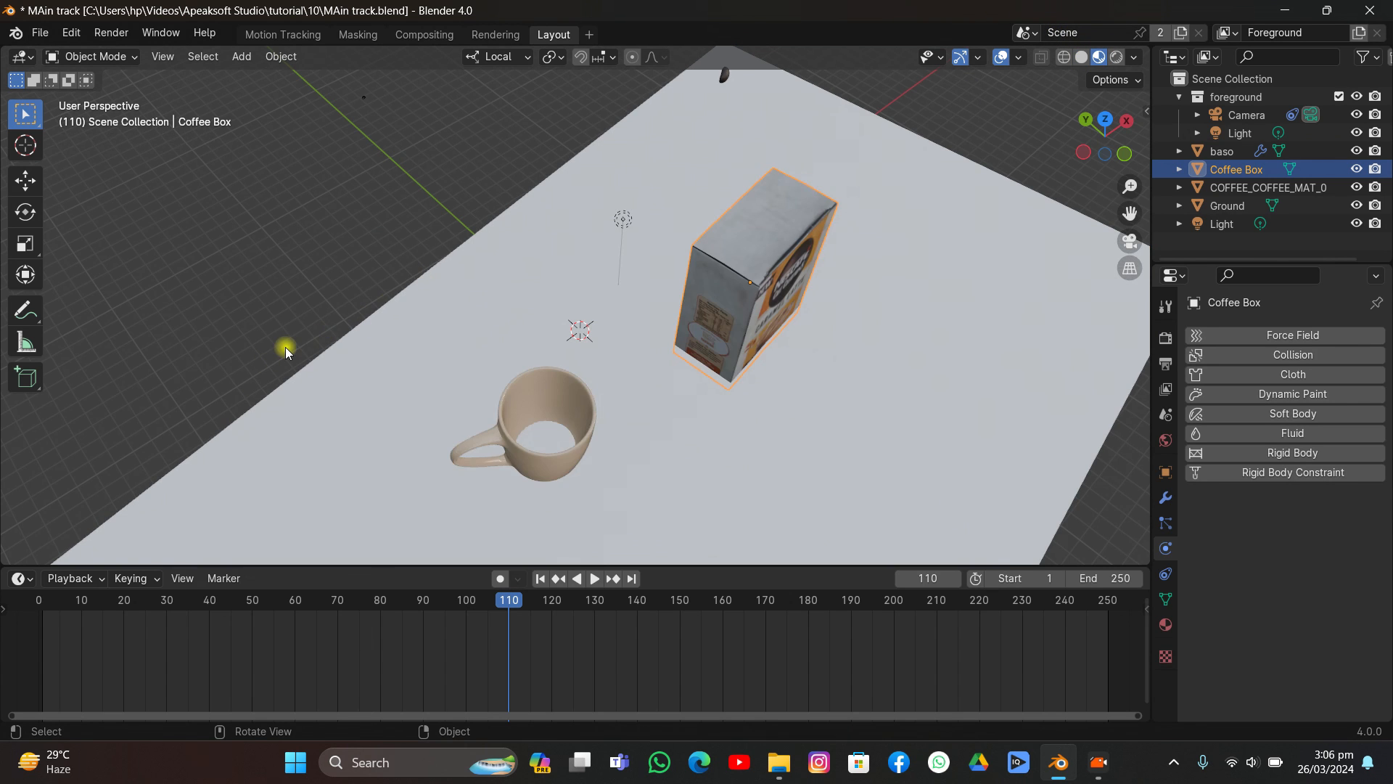
mouse_move(285, 347)
middle_down()
mouse_move(498, 330)
mouse_move(582, 251)
mouse_move(412, 320)
mouse_move(499, 311)
middle_up()
key(g)
key(z)
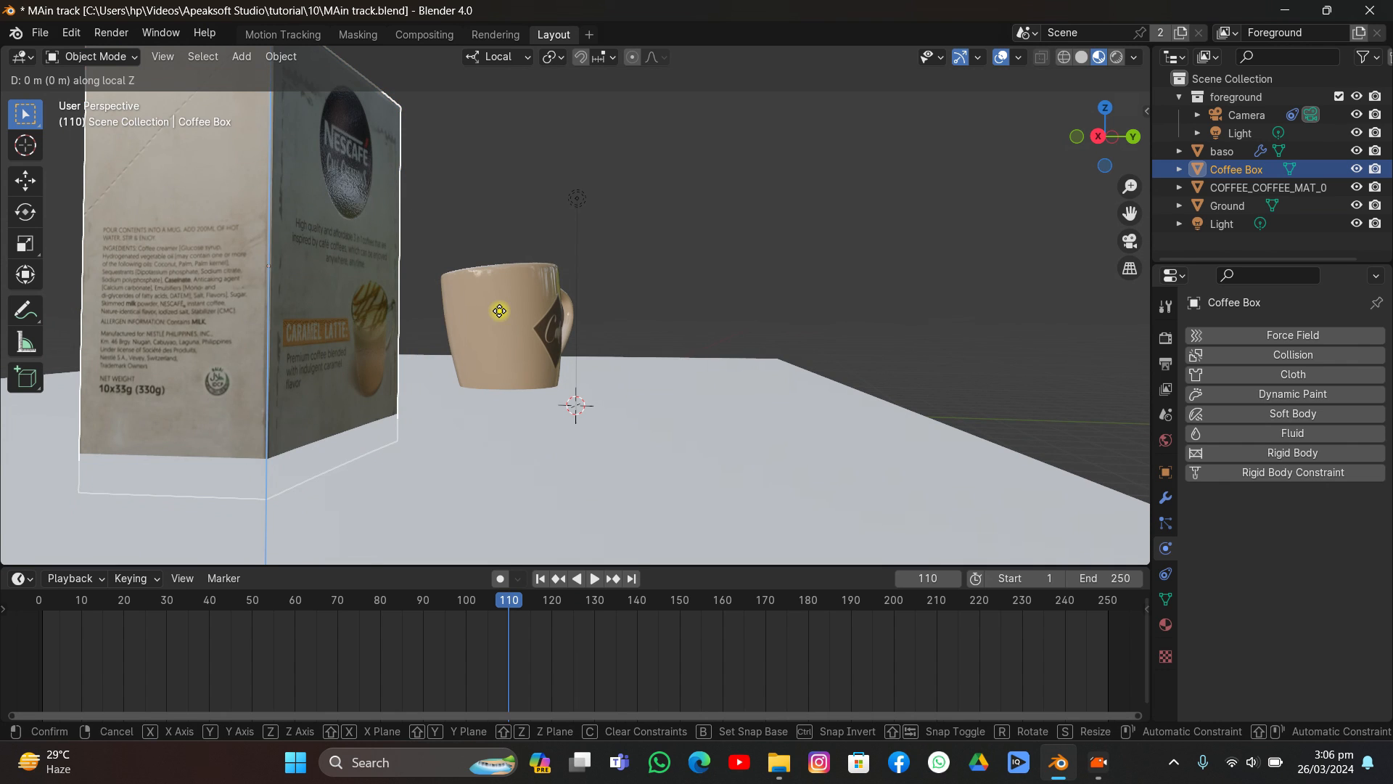
key(z)
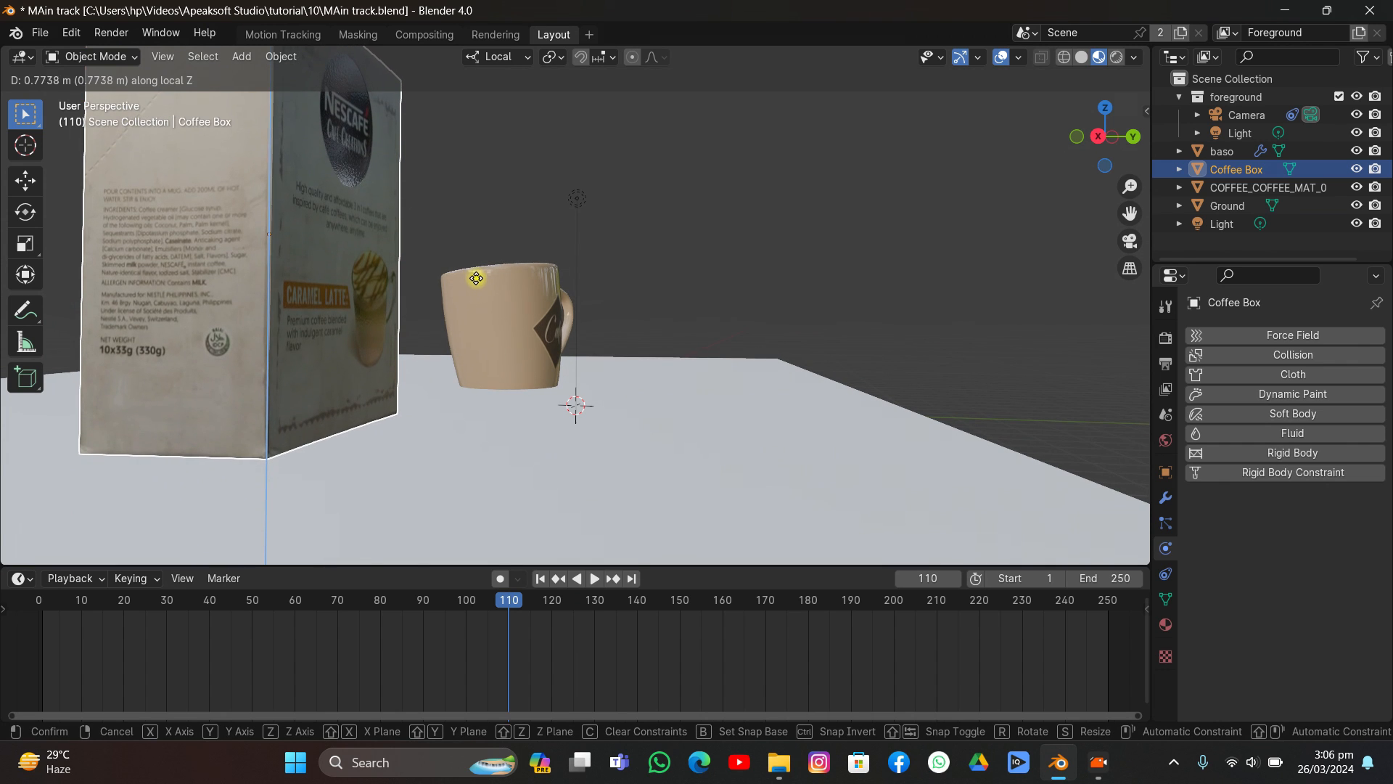
click(479, 284)
Step: Rotate the Coffee Box about its local Z axis so its side and front both face the camera, and save the file
middle_drag(693, 256, 566, 301)
click(1130, 241)
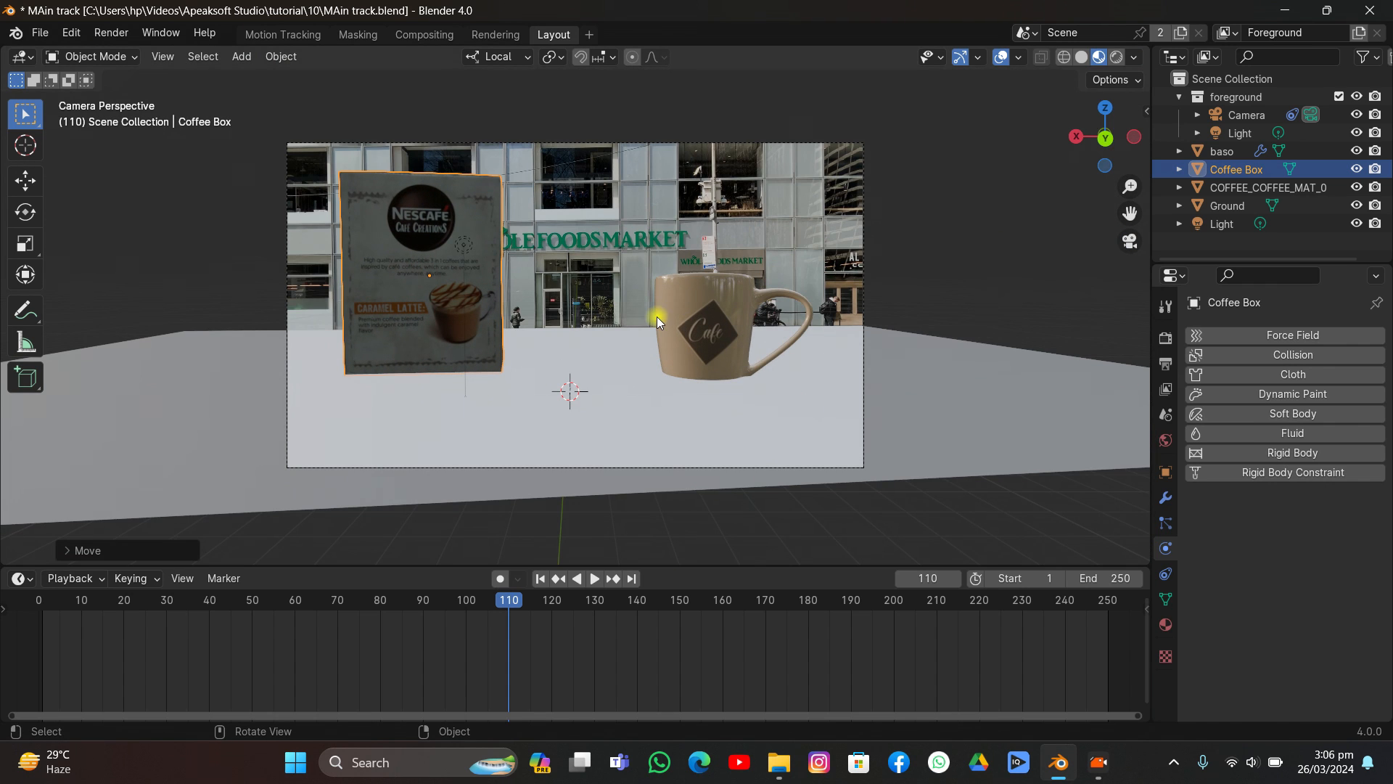
key(r)
key(z)
key(z)
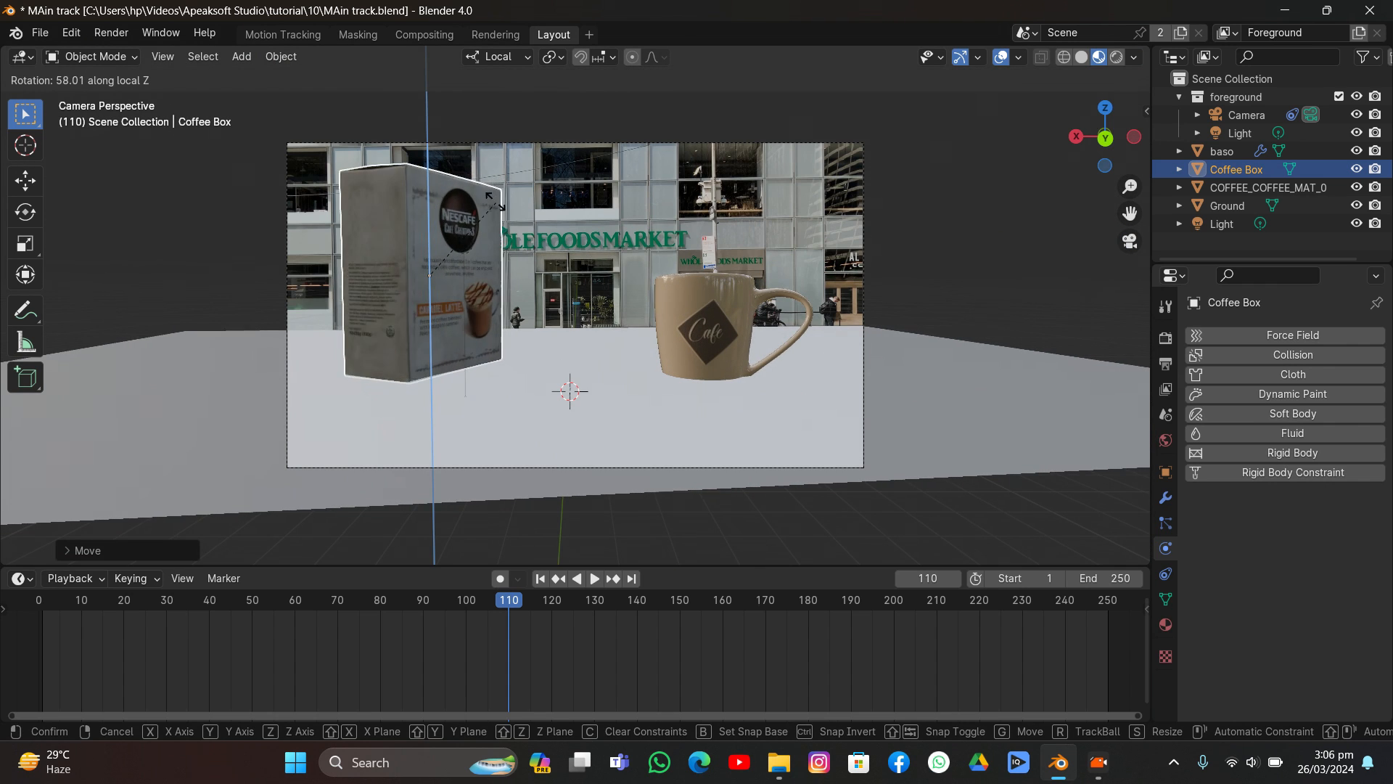
click(487, 194)
key(ctrl+s)
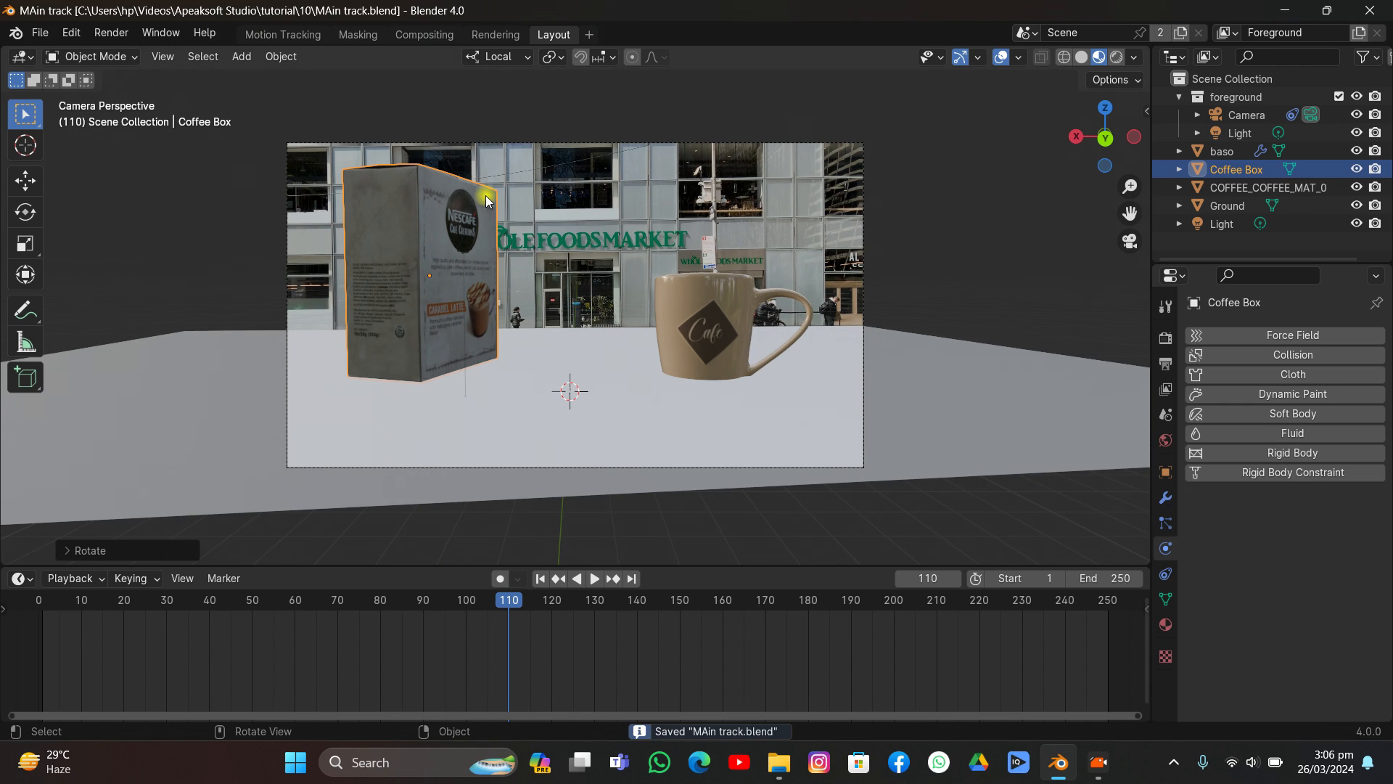
Step: Copy the Ground plane's rotation to the mug object baso with Copy Attributes
click(668, 311)
scroll(702, 315, up, 2)
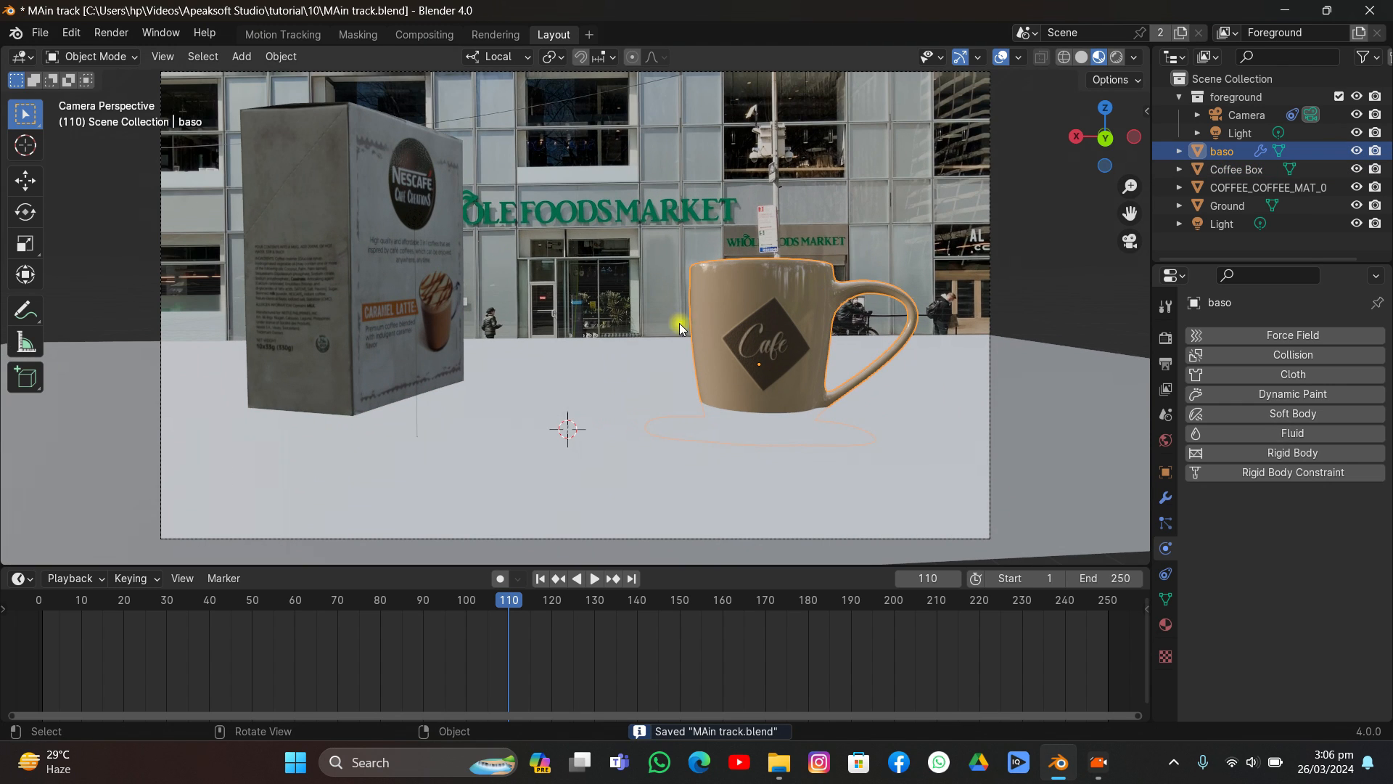
shift+click(556, 368)
key(ctrl+c)
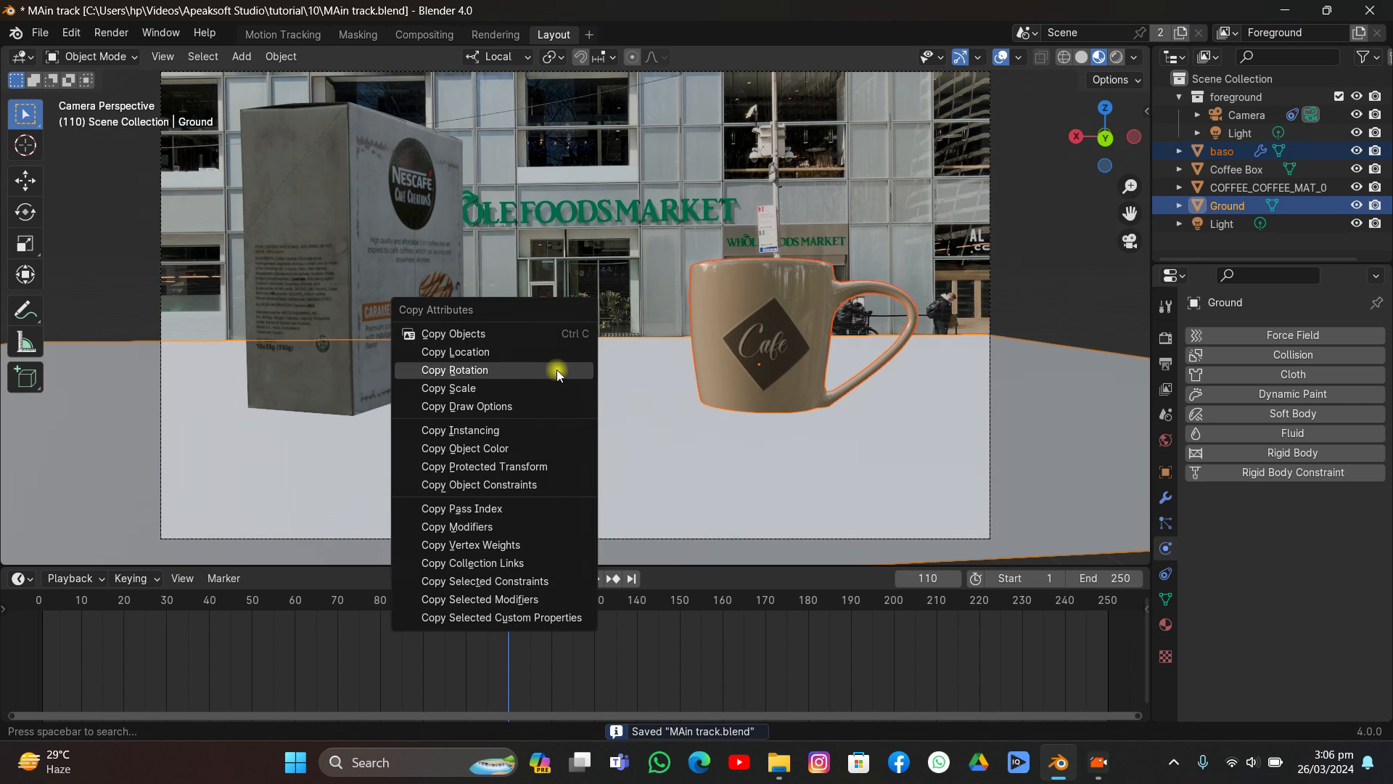
click(558, 372)
Step: Raise the mug along its local Z axis until its saucer rests on top of the ground plane
click(764, 338)
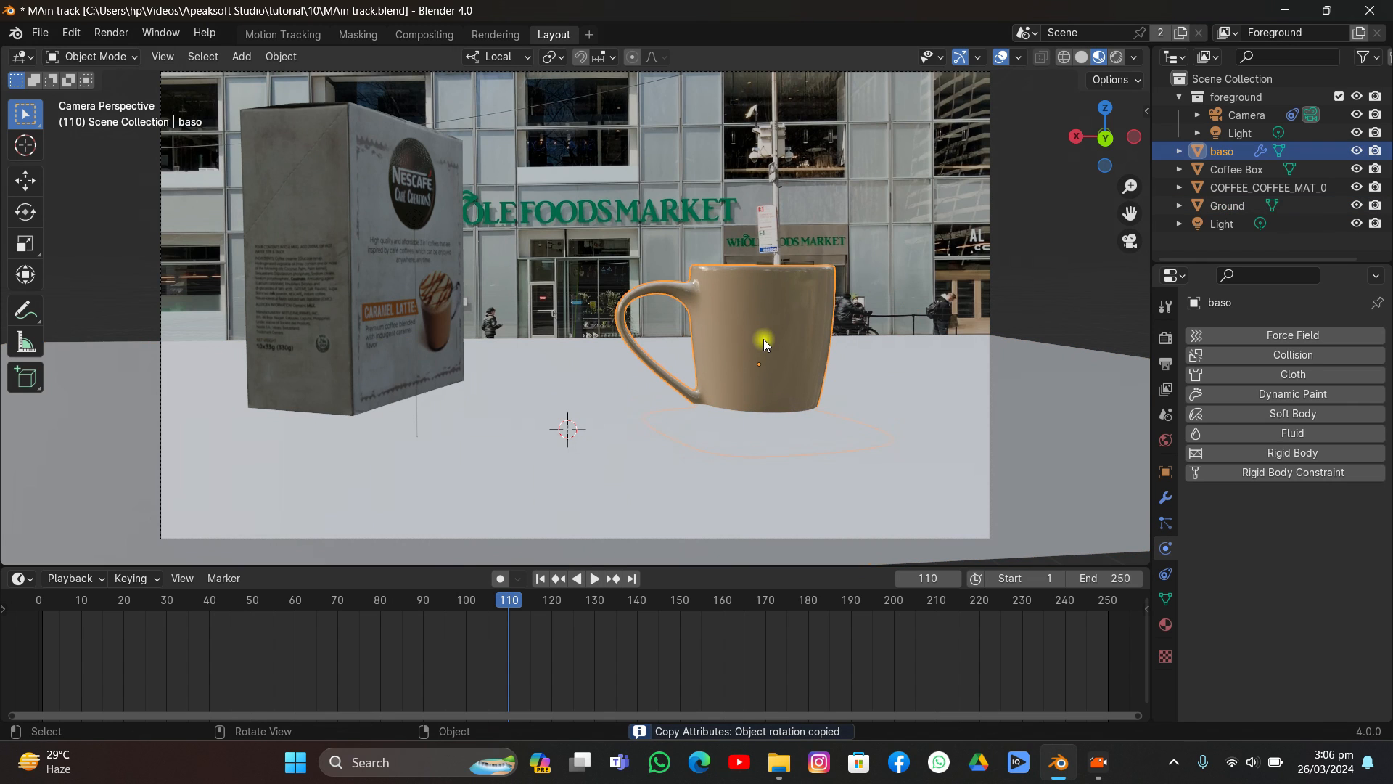
key(g)
key(z)
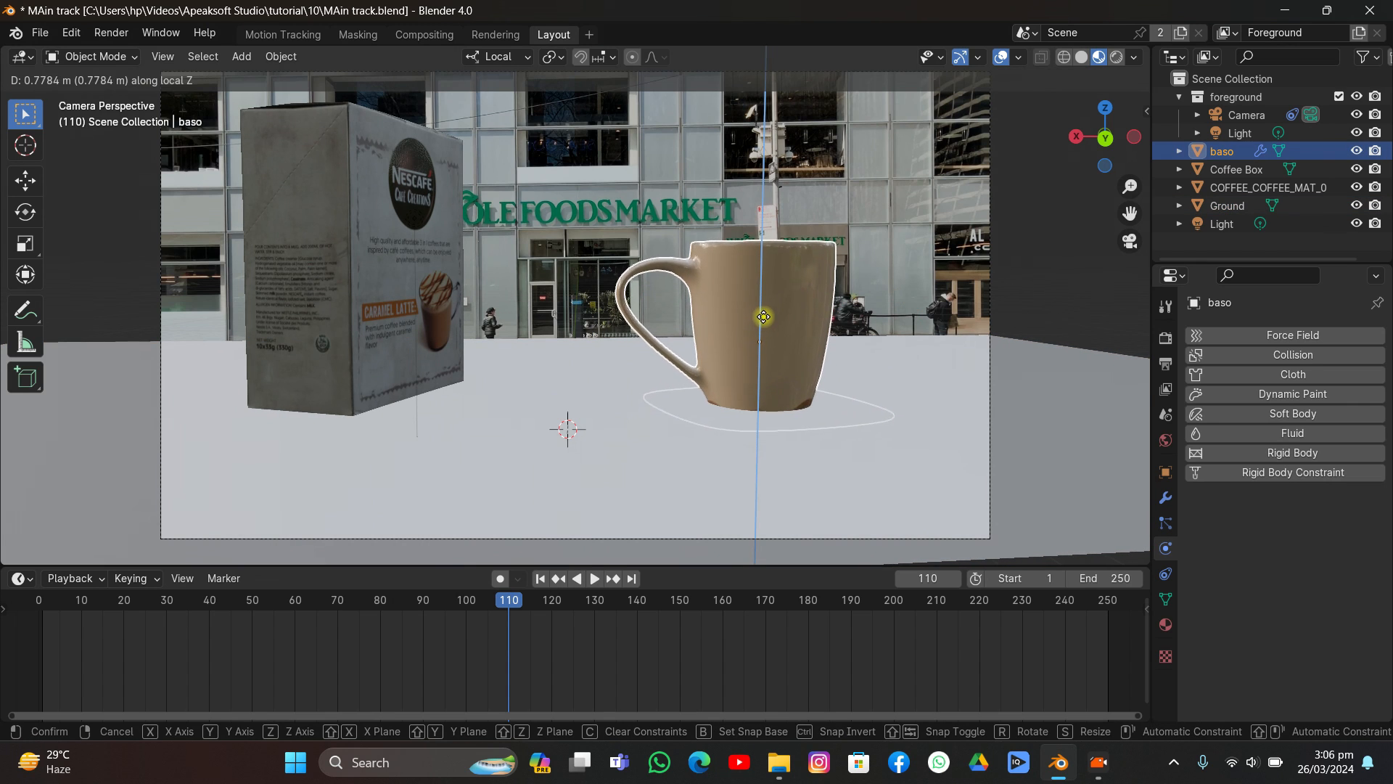
click(760, 312)
Step: Rotate the mug about its local Z axis until the Cafe logo faces the camera, and save the file
key(r)
key(z)
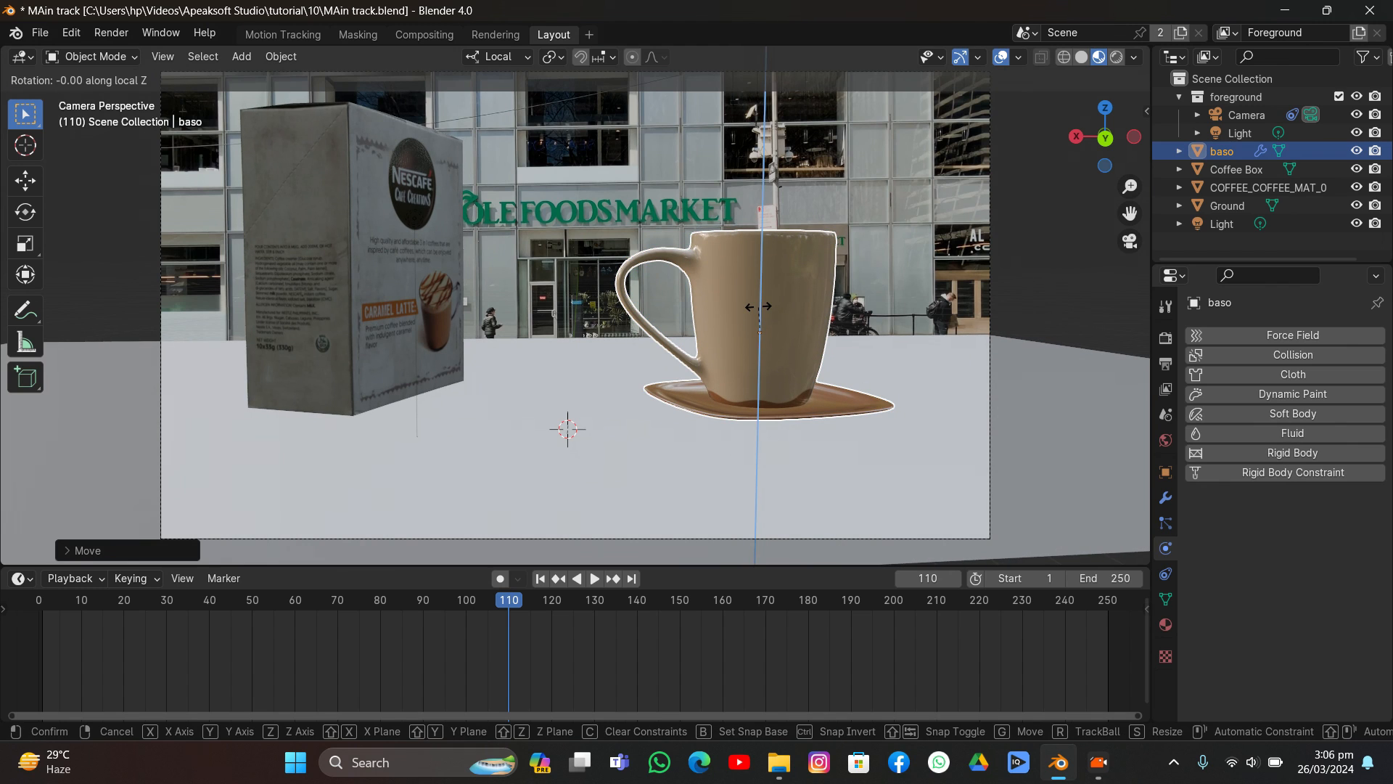
click(785, 337)
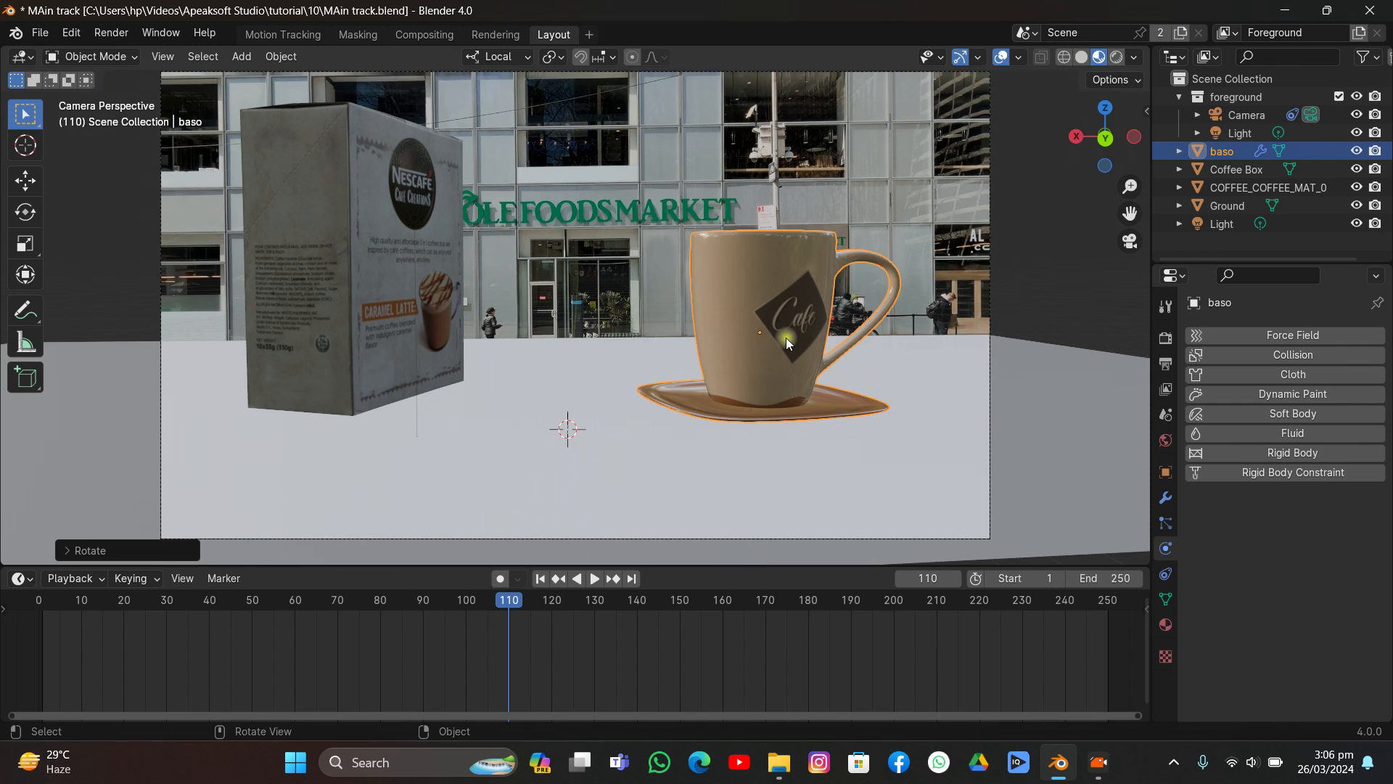
key(r)
key(z)
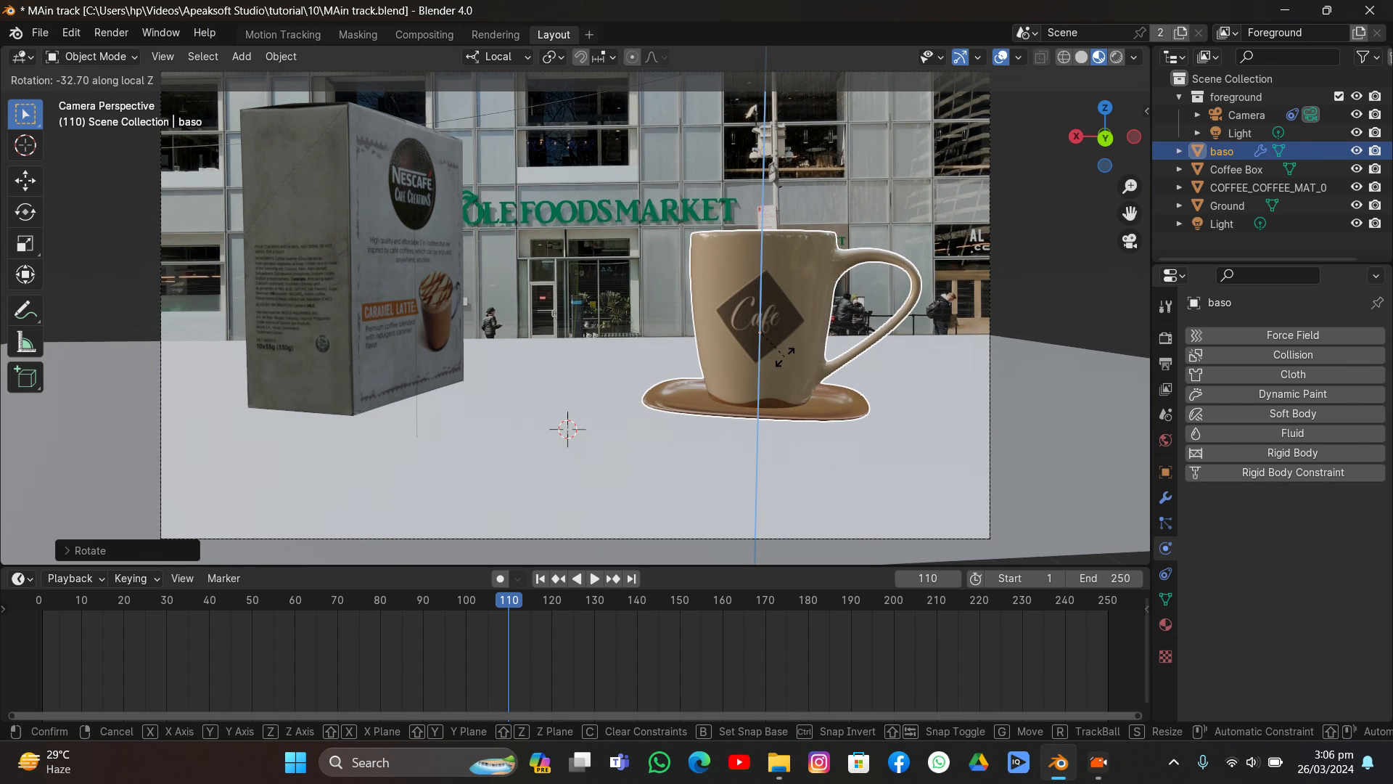
click(786, 363)
key(ctrl+s)
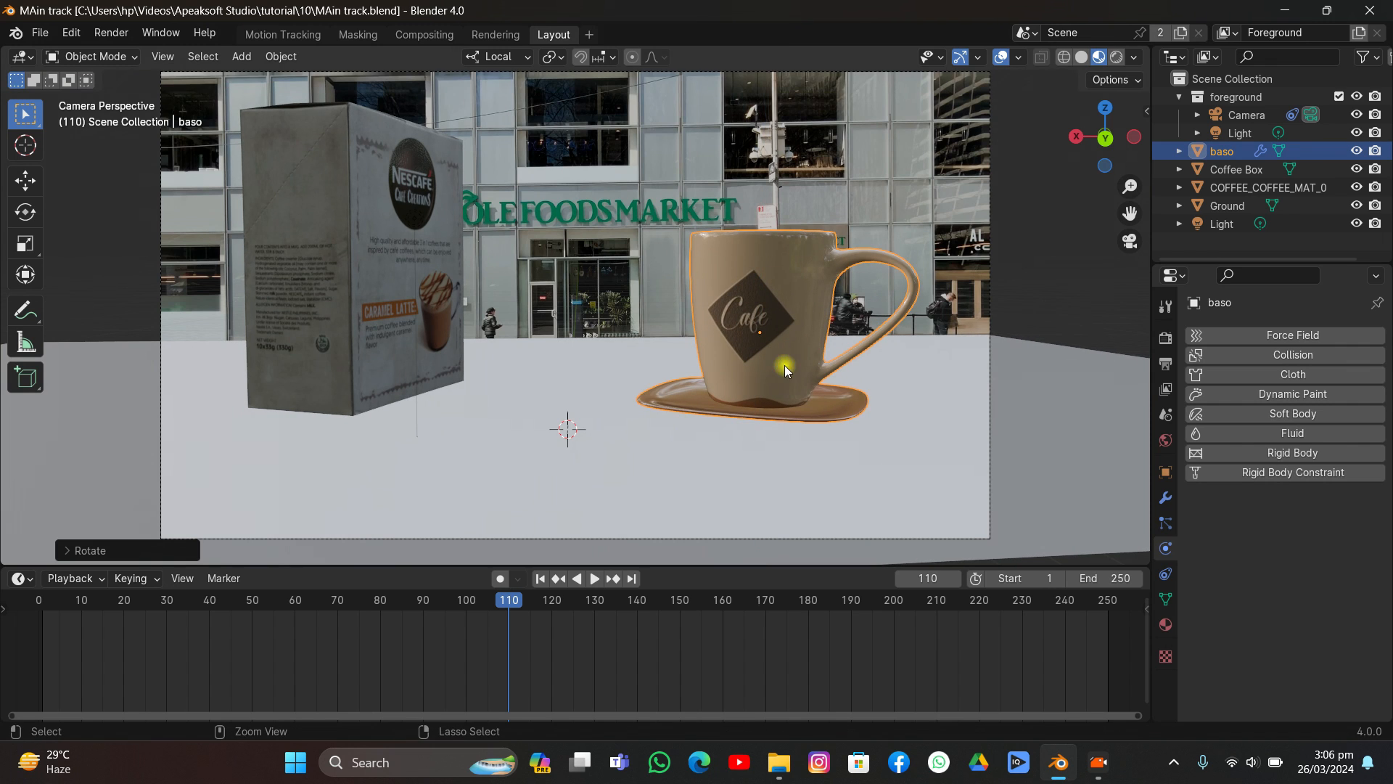
Step: Set the transform orientation to Global, move the Coffee Box along X toward the mug, and save the file
click(398, 328)
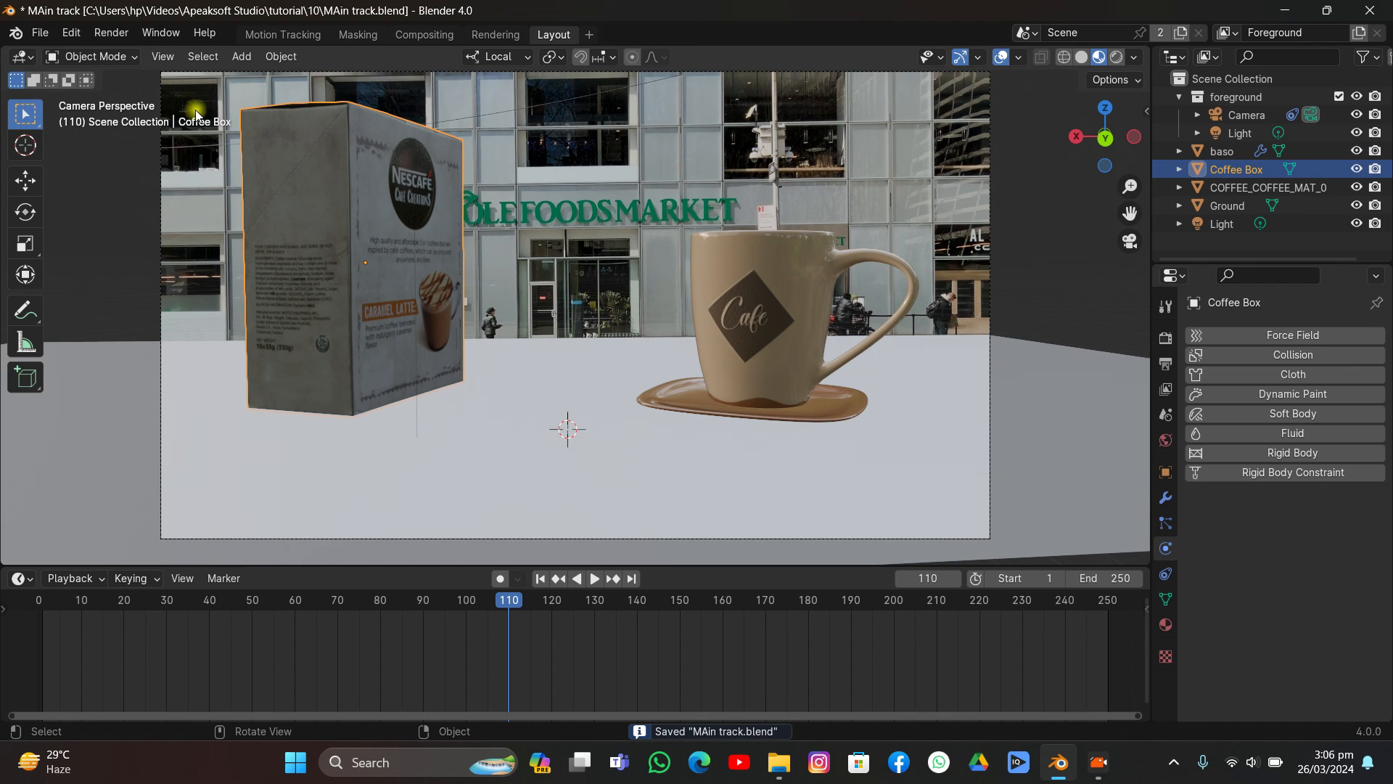
click(36, 190)
click(497, 58)
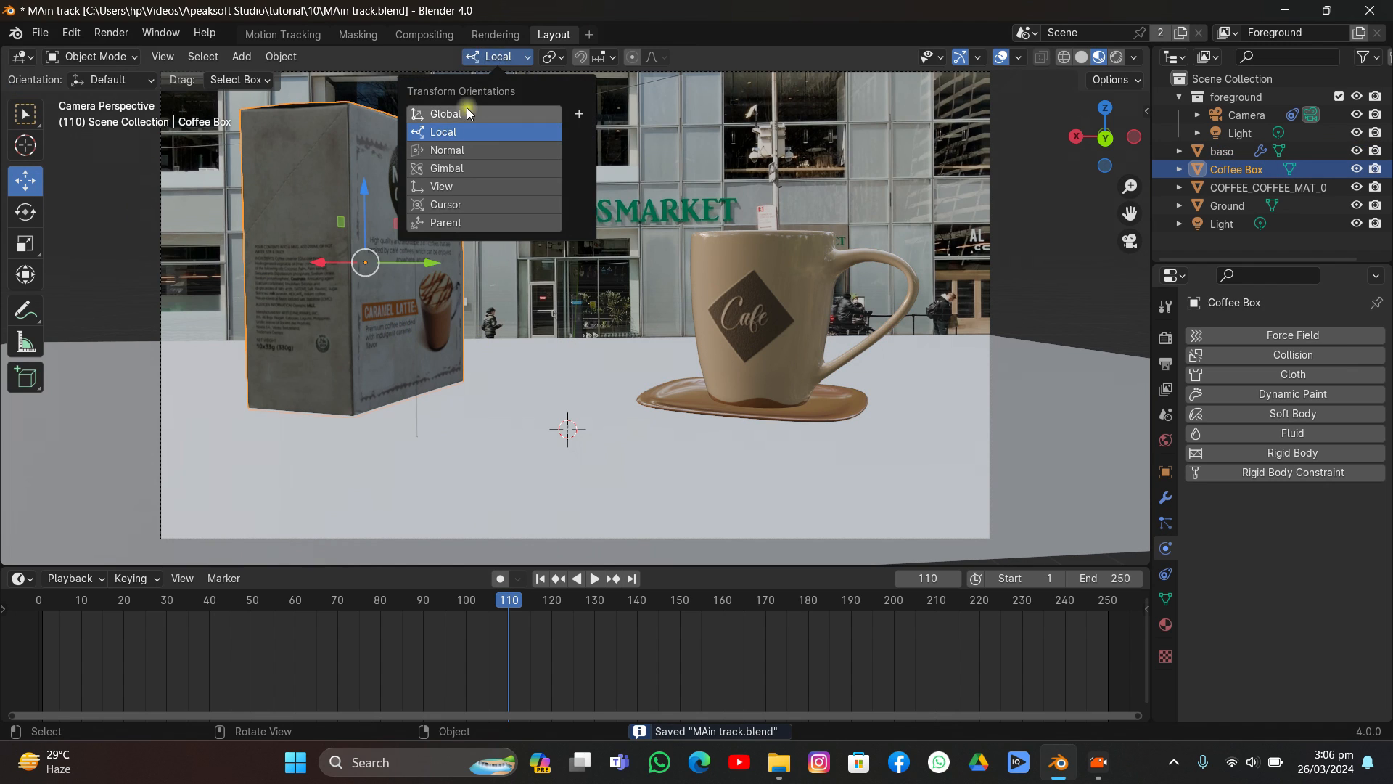
click(483, 116)
drag(279, 263, 385, 270)
key(ctrl+s)
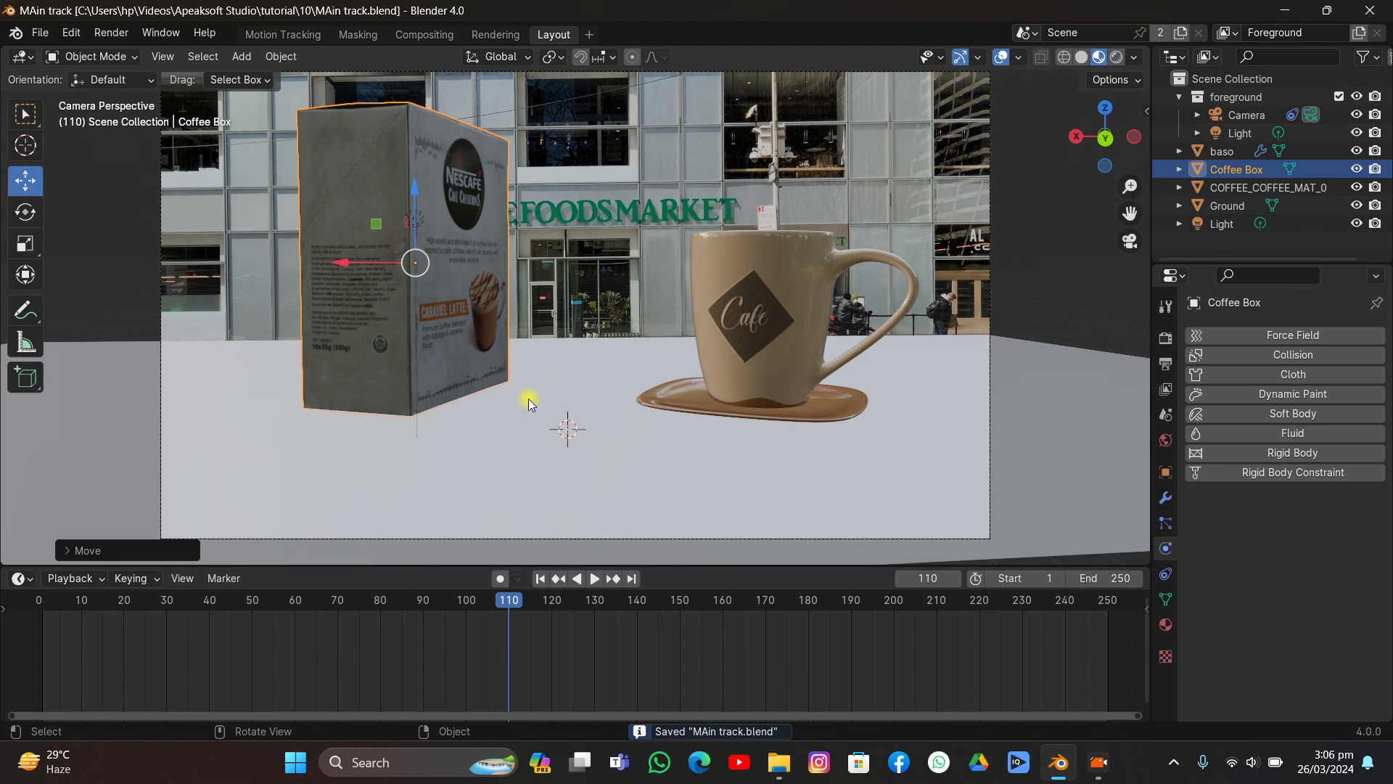
Step: Scale the coffee bean COFFEE_COFFEE_MAT_0 that floats above the ground plane
middle_drag(528, 398, 591, 211)
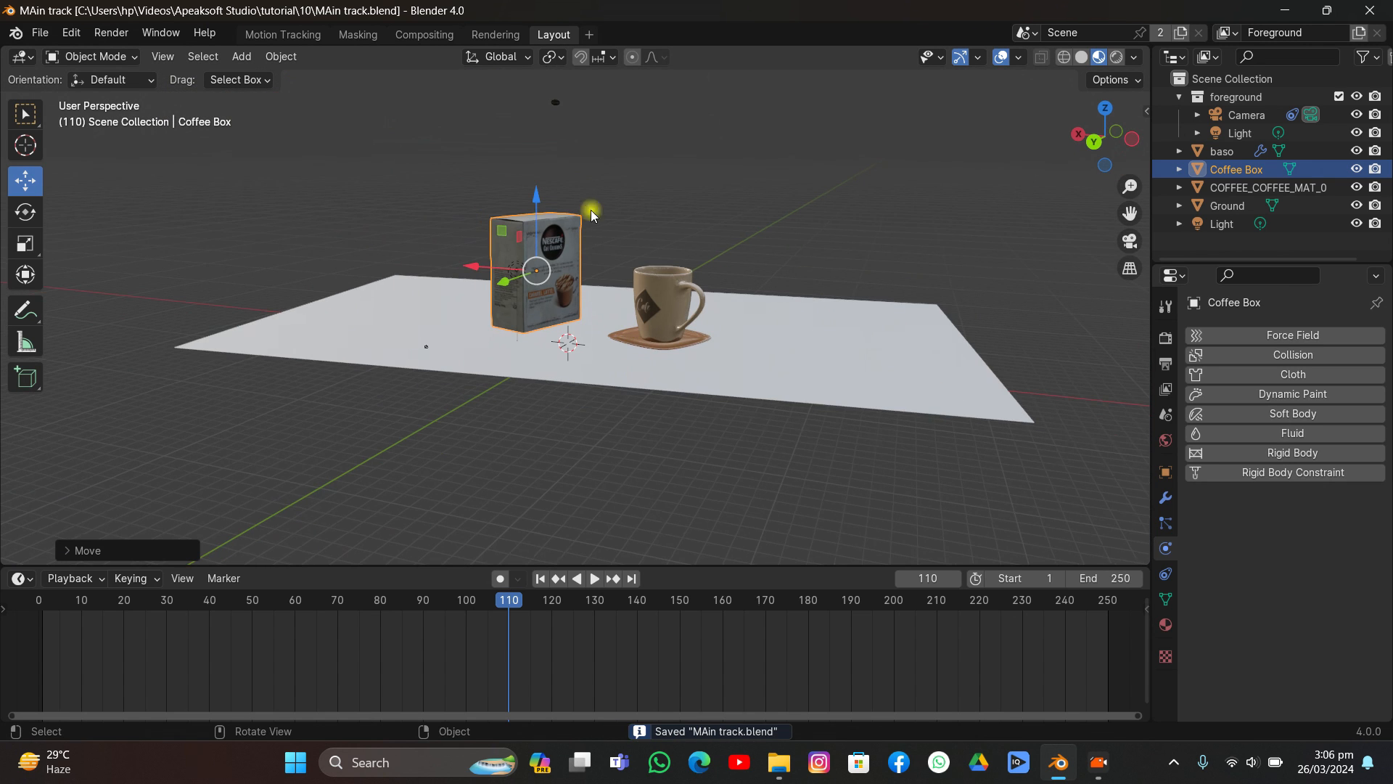
click(557, 93)
middle_drag(558, 94, 608, 224)
key(s)
click(824, 340)
Step: Move the coffee bean into a new collection
key(m)
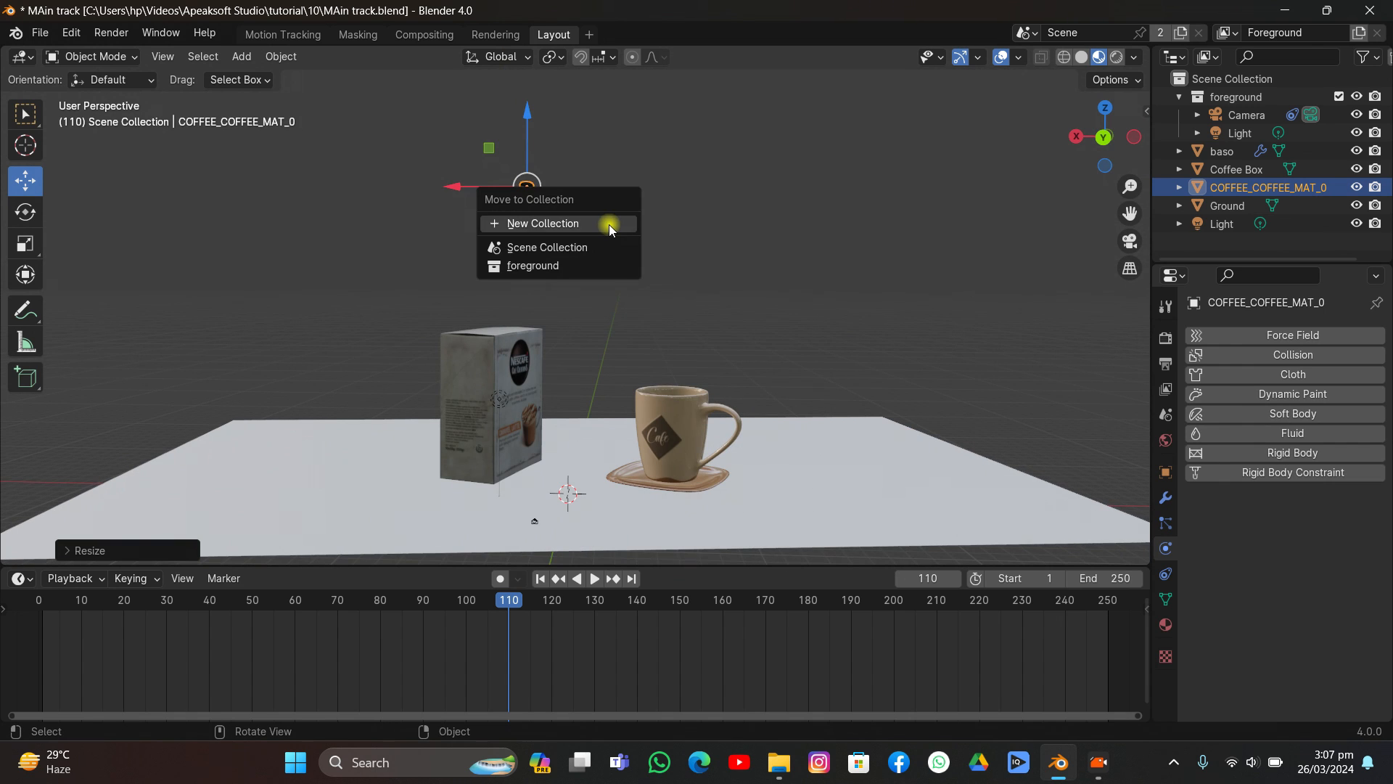
click(608, 223)
click(608, 275)
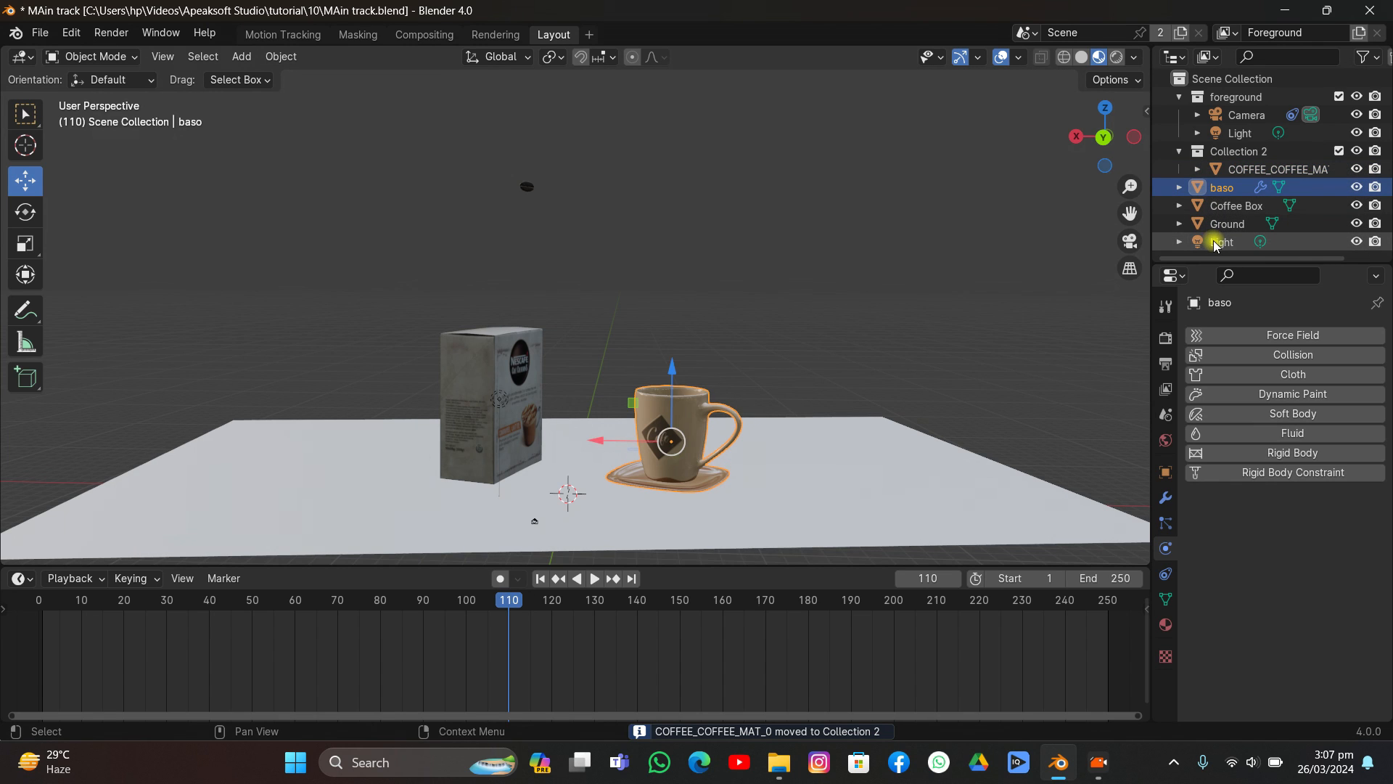
Step: Move baso, Coffee Box, Ground and Light into the foreground collection
drag(1218, 242, 1216, 198)
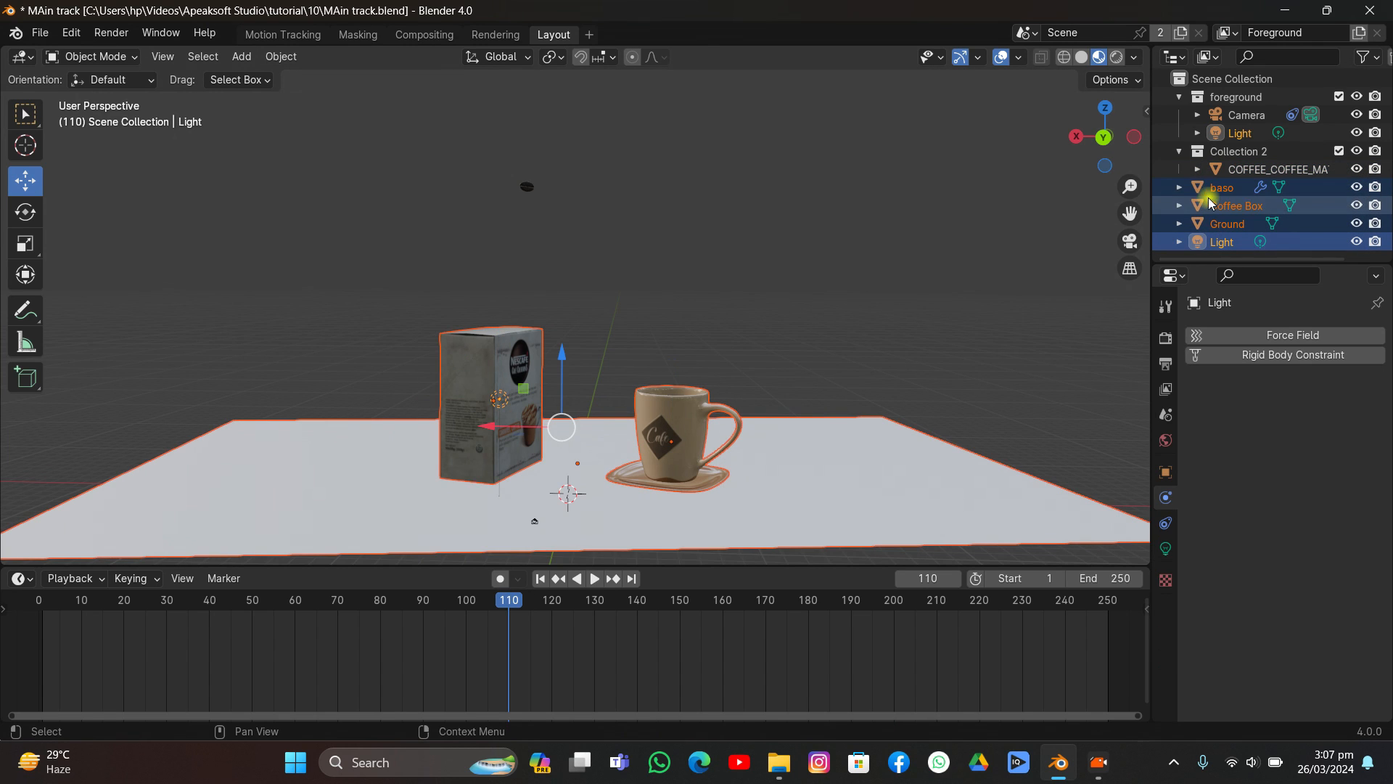
key(m)
click(792, 260)
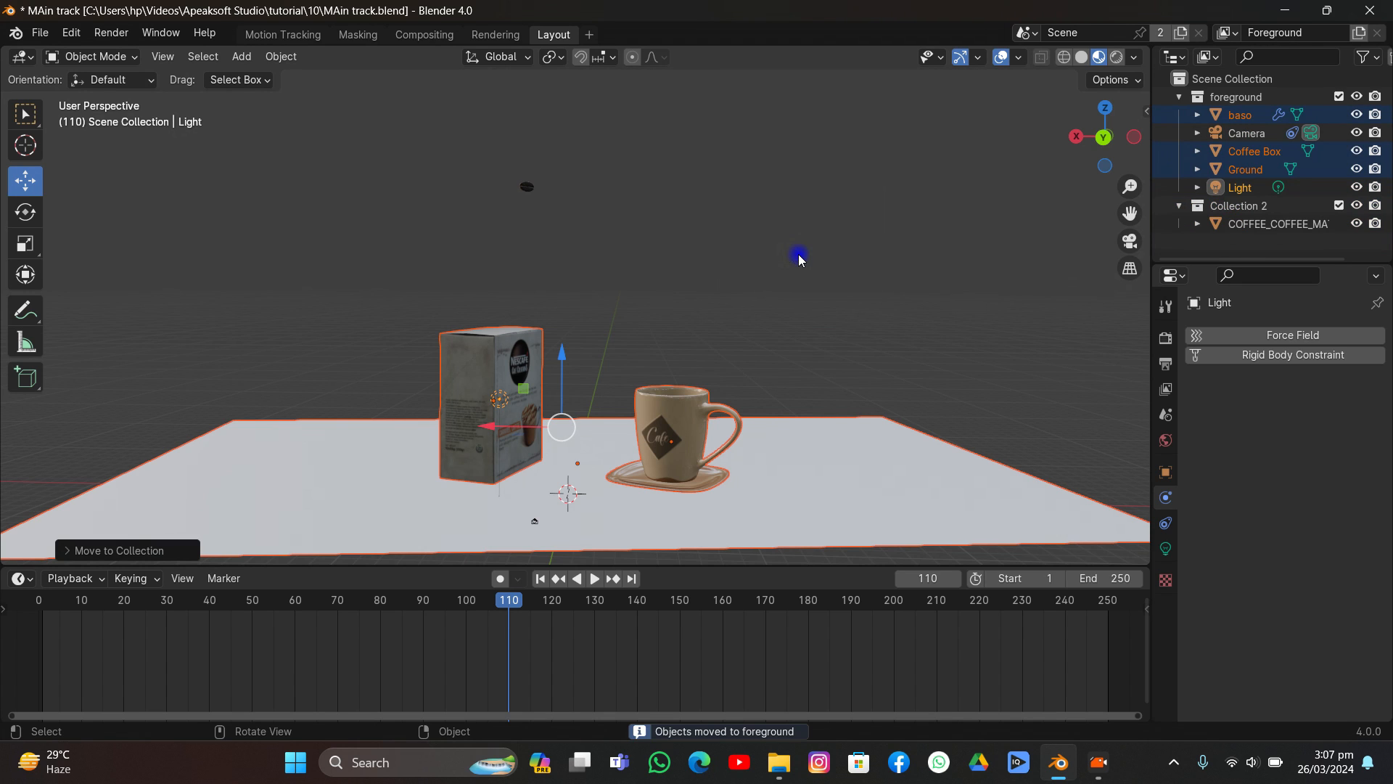
Step: Delete the Light from the foreground collection
click(1237, 209)
click(1236, 225)
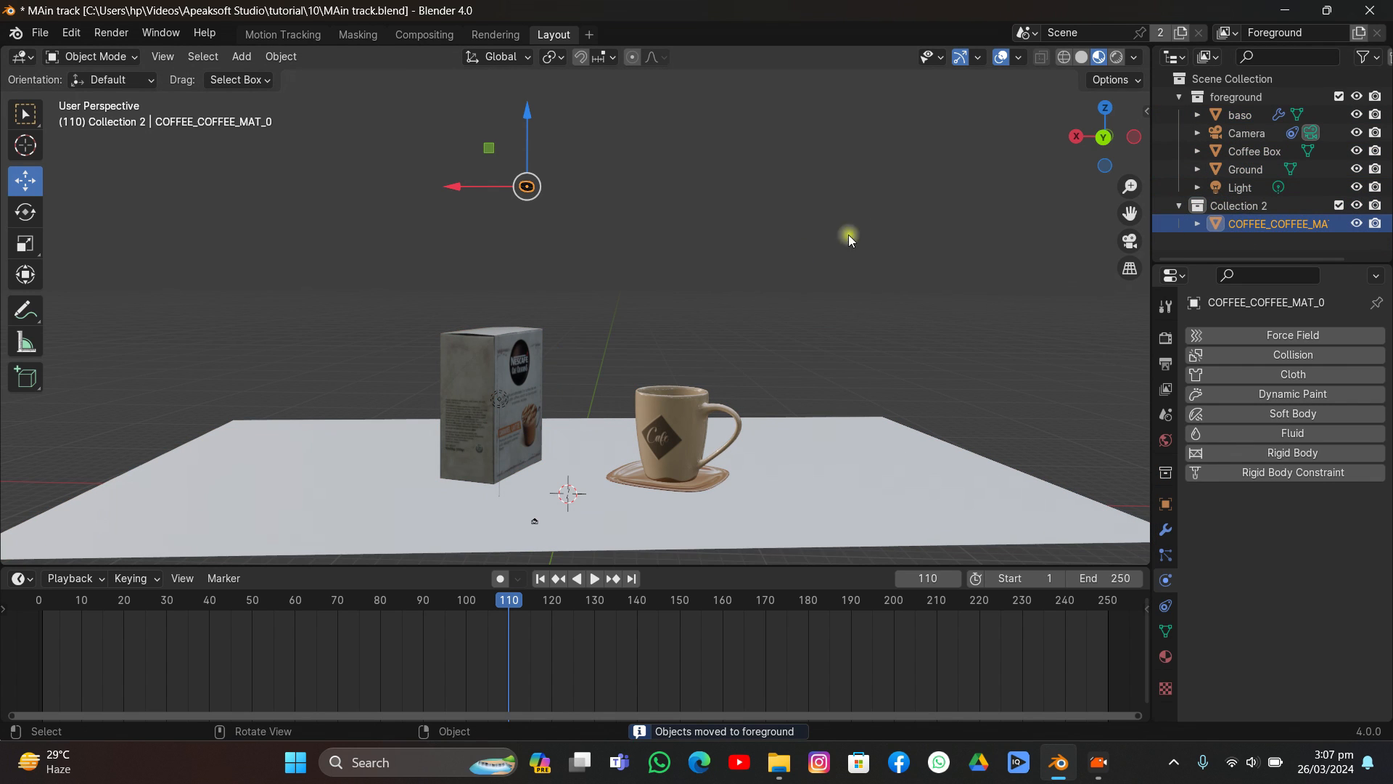
click(1231, 190)
key(Delete)
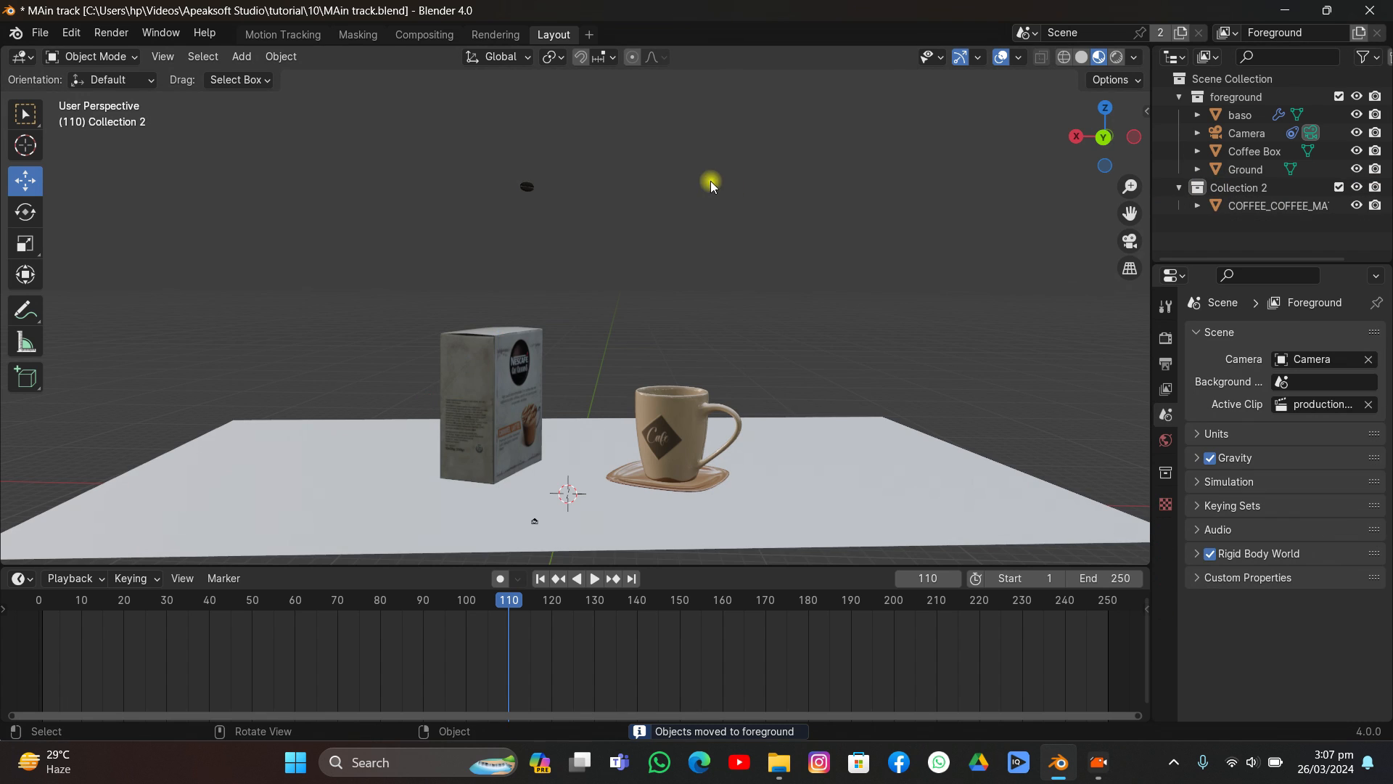
Step: Display the scene in solid shading and move the coffee bean higher above the box and mug along Z
mouse_move(712, 180)
middle_down()
mouse_move(747, 276)
mouse_move(653, 340)
mouse_move(562, 199)
mouse_move(707, 154)
mouse_move(714, 128)
mouse_move(704, 142)
mouse_move(728, 180)
middle_up()
click(563, 192)
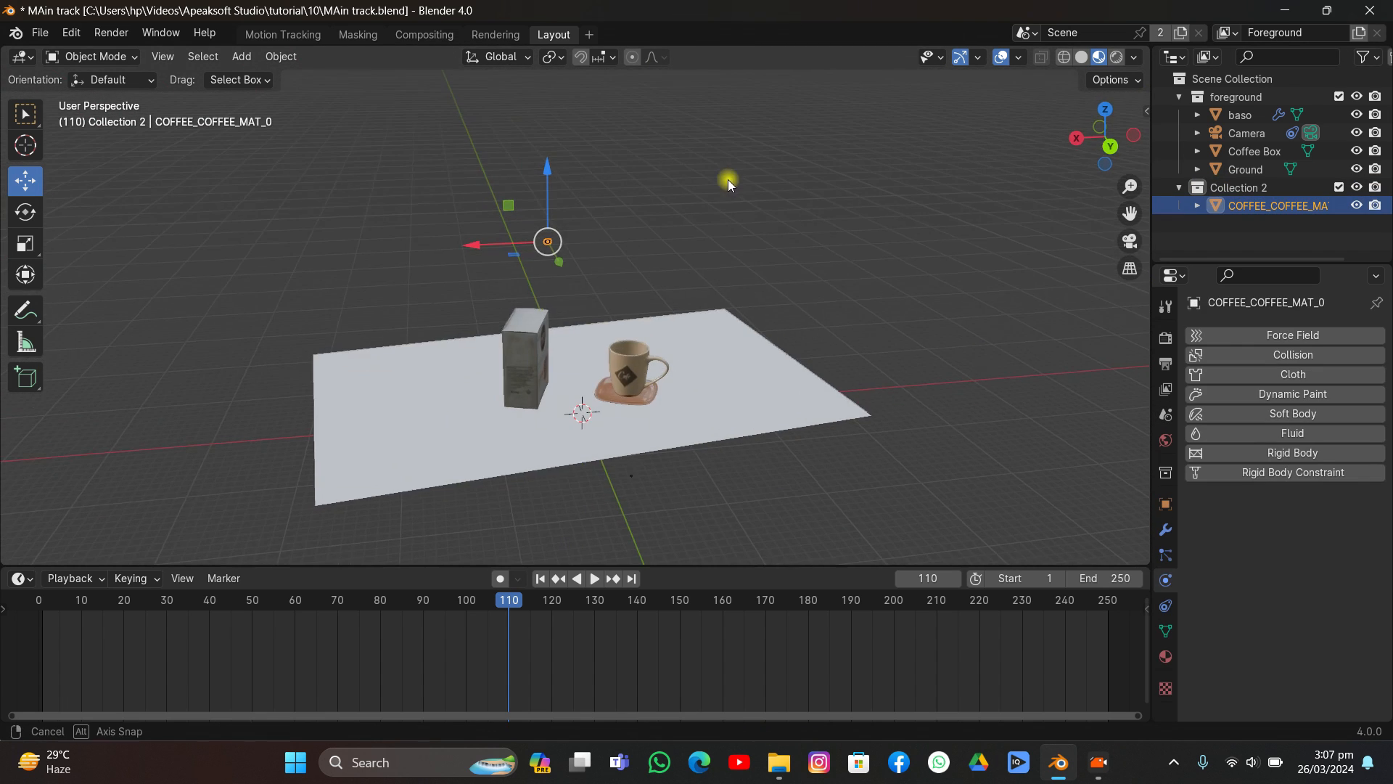
click(1084, 58)
mouse_move(690, 273)
middle_down()
mouse_move(650, 245)
mouse_move(803, 225)
middle_up()
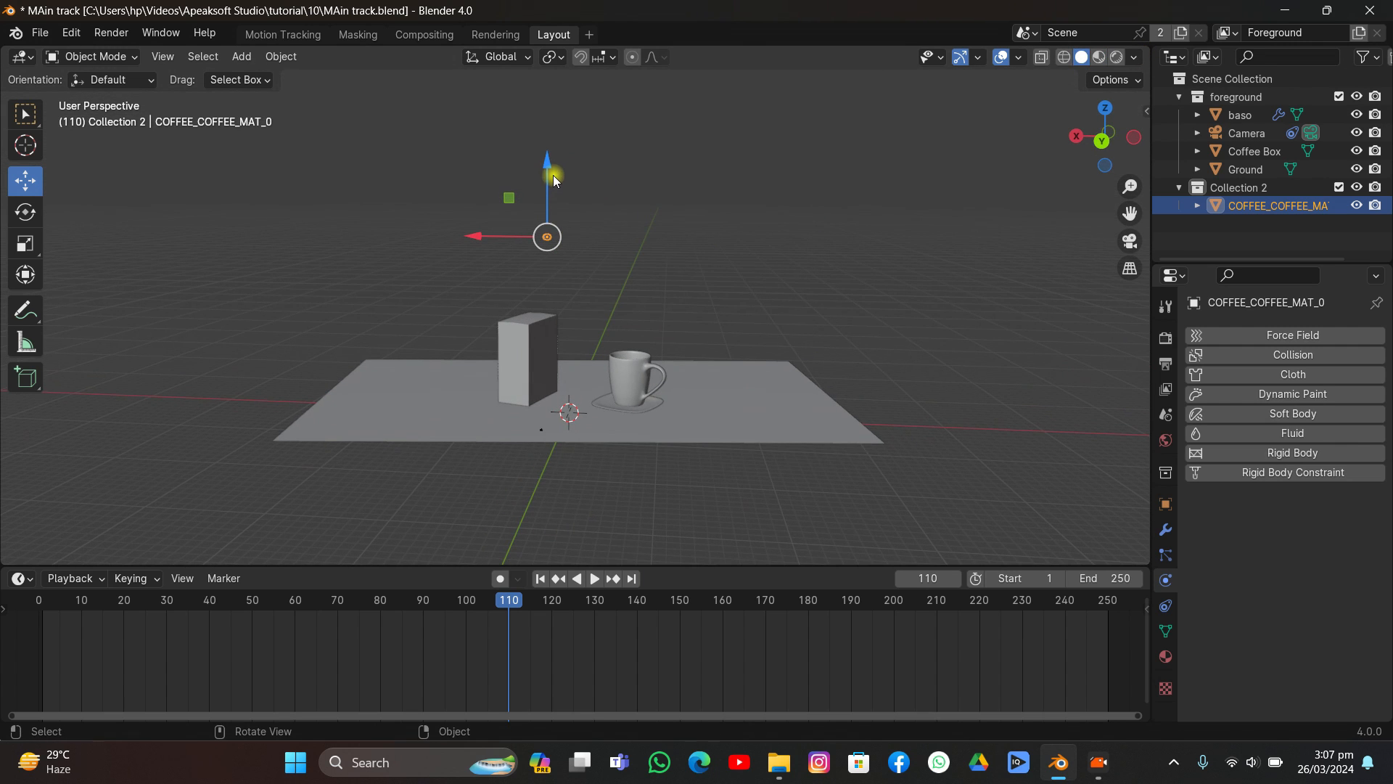
drag(550, 170, 552, 149)
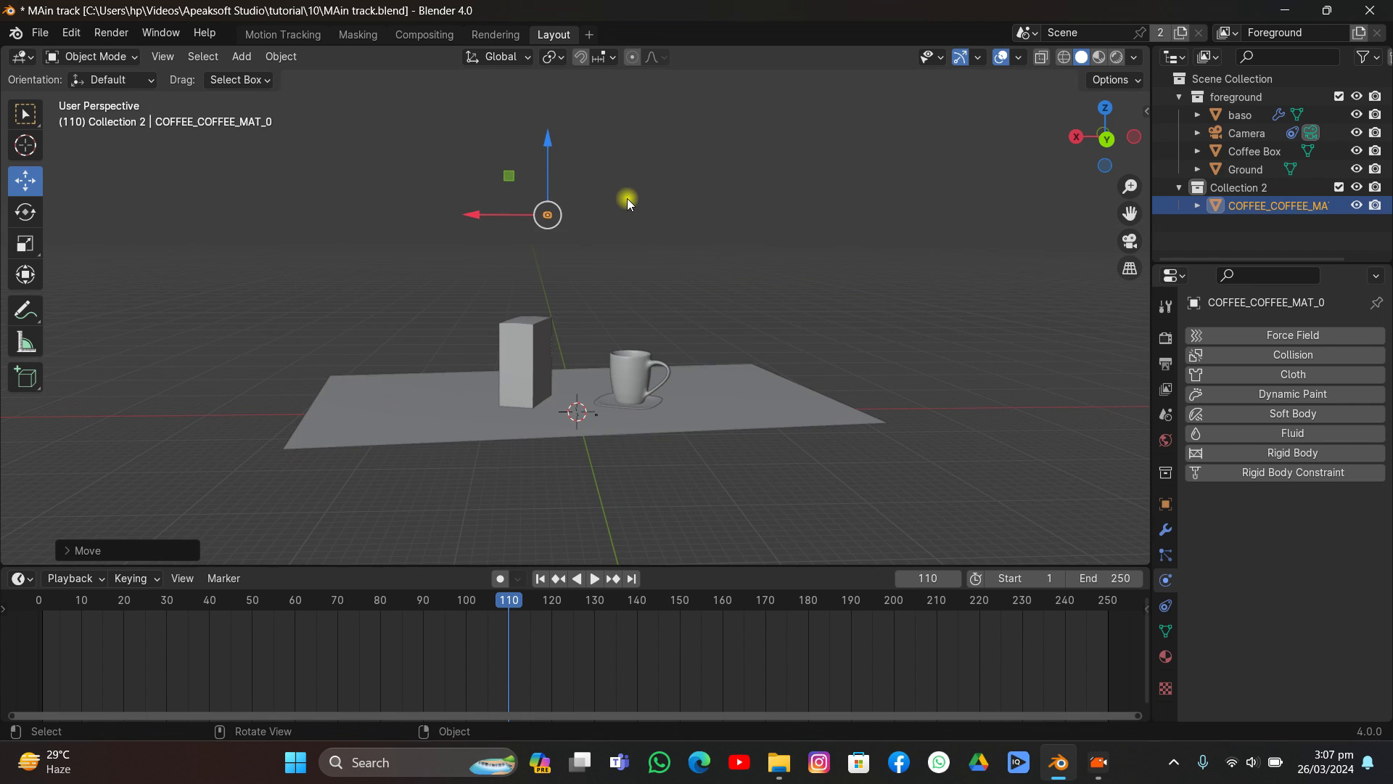
Step: Duplicate the coffee bean beside the original in the air and rotate the copy freely with Trackball
key(shift+d)
click(606, 210)
key(r)
key(r)
click(585, 281)
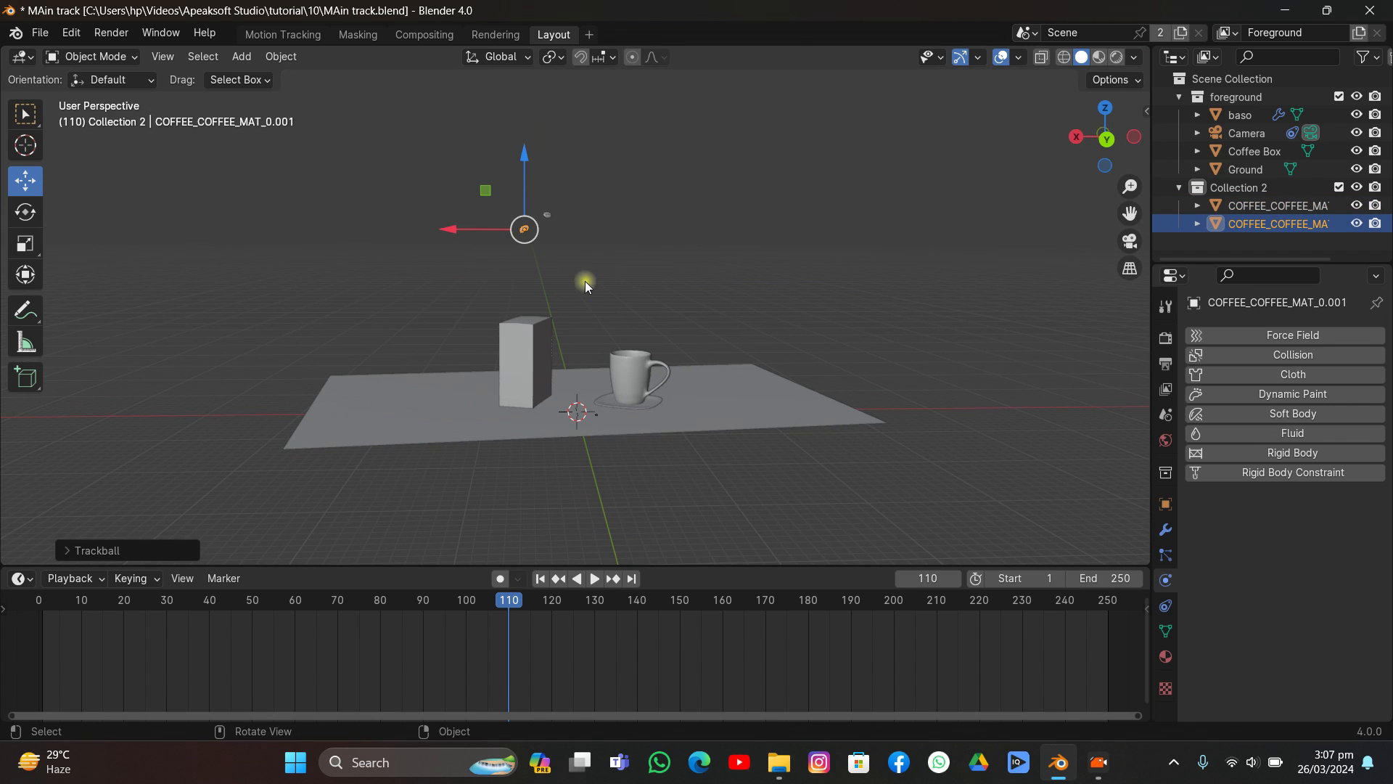
Step: Place three more bean duplicates at scattered positions above the box and mug, and rotate the last one freely with Trackball
key(shift+d)
click(668, 275)
key(shift+d)
click(590, 227)
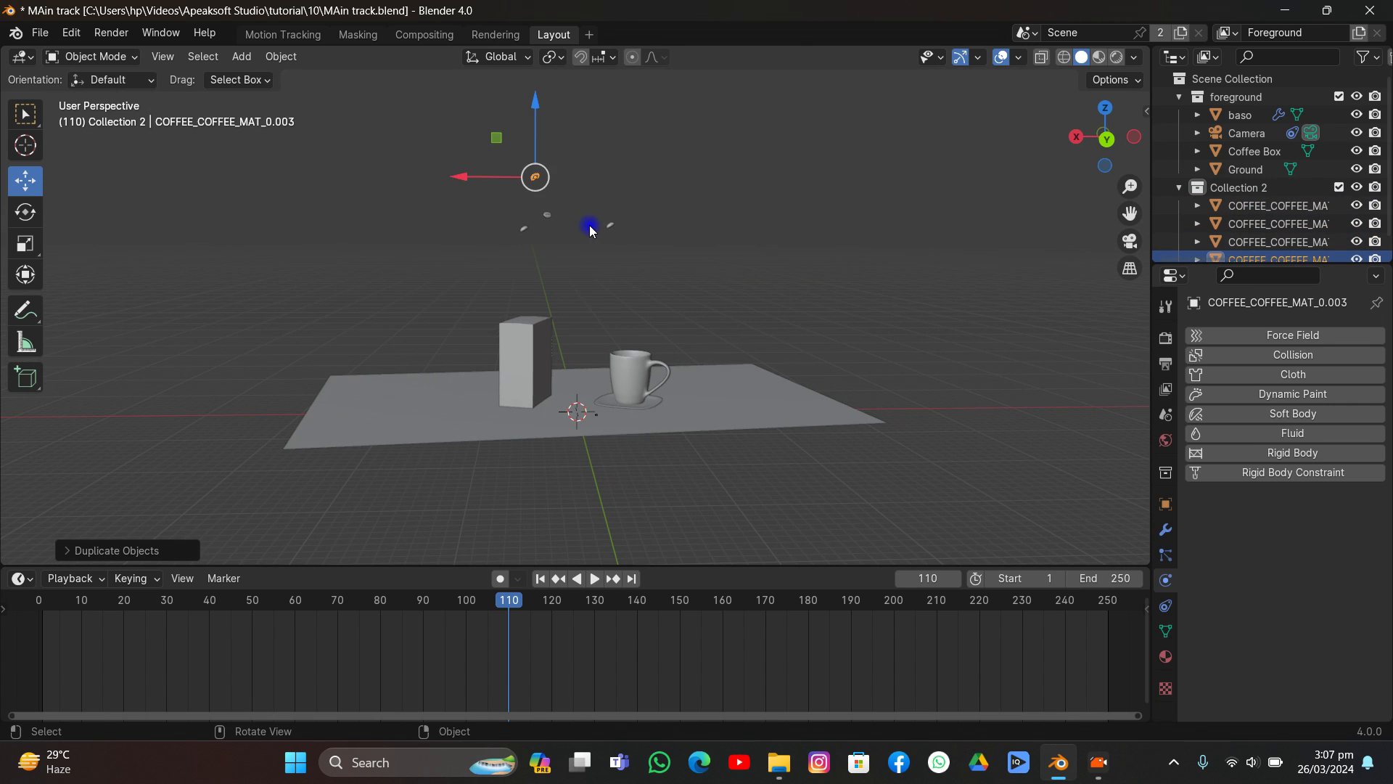
key(shift+d)
click(638, 218)
key(r)
key(r)
click(685, 132)
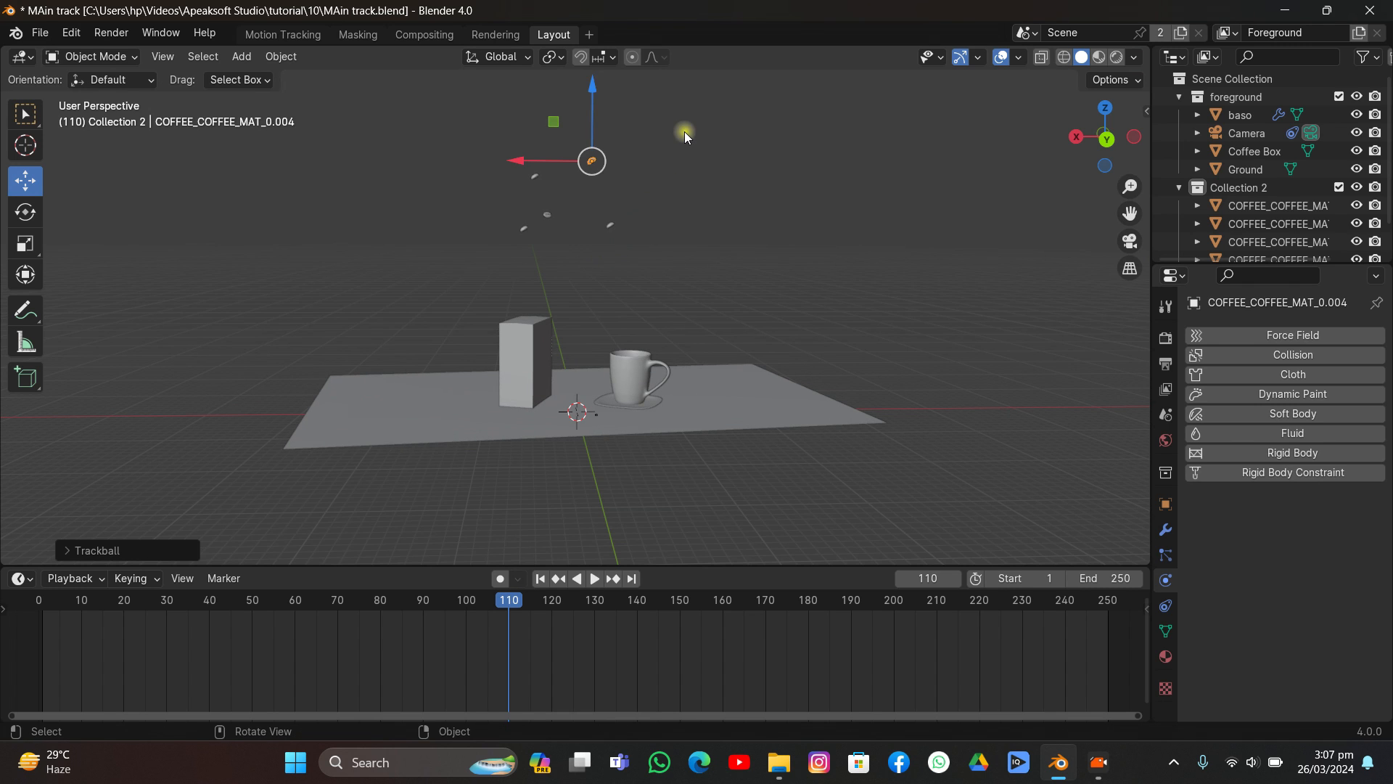
Step: Duplicate all the floating coffee beans, place the copies among and above the originals, and rotate them freely with Trackball
drag(685, 132, 462, 264)
key(shift+d)
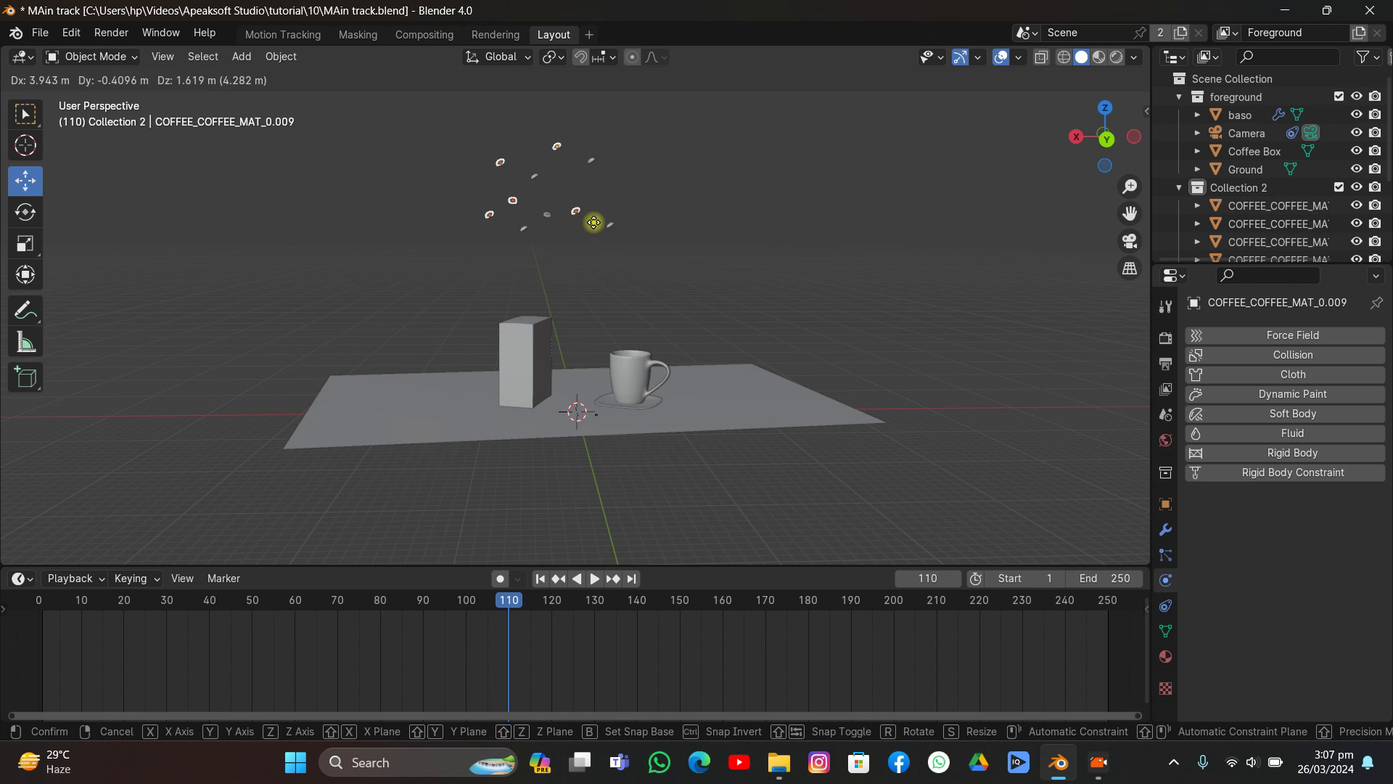
click(594, 223)
middle_drag(617, 221, 550, 252)
key(r)
key(r)
click(572, 303)
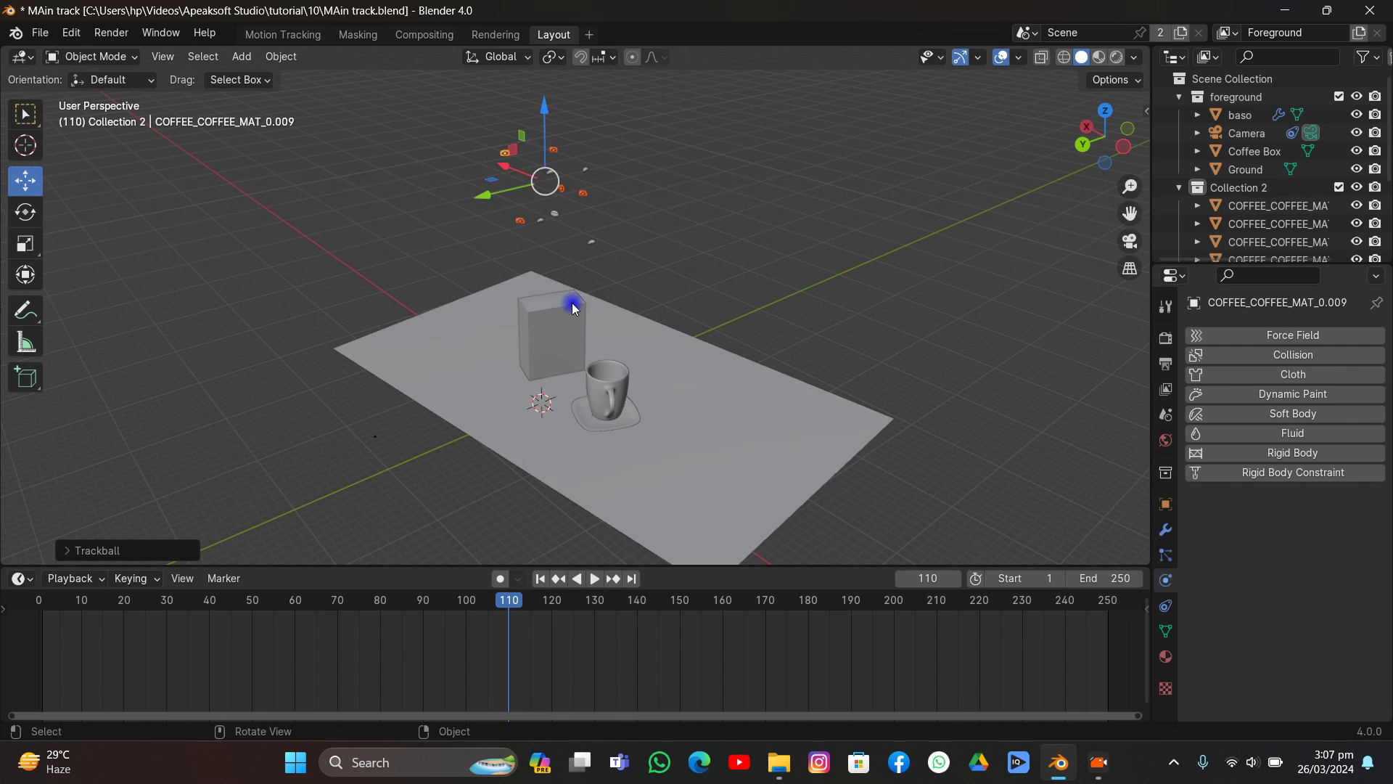
Step: Duplicate the whole bean cluster, rotate the copies freely with Trackball, and move them slightly above the originals
middle_drag(624, 288, 709, 251)
drag(723, 177, 458, 145)
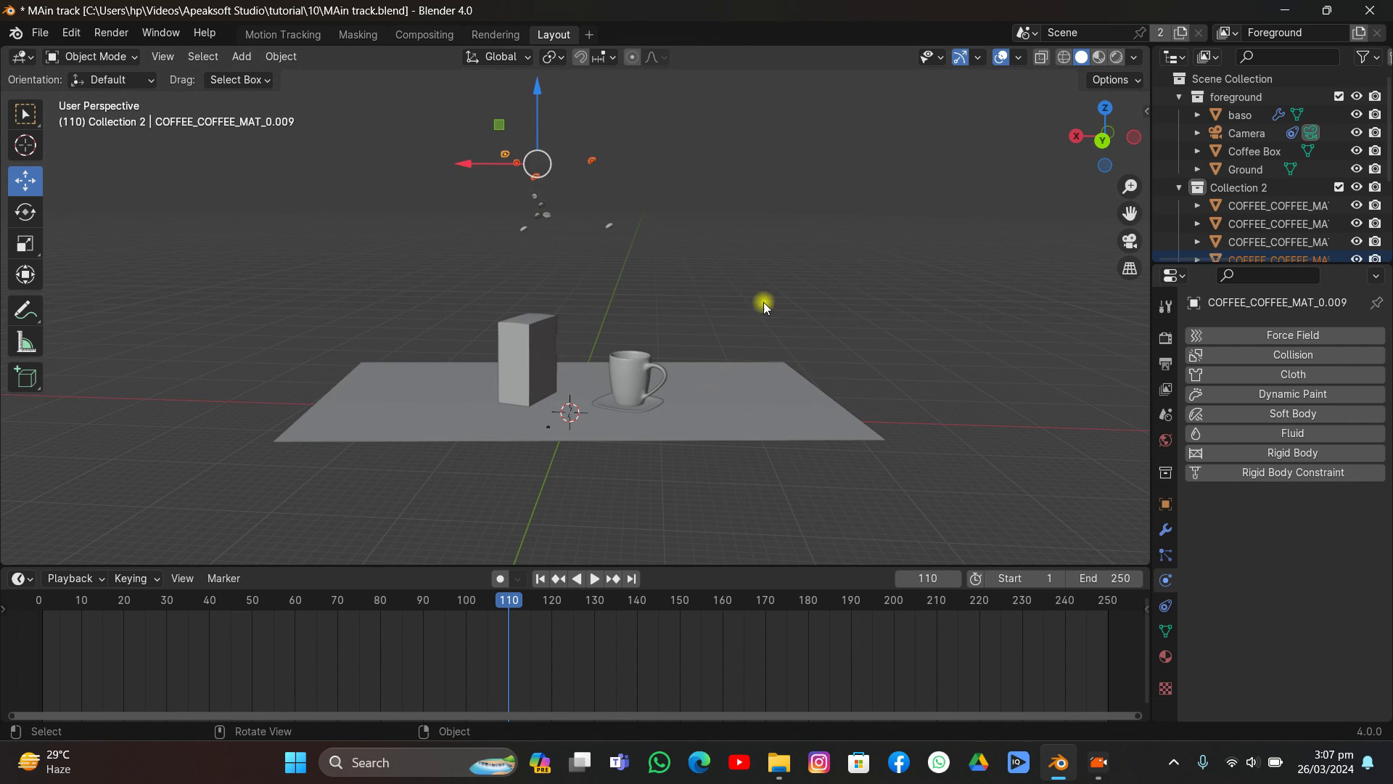
drag(740, 274, 316, 56)
key(shift+d)
click(567, 148)
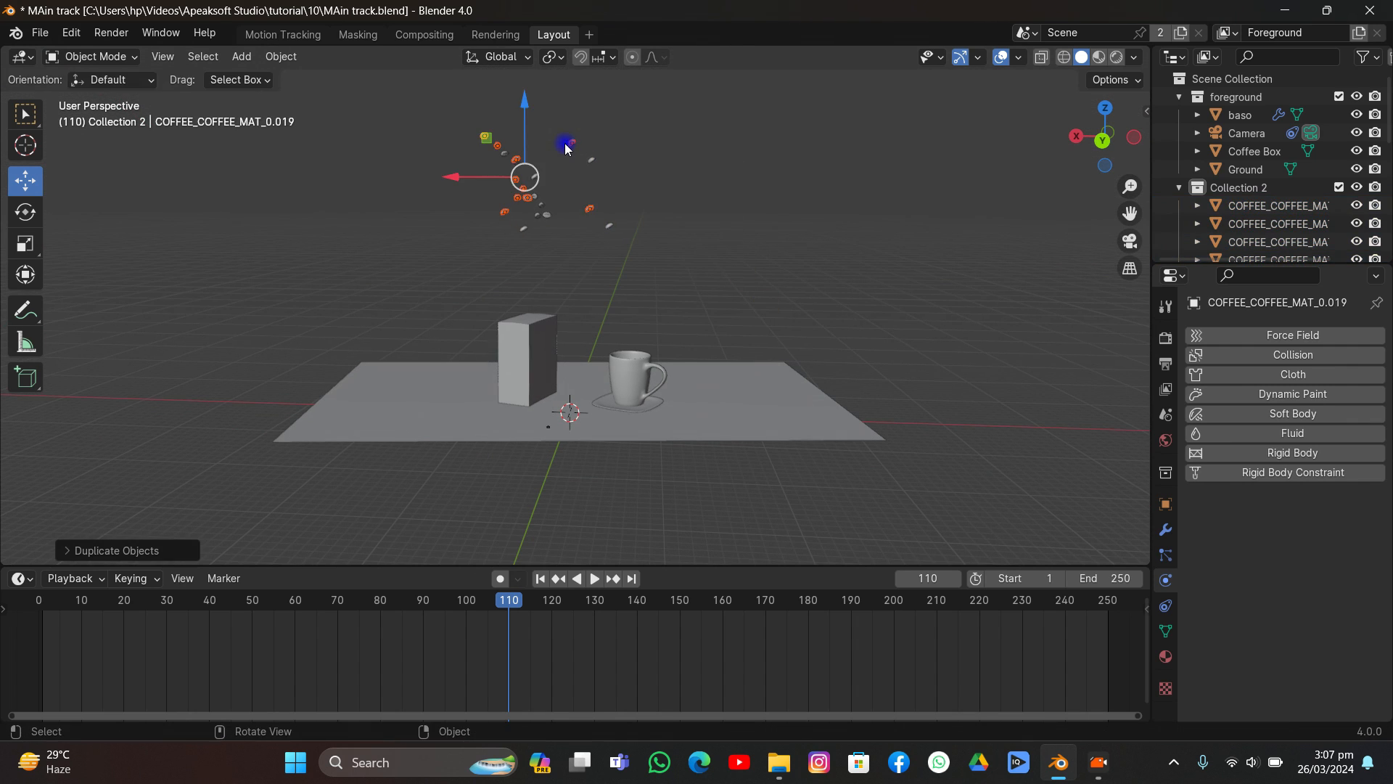
key(r)
key(r)
click(700, 275)
key(g)
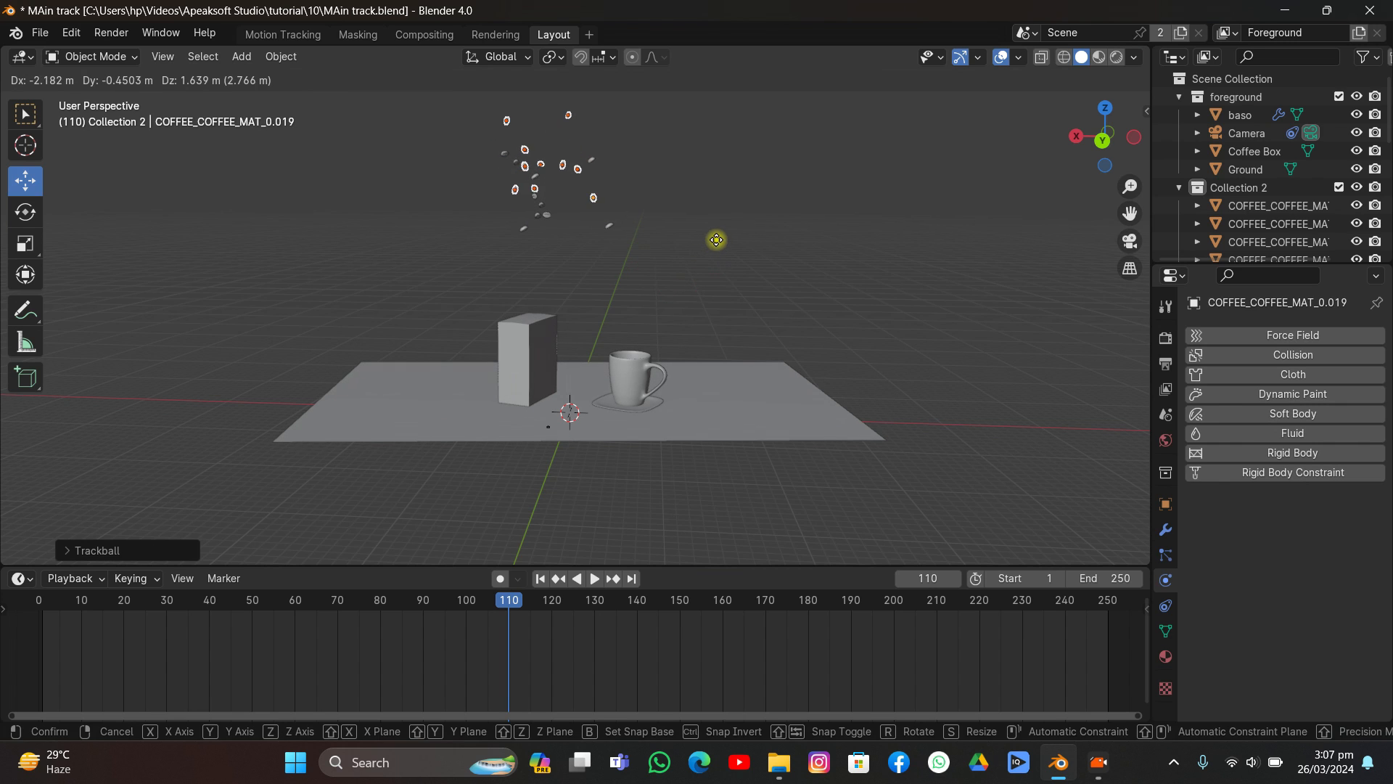
click(716, 240)
Step: Select the enlarged bean cluster, duplicate it upward, then rotate the copies with Trackball and reposition them in the air
drag(729, 102, 396, 255)
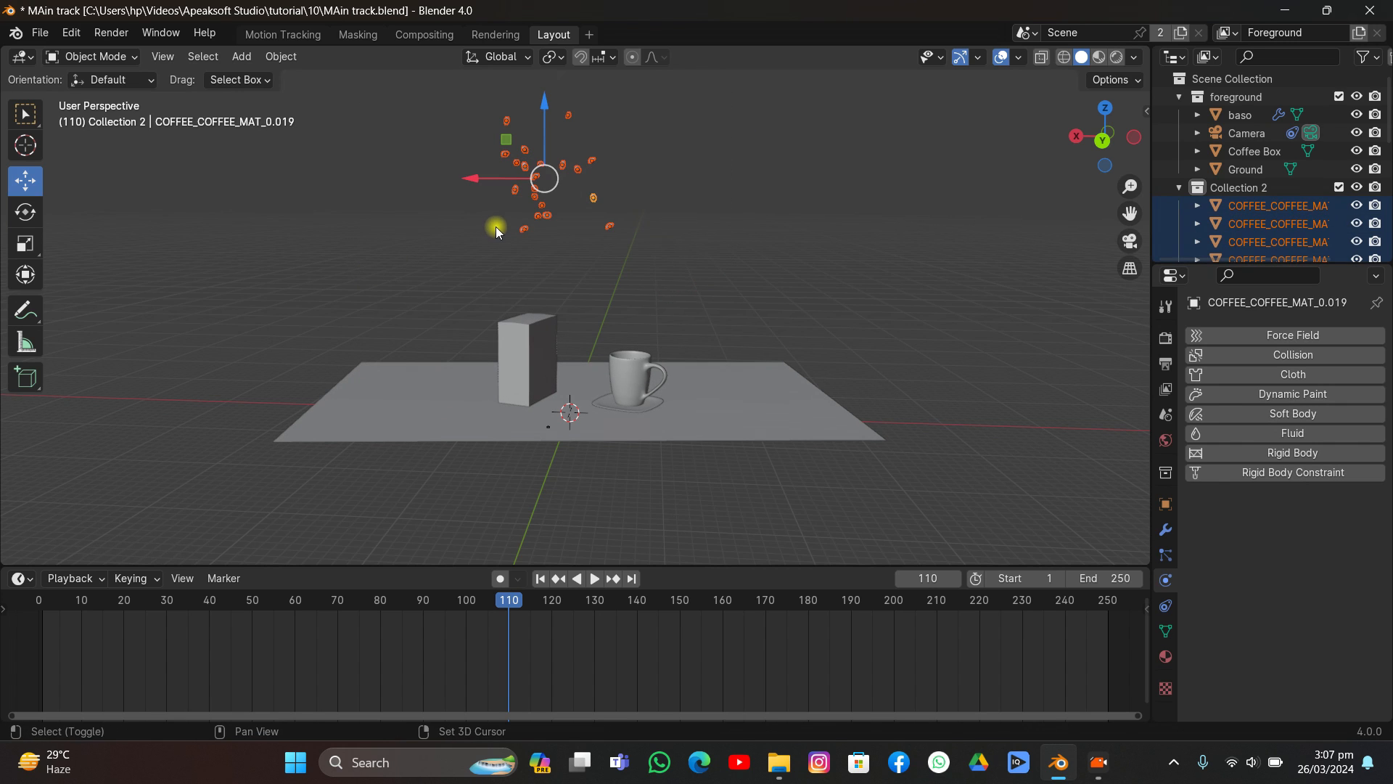
key(shift+d)
click(594, 206)
key(r)
key(r)
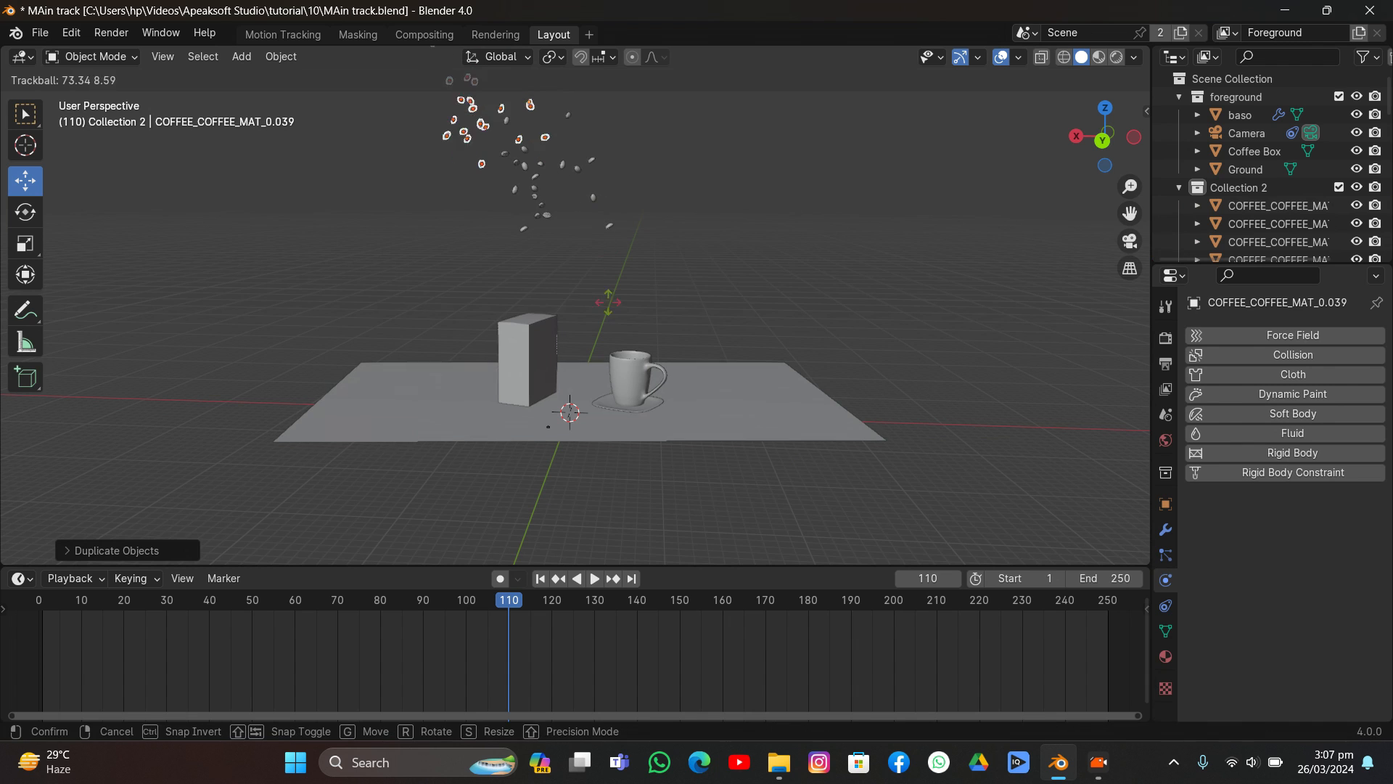
click(629, 362)
key(g)
click(626, 296)
Step: Duplicate every floating bean to a higher position above the box and mug and rotate the copies with Trackball
middle_drag(630, 292, 664, 231)
drag(400, 127, 636, 265)
key(shift+d)
click(636, 188)
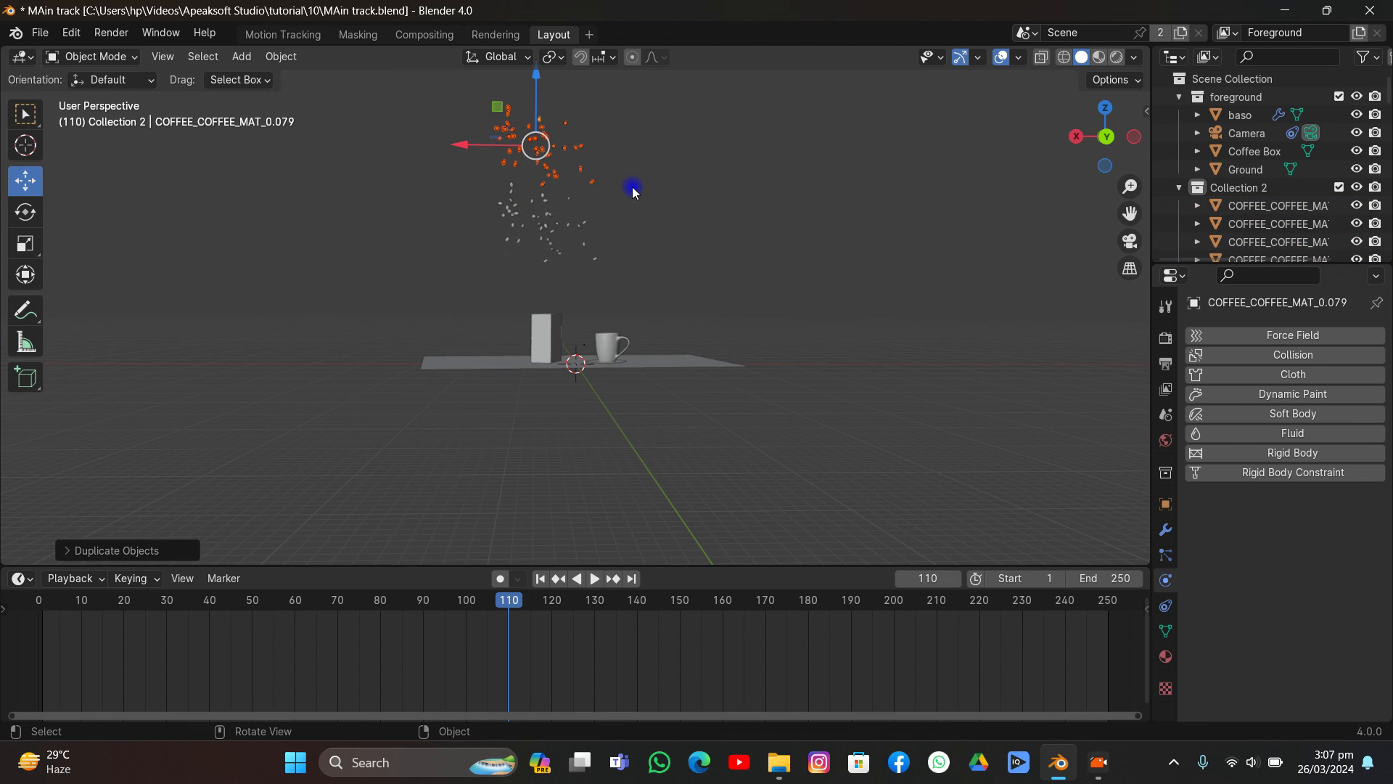
key(r)
key(r)
click(545, 191)
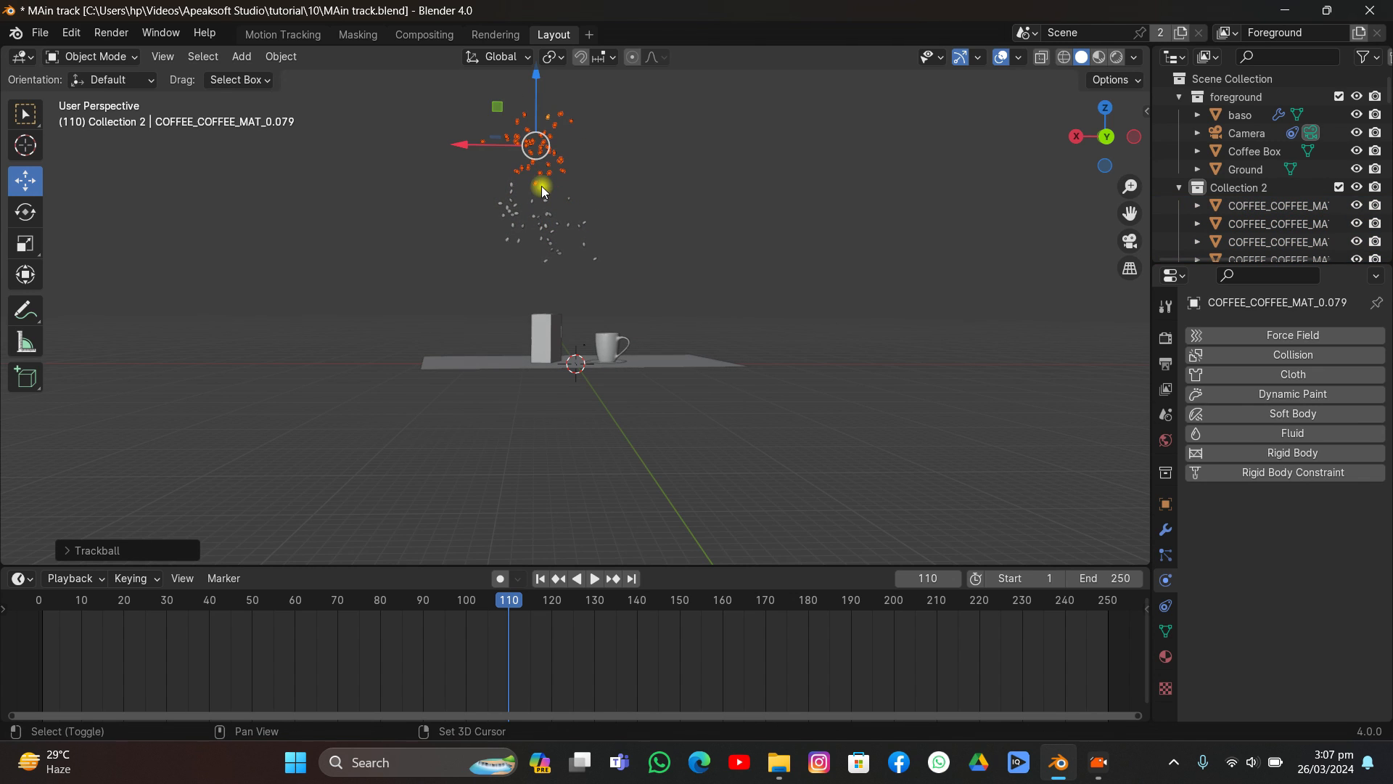
Step: Duplicate the upper bean cluster sideways to above the mug and give the copies a free Trackball rotation
key(shift+d)
click(656, 180)
key(r)
key(r)
click(655, 206)
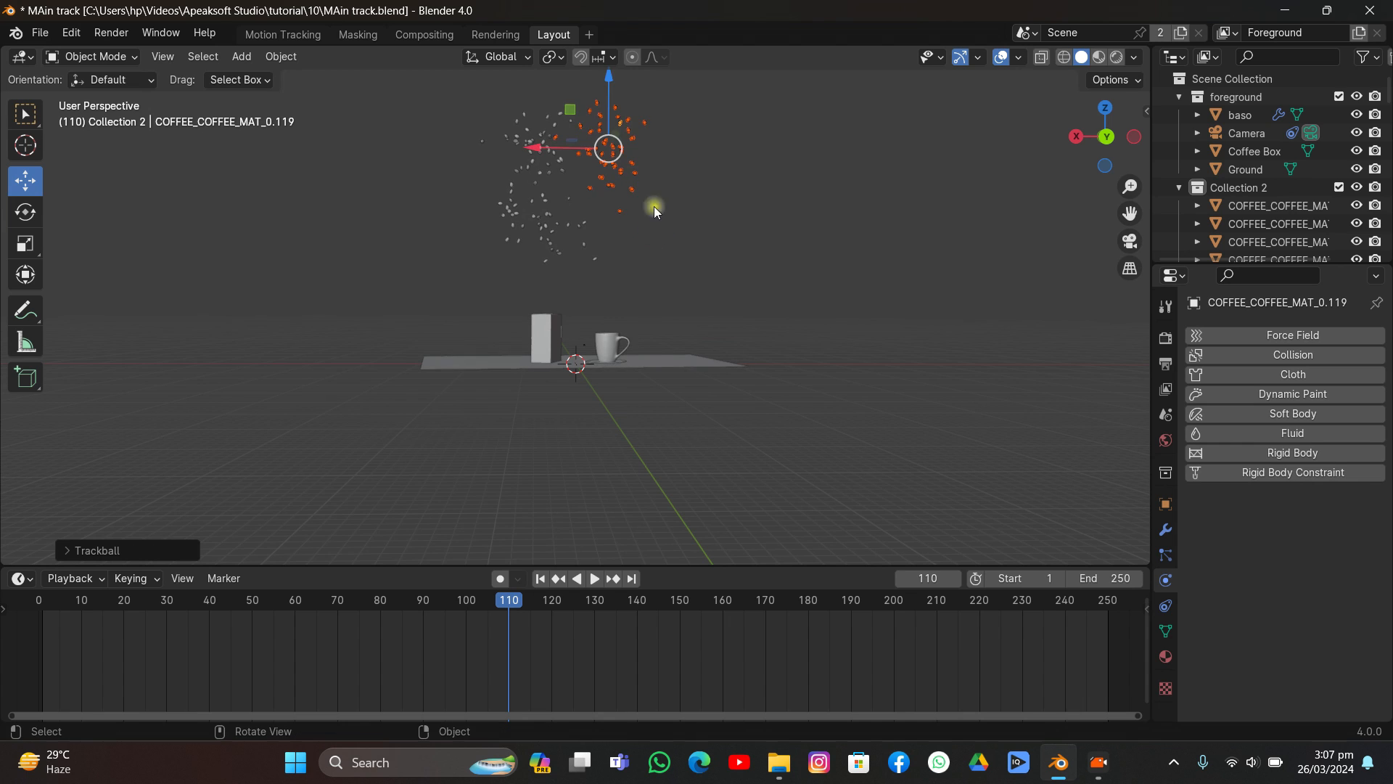
Step: Duplicate both upper bean clusters together, place the copies at the top of the column, and rotate them with Trackball
drag(736, 70, 421, 200)
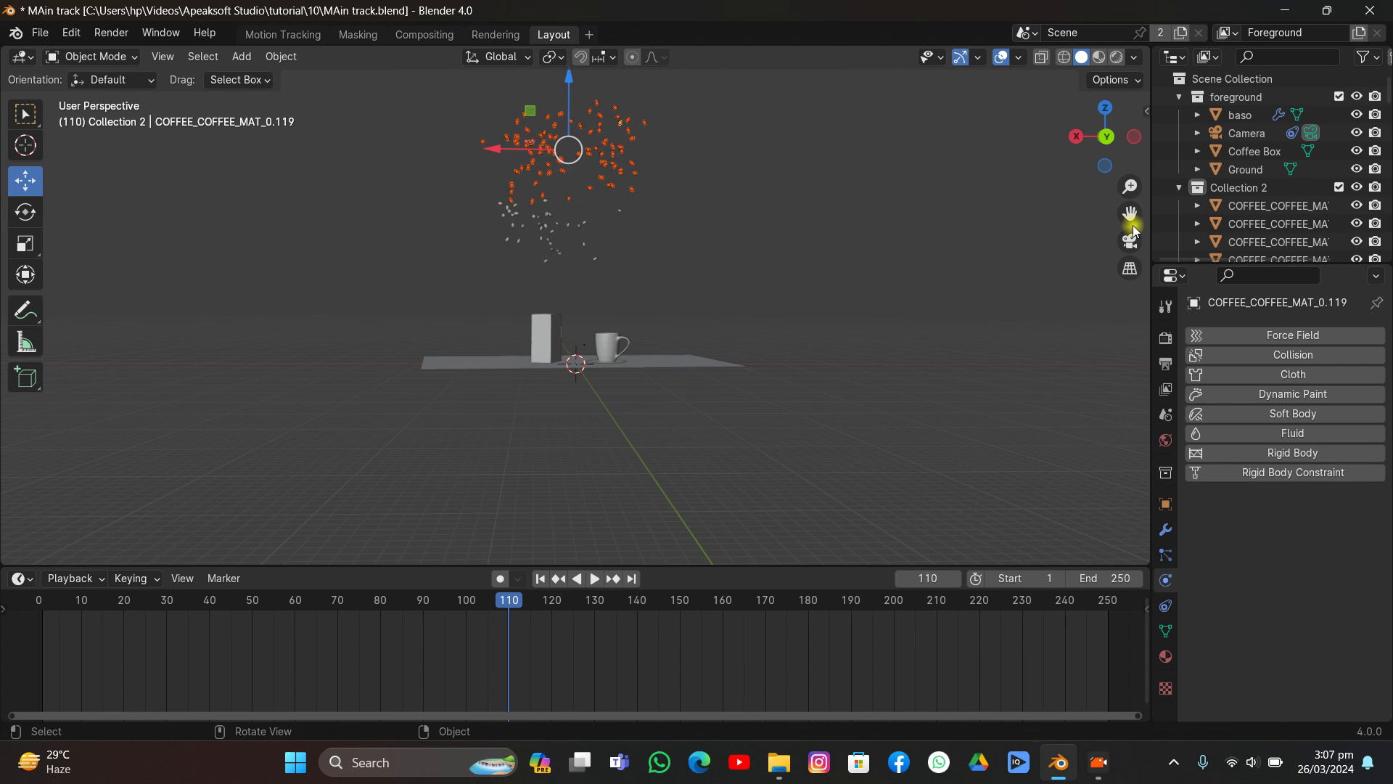
drag(1132, 227, 1132, 342)
key(shift+d)
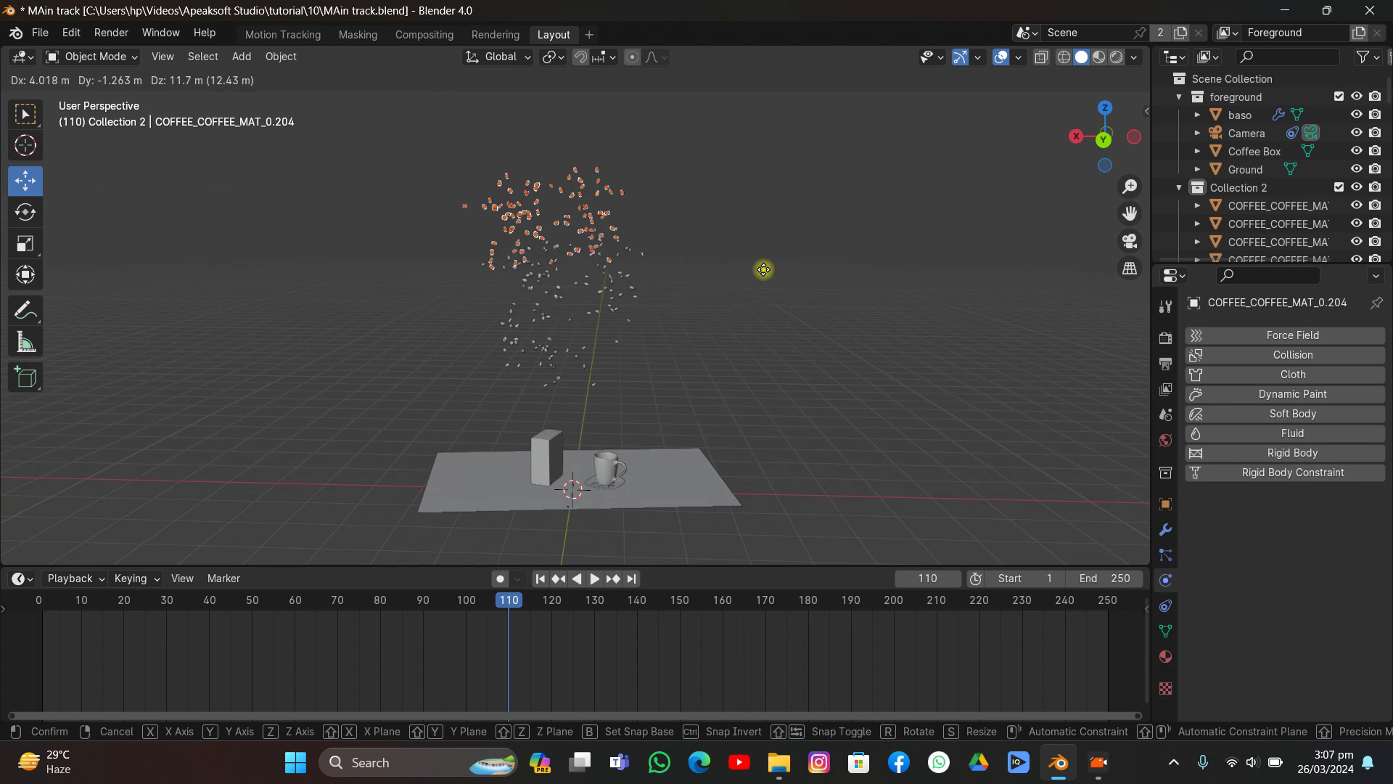
click(772, 233)
key(r)
key(r)
click(653, 236)
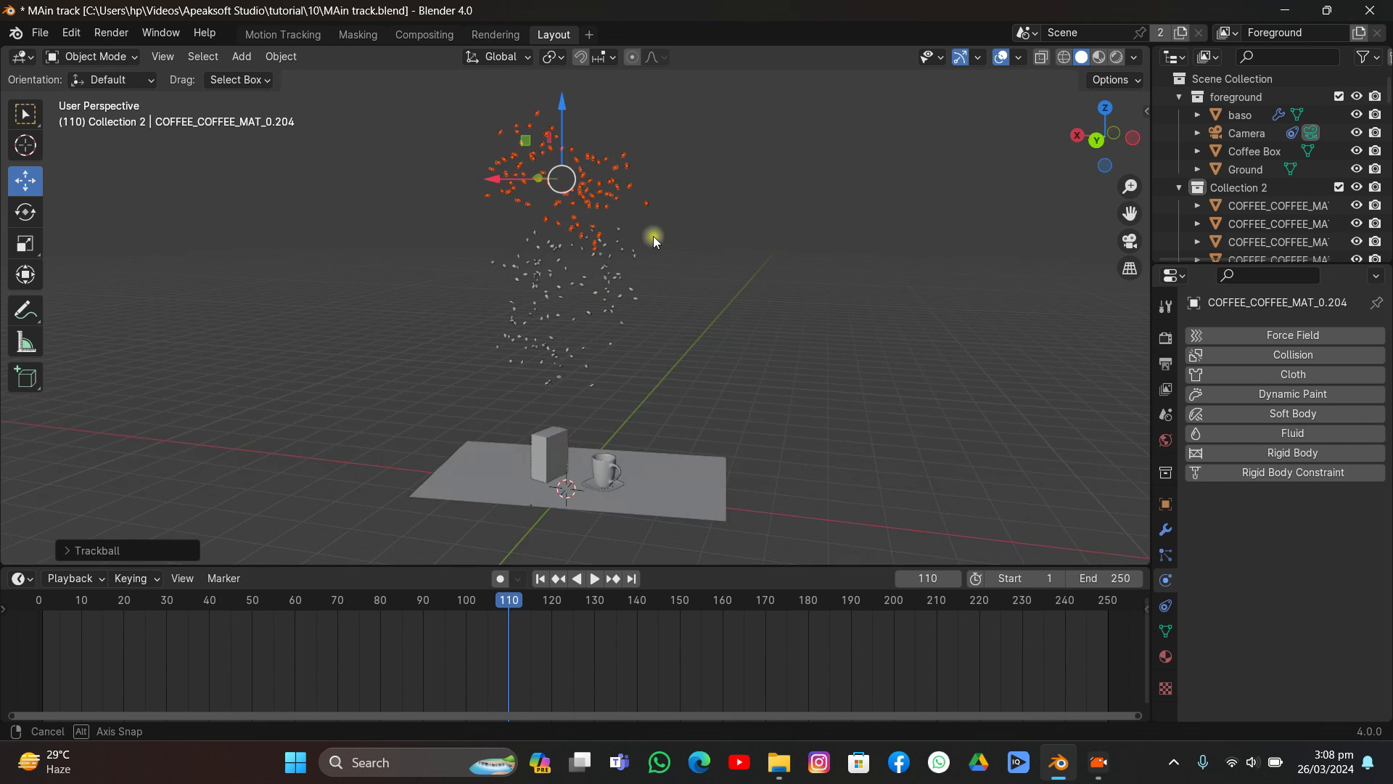
Step: Rotate the topmost bean copies once more with Trackball, then turn them in the view plane from a side view
middle_drag(653, 236, 501, 241)
key(r)
key(r)
click(788, 281)
key(r)
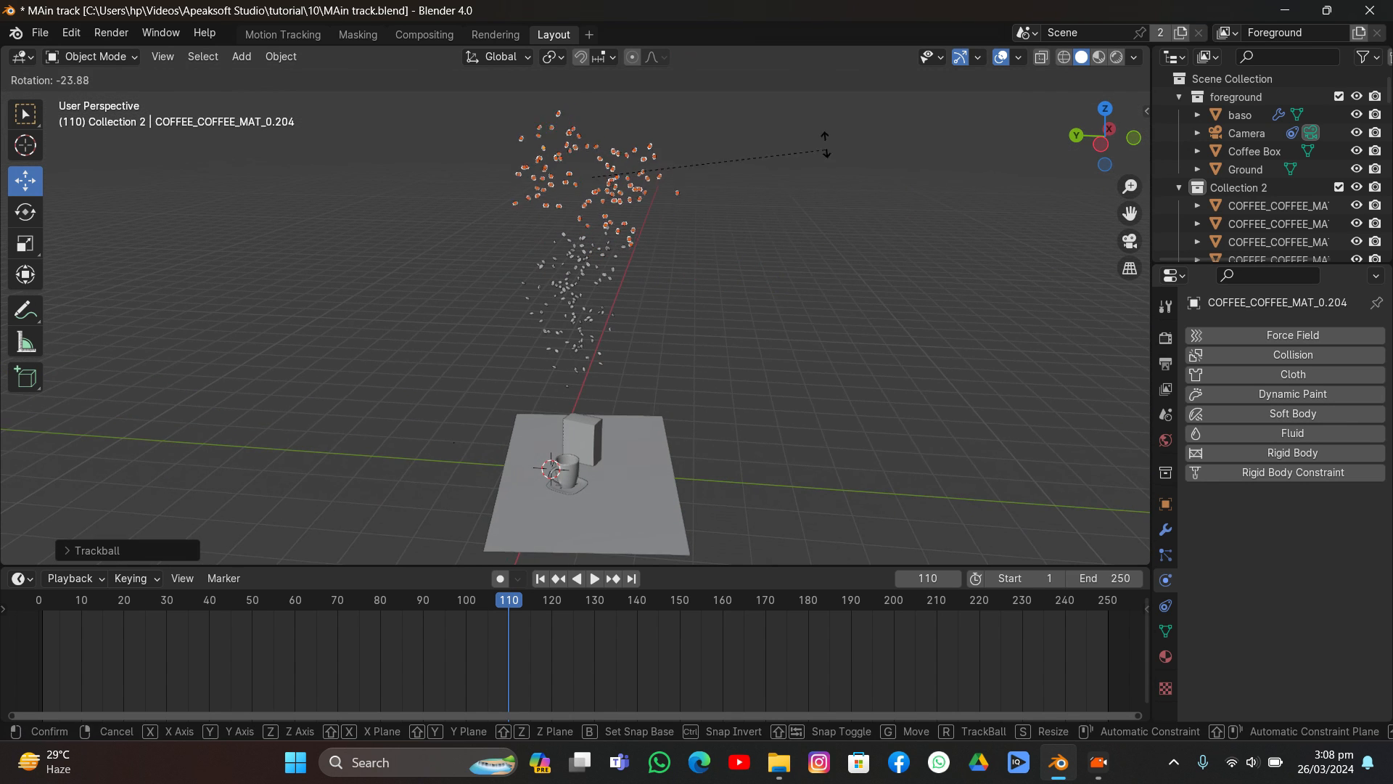
click(759, 174)
Step: Set the transform orientation to Local, widen the ground plane along its local Y axis, and save the file
middle_drag(564, 386, 579, 392)
click(648, 464)
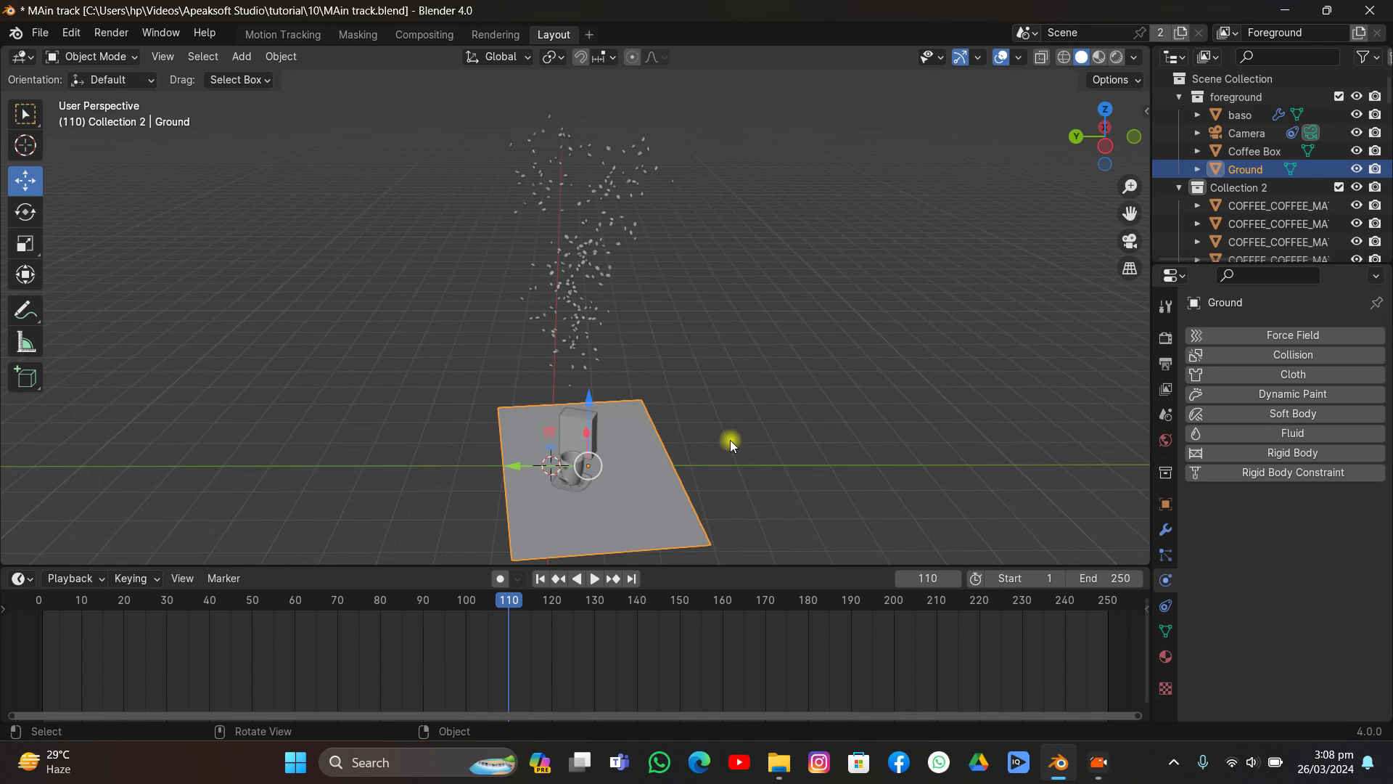
click(470, 56)
click(478, 134)
key(s)
key(y)
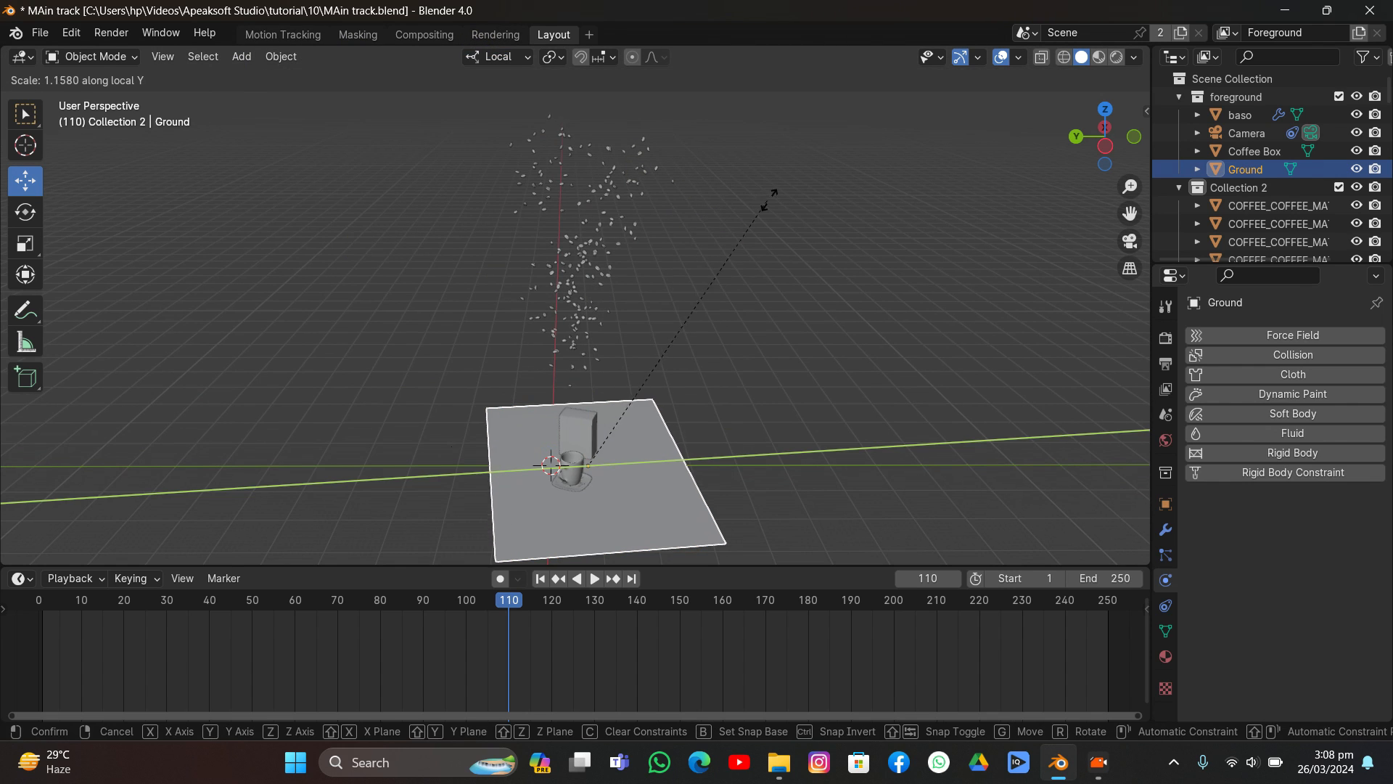
click(937, 116)
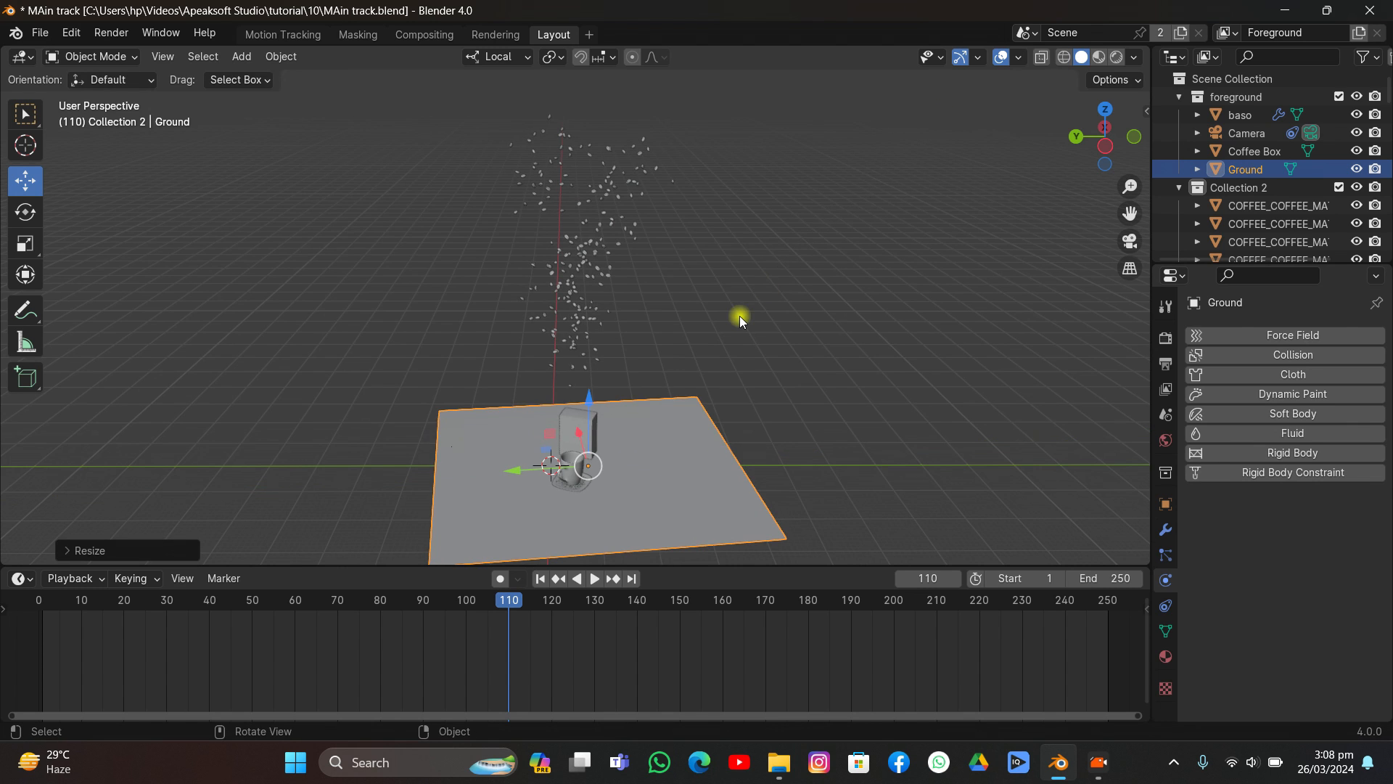
key(s)
key(x)
click(758, 305)
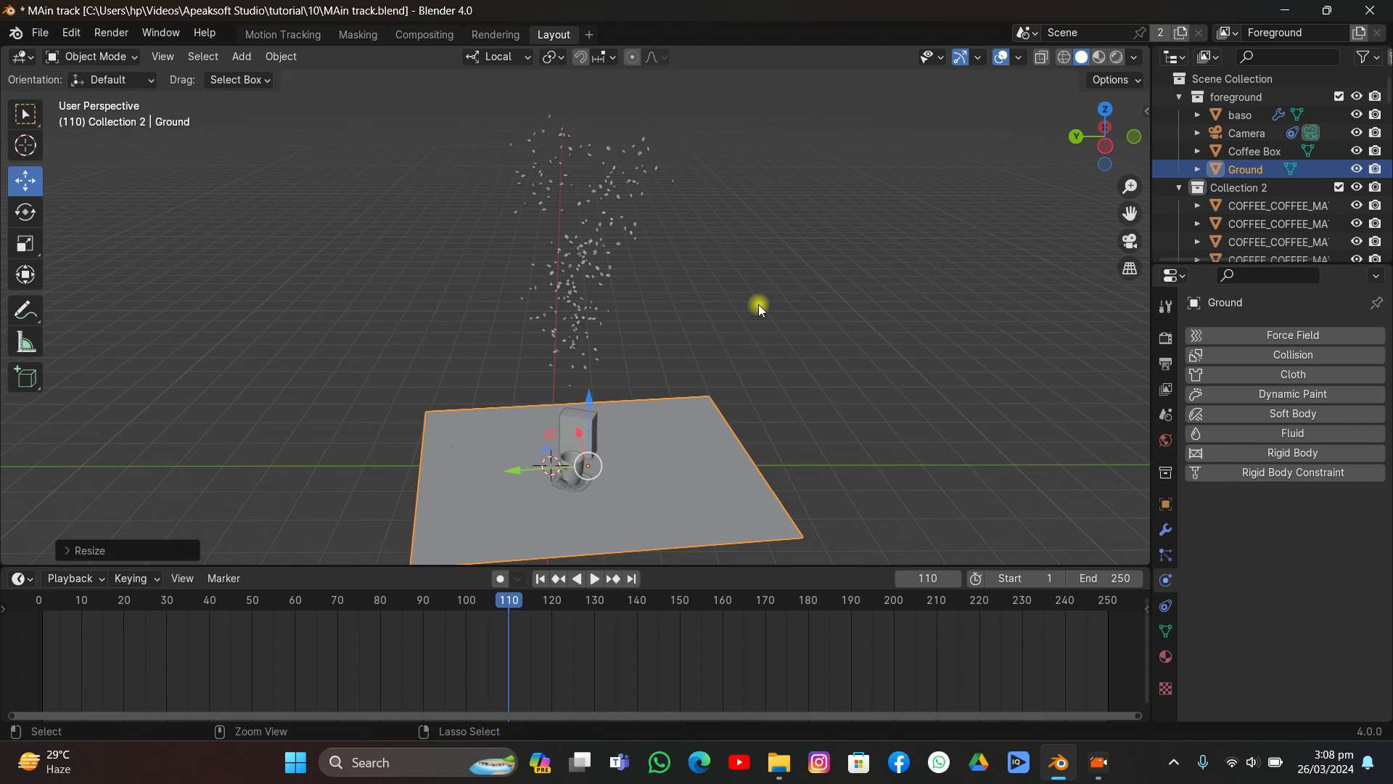
key(ctrl+s)
Step: Enlarge the ground plane along its local X axis
middle_drag(624, 342, 784, 350)
key(s)
key(x)
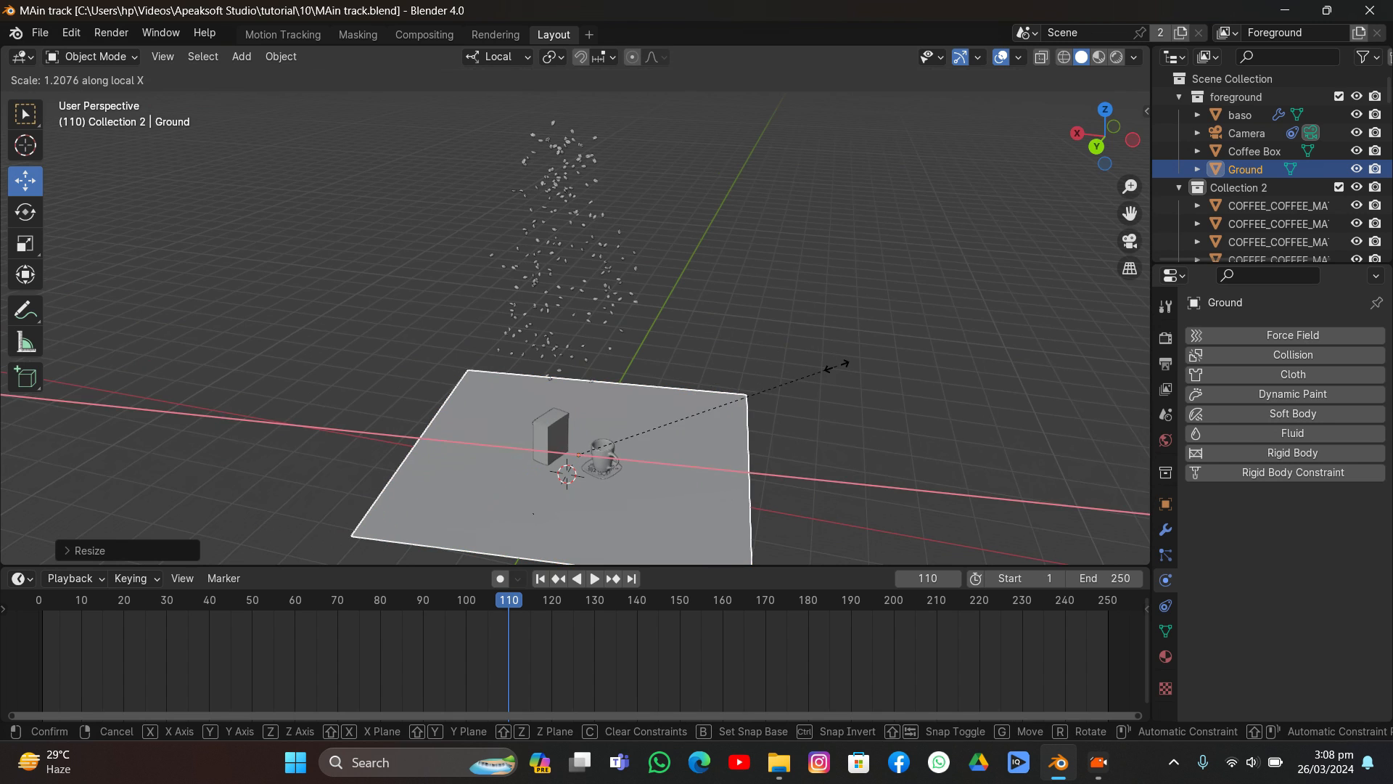
key(Escape)
key(s)
key(x)
click(772, 346)
Step: Select one coffee bean in the middle of the falling column and add Rigid Body physics to it
middle_drag(612, 325, 726, 260)
click(600, 279)
scroll(678, 282, up, 4)
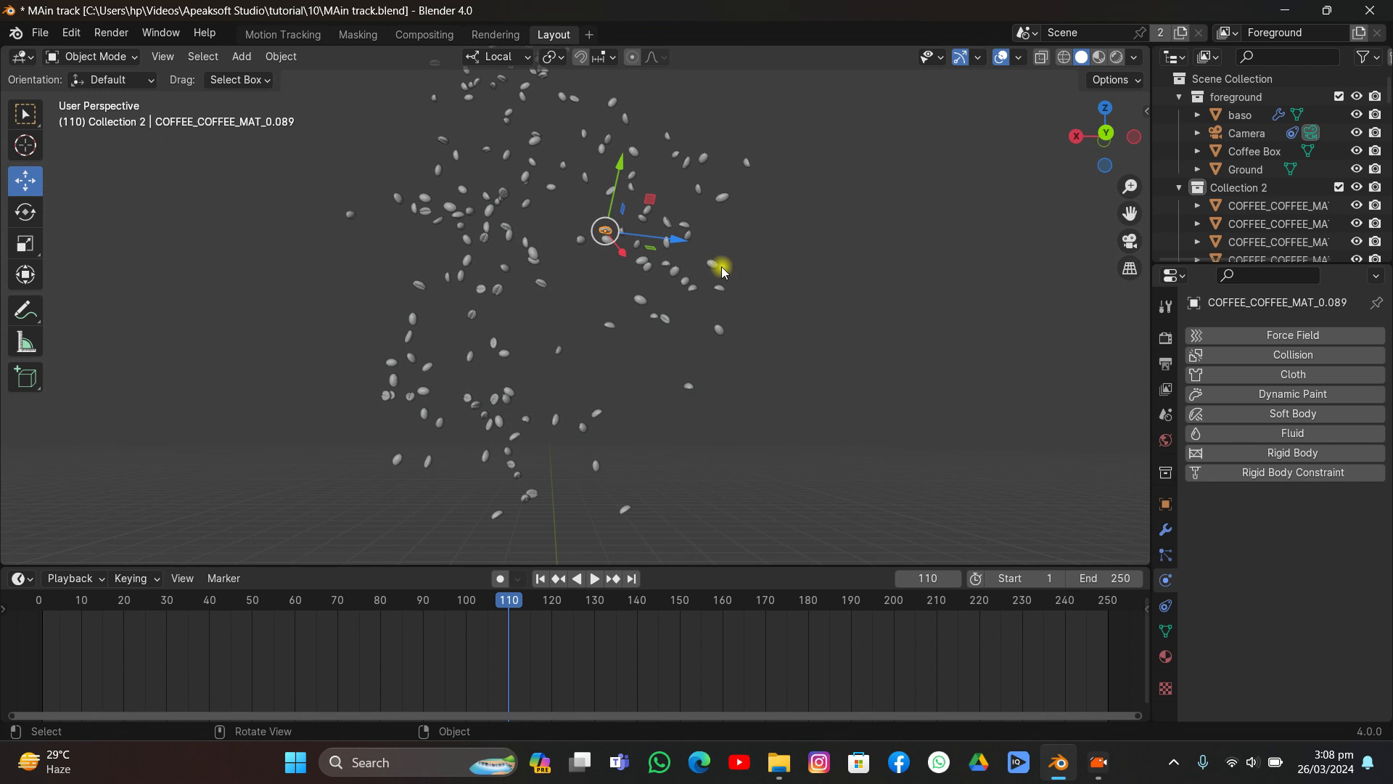
click(1307, 455)
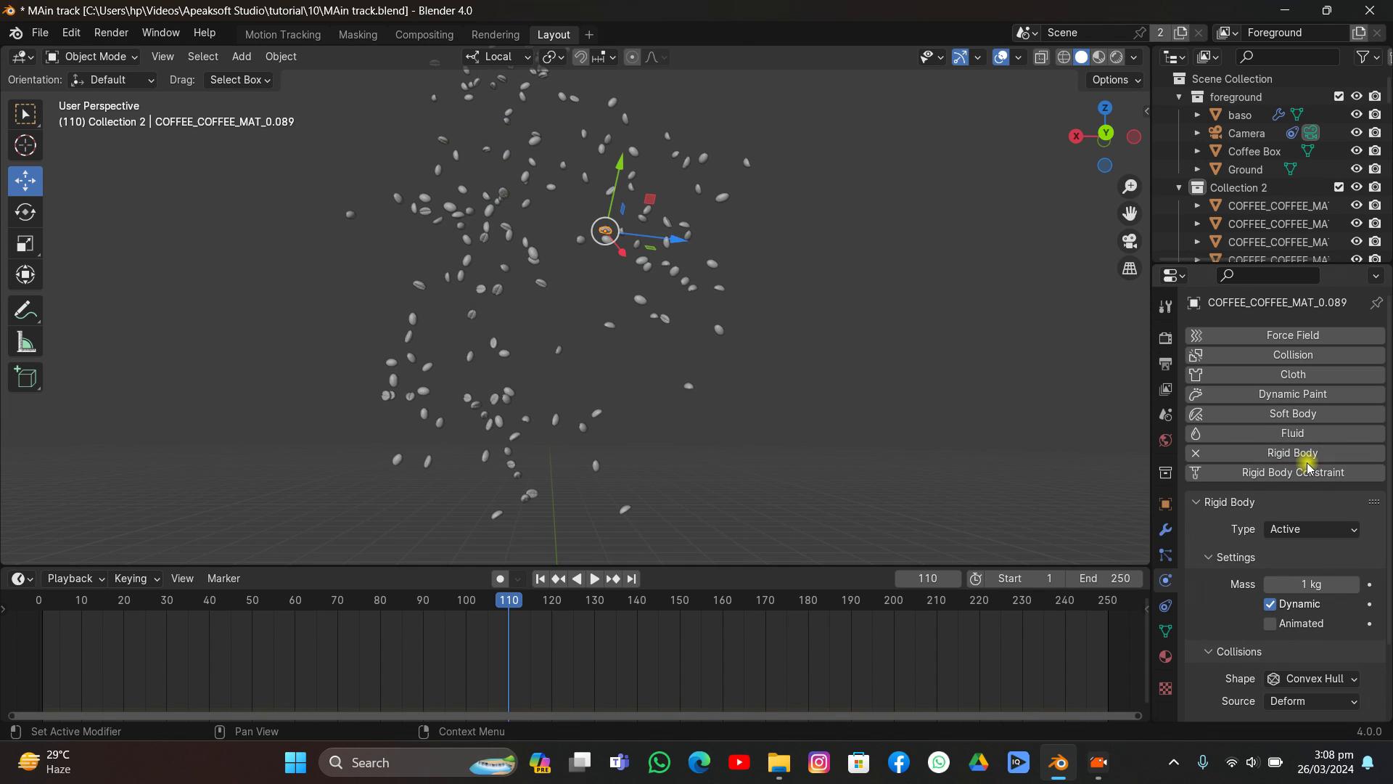
scroll(1301, 528, down, 3)
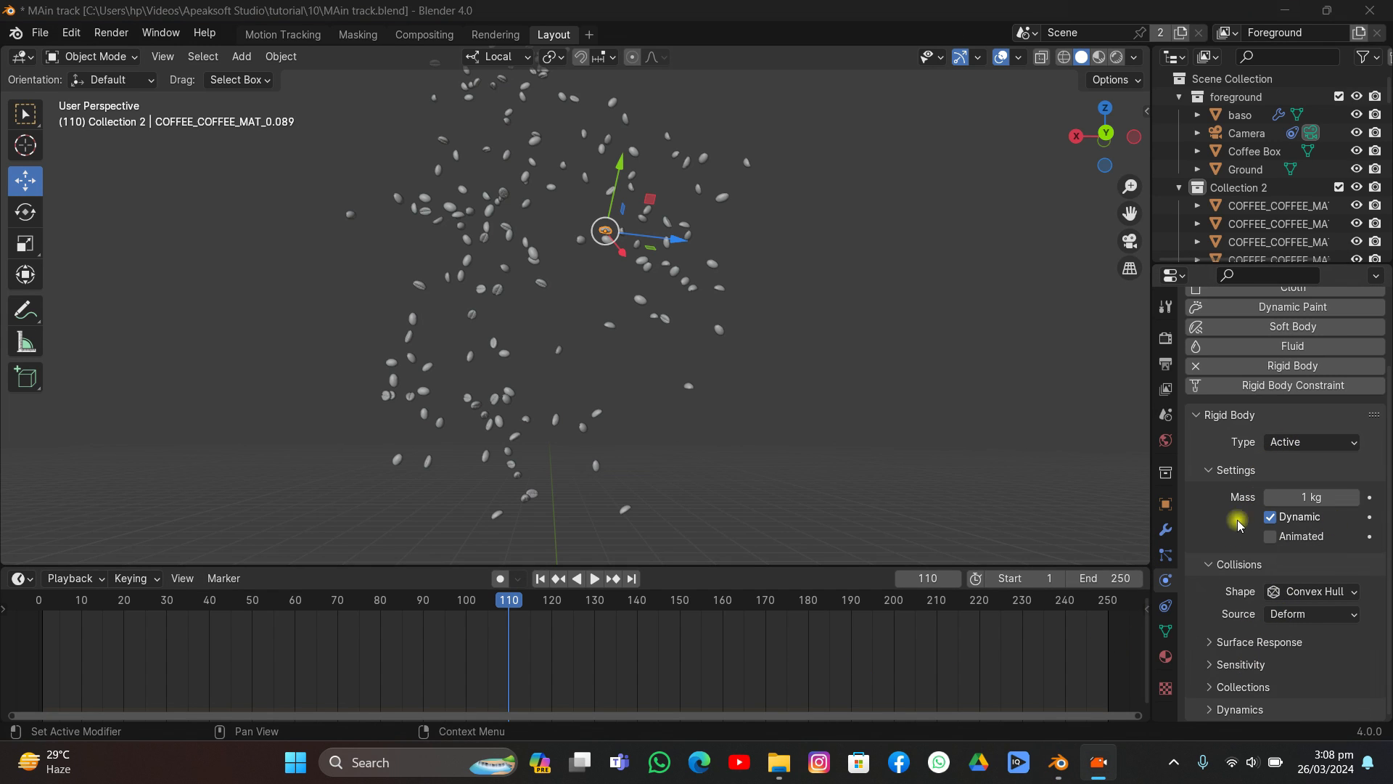
Step: Set the bean's rigid body mass to 14.4 kg and its bounciness to 0.291
mouse_move(1296, 508)
mouse_down()
mouse_move(1317, 508)
mouse_move(1290, 497)
mouse_up()
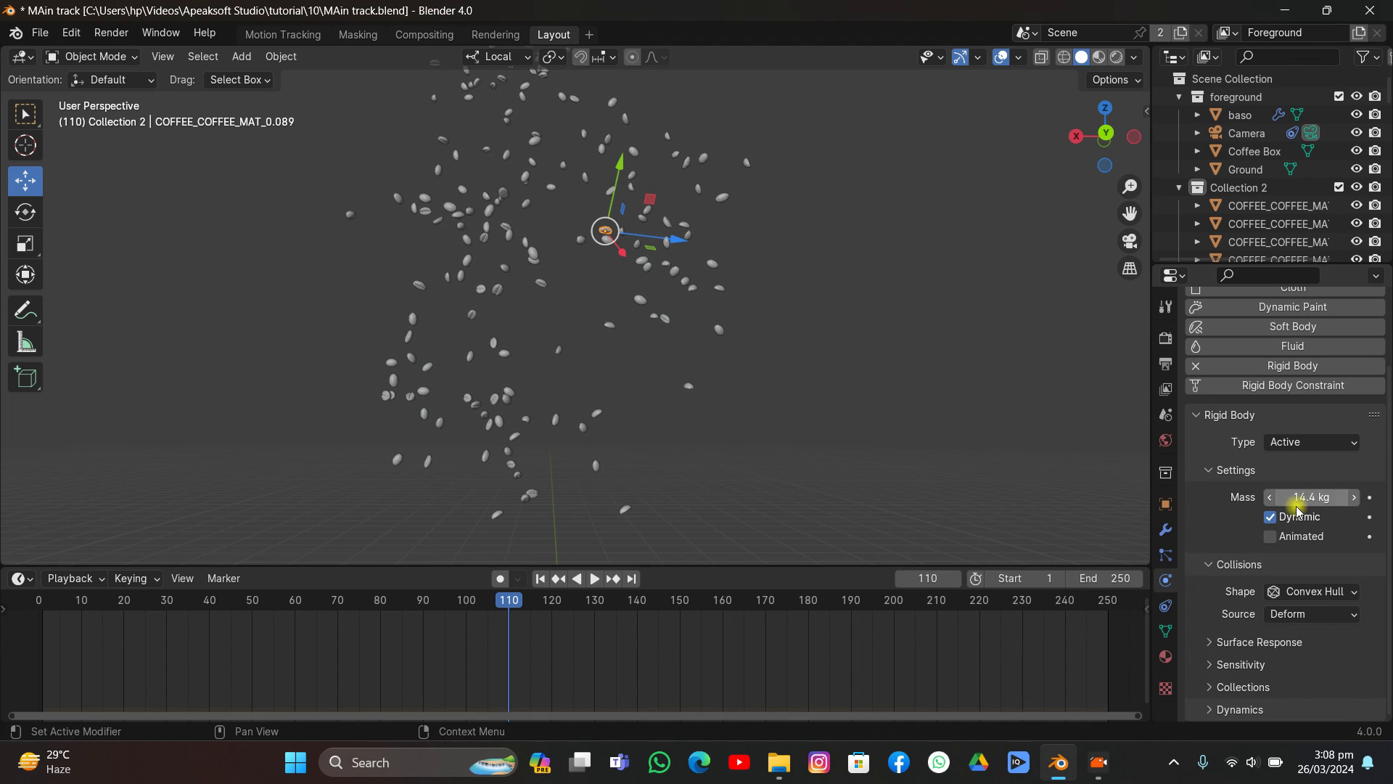
click(1214, 644)
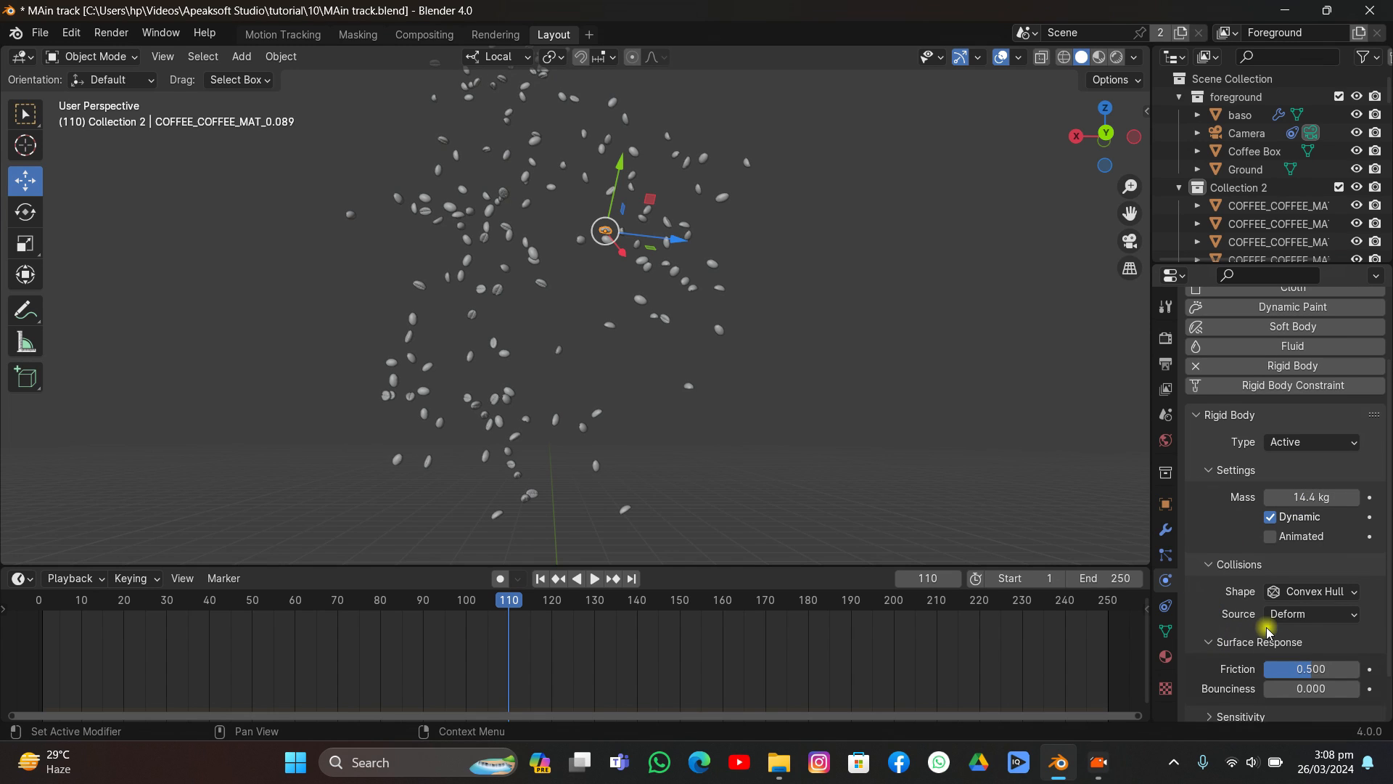
scroll(1267, 631, down, 2)
drag(1267, 636, 1299, 635)
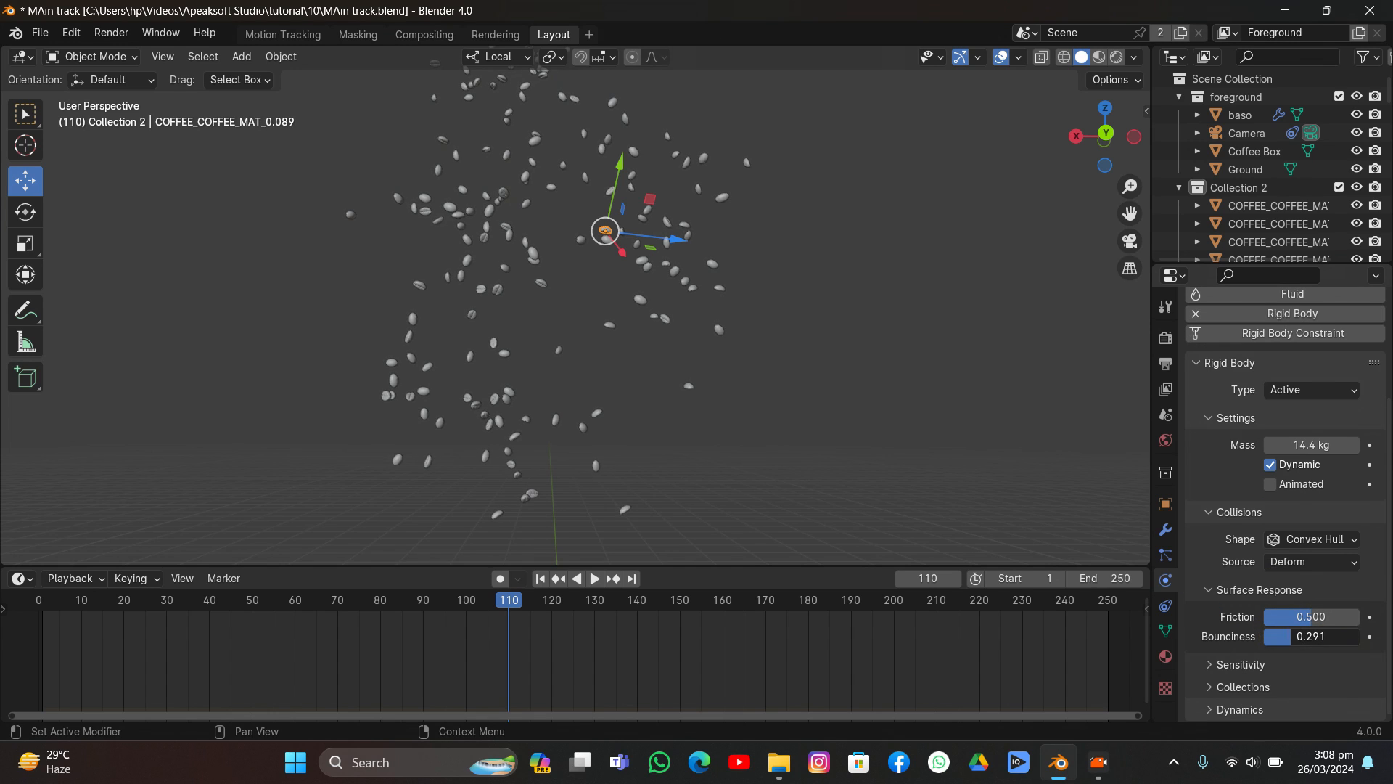
Step: Select all the objects in Collection 2 and add an active rigid body to every coffee bean
scroll(748, 251, down, 4)
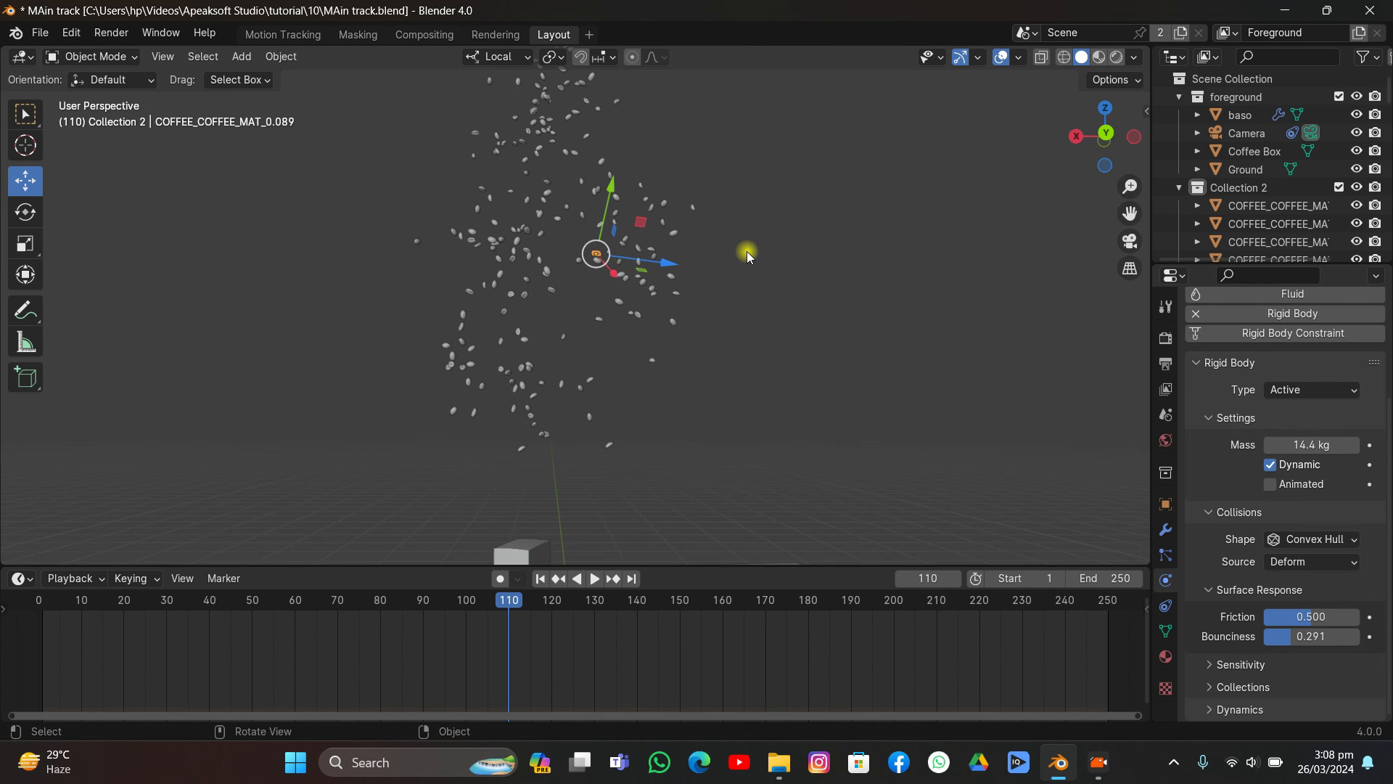
mouse_move(754, 308)
middle_down()
mouse_move(768, 342)
mouse_move(746, 290)
middle_up()
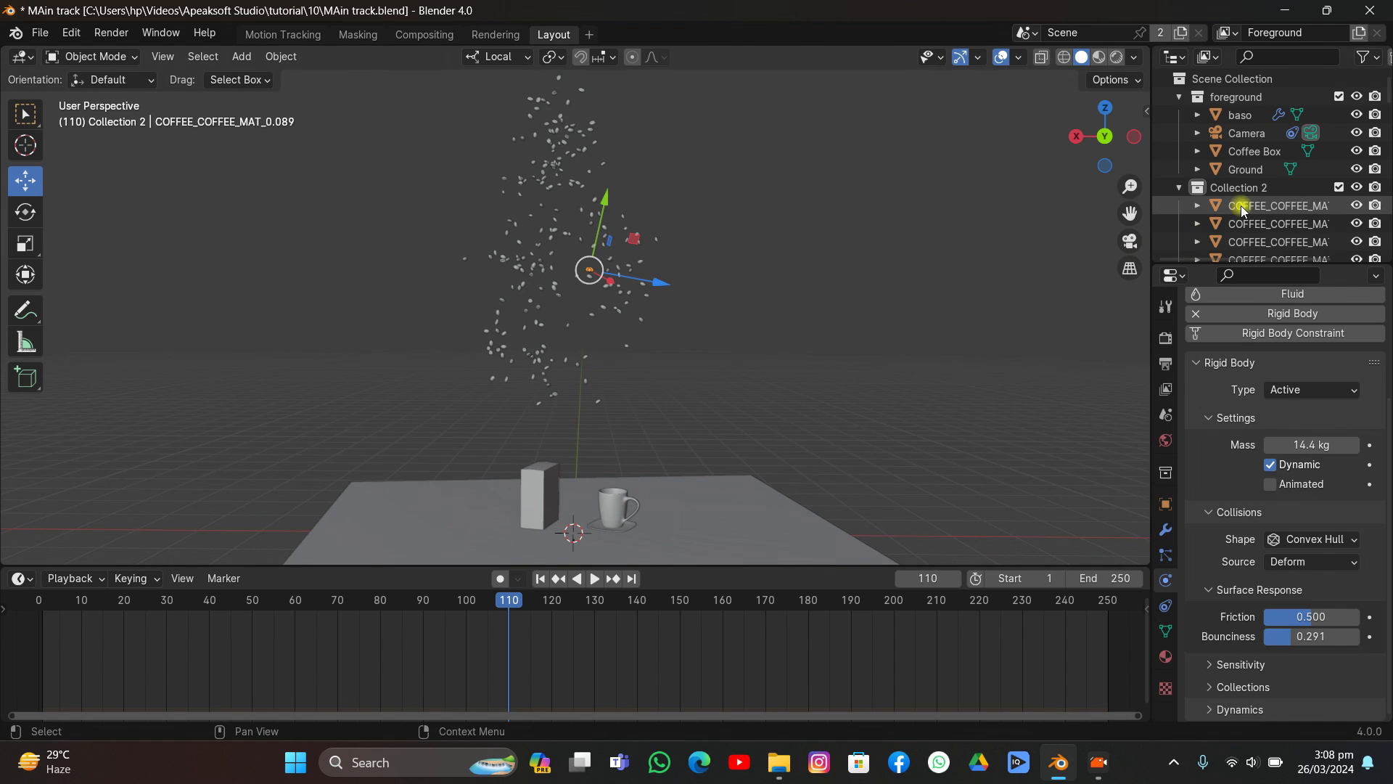
right_click(1254, 189)
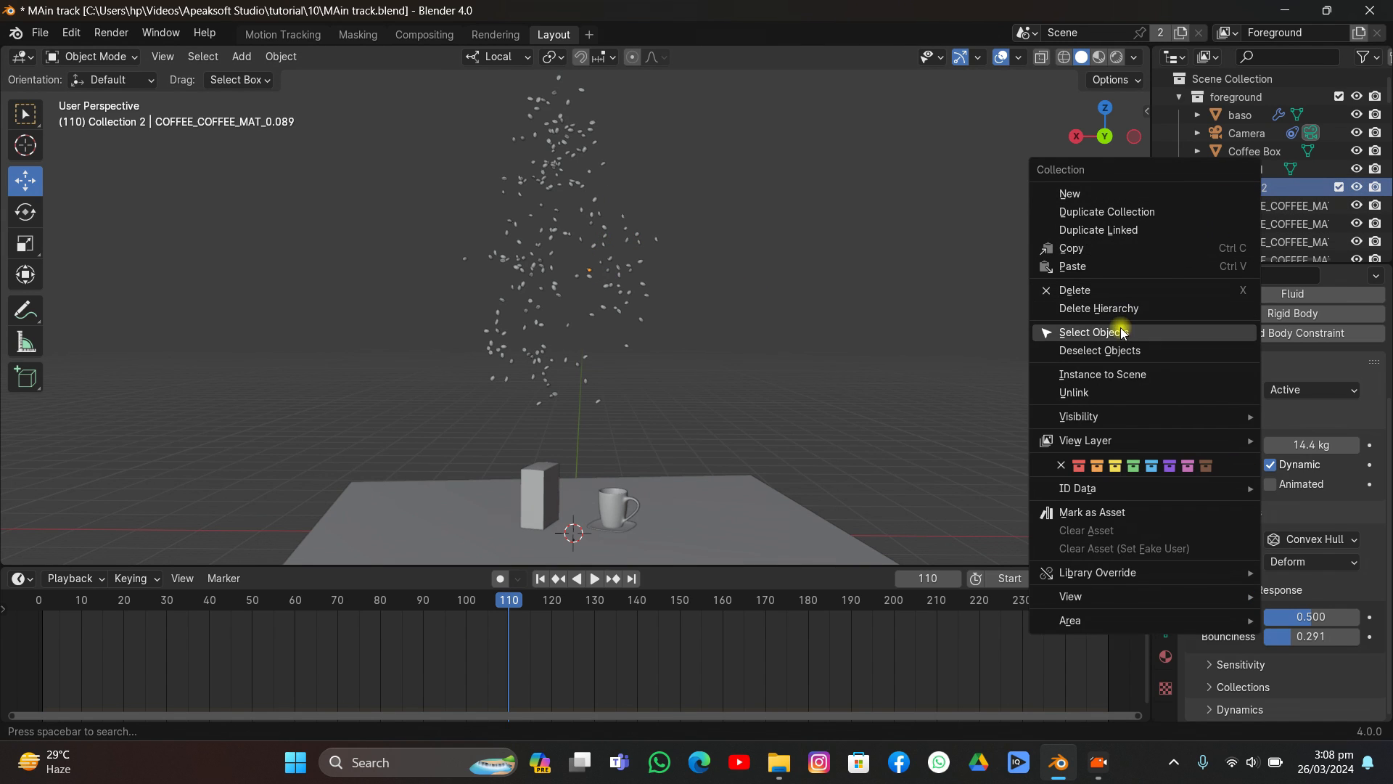
click(1095, 333)
scroll(713, 255, up, 3)
middle_drag(713, 254, 676, 302)
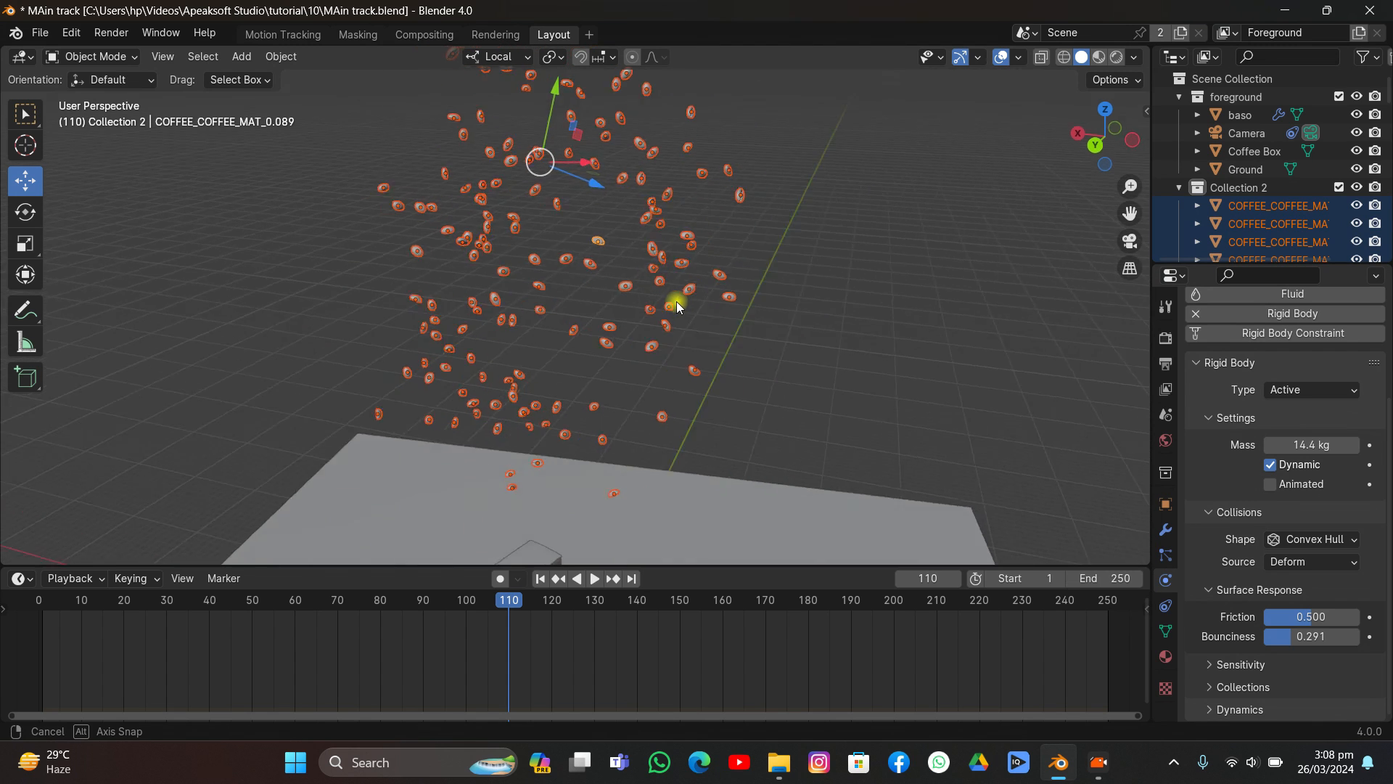
scroll(603, 186, up, 3)
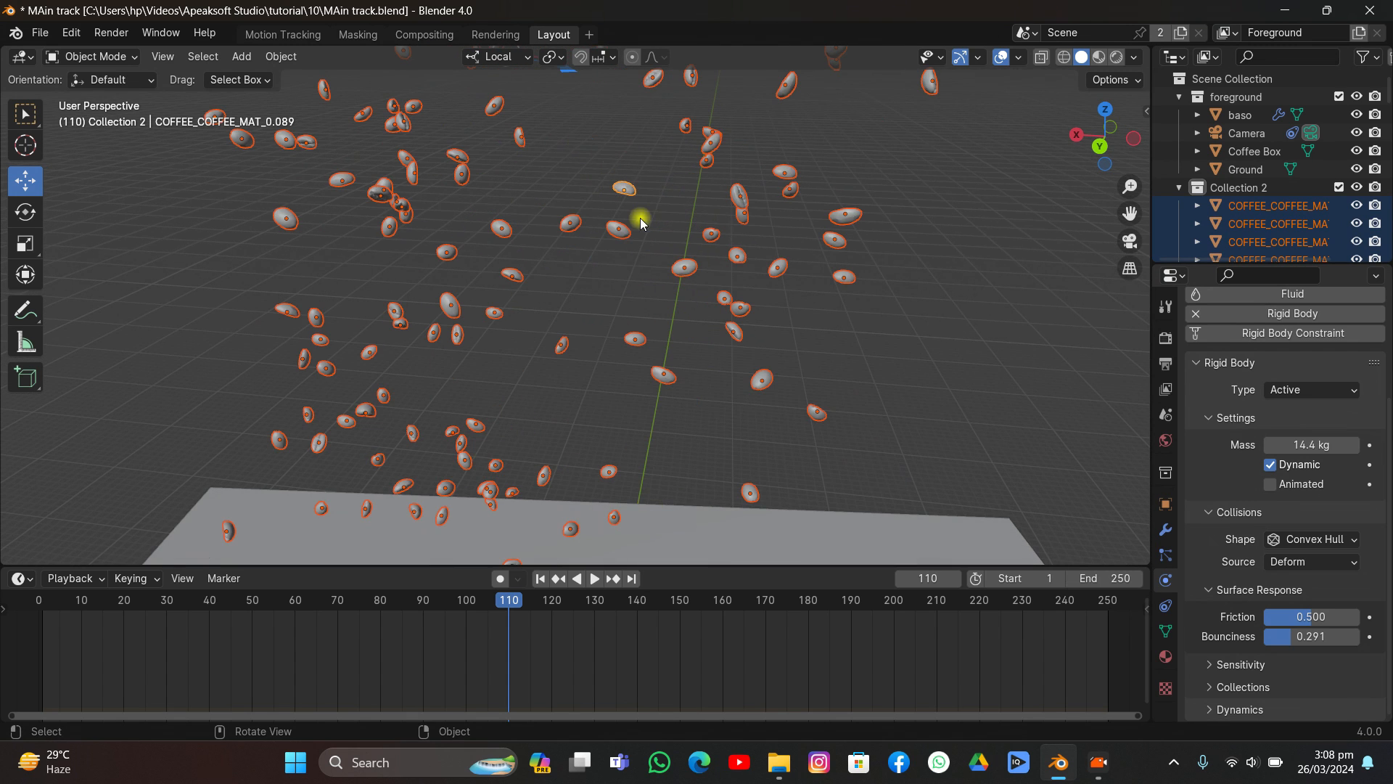
click(272, 58)
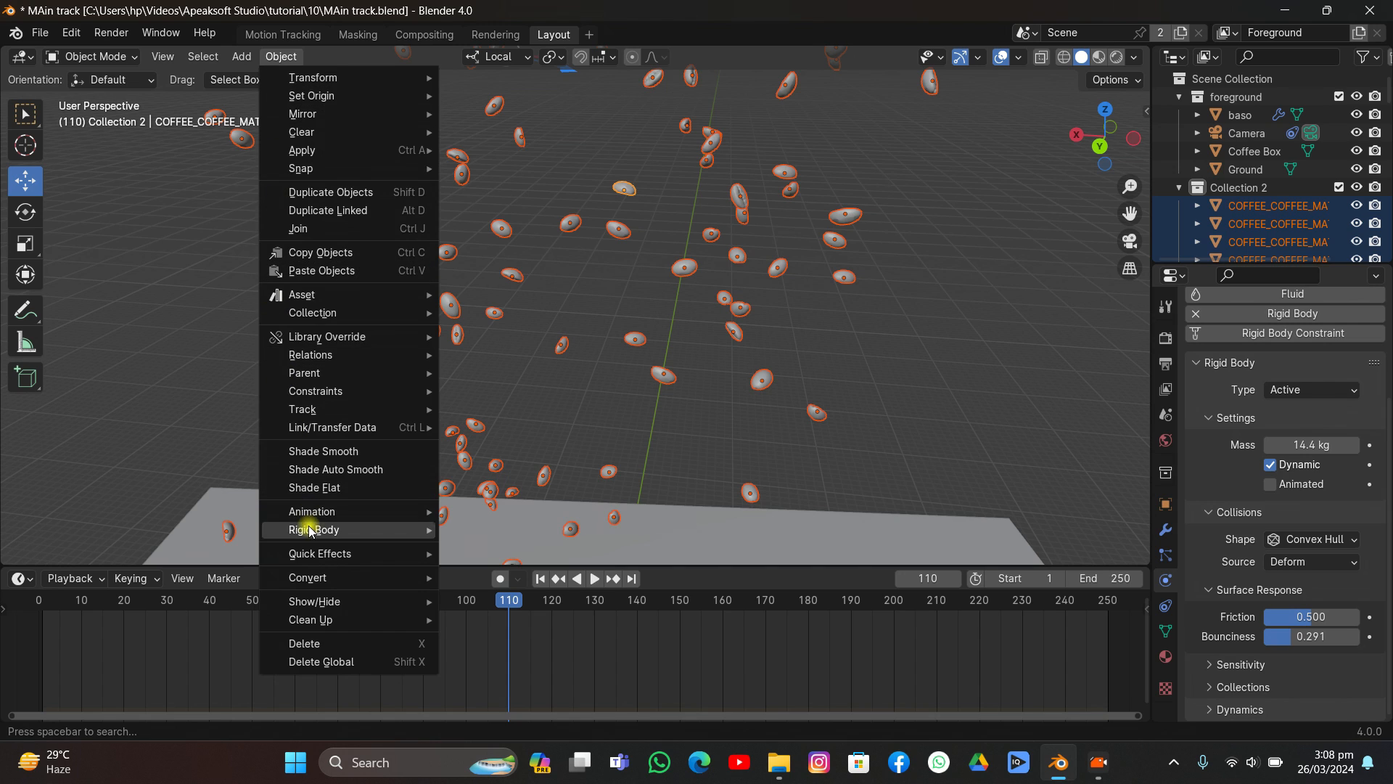
mouse_move(428, 530)
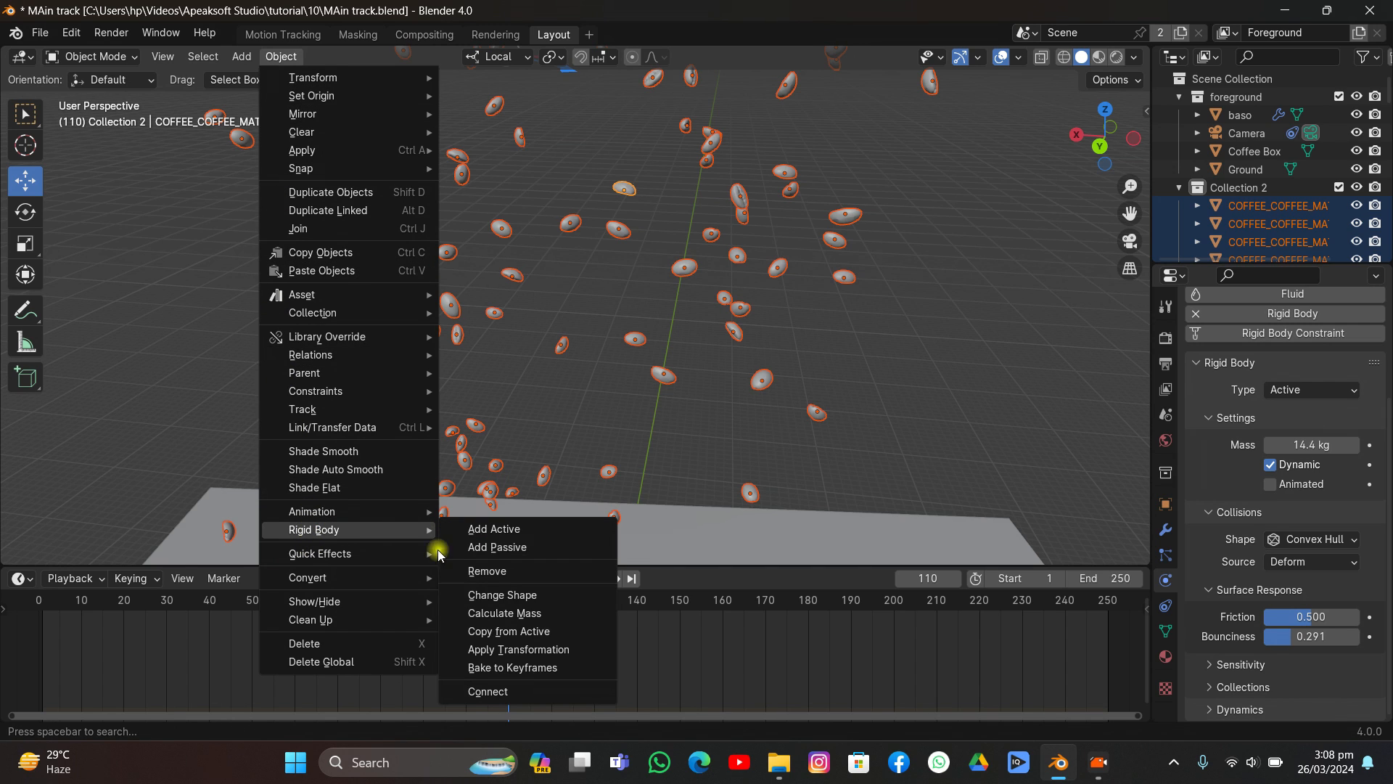
click(497, 538)
Step: Compare the rigid body settings of another coffee bean with those of the bean set to 14.4 kg
click(643, 394)
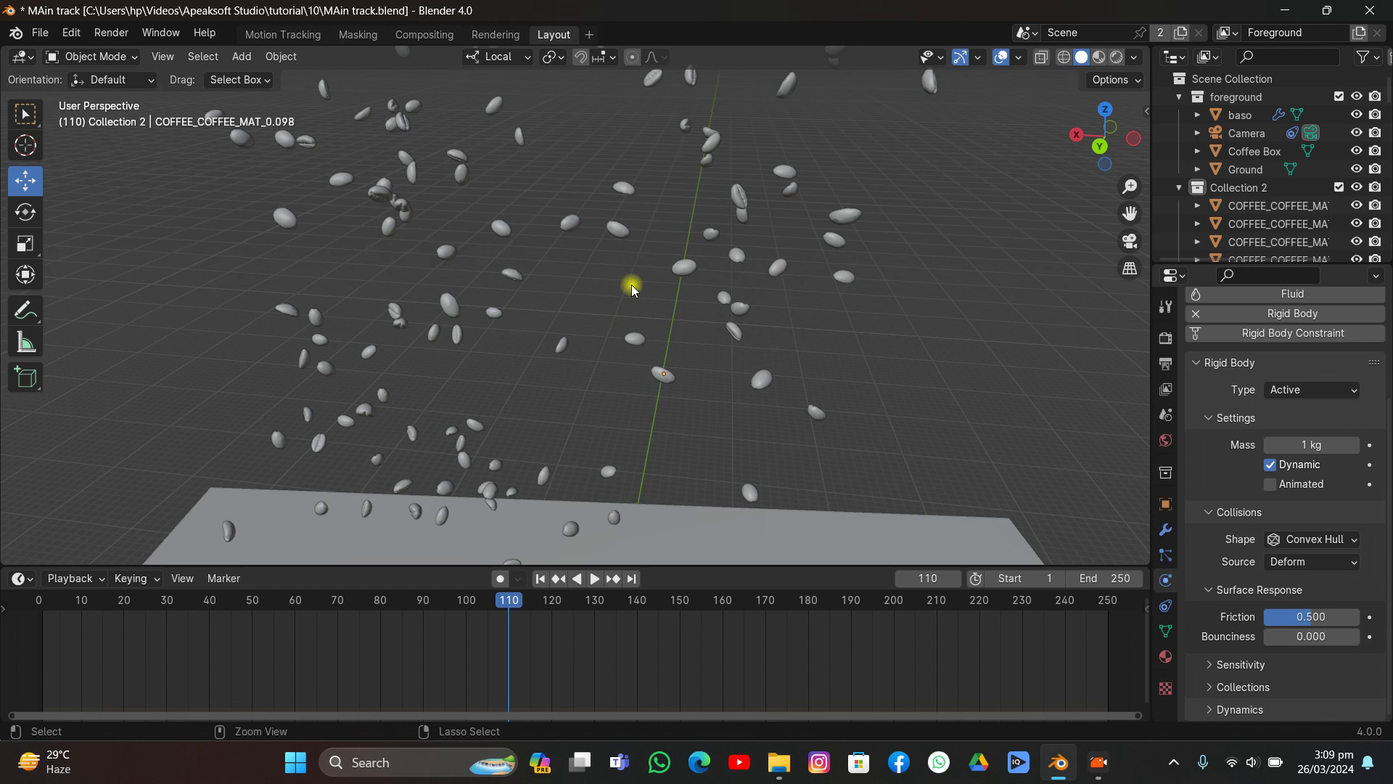
click(624, 189)
key(a)
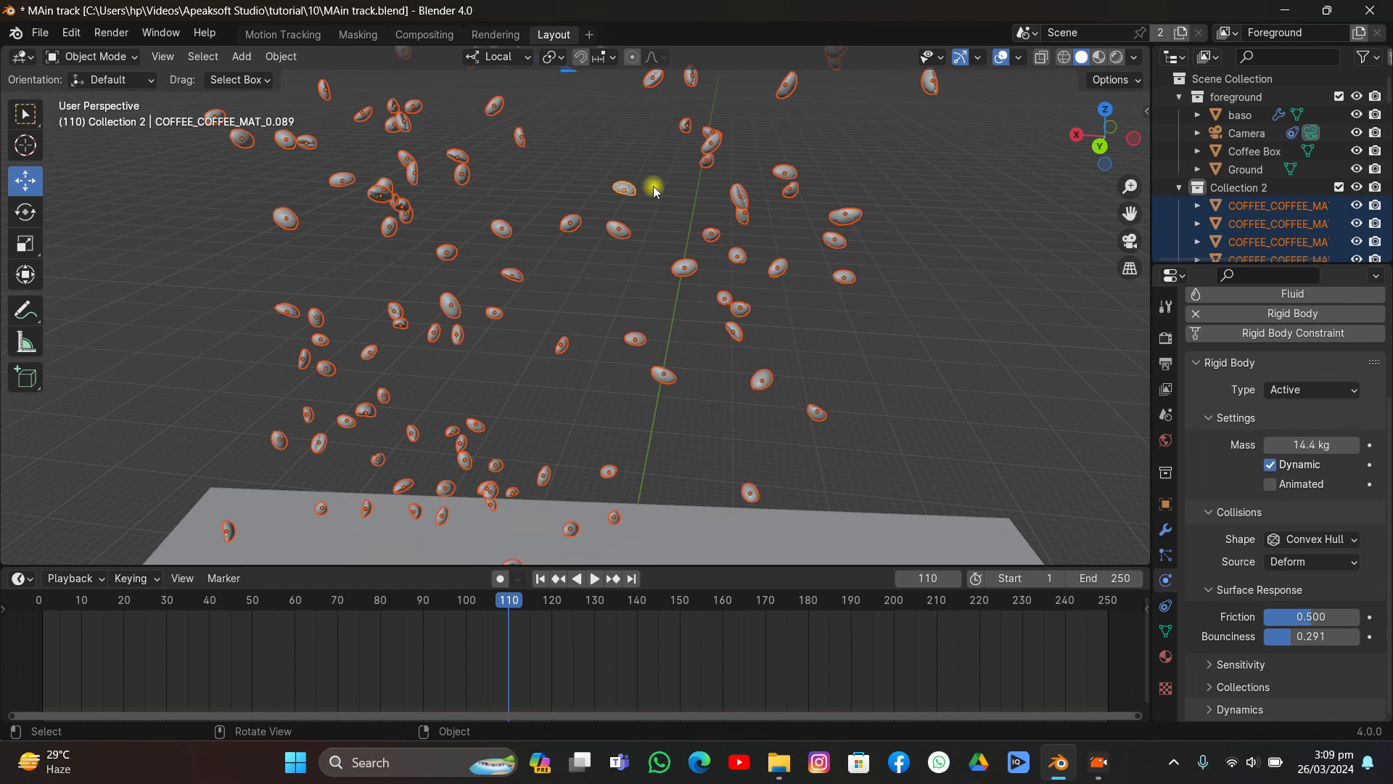
click(624, 190)
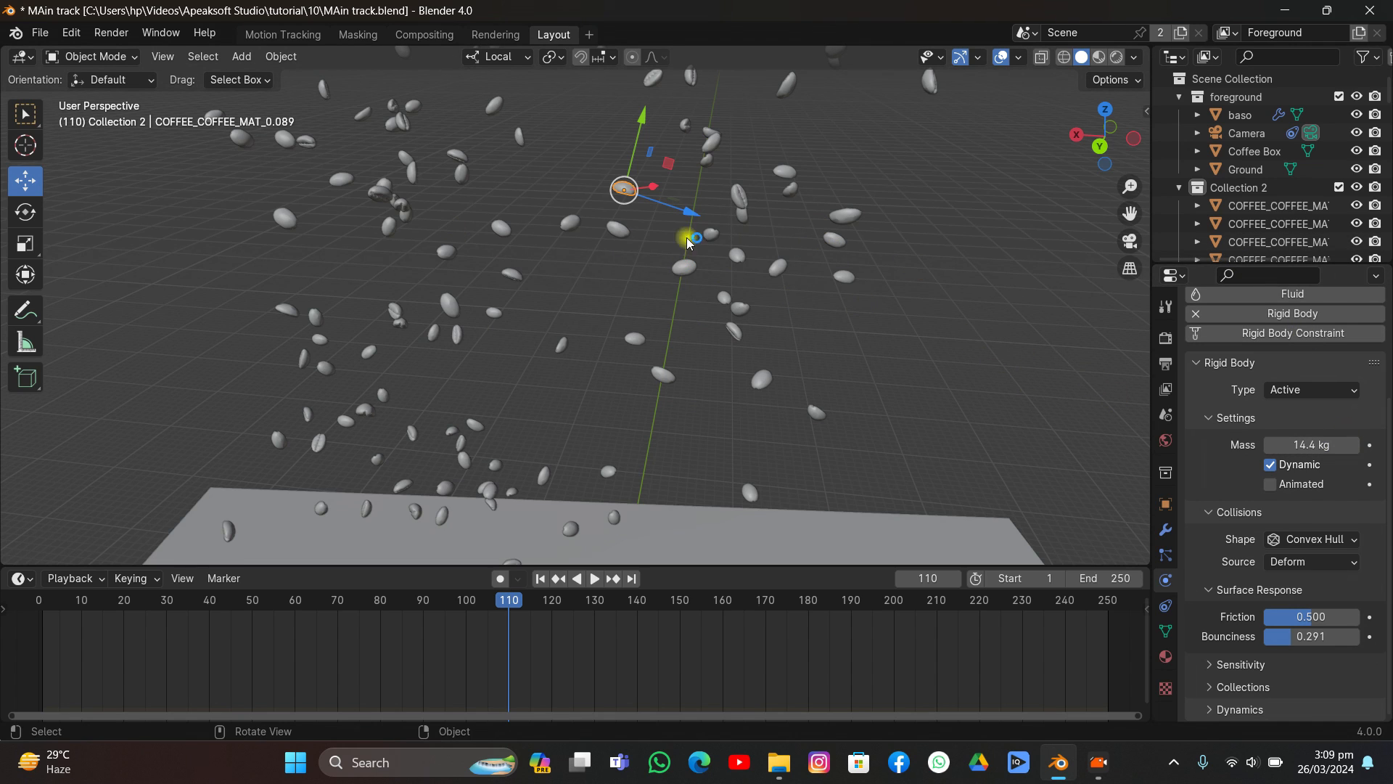
Step: Select all the objects in Collection 2 and copy the active bean's 14.4 kg rigid body mass to the selected beans
right_click(1275, 444)
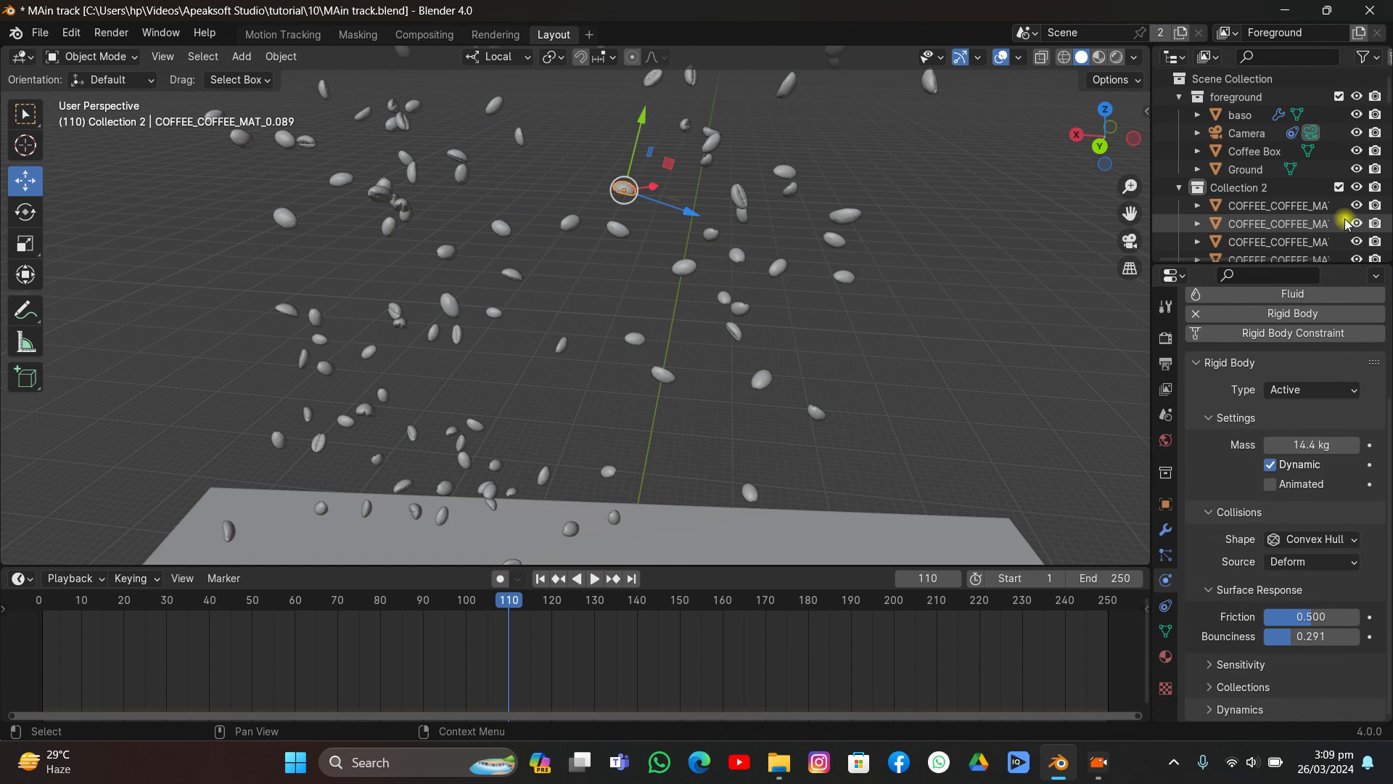
right_click(1275, 187)
click(1156, 205)
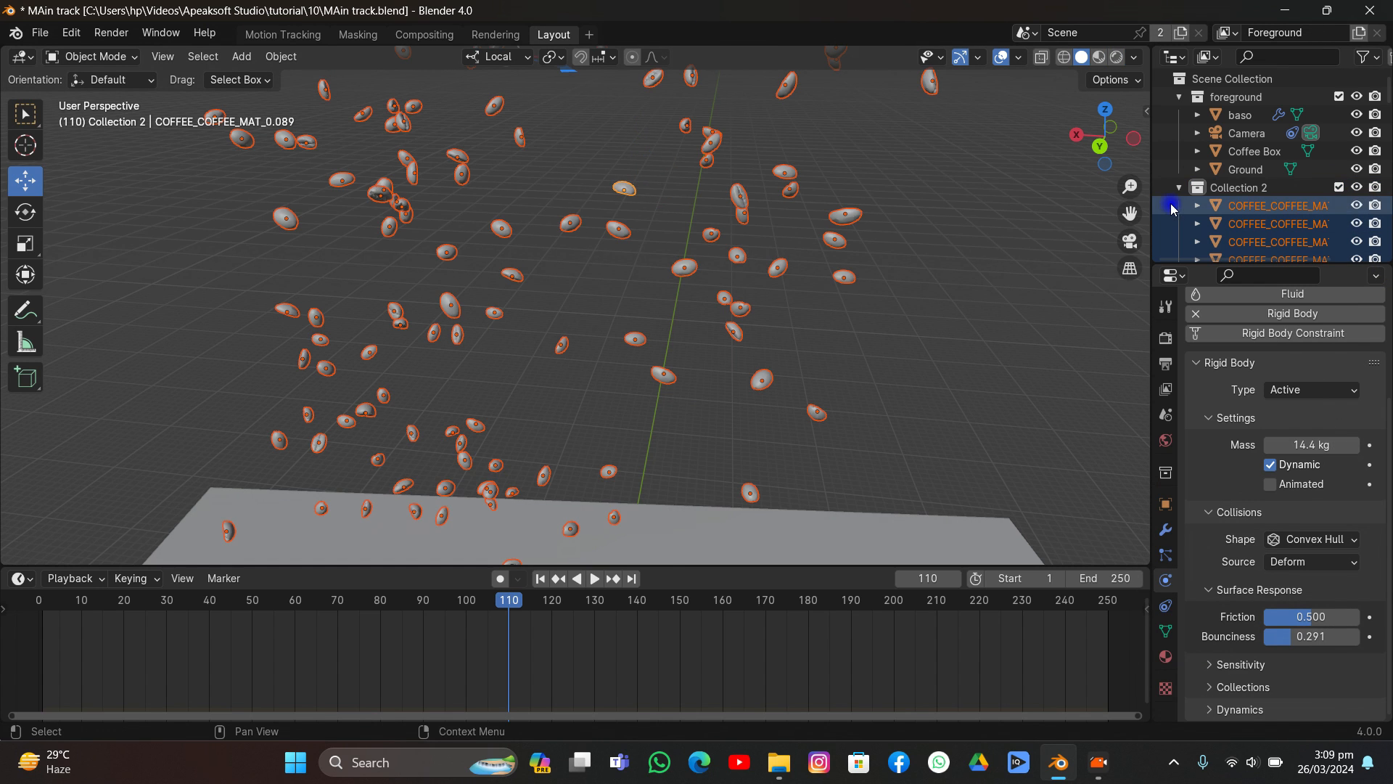
middle_drag(819, 243, 871, 261)
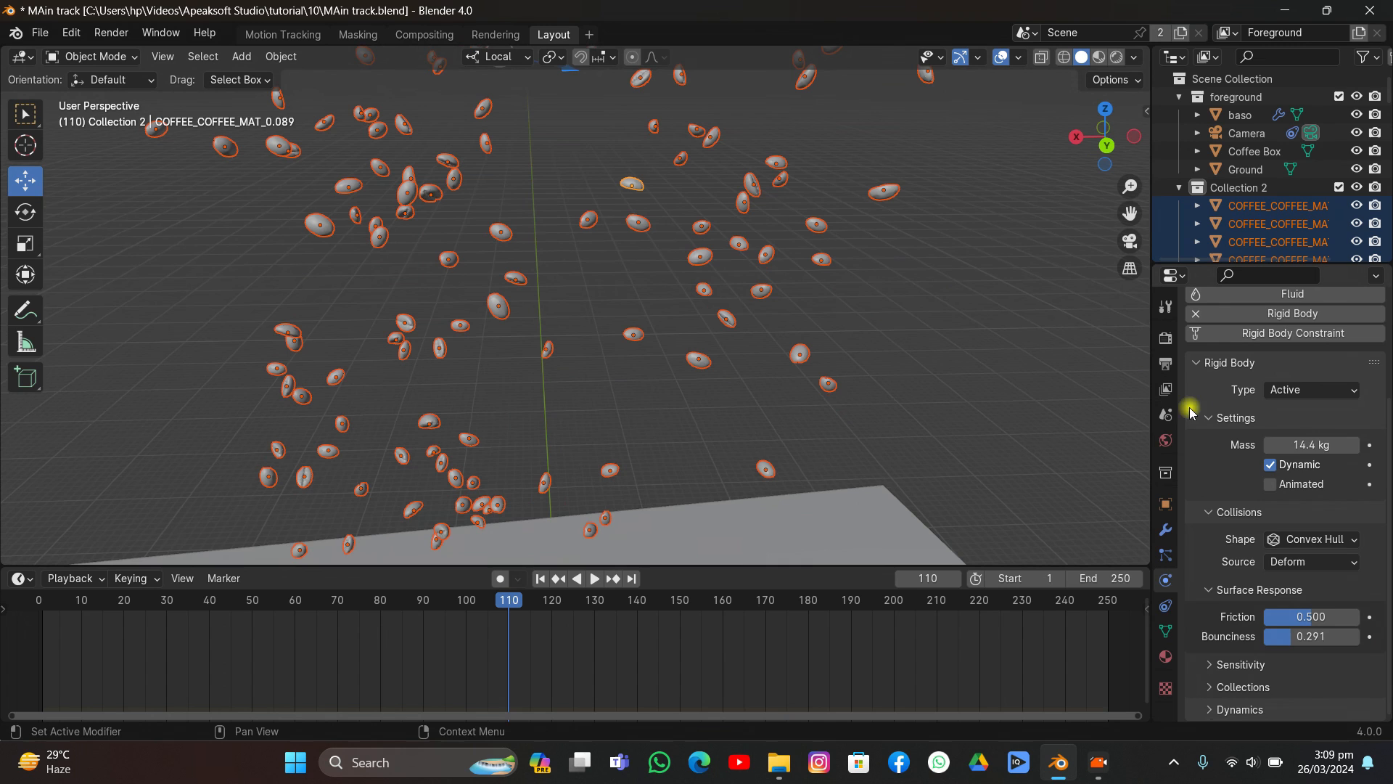
right_click(1314, 444)
click(1219, 567)
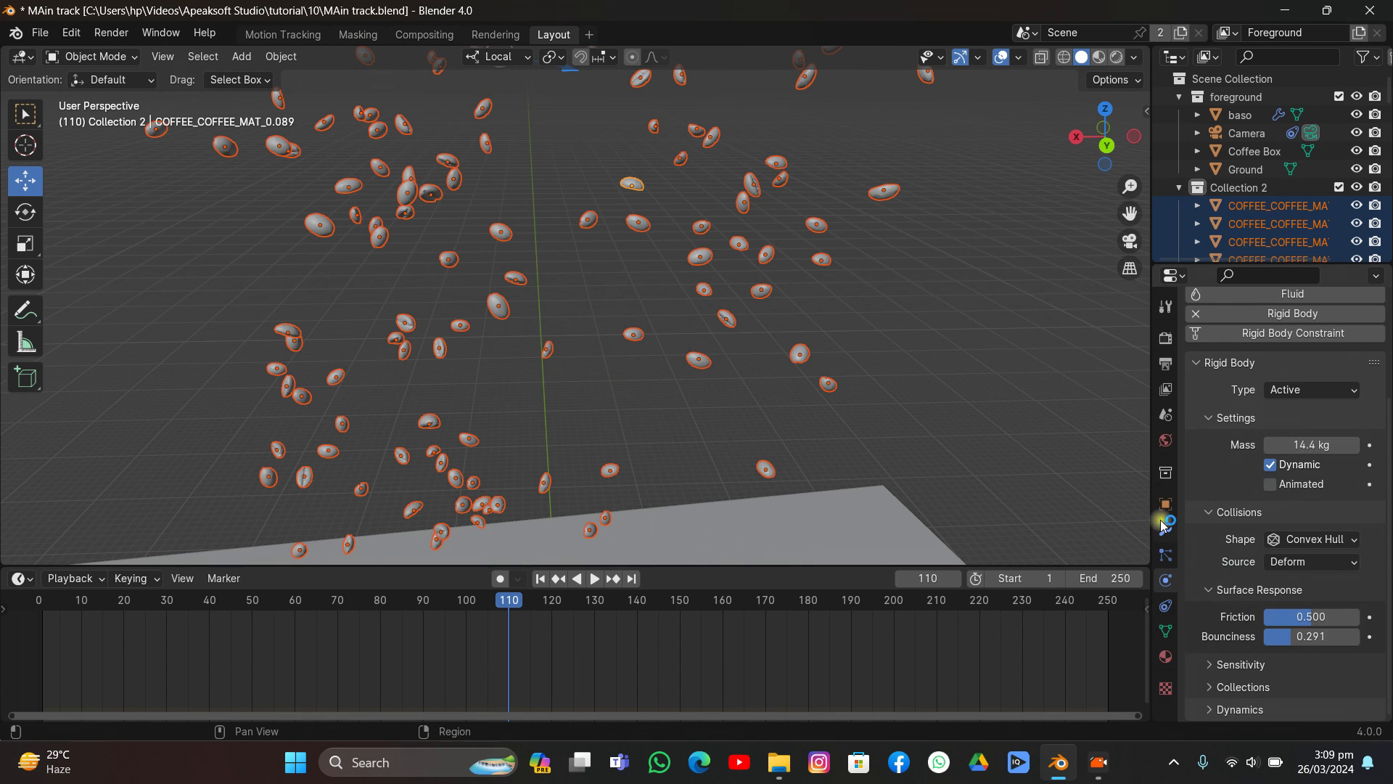
Step: Copy the active bean's bounciness of 0.291 to all the selected coffee beans
scroll(761, 229, down, 5)
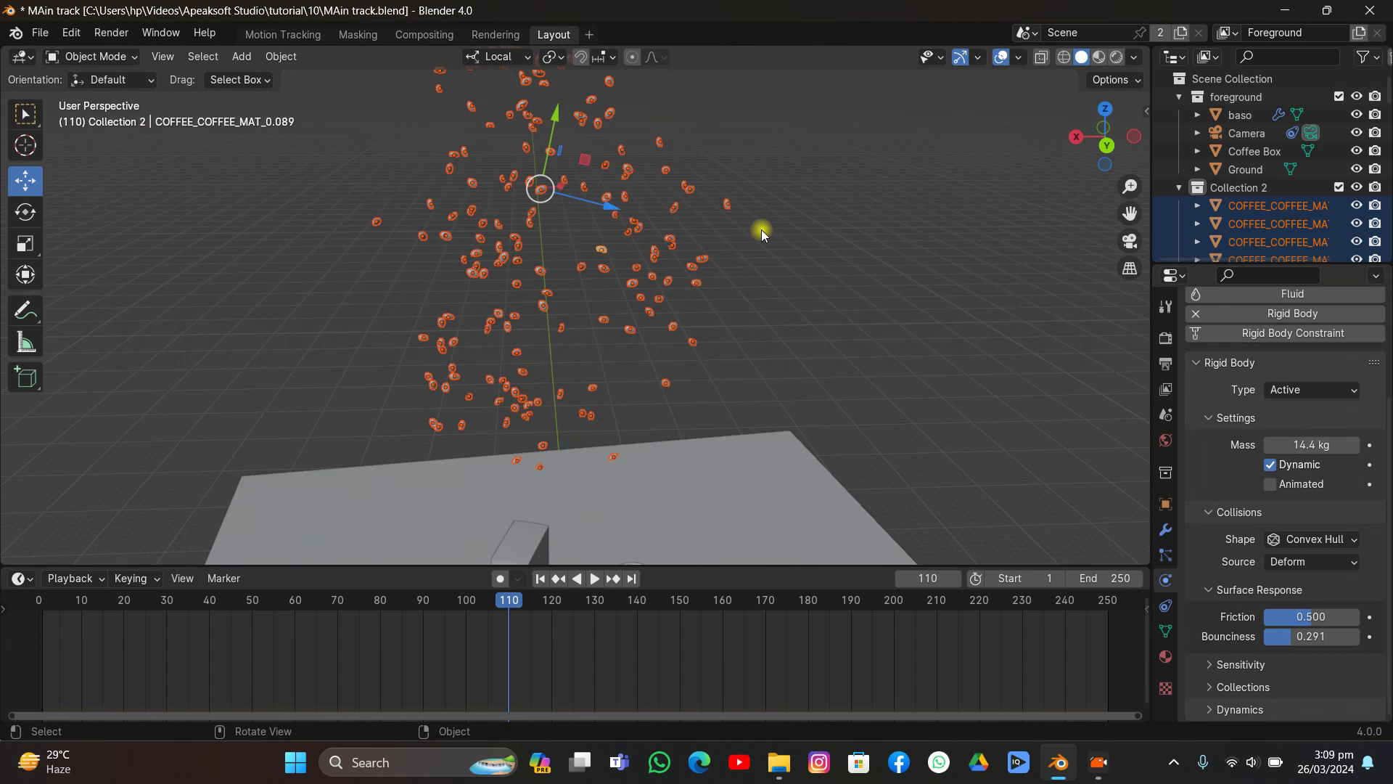
right_click(1288, 635)
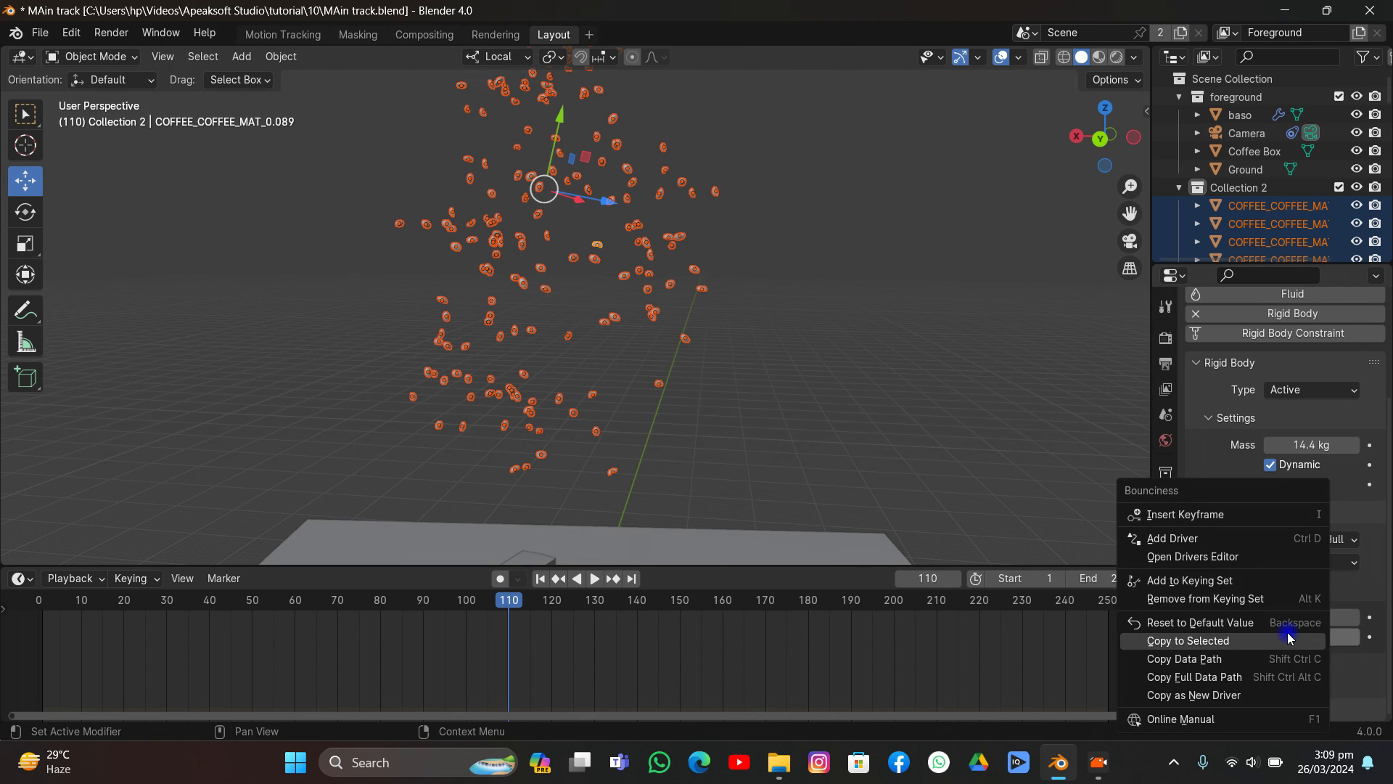
click(1205, 640)
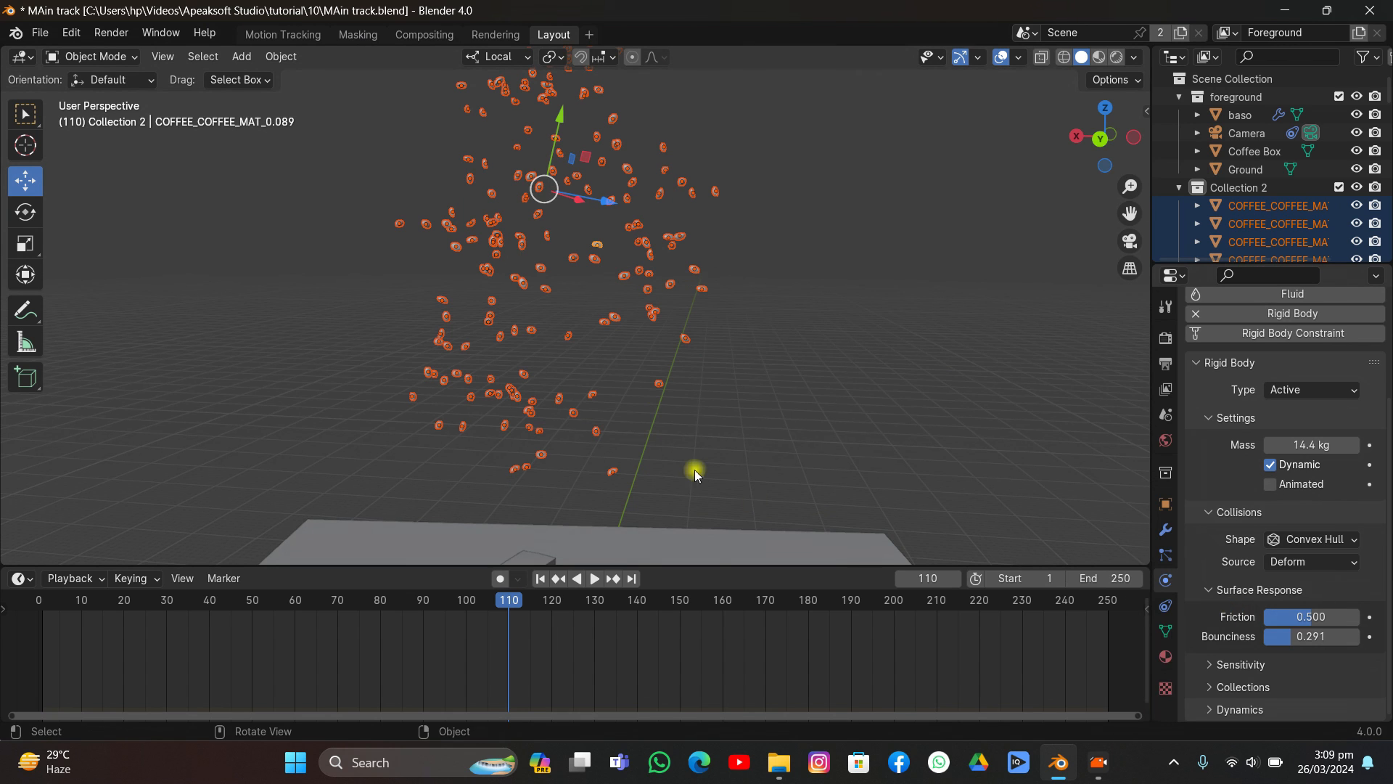
Step: Return the timeline to frame 1 with the bean column, box and mug in view
middle_drag(695, 469, 653, 456)
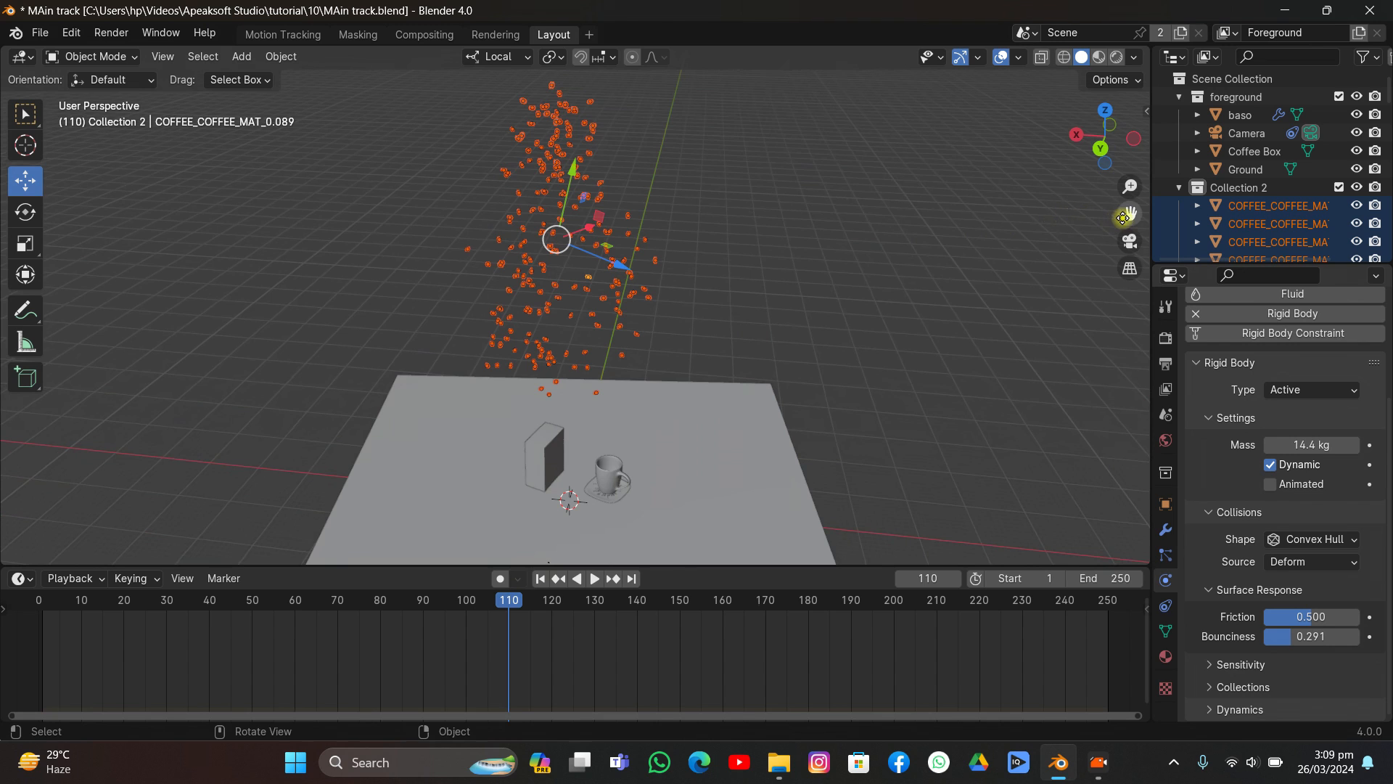
drag(1124, 216, 1161, 161)
click(541, 579)
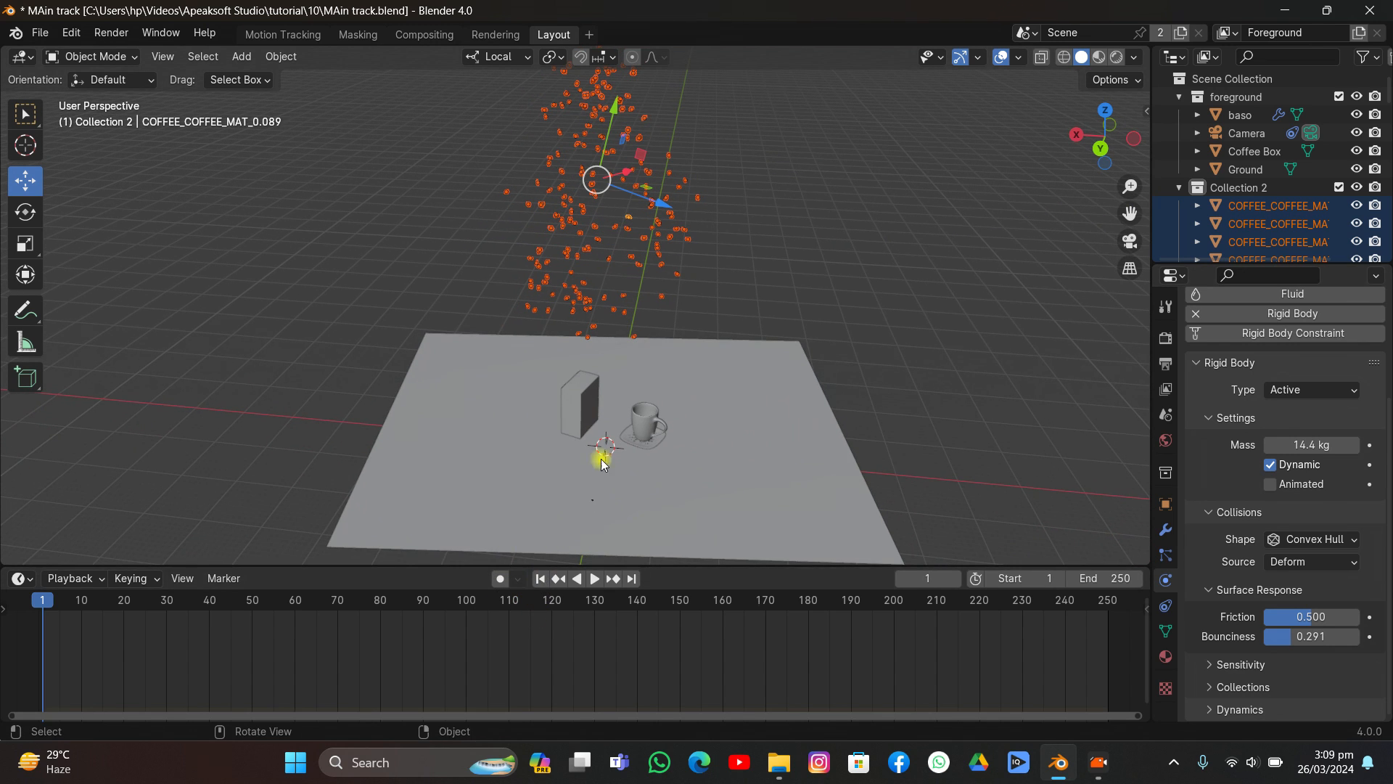
Step: Make the mug a passive rigid body with the Mesh collision shape
middle_drag(601, 459, 622, 353)
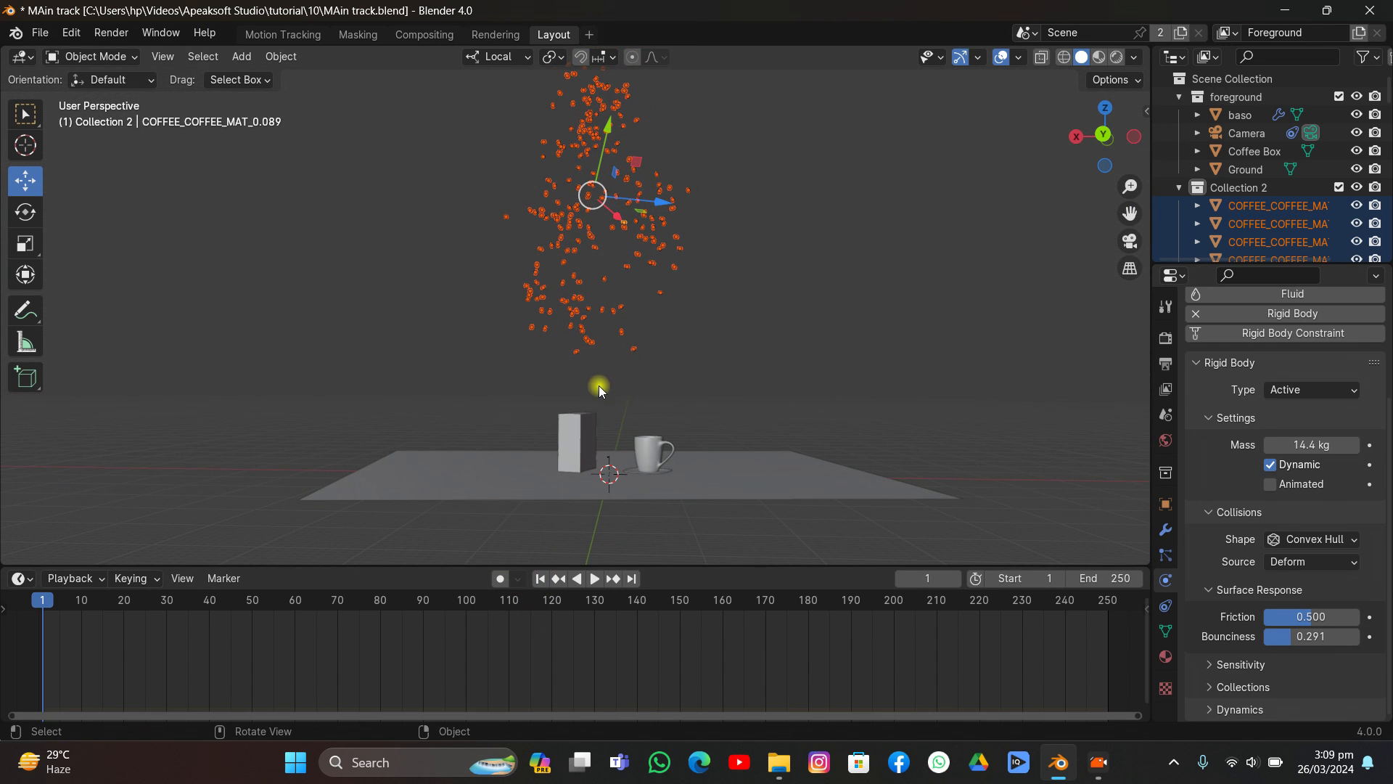
middle_drag(662, 286, 674, 490)
click(673, 489)
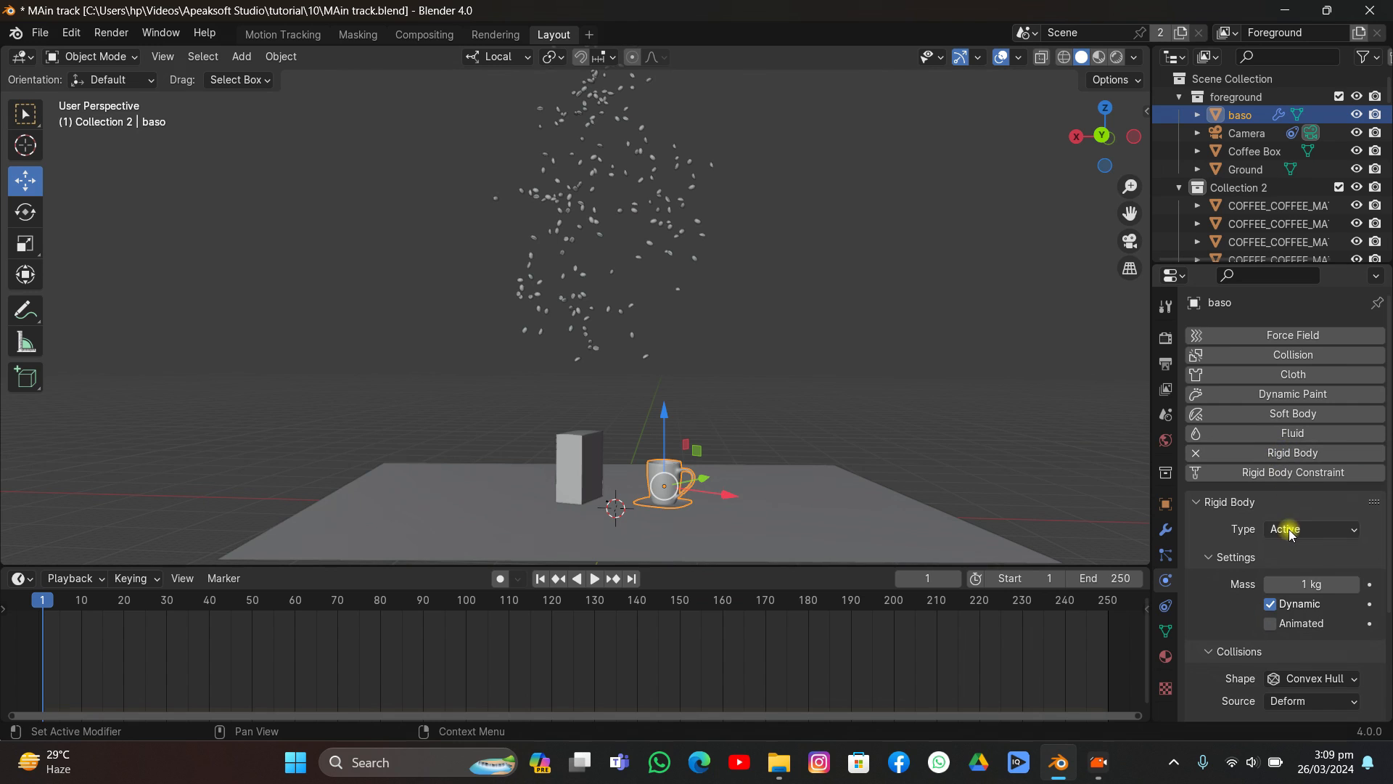
click(1281, 529)
click(1281, 569)
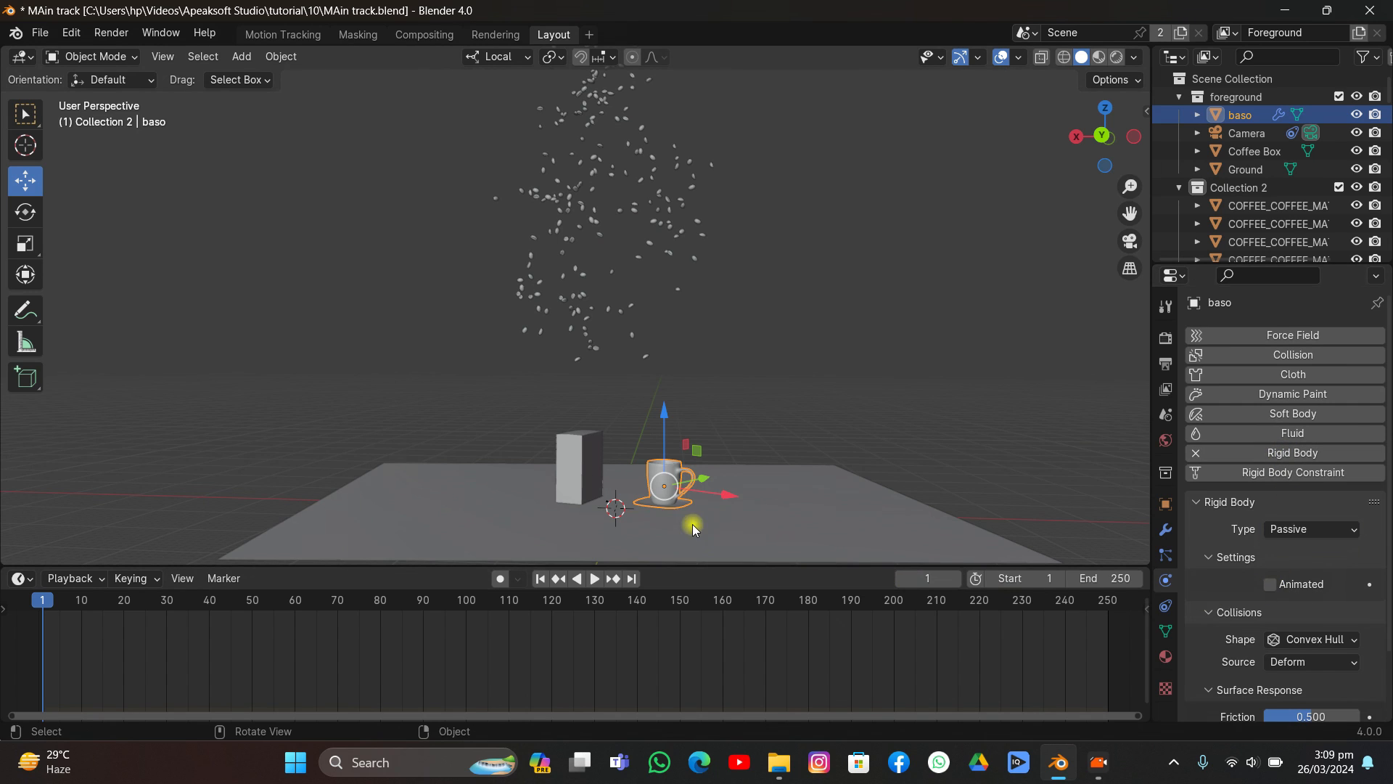
click(1321, 638)
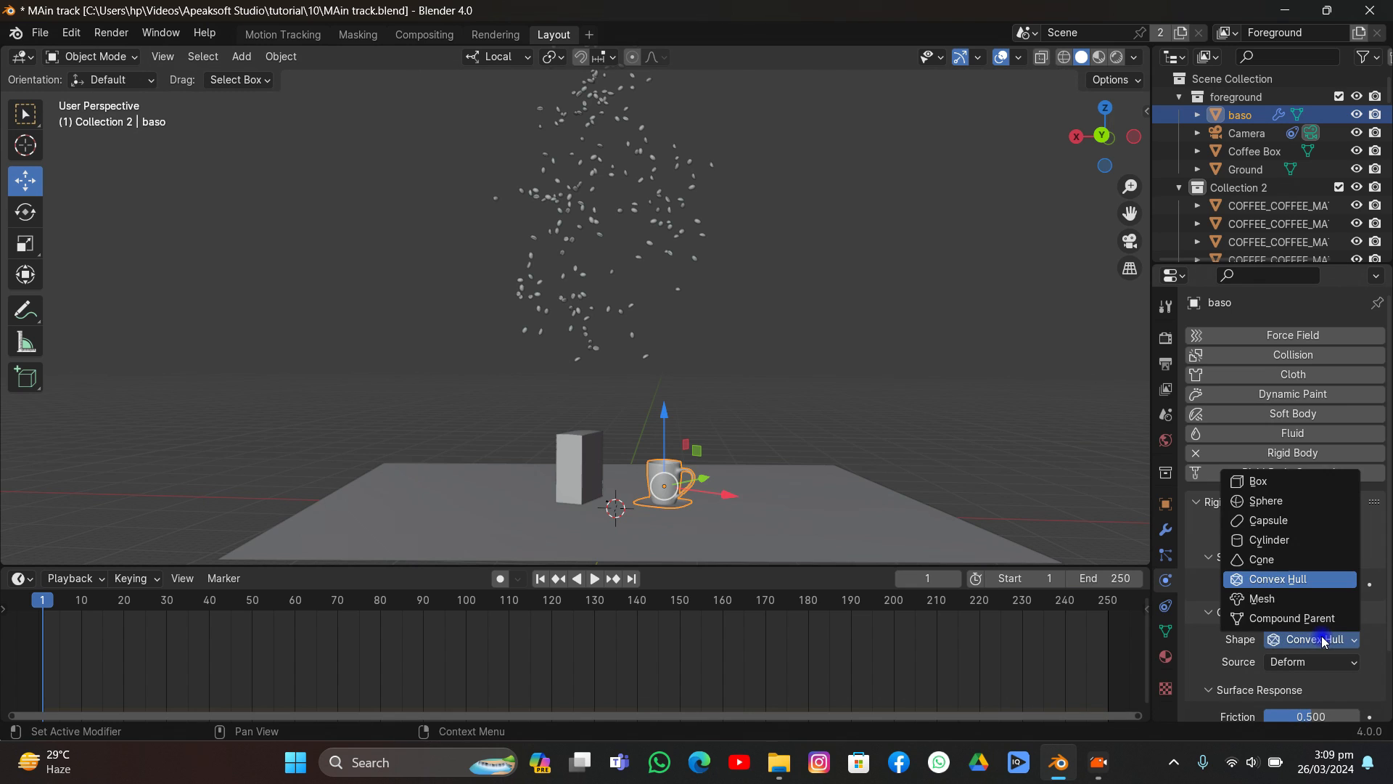
click(1291, 599)
Step: Add Rigid Body physics to the coffee box, with type Passive and the Mesh collision shape
click(563, 485)
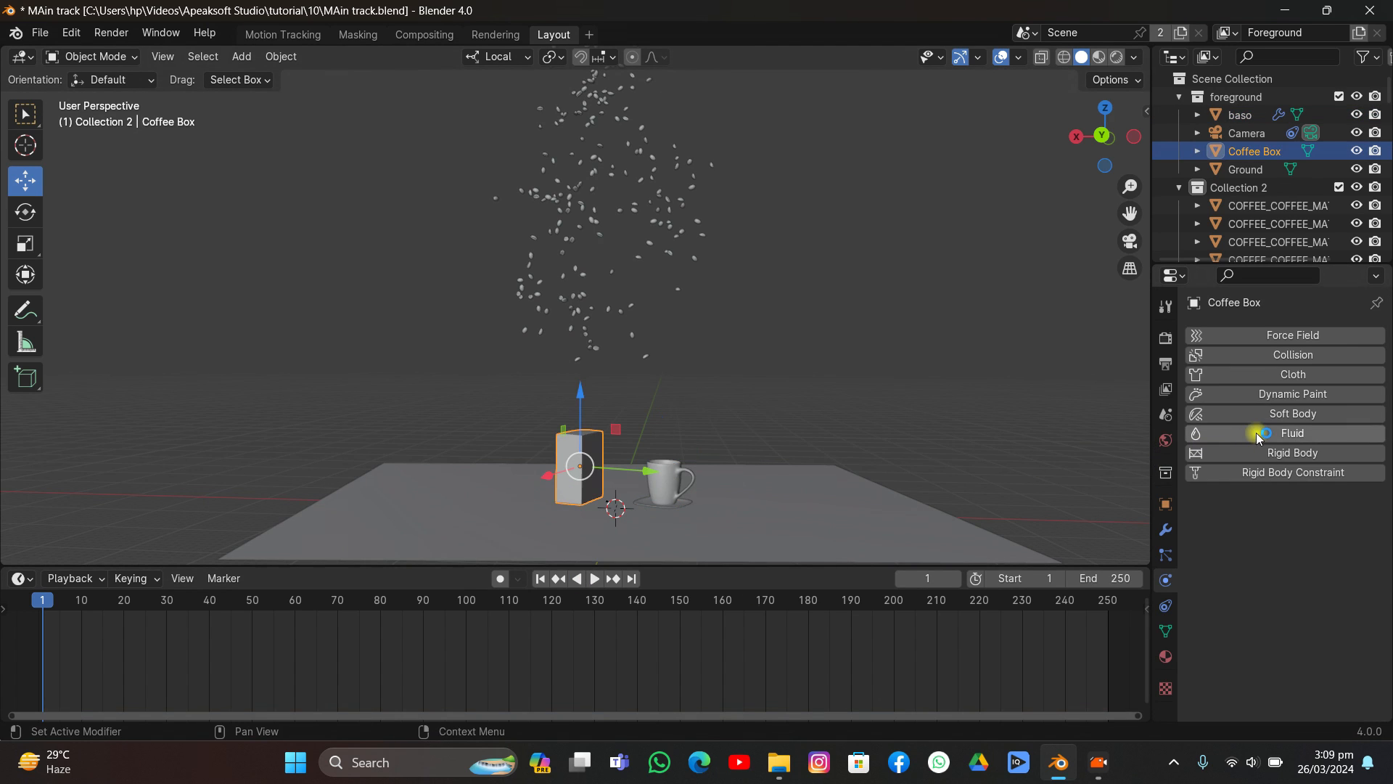
click(1264, 452)
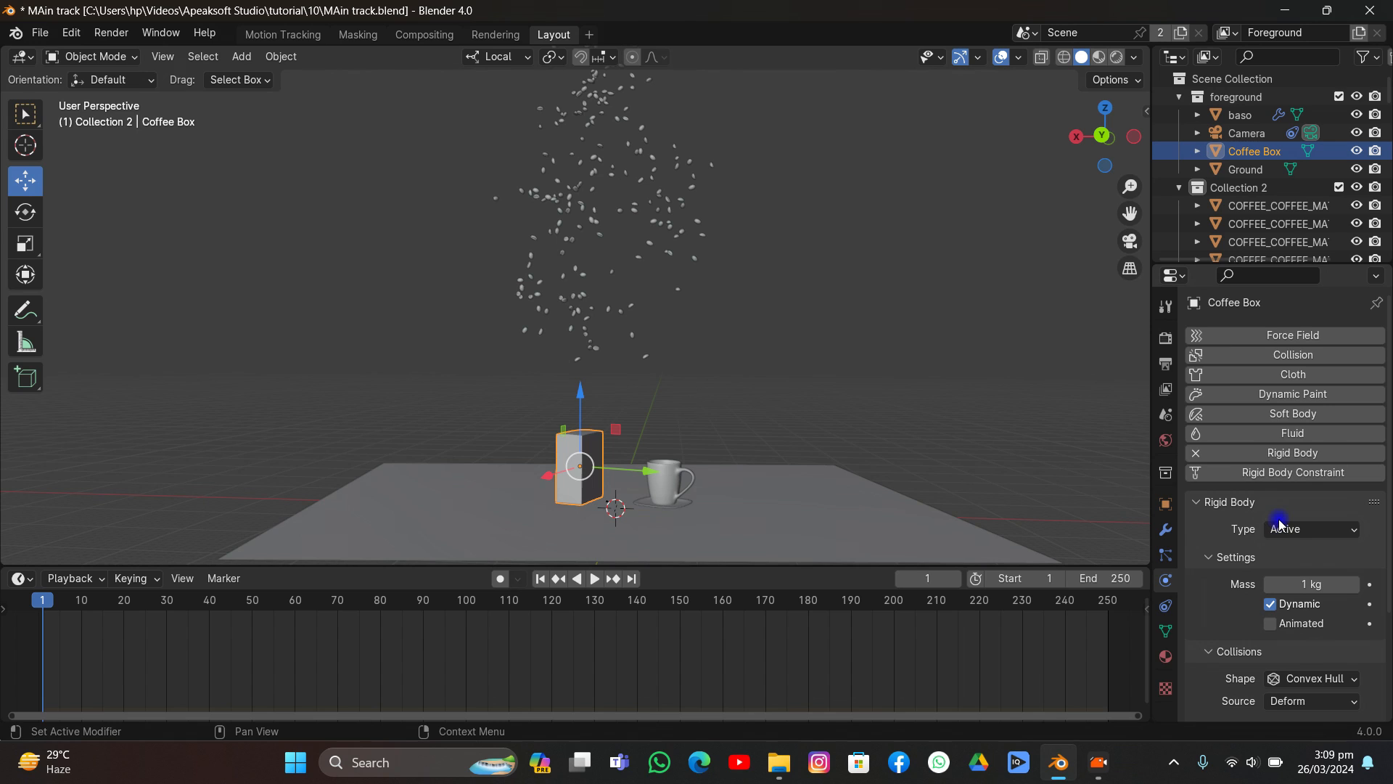
click(1281, 524)
click(1285, 571)
click(1298, 642)
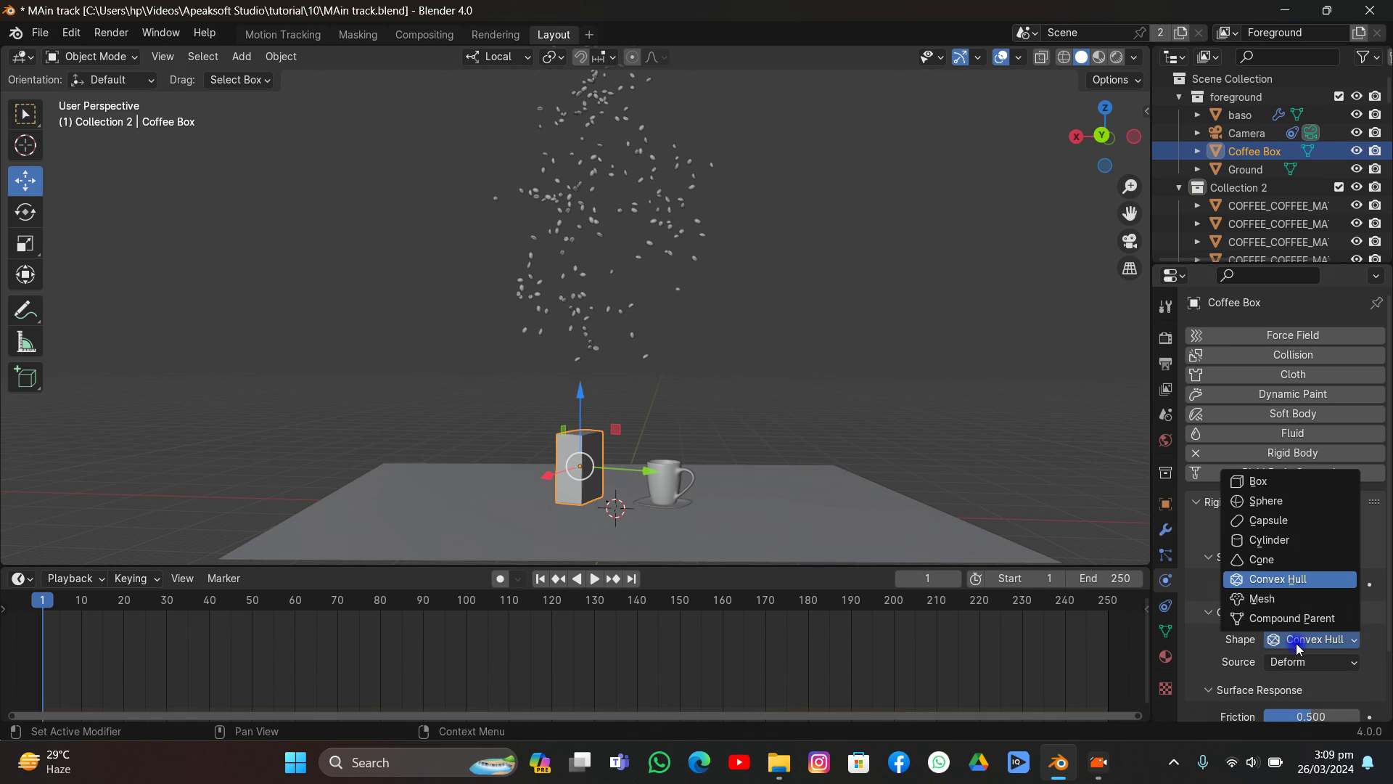
click(1263, 598)
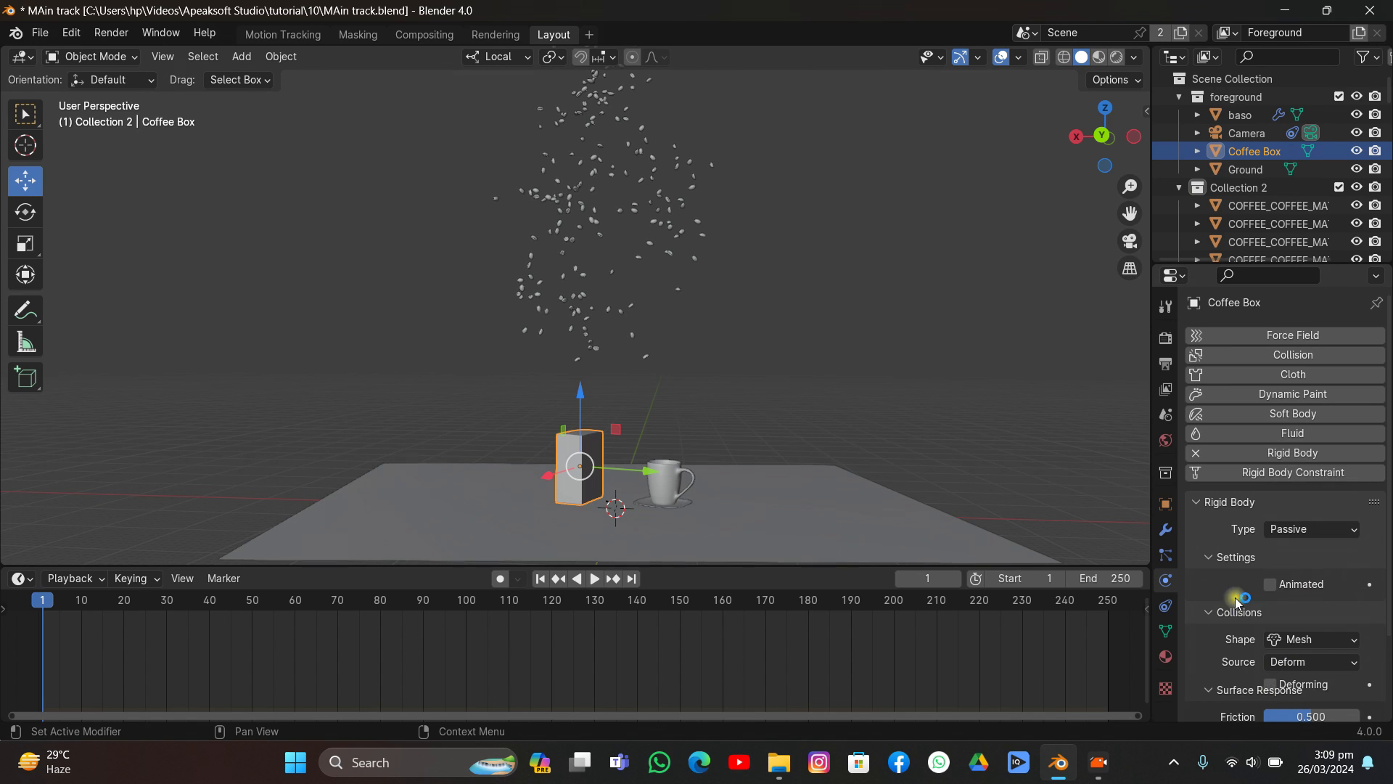
Step: Add Rigid Body physics of type Passive to the ground plane and save the file
click(831, 517)
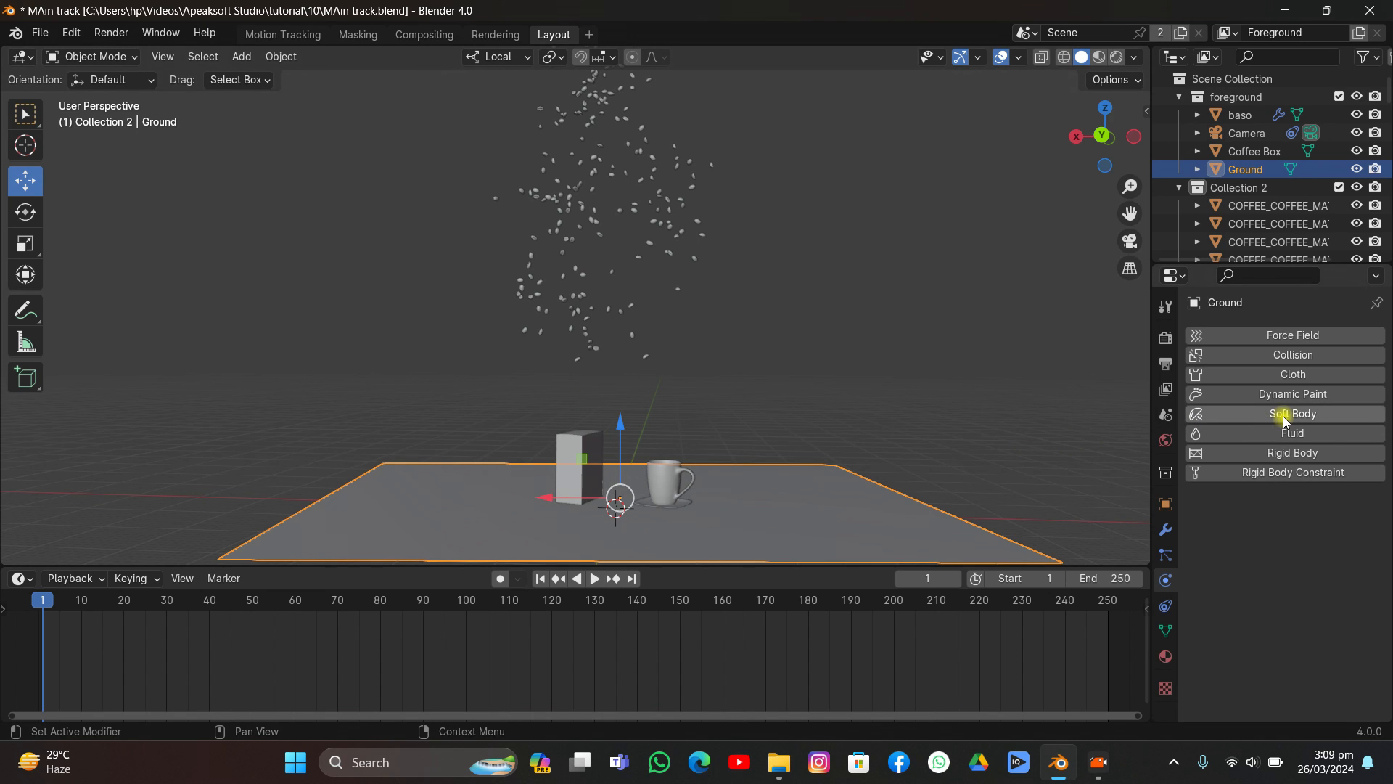
click(1281, 452)
click(1284, 529)
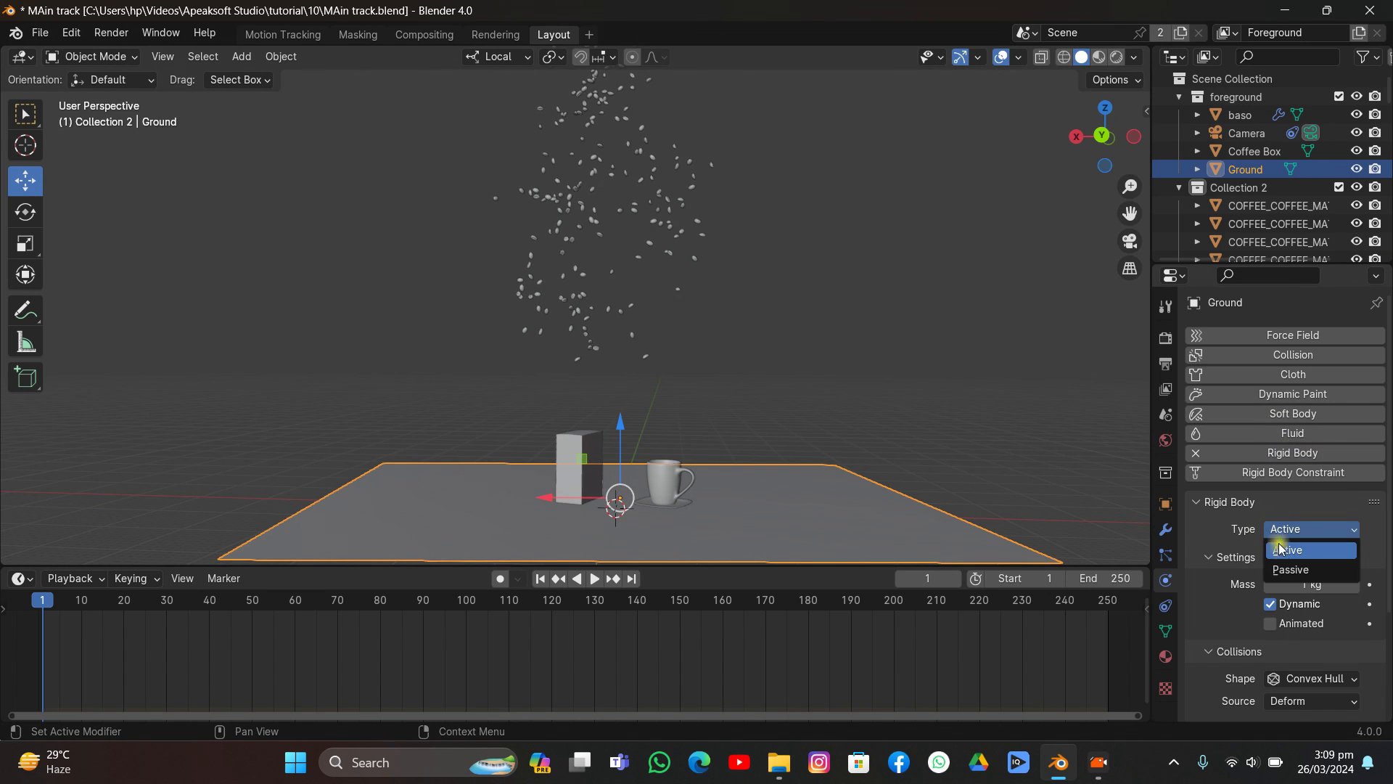
click(1282, 554)
click(1277, 639)
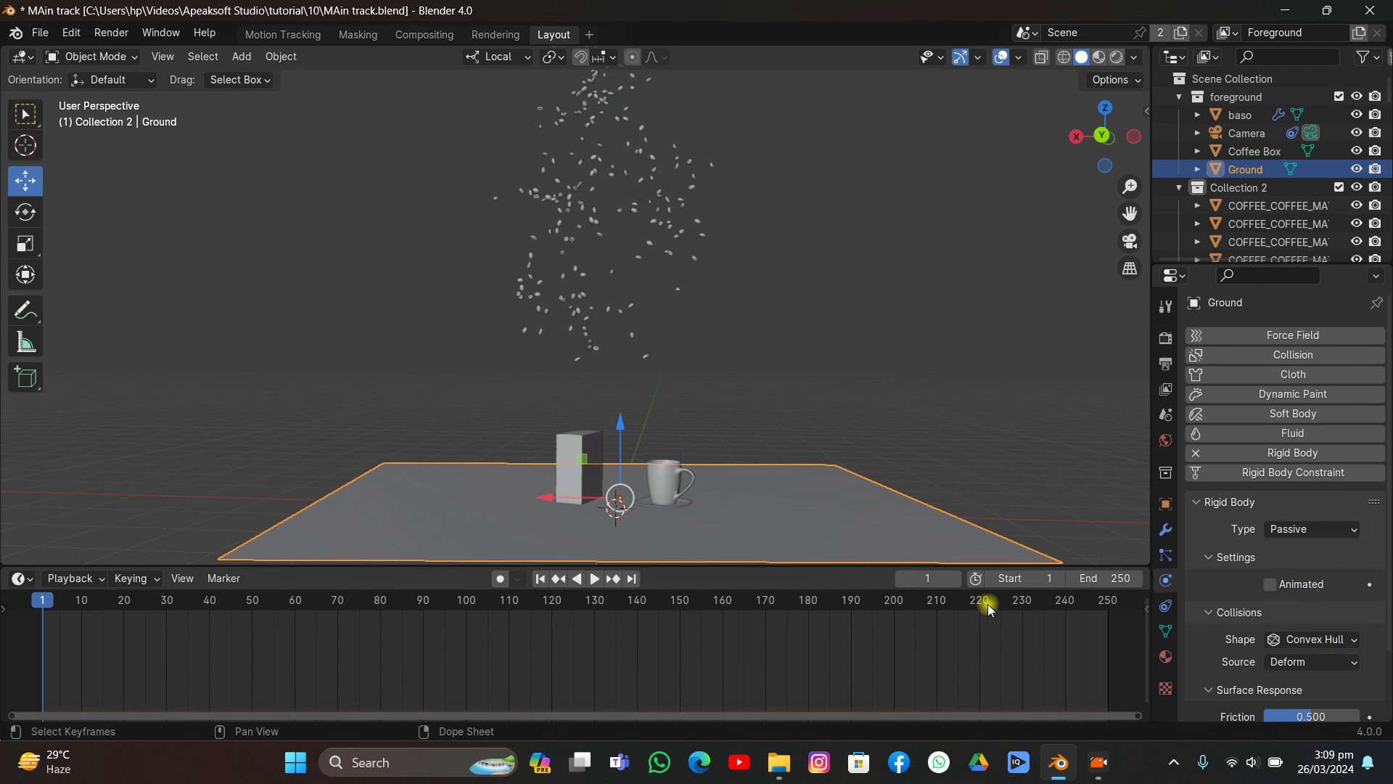
key(ctrl+s)
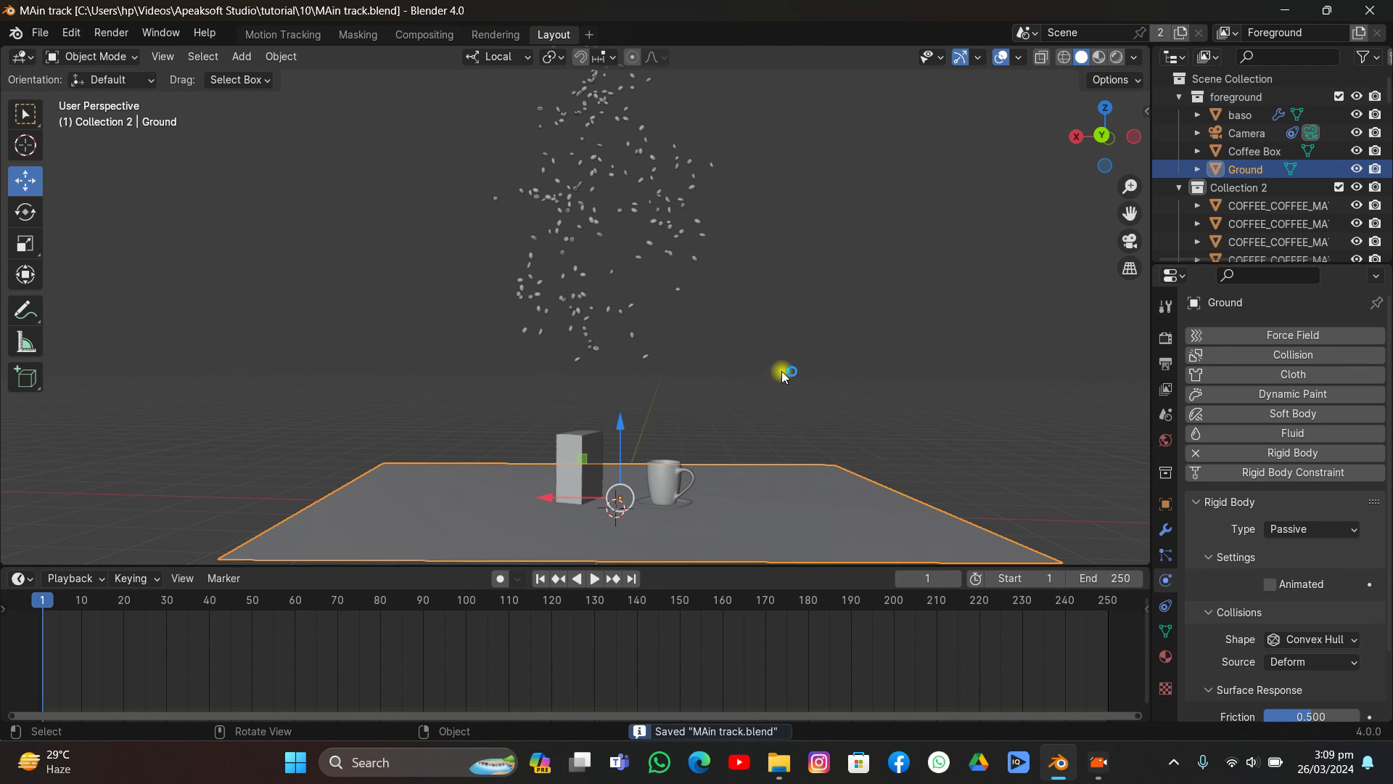
Step: Switch to the camera view and set the coffee box's rigid body friction to 0.604
middle_drag(782, 371, 827, 346)
click(1118, 240)
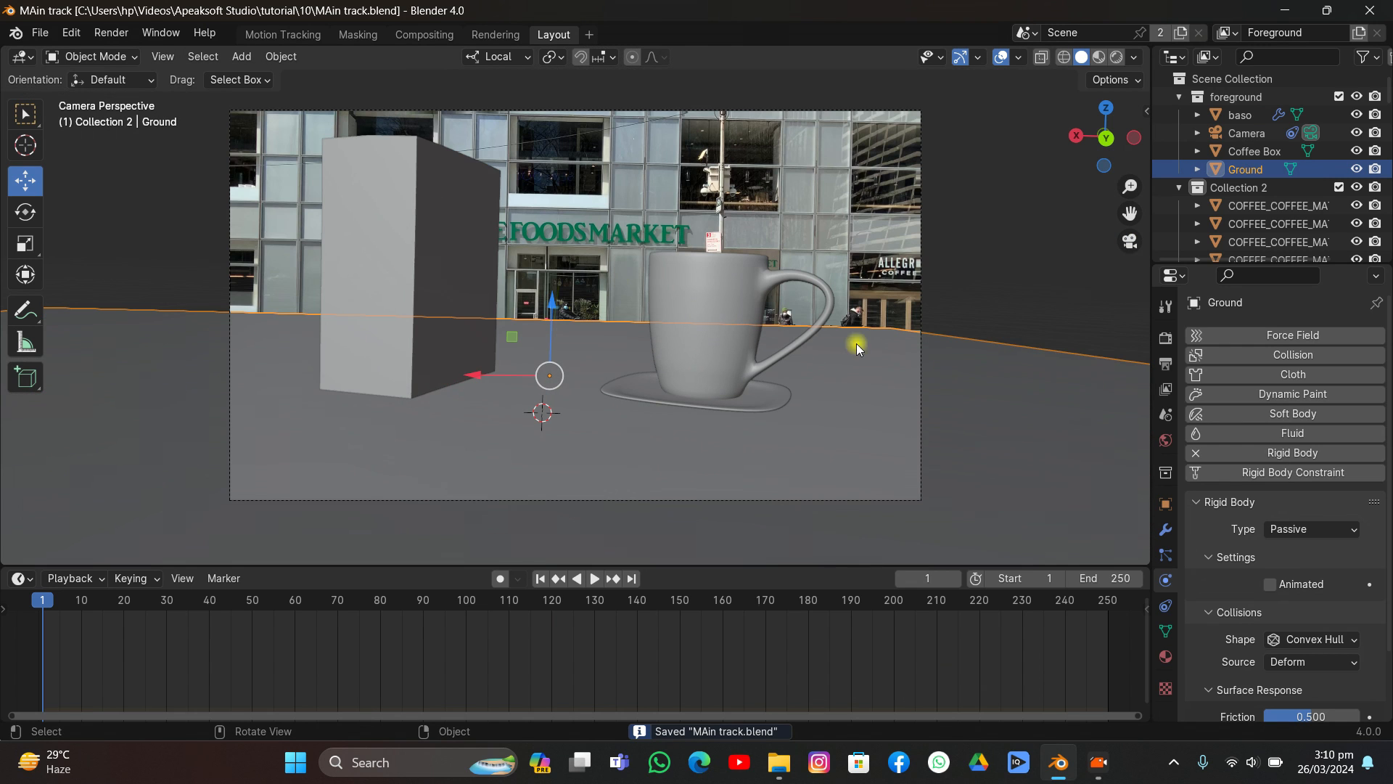
click(491, 277)
scroll(1224, 597, down, 3)
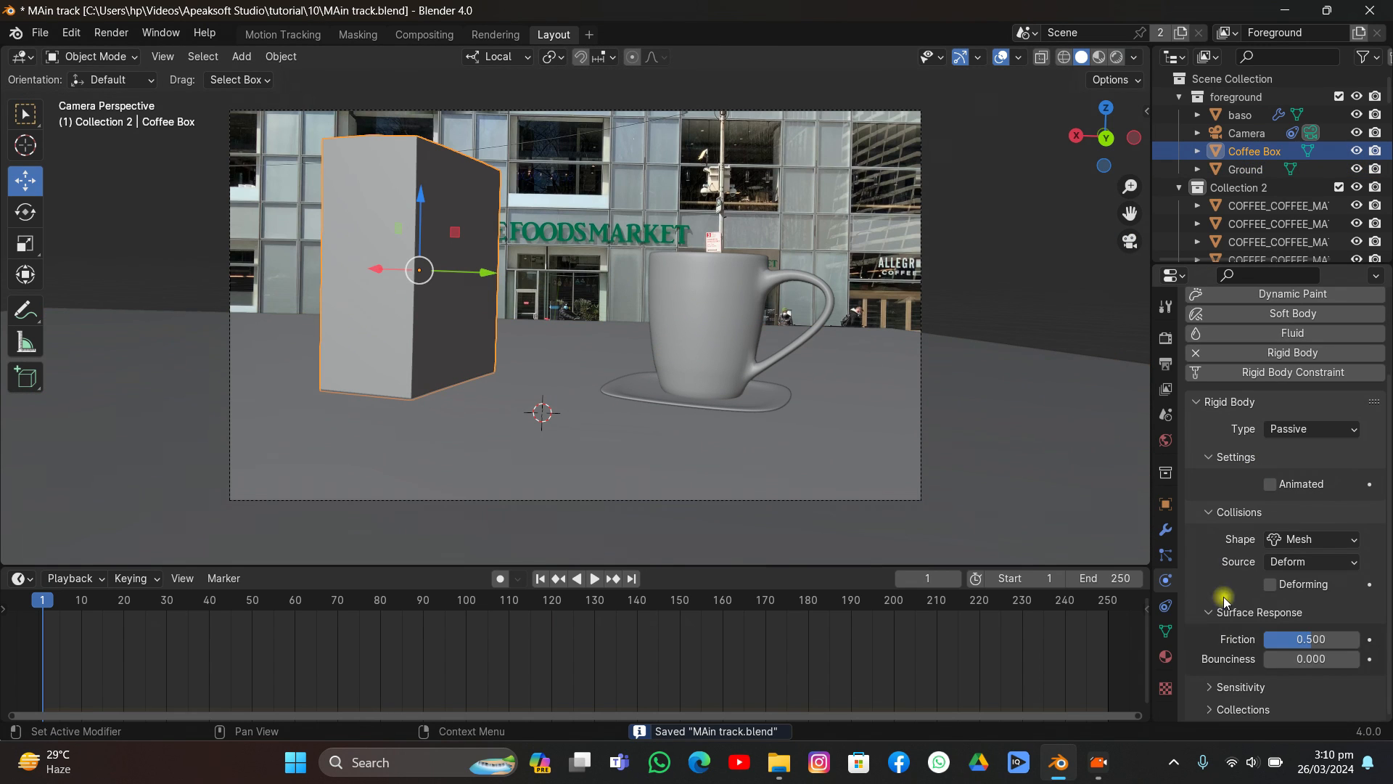
click(1294, 640)
drag(1294, 640, 1314, 640)
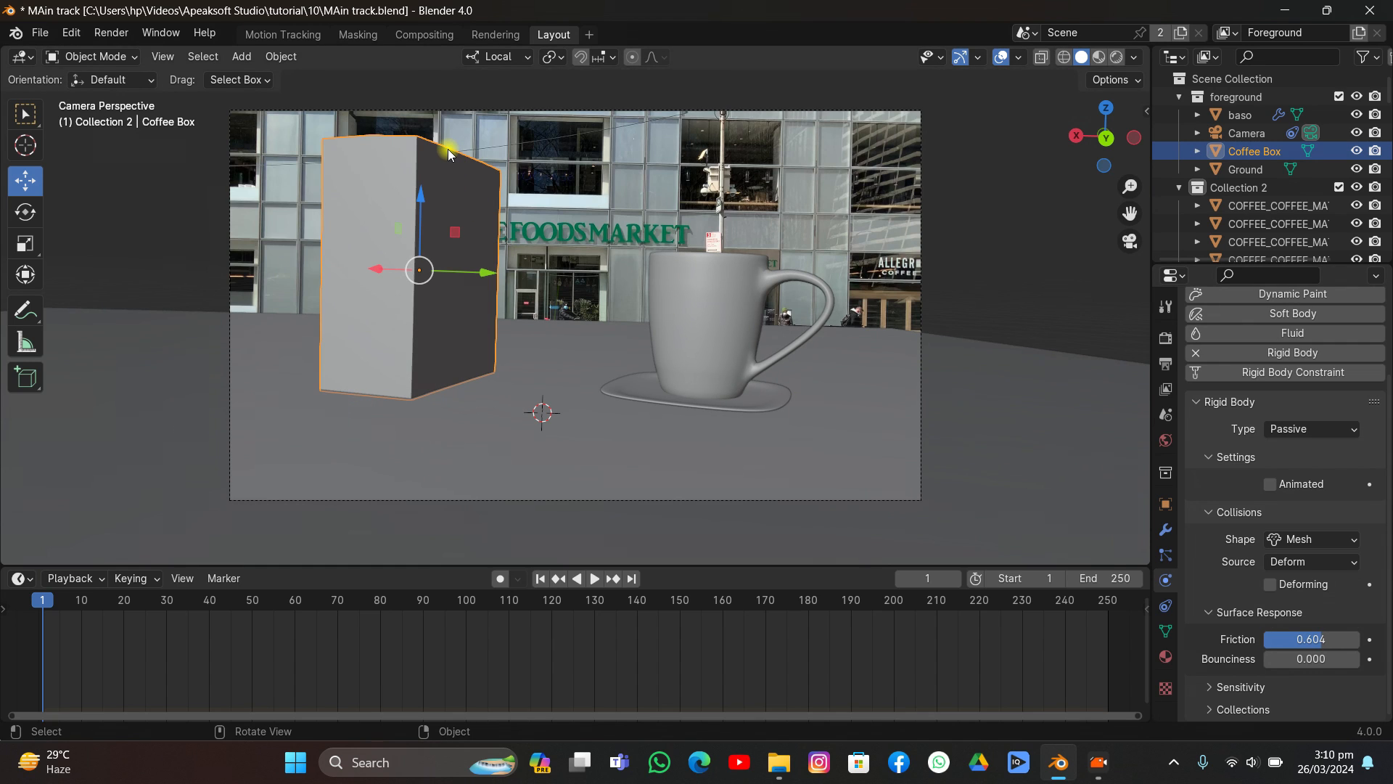
Step: Set the mug's rigid body friction to 0.560 and save the file
click(727, 319)
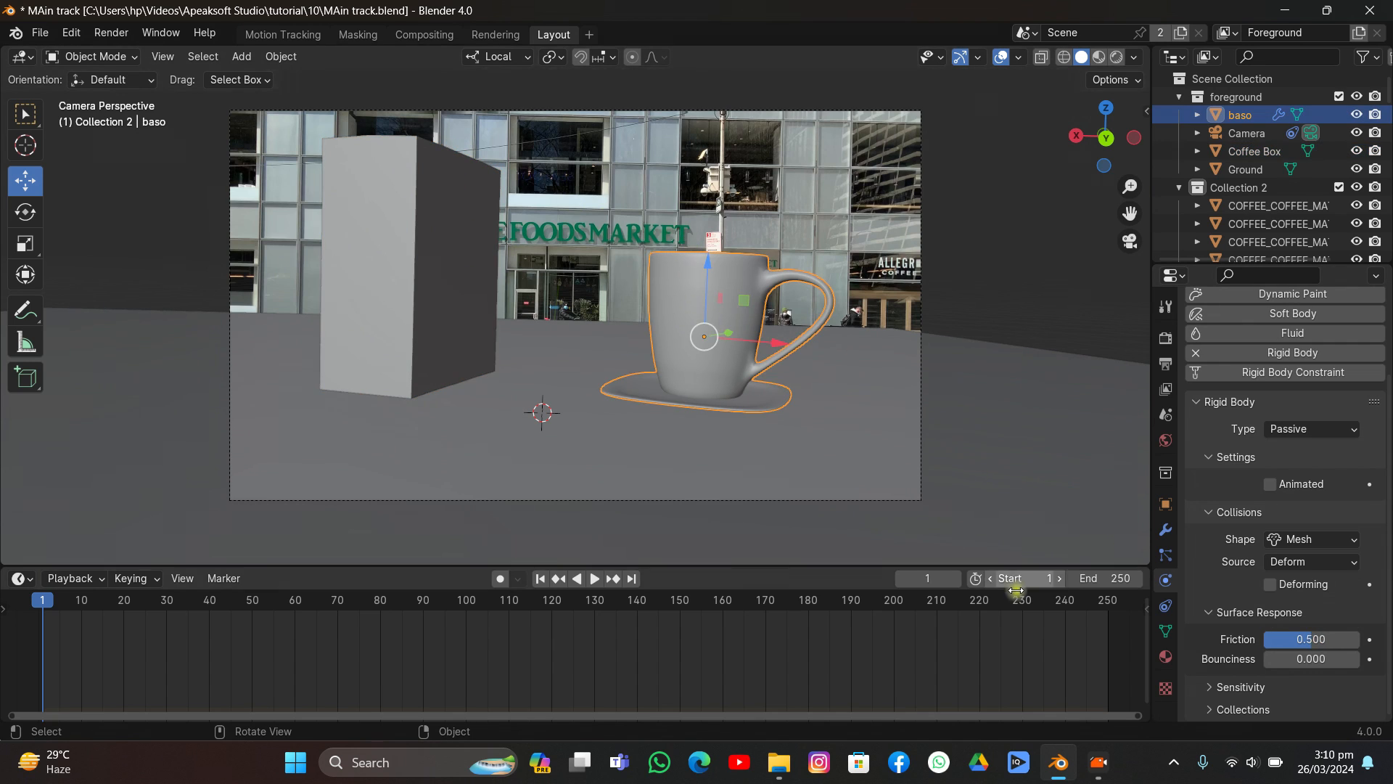
drag(1262, 638, 1234, 639)
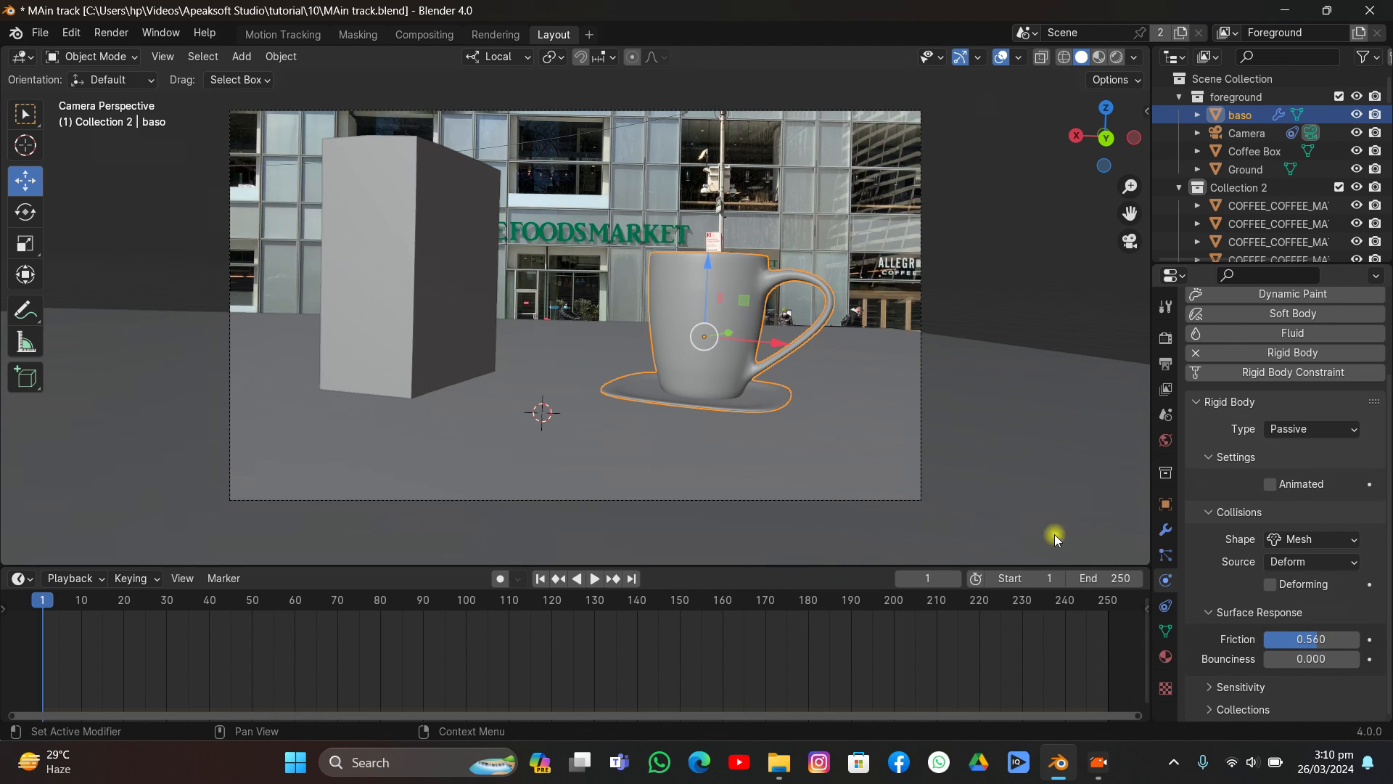
key(ctrl+s)
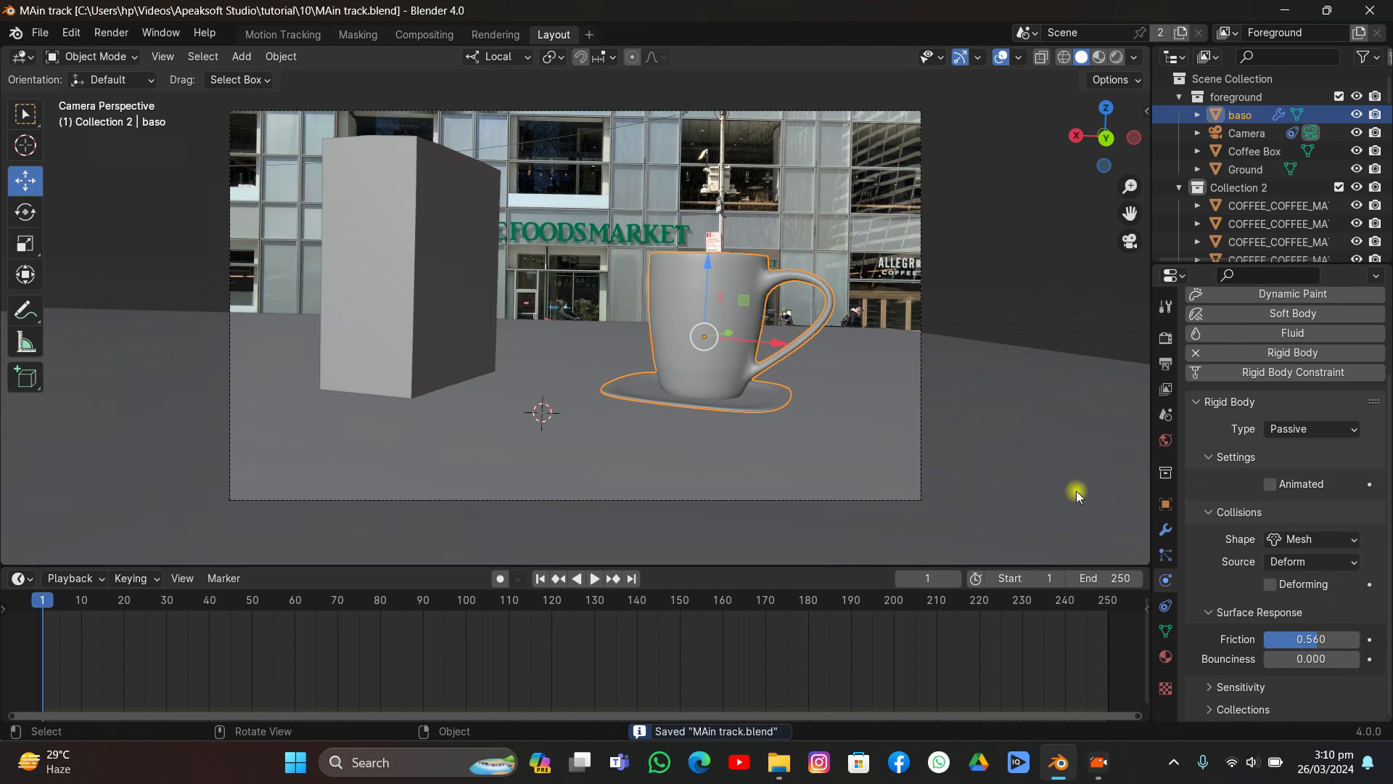
Step: Bake the scene's Rigid Body World cache for frames 1 to 250
click(1166, 416)
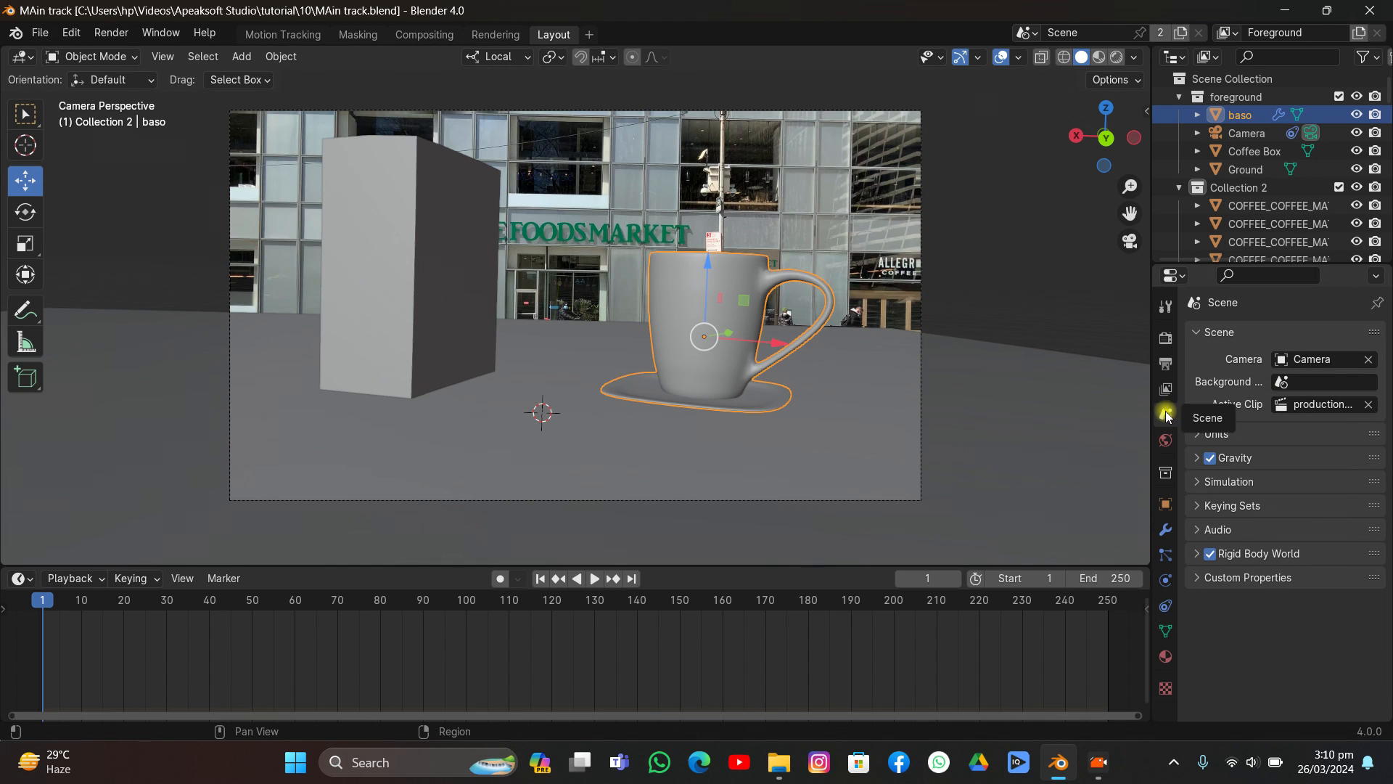
click(1199, 557)
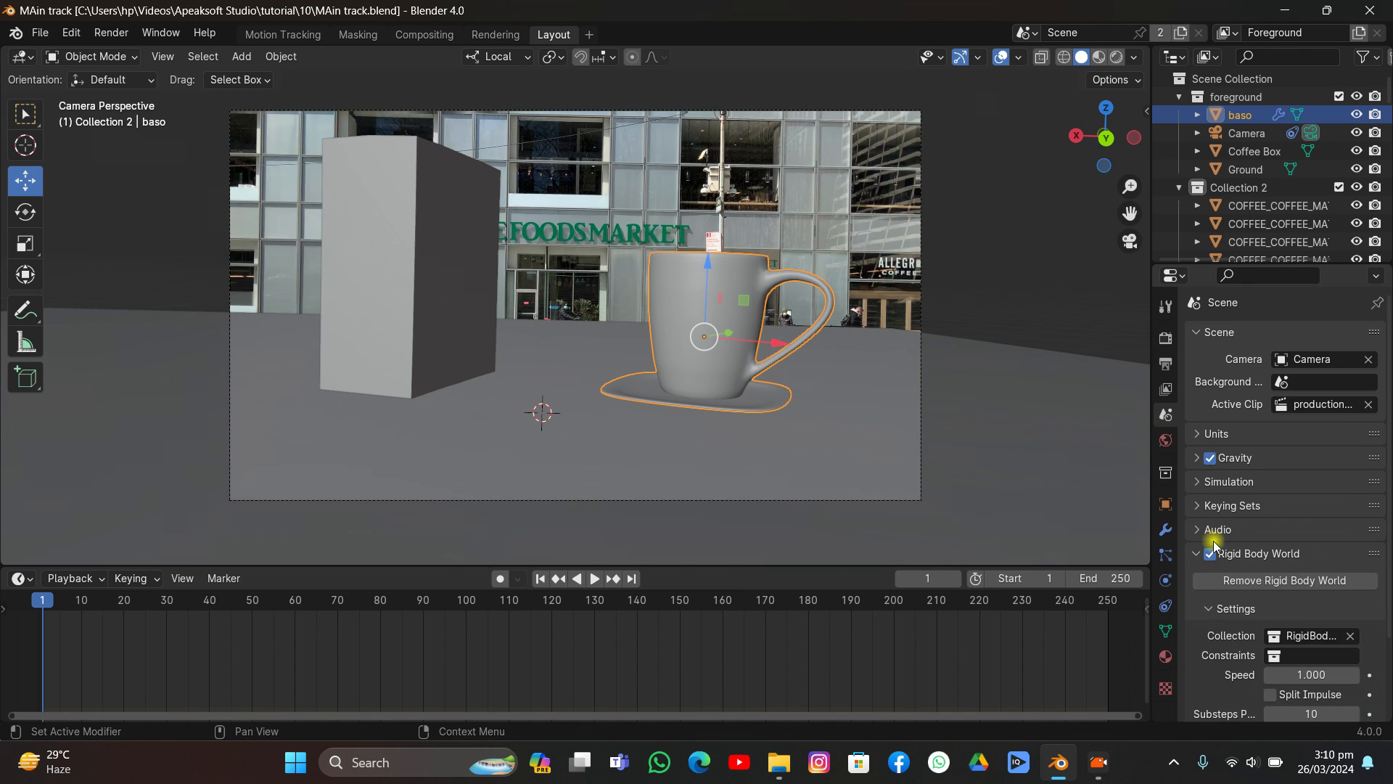
scroll(1215, 546, down, 3)
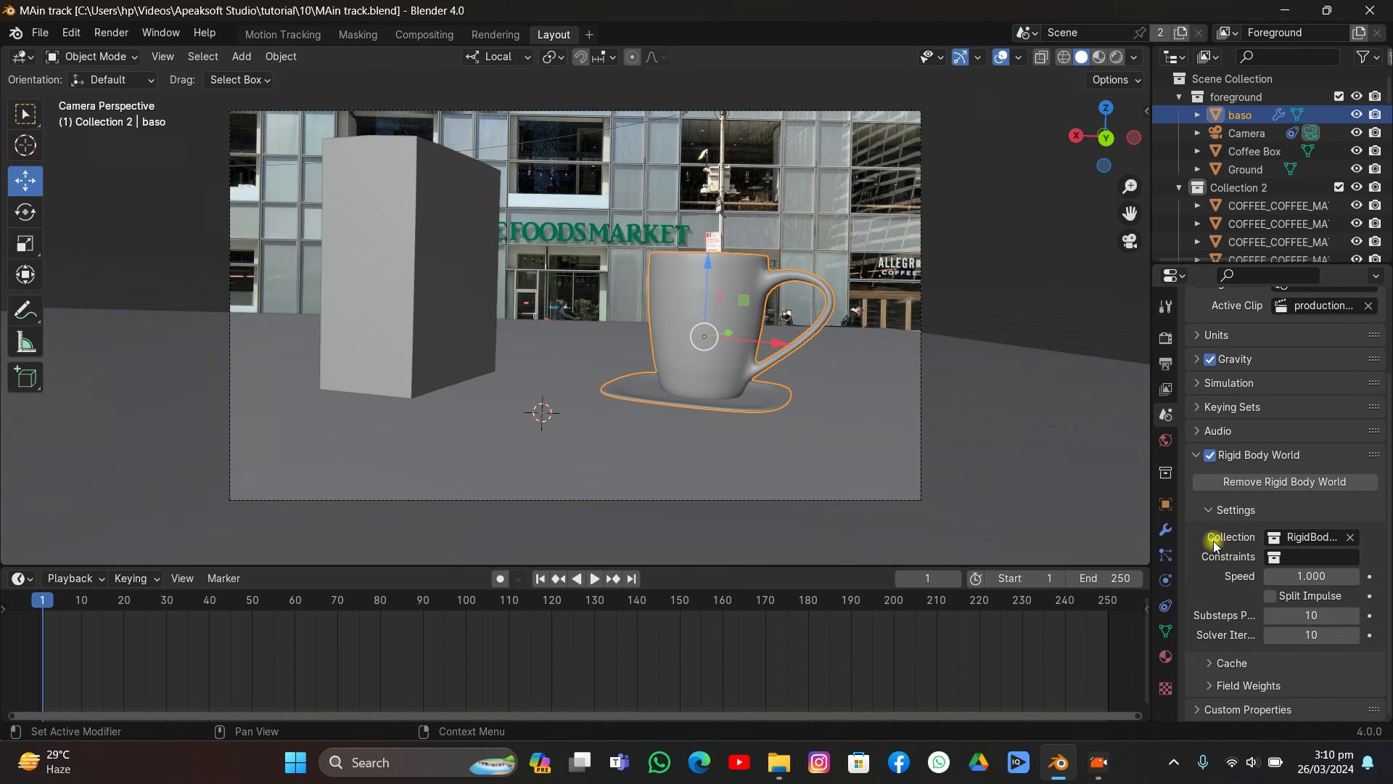
click(1225, 666)
scroll(1233, 616, down, 6)
click(1263, 557)
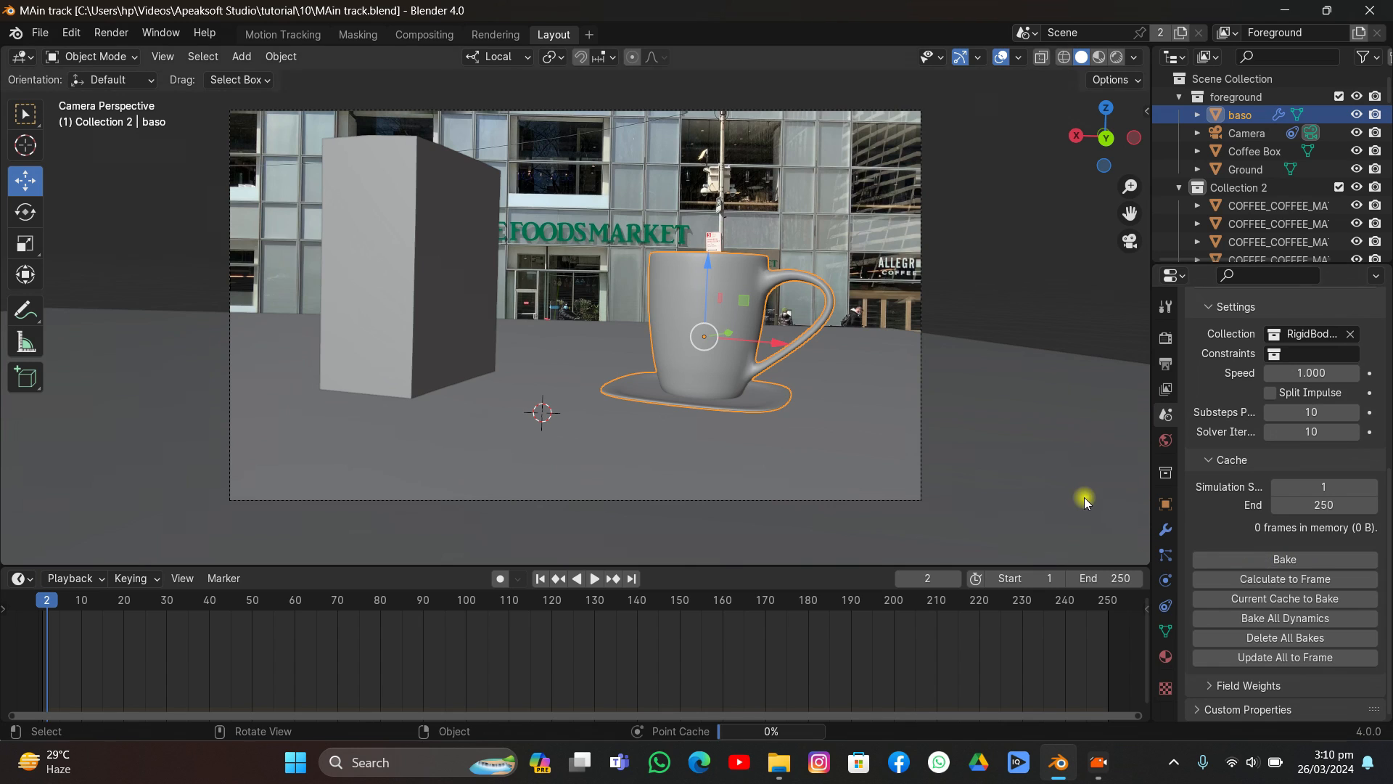
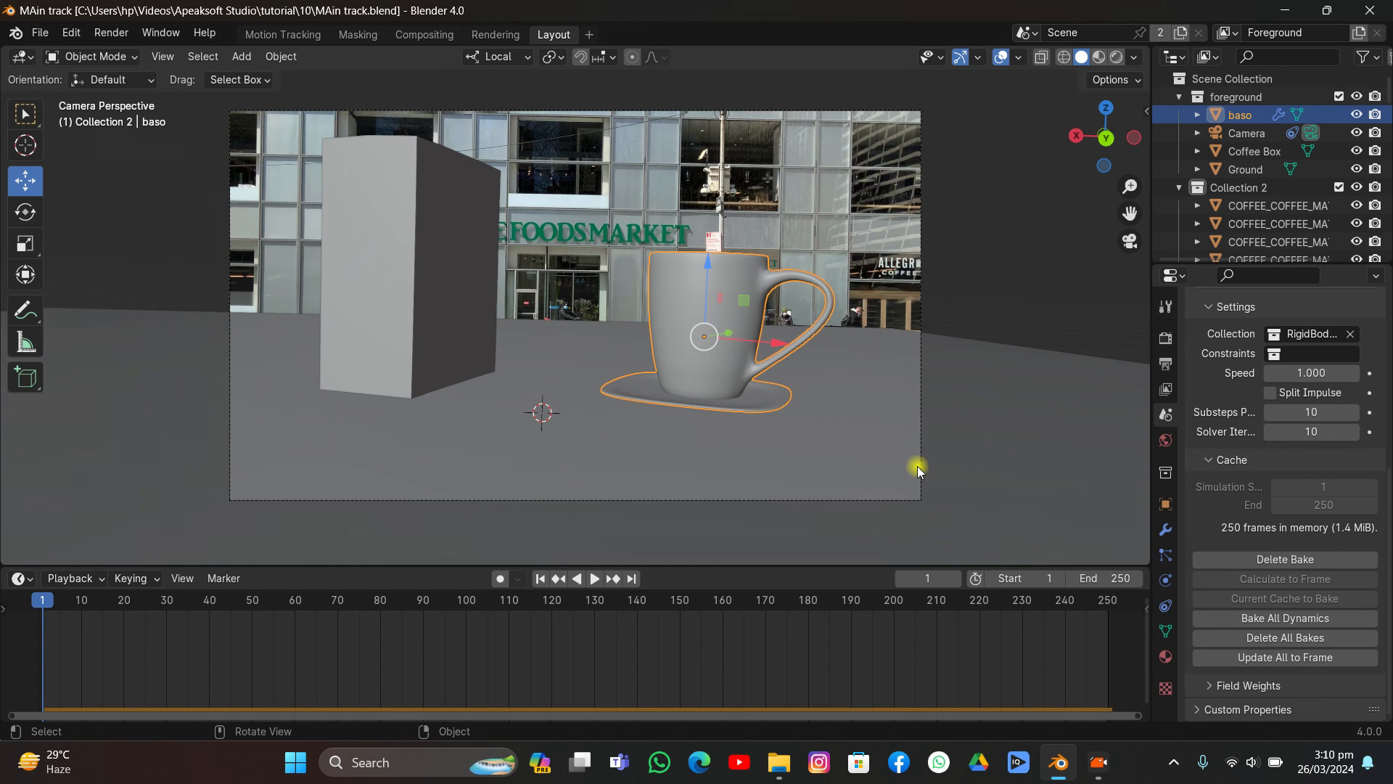
Step: Play the baked bean simulation through the camera, stop it at frame 91 and select the ground plane
key(space)
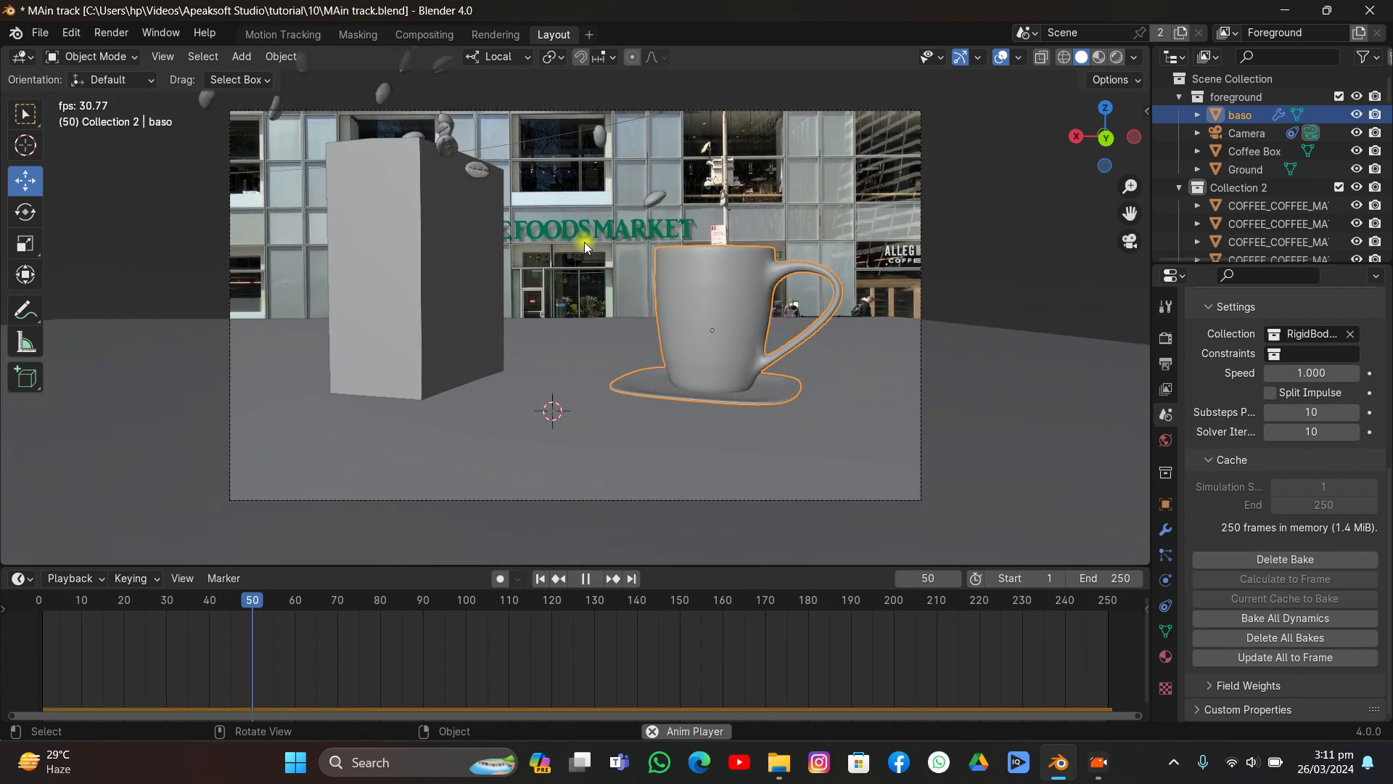
key(space)
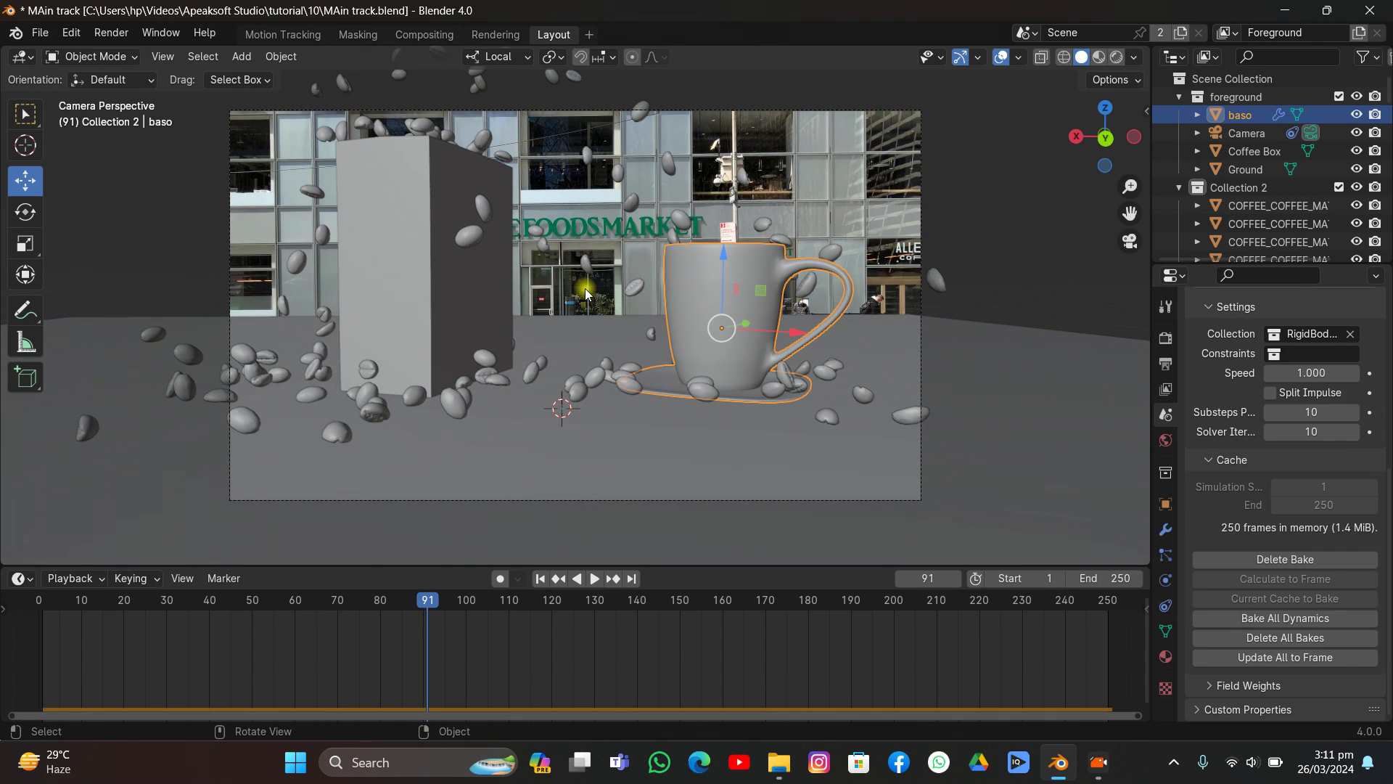
click(649, 451)
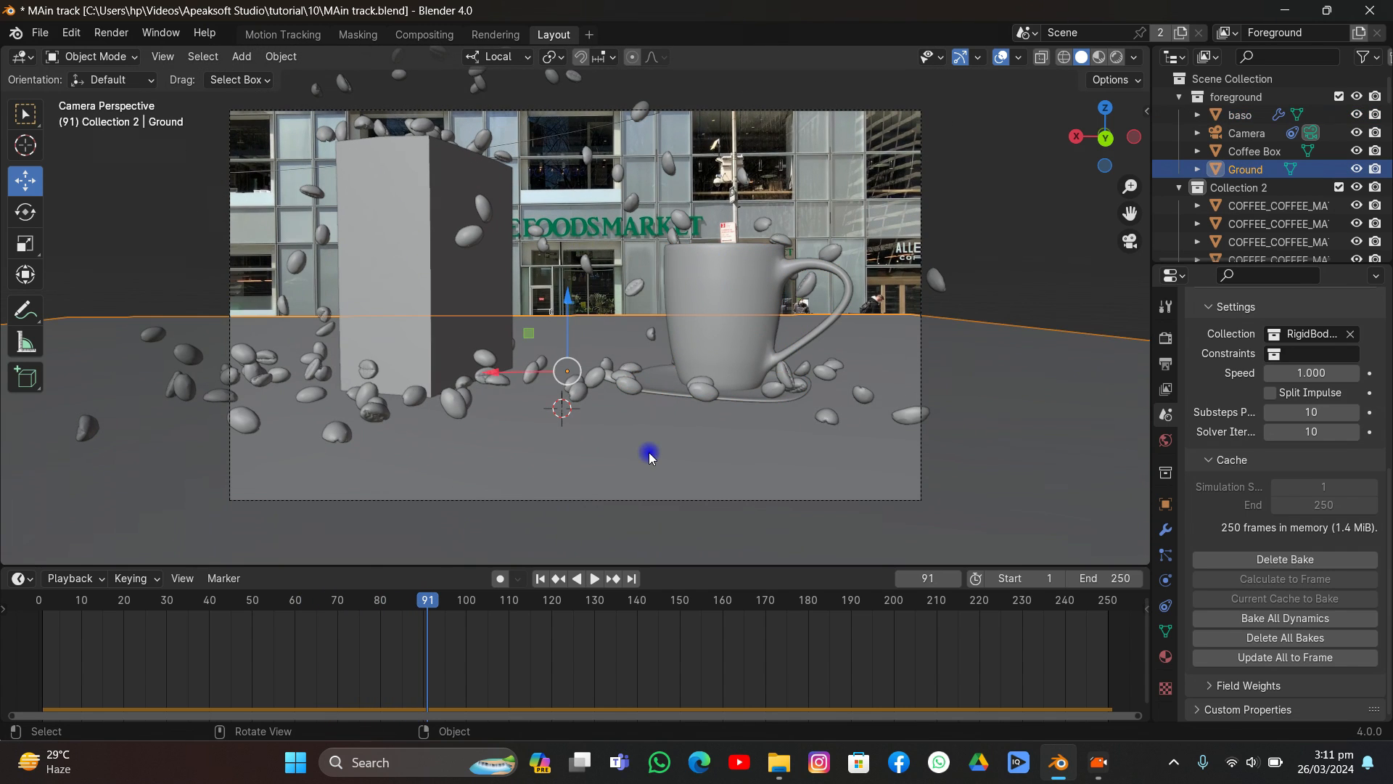
Step: Delete the rigid body bake, set the ground plane's rigid body bounciness to 0.201 and save the file
click(1289, 558)
click(1165, 580)
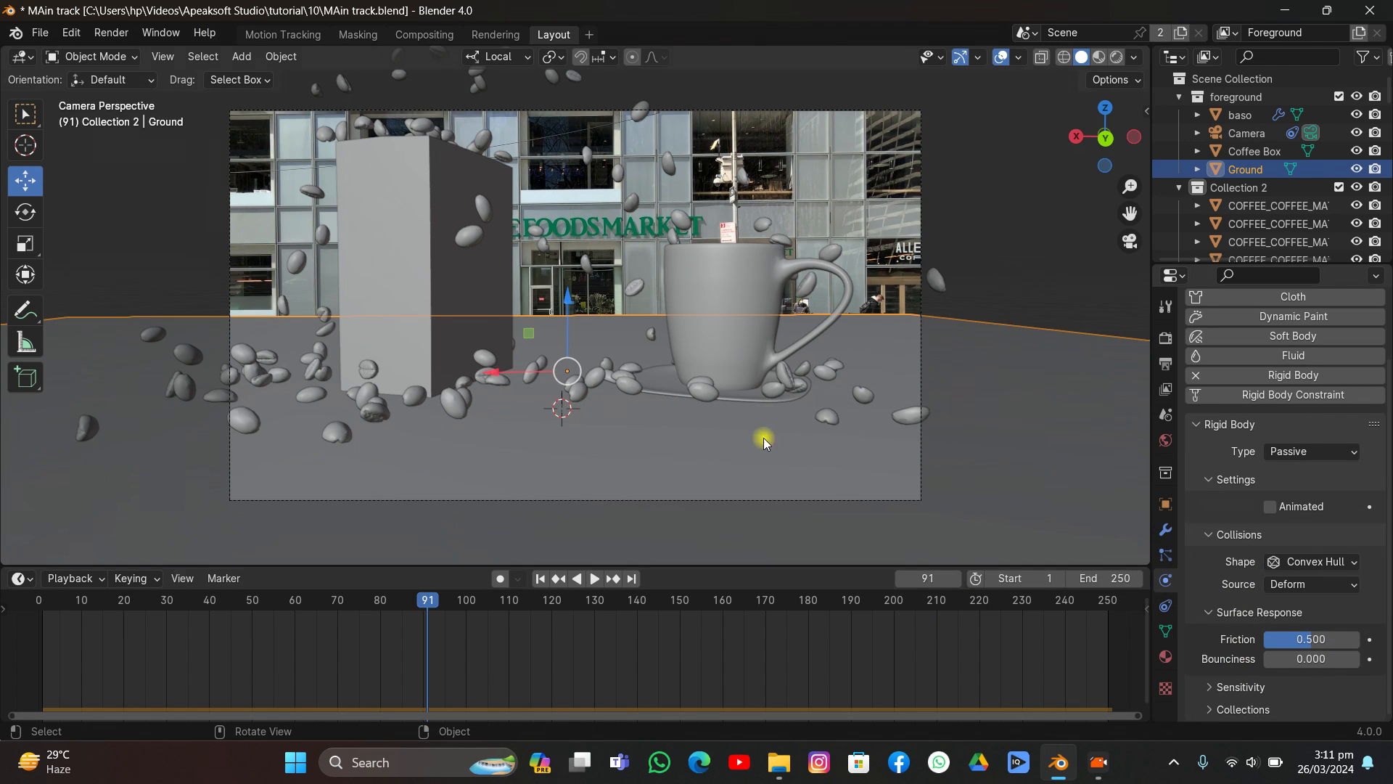
drag(1275, 658, 1288, 658)
key(ctrl+s)
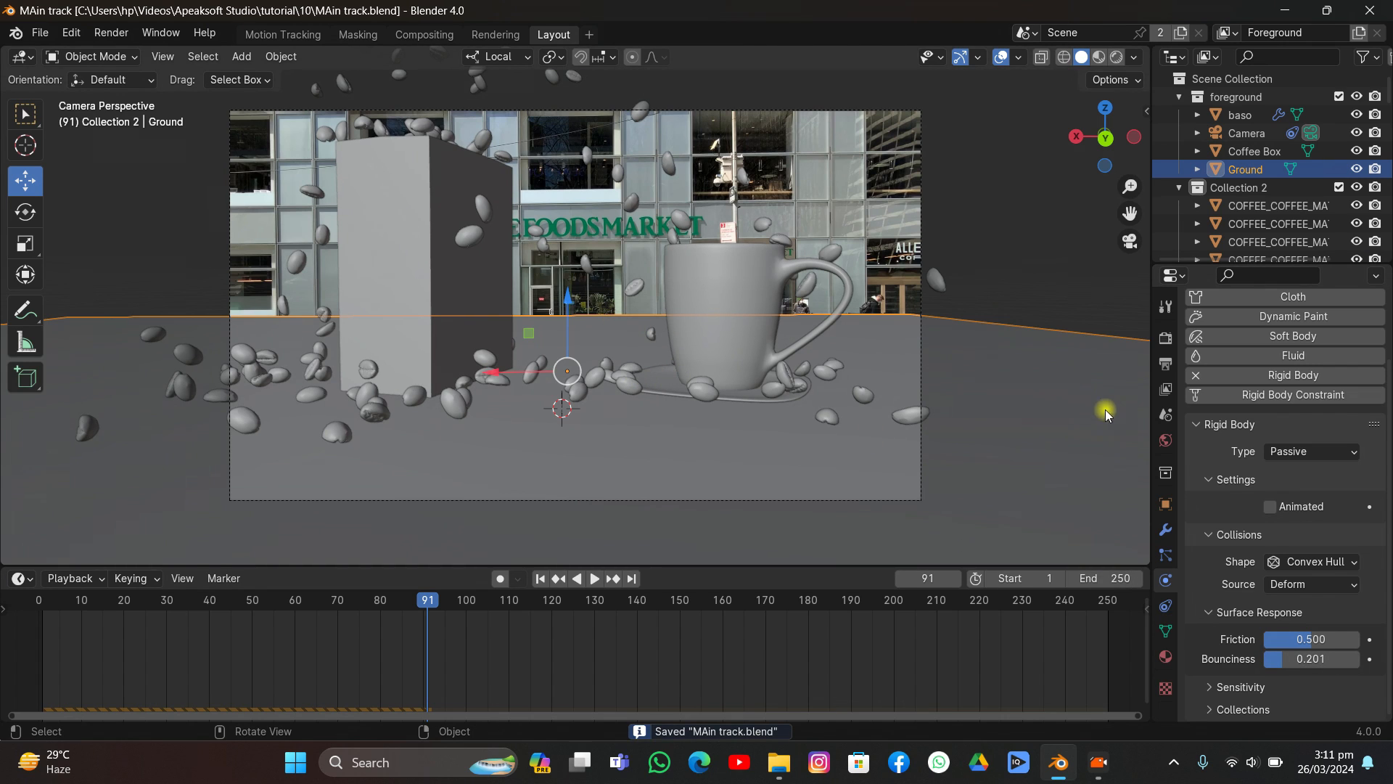
Step: Bake the Rigid Body World cache again for frames 1 to 250
click(1165, 414)
scroll(1274, 451, down, 5)
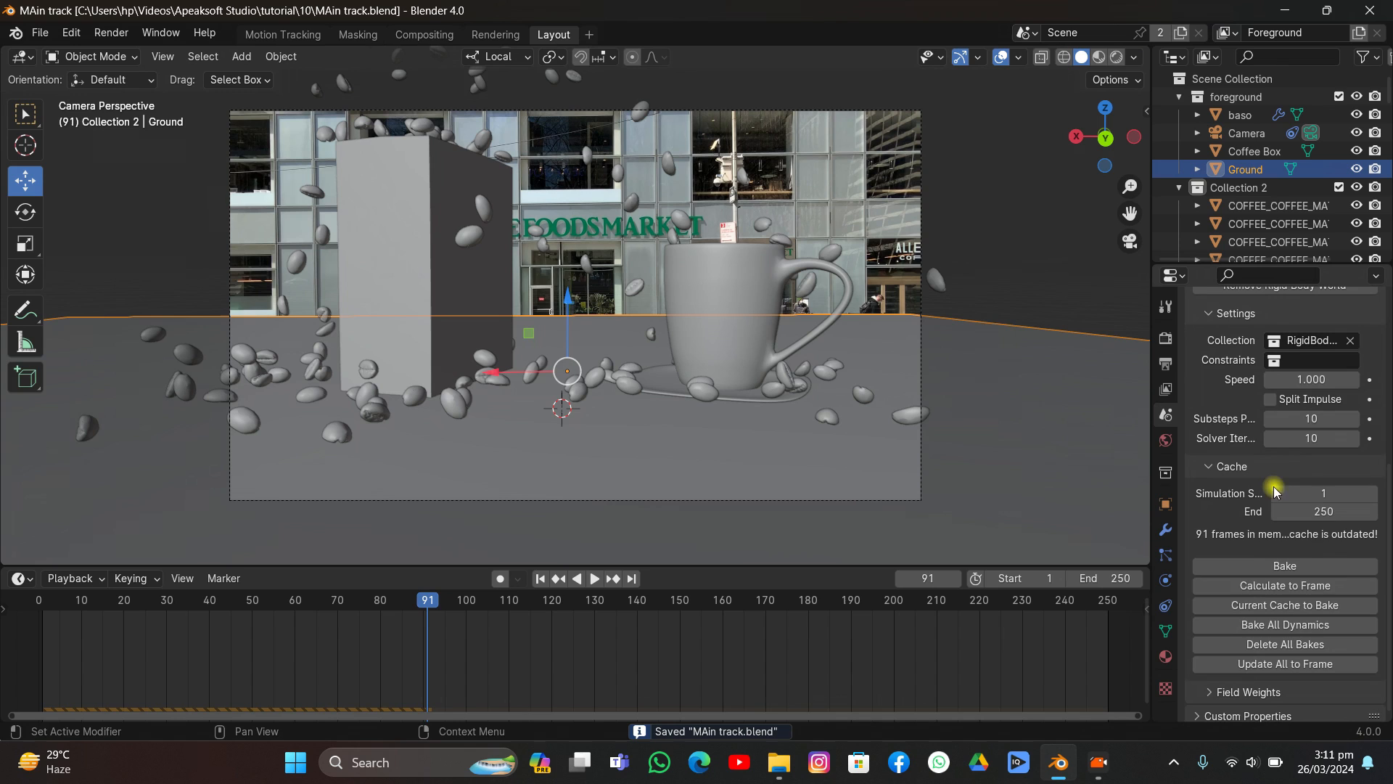
click(1250, 565)
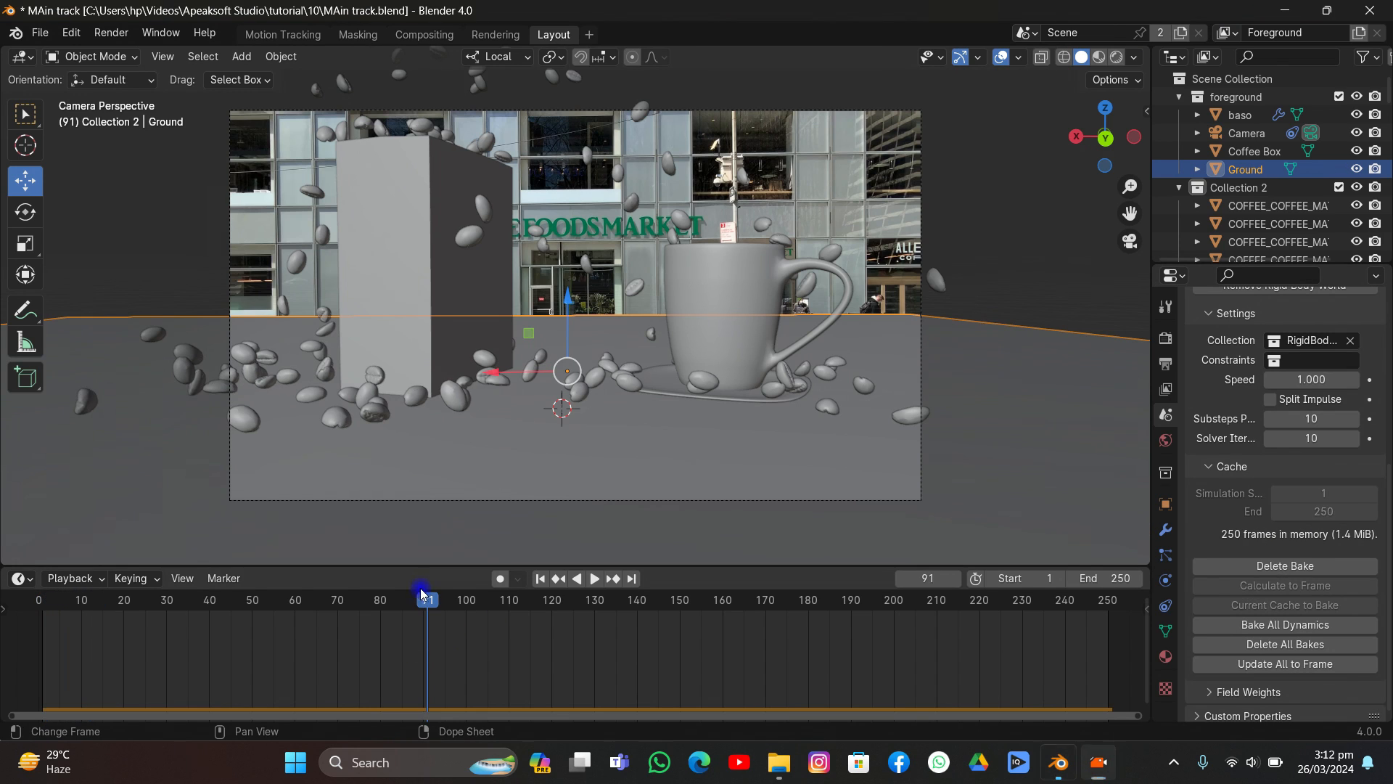
Step: Play the rebaked bean simulation from an earlier frame, stop it at frame 48 and save the file
drag(331, 609, 254, 602)
key(space)
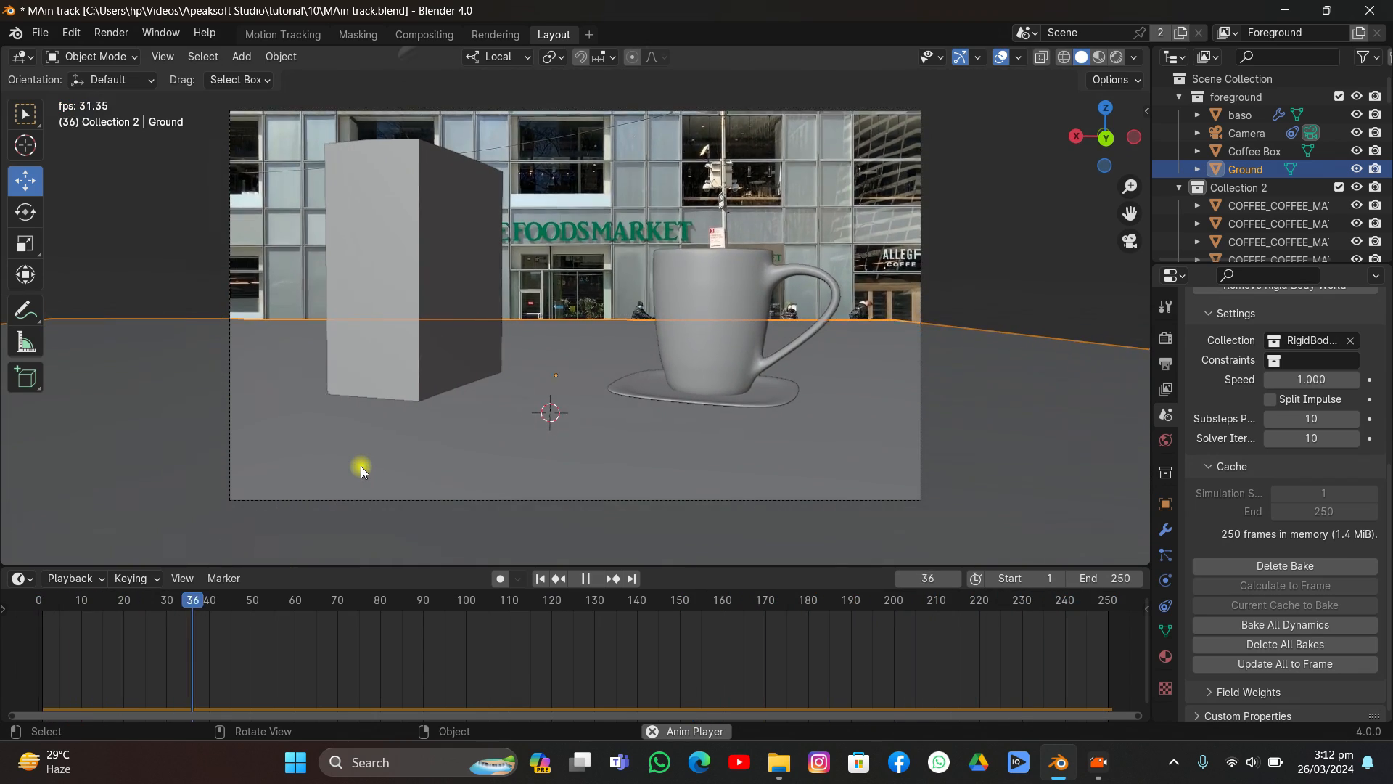
key(space)
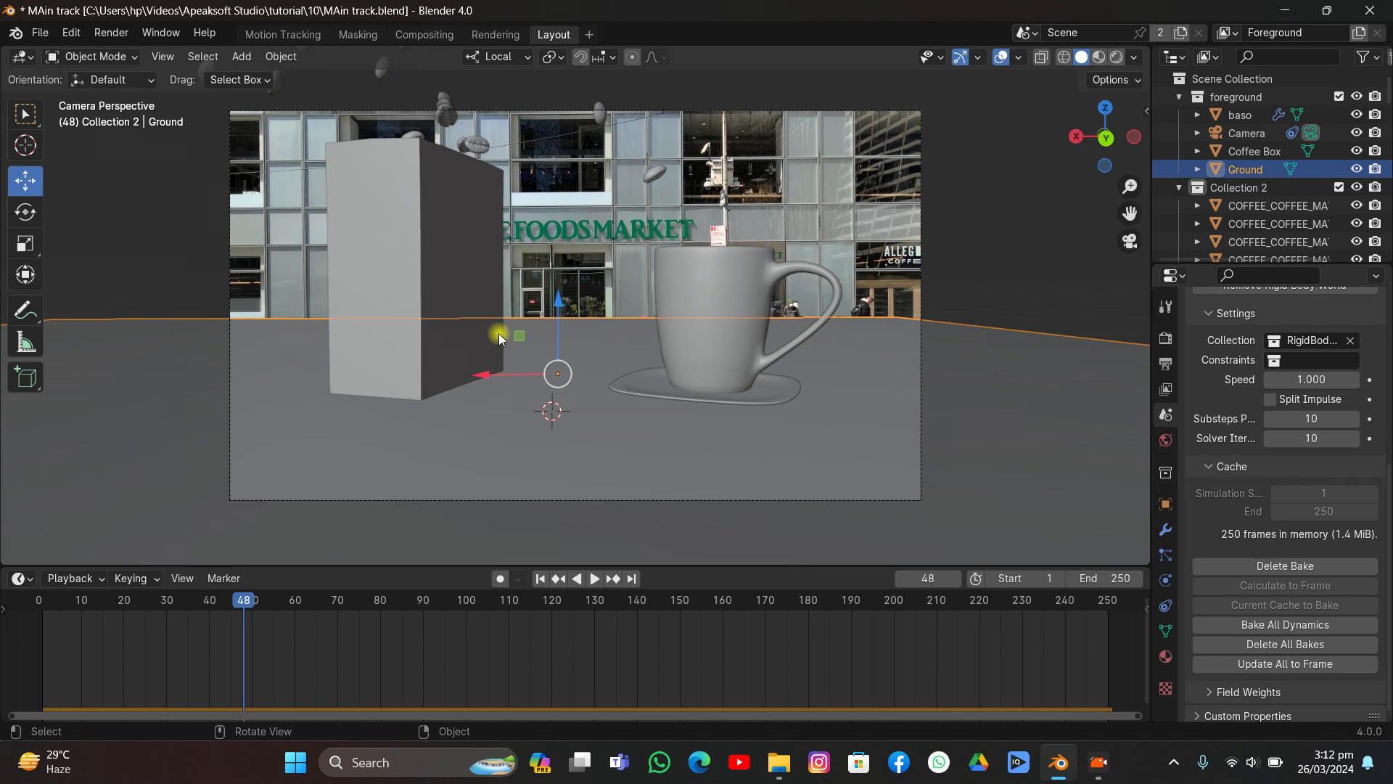
key(ctrl+s)
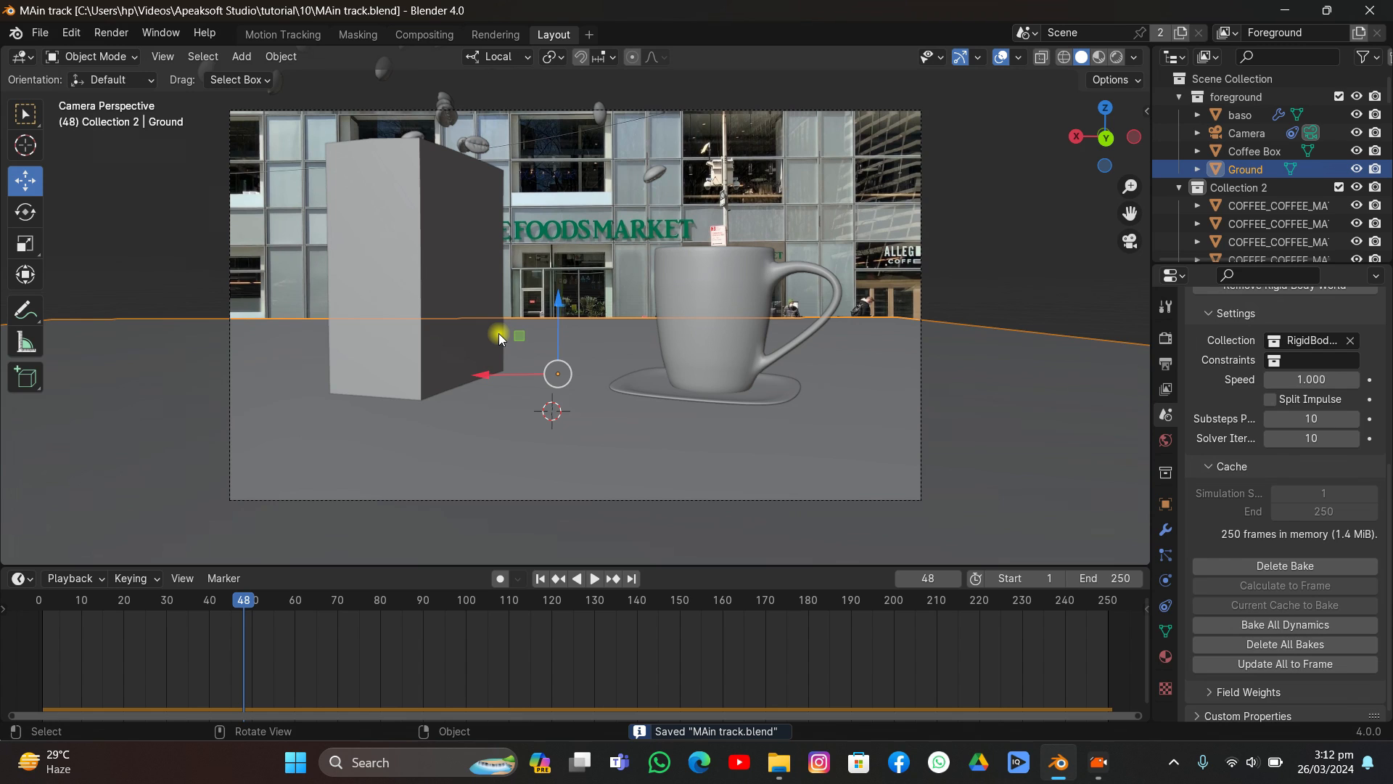
Step: Add a Sun light and reposition it above the ground plane near the coffee box and mug
key(shift+a)
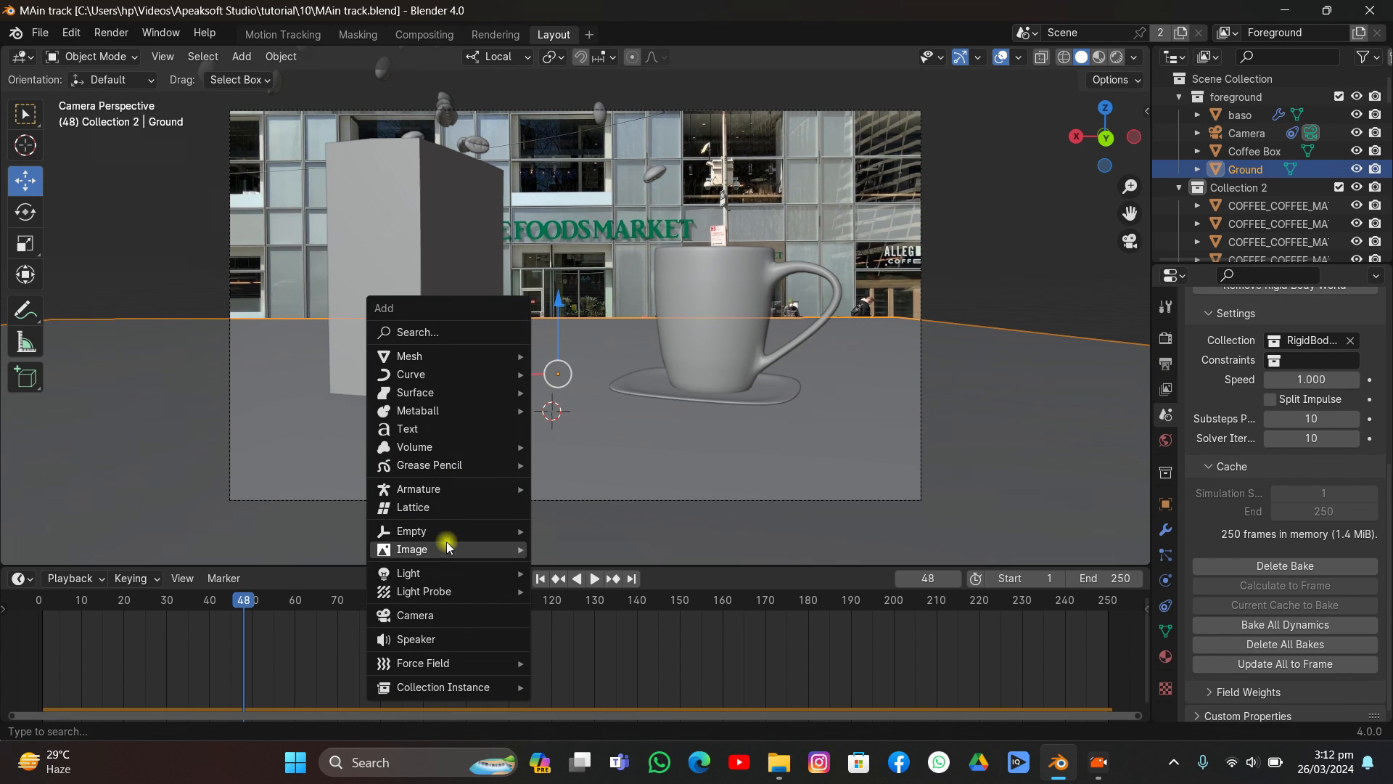
mouse_move(450, 572)
click(573, 590)
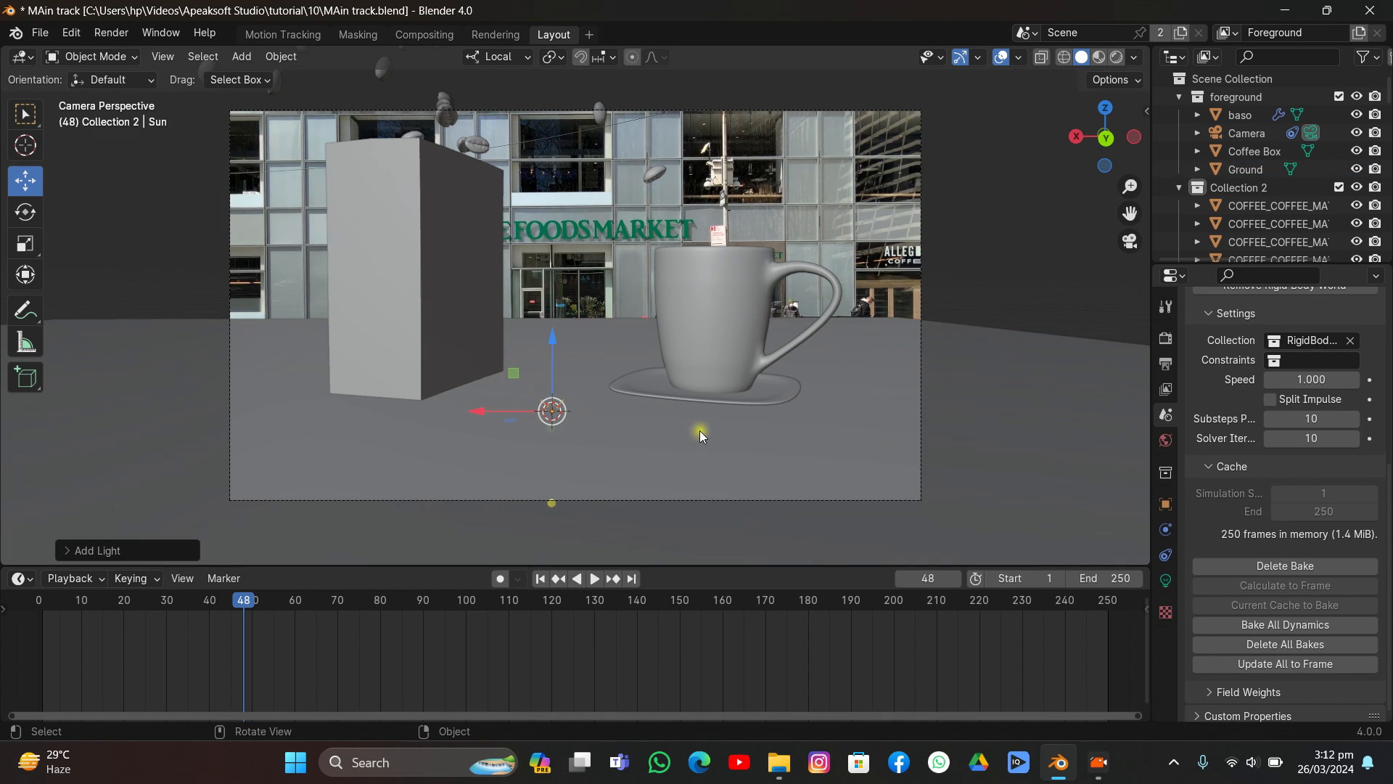
drag(554, 342, 563, 224)
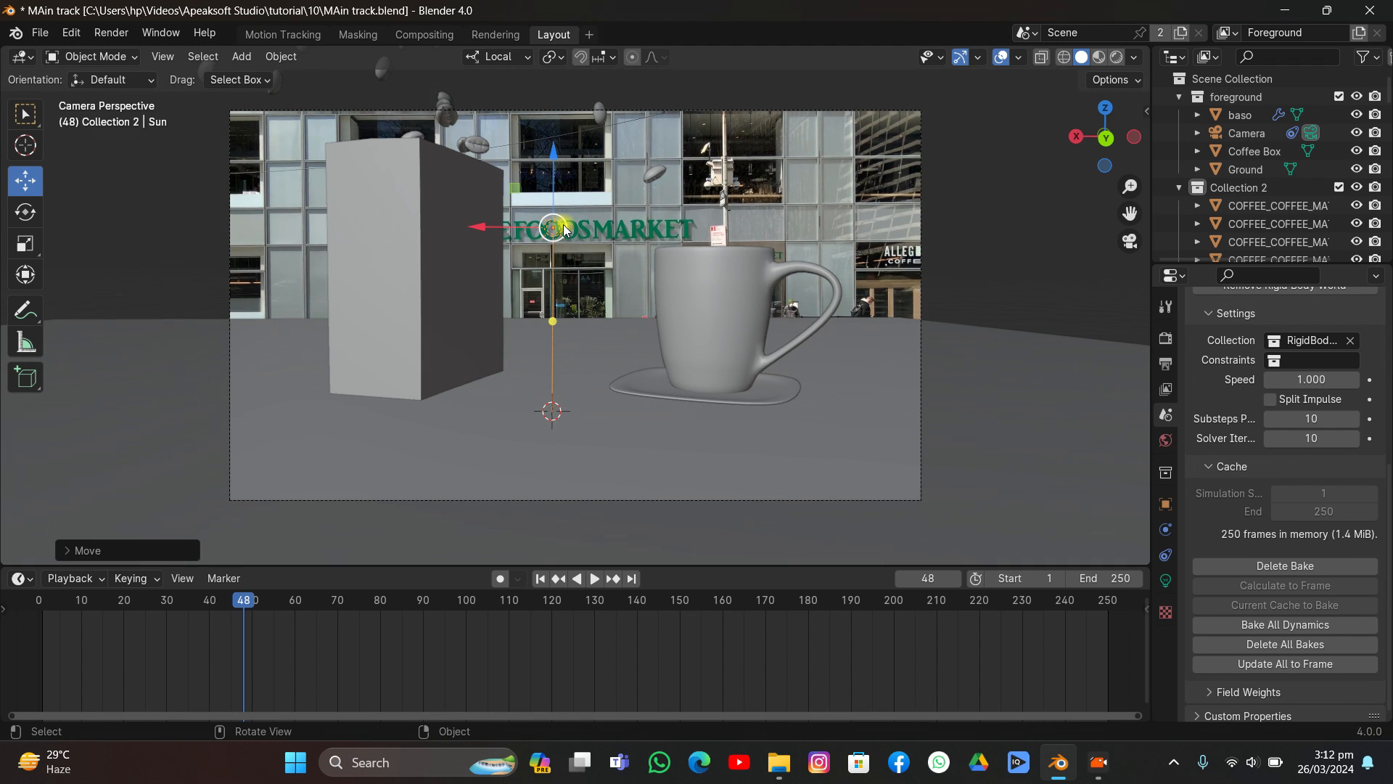
middle_drag(564, 224, 532, 282)
drag(503, 283, 556, 366)
scroll(533, 407, down, 4)
drag(553, 280, 566, 290)
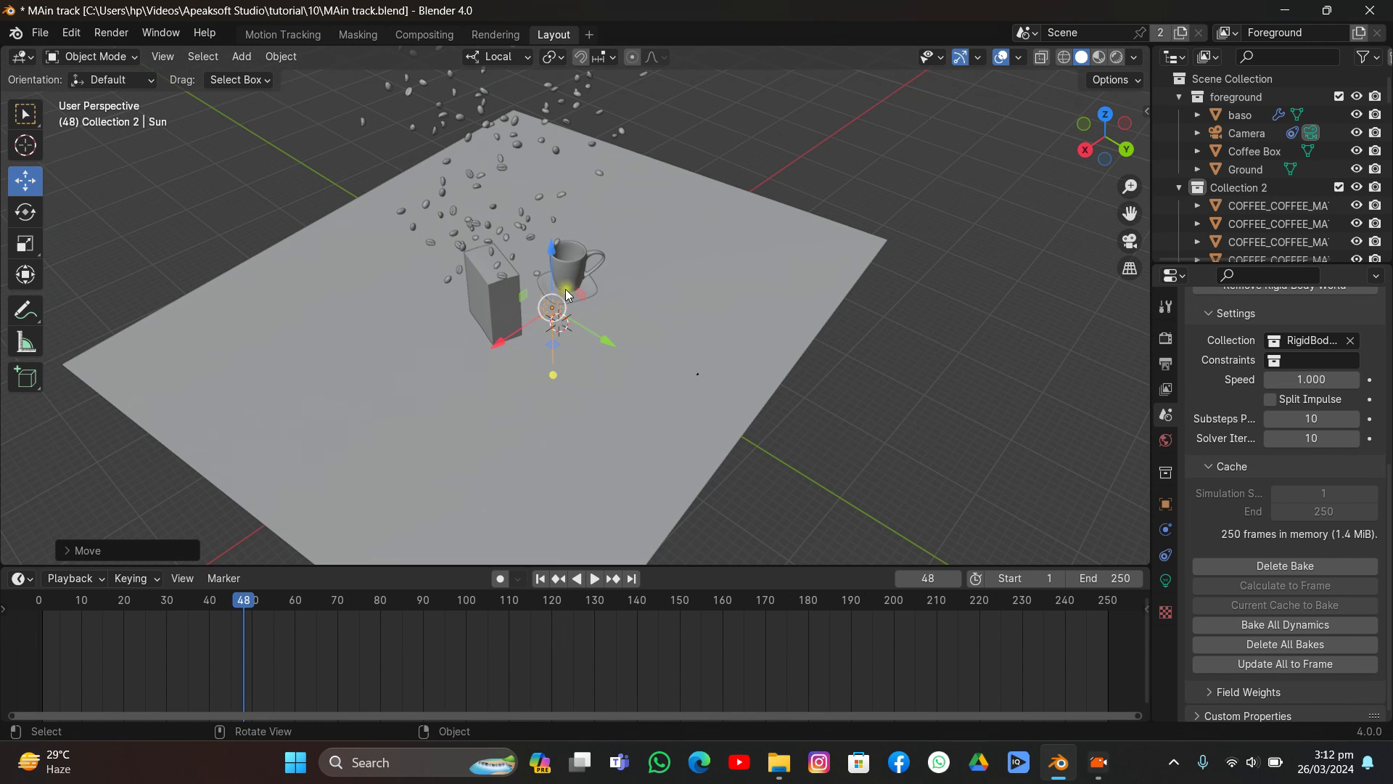
Step: Rotate the Sun light freely to aim it toward the mug, offset it from the props, and save from the camera view
key(r)
key(r)
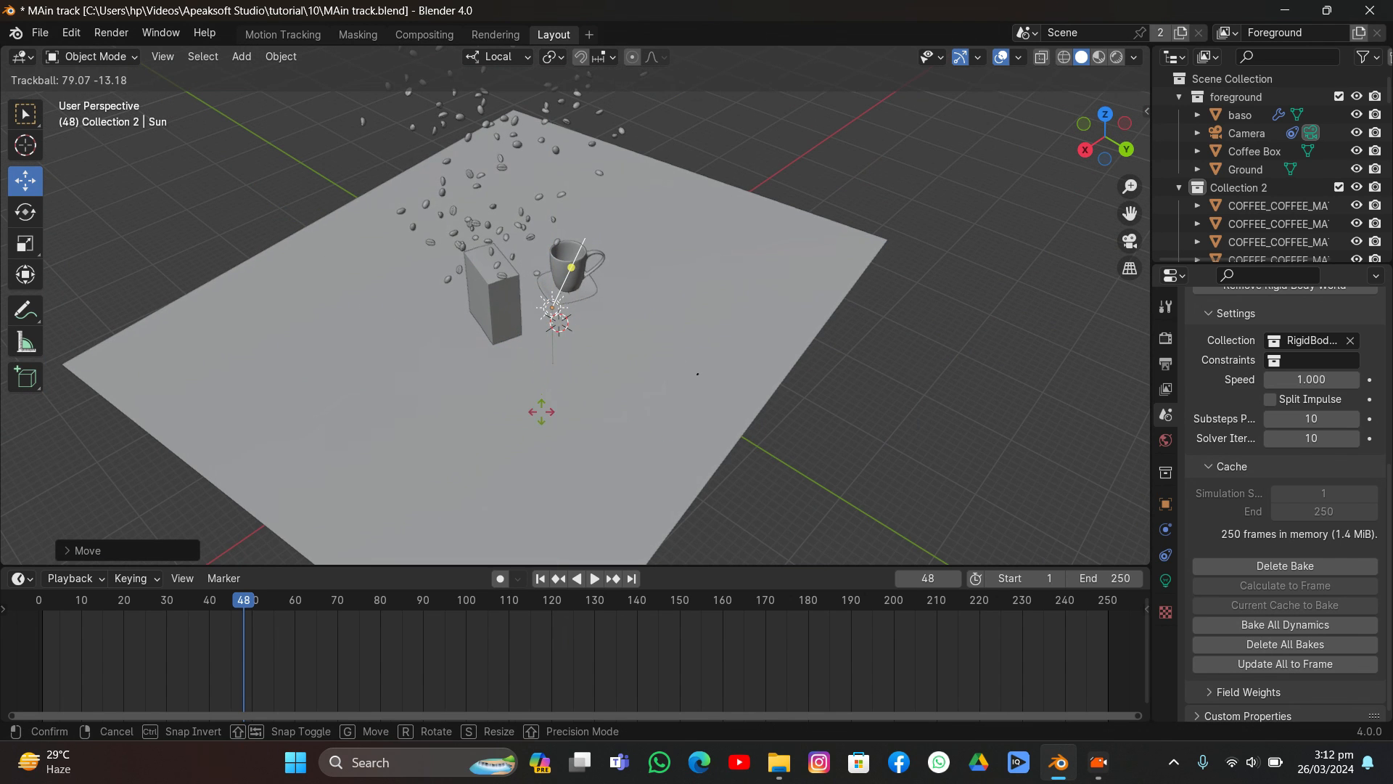
click(544, 411)
middle_drag(605, 290, 508, 348)
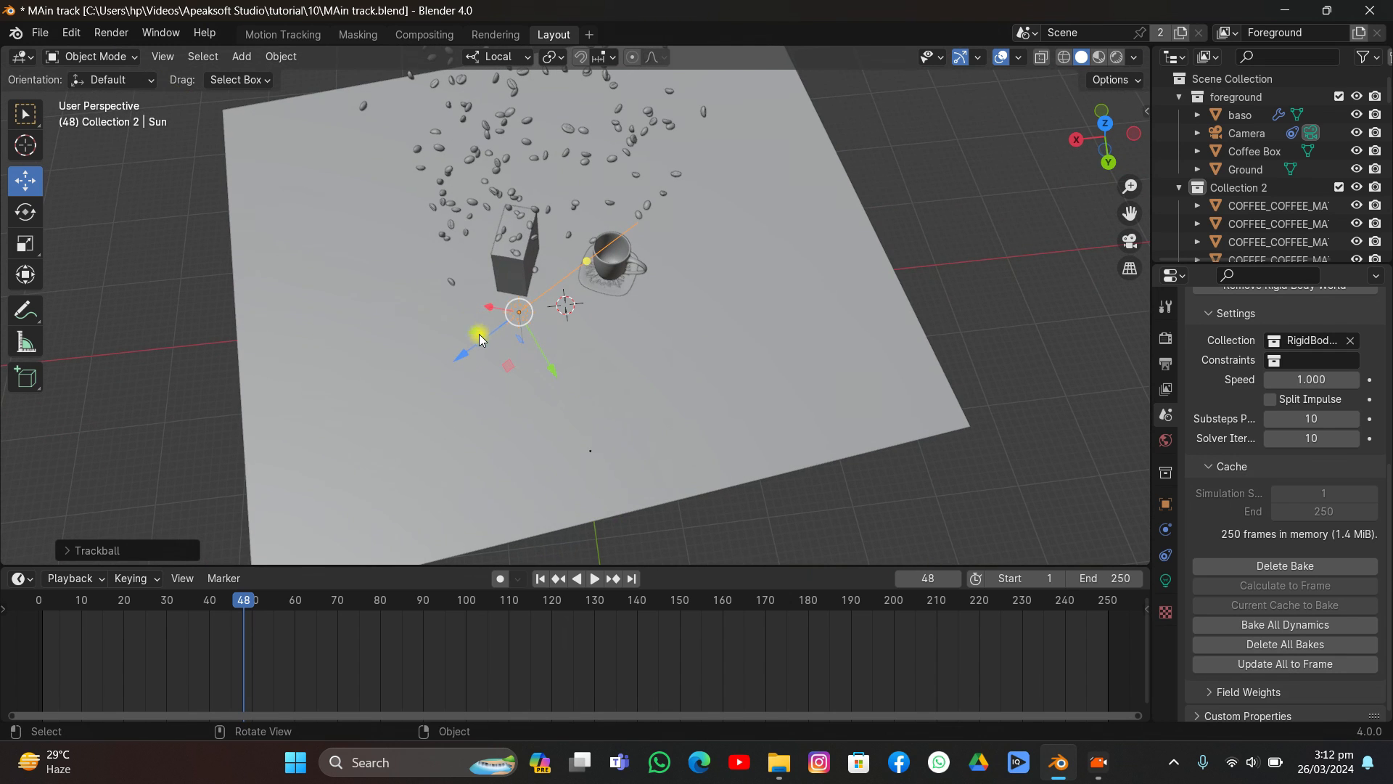
drag(476, 341, 516, 368)
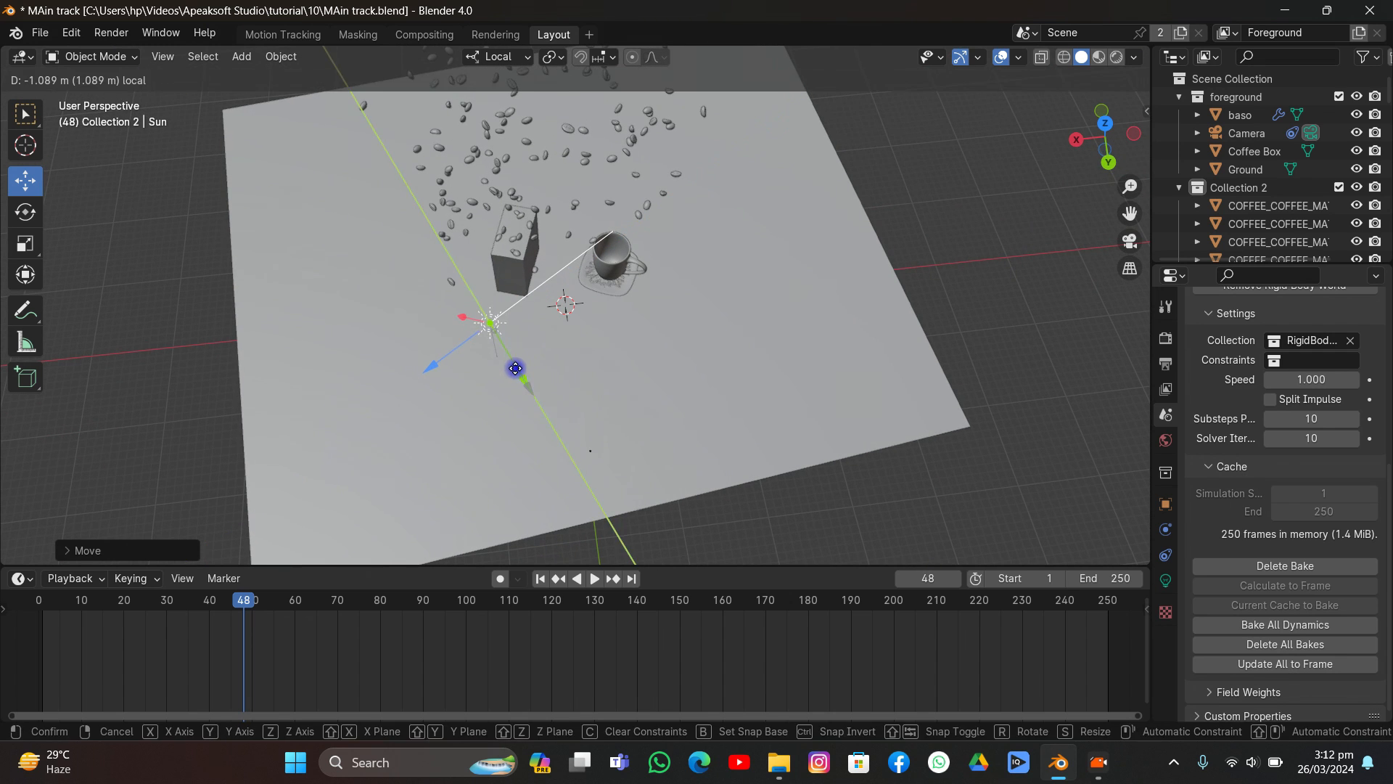
click(1130, 240)
key(ctrl+s)
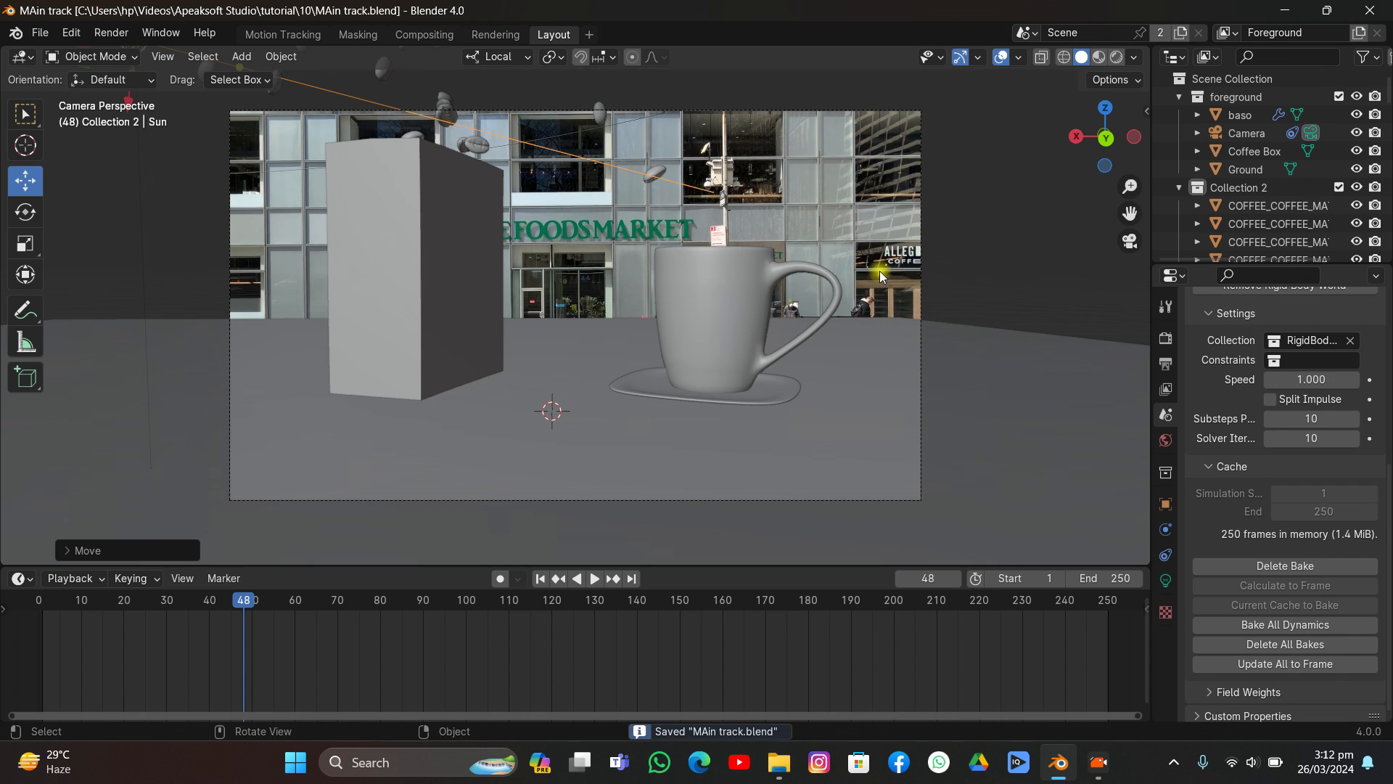
Step: Fine-tune the Sun light's angle through the camera, open its light settings and save the file
key(r)
key(r)
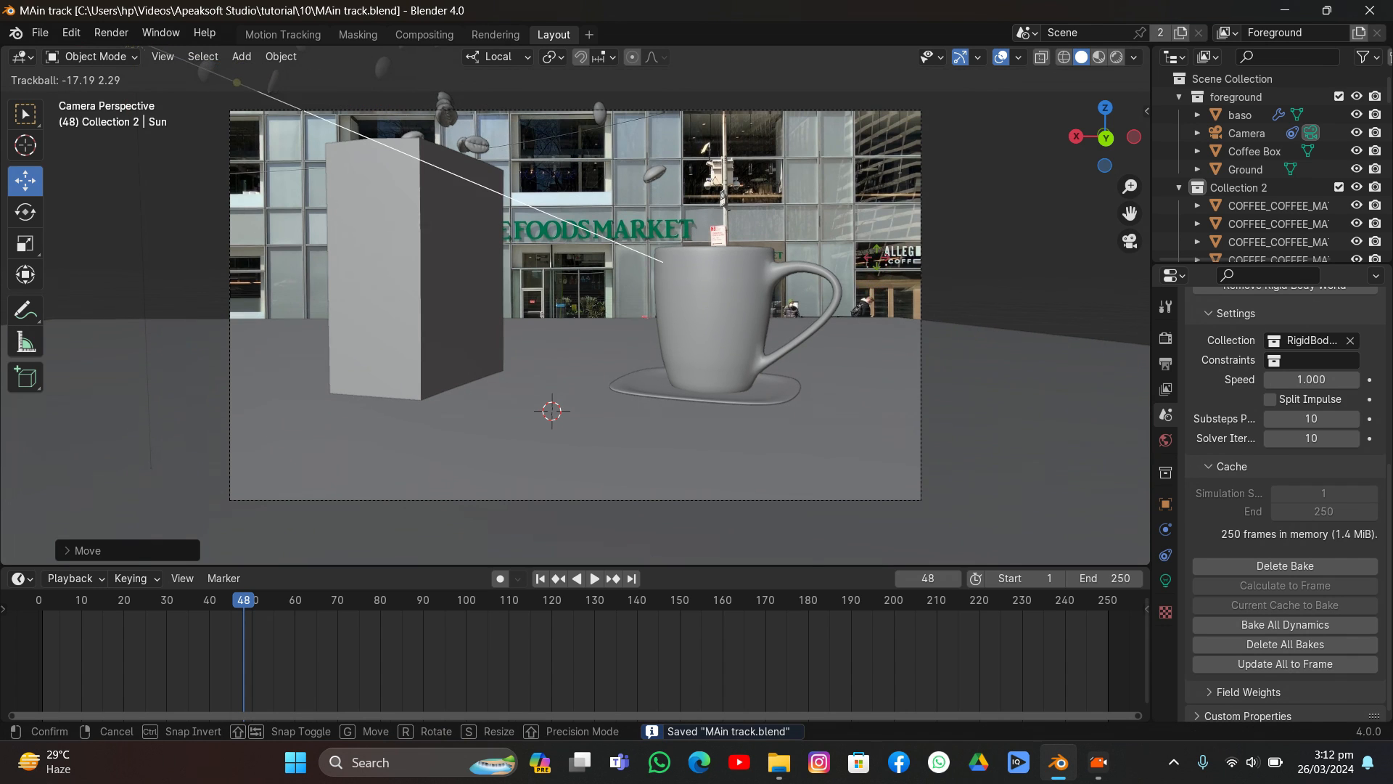
click(881, 255)
click(1164, 577)
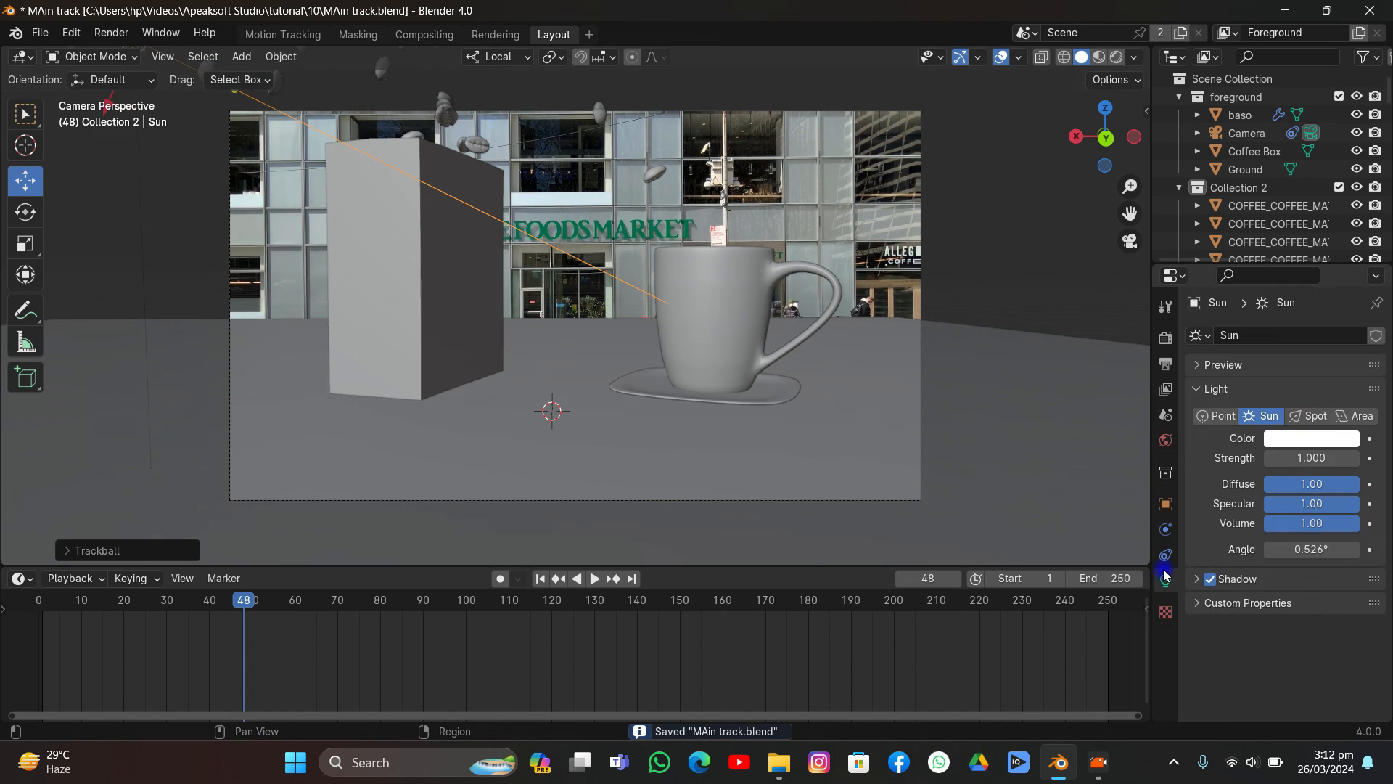
key(ctrl+s)
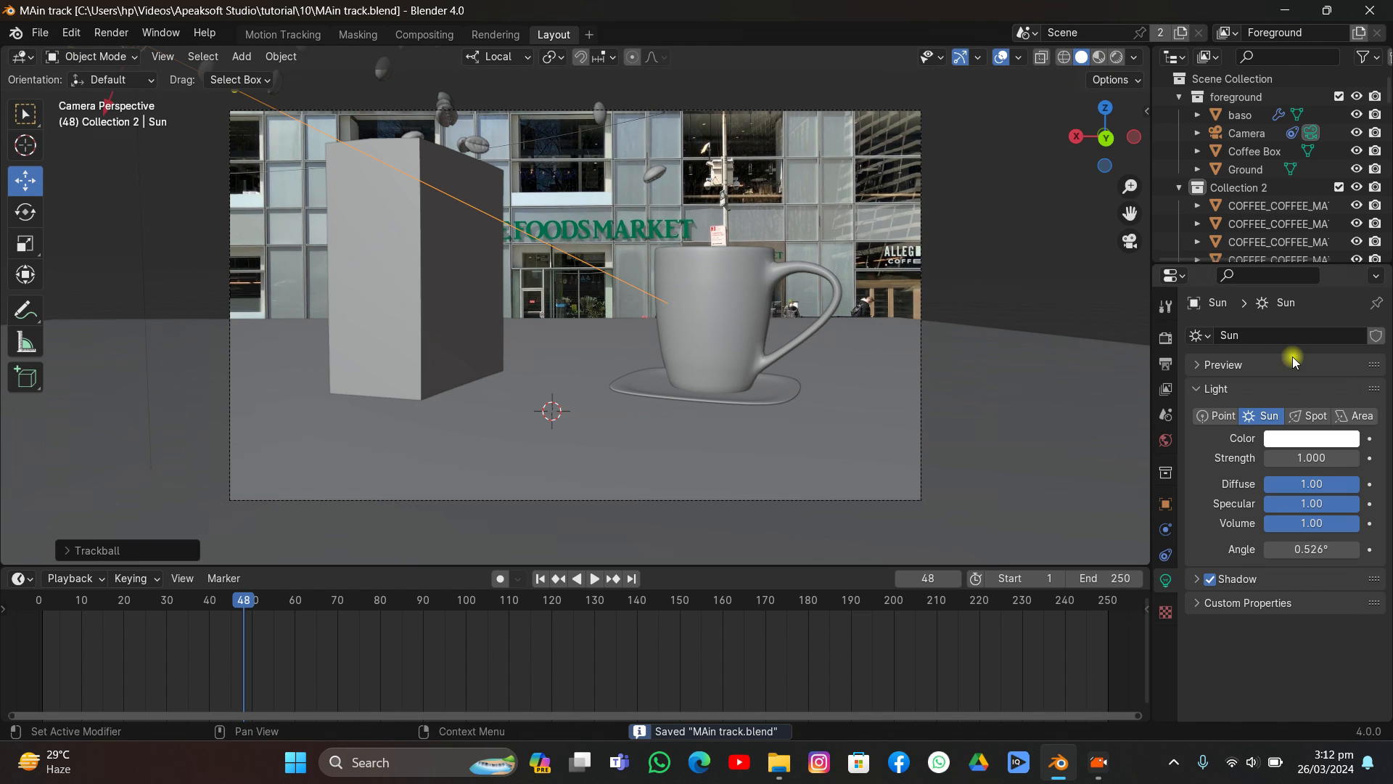
Step: Set the render engine to Cycles with GPU Compute as the device and enable viewport denoising
click(1166, 338)
click(1326, 335)
click(1299, 395)
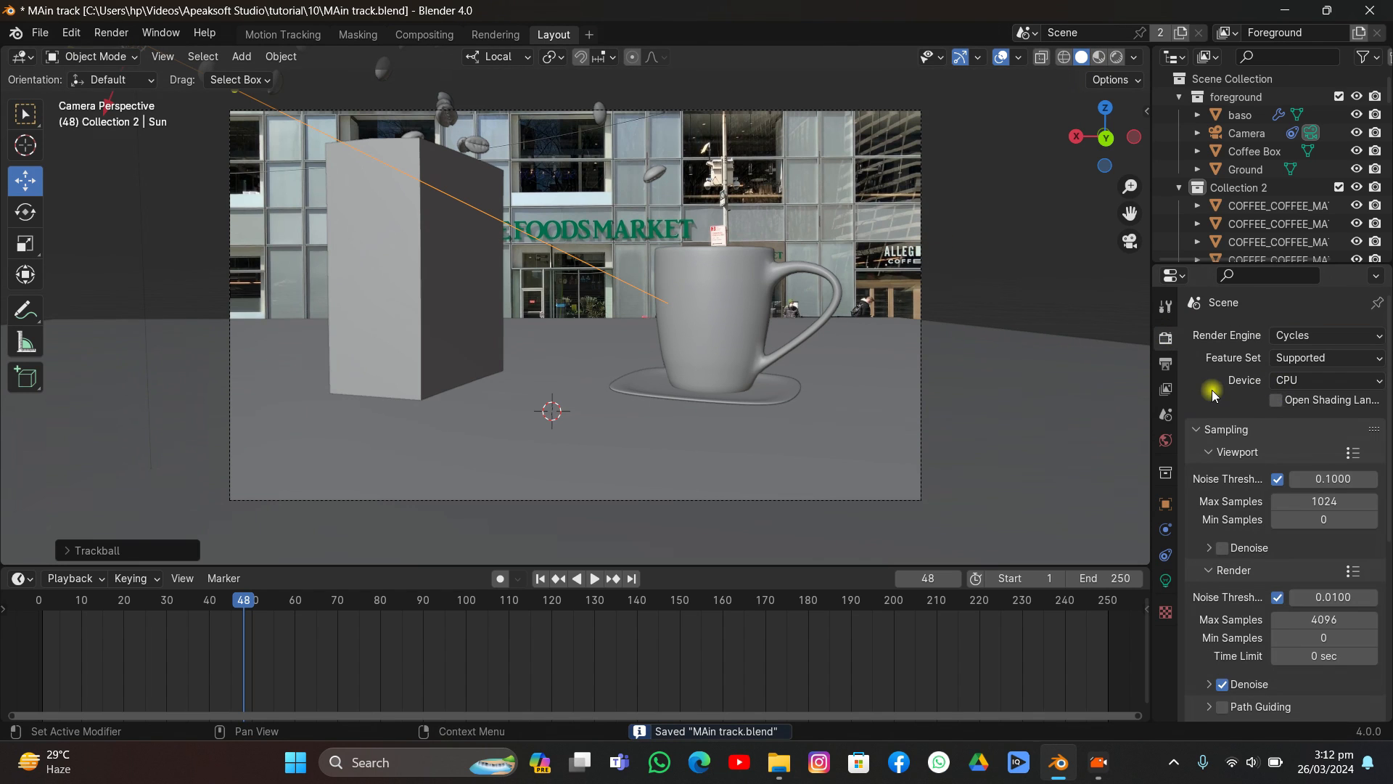
click(1304, 384)
click(1306, 421)
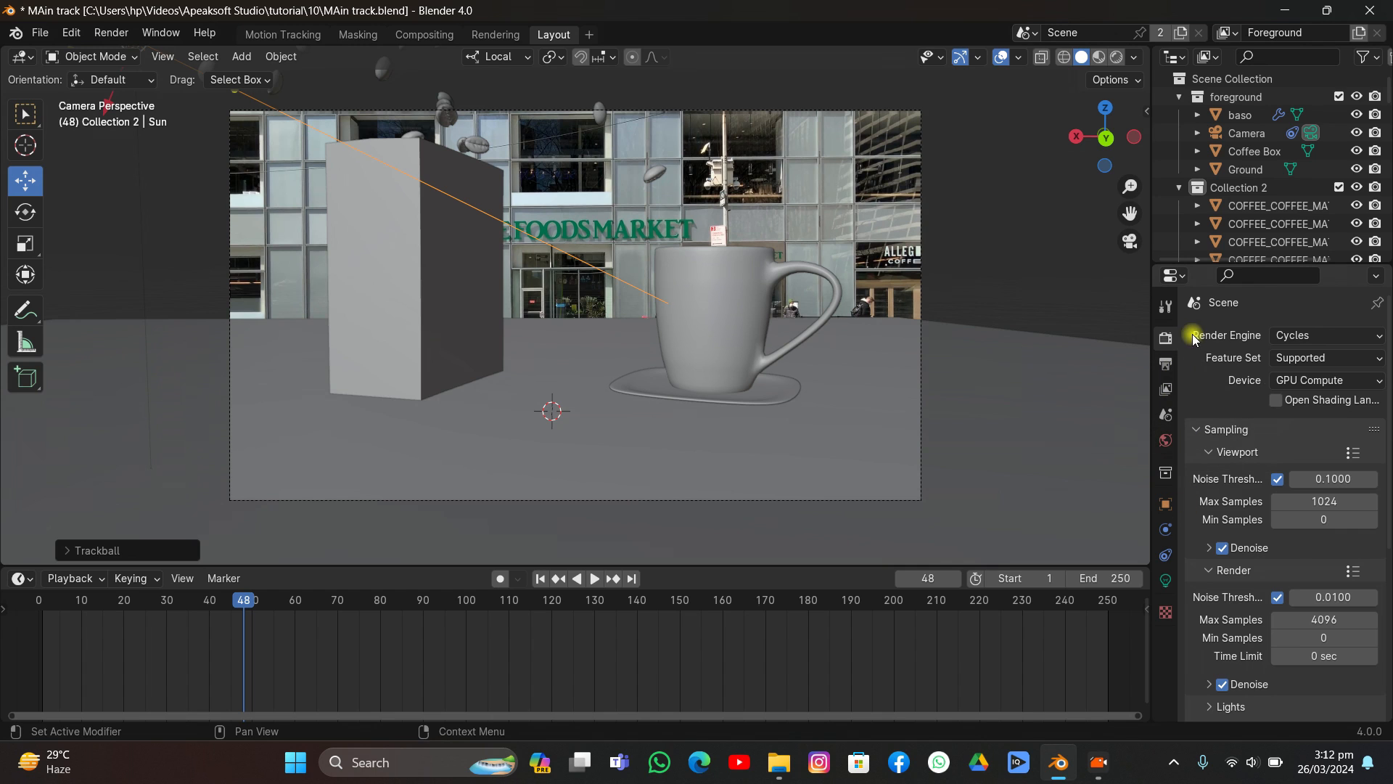
Step: Enable the Transparent film option for the render and save the file
scroll(1219, 556, down, 10)
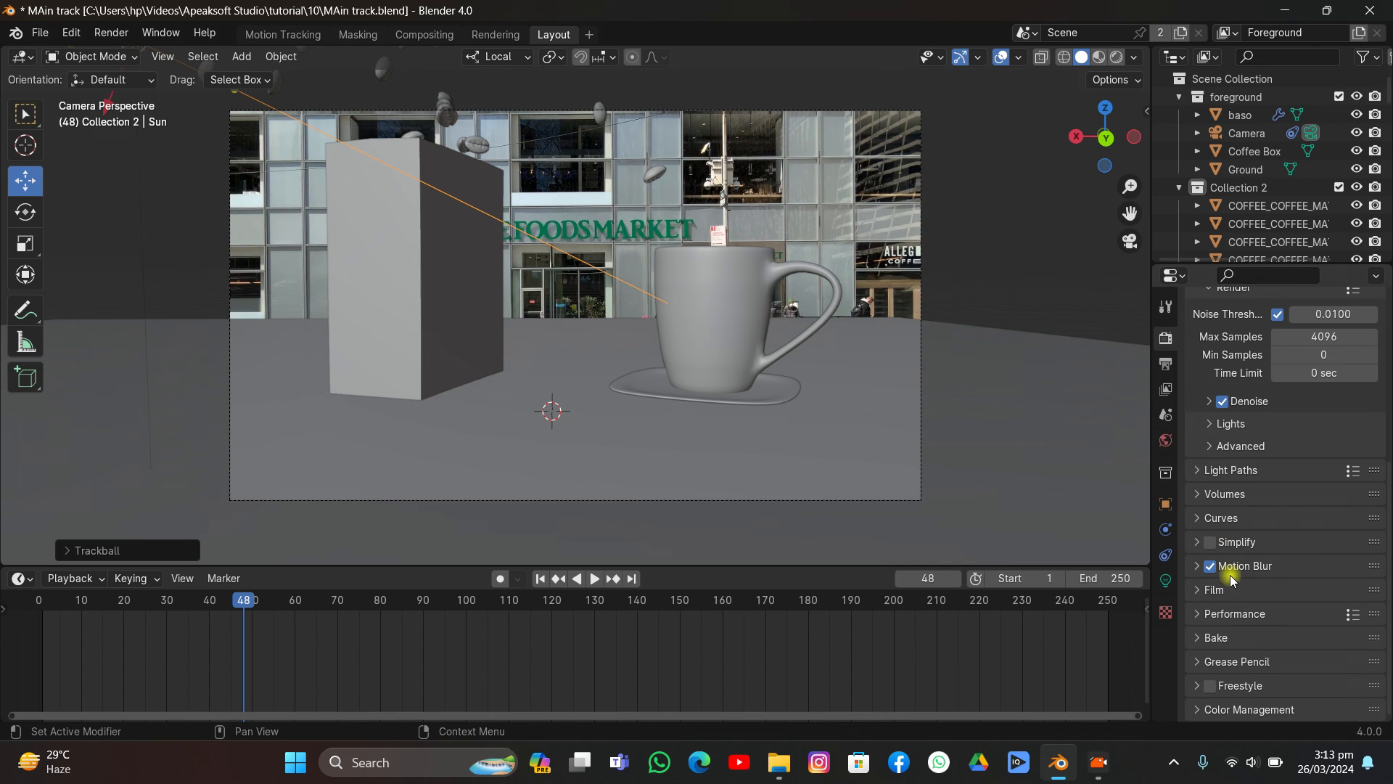
click(1230, 586)
scroll(1233, 559, down, 6)
click(1223, 537)
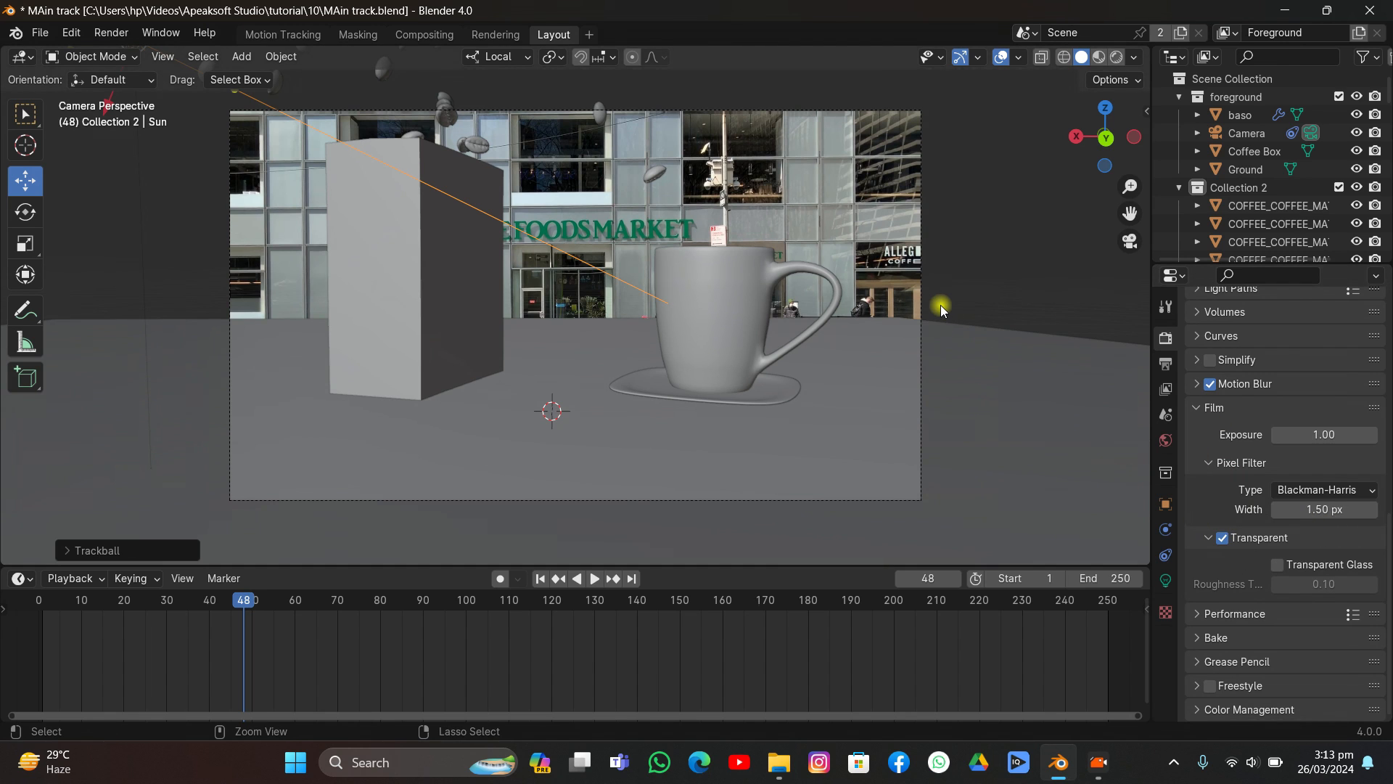
key(ctrl+s)
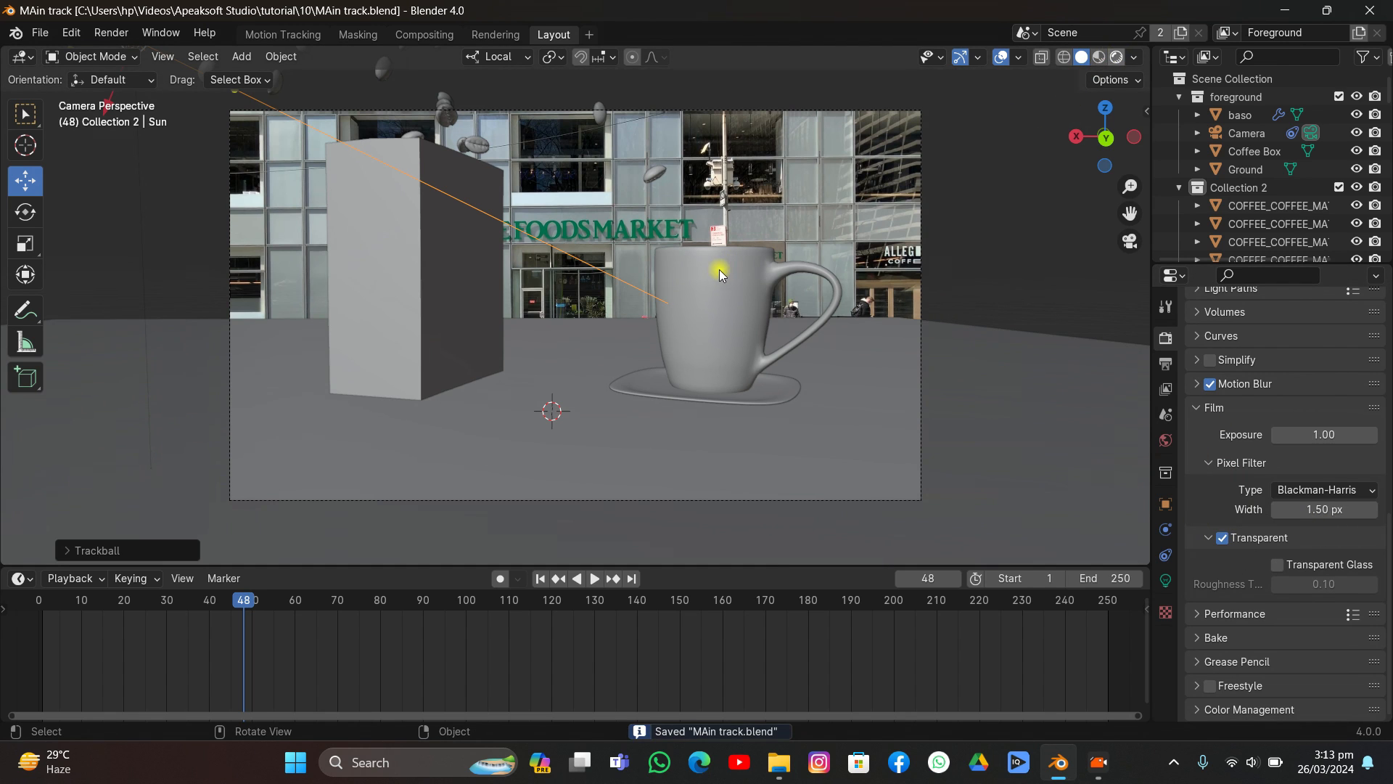
Step: Switch the viewport to rendered shading and set the Sun light's strength to 4.140
key(z)
key(8)
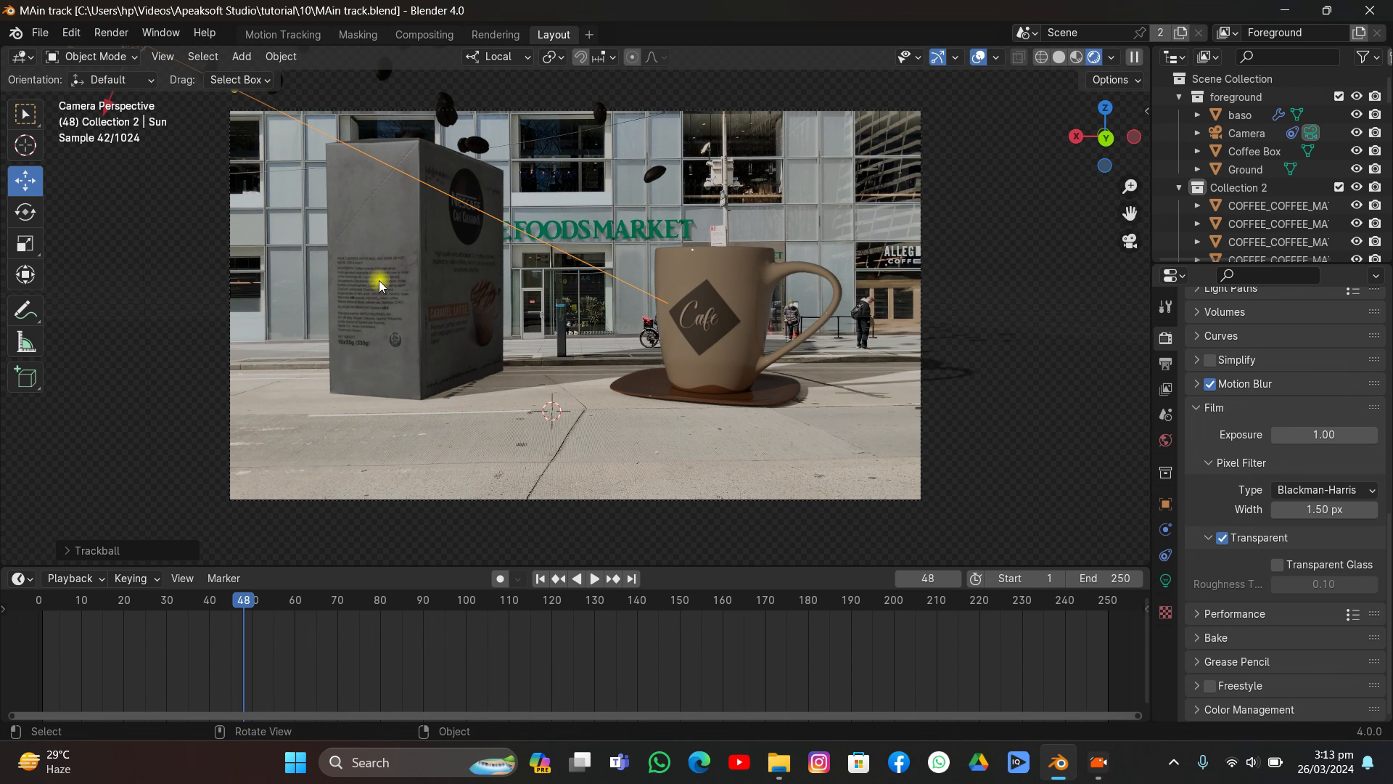
scroll(381, 295, up, 2)
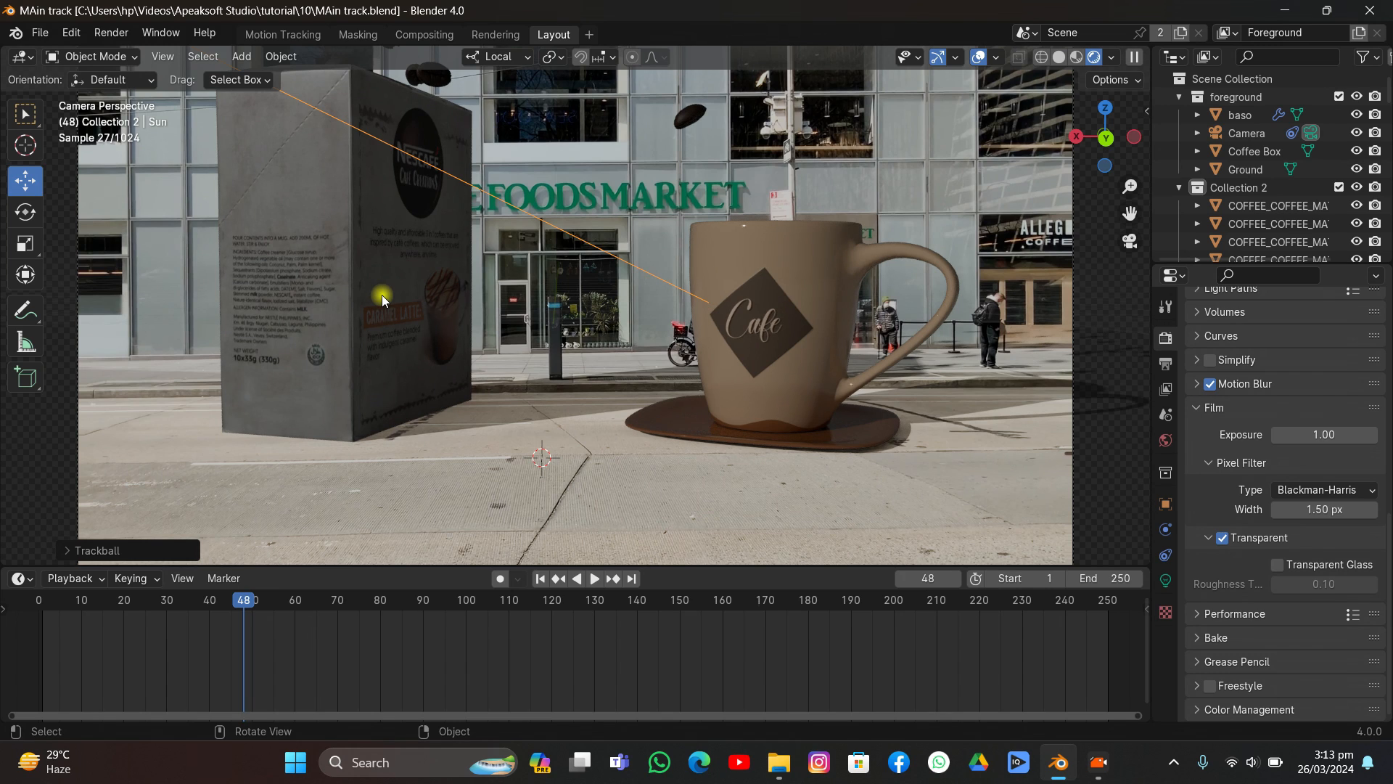
click(1165, 581)
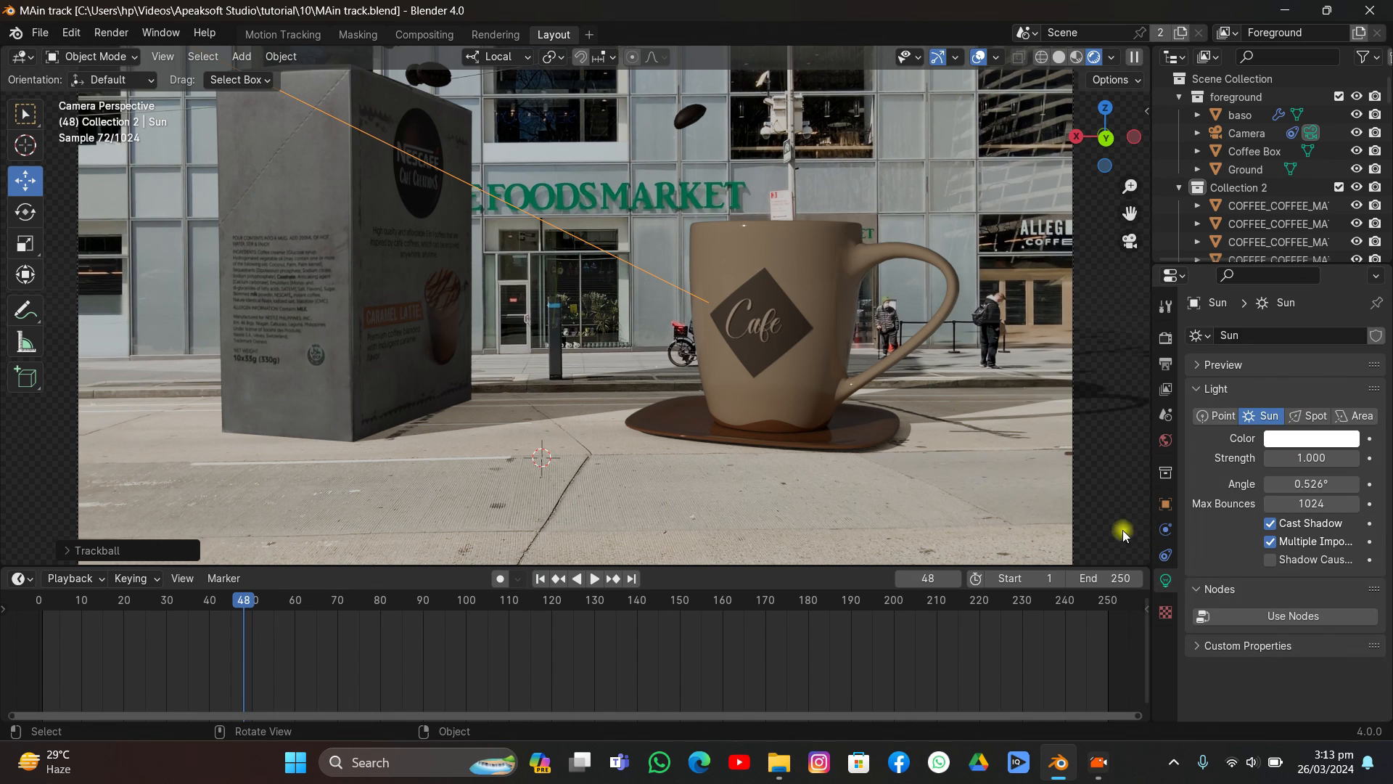
drag(1295, 459, 1391, 459)
drag(1299, 460, 1371, 460)
click(964, 186)
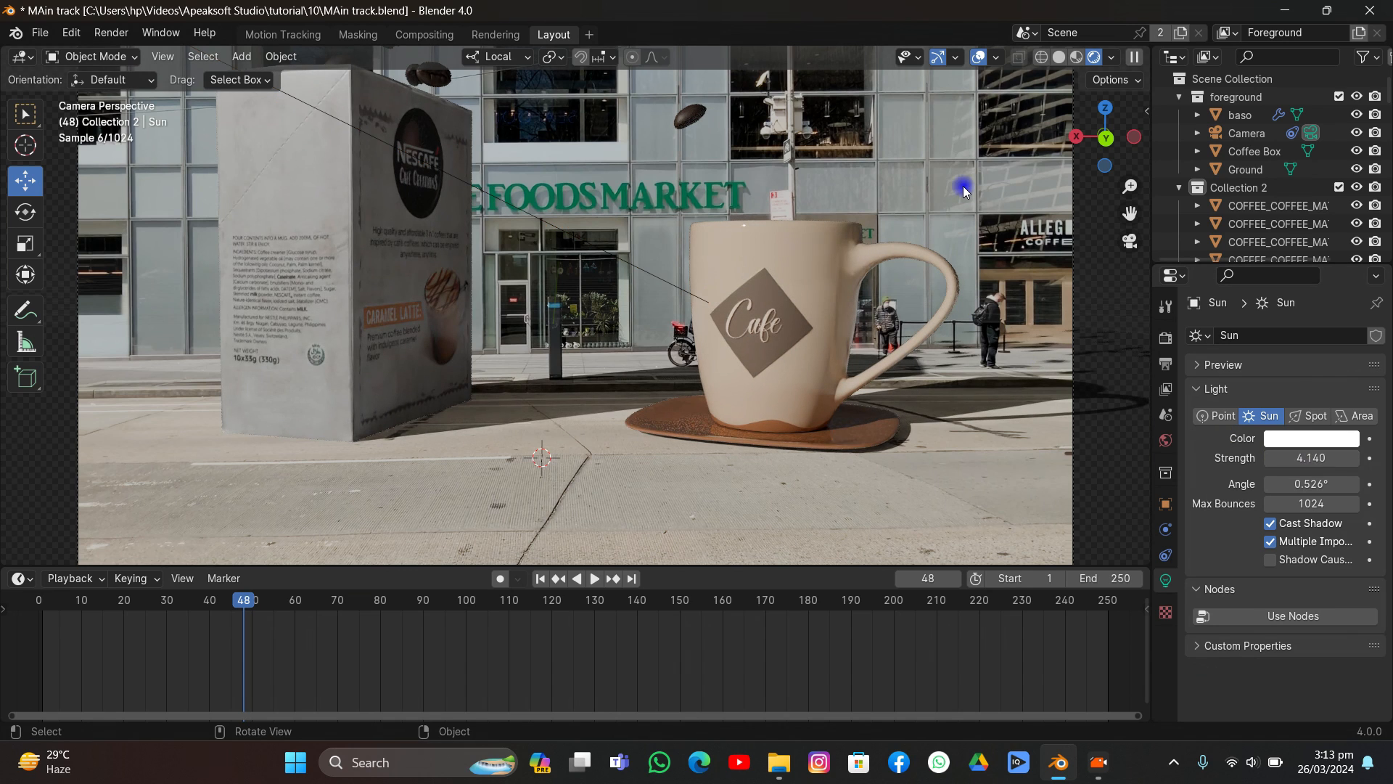
Step: Return to frame 1 and raise the coffee box slightly along its vertical axis
click(403, 374)
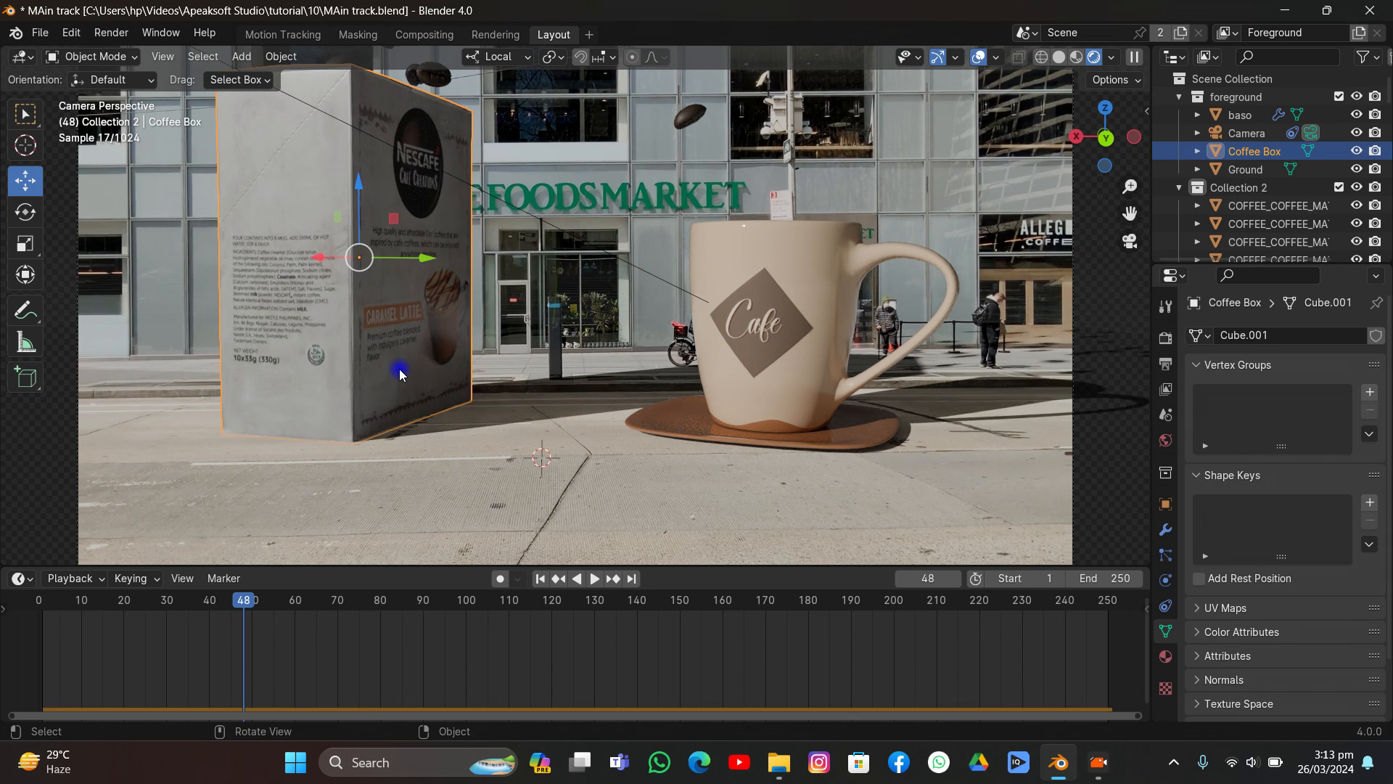
click(529, 306)
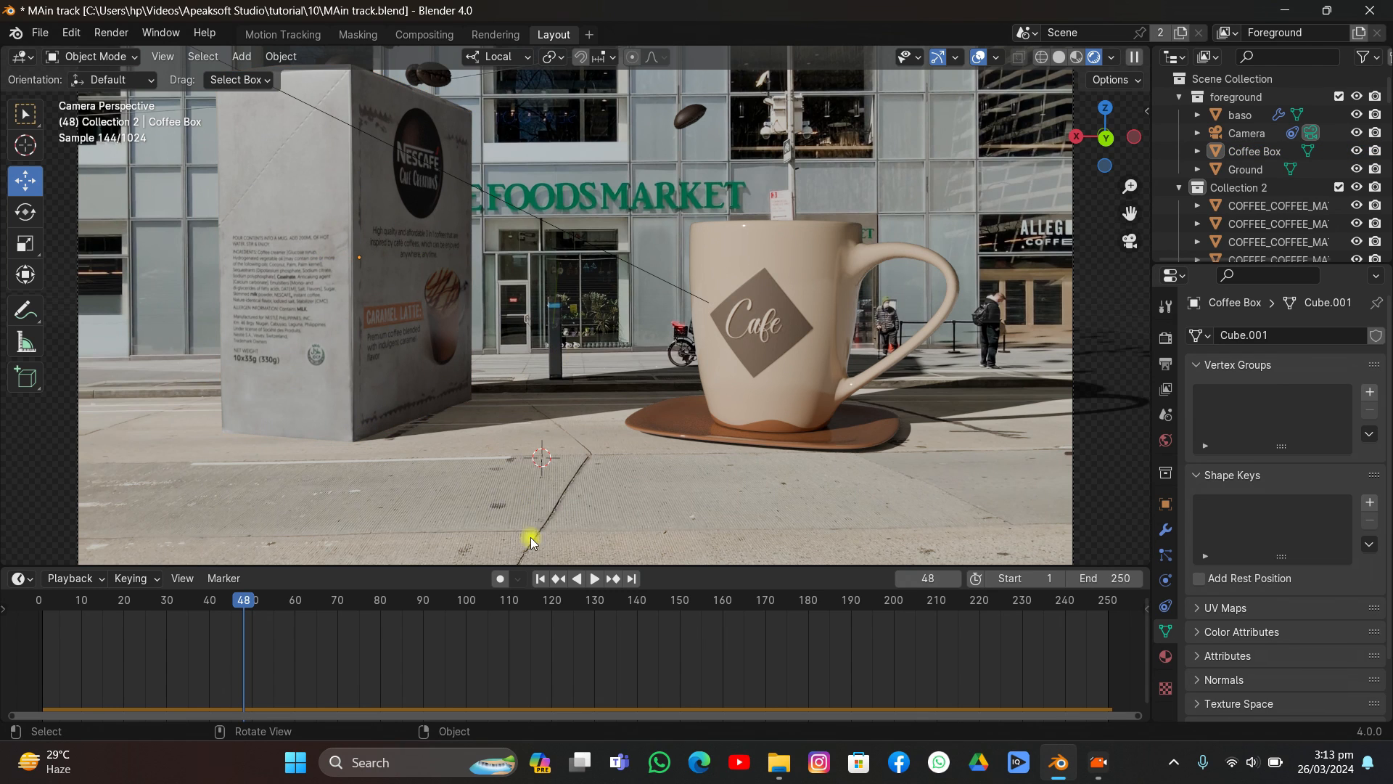
click(539, 578)
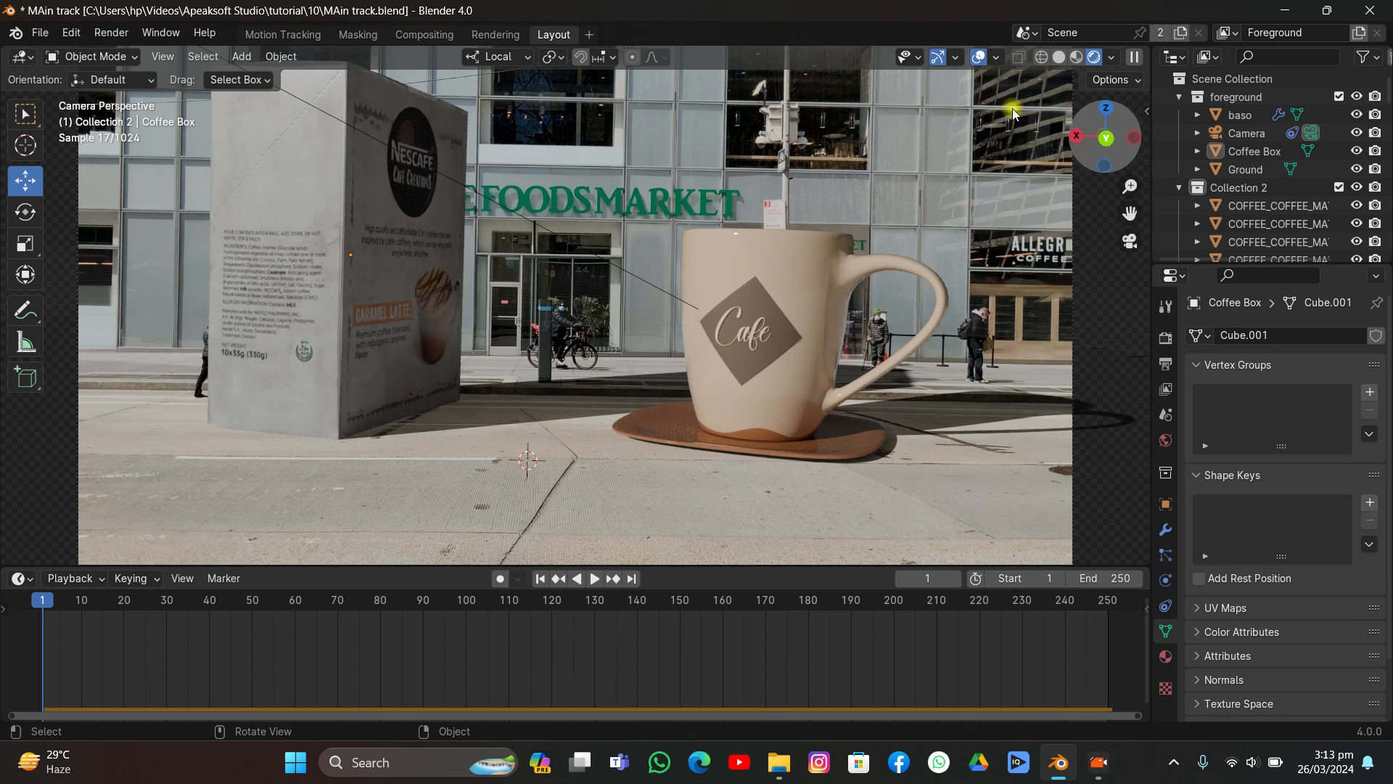
click(319, 321)
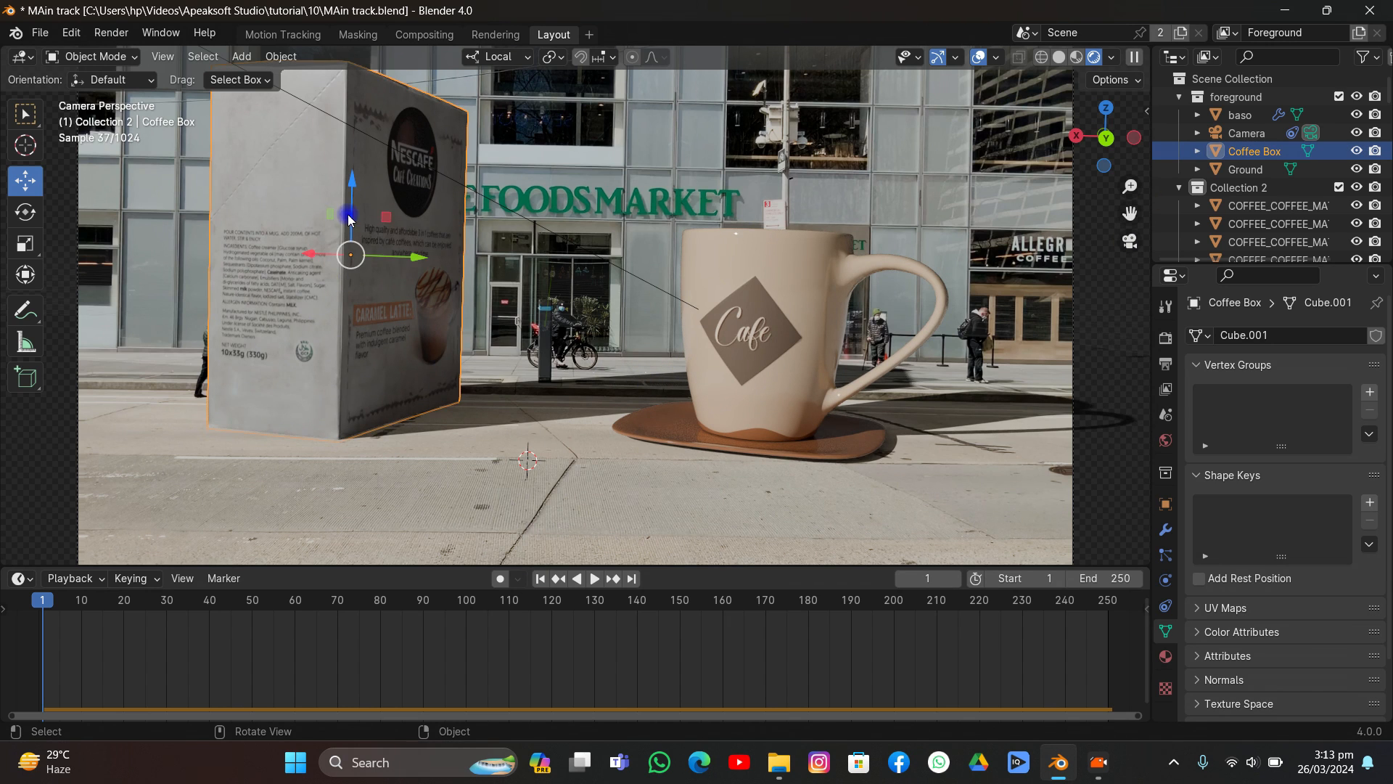
drag(349, 217, 348, 215)
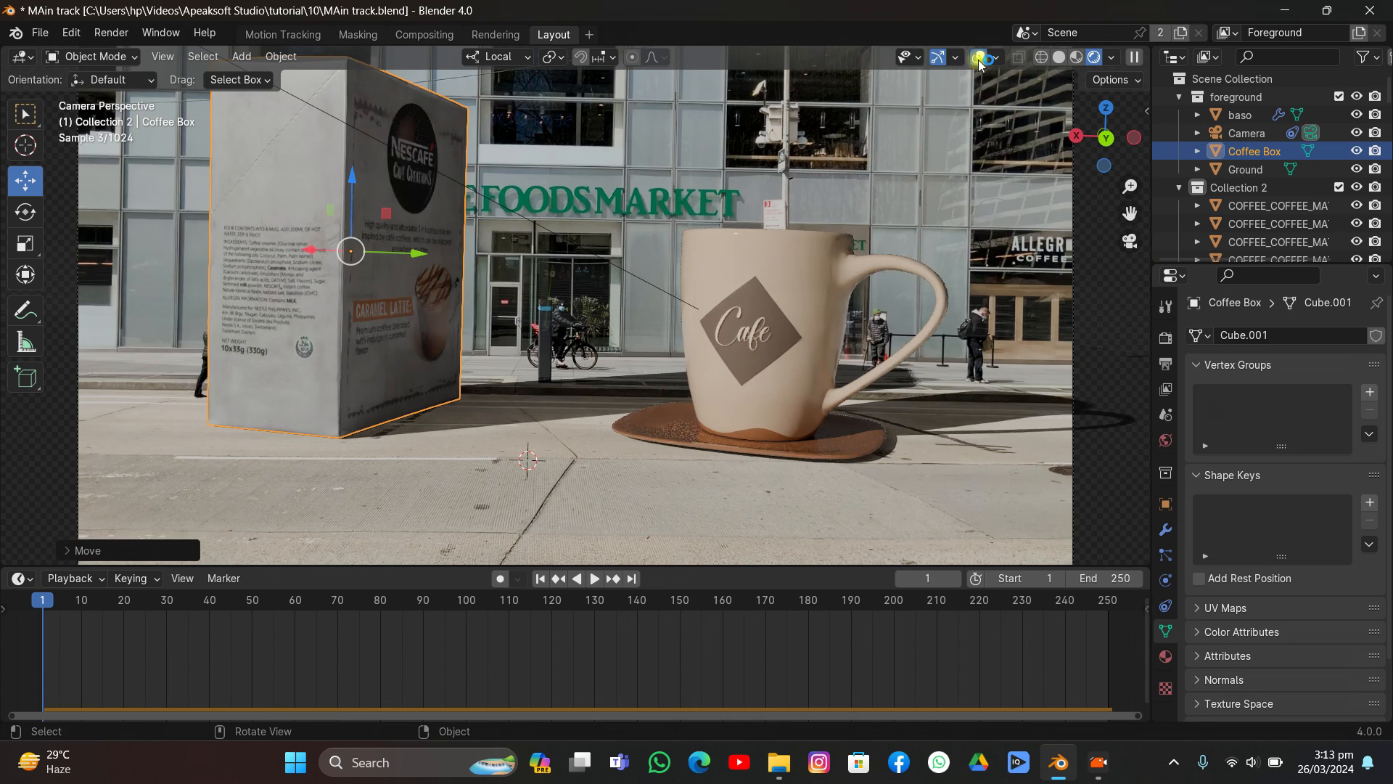
Step: Inspect the box and mug shadows without overlays from another angle, then restore the camera view and overlays
click(979, 59)
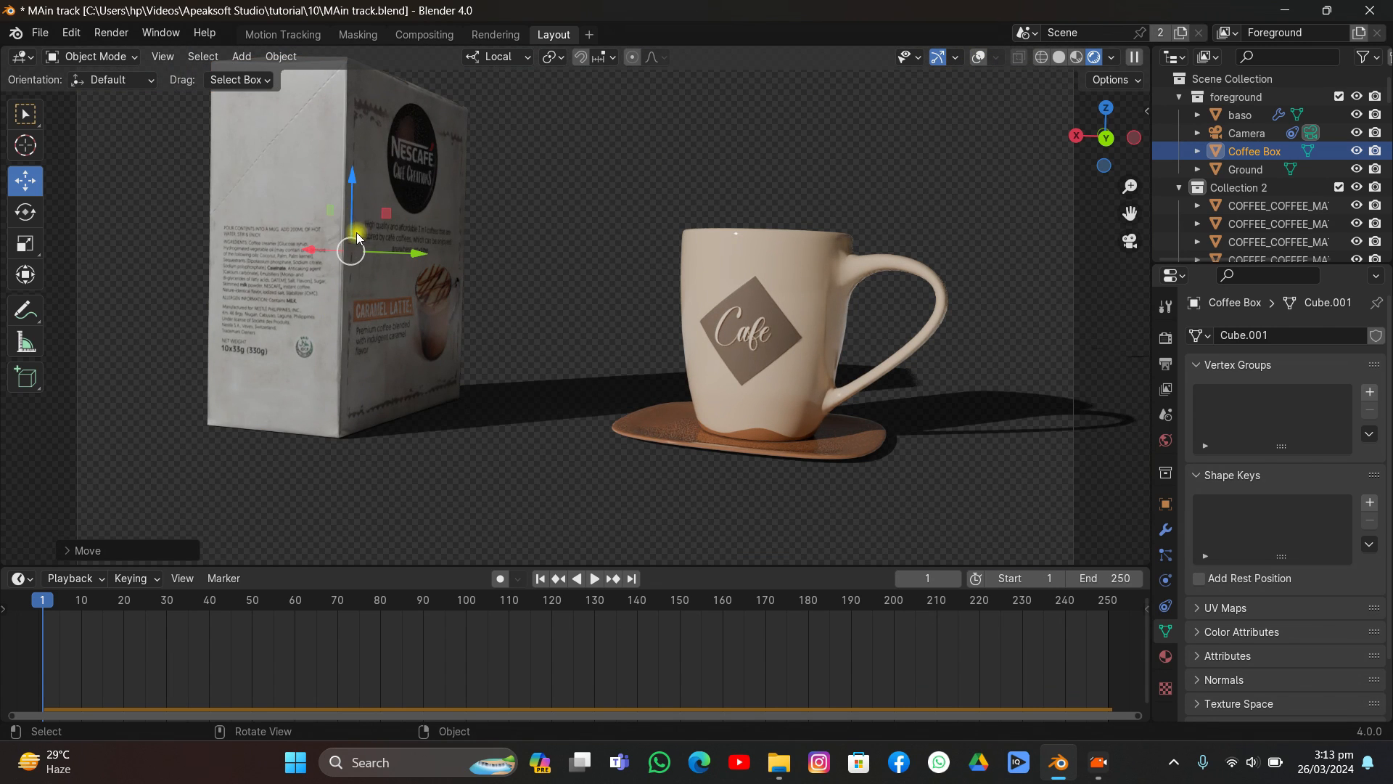
mouse_move(356, 232)
middle_down()
mouse_move(403, 307)
mouse_move(589, 302)
middle_up()
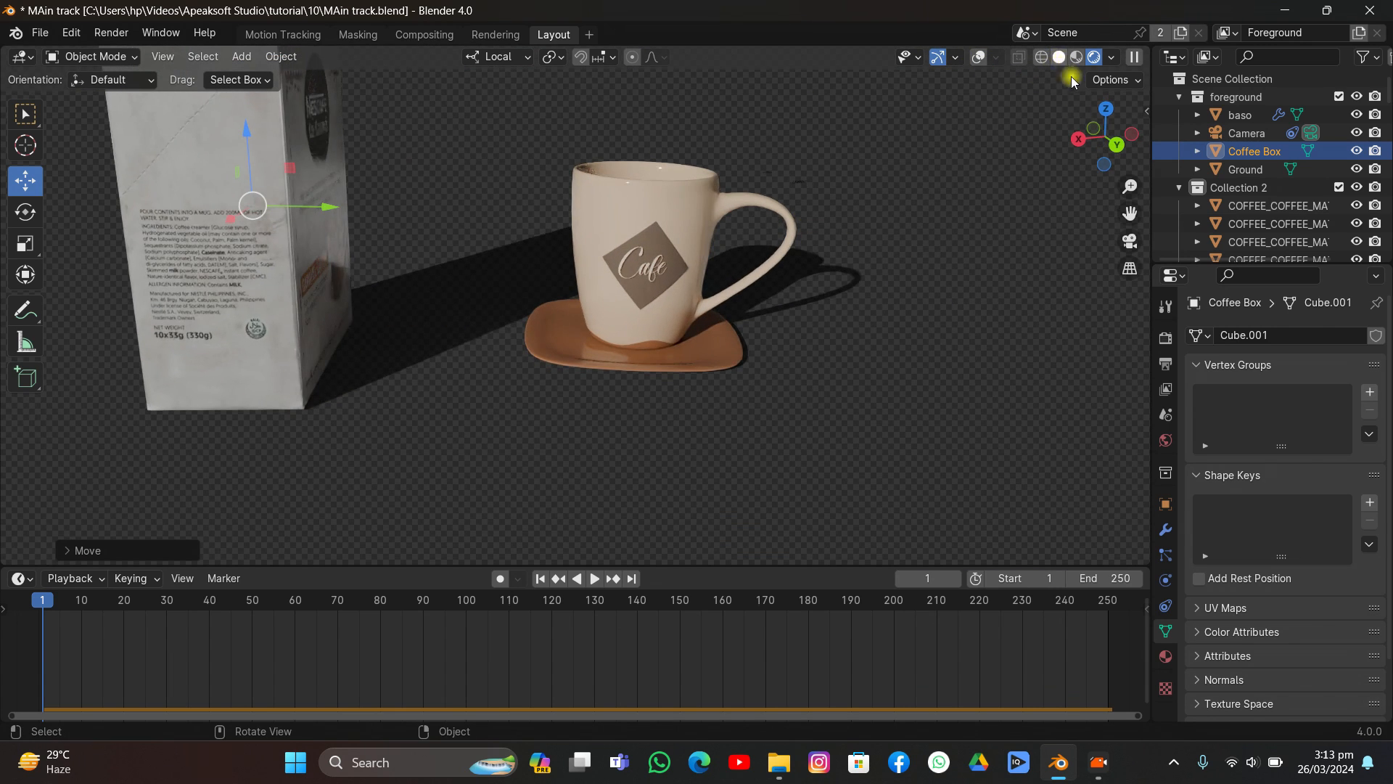
click(1130, 241)
click(979, 57)
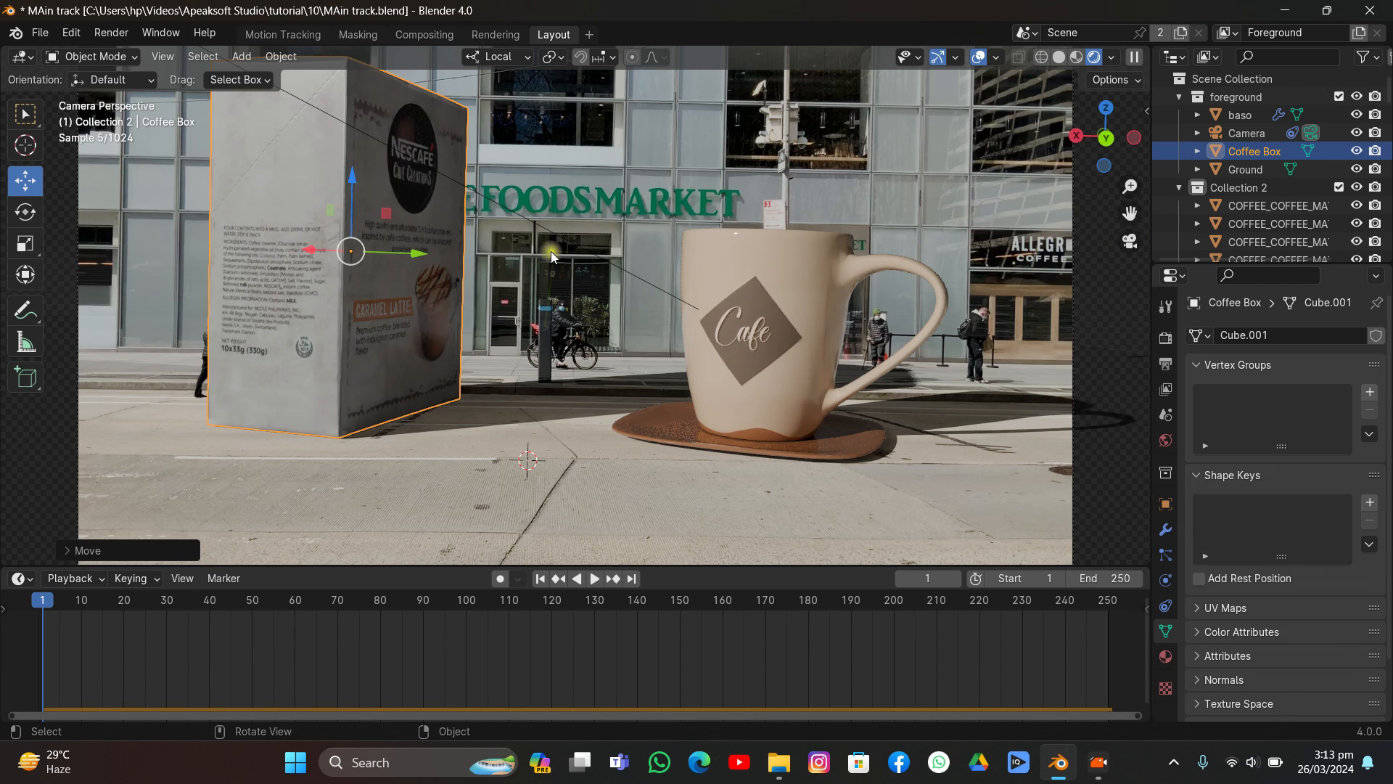
Step: Move the coffee box closer to the camera along its local X axis and about 2.28 m along local Y
key(g)
key(y)
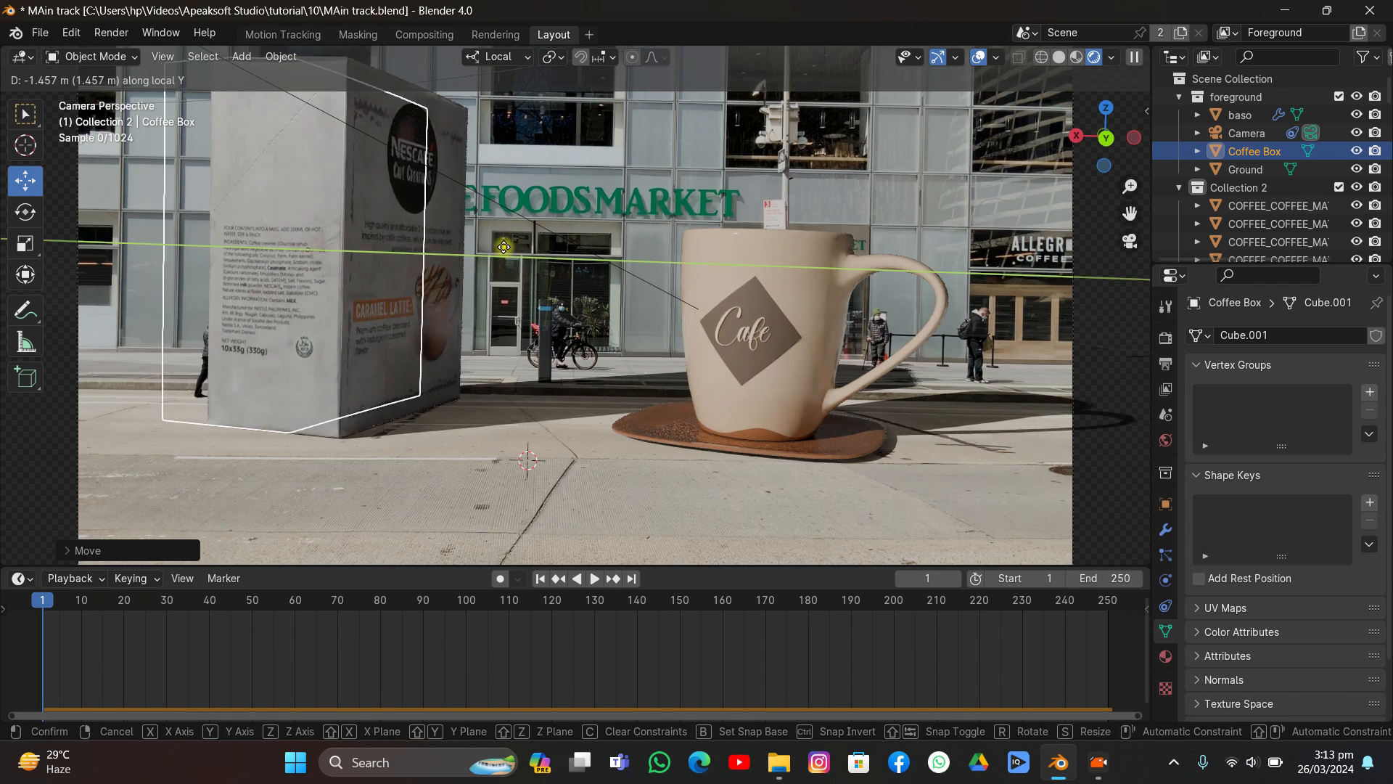
key(x)
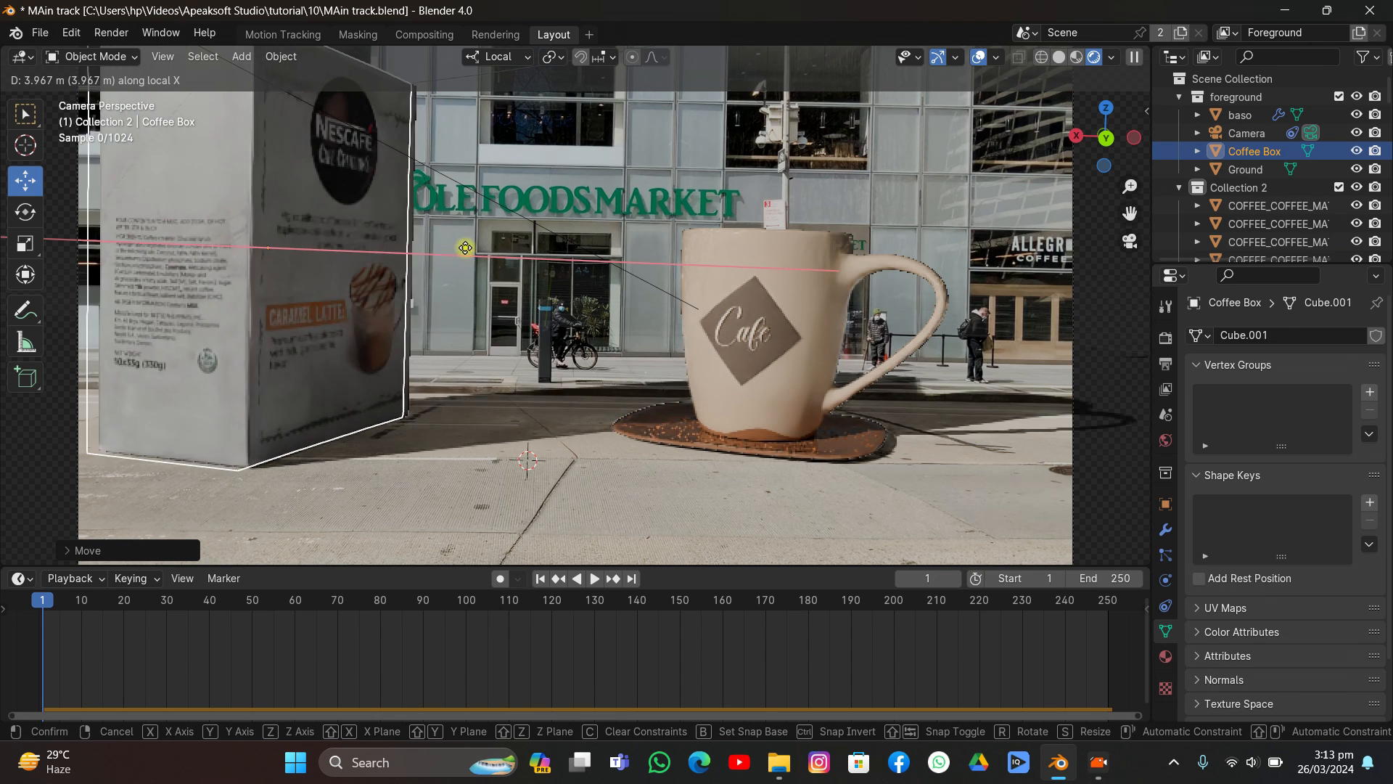
key(y)
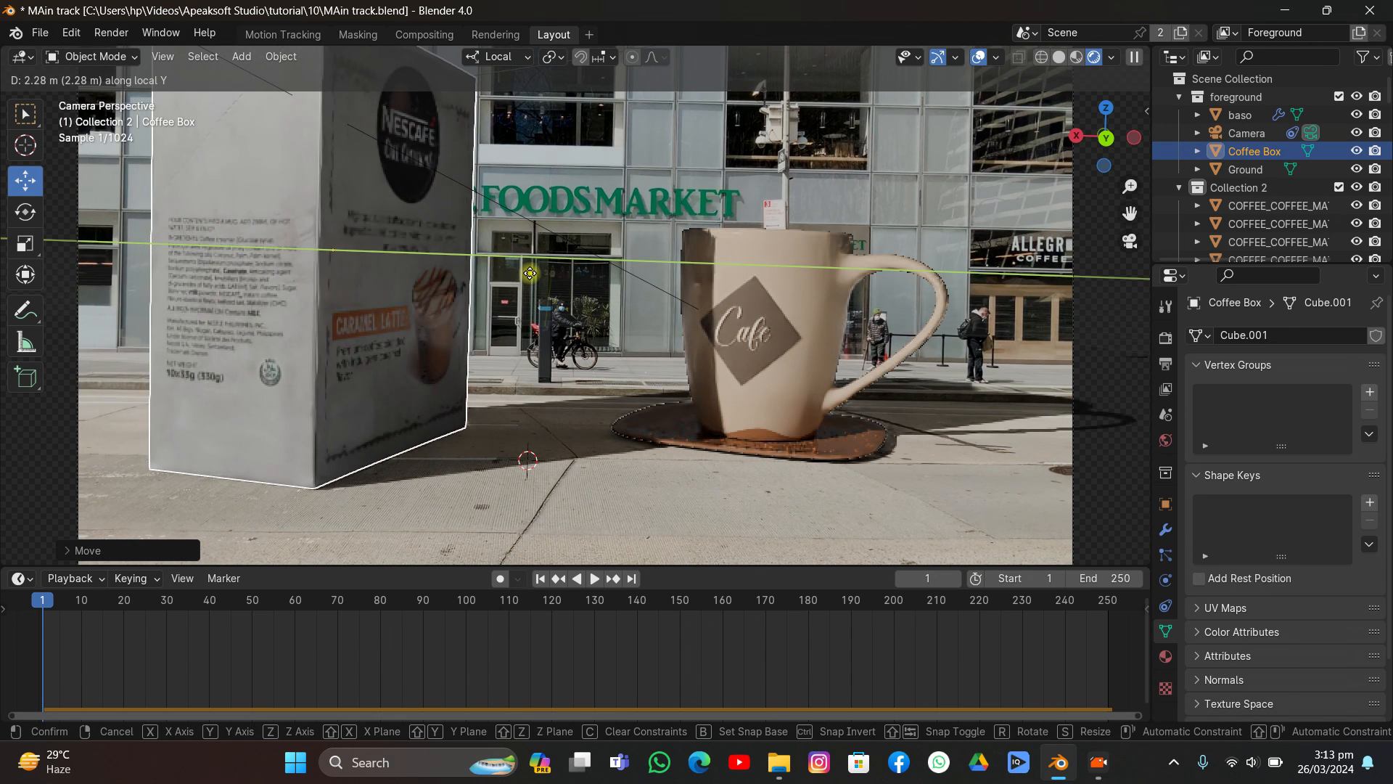
click(530, 272)
click(581, 232)
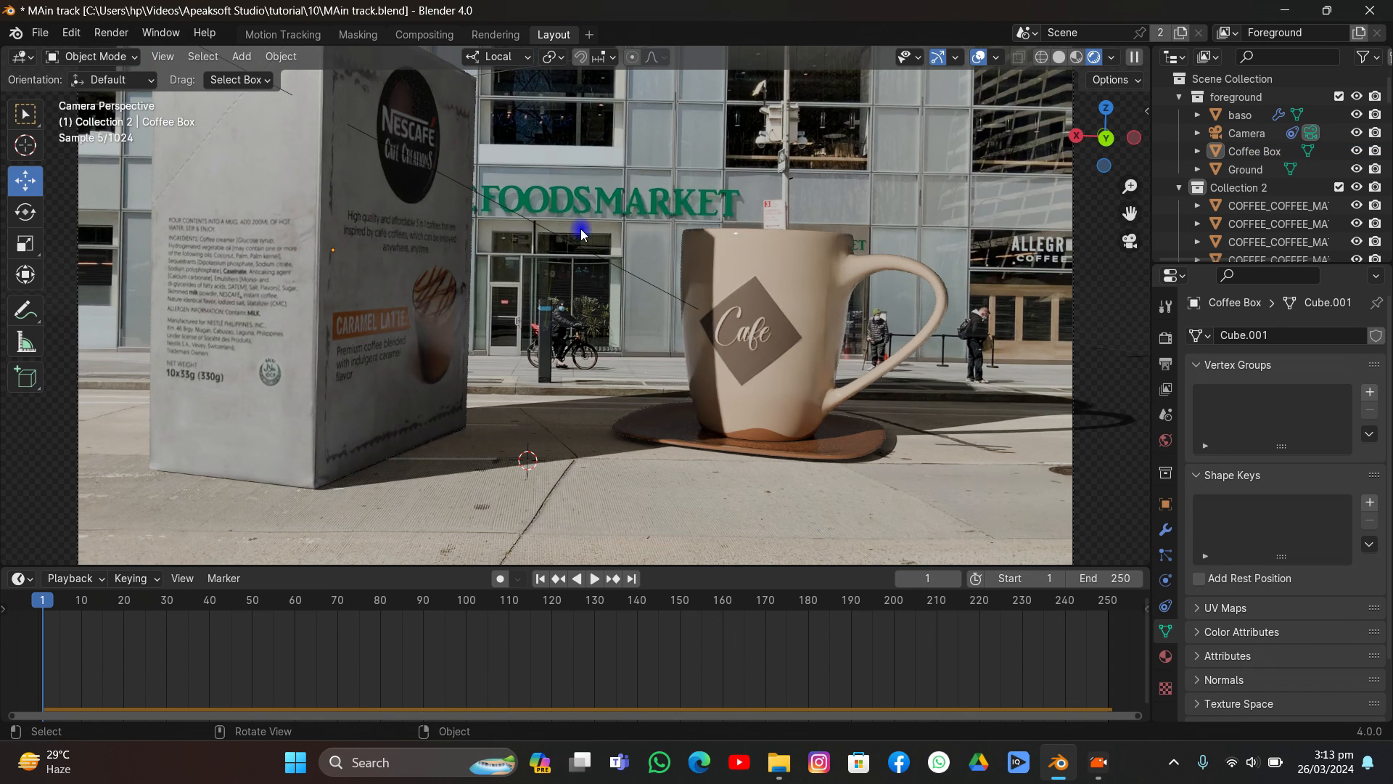
scroll(465, 348, down, 5)
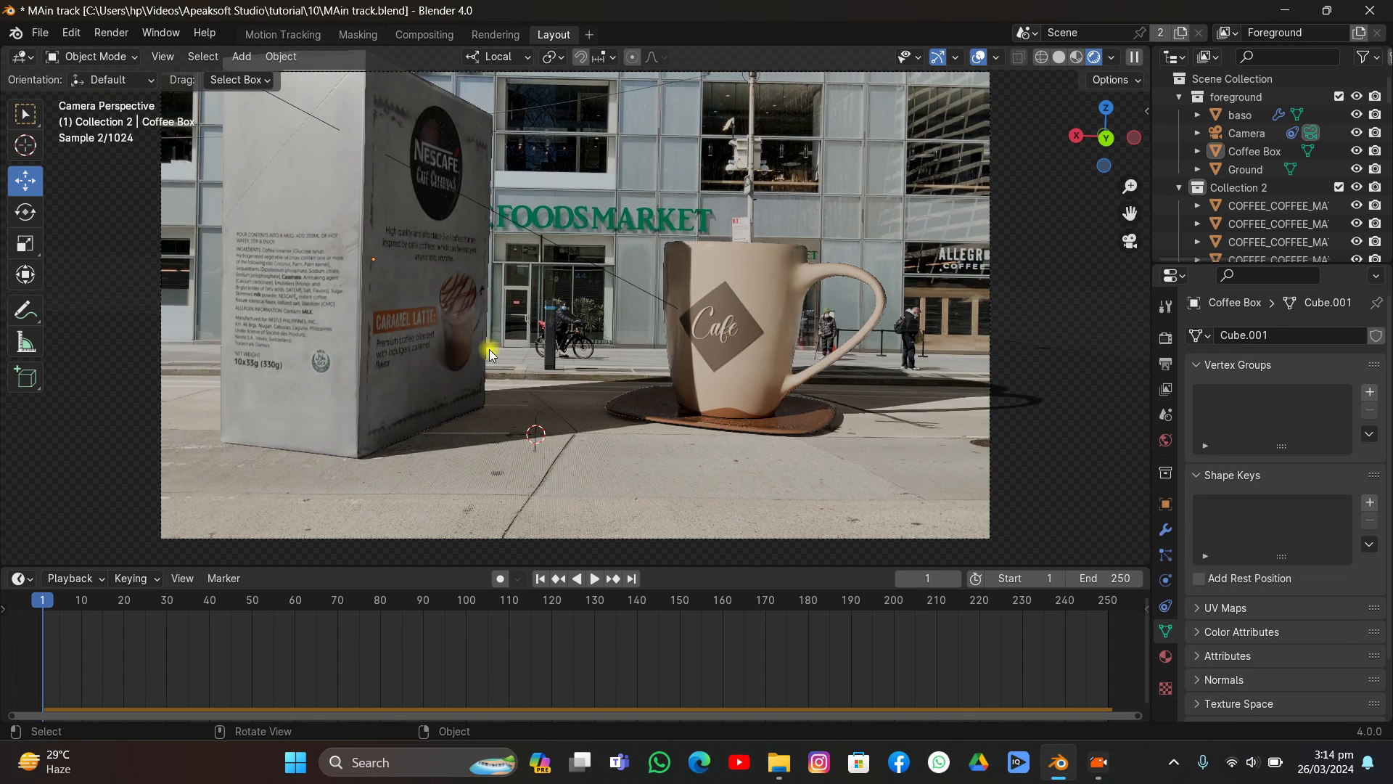
Step: Shift the coffee box slightly toward the mug along its local Y axis
click(426, 337)
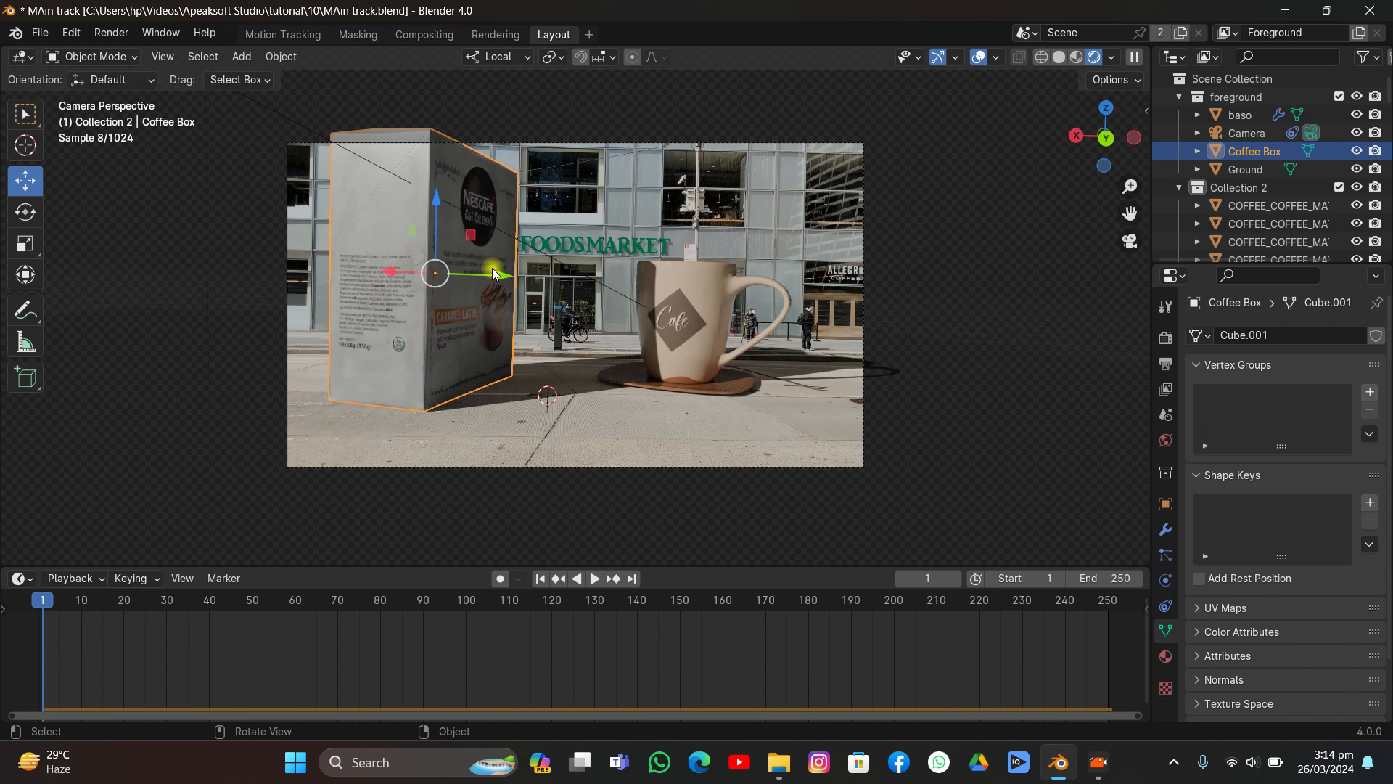
drag(492, 268, 525, 277)
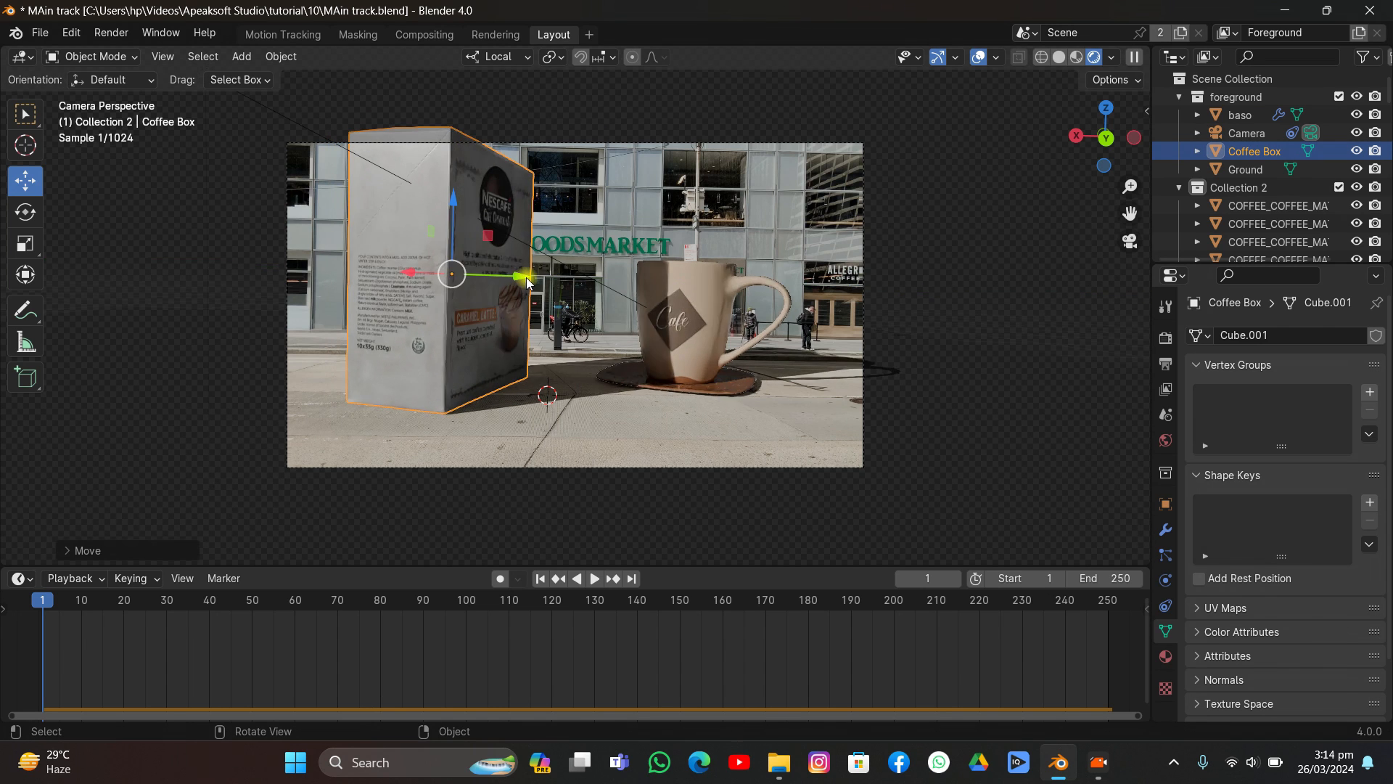
scroll(525, 277, up, 2)
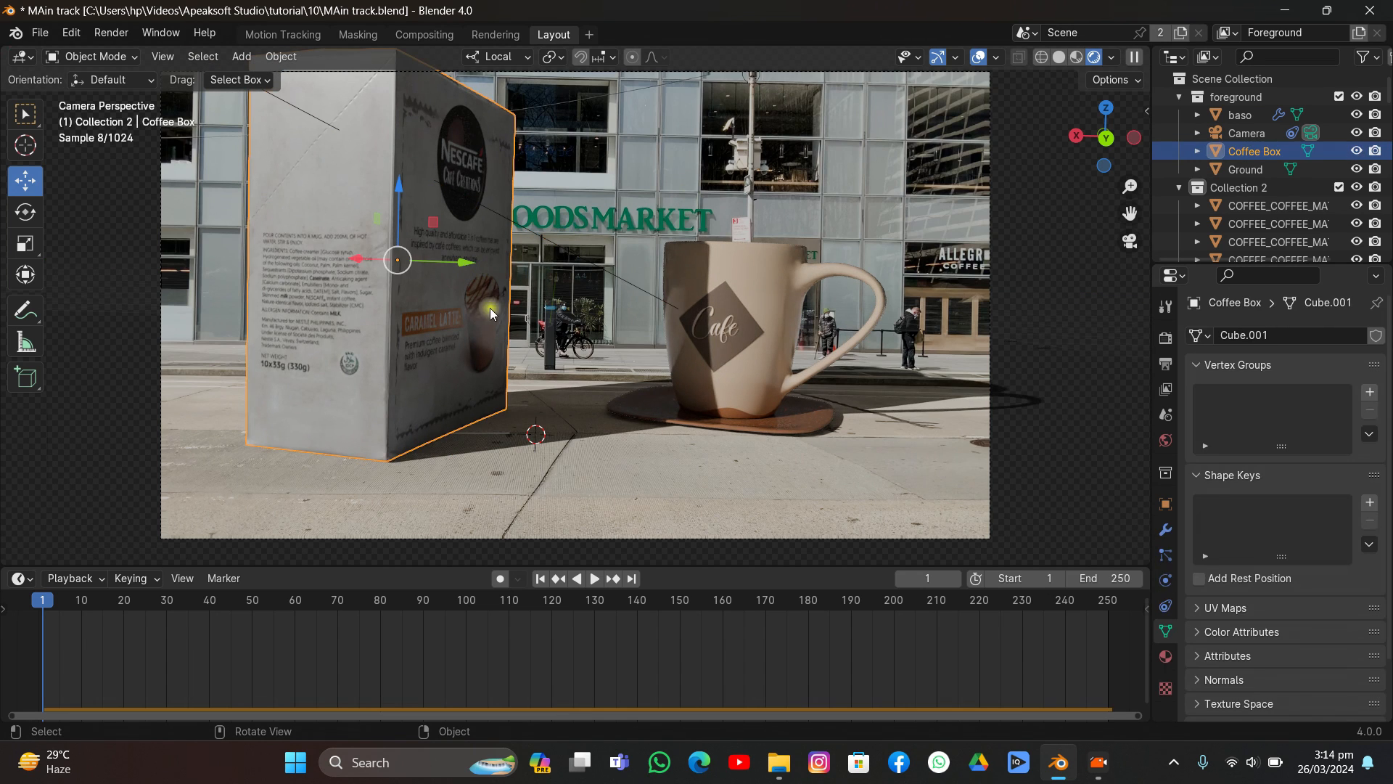
Step: Scale the coffee box down uniformly and lower it along its local Z axis toward the pavement
key(s)
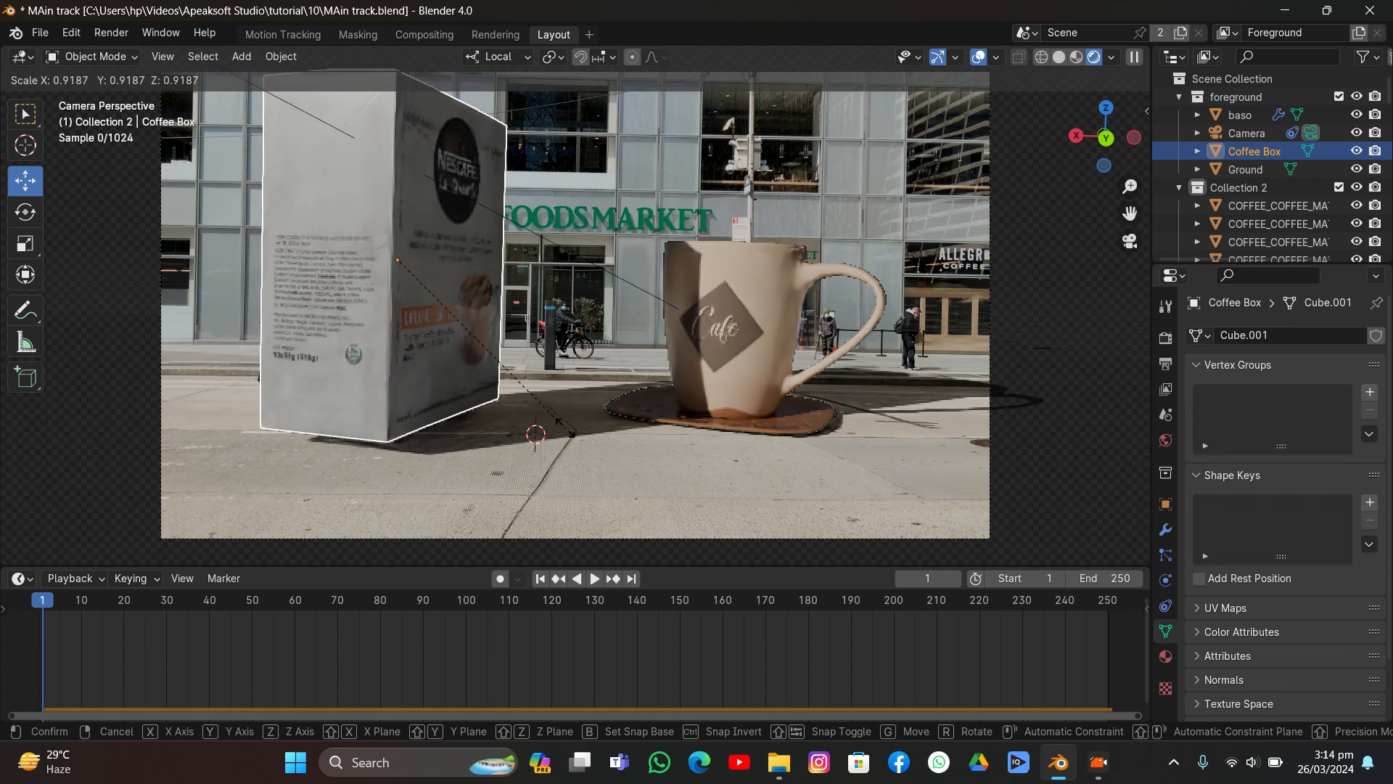
click(555, 422)
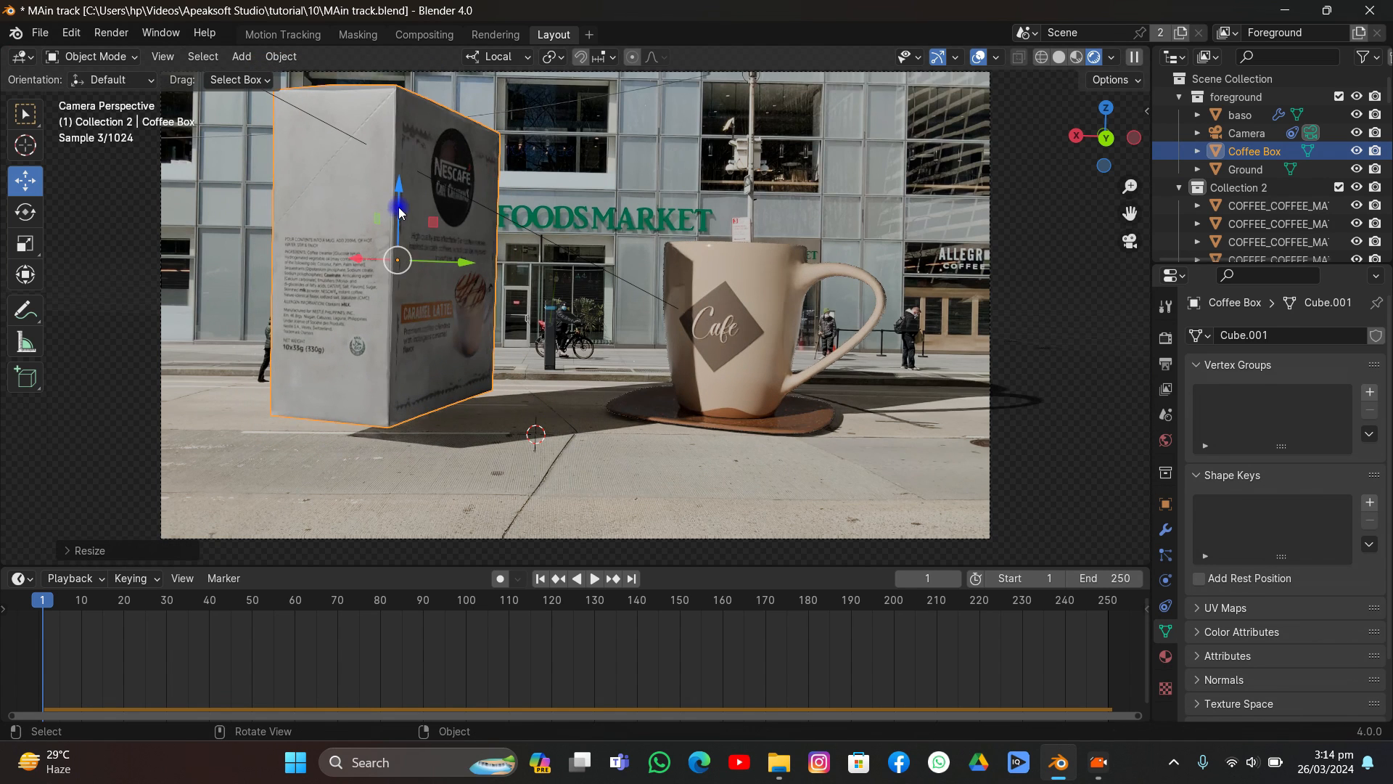
drag(405, 206, 408, 233)
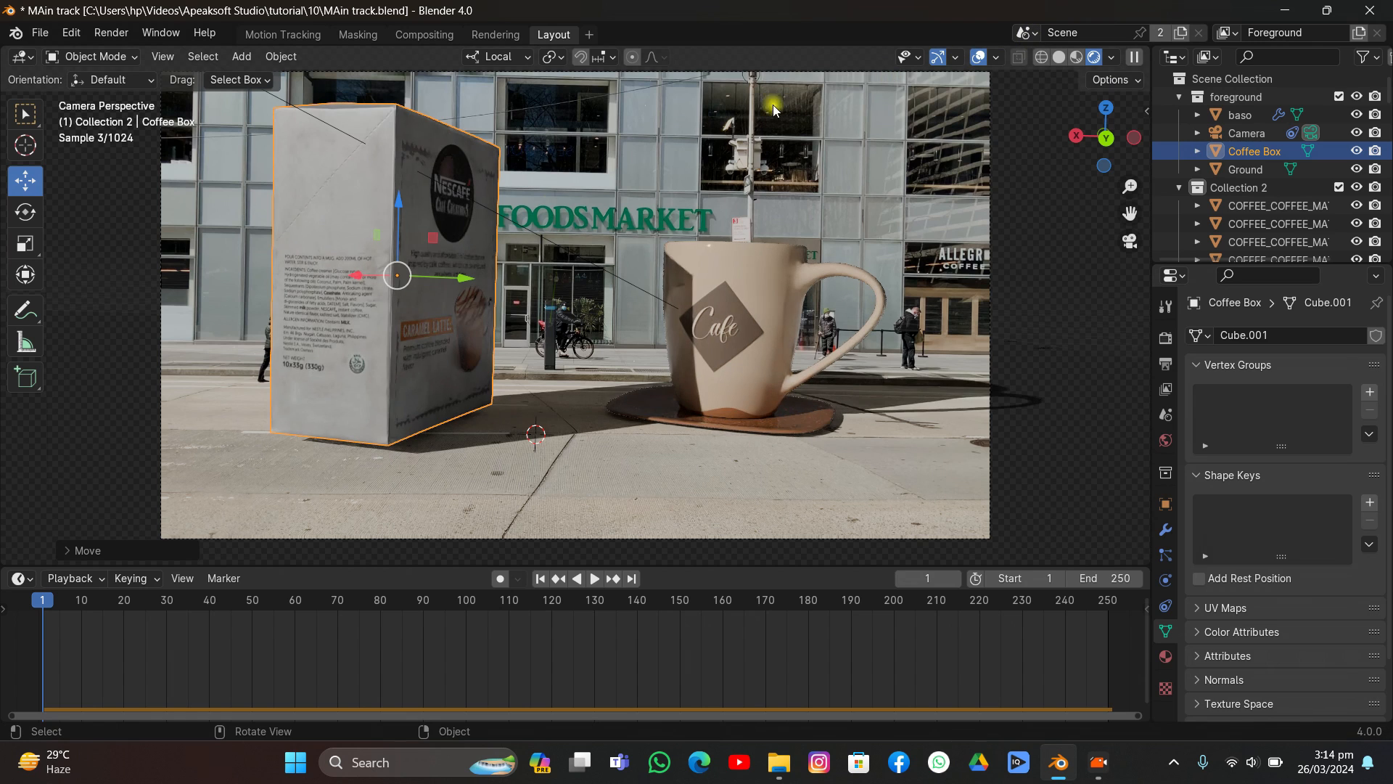
Step: Fine-tune the coffee box's height along its local Z axis so its base rests on the ground
key(g)
key(z)
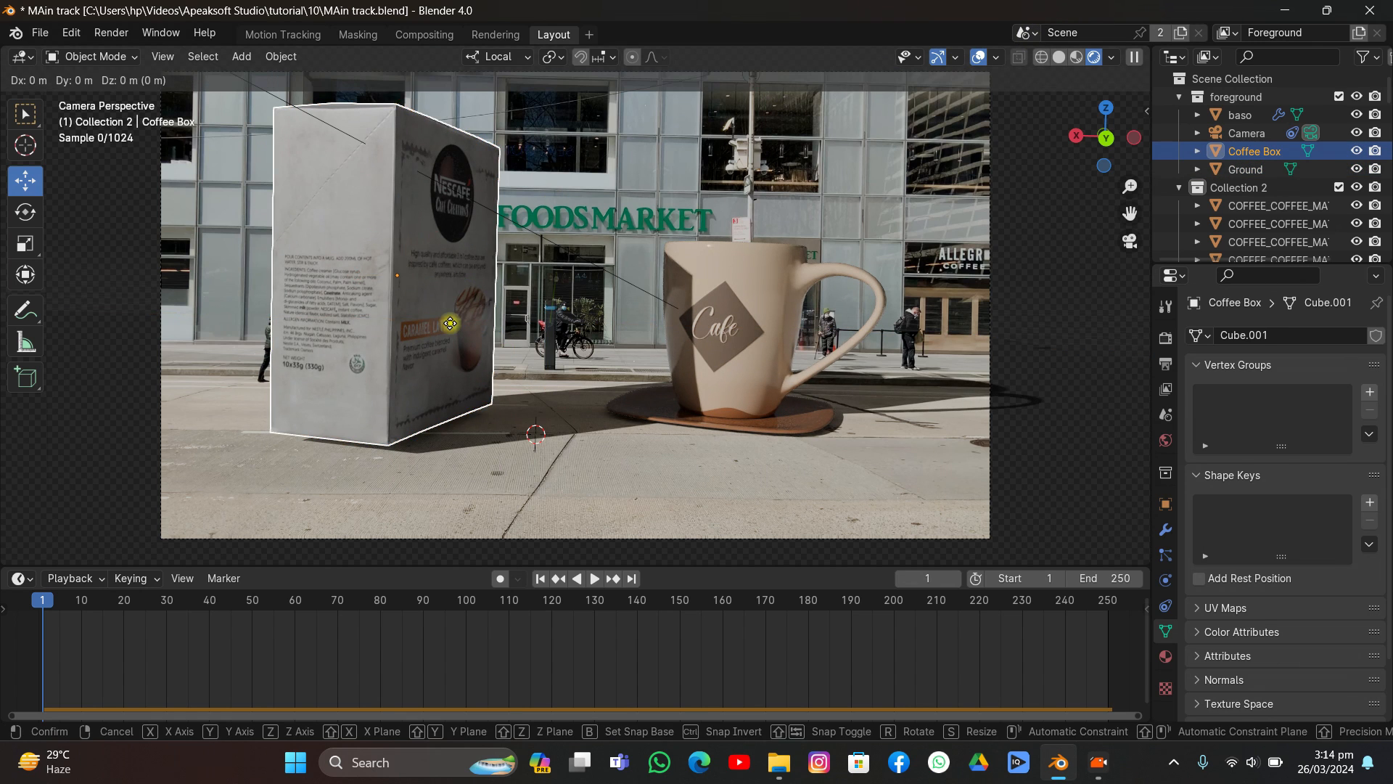
click(457, 336)
click(519, 465)
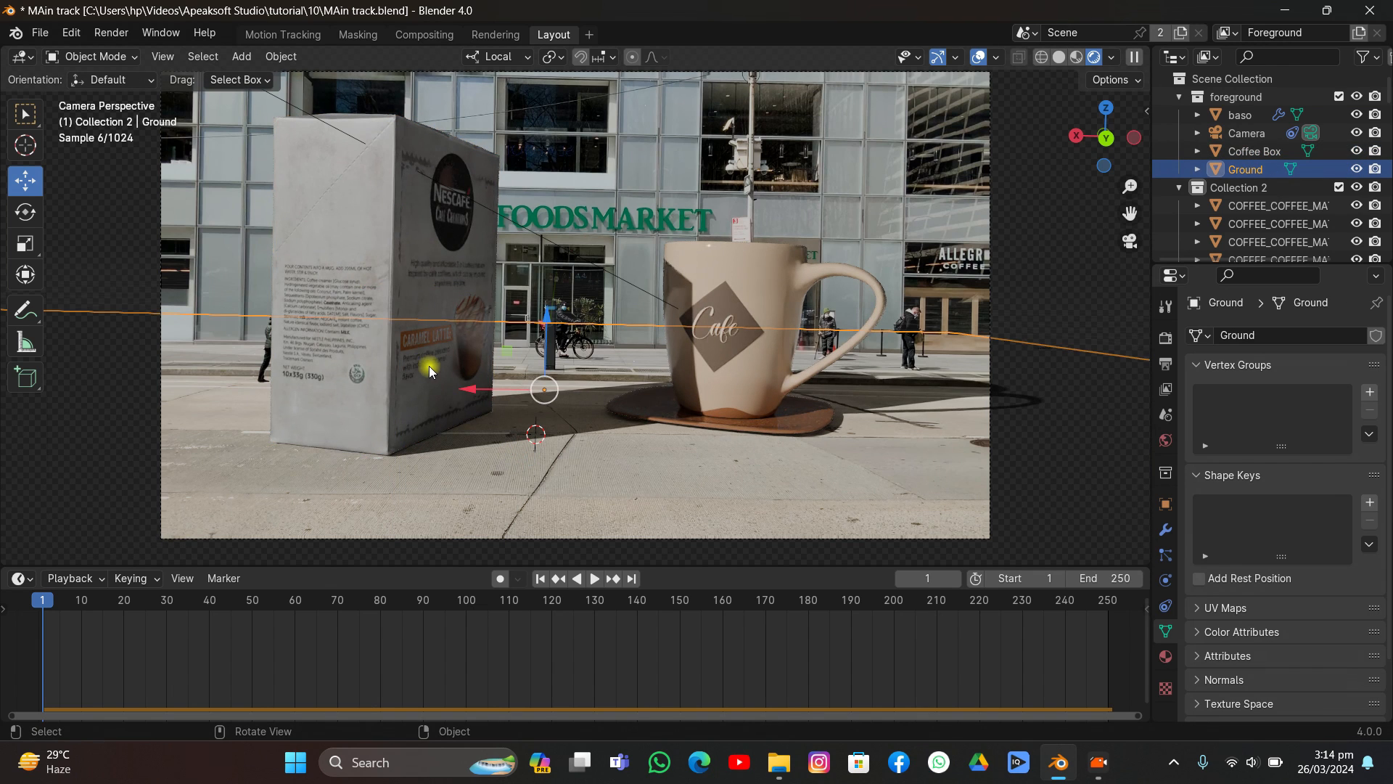
click(423, 346)
key(g)
click(485, 332)
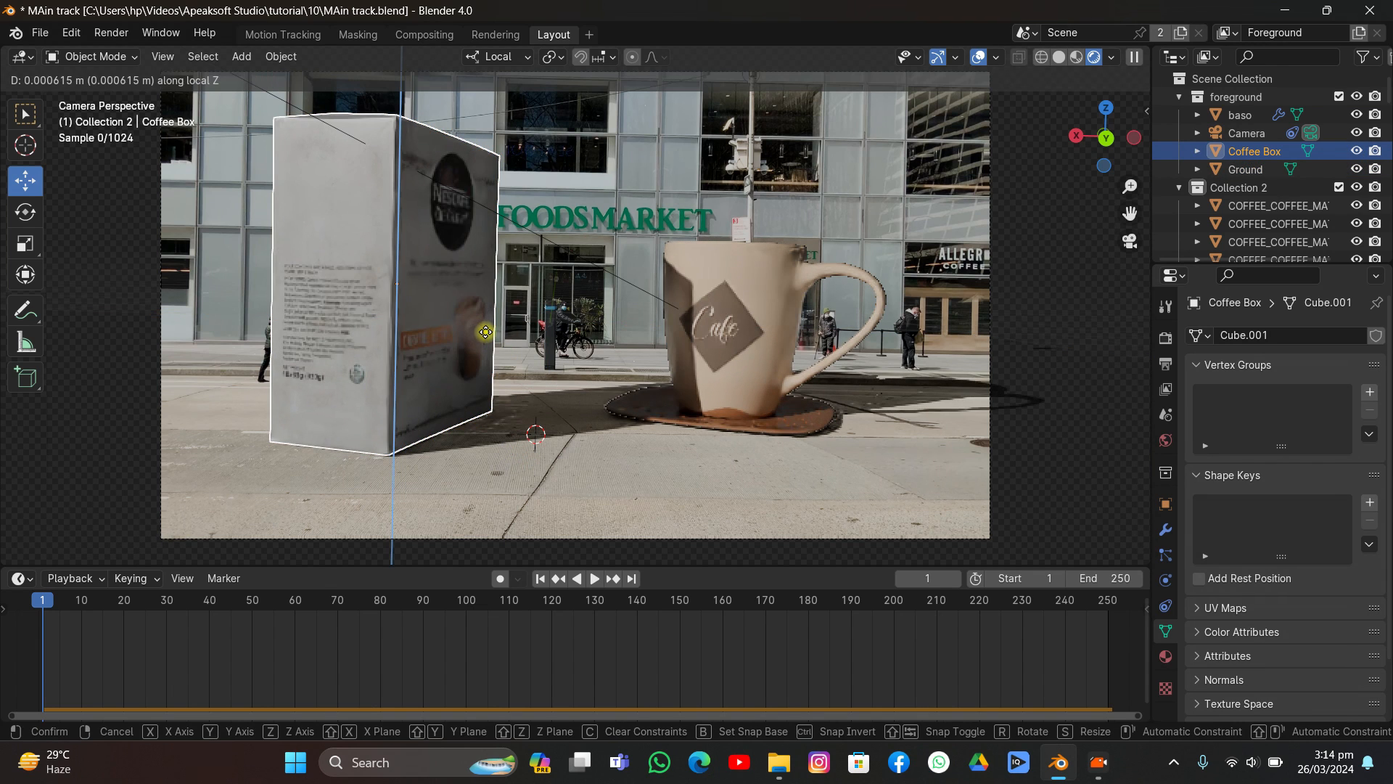
click(550, 428)
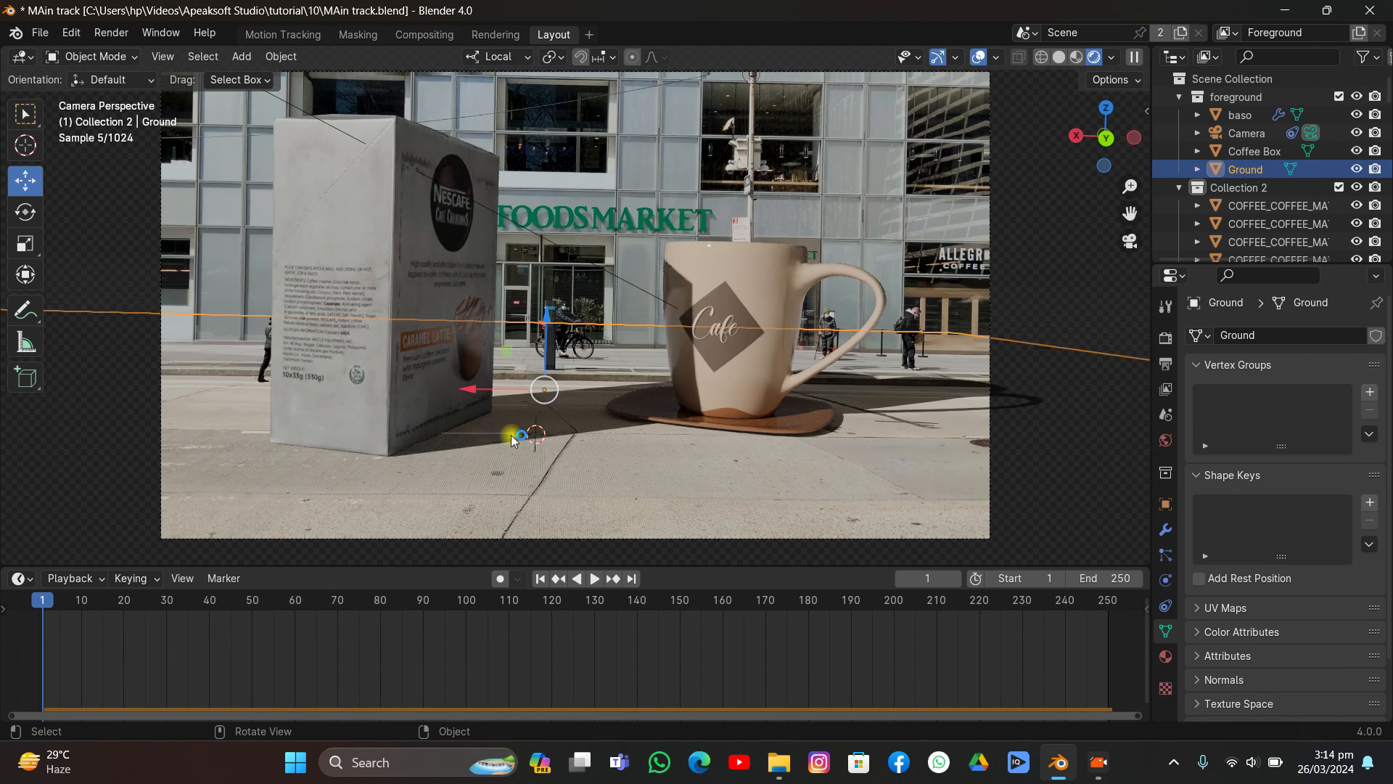
Step: Nudge the coffee box toward the mug along local Y, slide the mug farther from the box, and save the file
click(403, 360)
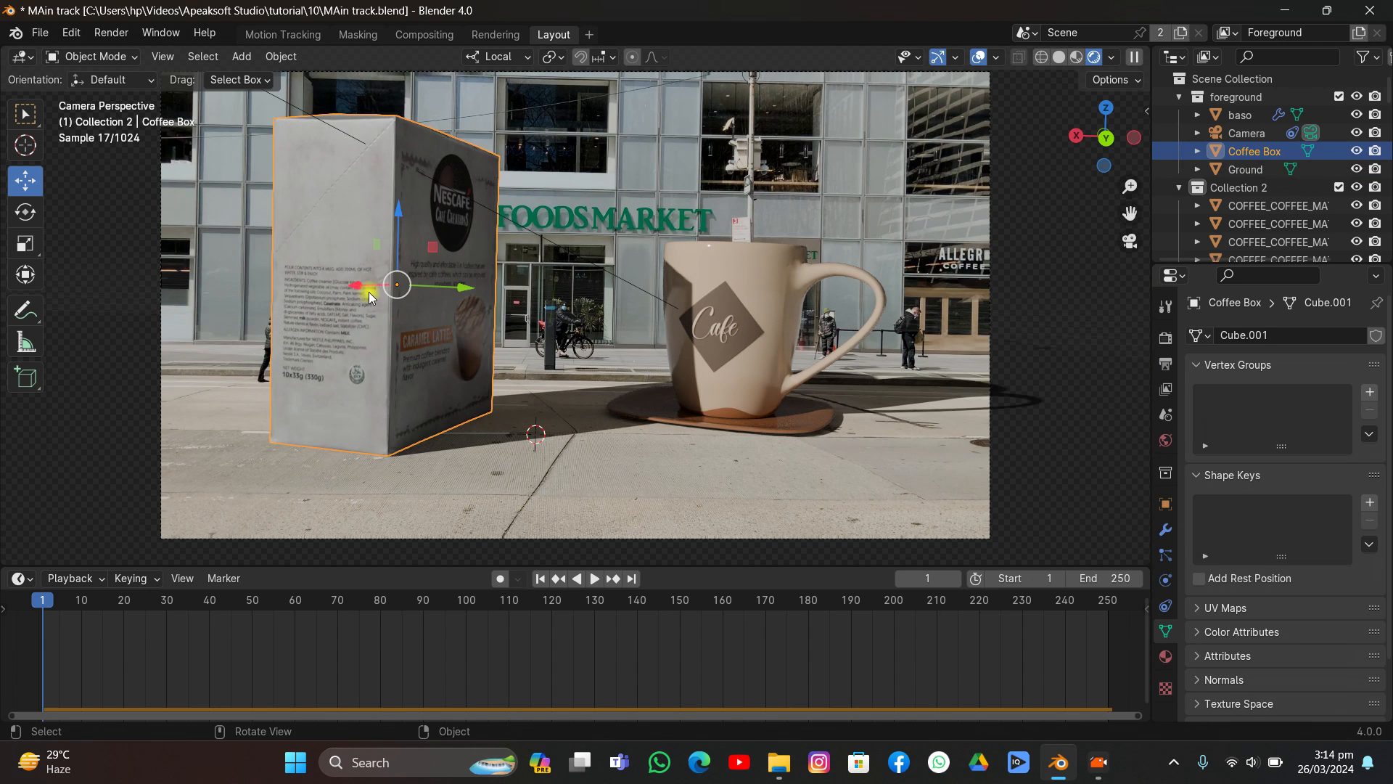
drag(434, 287, 405, 283)
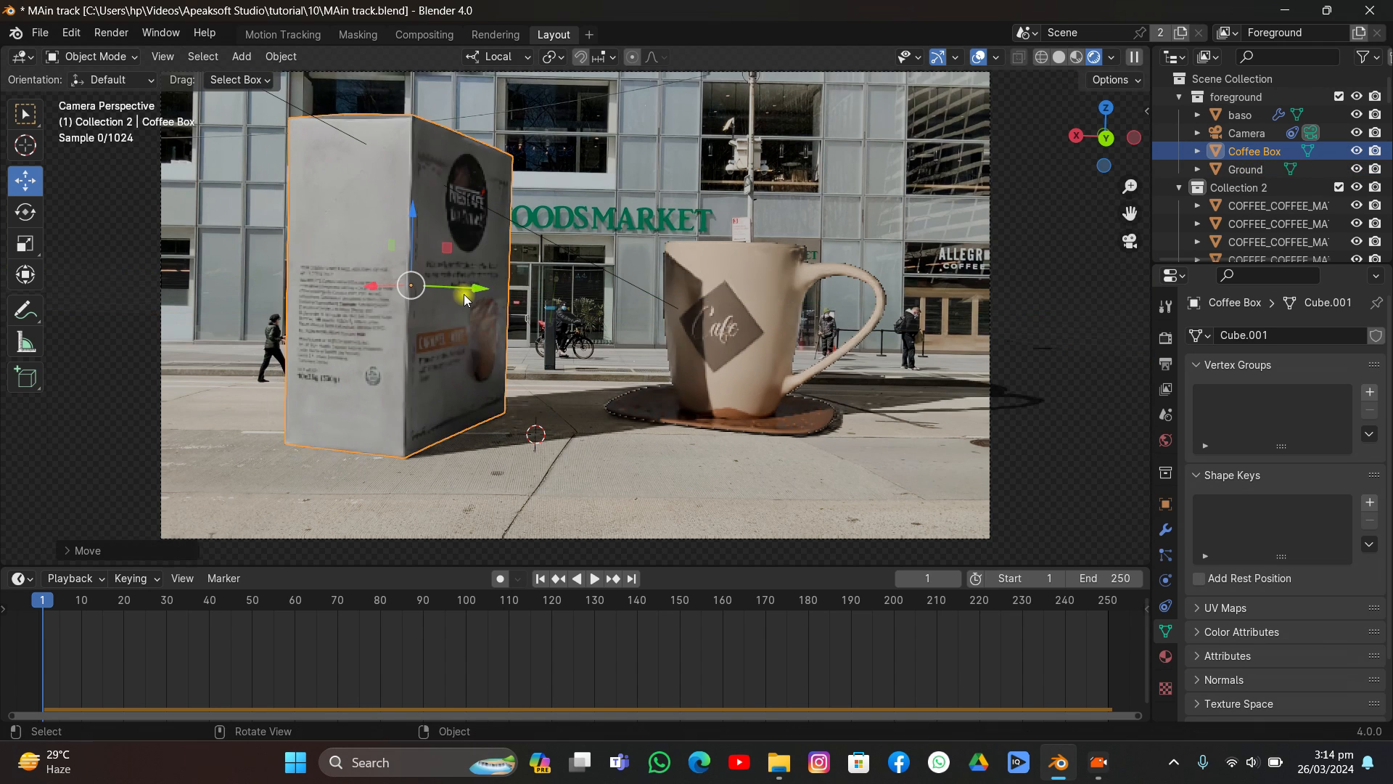
click(729, 339)
drag(778, 352, 827, 376)
key(ctrl+s)
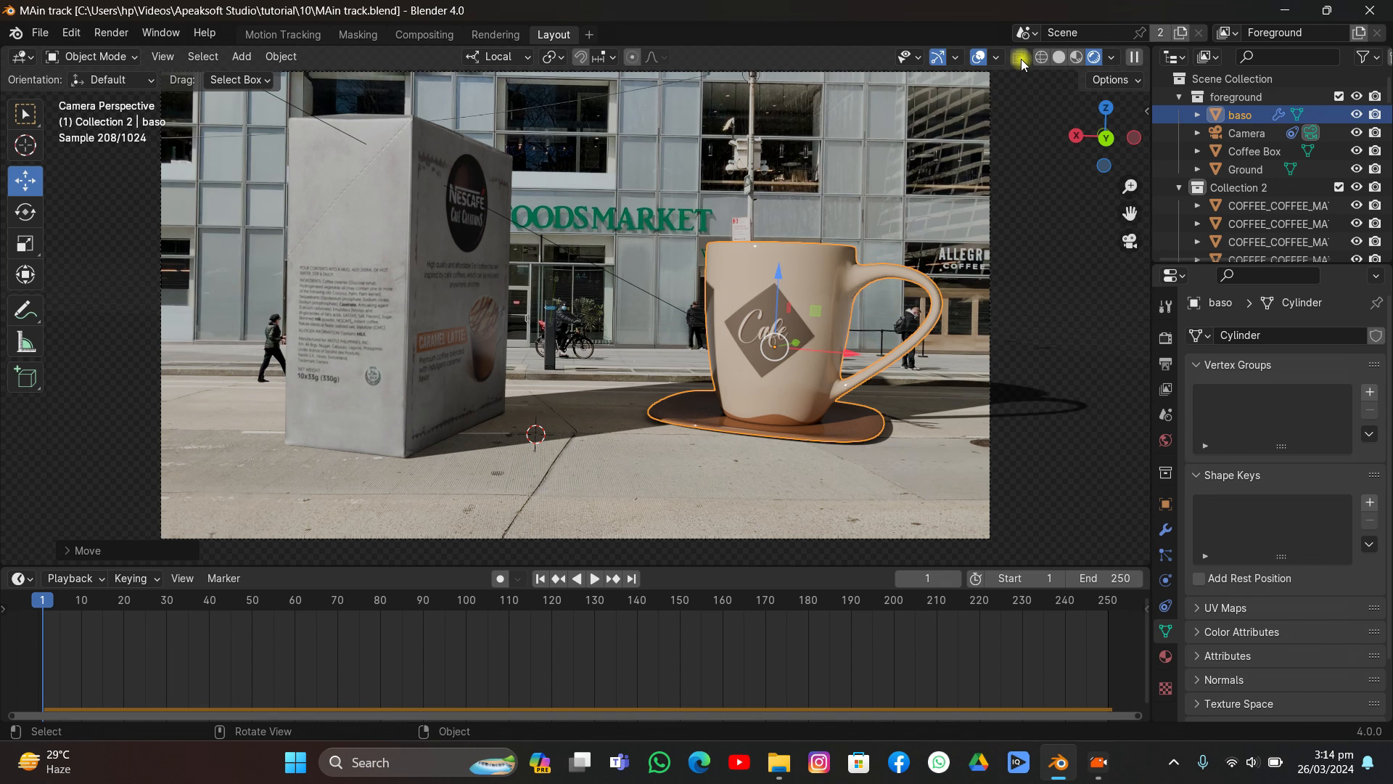
Step: Switch to solid shading, select the objects in Collection 2, and delete the Rigid Body World bake
click(1059, 57)
mouse_move(715, 280)
middle_down()
mouse_move(807, 301)
mouse_move(786, 323)
mouse_move(802, 298)
mouse_move(715, 339)
mouse_move(725, 240)
mouse_move(907, 232)
middle_up()
scroll(787, 324, down, 8)
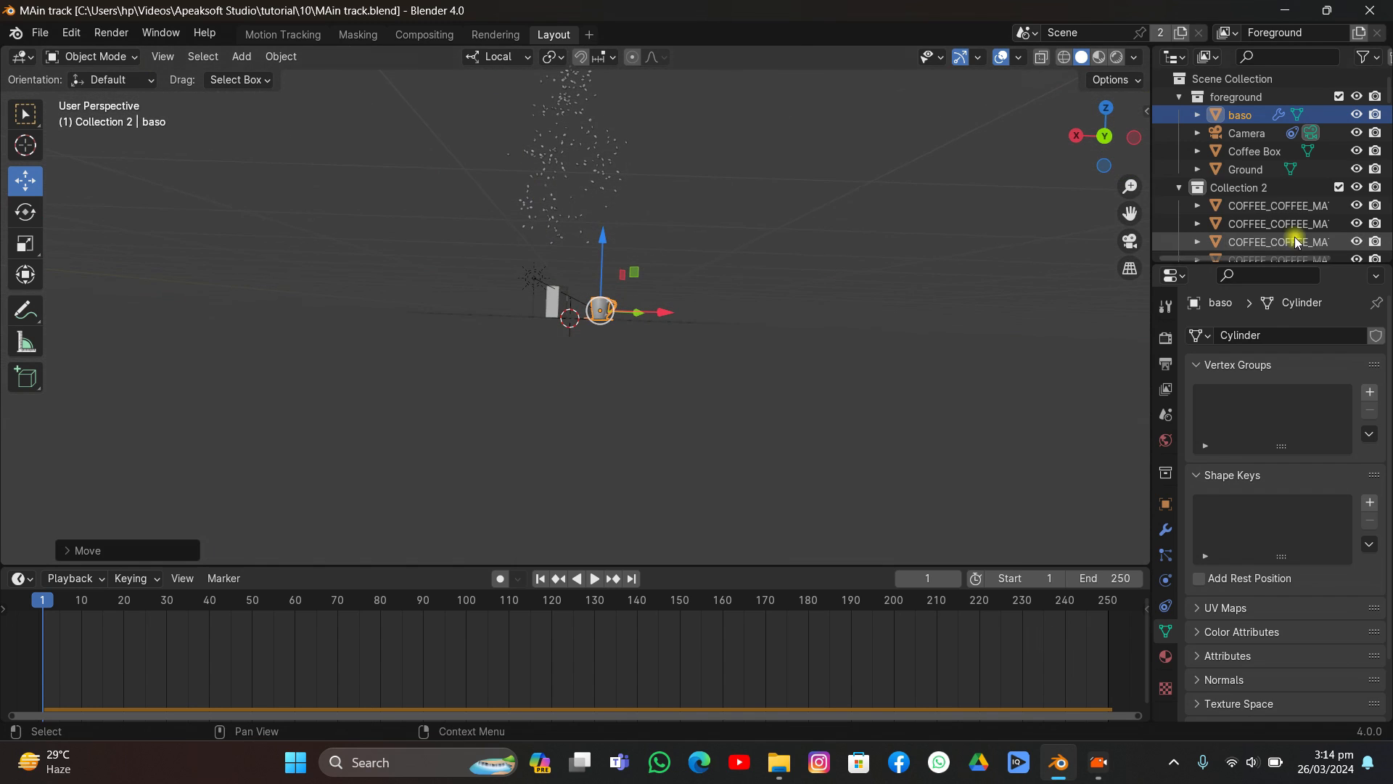
click(1272, 187)
right_click(1246, 187)
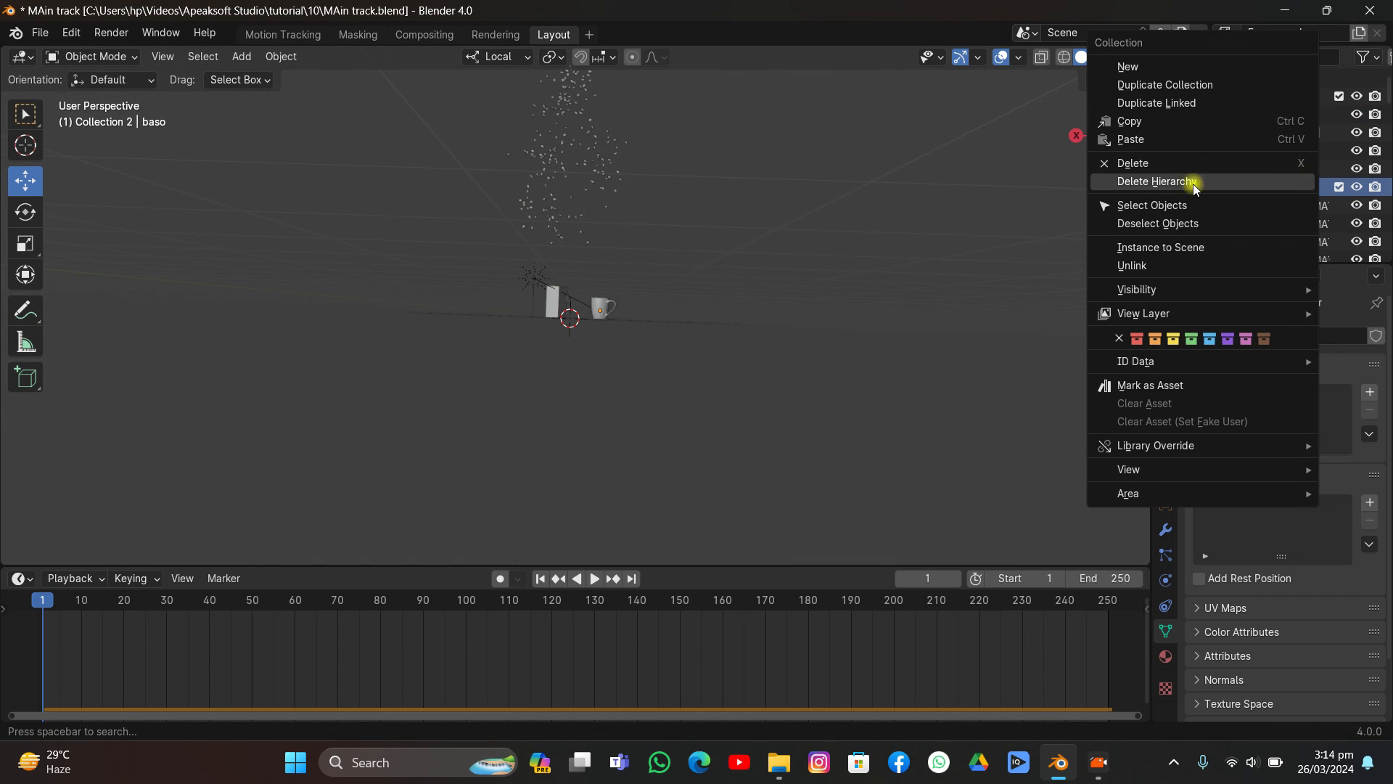
click(1191, 205)
click(1166, 414)
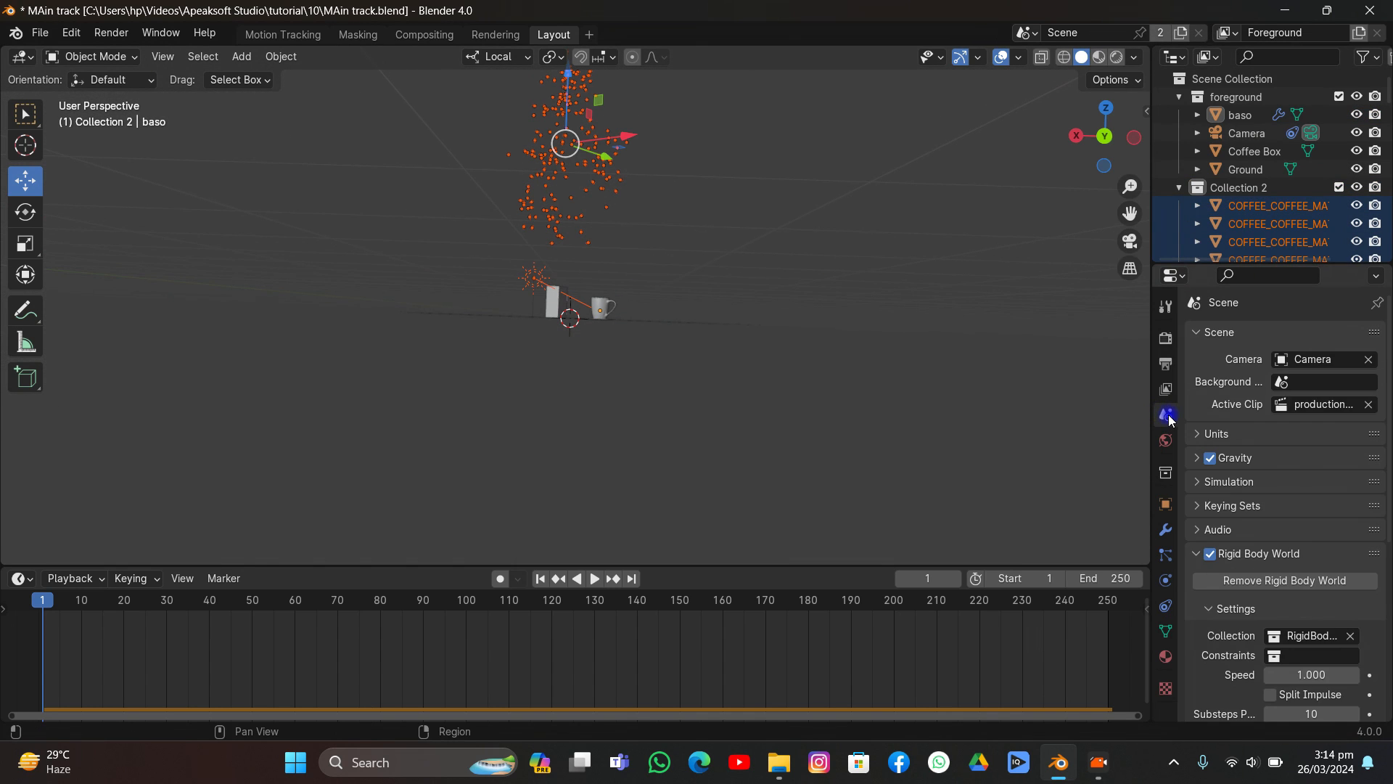
scroll(1235, 522, down, 8)
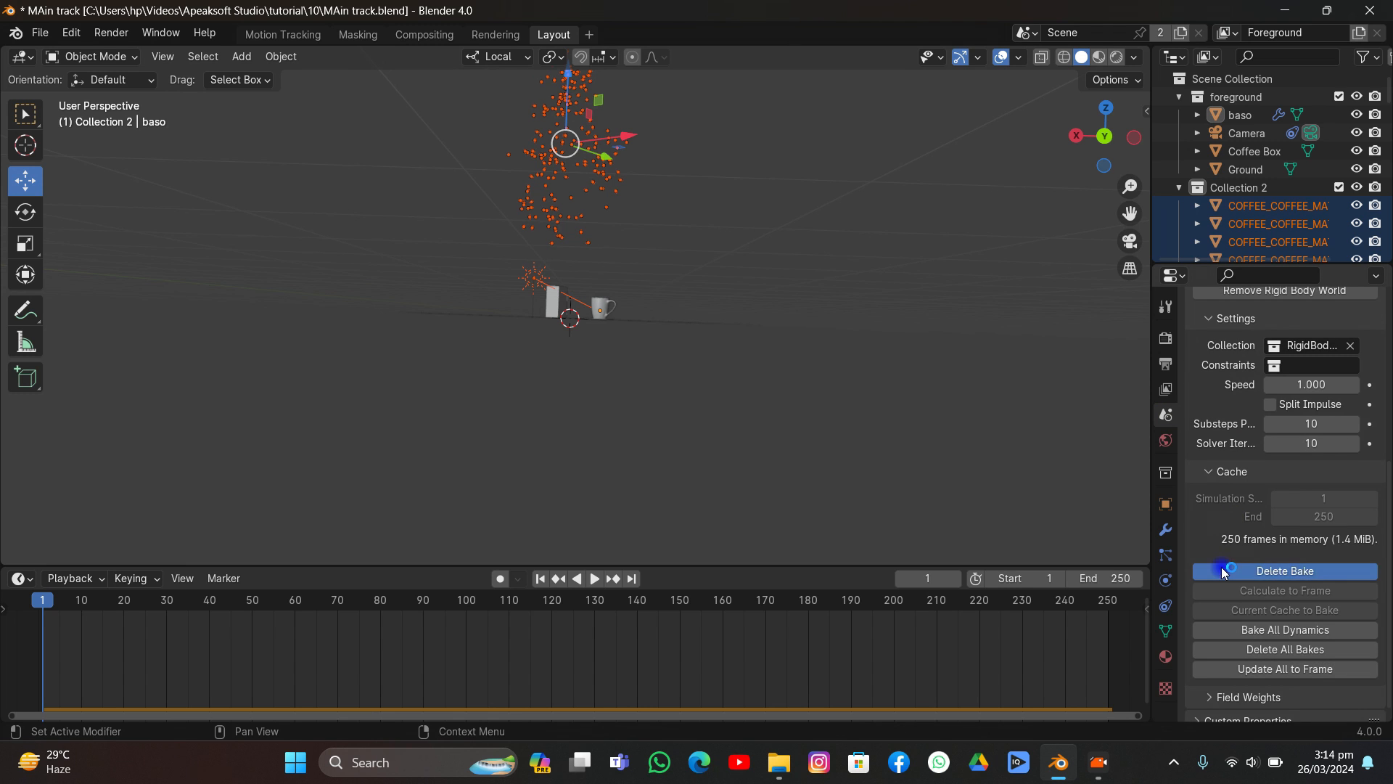
click(1220, 571)
Step: Move the Sun light from Collection 2 into the foreground collection
middle_drag(746, 449, 958, 464)
click(615, 291)
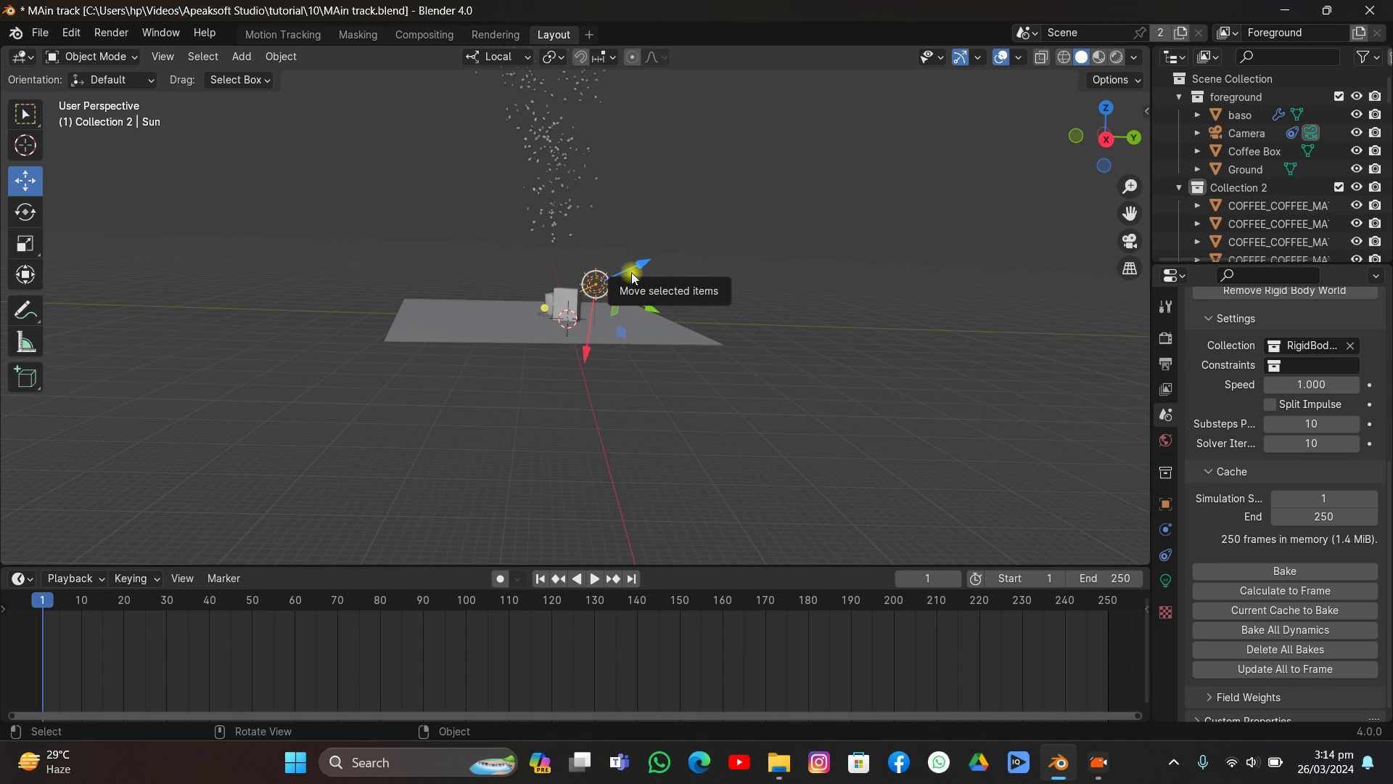
key(m)
click(632, 274)
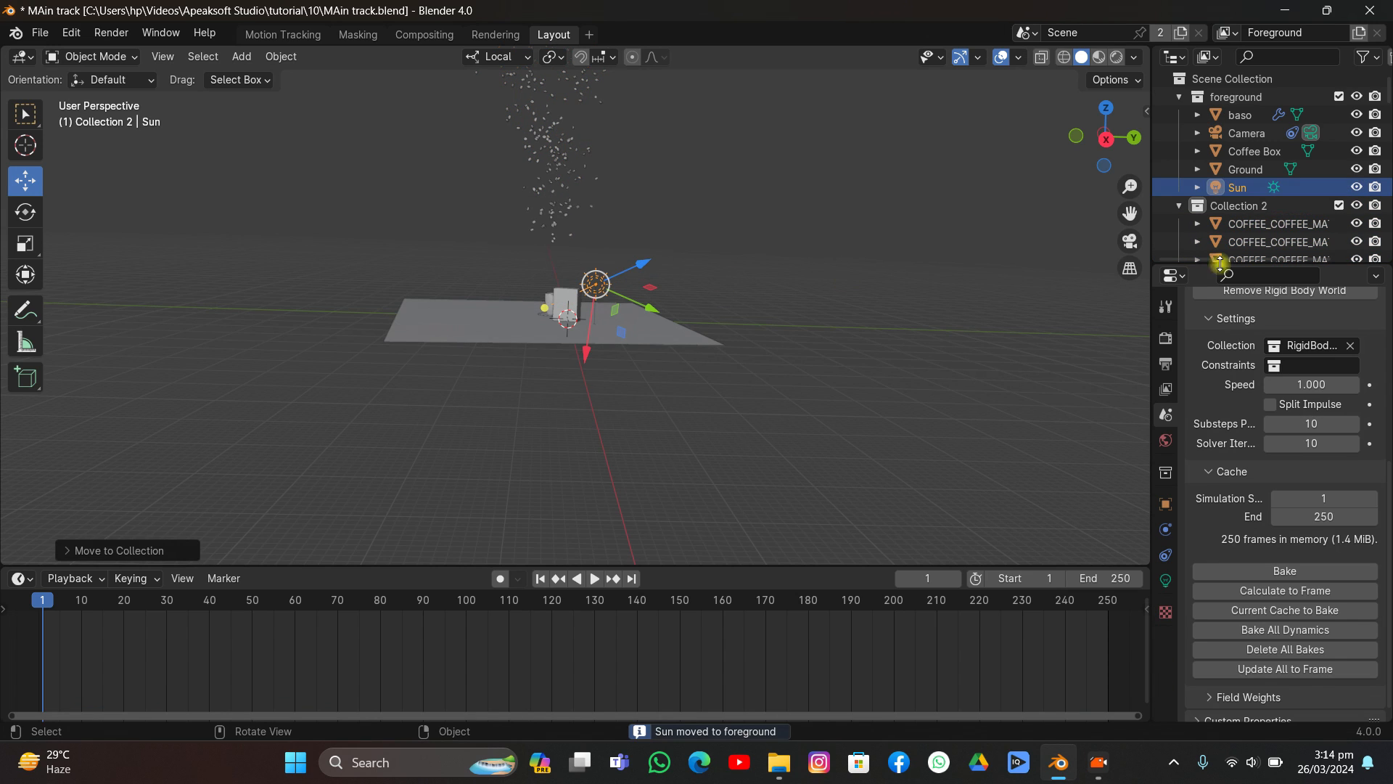
Step: Select all coffee beans in Collection 2, shift them slightly along the global Y axis, and save the file
click(1266, 205)
right_click(1274, 200)
click(1274, 198)
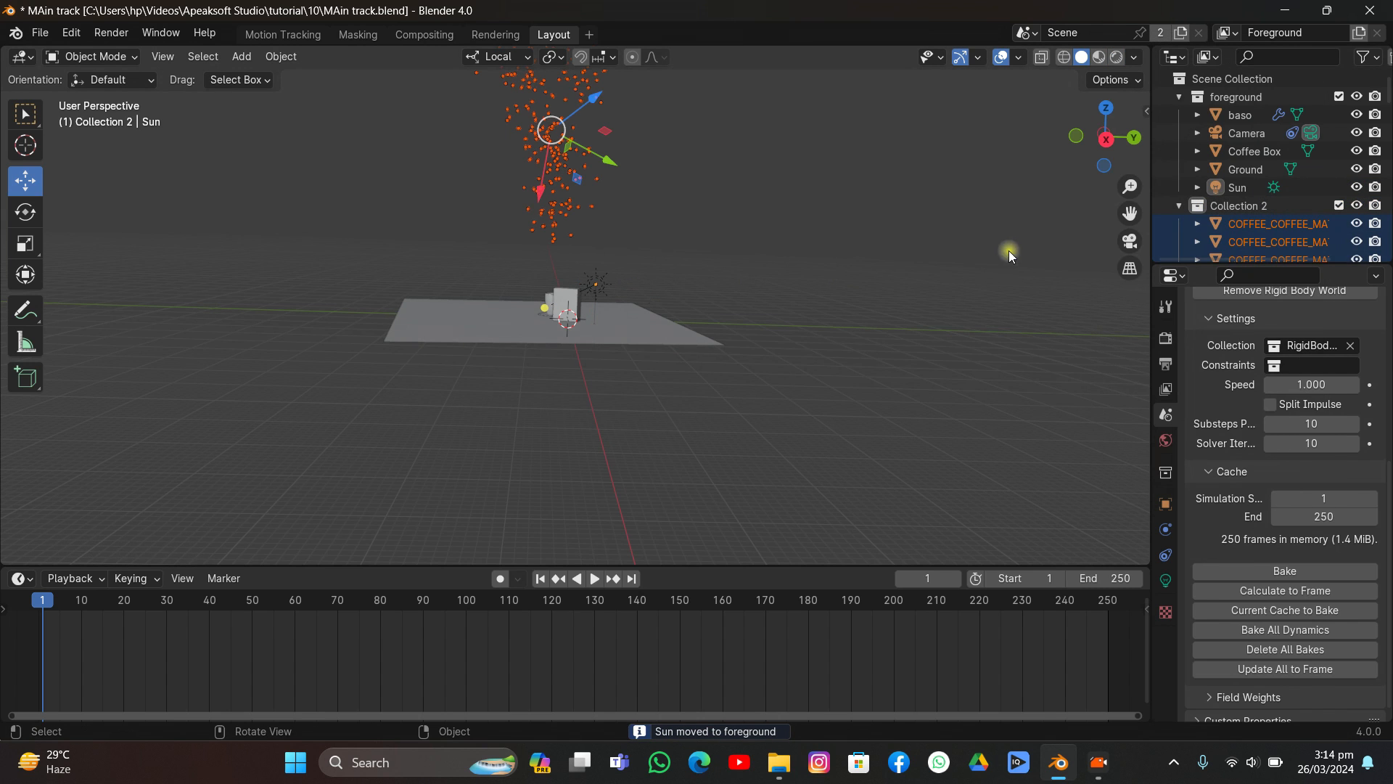
click(468, 58)
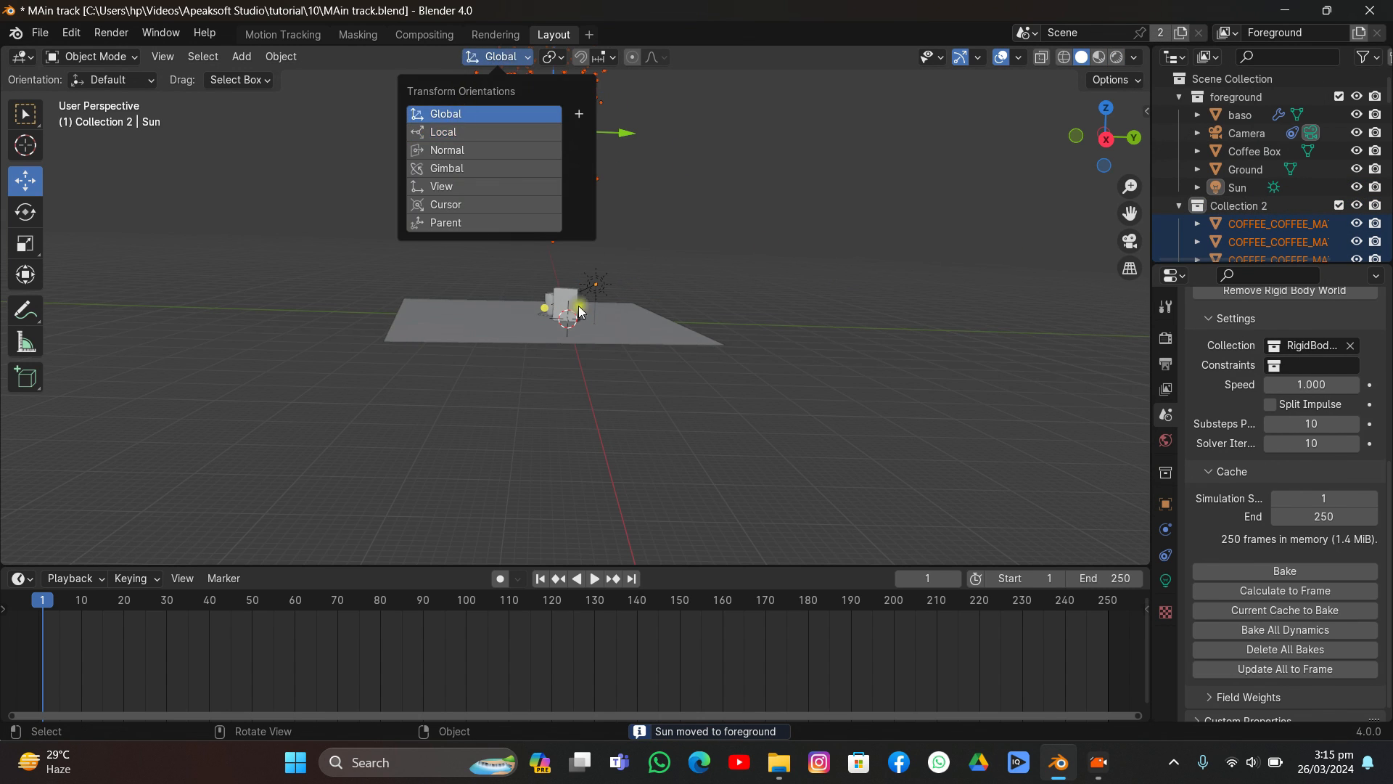
click(472, 112)
drag(613, 158, 631, 156)
key(ctrl+s)
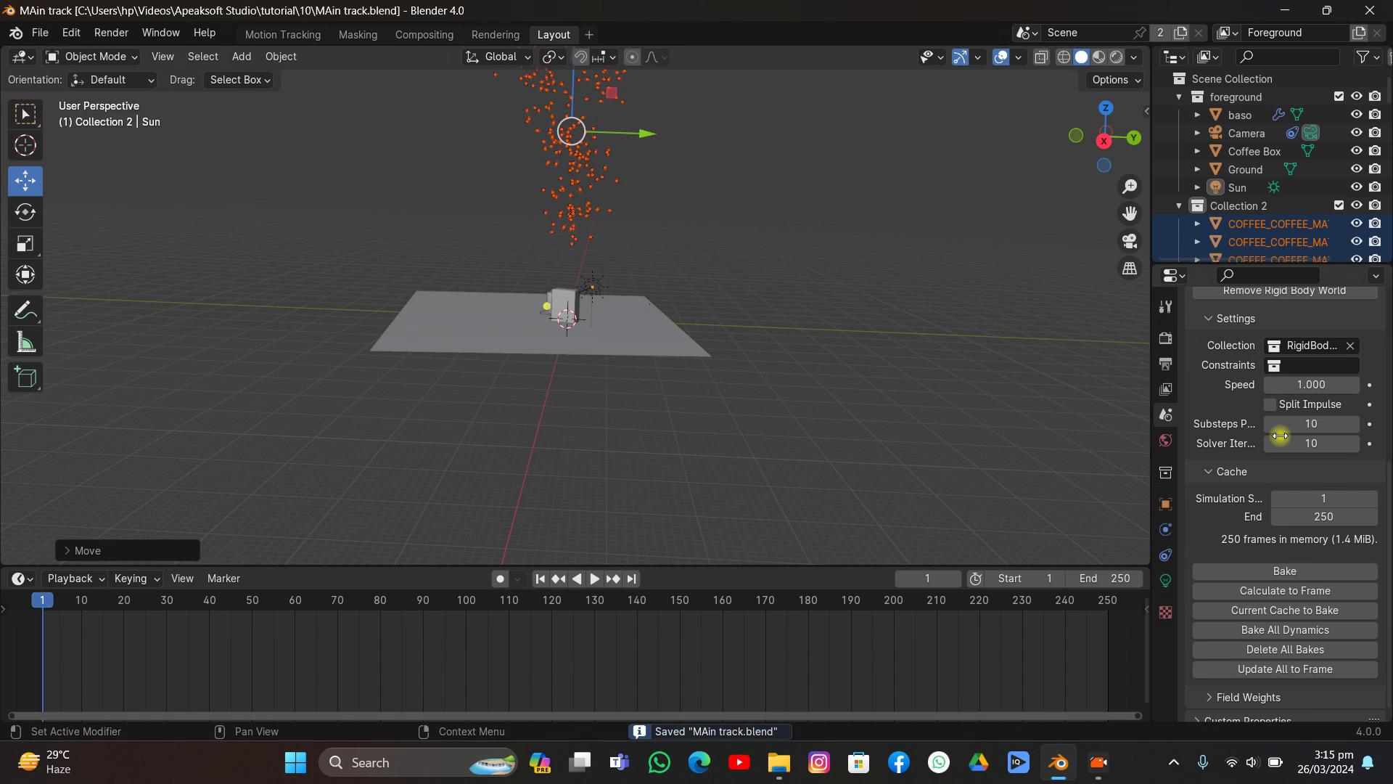
Step: Select the lowest coffee bean above the mug, set its rigid body Bounciness to 0.373, and save the file
middle_drag(820, 363, 650, 386)
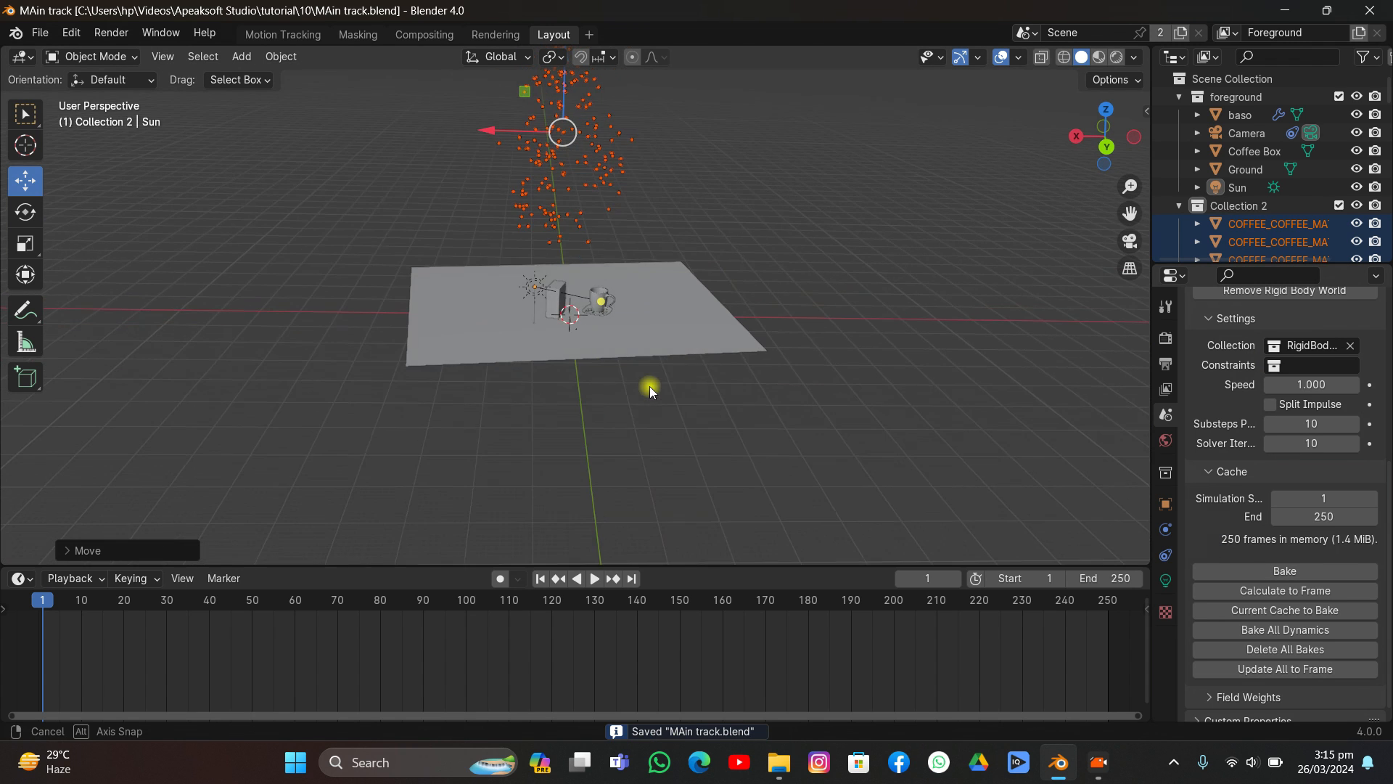
scroll(614, 322, up, 4)
click(602, 169)
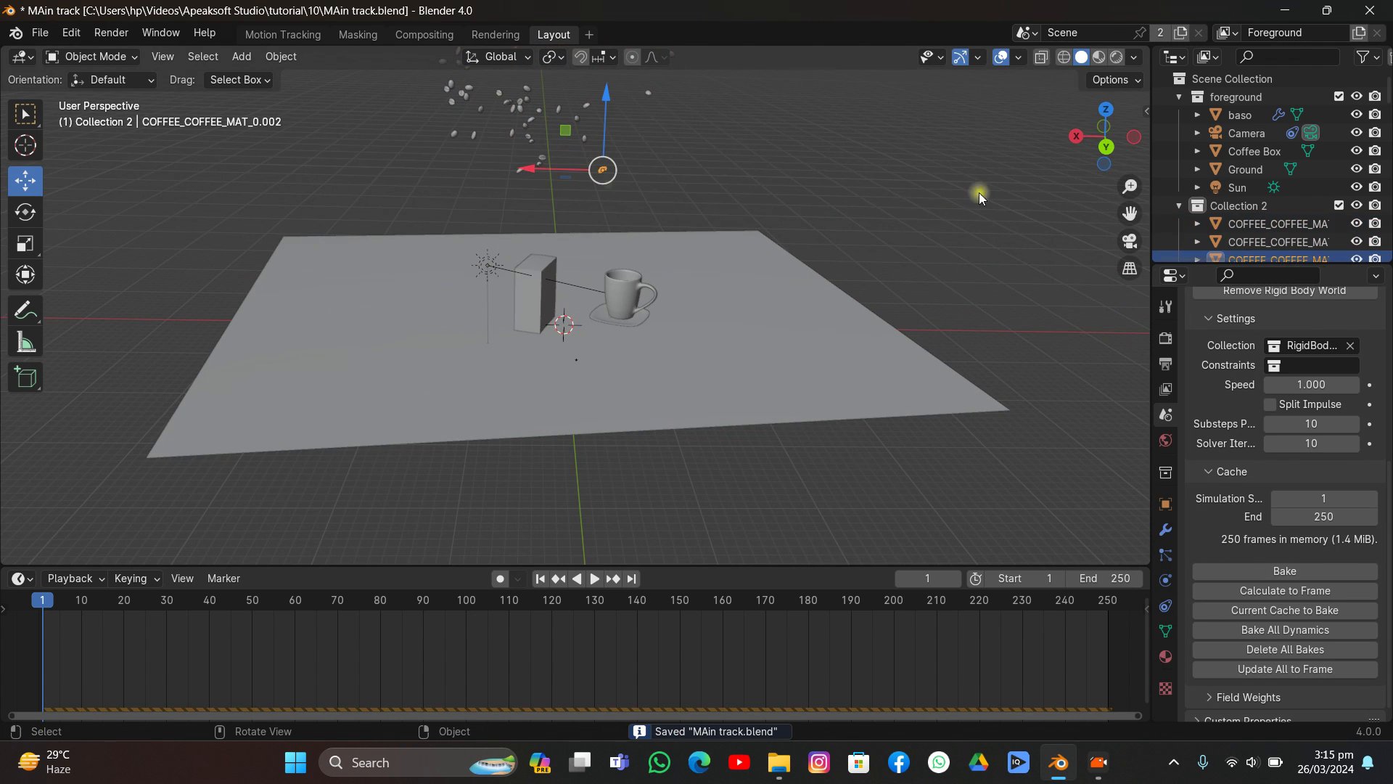
drag(1130, 213, 1133, 392)
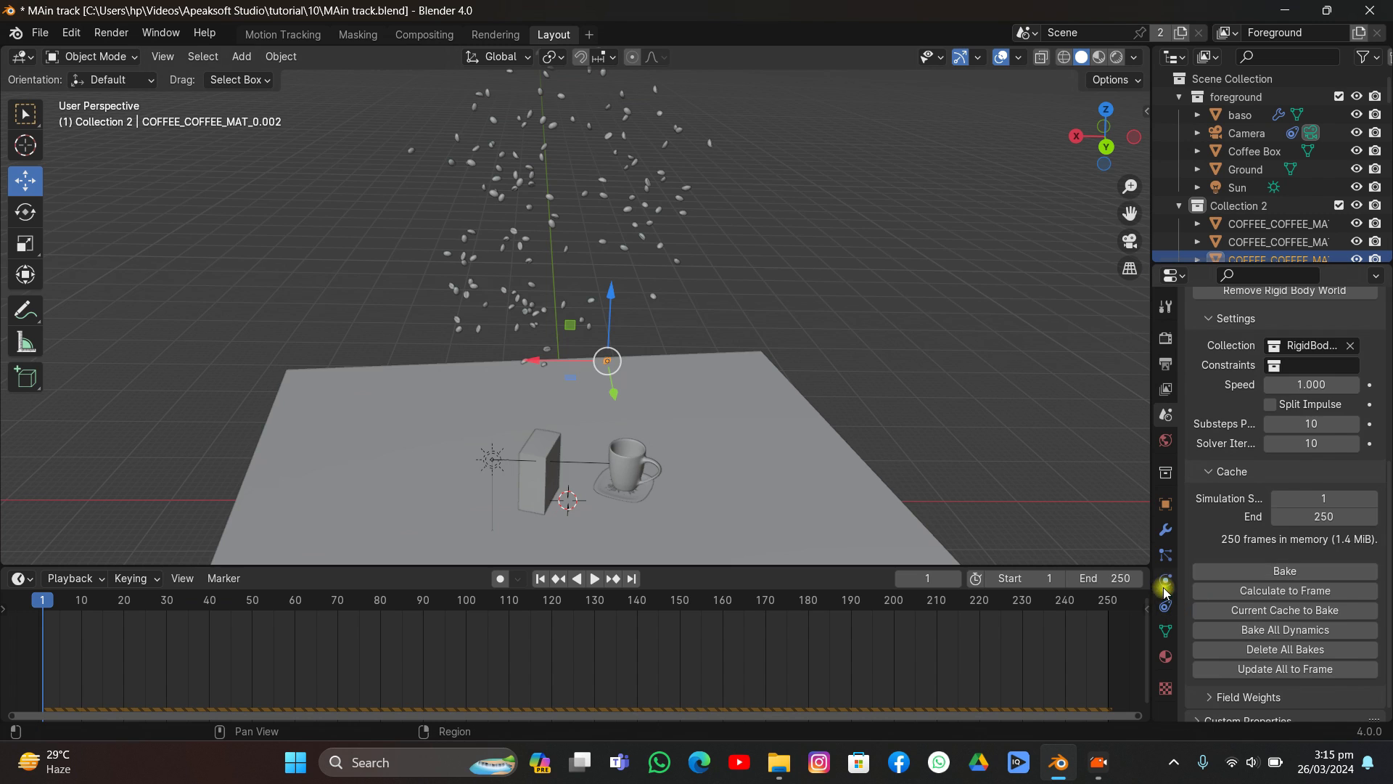
click(1164, 582)
middle_drag(686, 380, 708, 325)
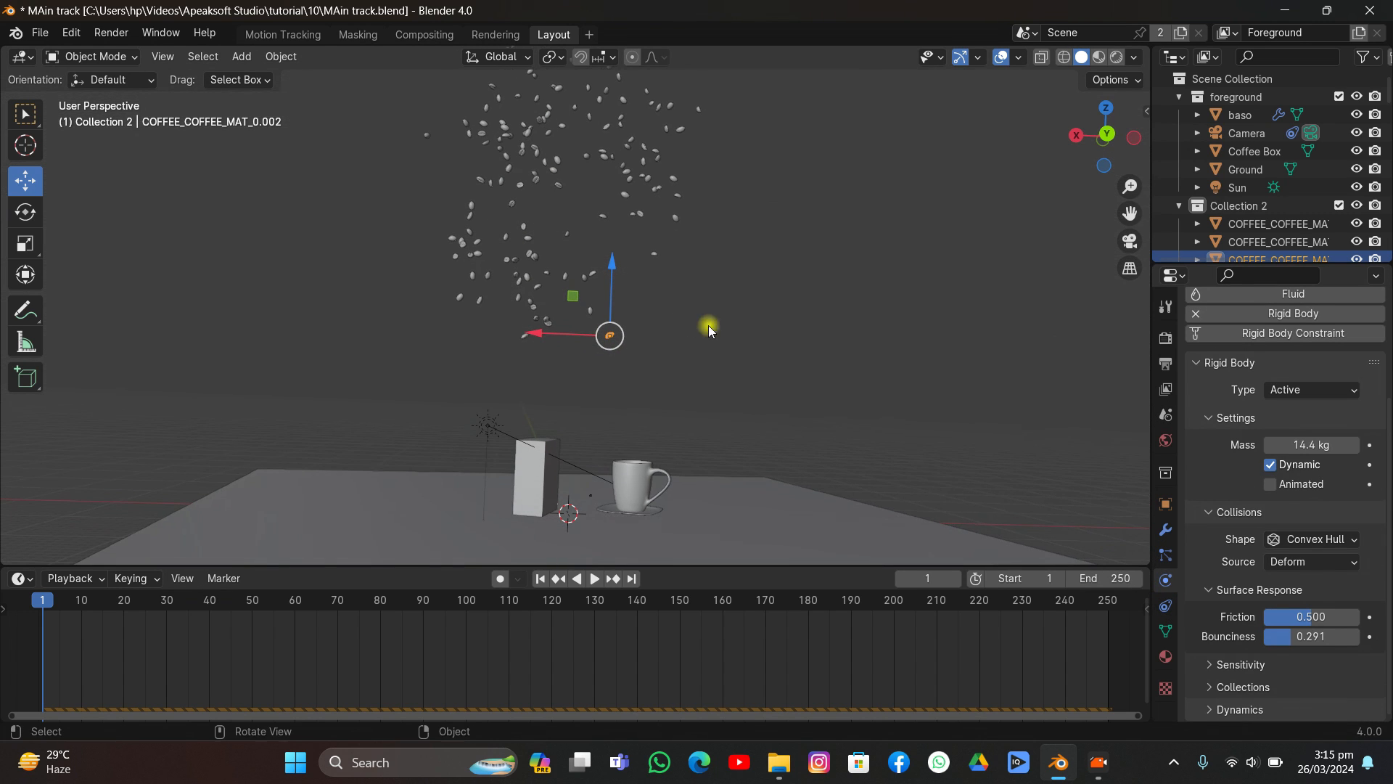
drag(1310, 636, 1321, 635)
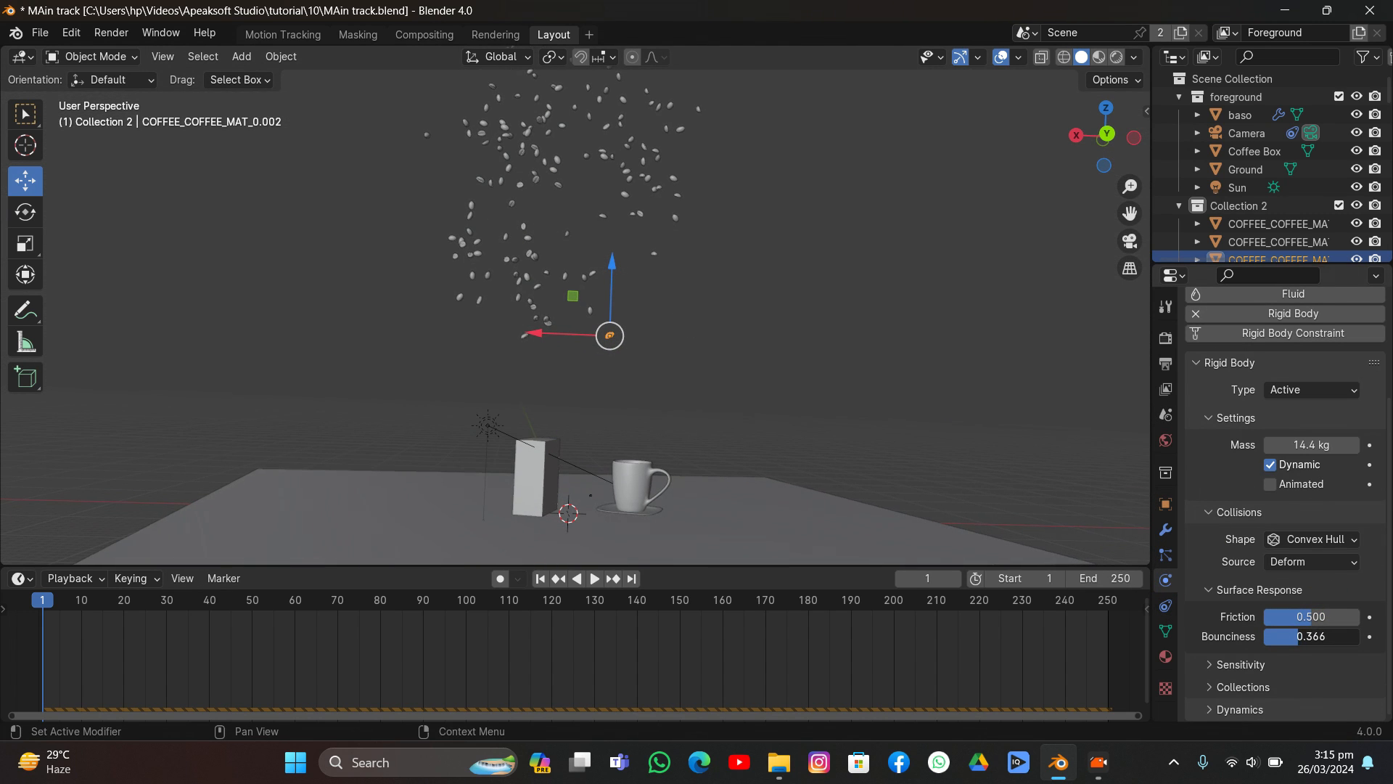
key(ctrl+s)
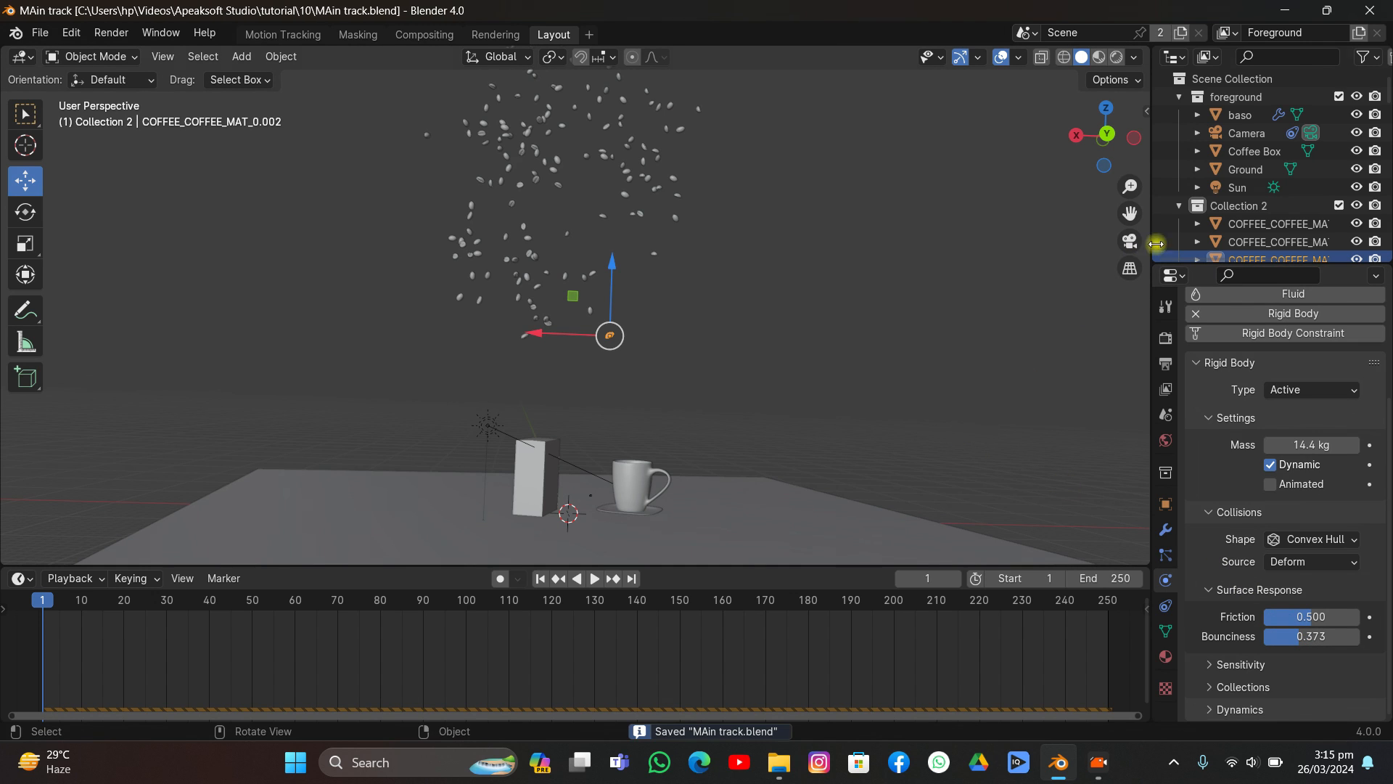
Step: Select all objects in Collection 2 and copy the active bean's rigid body Bounciness to the selected beans
right_click(1259, 209)
click(1256, 208)
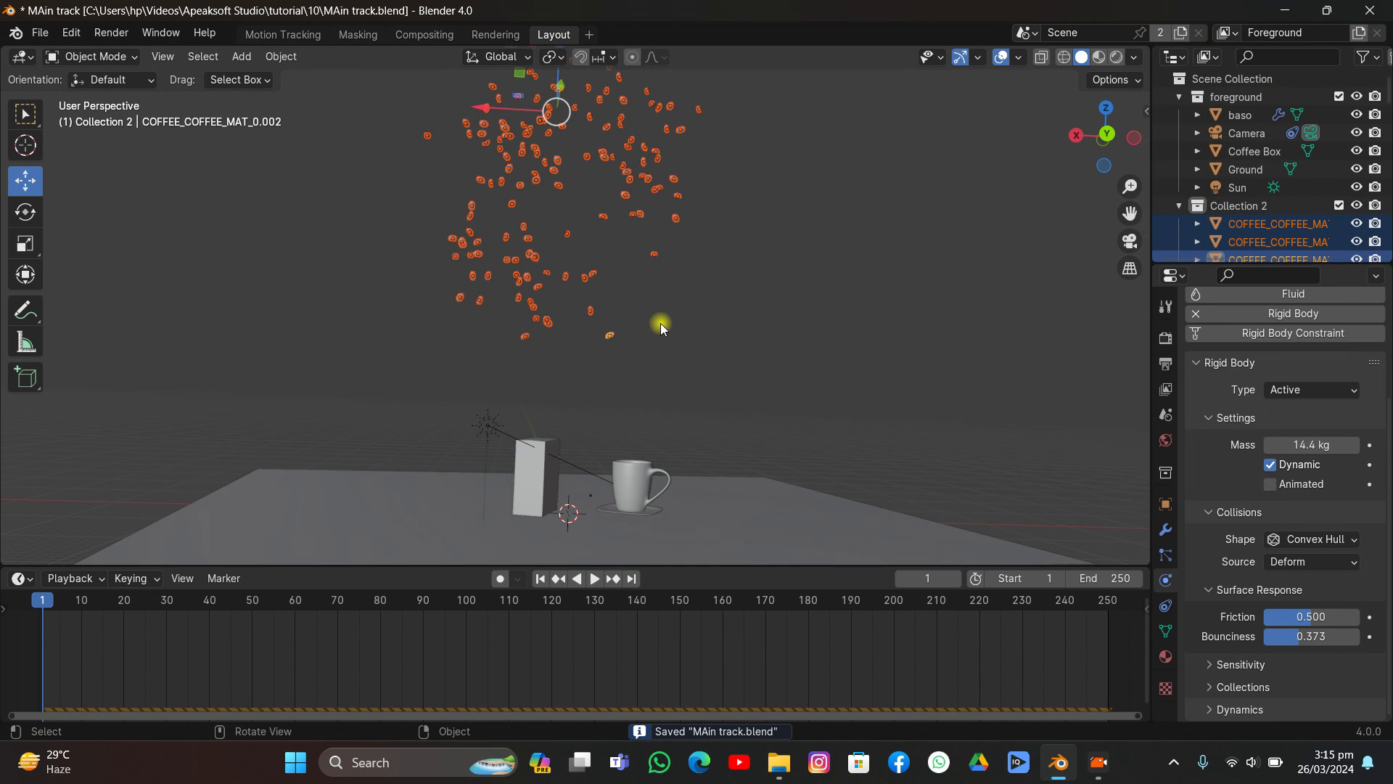
scroll(660, 360, up, 4)
right_click(1284, 636)
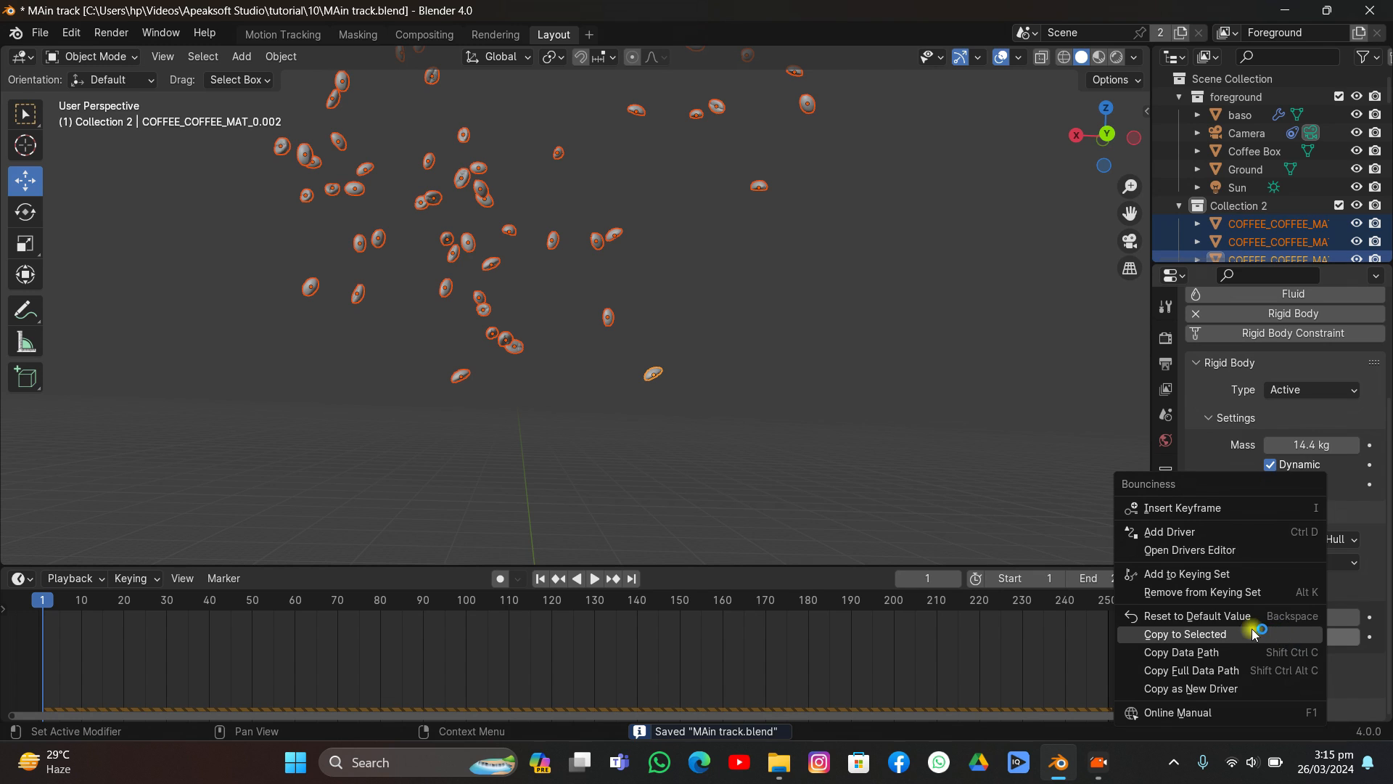
click(1250, 632)
Step: Switch to the camera view, save the file, and bake the Rigid Body World simulation for frames 1 to 250
click(1130, 241)
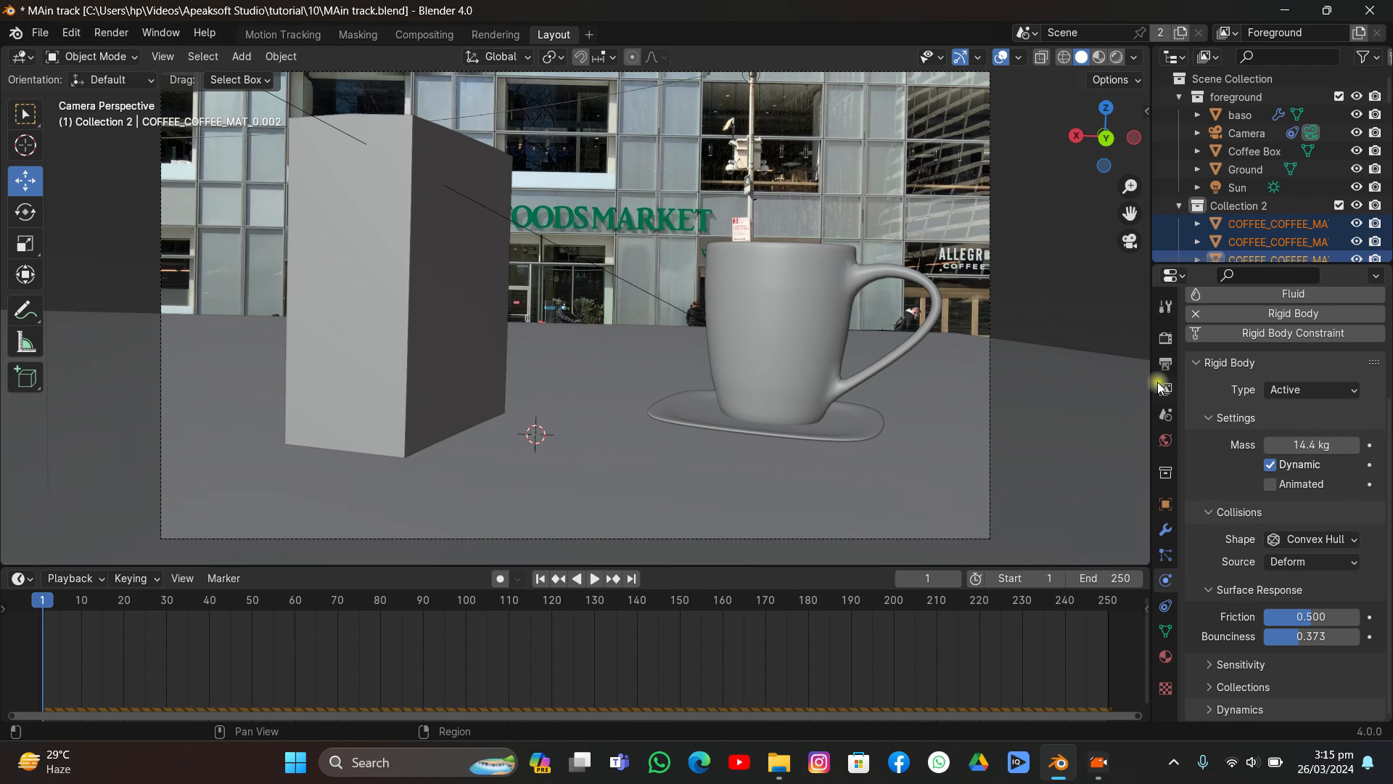
click(1166, 413)
scroll(1233, 537, down, 6)
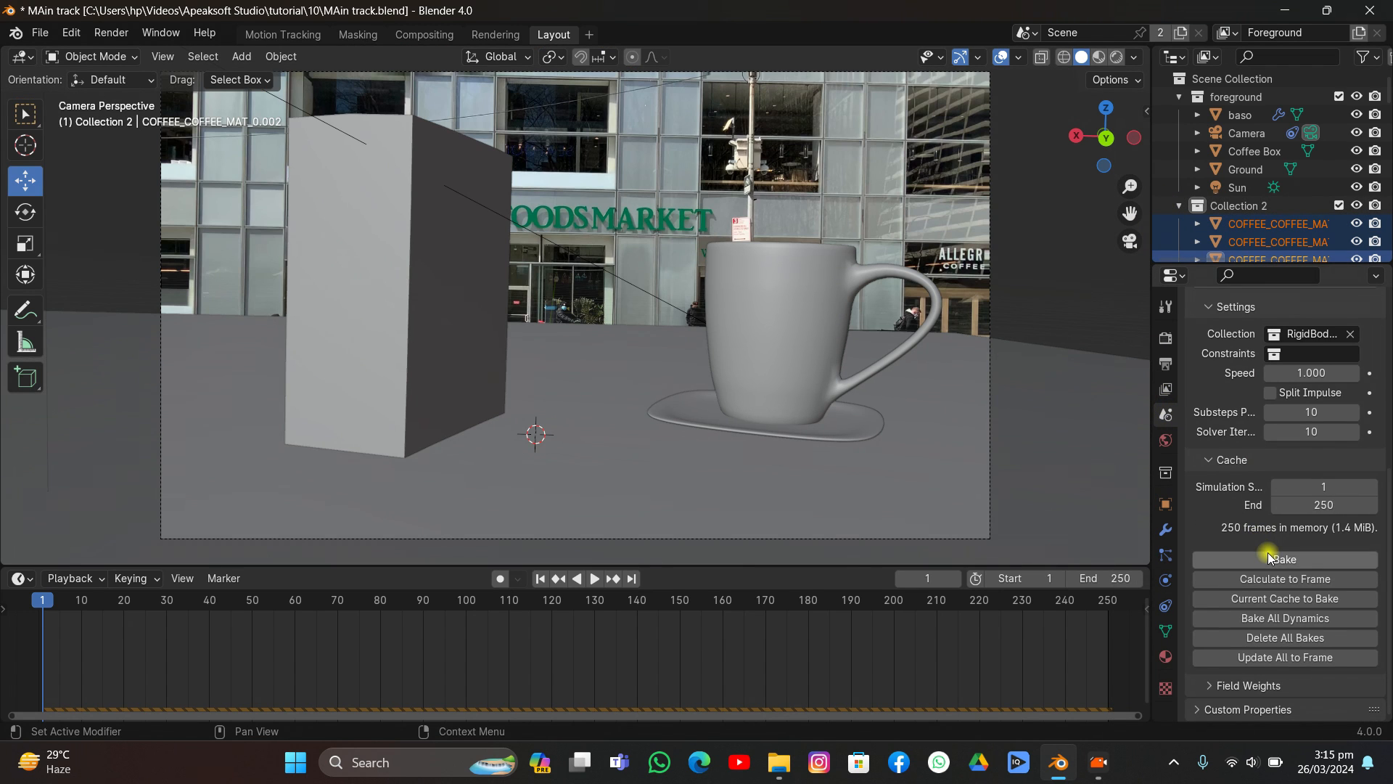
key(ctrl+s)
click(1268, 556)
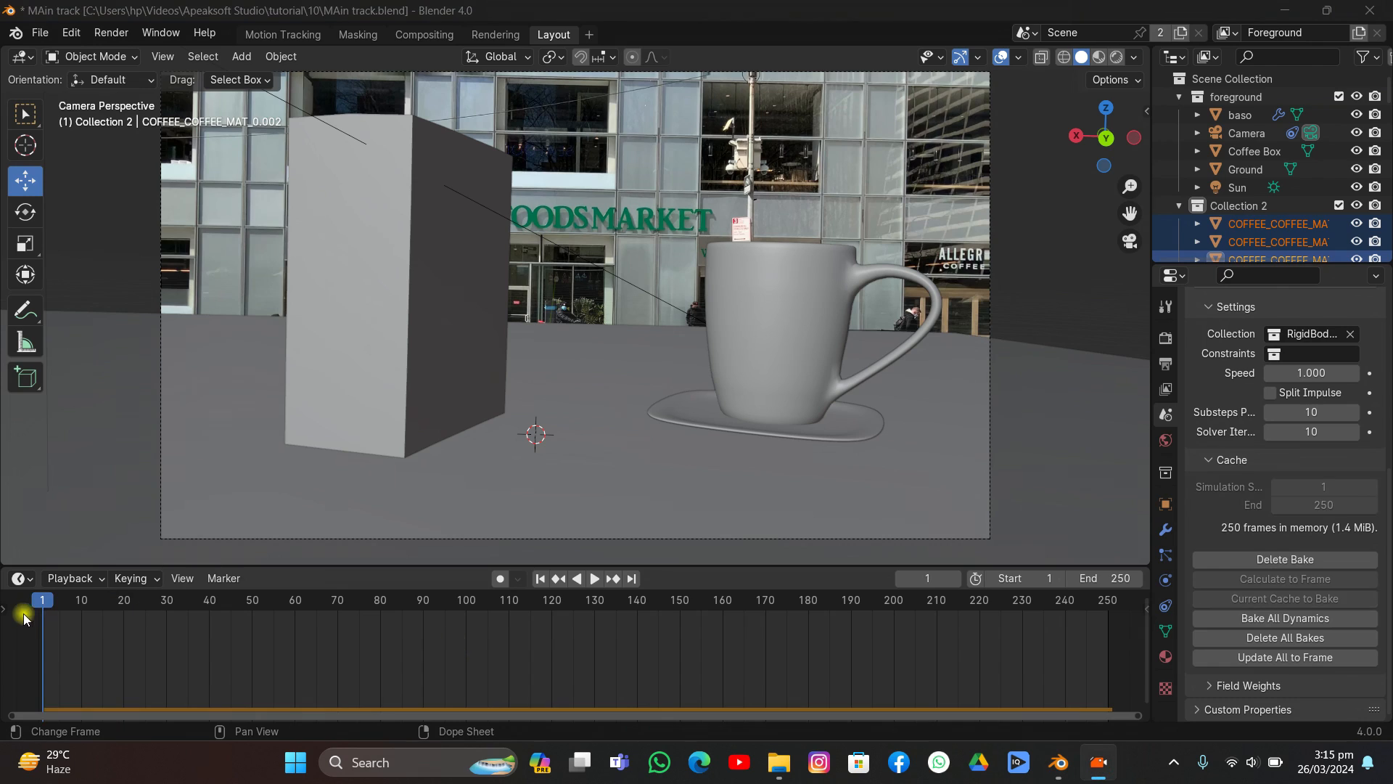
Step: Play the baked bean fall through the camera, preview frame 163 in rendered shading, and return to solid shading
key(space)
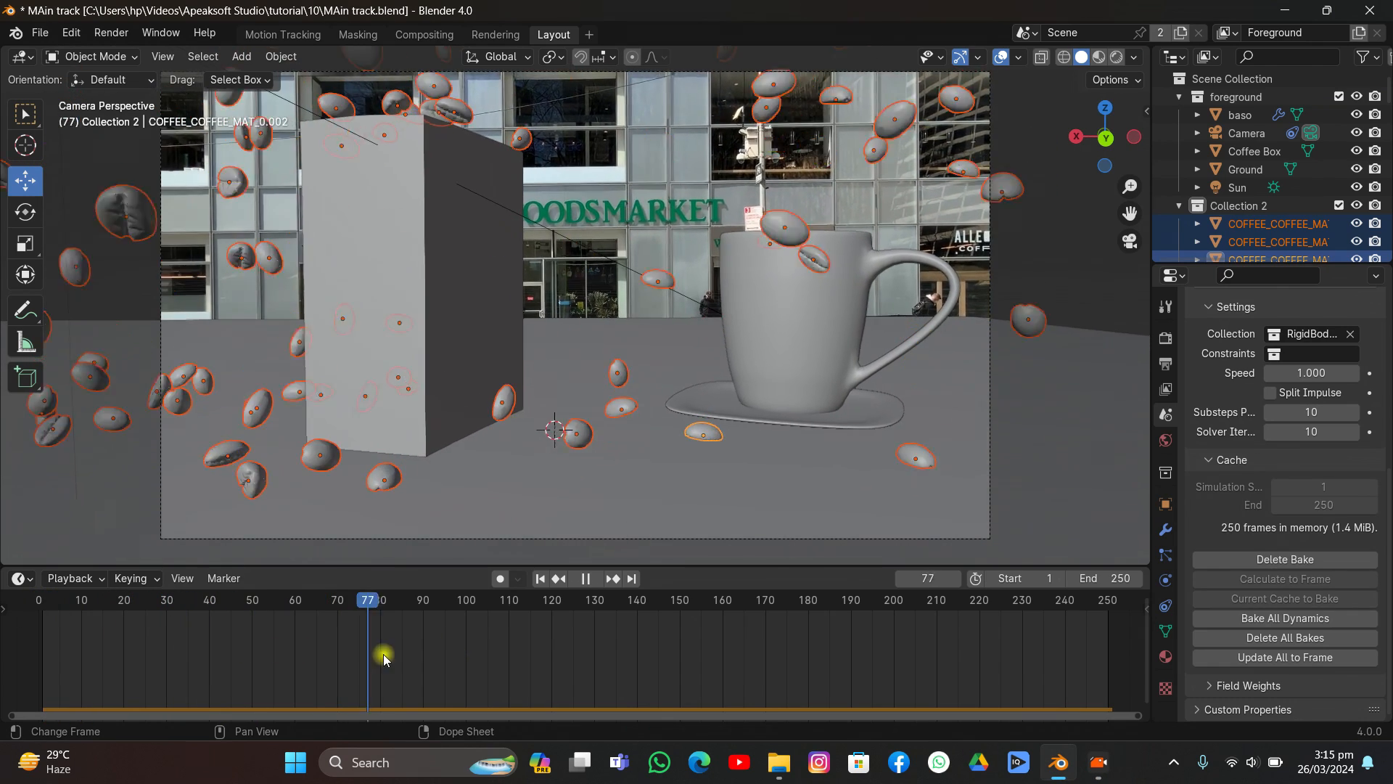
key(space)
click(623, 292)
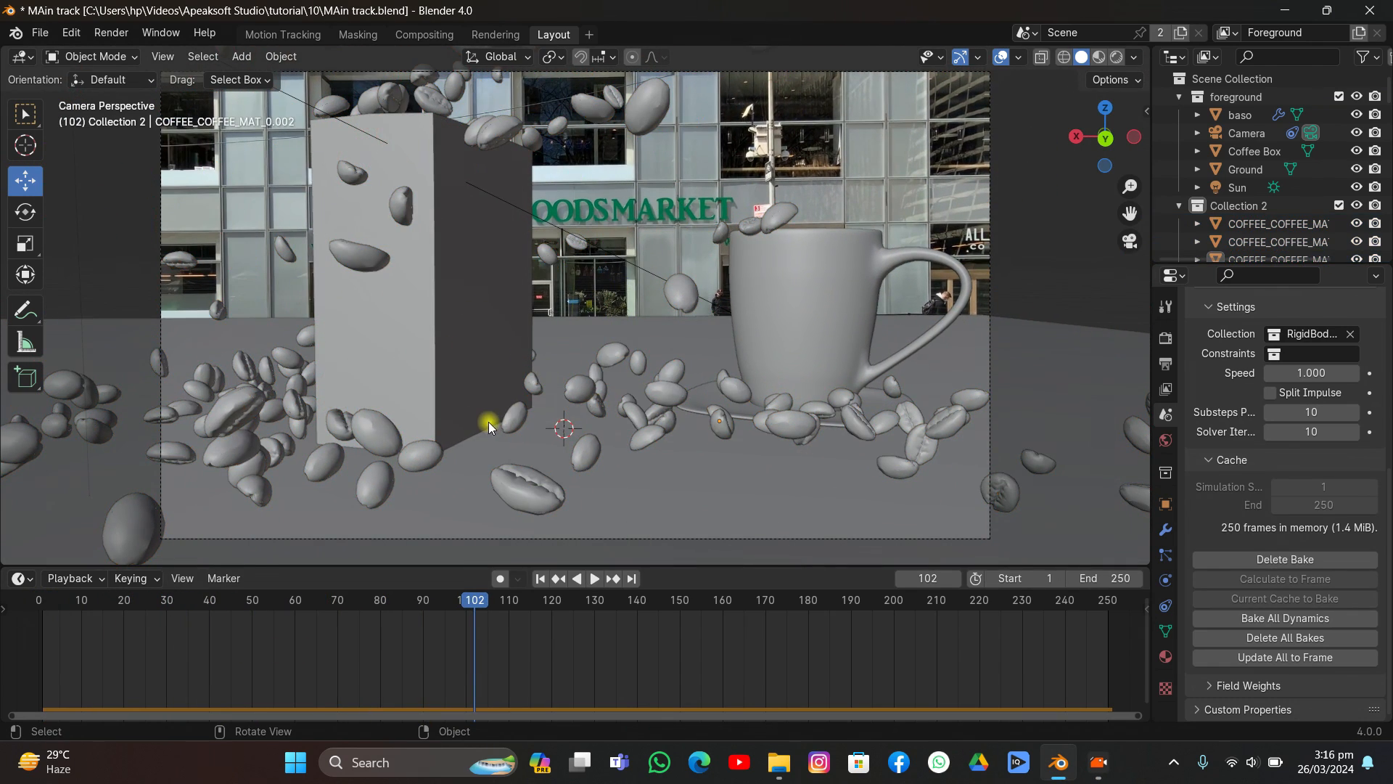
key(space)
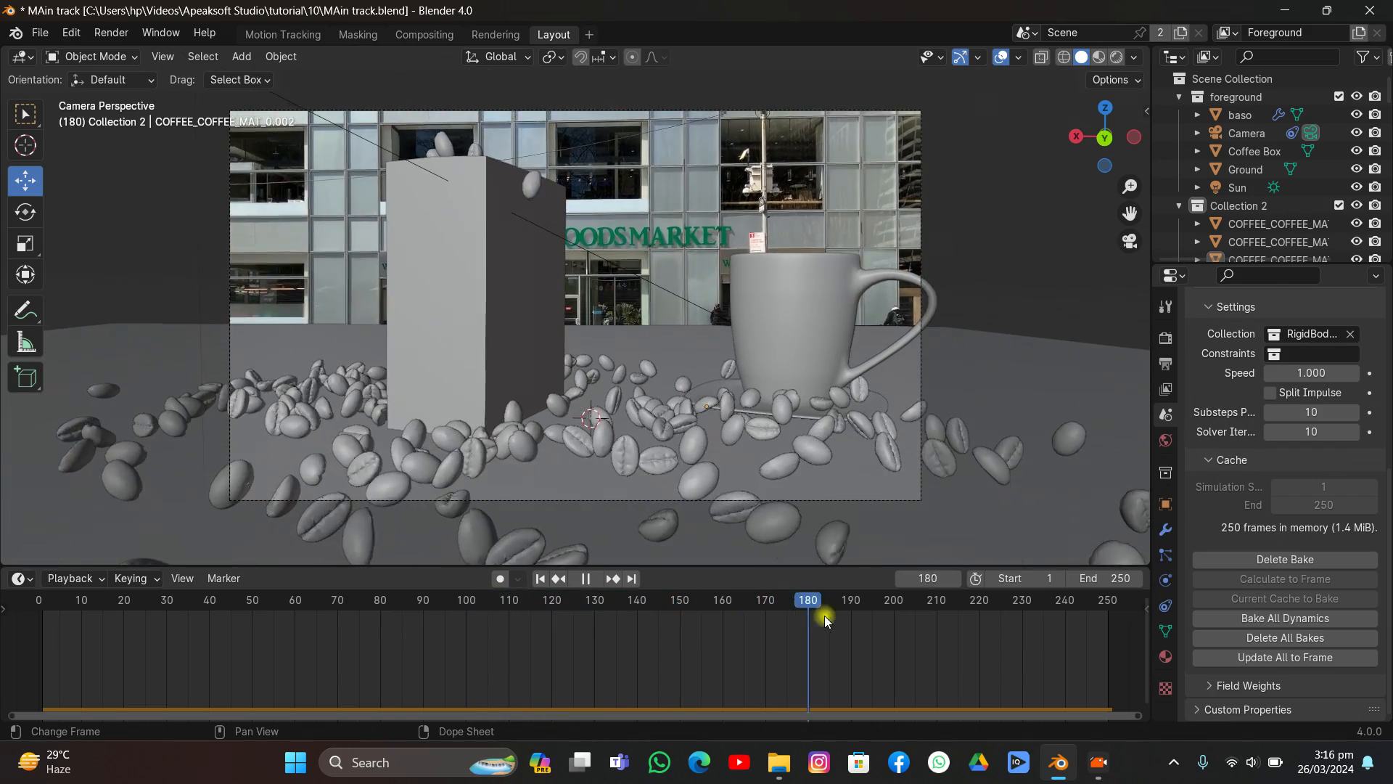
drag(824, 615, 735, 566)
key(space)
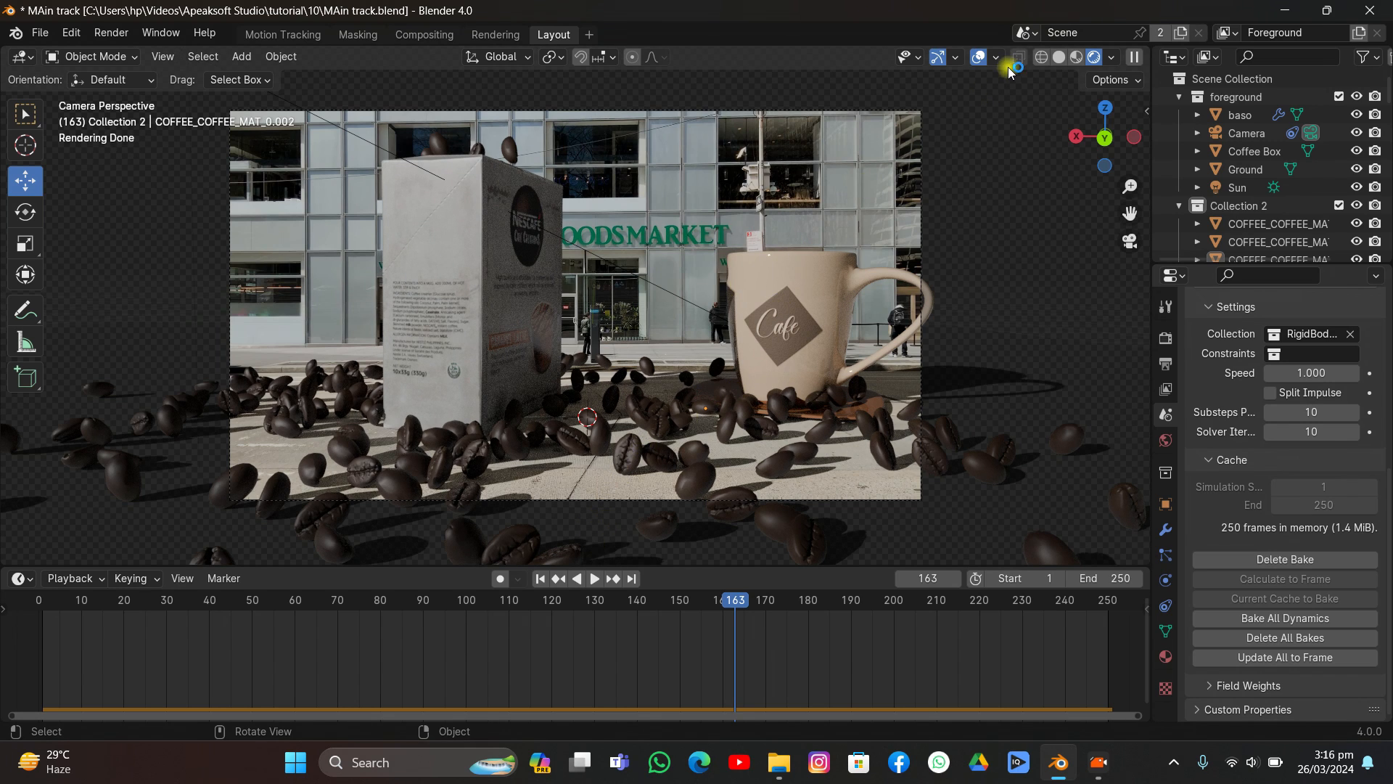
click(1059, 58)
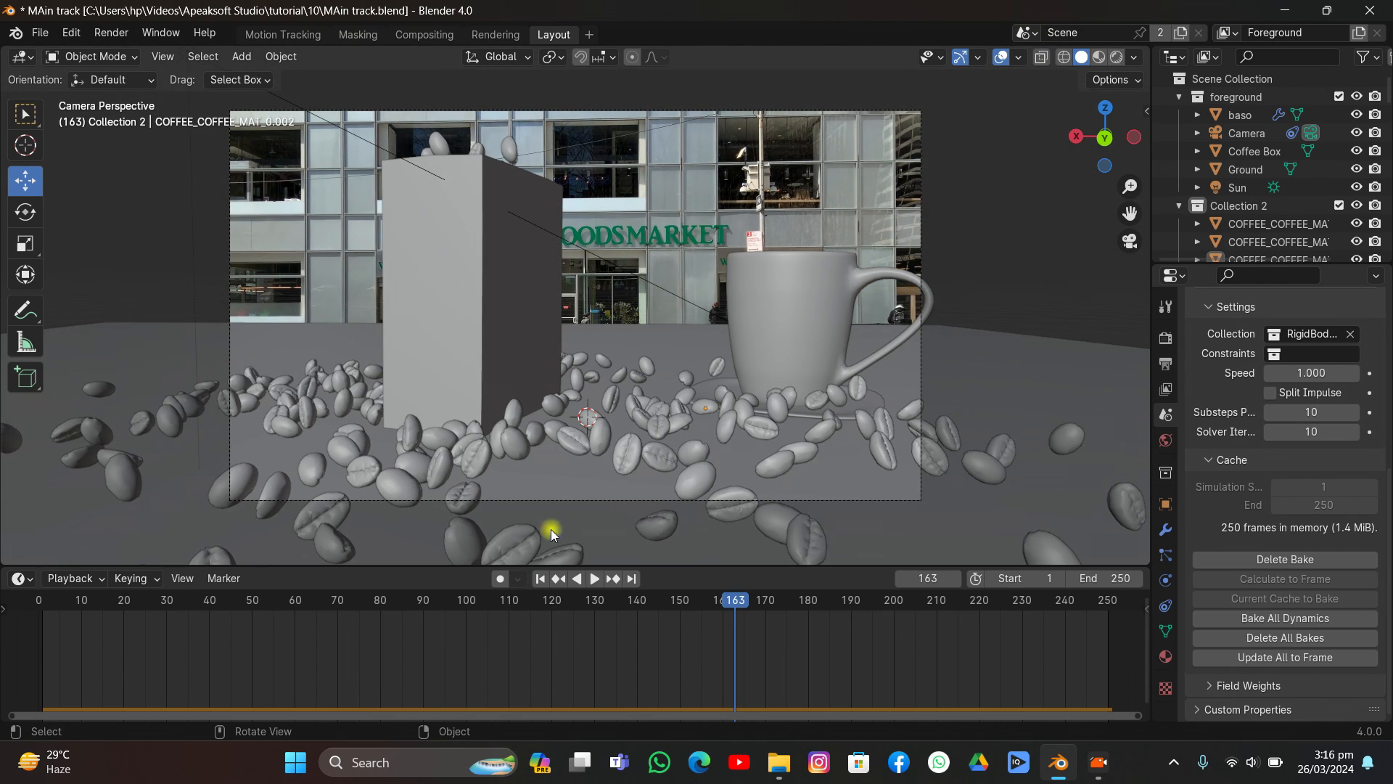
Step: Return to frame 1, select all objects in Collection 2, and delete the Rigid Body World bake
click(542, 579)
middle_drag(664, 418, 786, 377)
scroll(683, 394, down, 8)
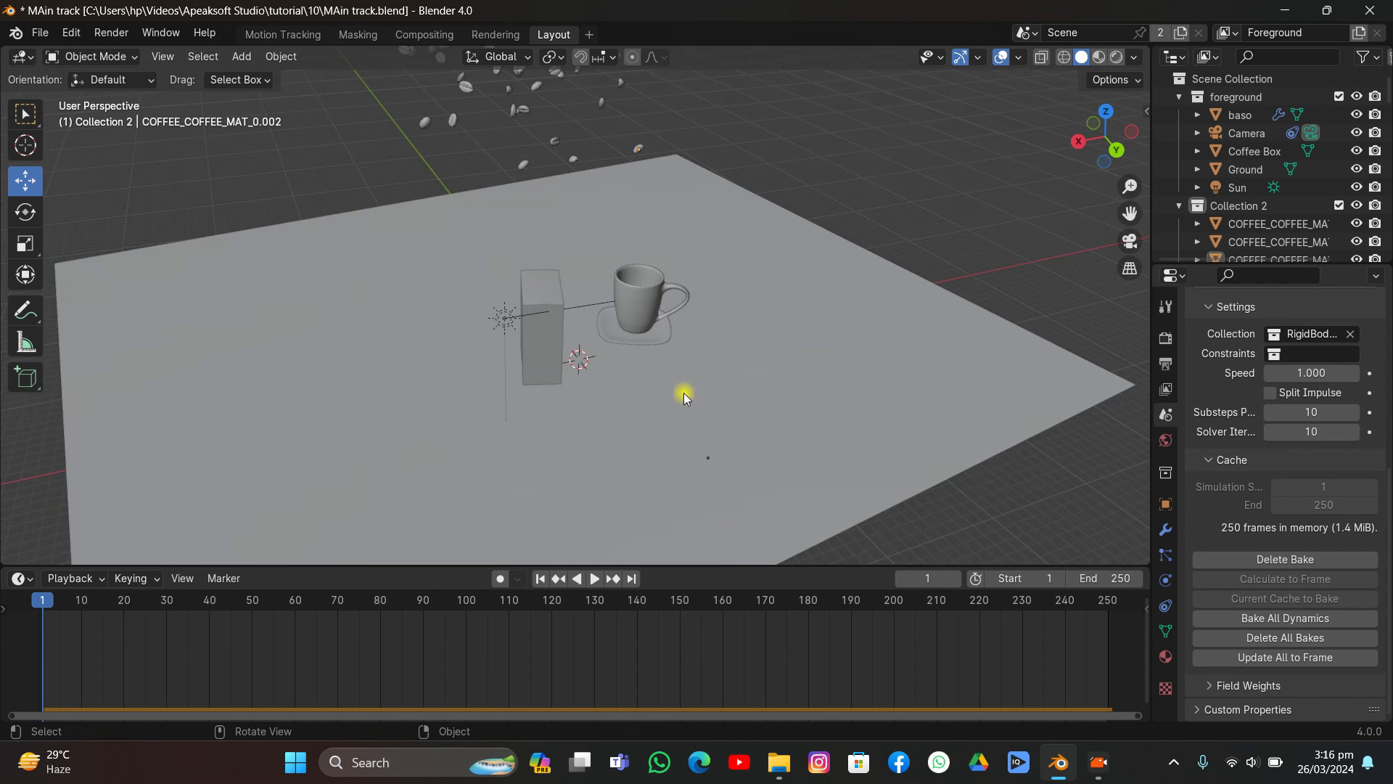
middle_drag(682, 385, 686, 326)
right_click(1242, 207)
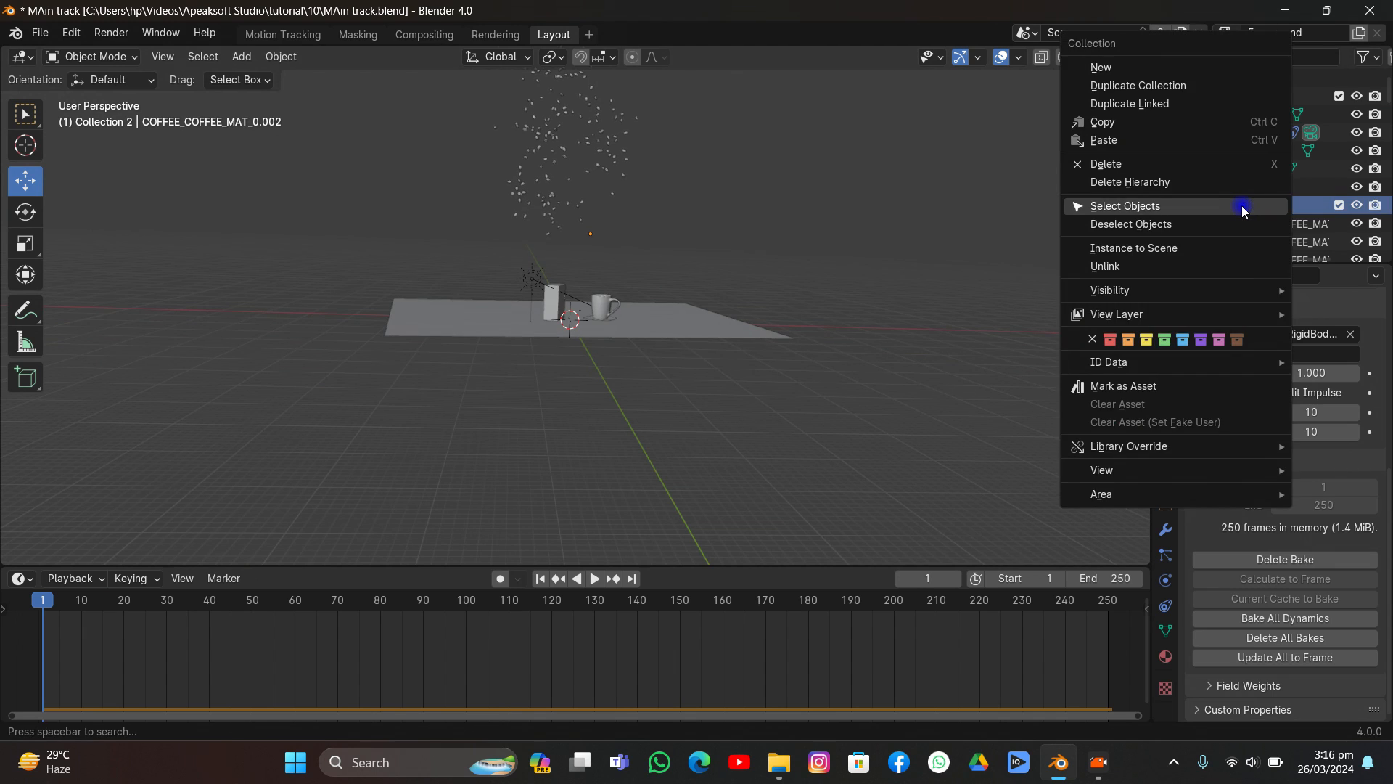
click(1243, 205)
click(1250, 563)
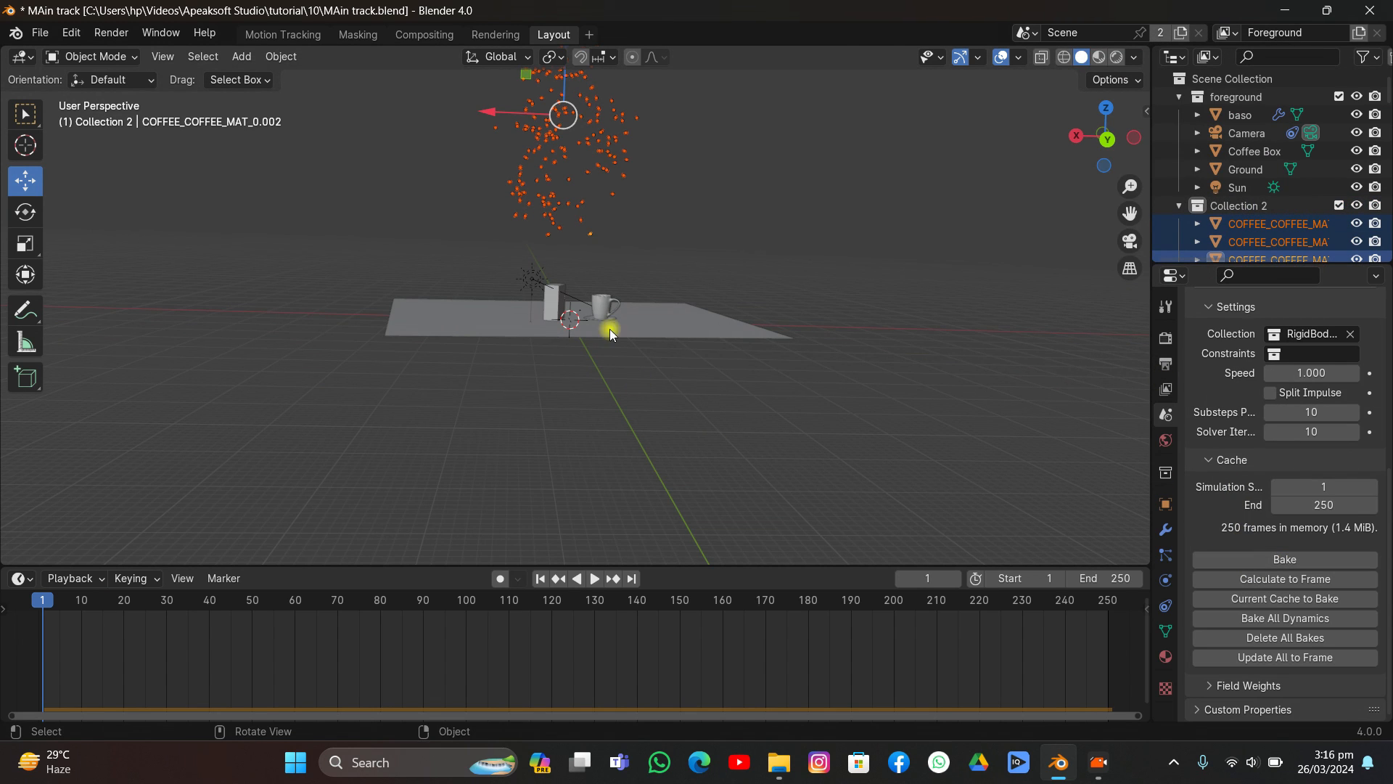
Step: Set the transform pivot point to Individual Origins and scale the selected coffee beans down slightly
click(554, 57)
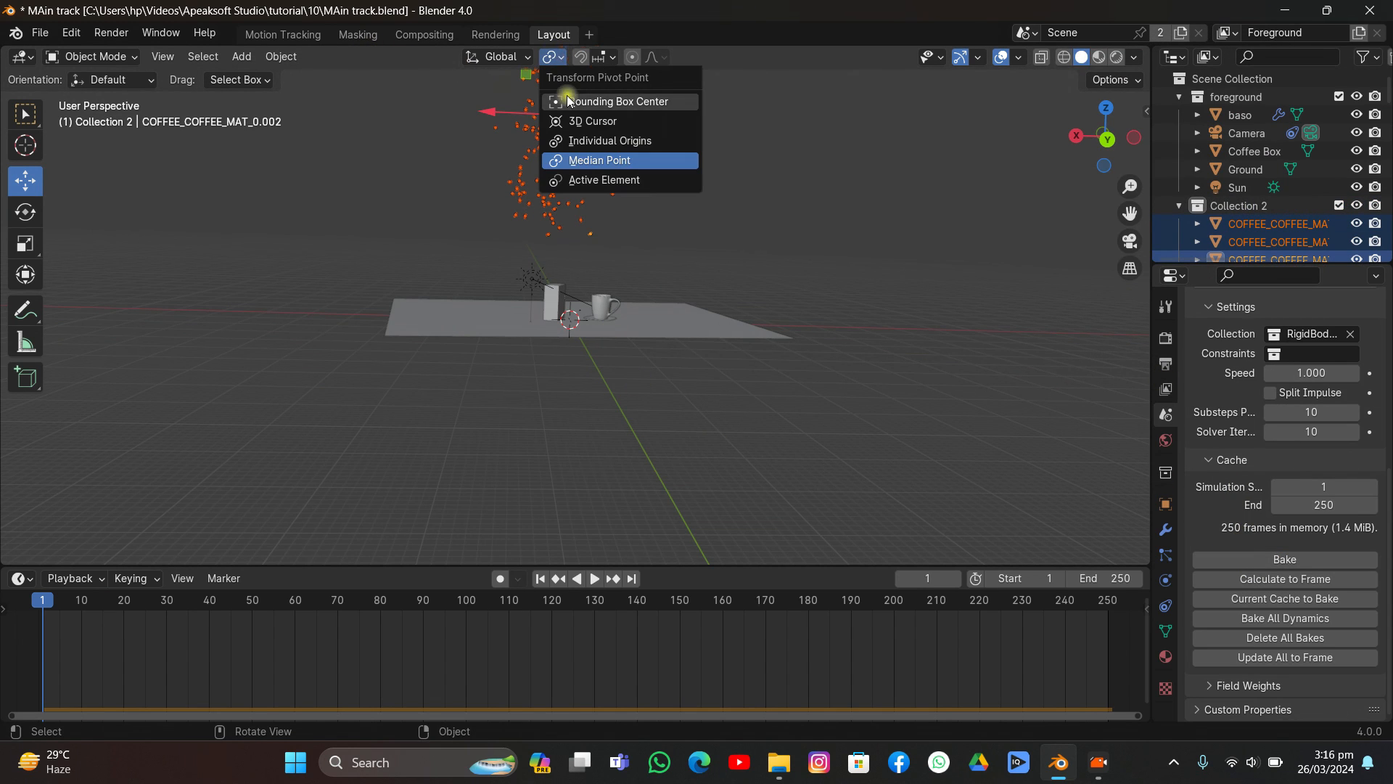
click(580, 137)
middle_drag(572, 182, 678, 249)
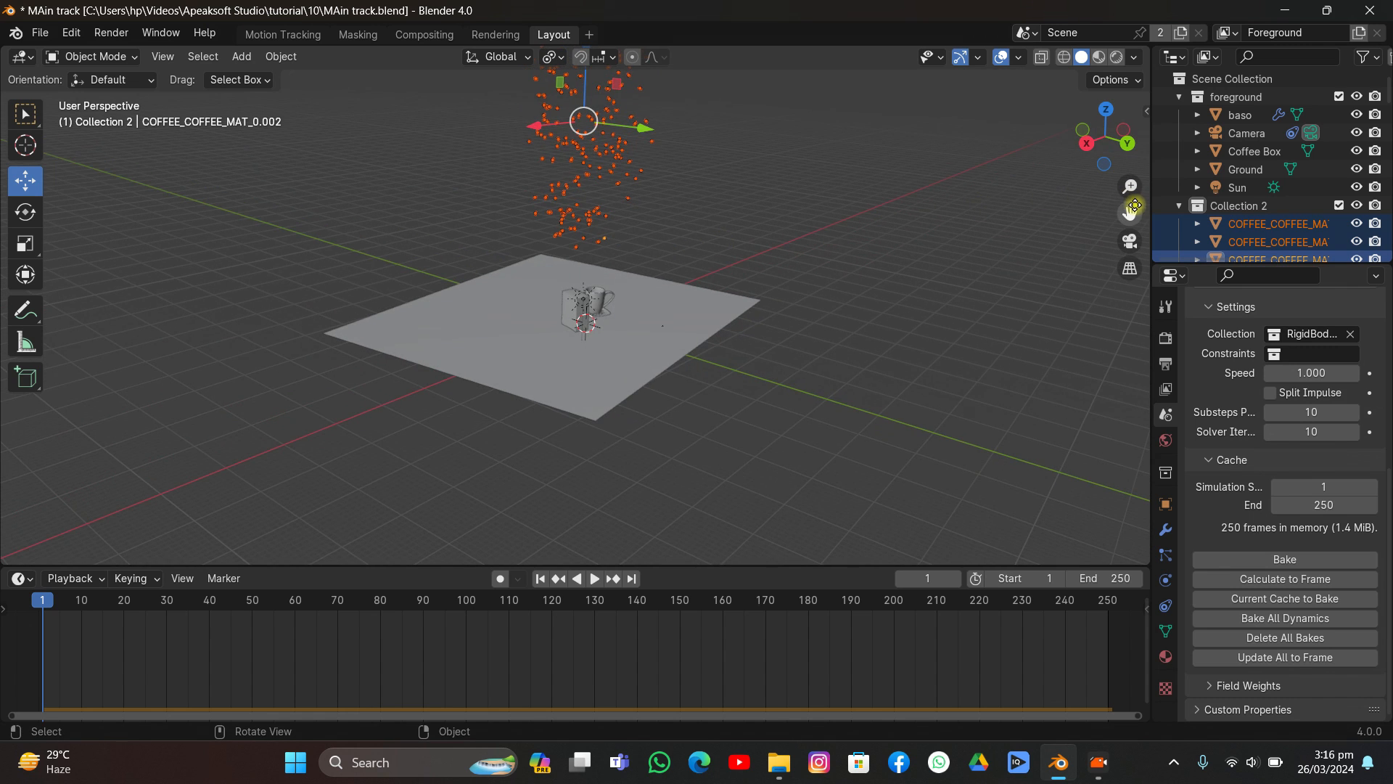
drag(1130, 212, 1130, 330)
click(554, 57)
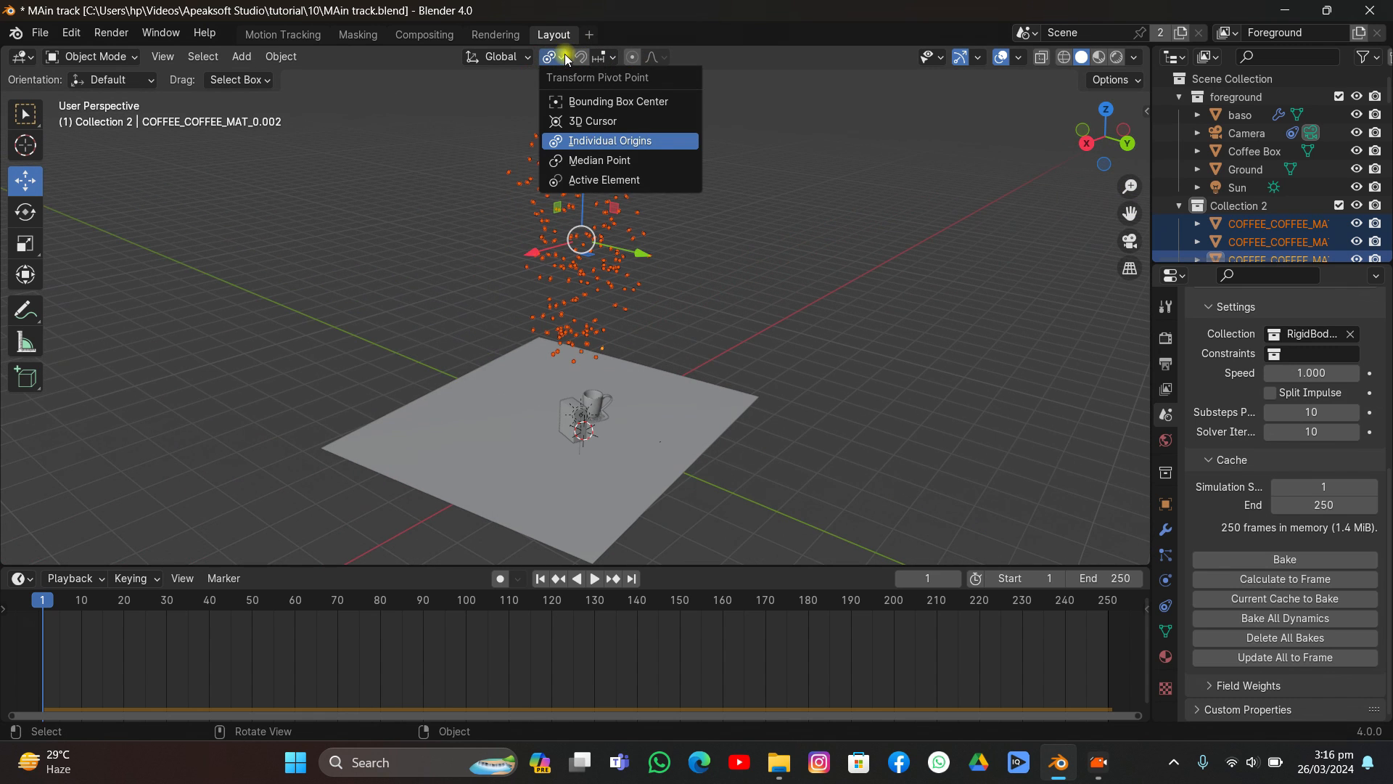
middle_drag(547, 306, 607, 292)
scroll(607, 292, up, 3)
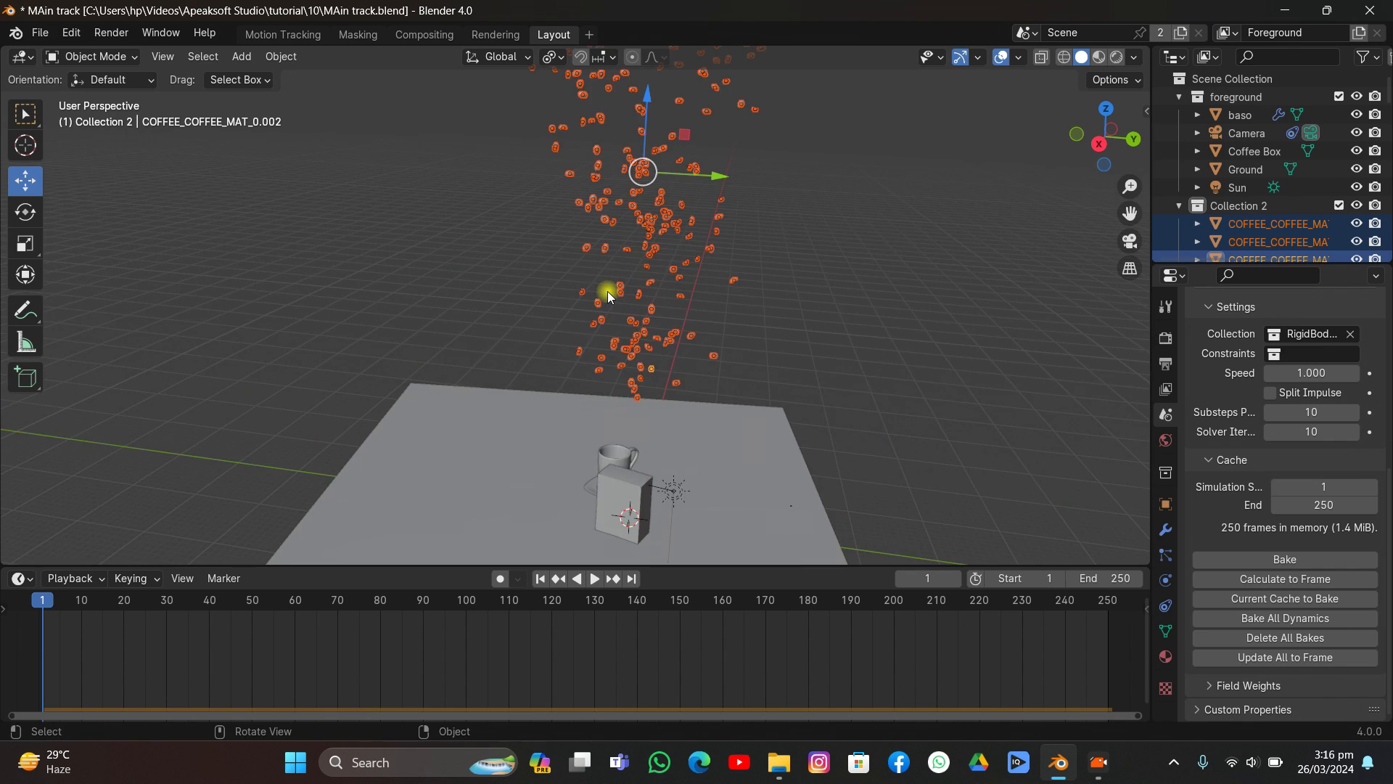
scroll(608, 290, up, 6)
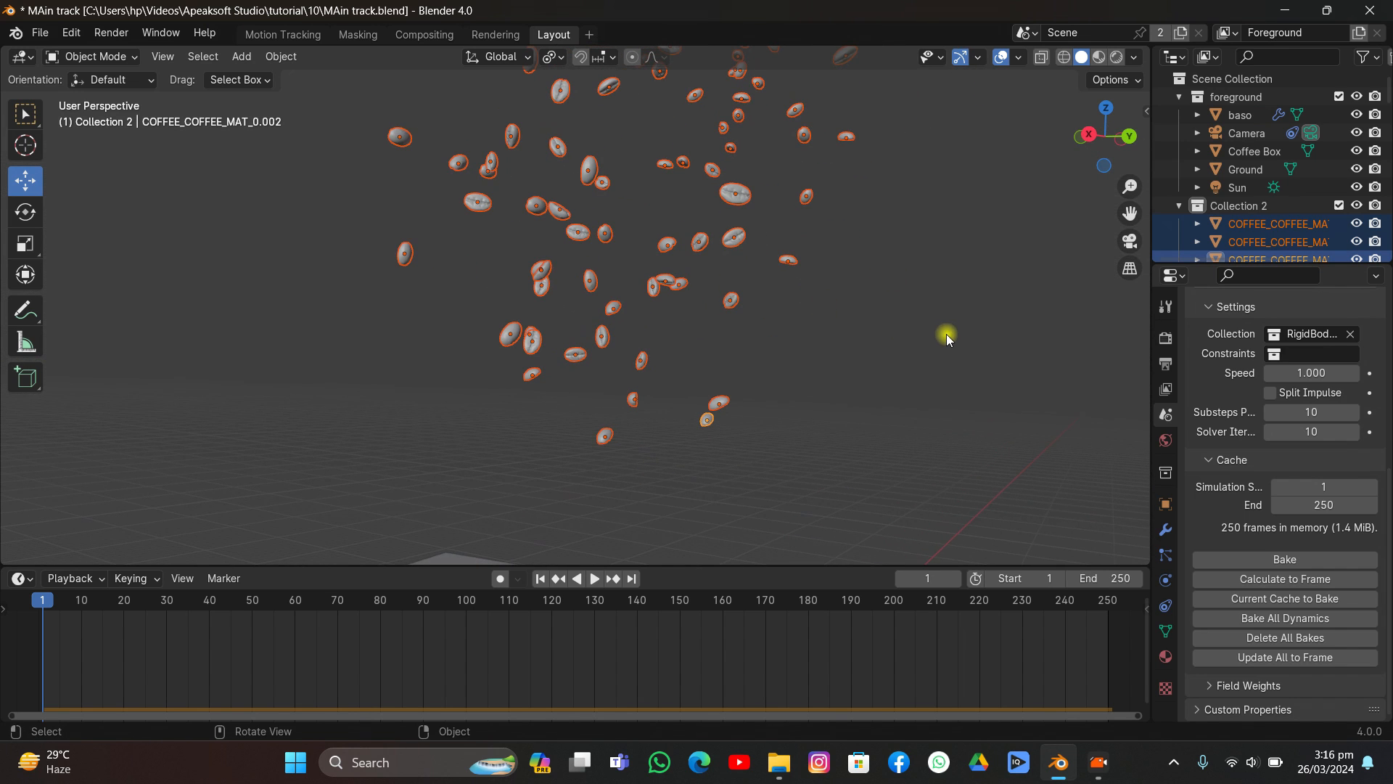
key(s)
click(835, 246)
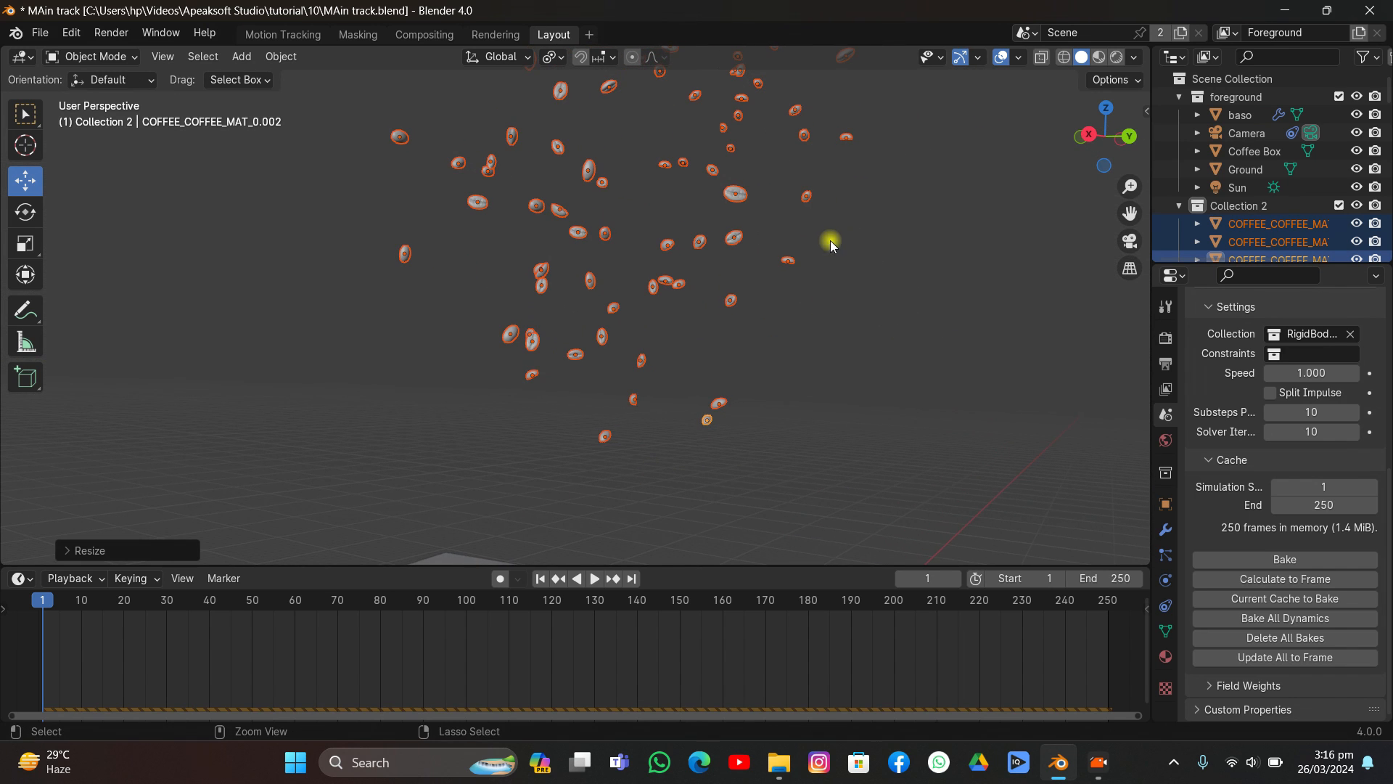
Step: Save the file and bake the Rigid Body World simulation with the smaller beans
key(ctrl+s)
click(1250, 557)
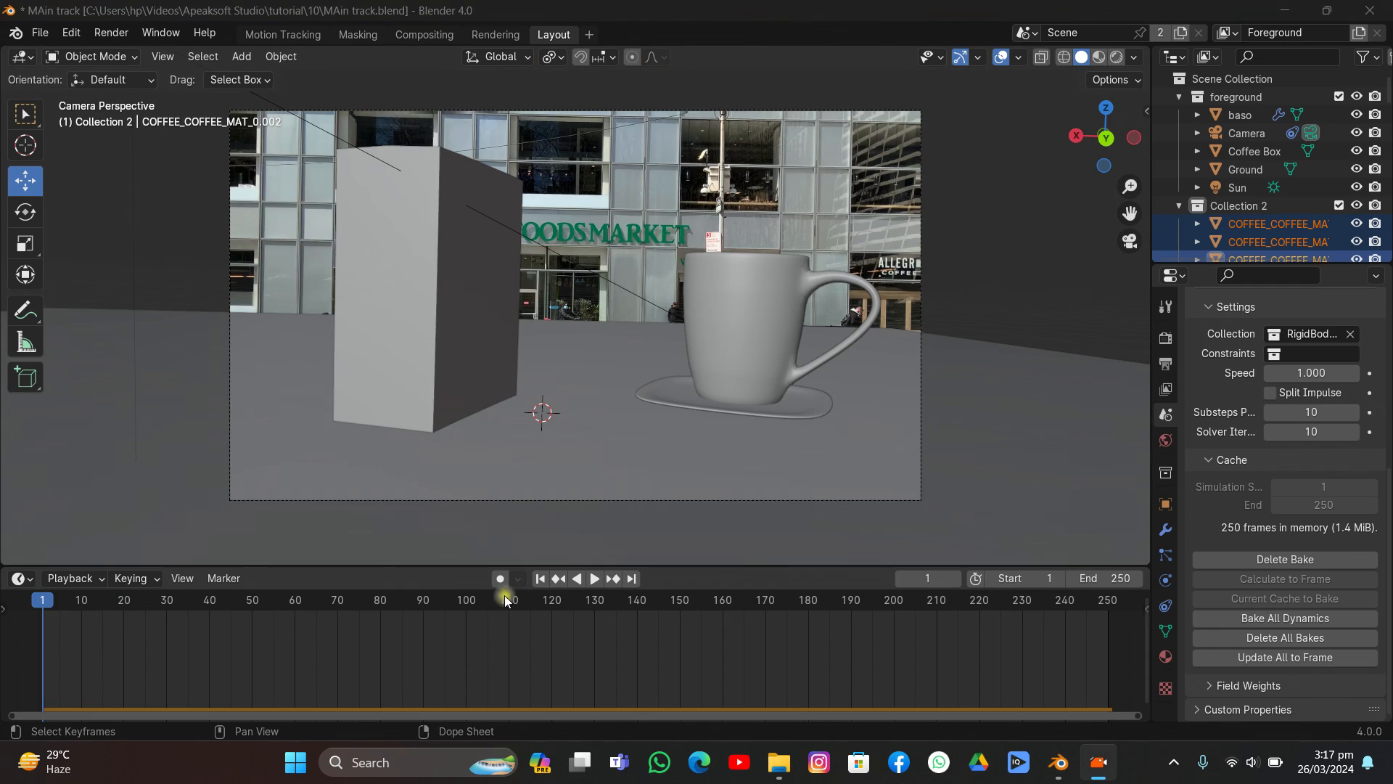
Step: Play the animation through the camera from frame 1, stop it at frame 241, and save the file
click(578, 579)
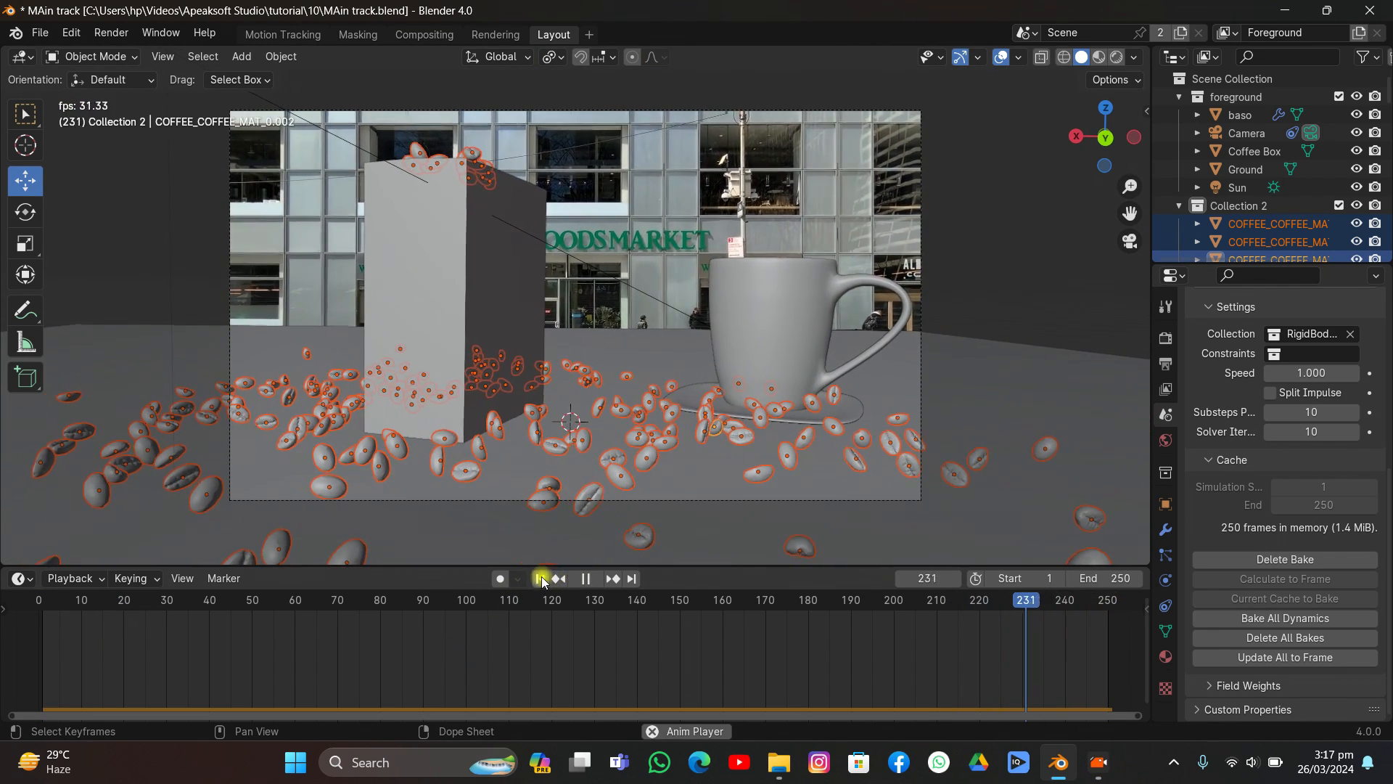
click(580, 579)
click(540, 578)
click(589, 578)
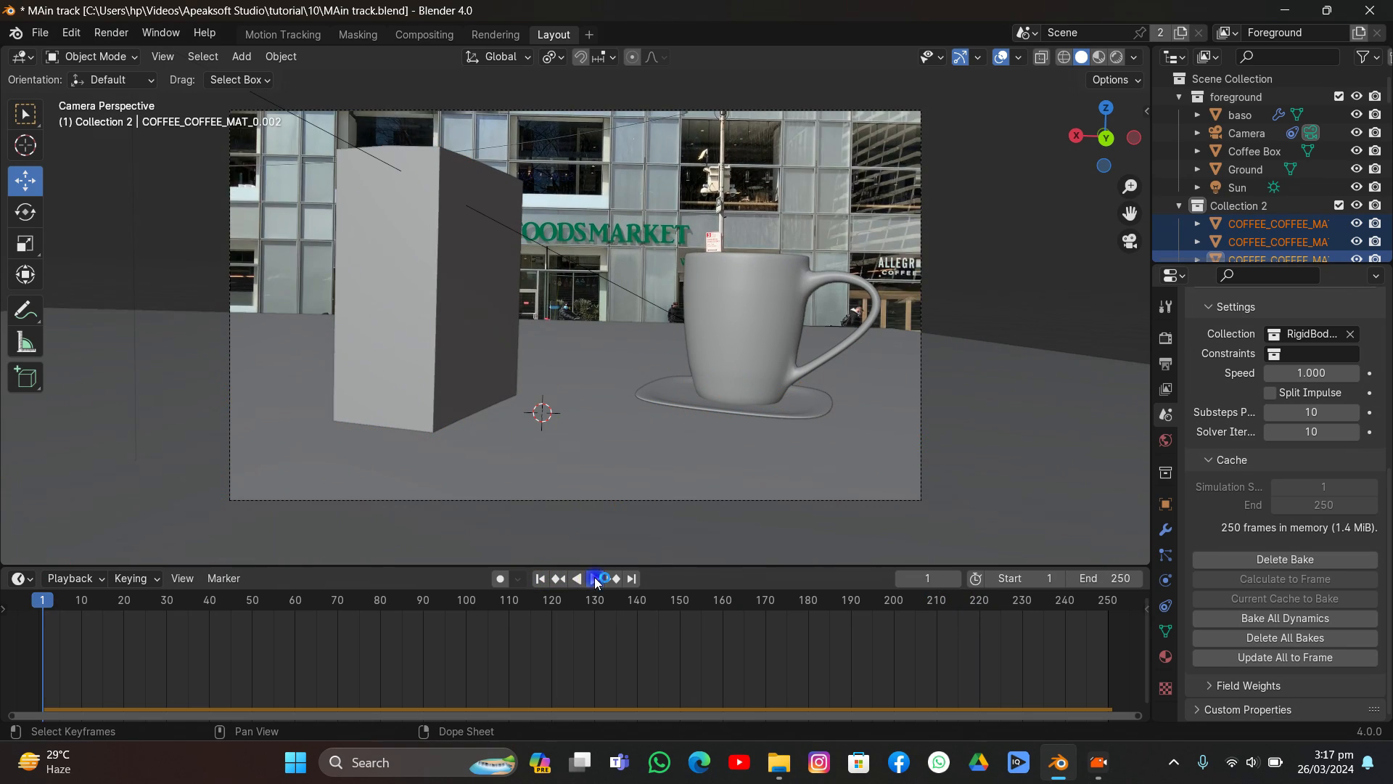
click(576, 455)
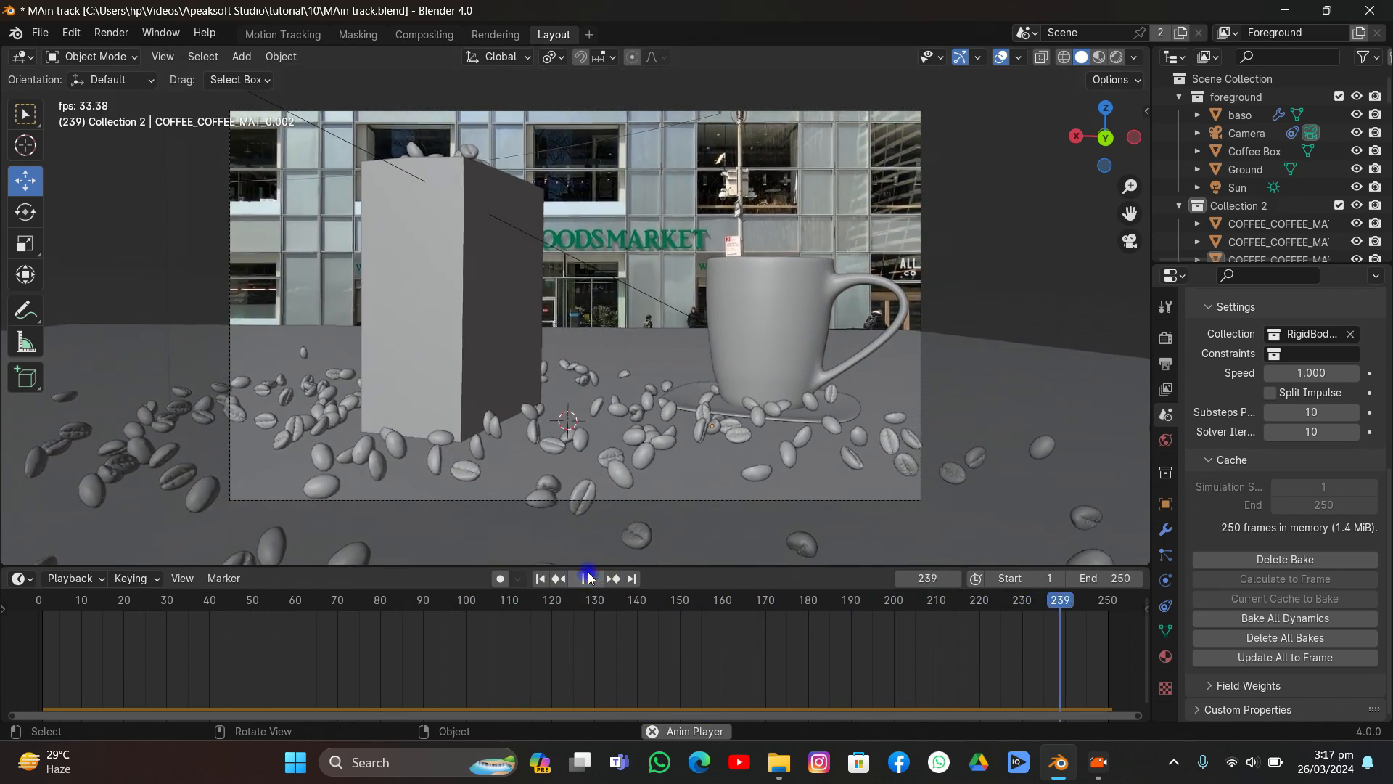
key(space)
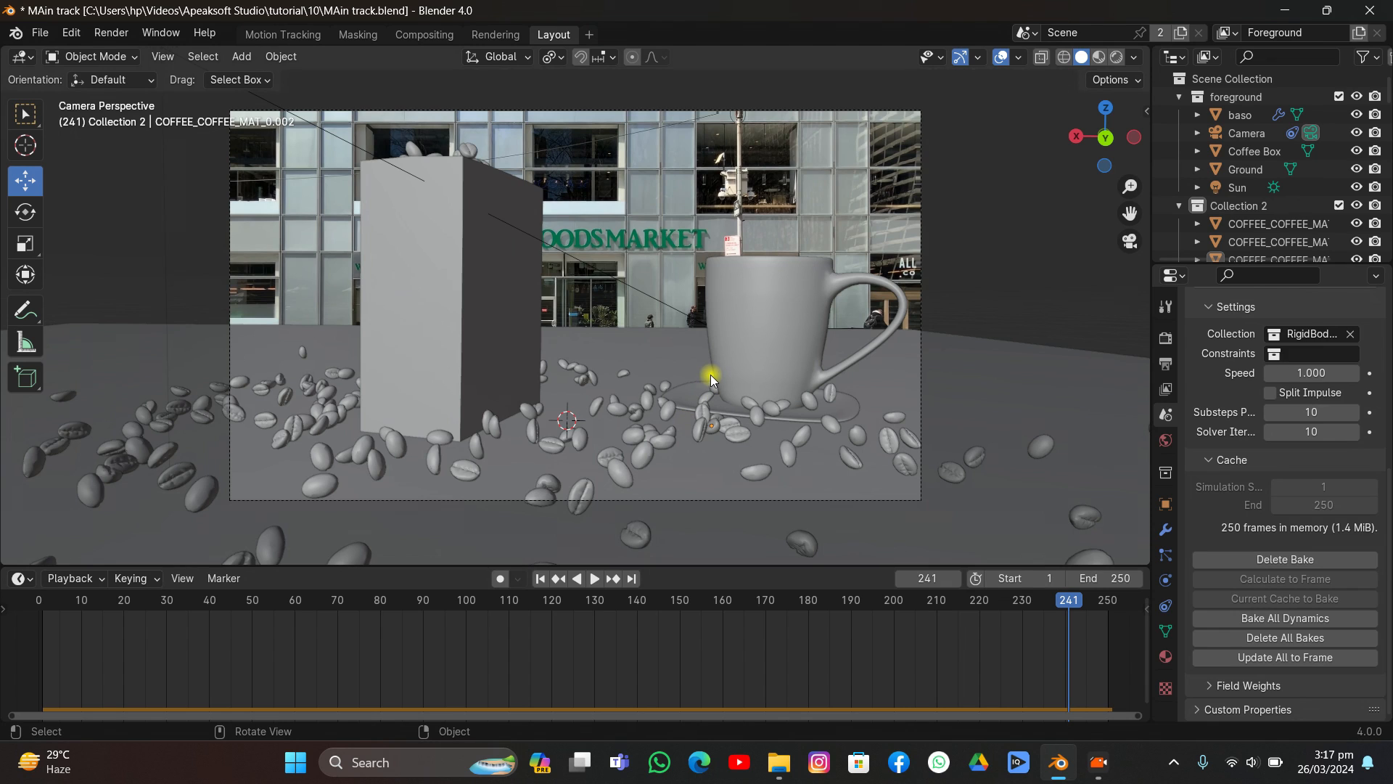
key(ctrl+s)
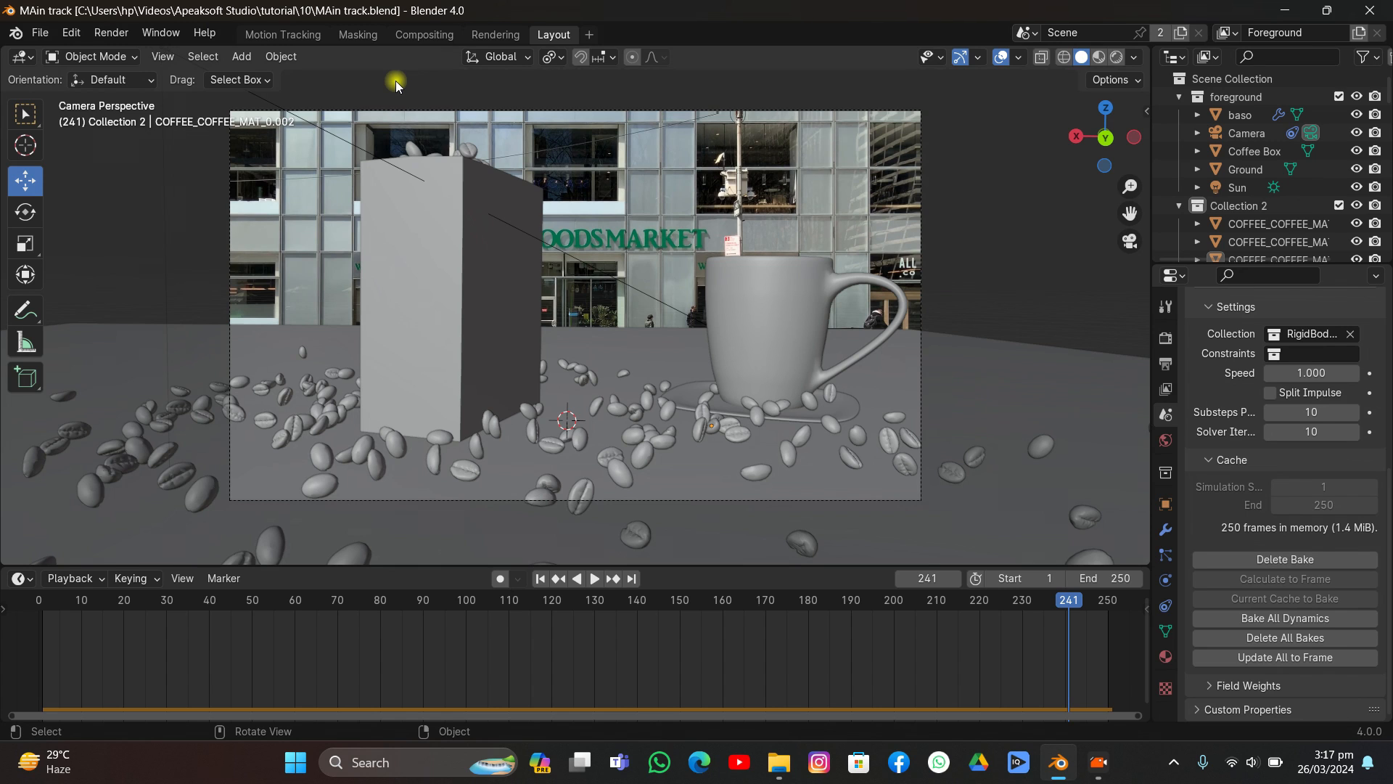
Step: Switch to the Compositing workspace and try a render of frame 241 at the current sample count
click(423, 35)
scroll(838, 363, down, 3)
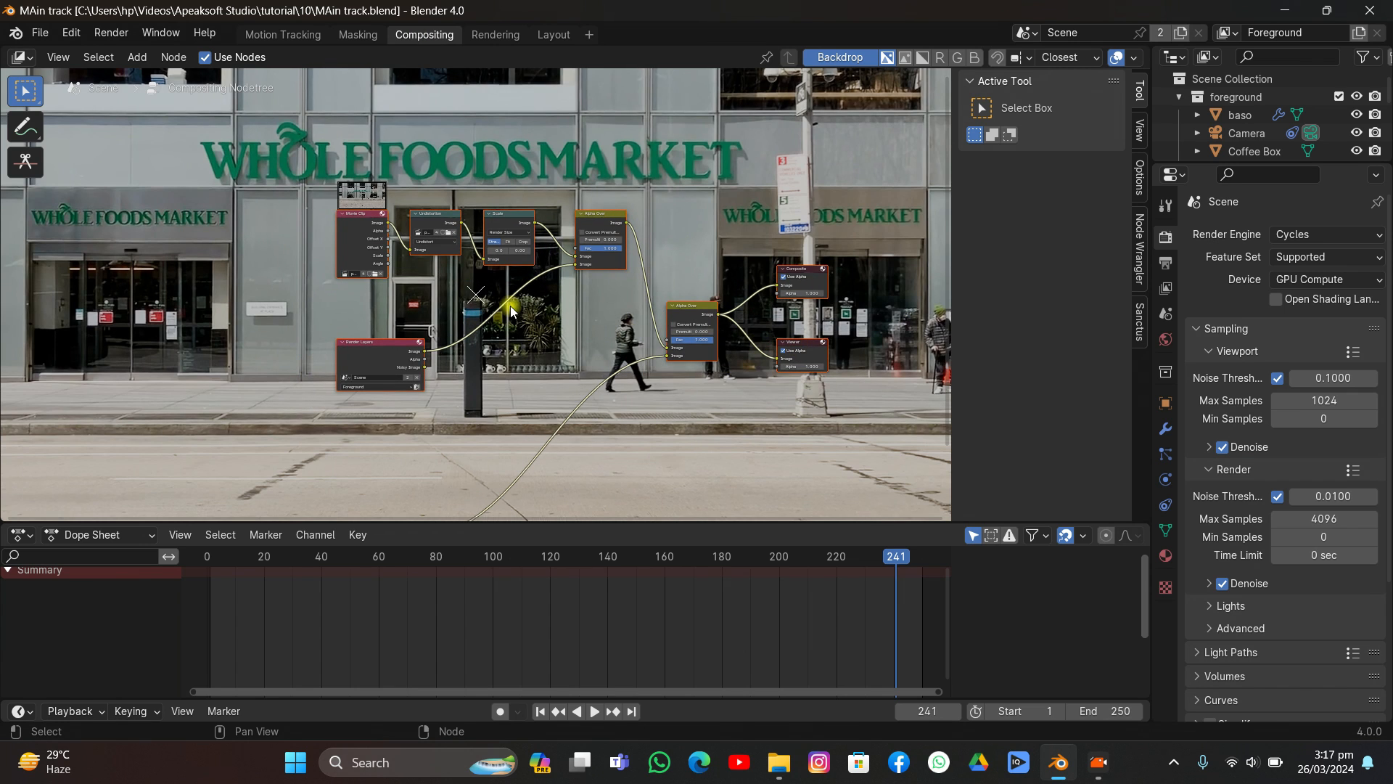
key(F12)
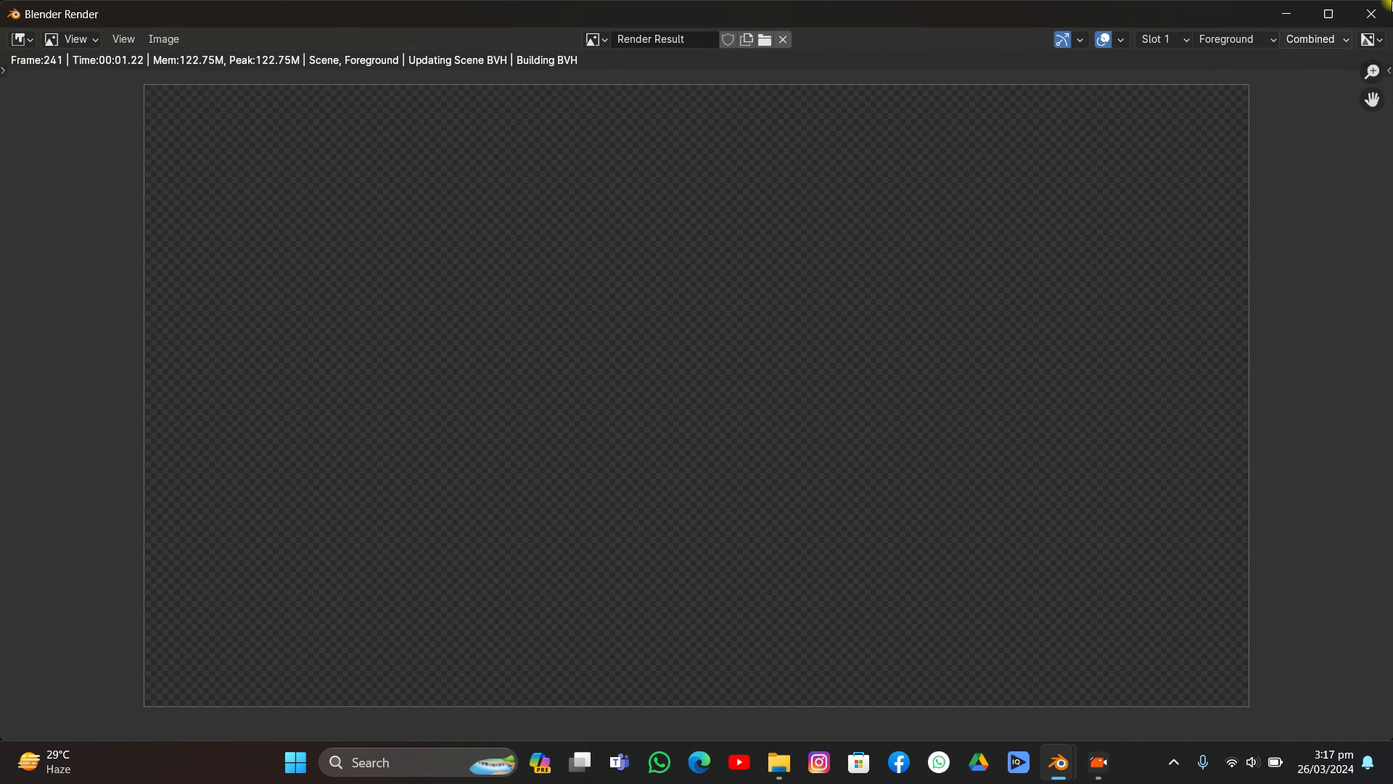
click(1329, 13)
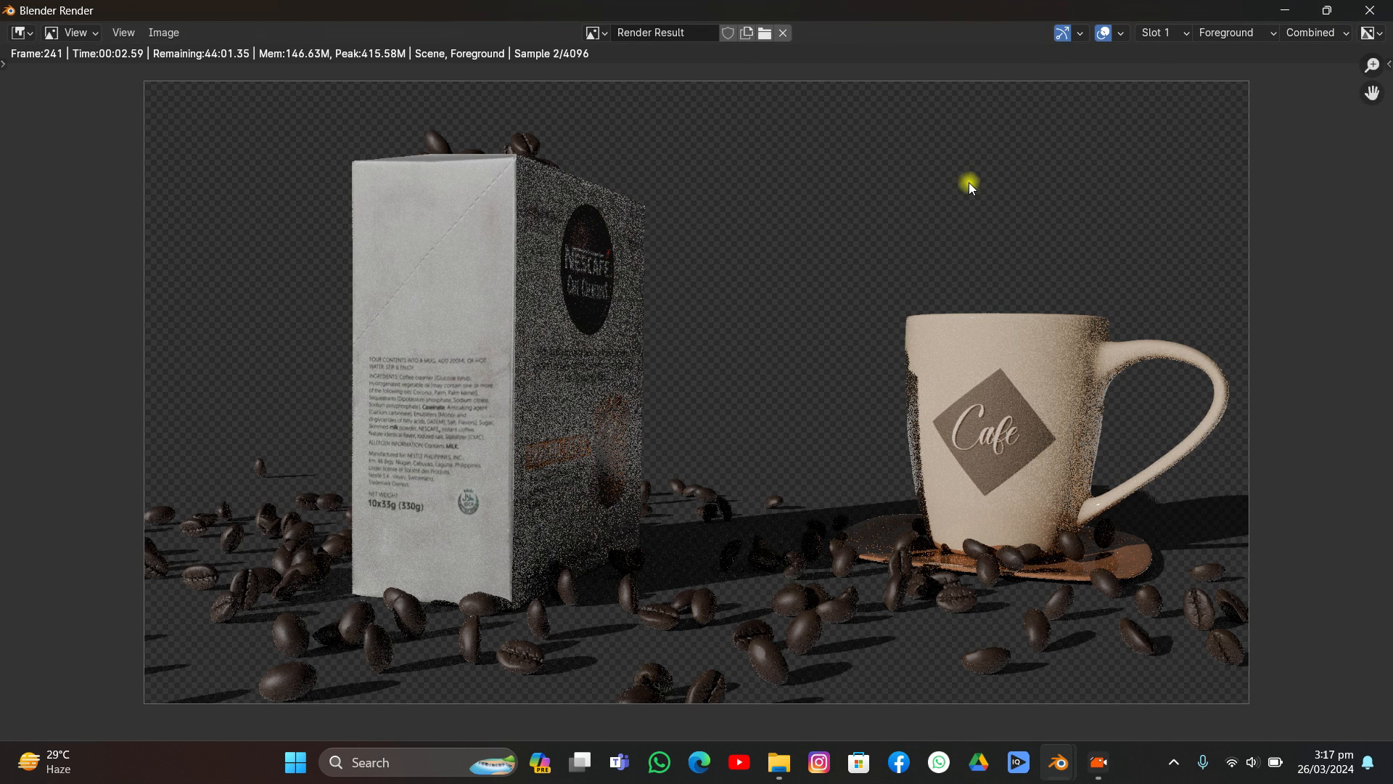
key(Escape)
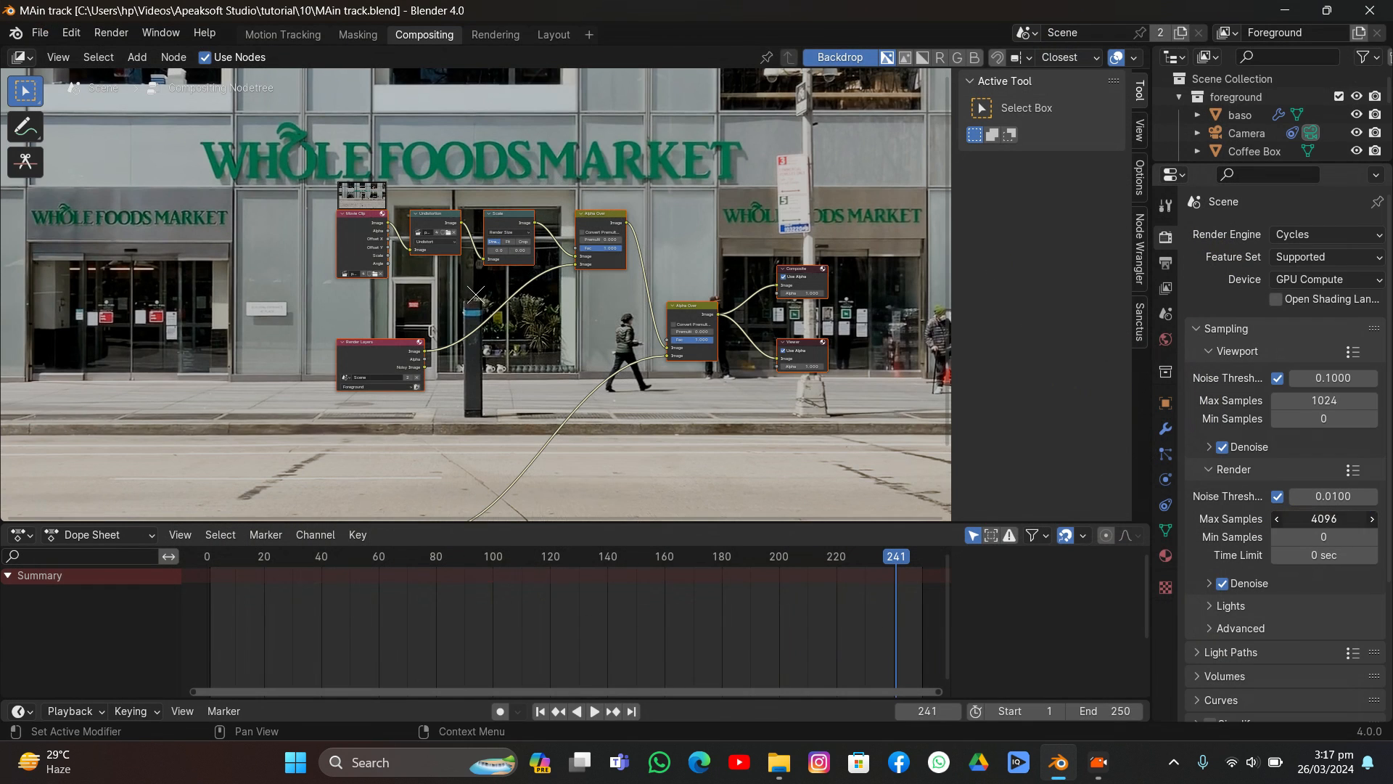
Step: Set the render Max Samples to 100, render frame 241, and examine the box and mug up close
click(1308, 518)
key(Return)
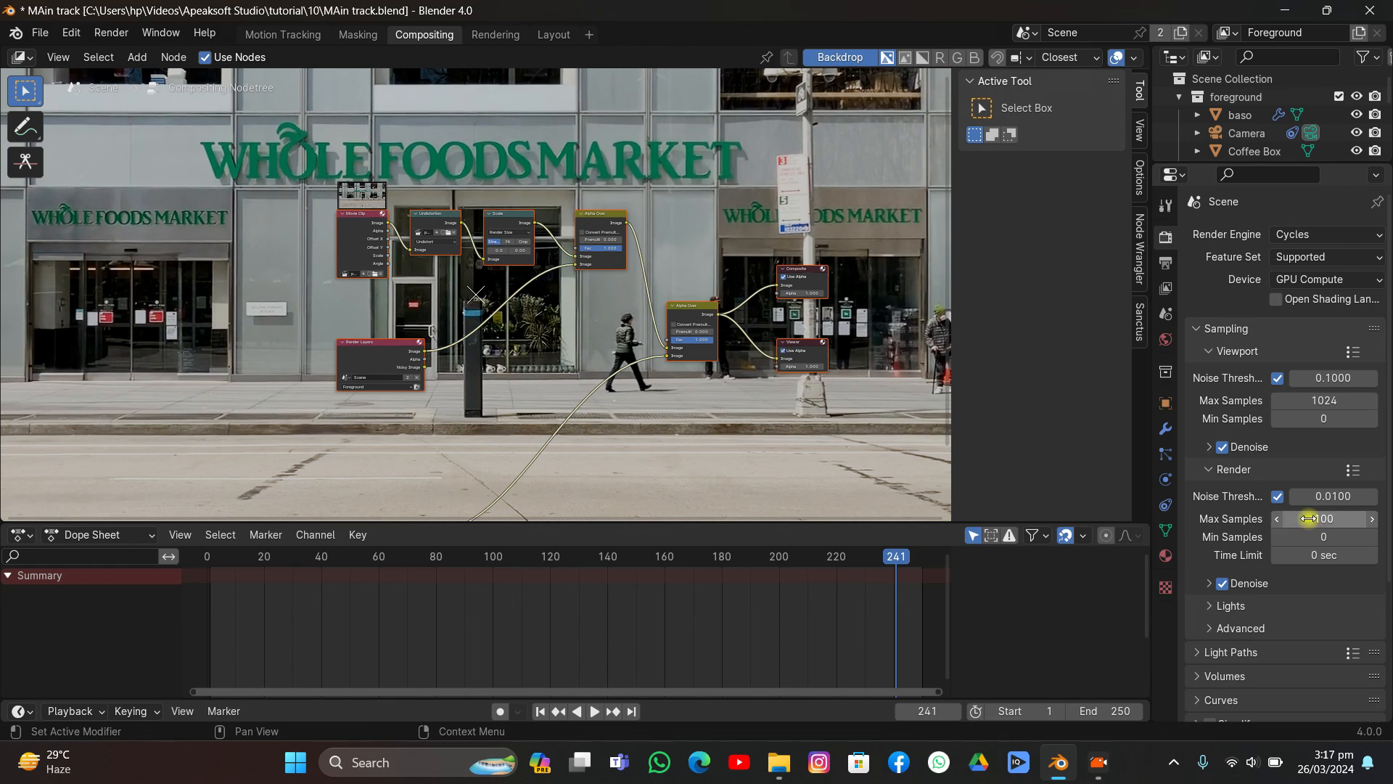
key(F12)
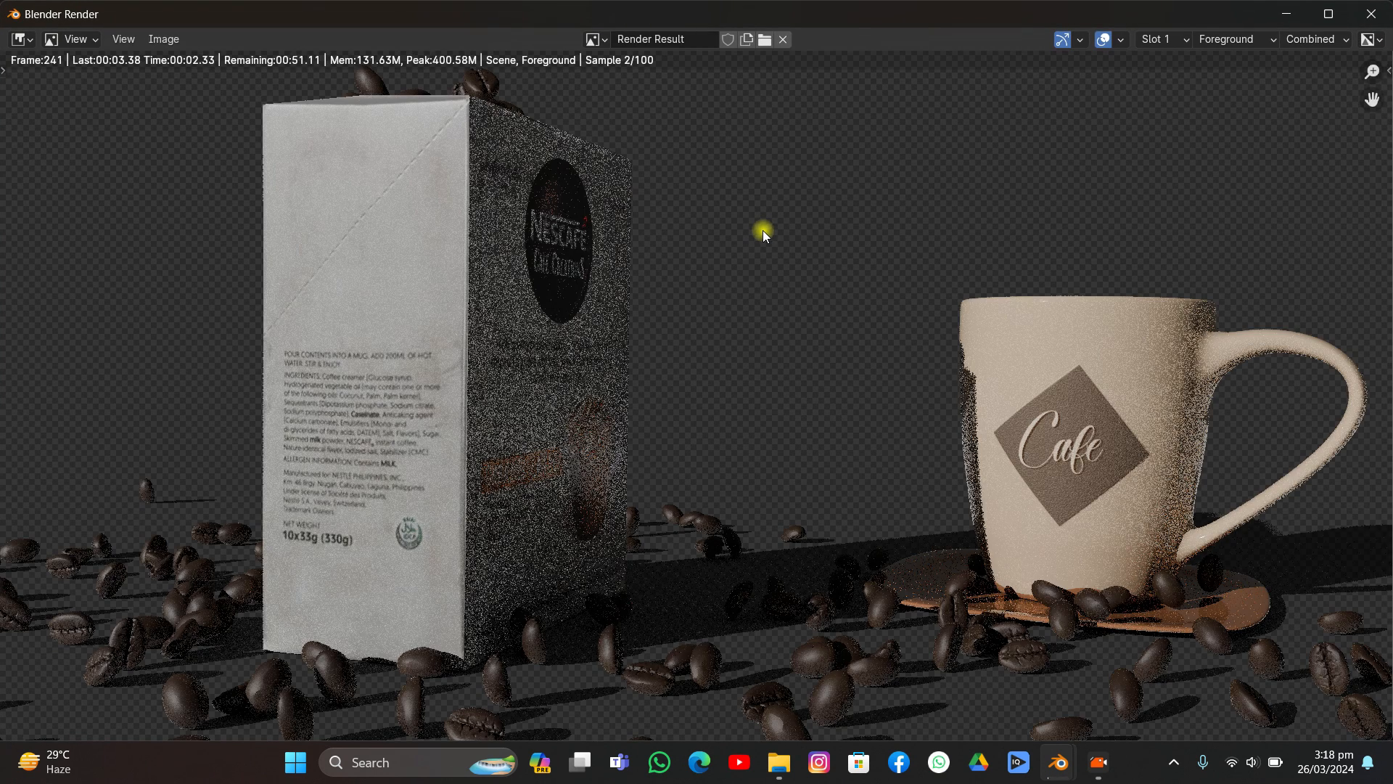
scroll(740, 299, down, 1)
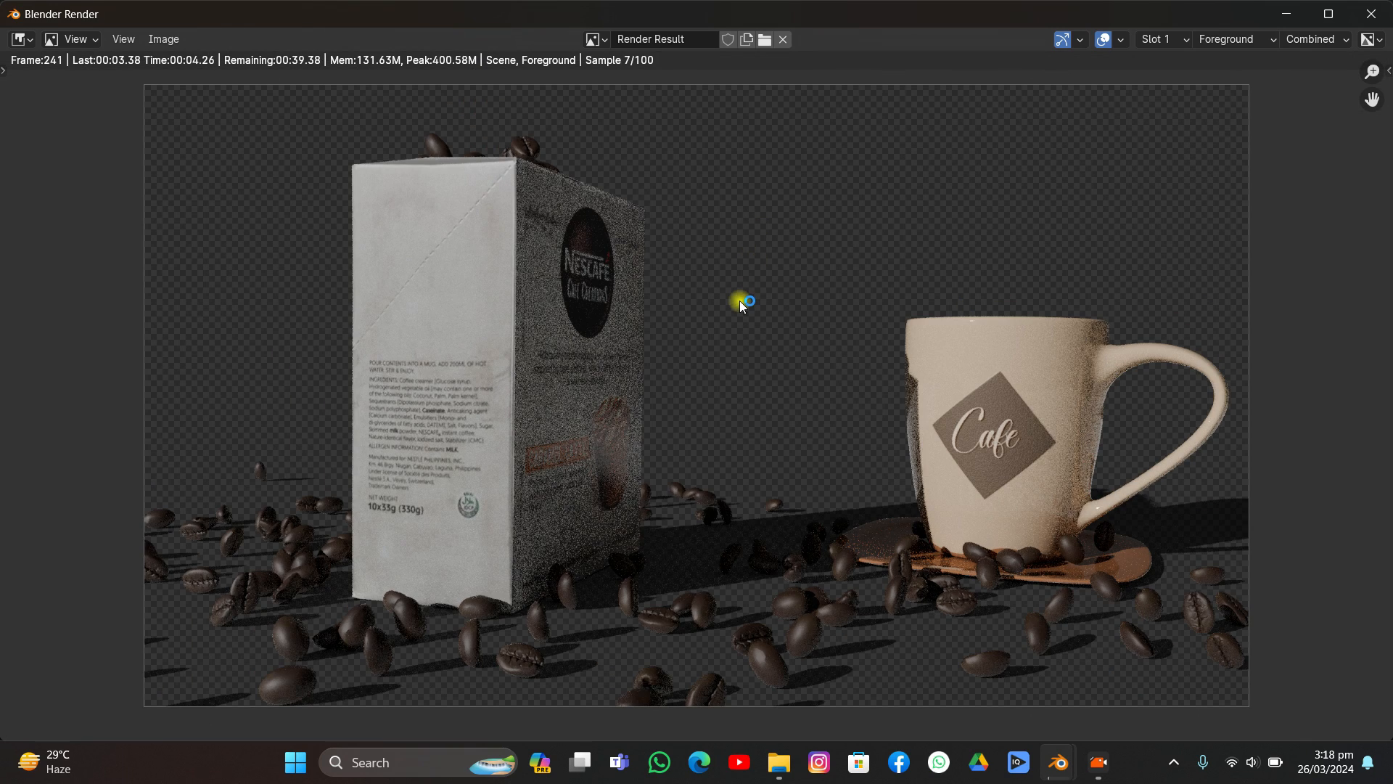
scroll(573, 363, up, 3)
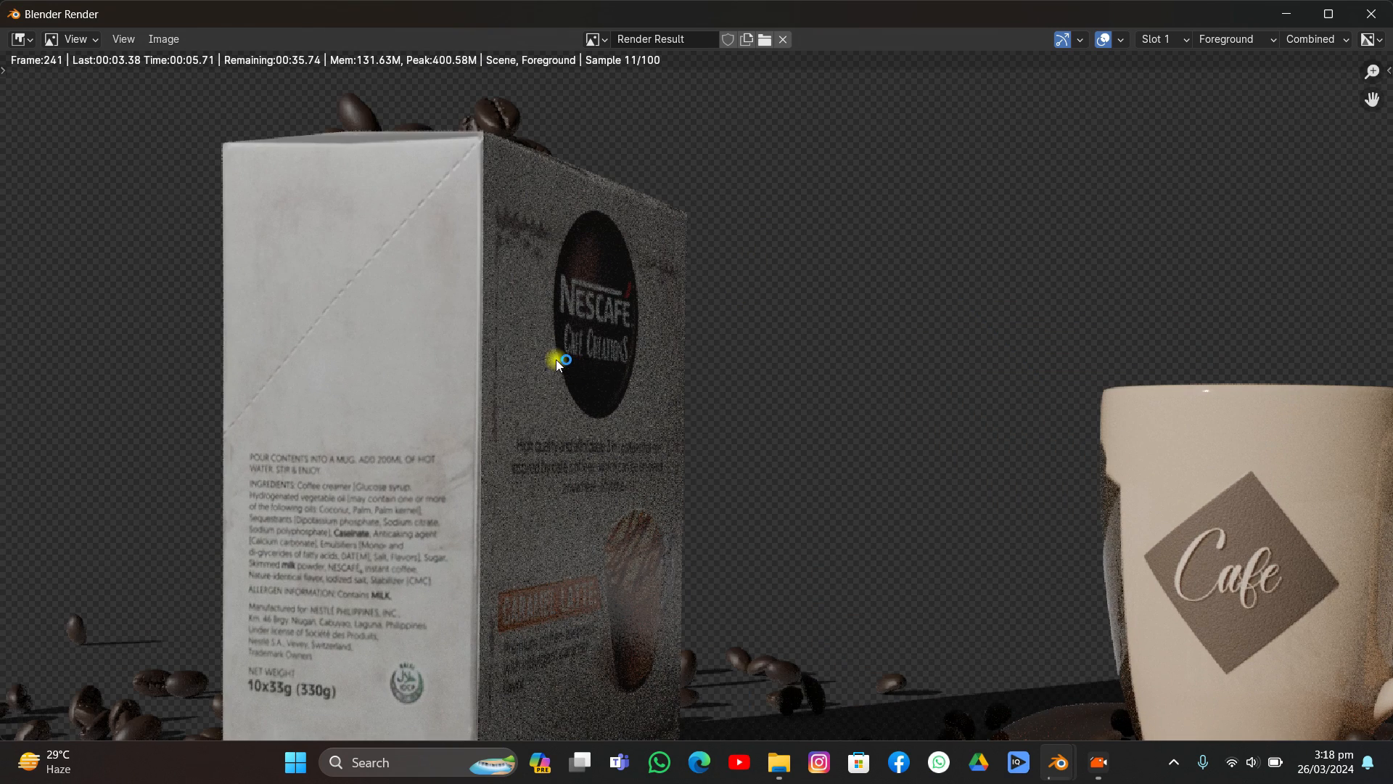
scroll(719, 329, down, 4)
scroll(755, 305, up, 3)
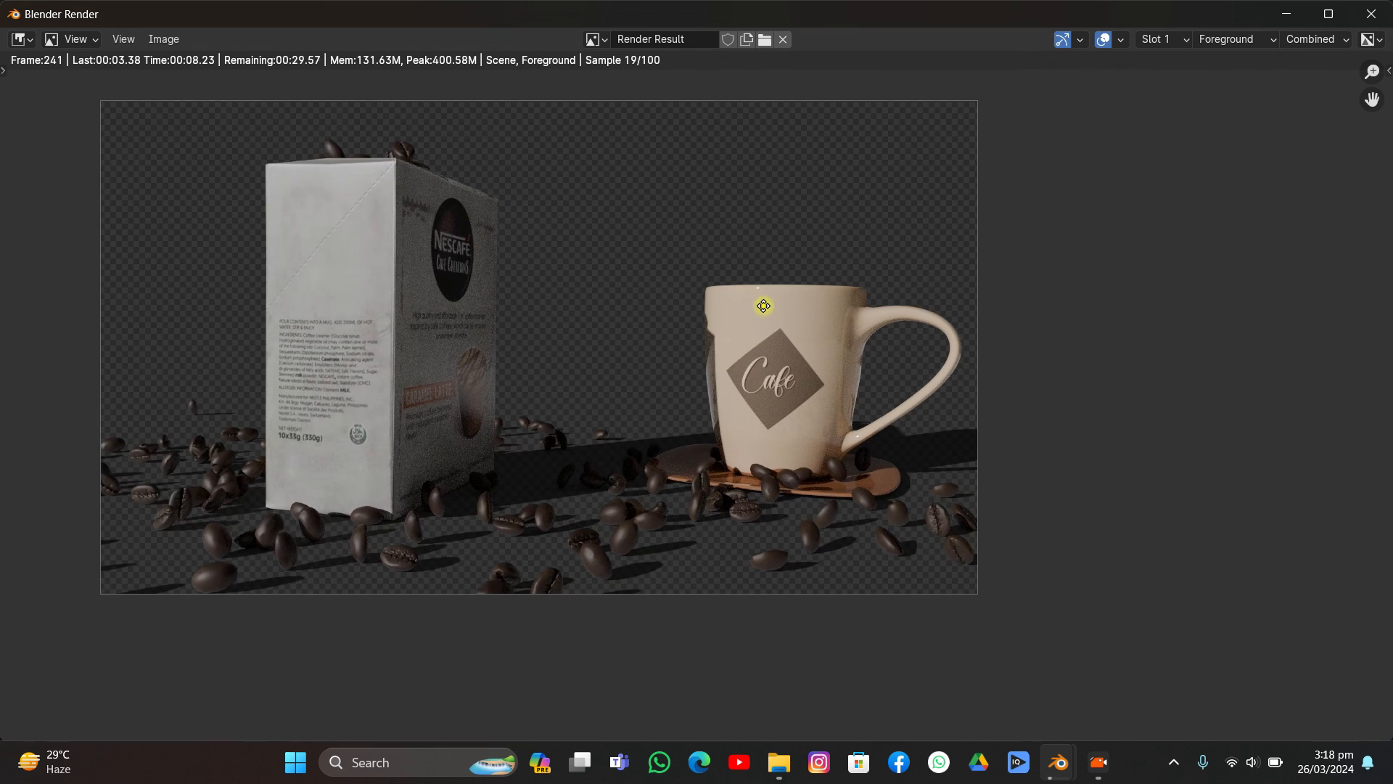
scroll(907, 357, down, 2)
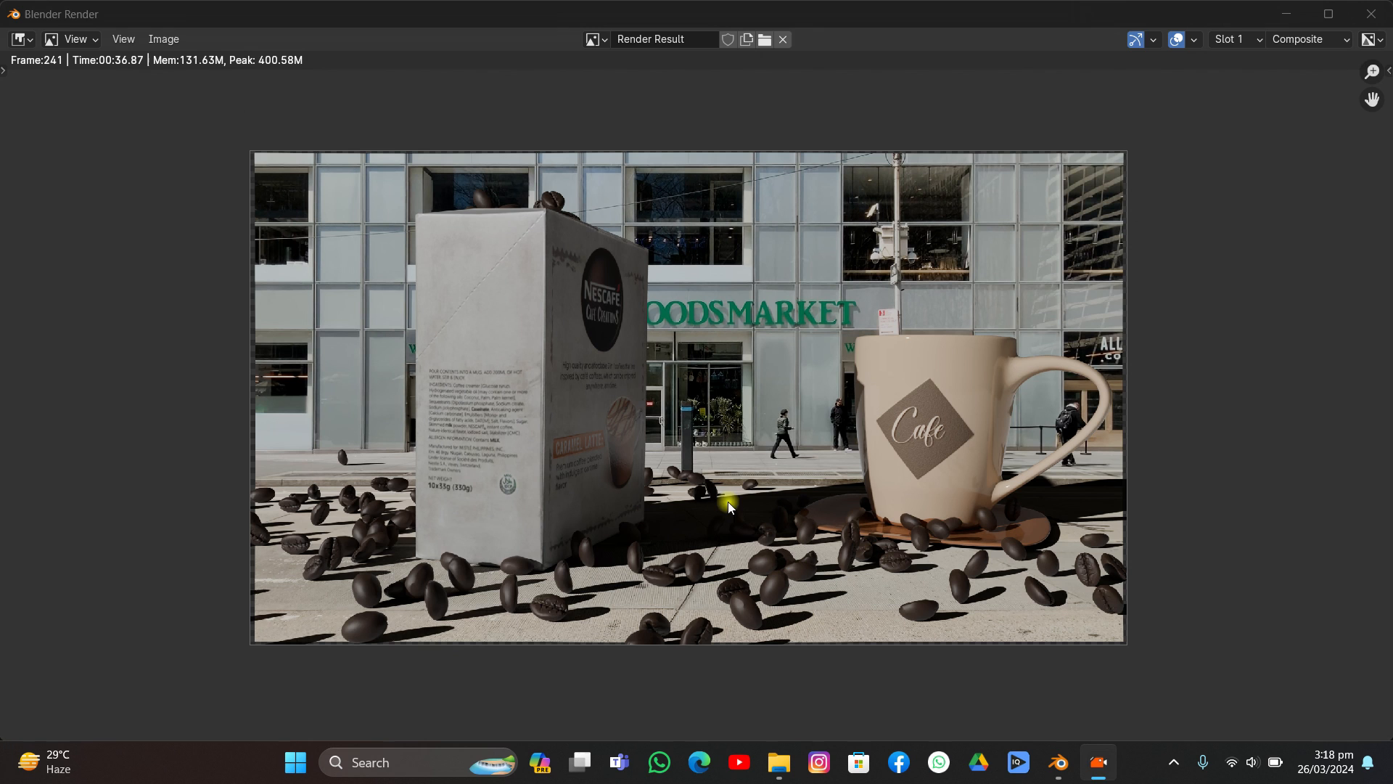
Step: Close the render result and shrink the compositor backdrop until the whole composited frame fits behind the nodes
middle_drag(728, 502, 724, 489)
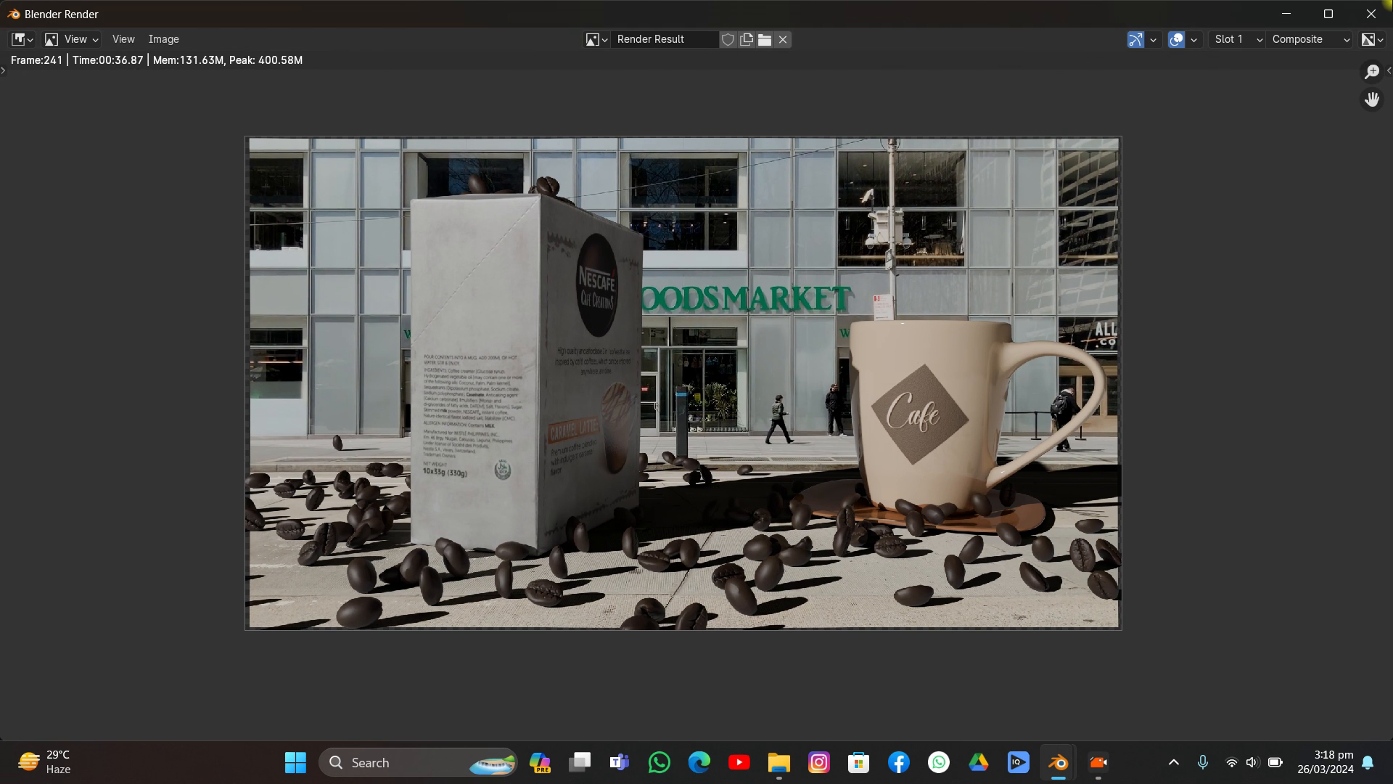
click(1374, 12)
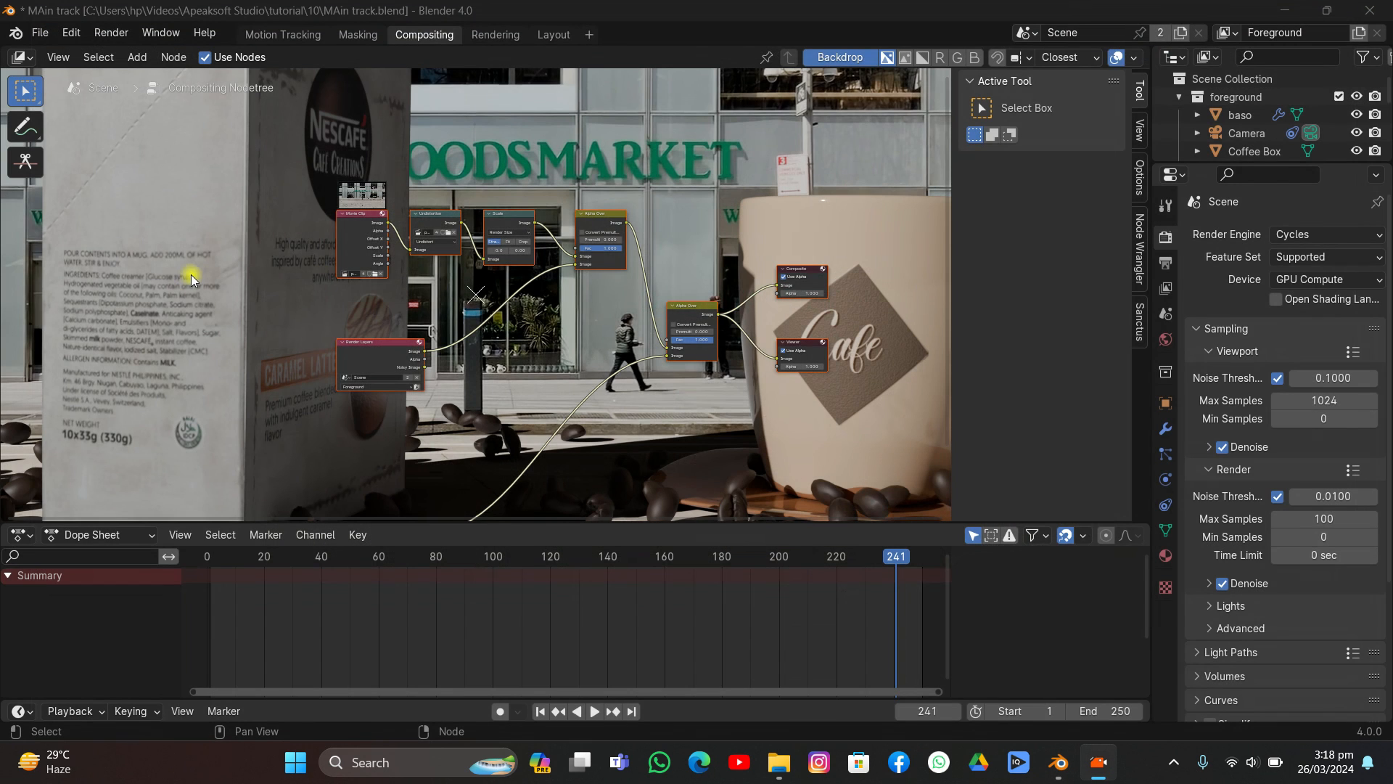
middle_drag(190, 274, 232, 264)
scroll(341, 304, up, 3)
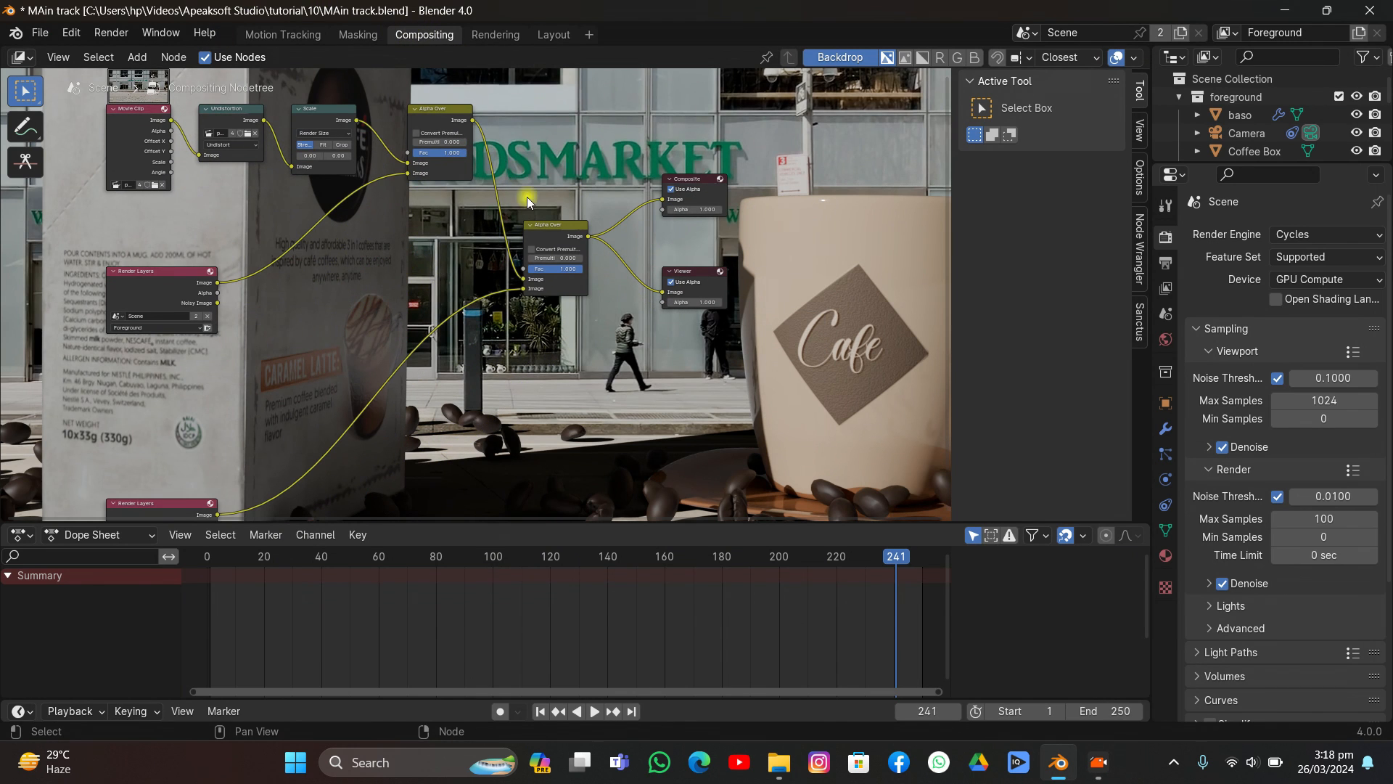
key(v)
key(v)
key(v)
key(v)
key(v)
middle_drag(558, 234, 720, 146)
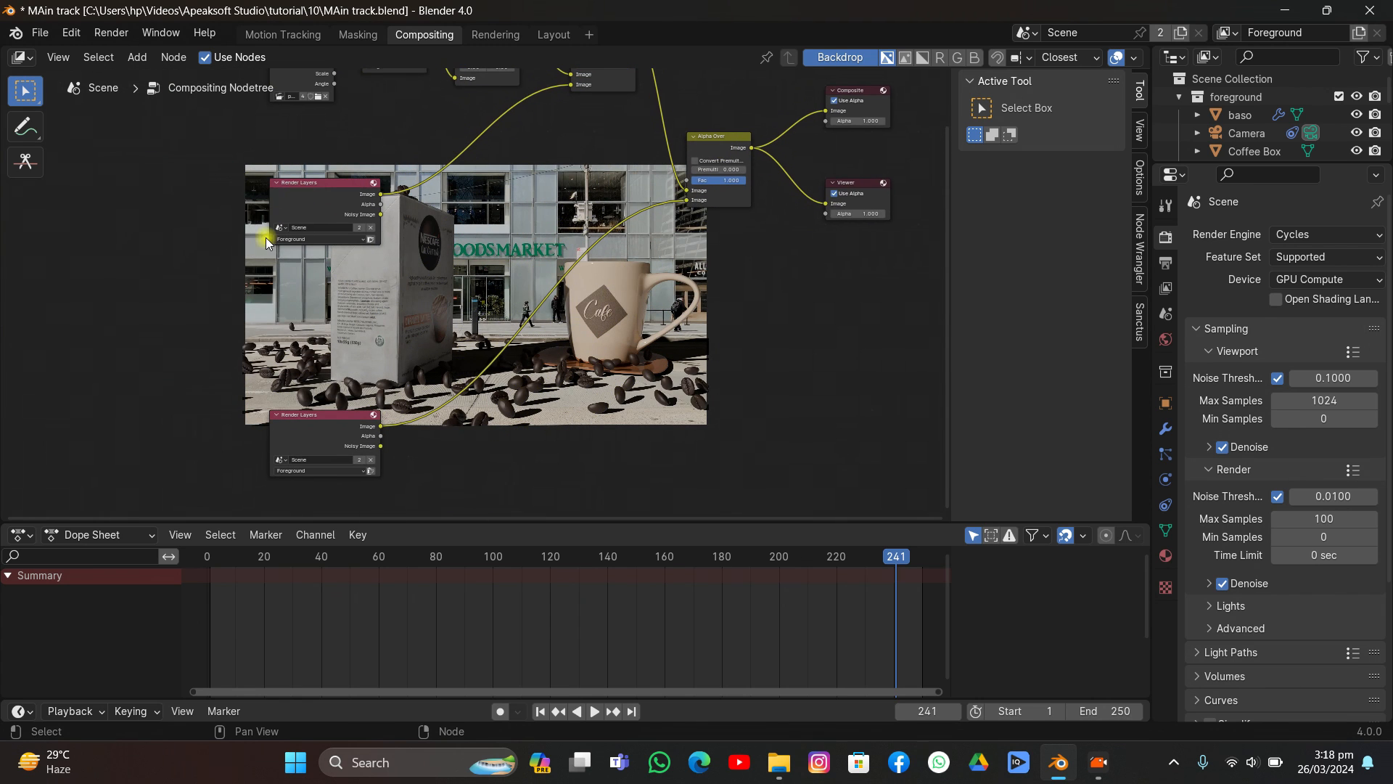
Step: Delete both Render Layers nodes from the compositing node tree
click(328, 419)
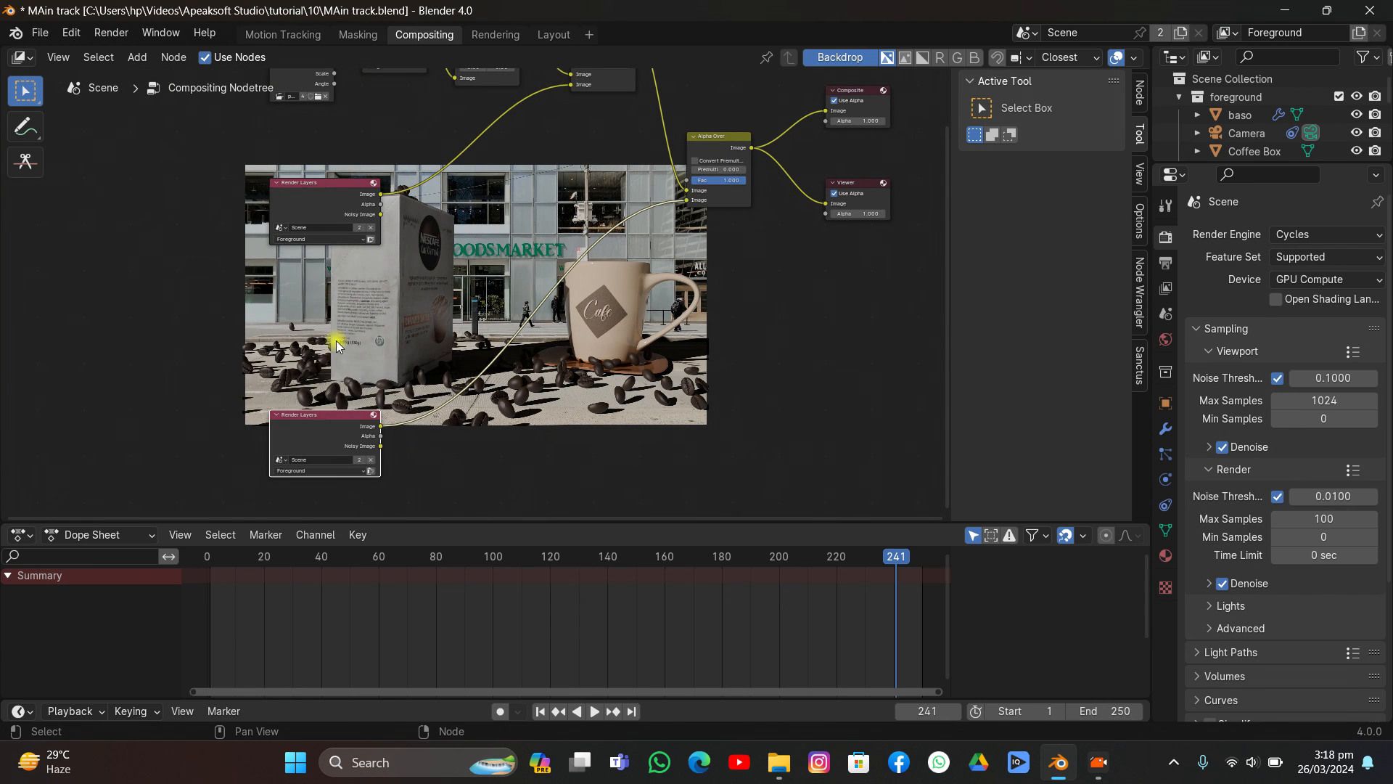
key(Delete)
click(295, 187)
key(Delete)
Step: Delete the Undistortion, Scale and both Alpha Over nodes, and reposition the Movie Clip, Composite and Viewer nodes
middle_drag(330, 198, 287, 344)
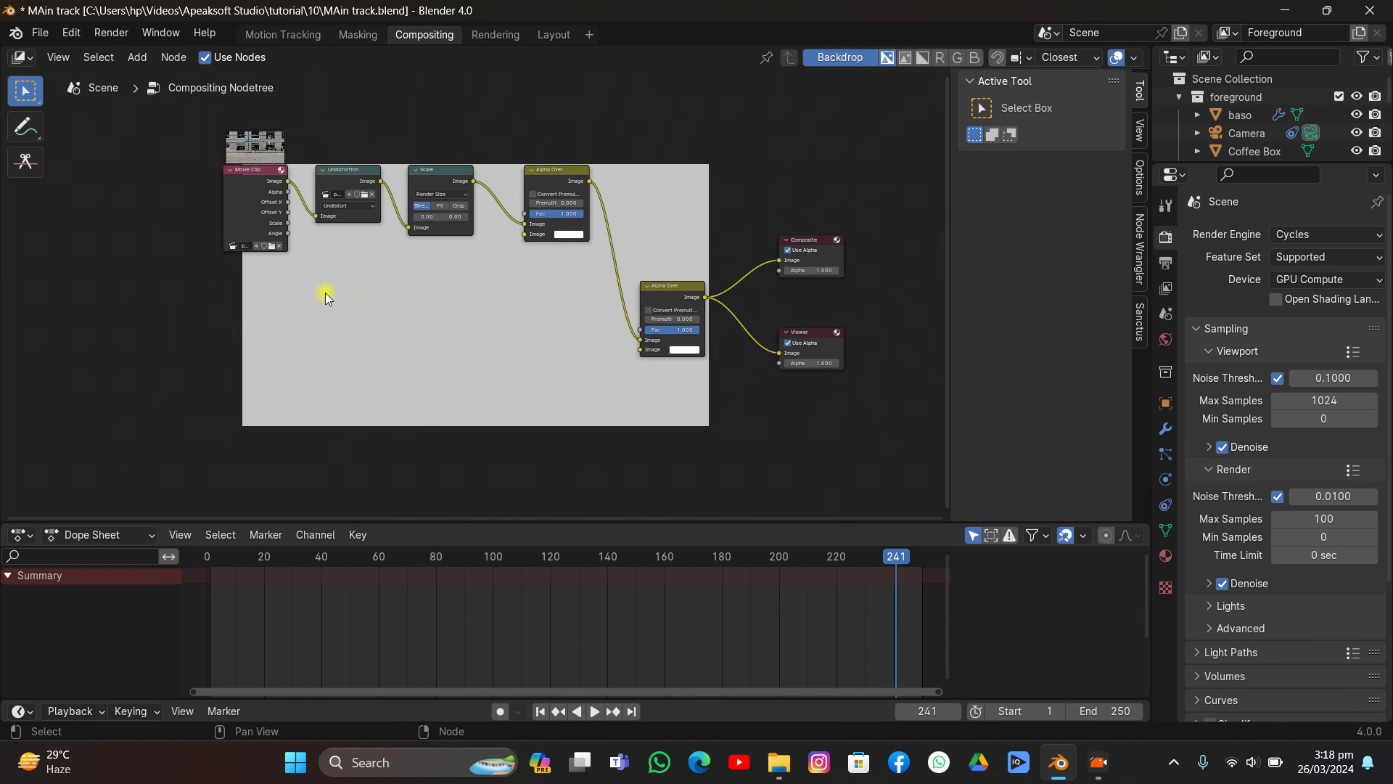
drag(161, 121, 637, 374)
click(397, 408)
drag(322, 402, 666, 181)
key(Delete)
drag(266, 178, 372, 207)
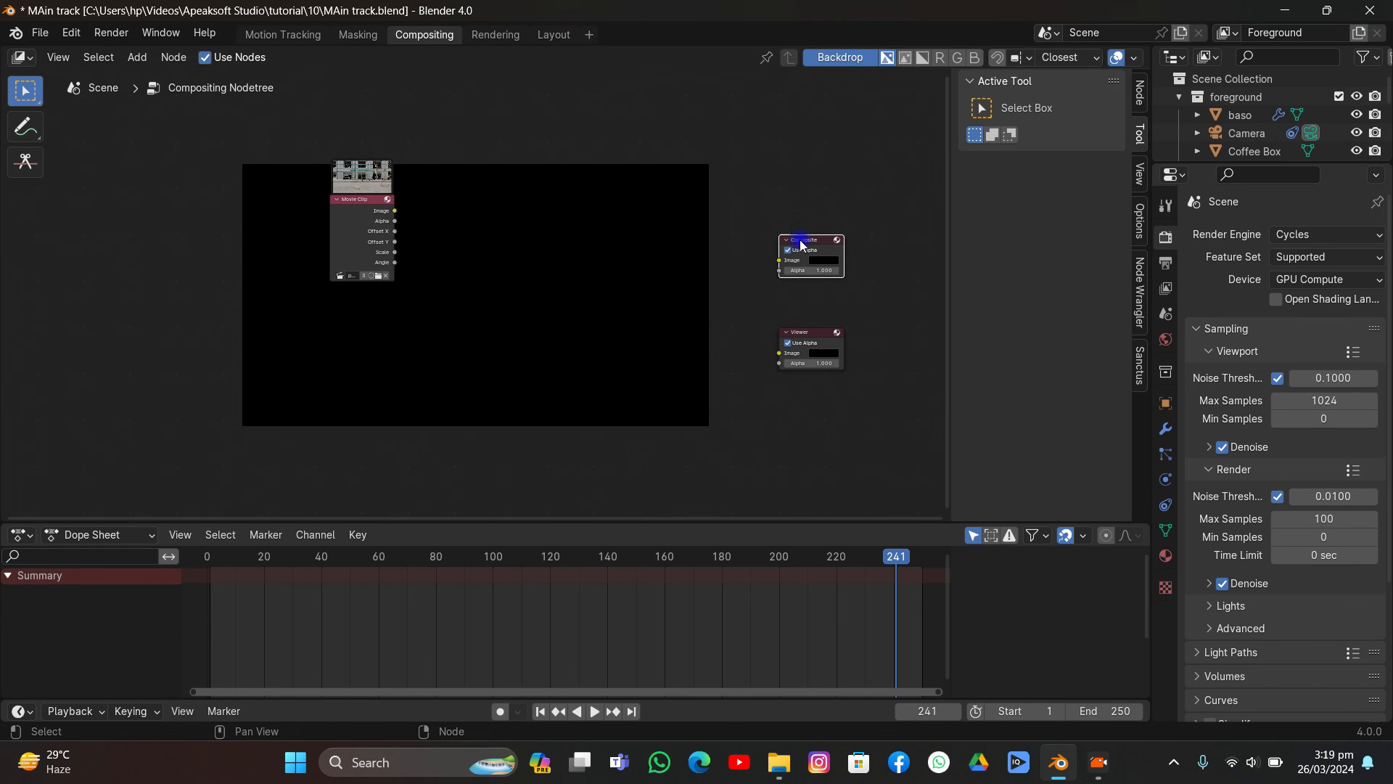
drag(801, 245, 792, 218)
drag(814, 340, 816, 346)
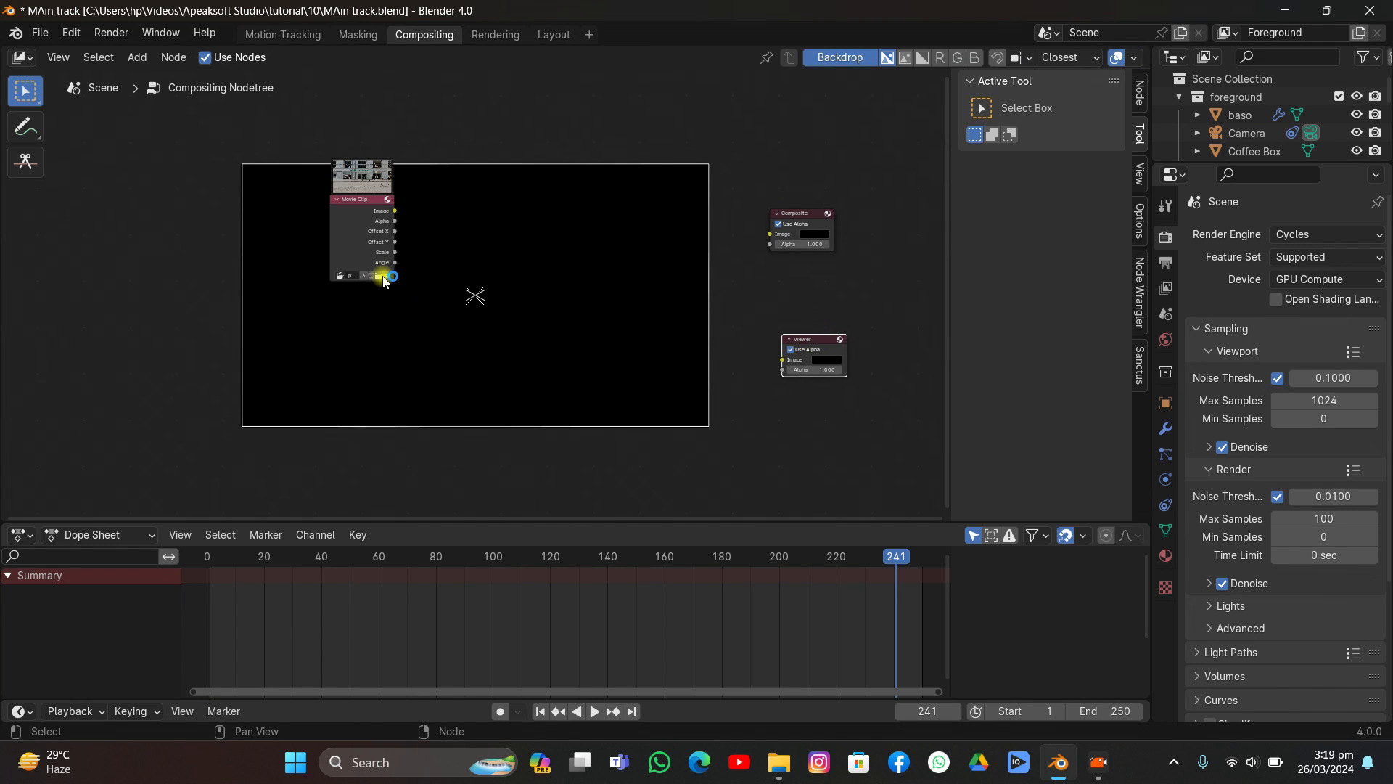
Step: Add a Render Layers node below the Movie Clip node and an Alpha Over node between the inputs and outputs
key(shift+a)
text(render)
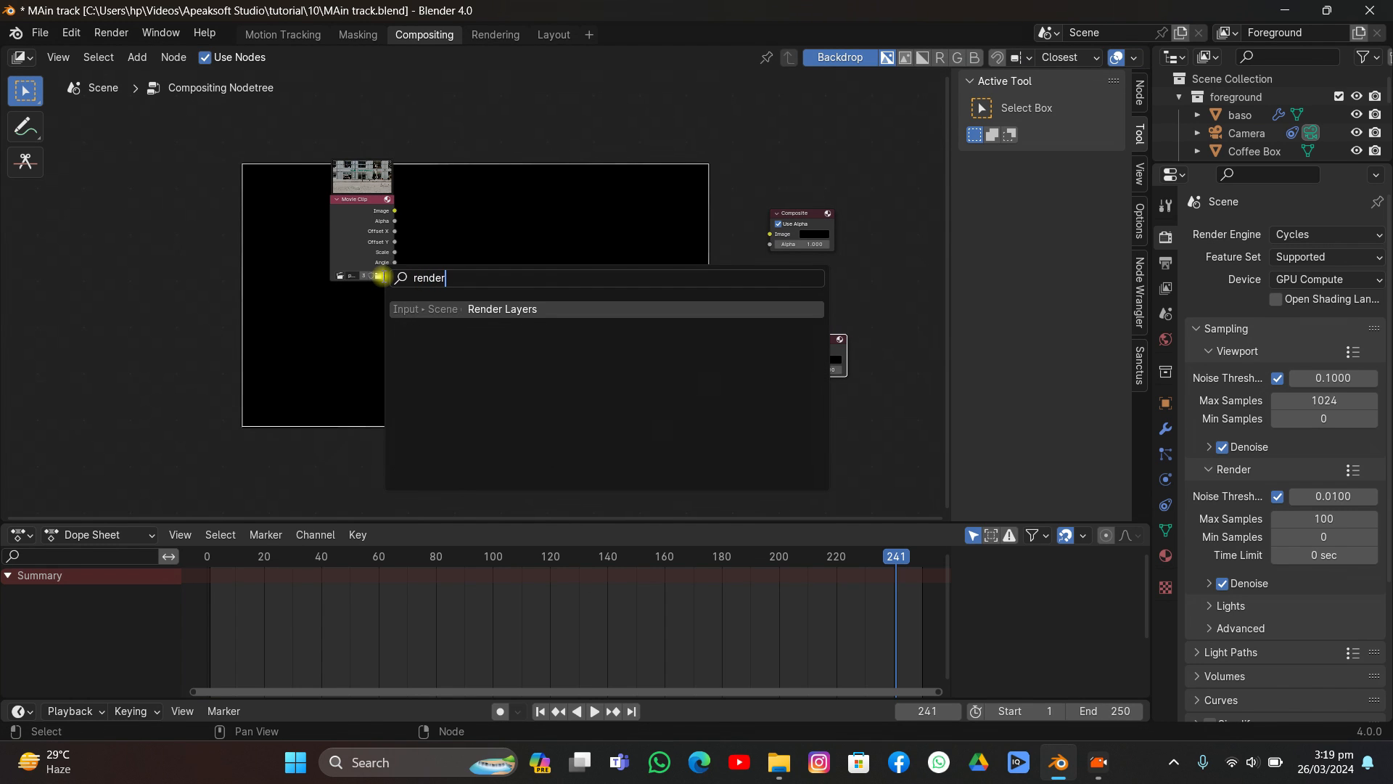
click(403, 308)
click(311, 313)
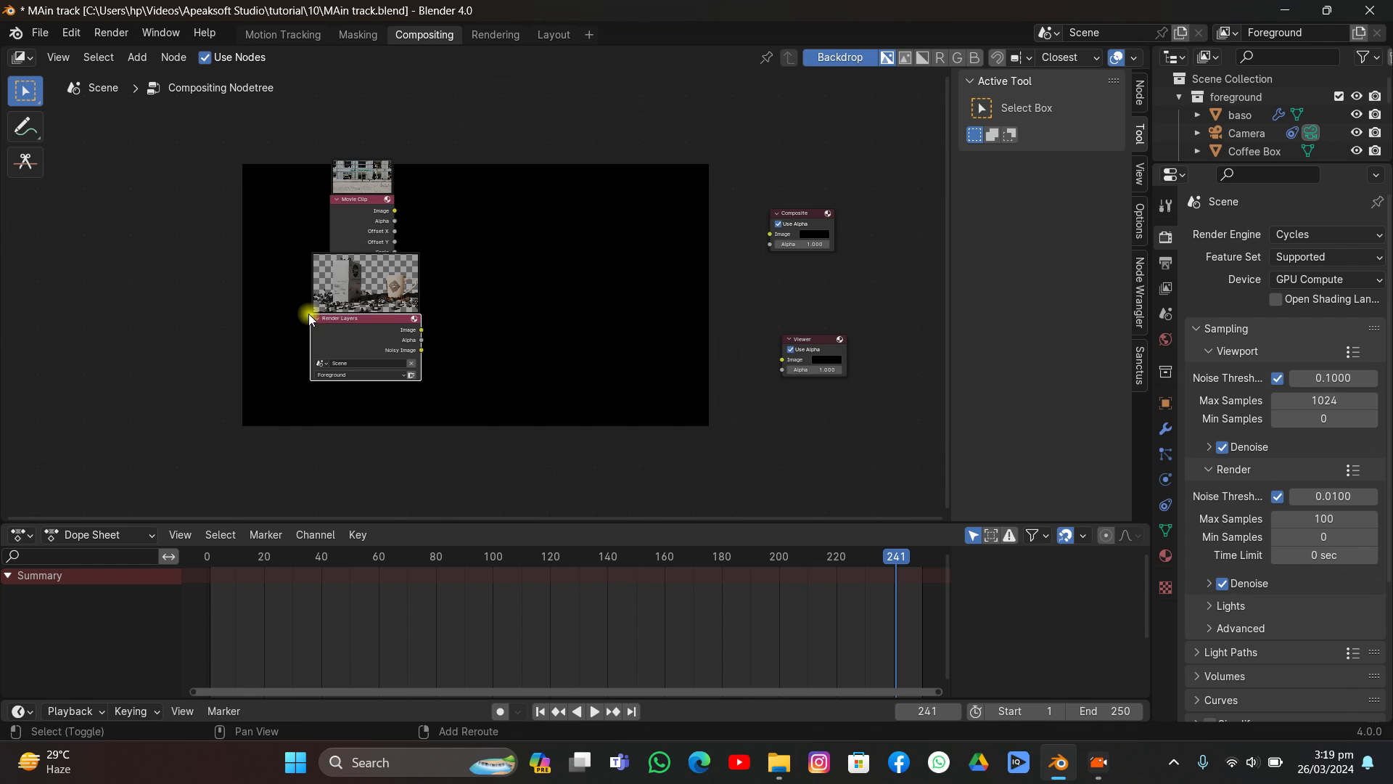
key(shift+a)
text(alph)
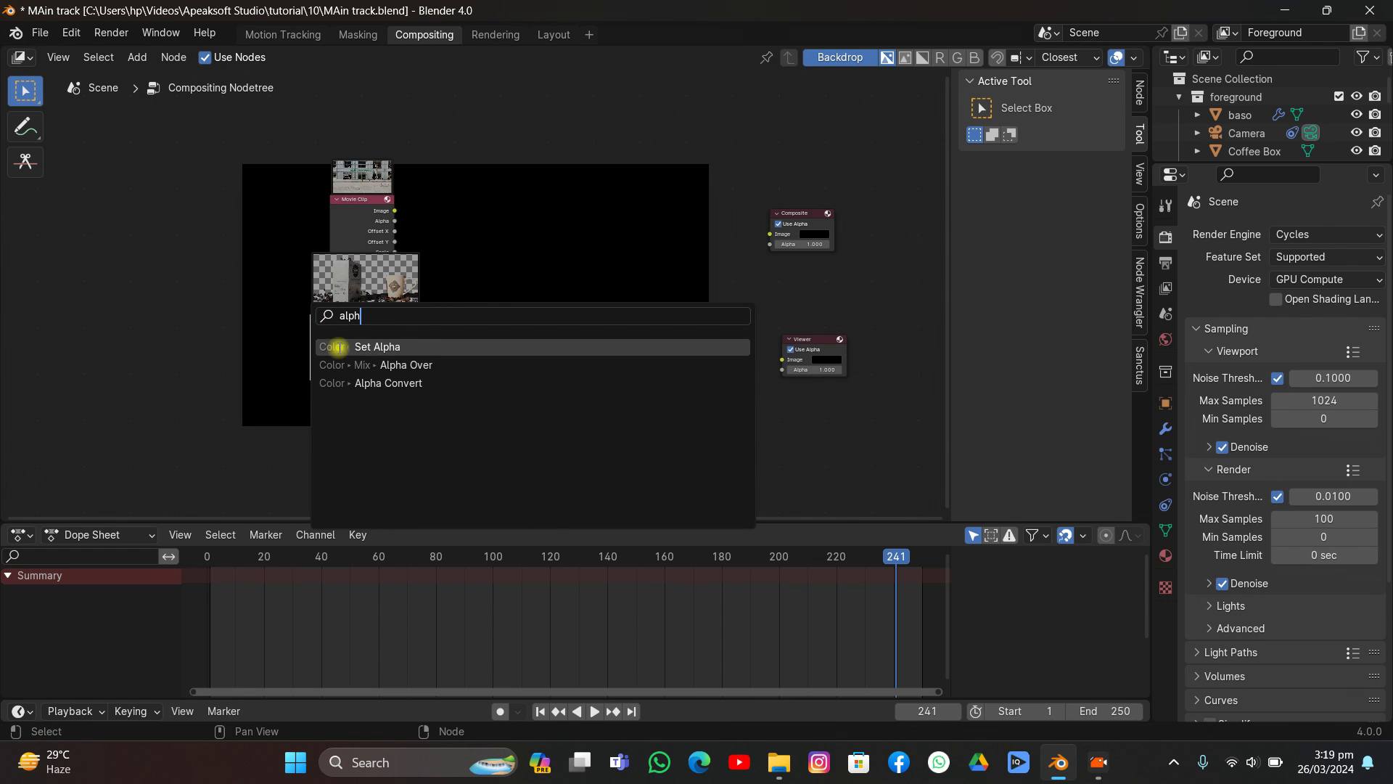
click(336, 364)
click(537, 243)
Step: Link the Movie Clip and Render Layers images into Alpha Over's first and second image inputs, and its output to Viewer and Composite
scroll(324, 244, up, 2)
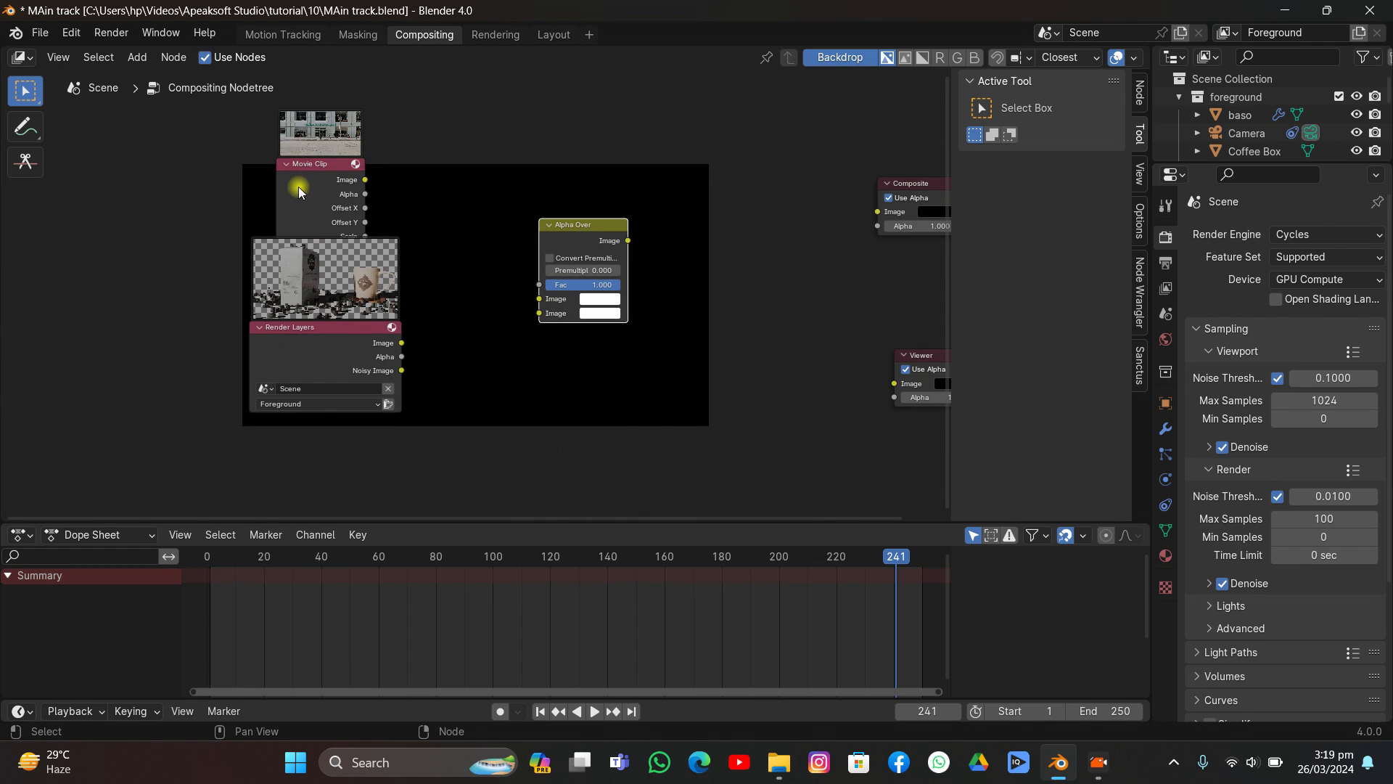
drag(298, 190, 539, 298)
drag(401, 342, 428, 341)
drag(535, 315, 538, 313)
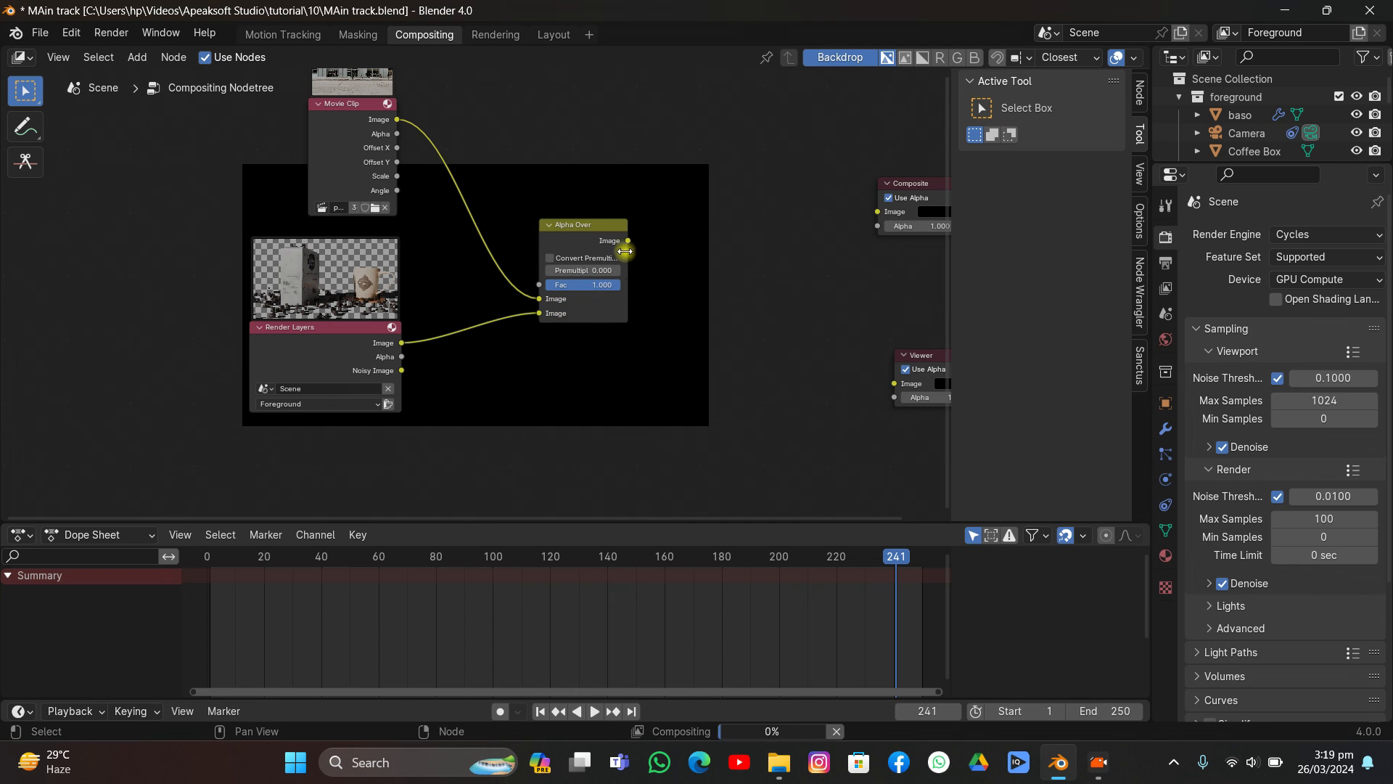
drag(627, 240, 896, 384)
drag(629, 240, 877, 212)
Step: Save the file and resize the backdrop to check the new composite behind the nodes
middle_drag(578, 274, 333, 497)
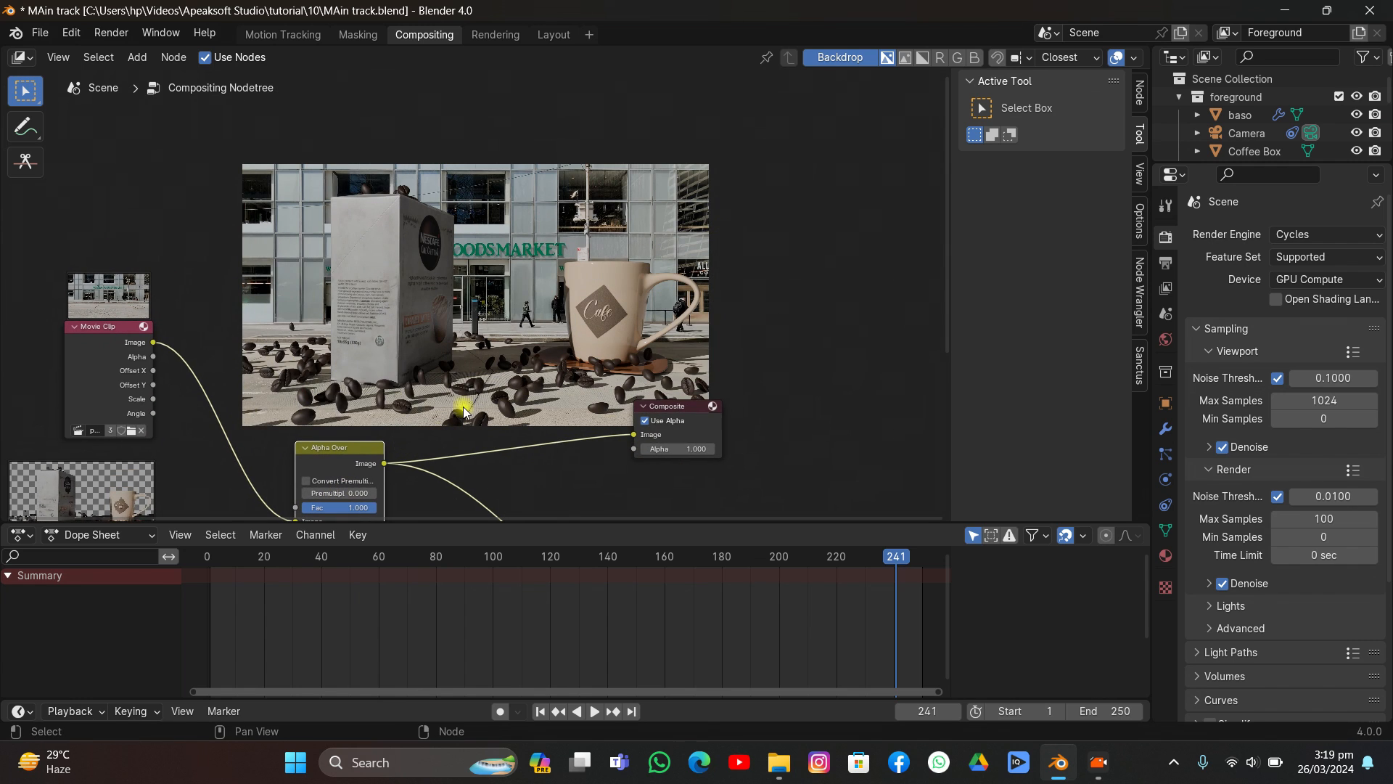
key(ctrl+s)
key(alt+v)
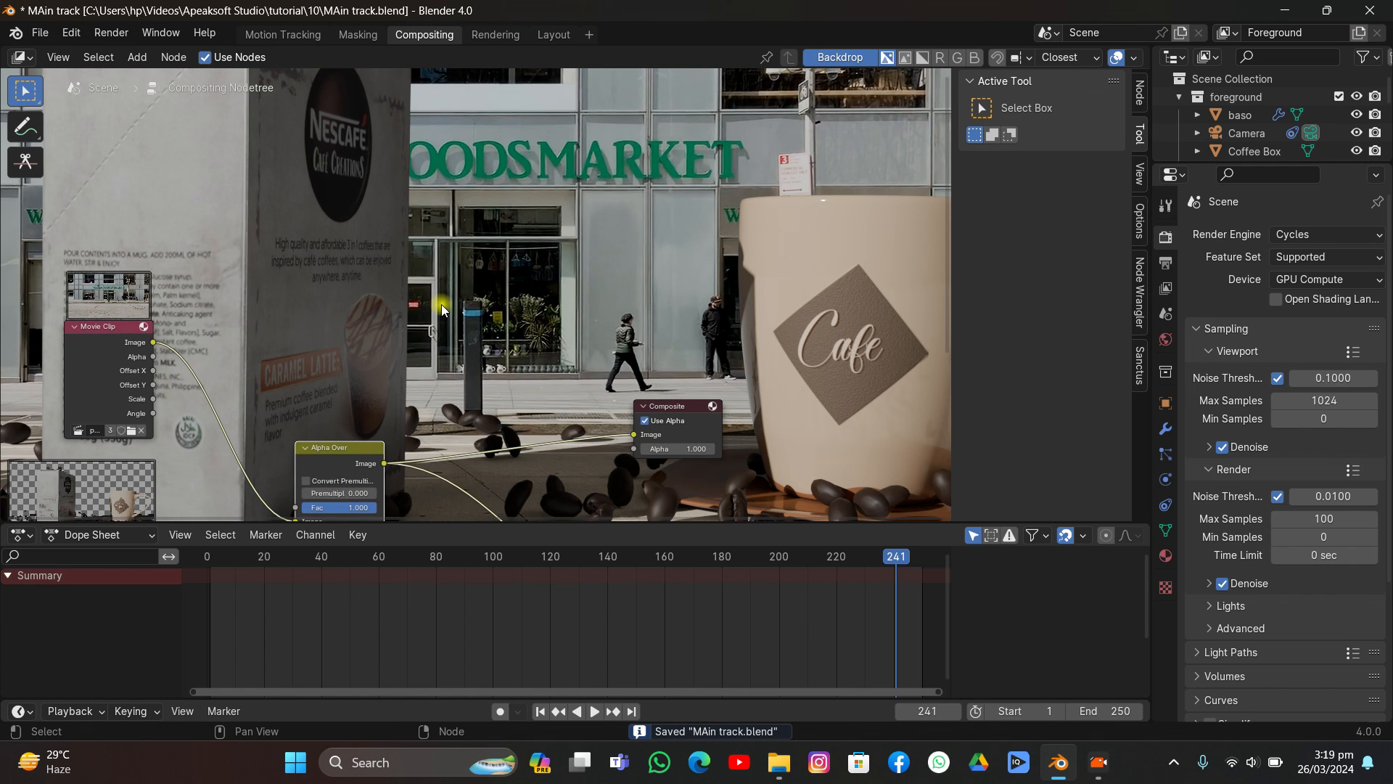
key(v)
key(v)
key(v)
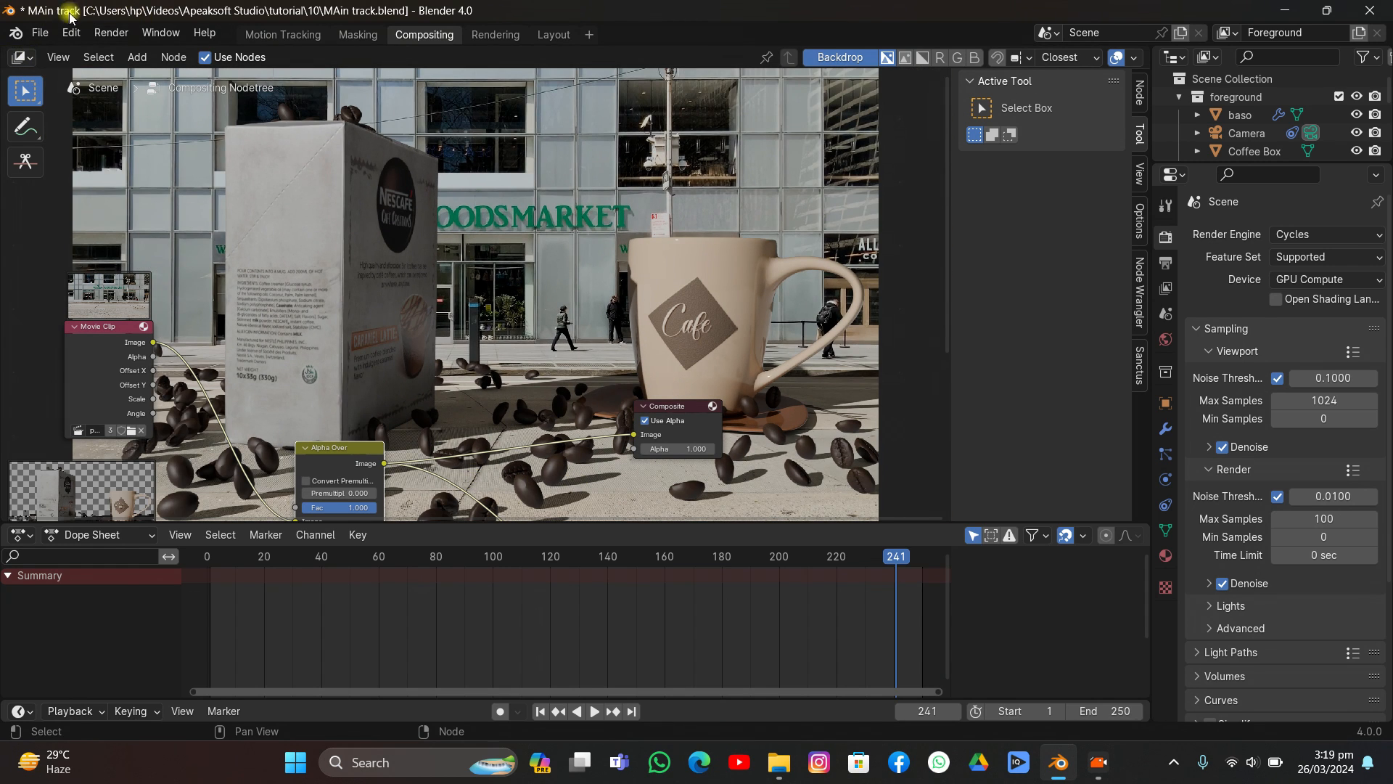
scroll(657, 280, down, 2)
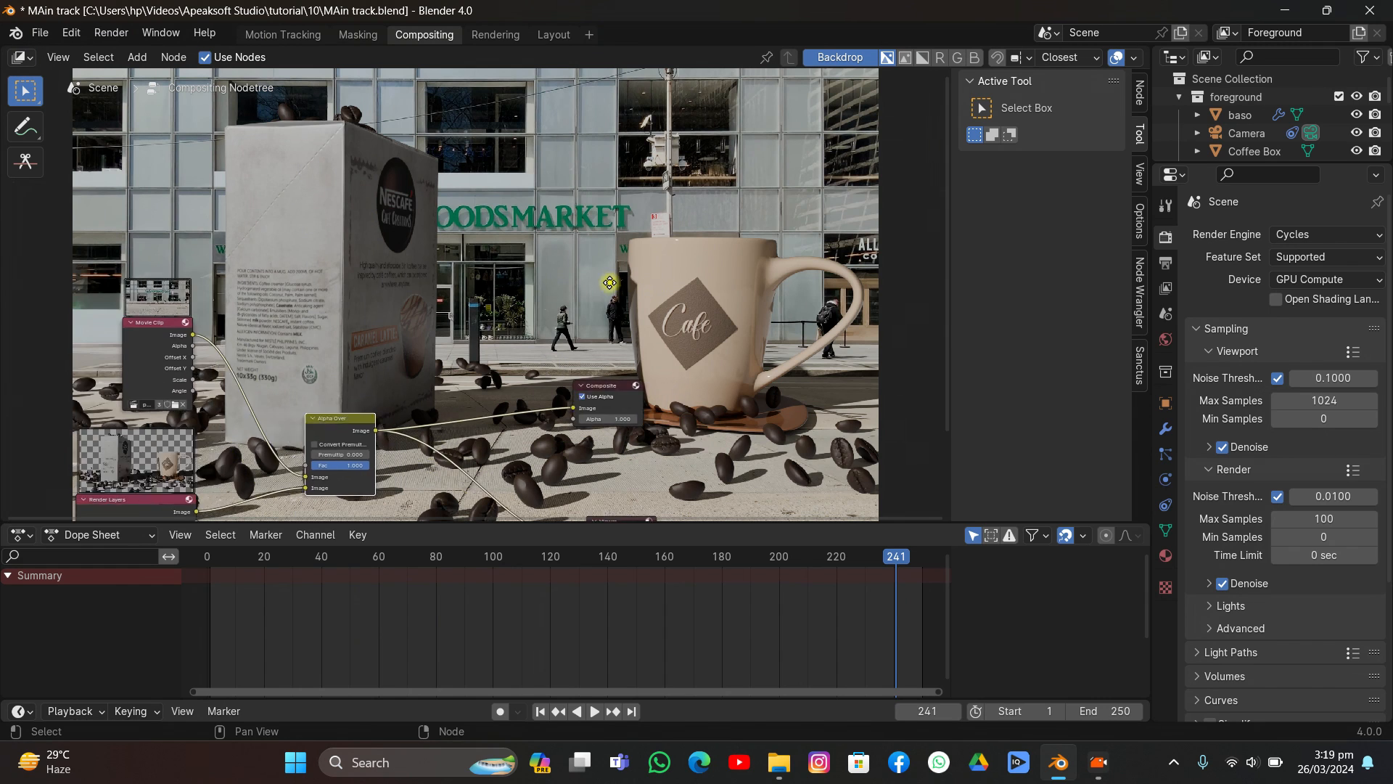